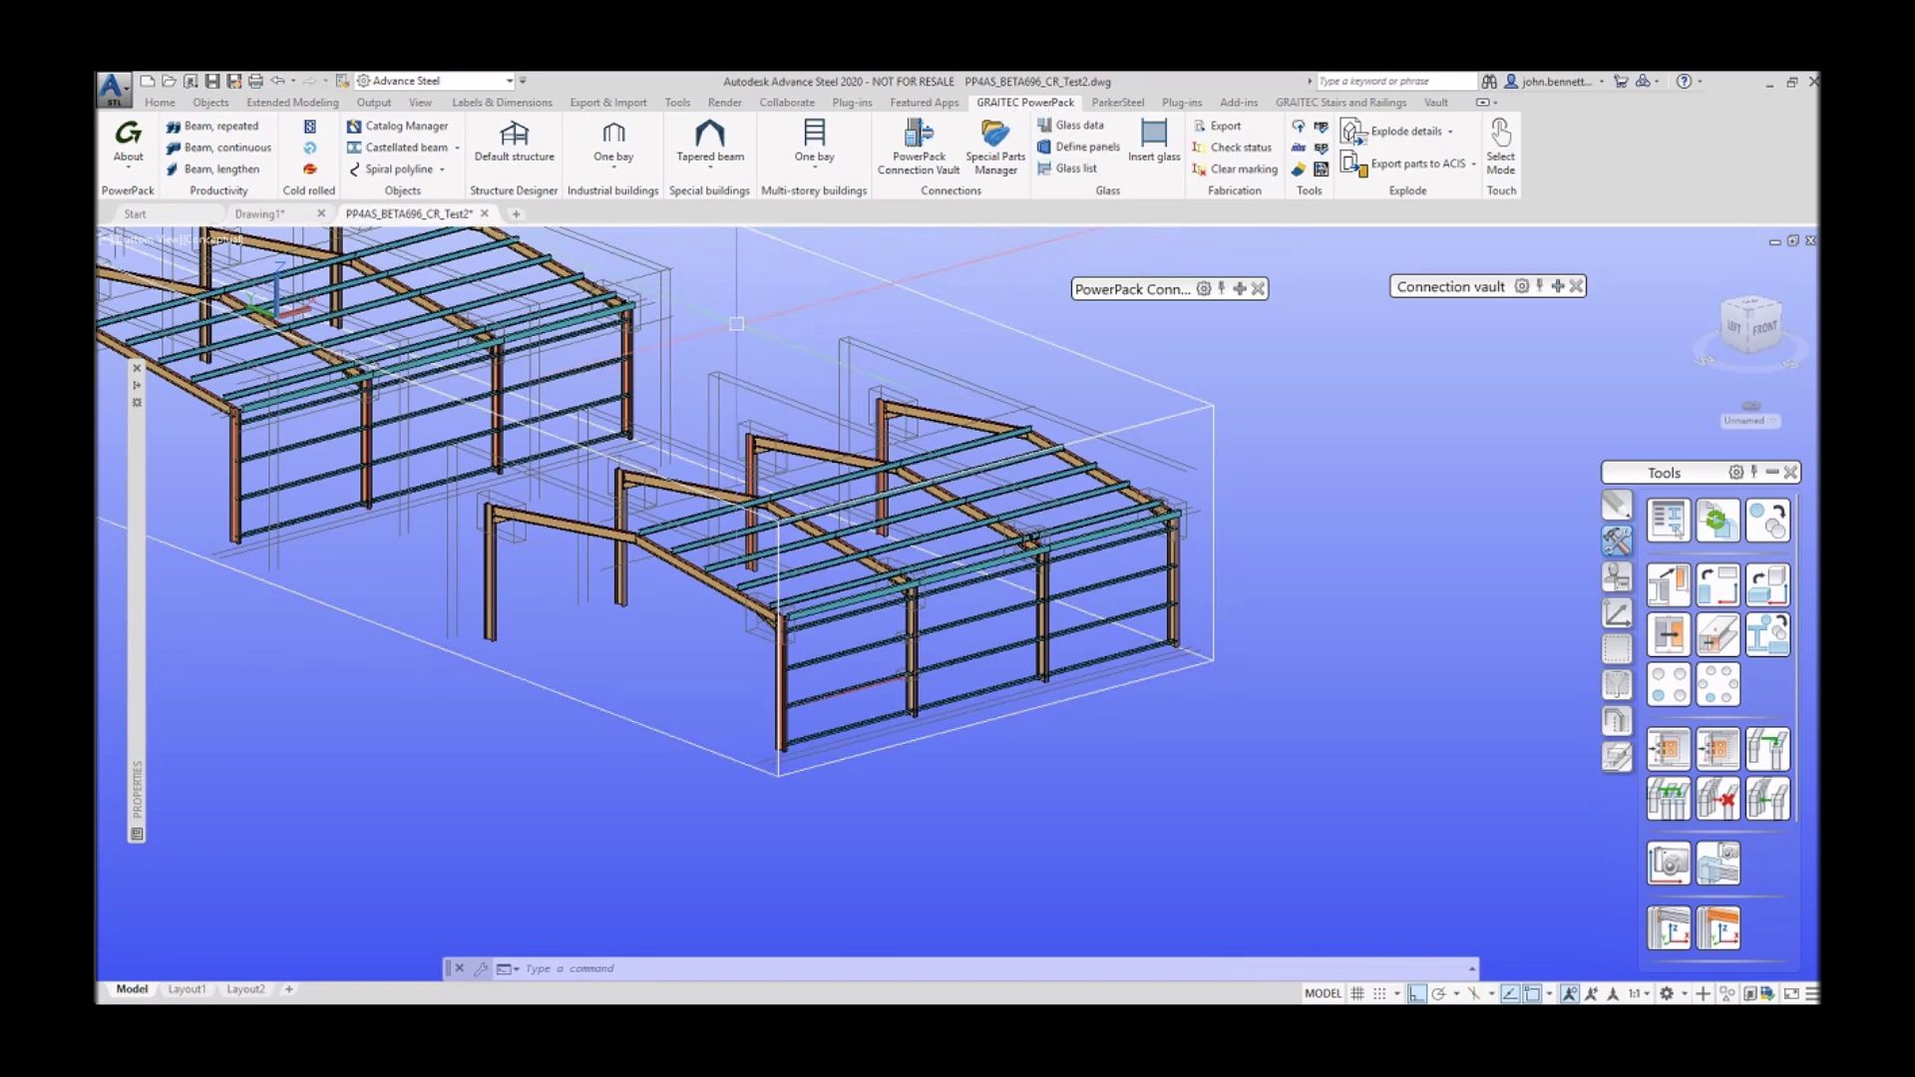
Step: Place a Thomas Panels Z section beam between the eaves connections of two adjacent portal frames on the side without rails
middle_drag(749, 329, 877, 398)
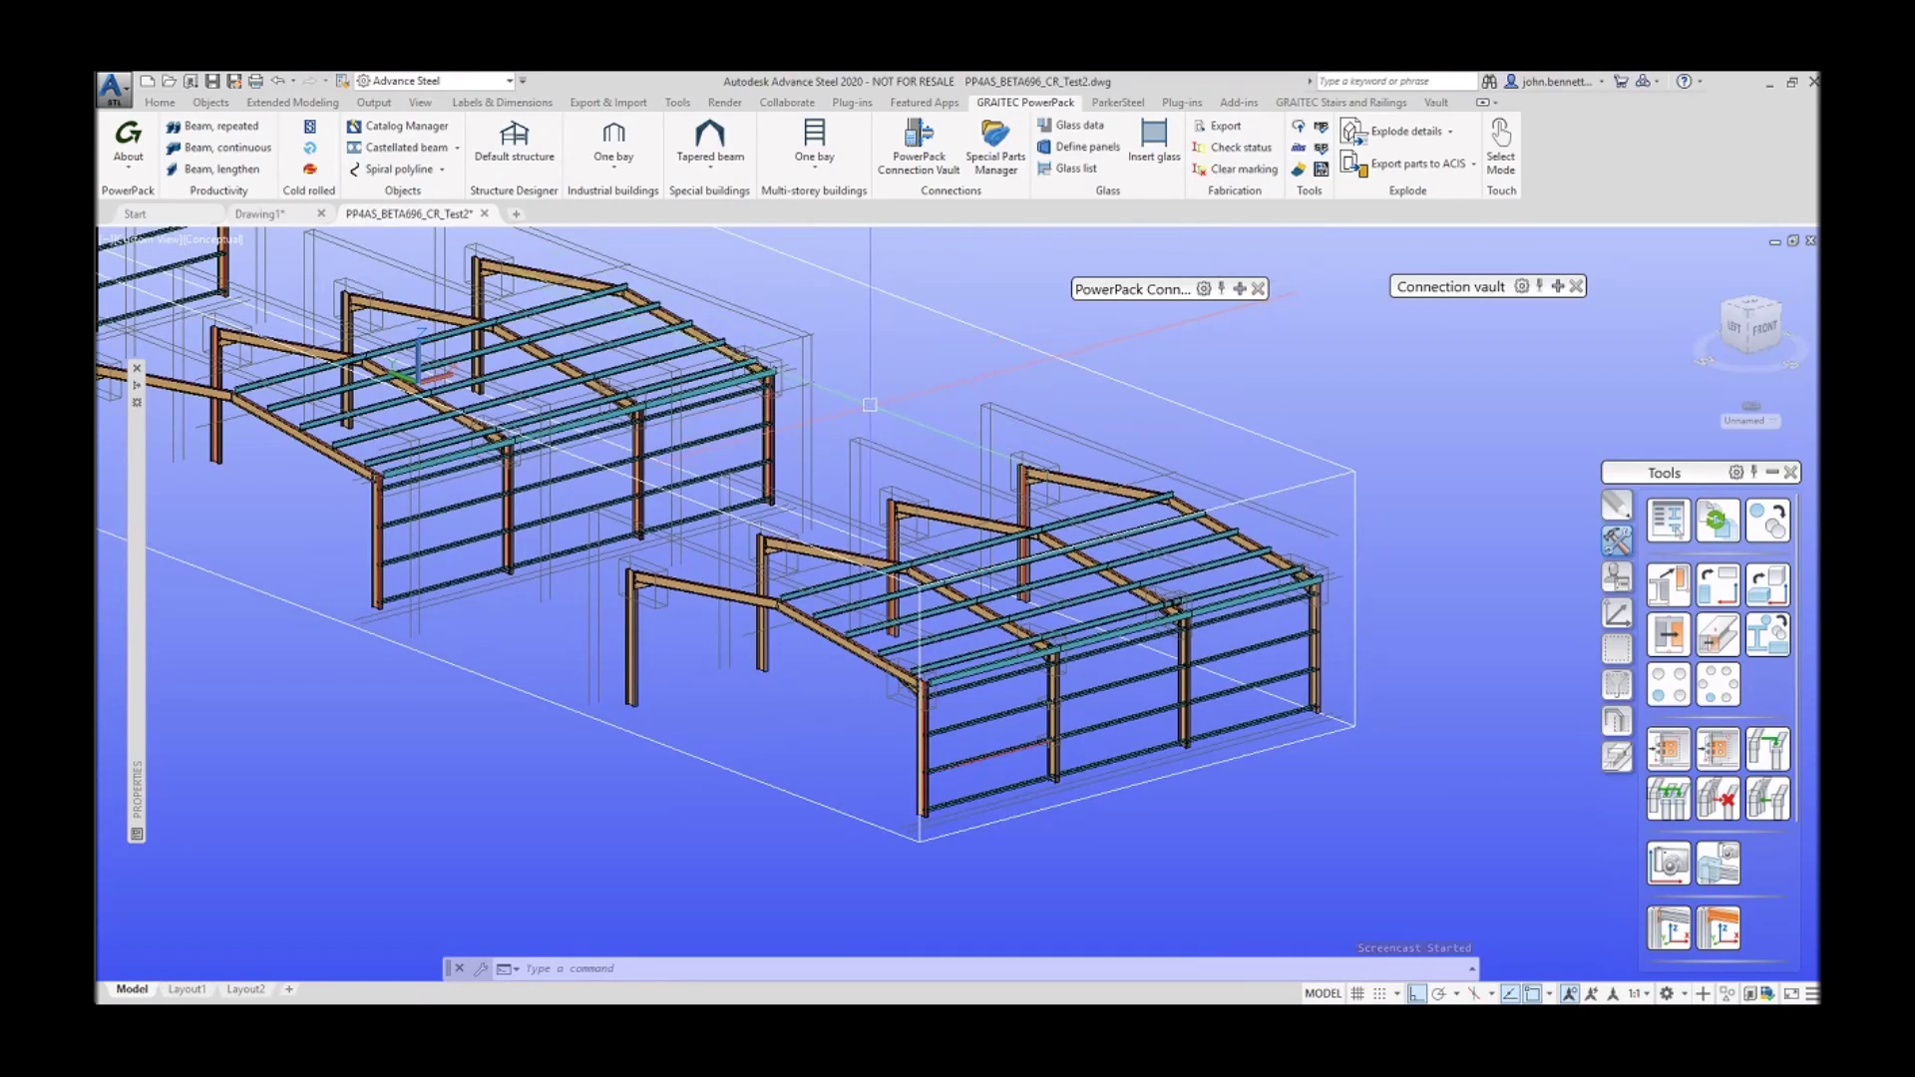
middle_drag(869, 405, 925, 451)
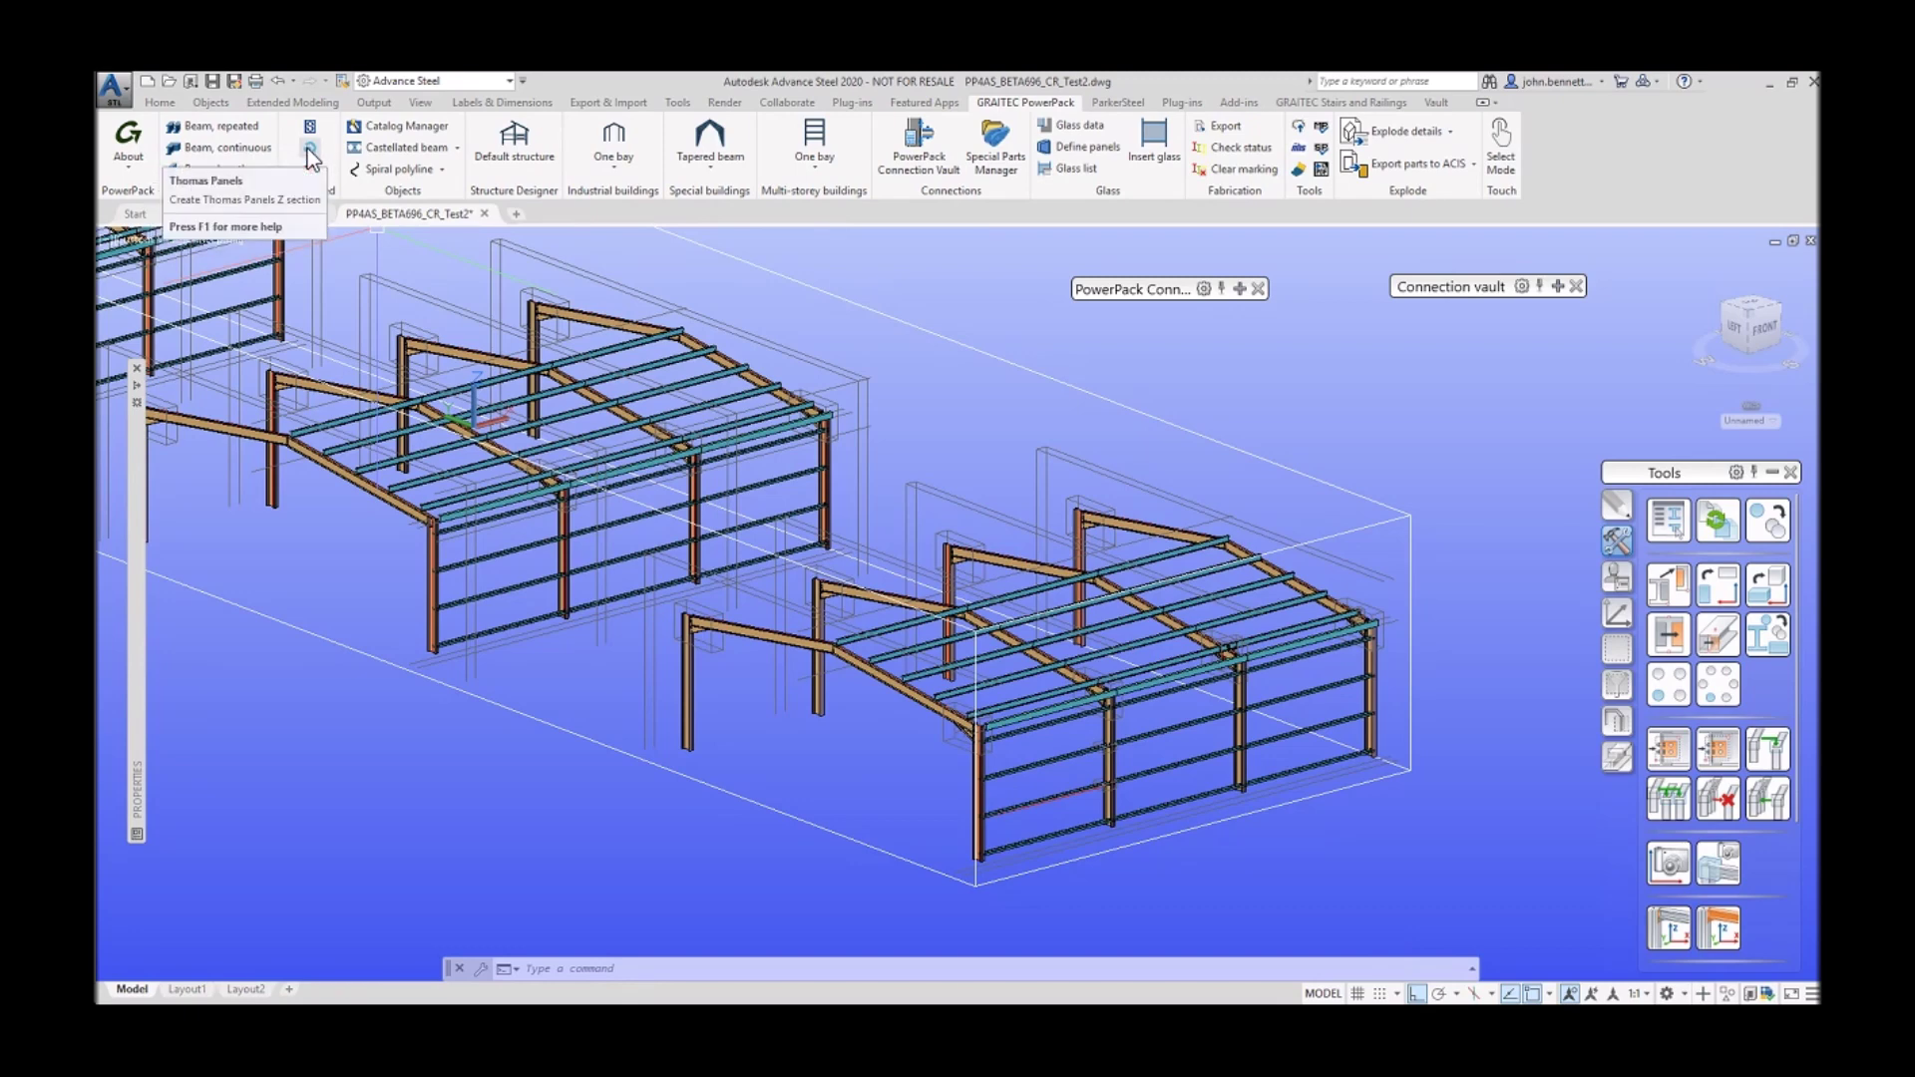
click(310, 150)
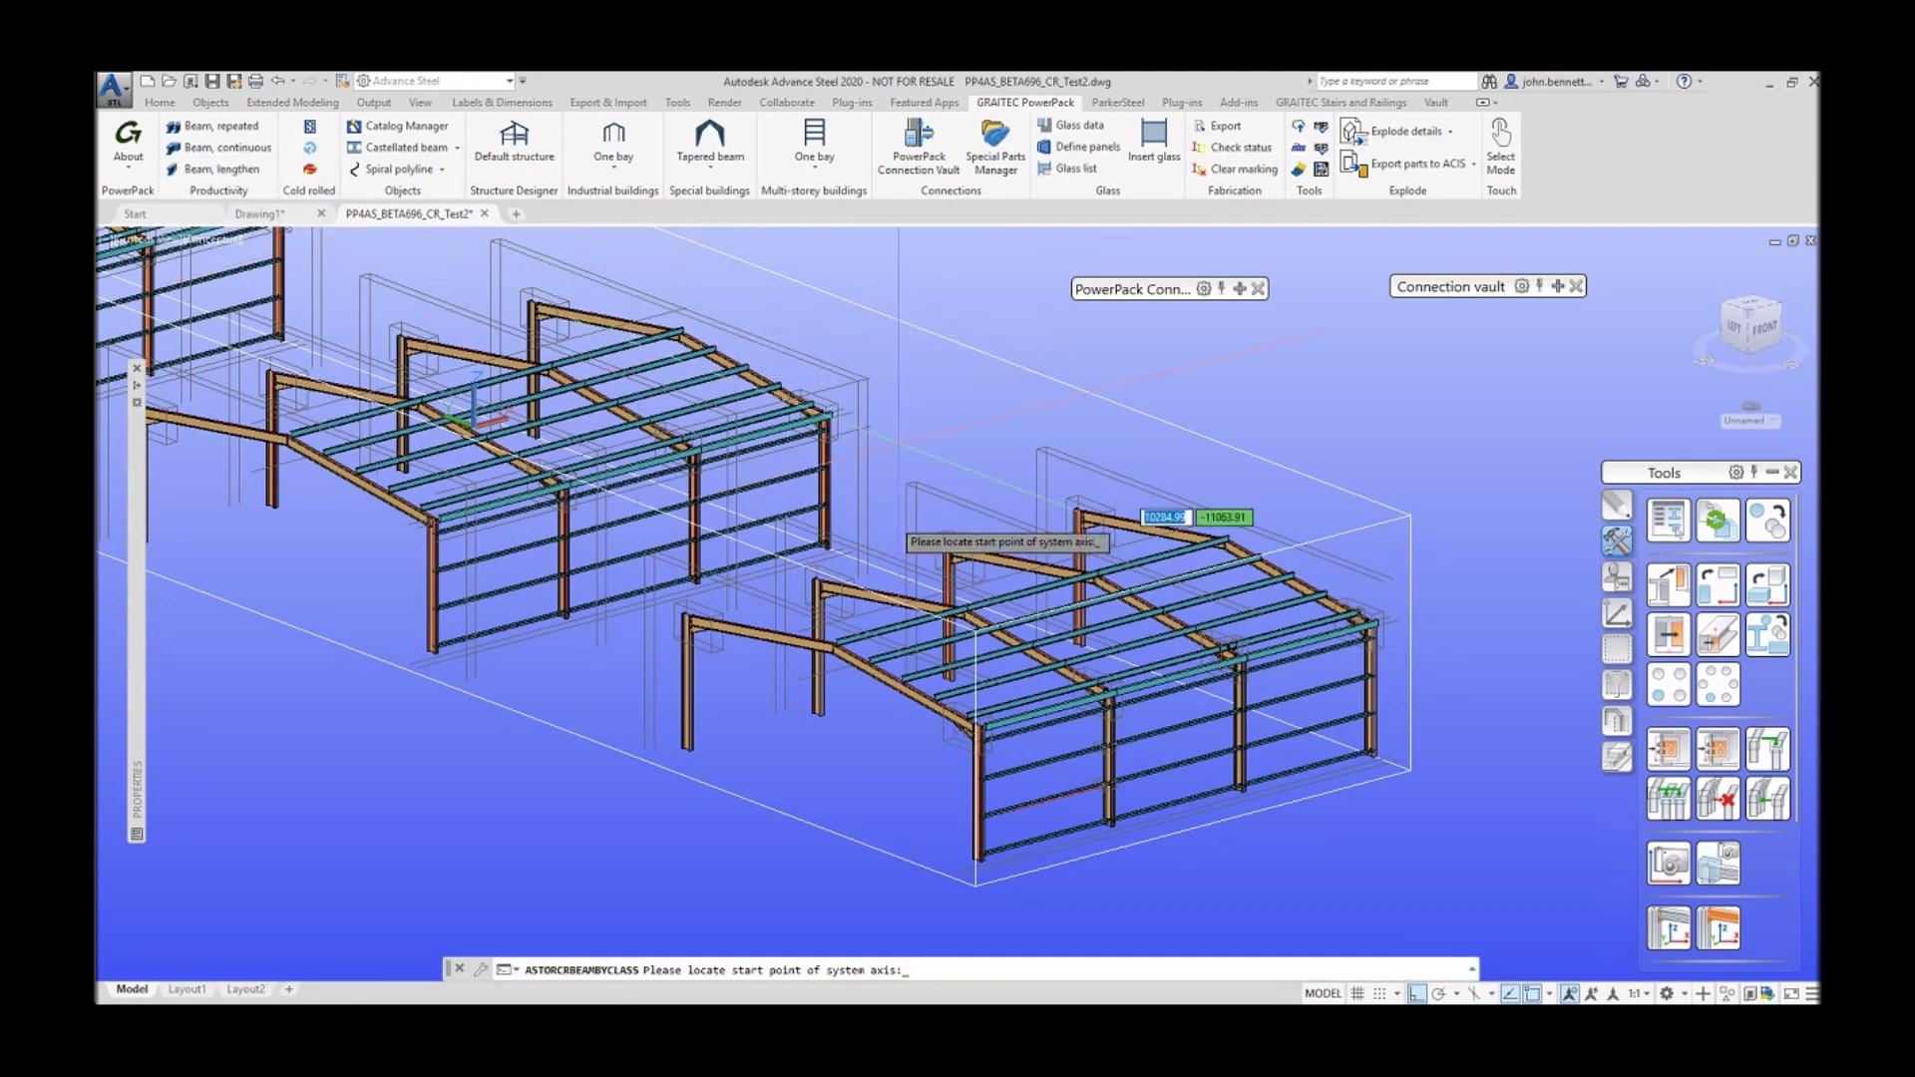
scroll(758, 617, up, 10)
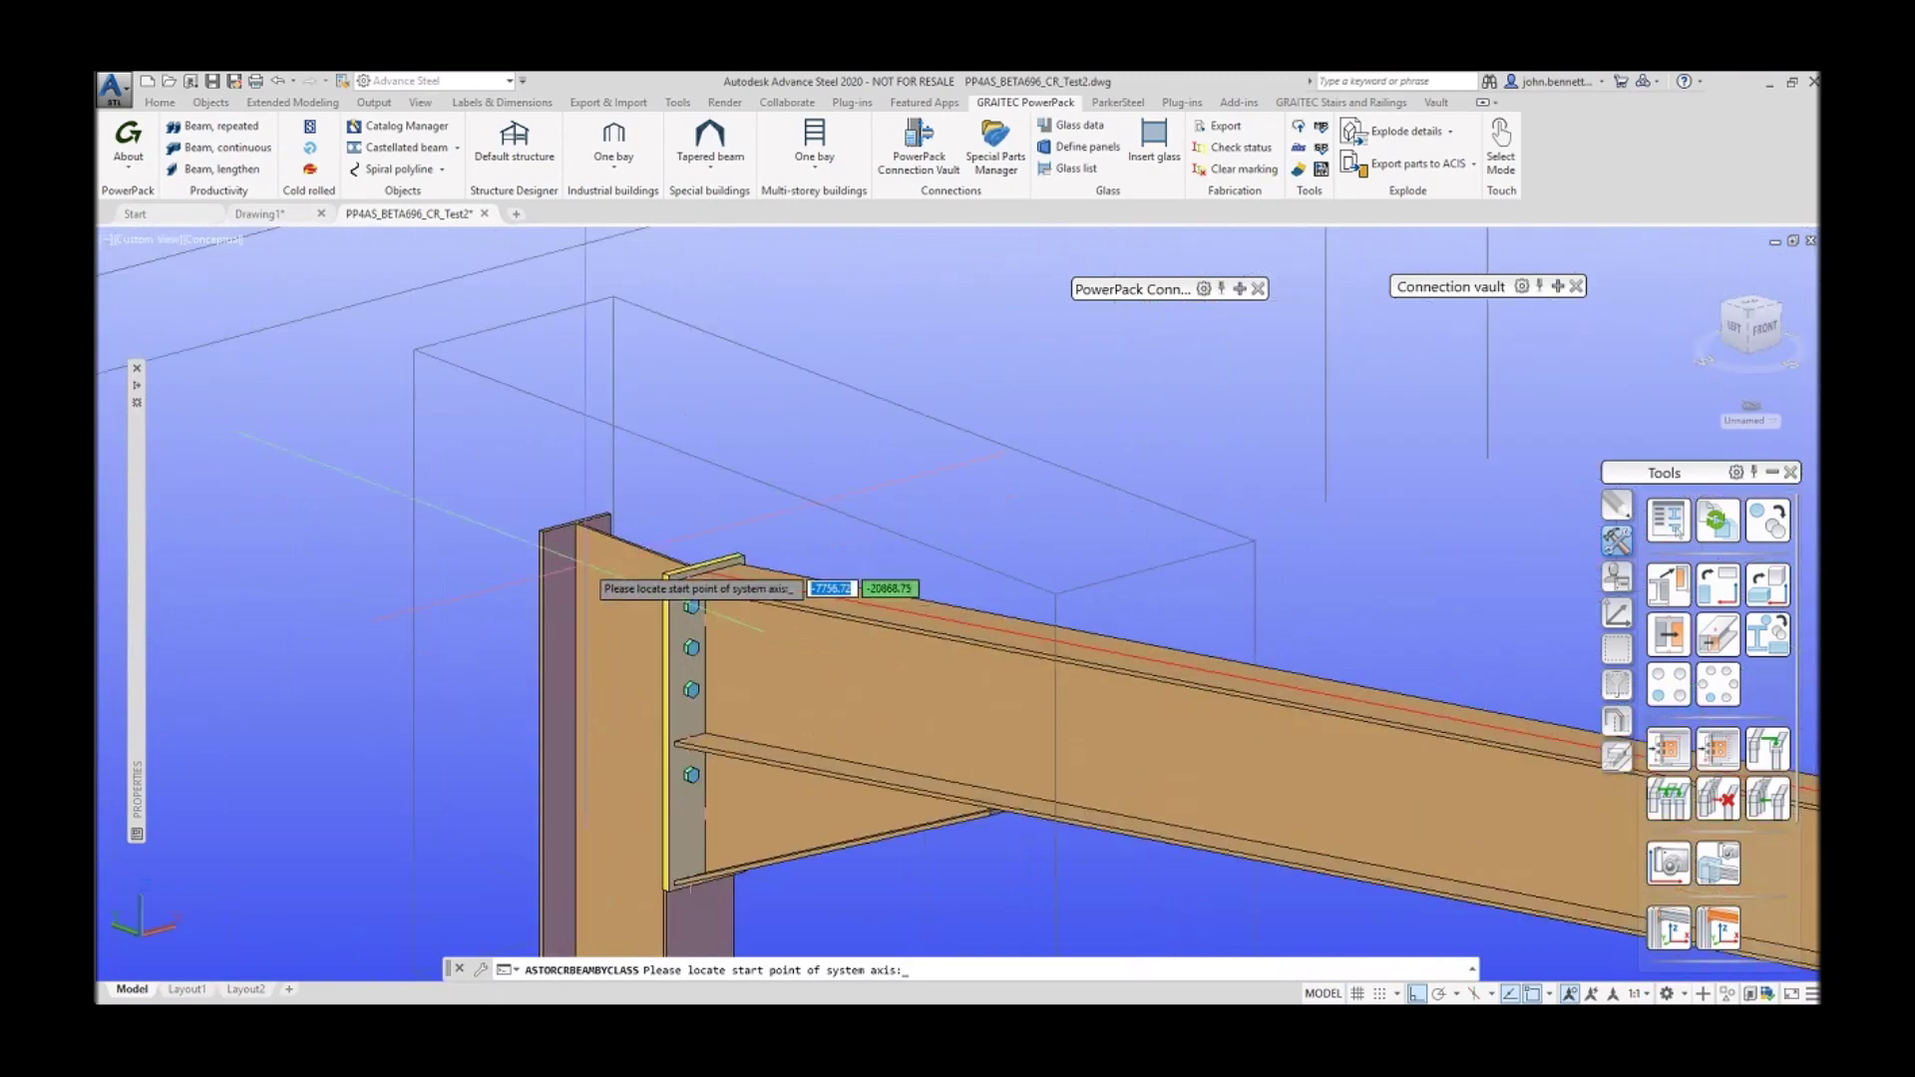
click(663, 549)
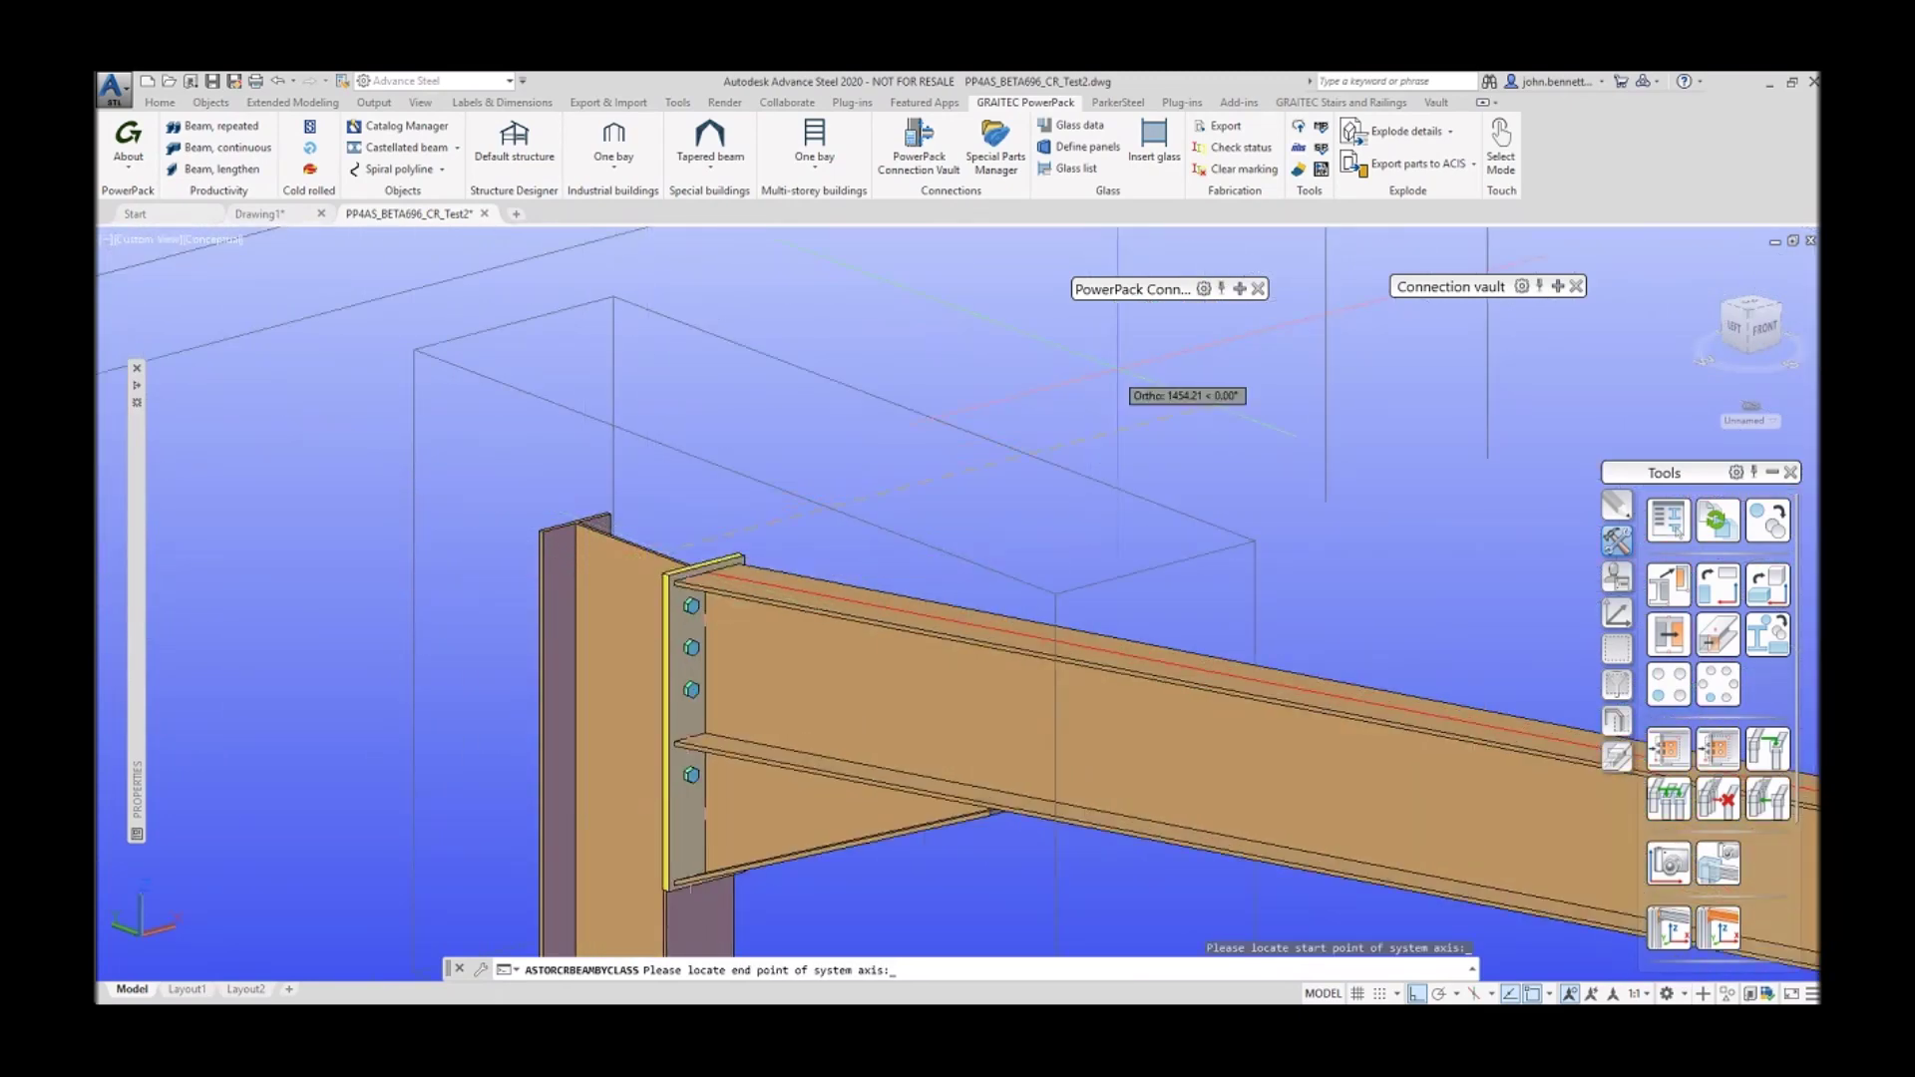
scroll(1166, 377, down, 6)
scroll(1048, 418, up, 8)
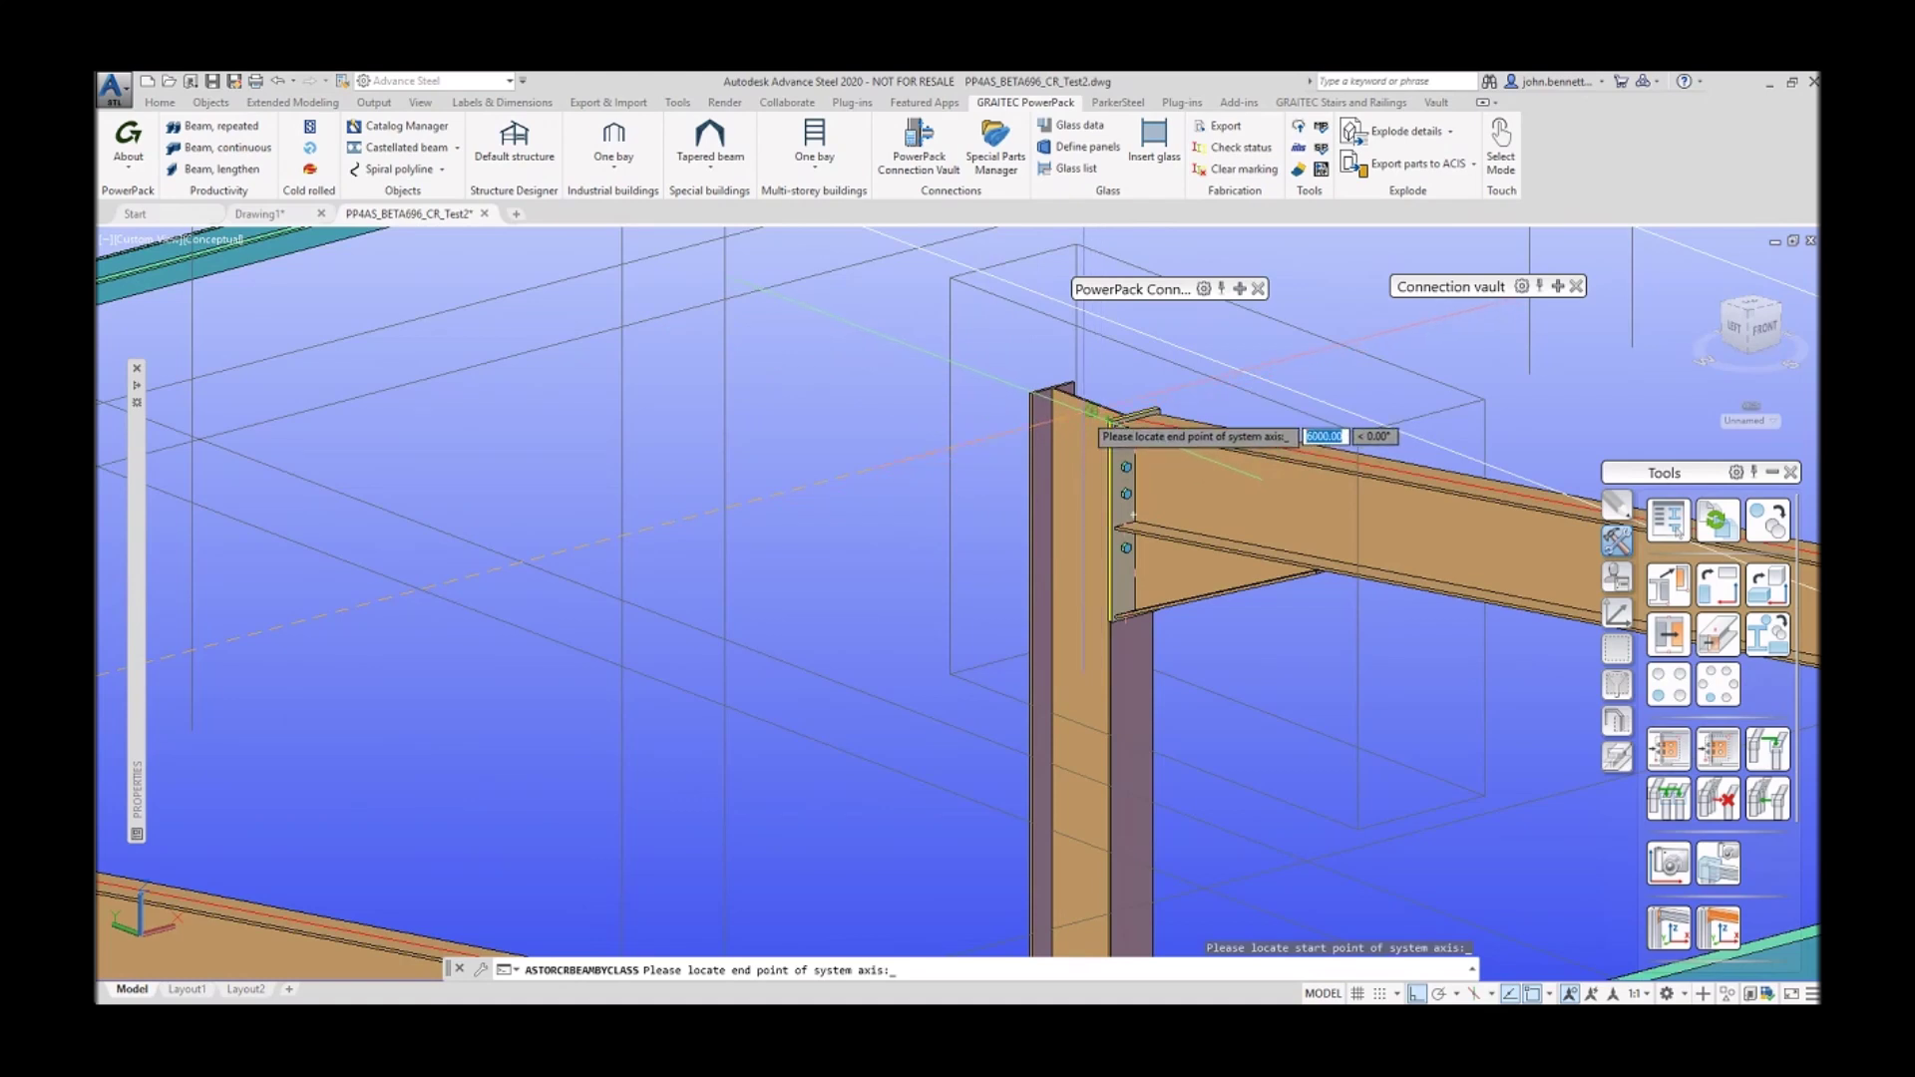
click(1120, 431)
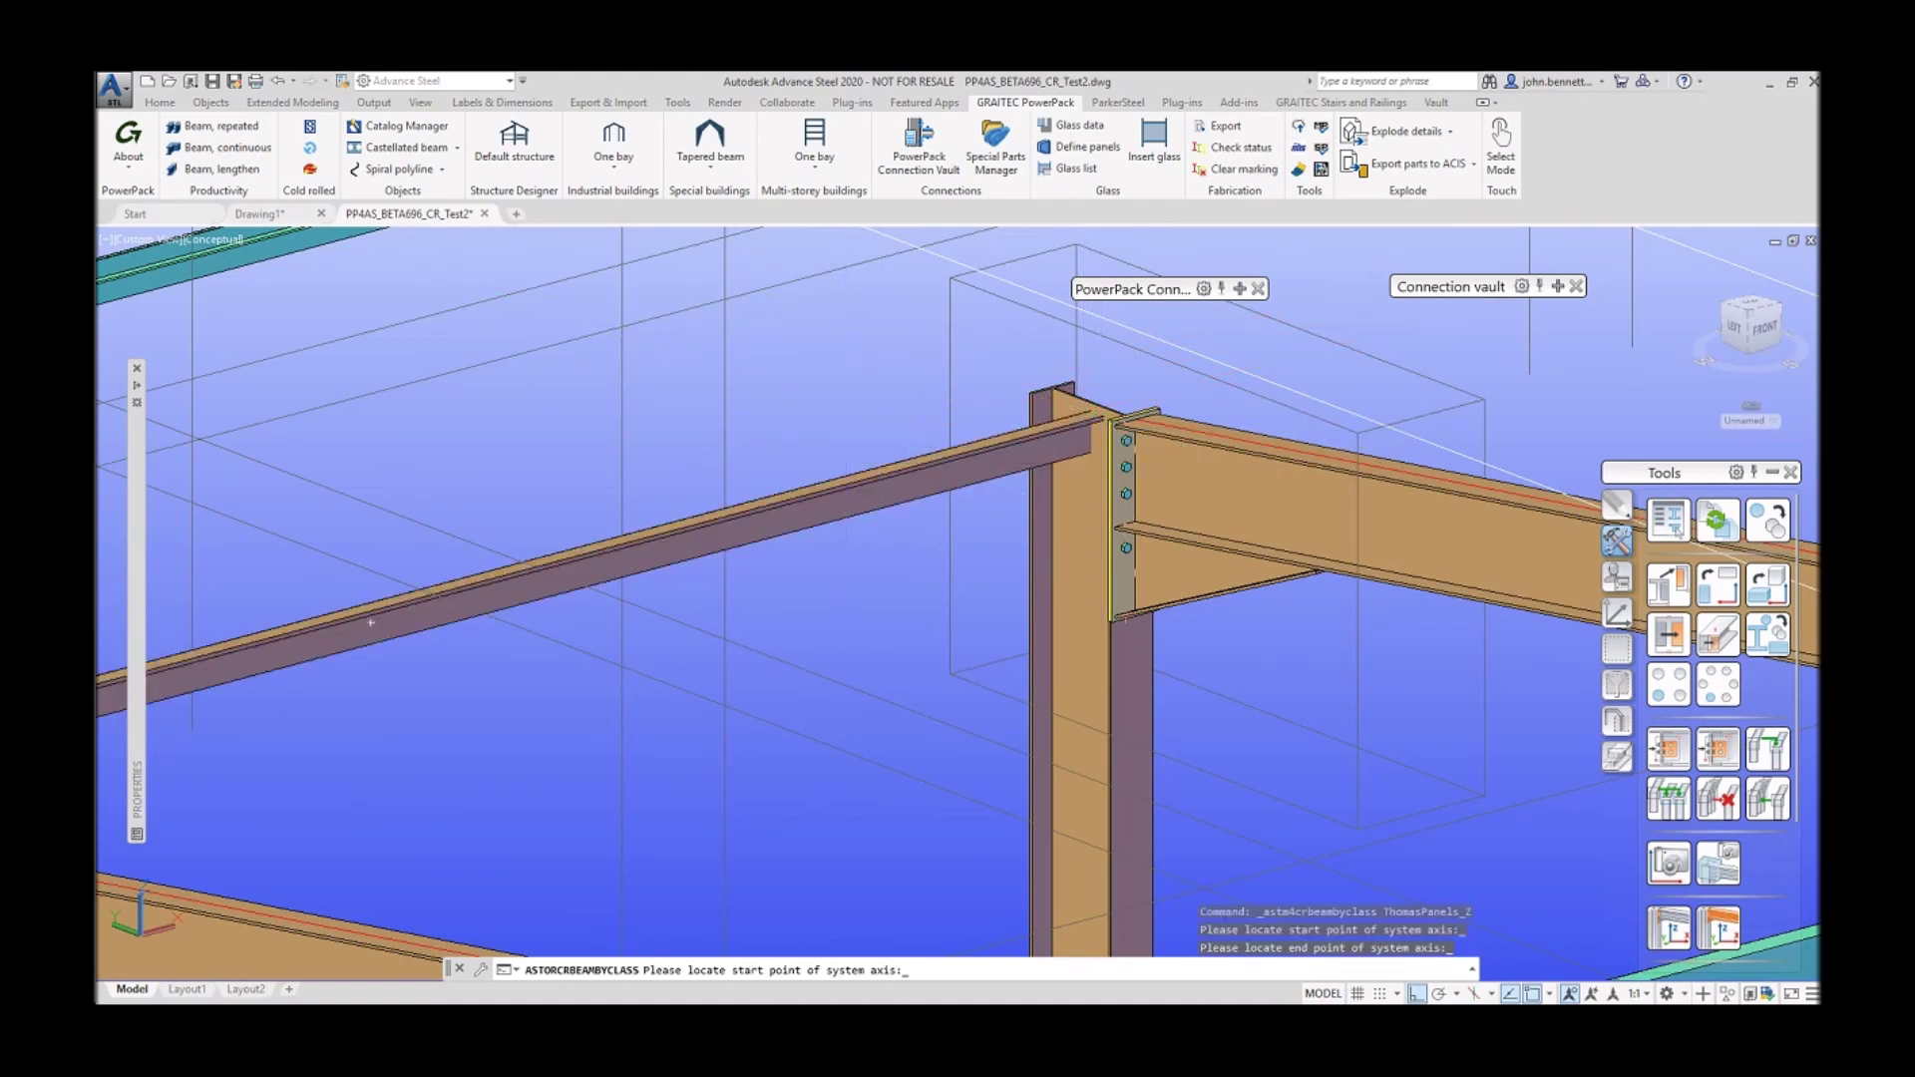
key(Return)
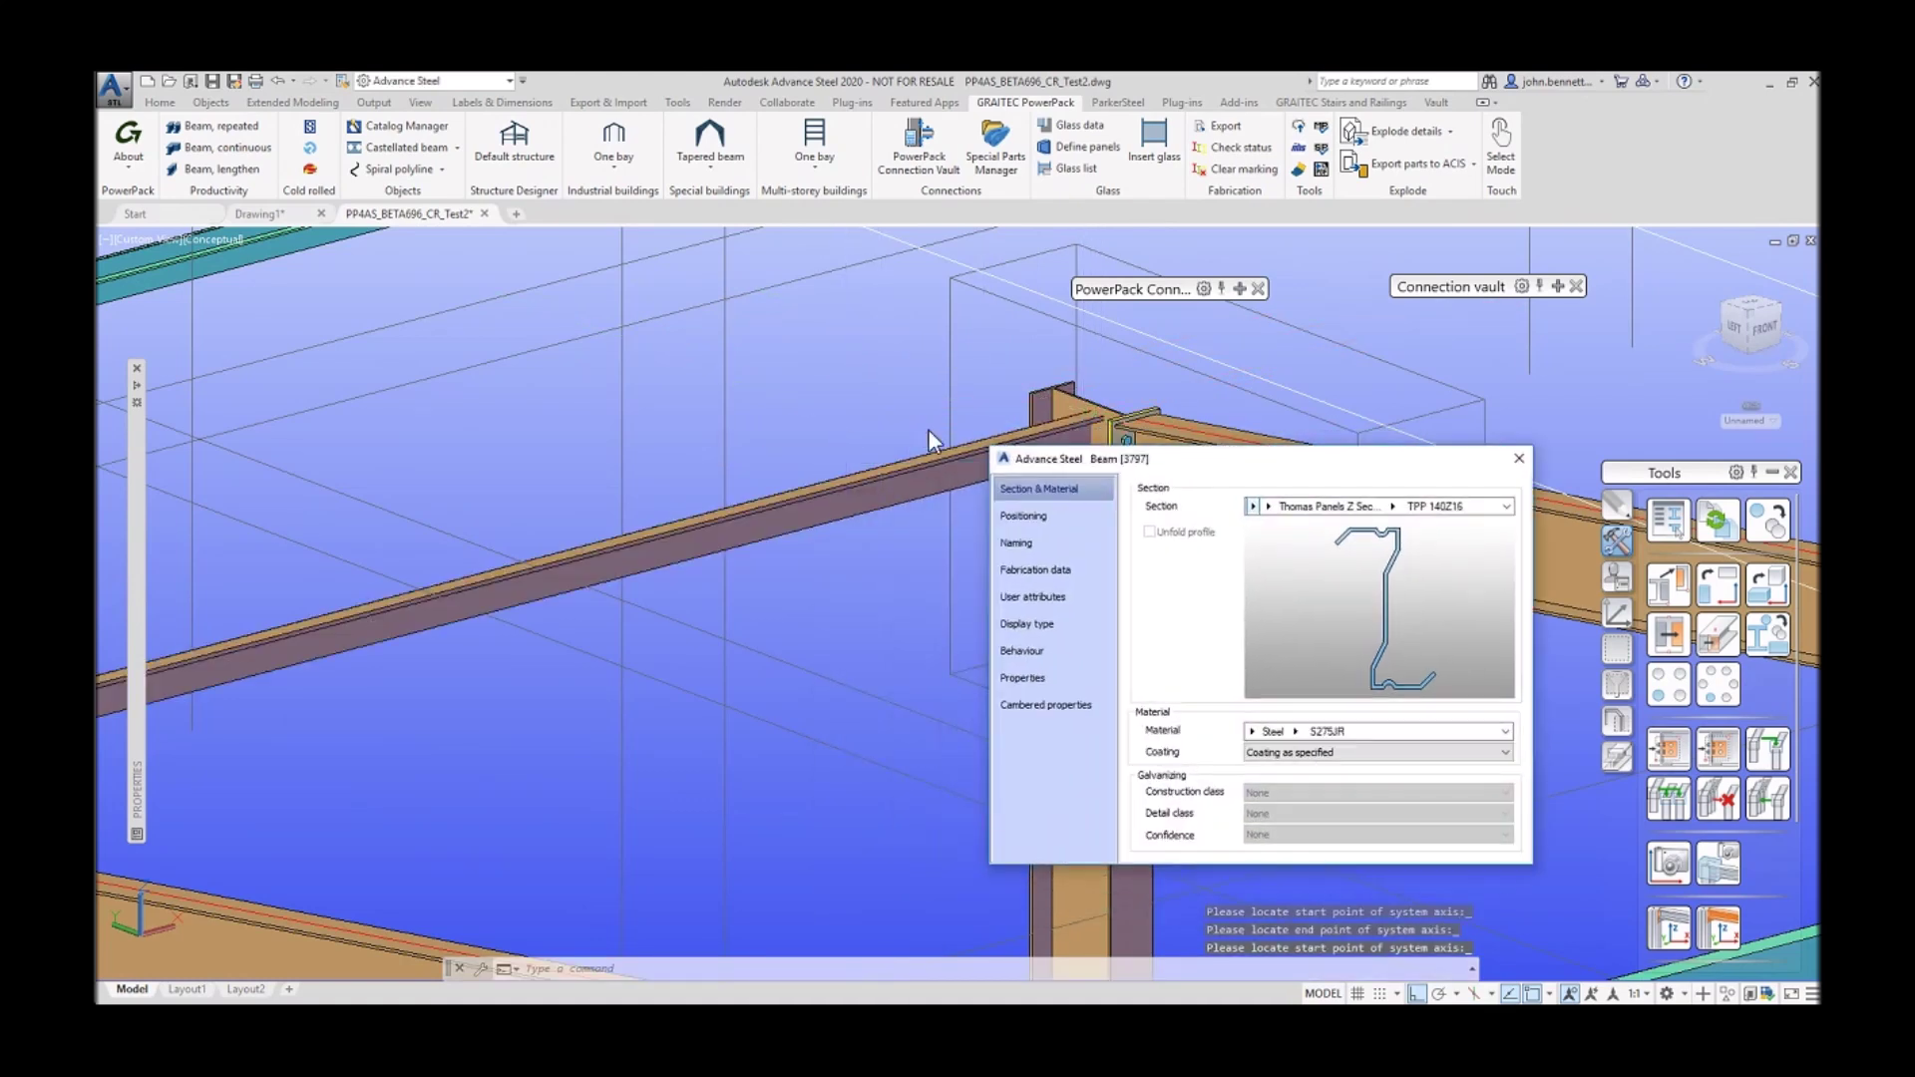
Step: Change the new eaves beam's section to Thomas Panels C Section, size TPP 230C20
scroll(795, 433, down, 2)
middle_drag(795, 434, 957, 323)
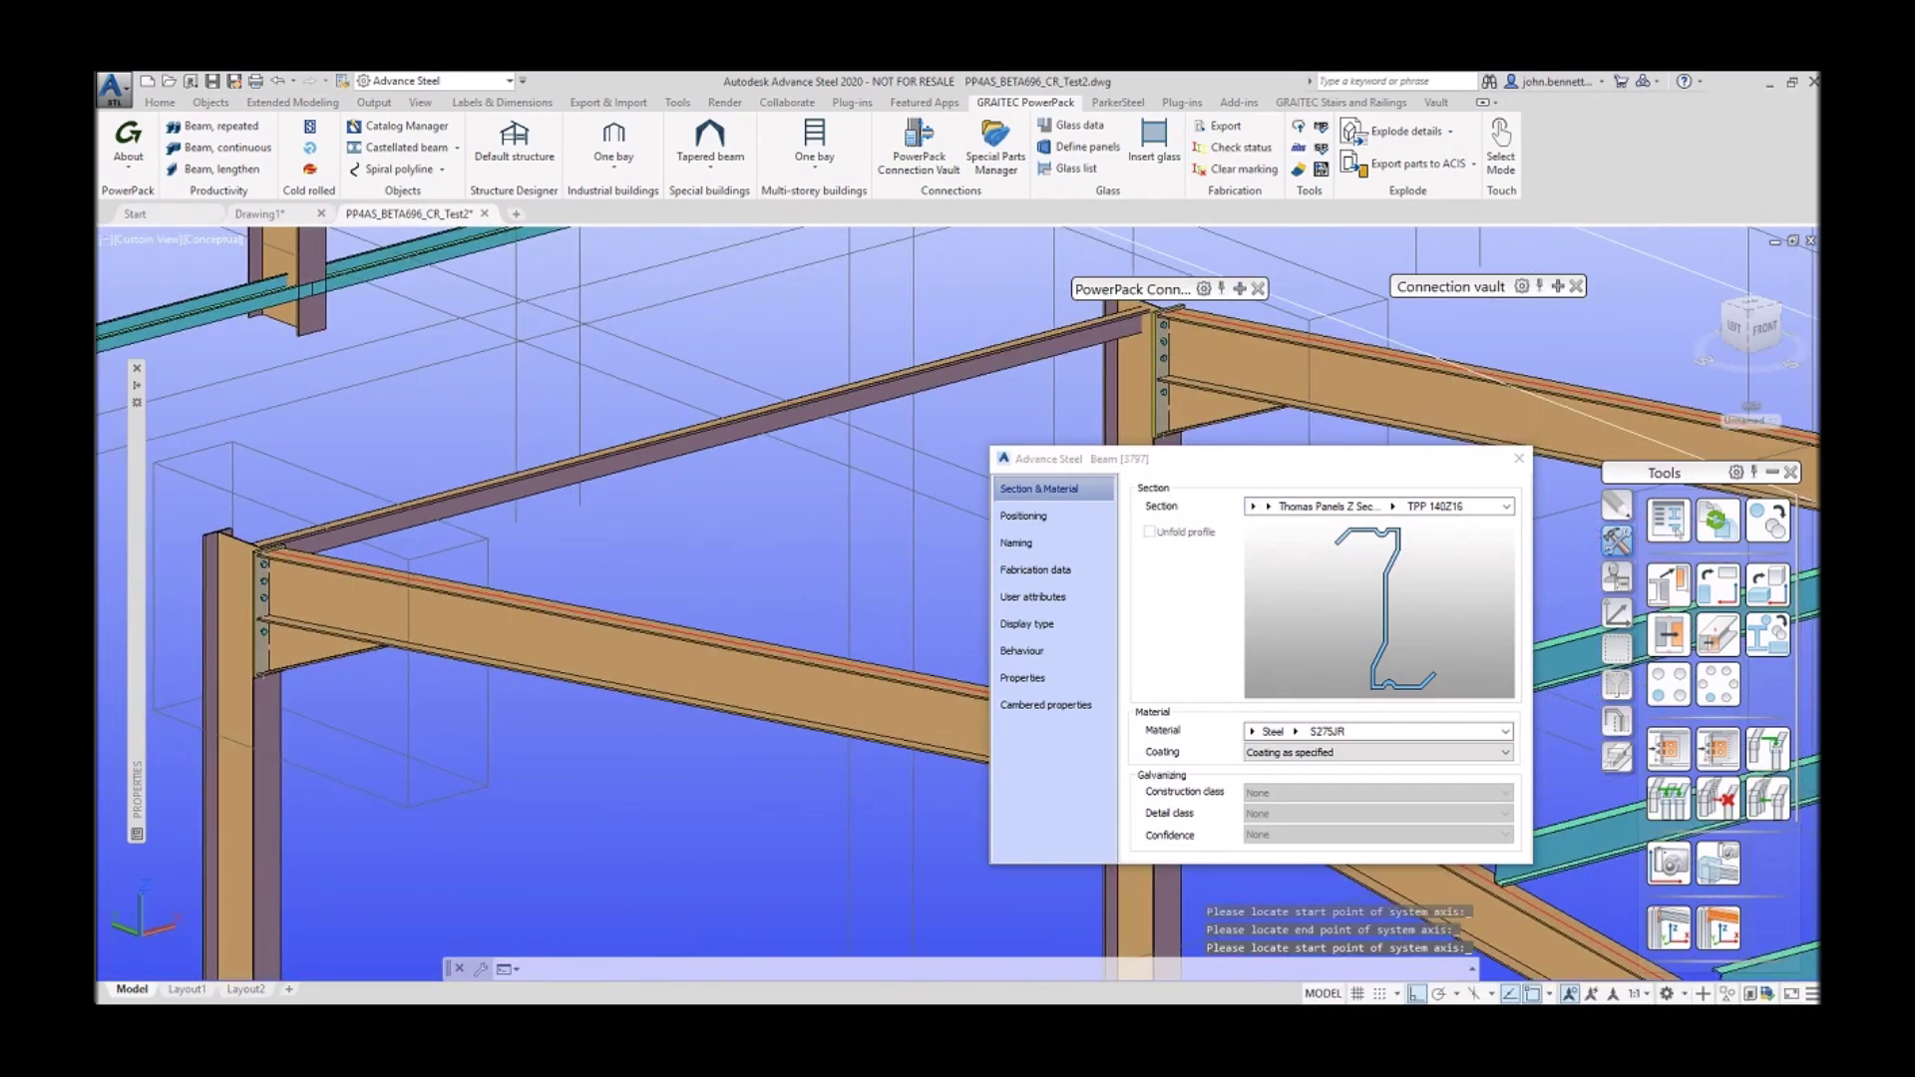
drag(1049, 461, 987, 419)
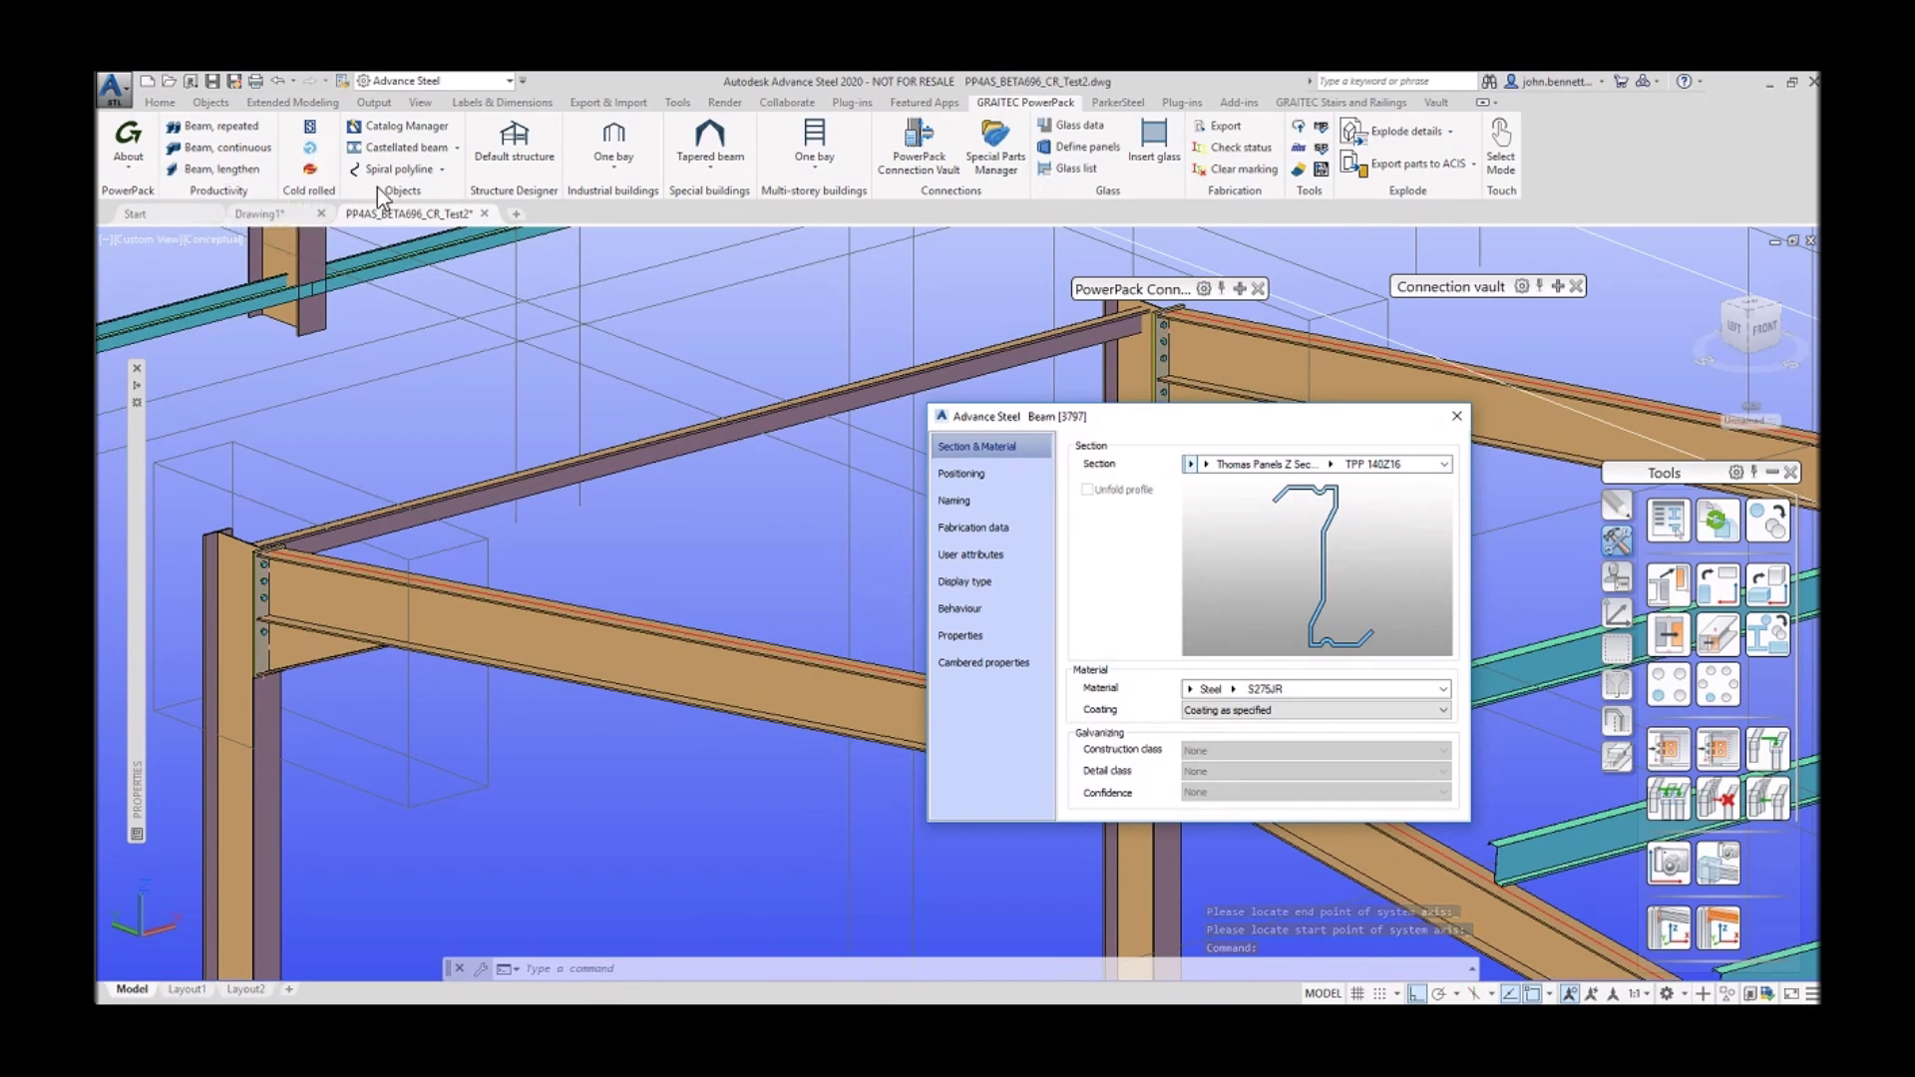
click(1206, 465)
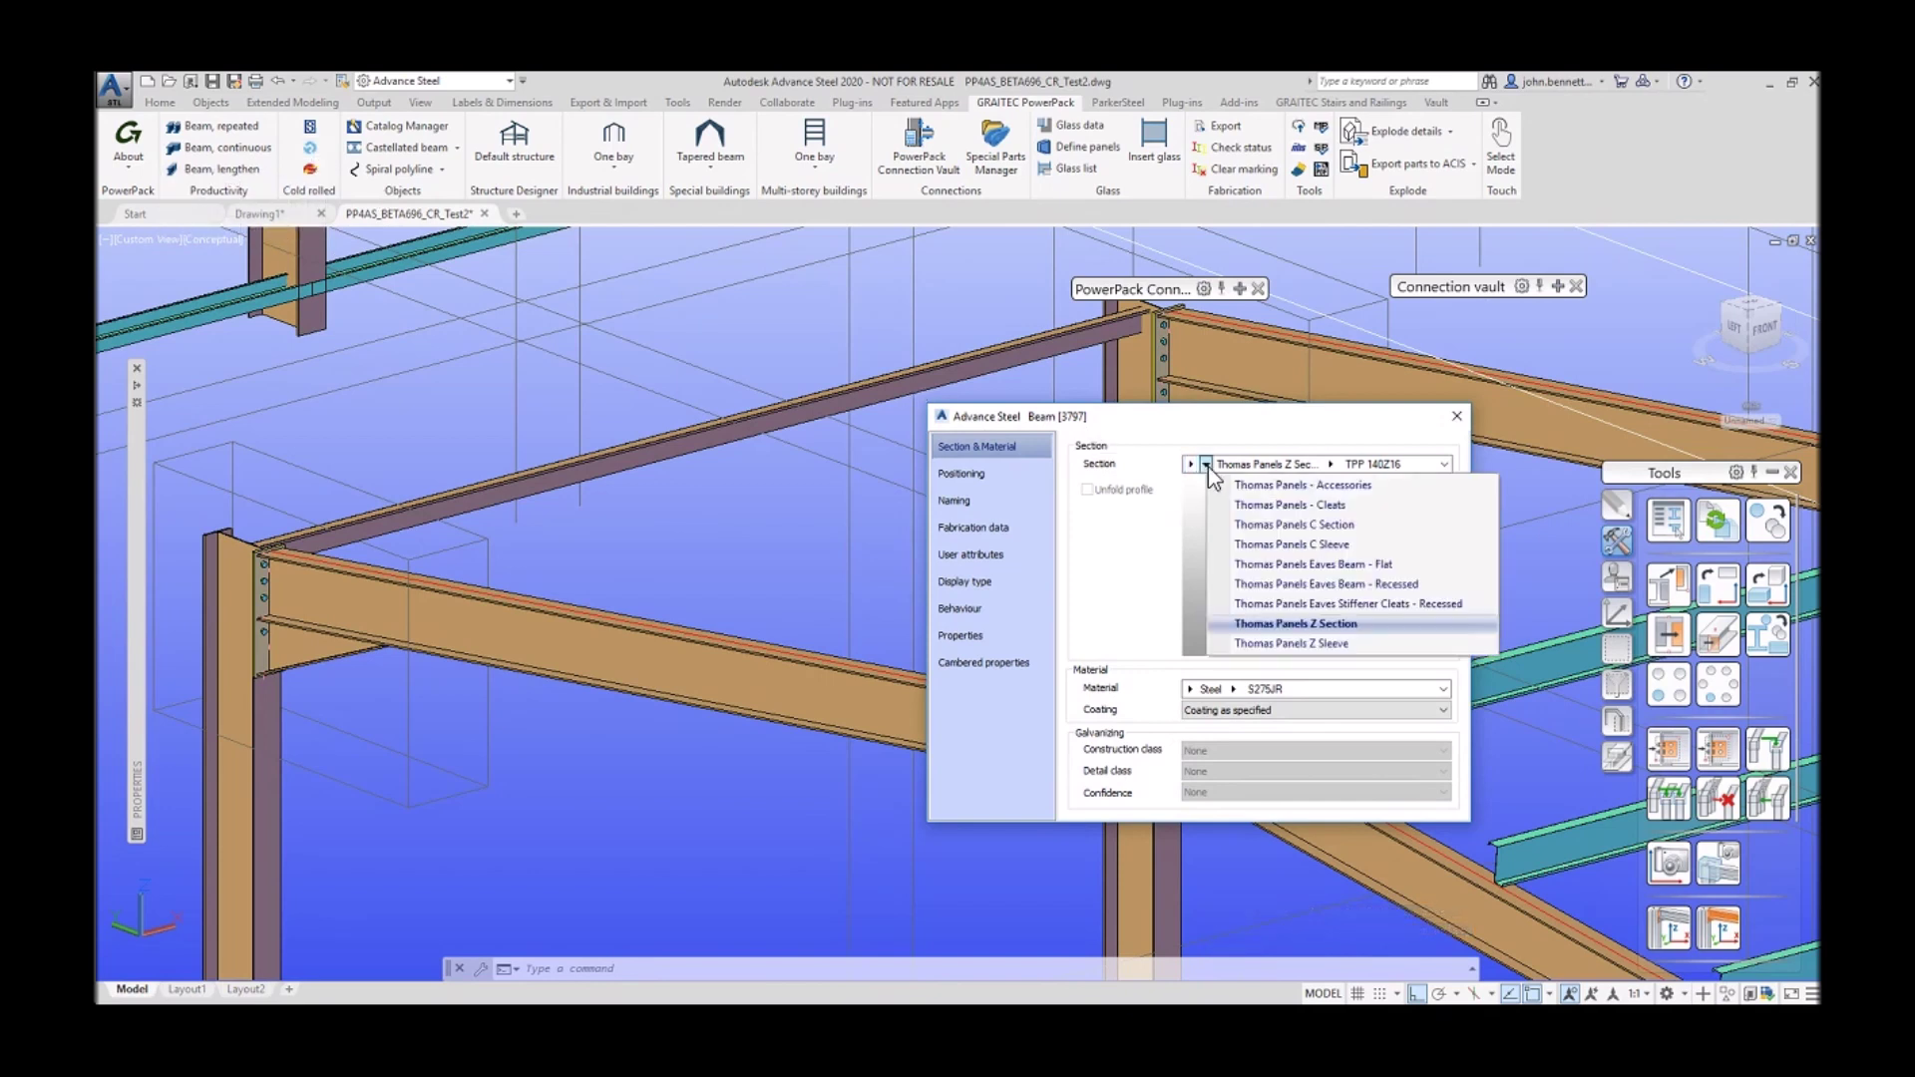
click(1237, 525)
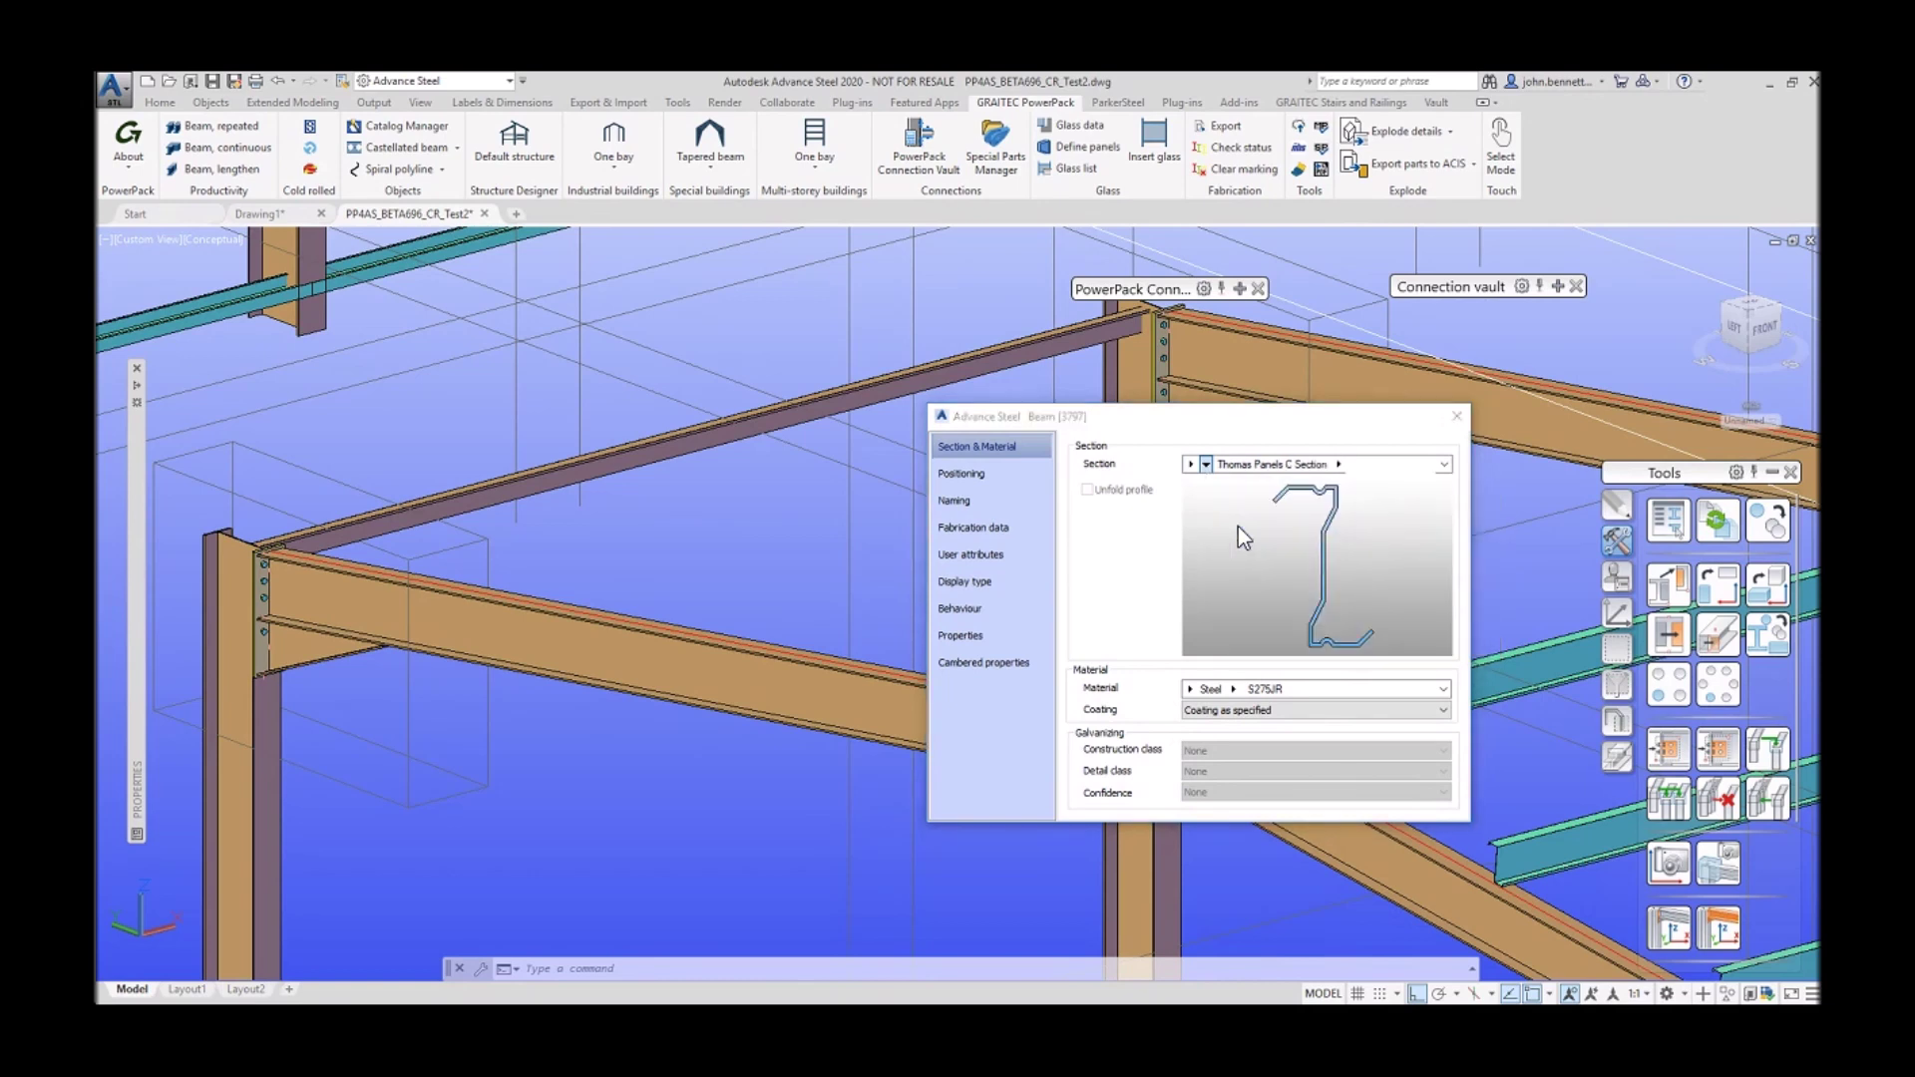
click(1330, 465)
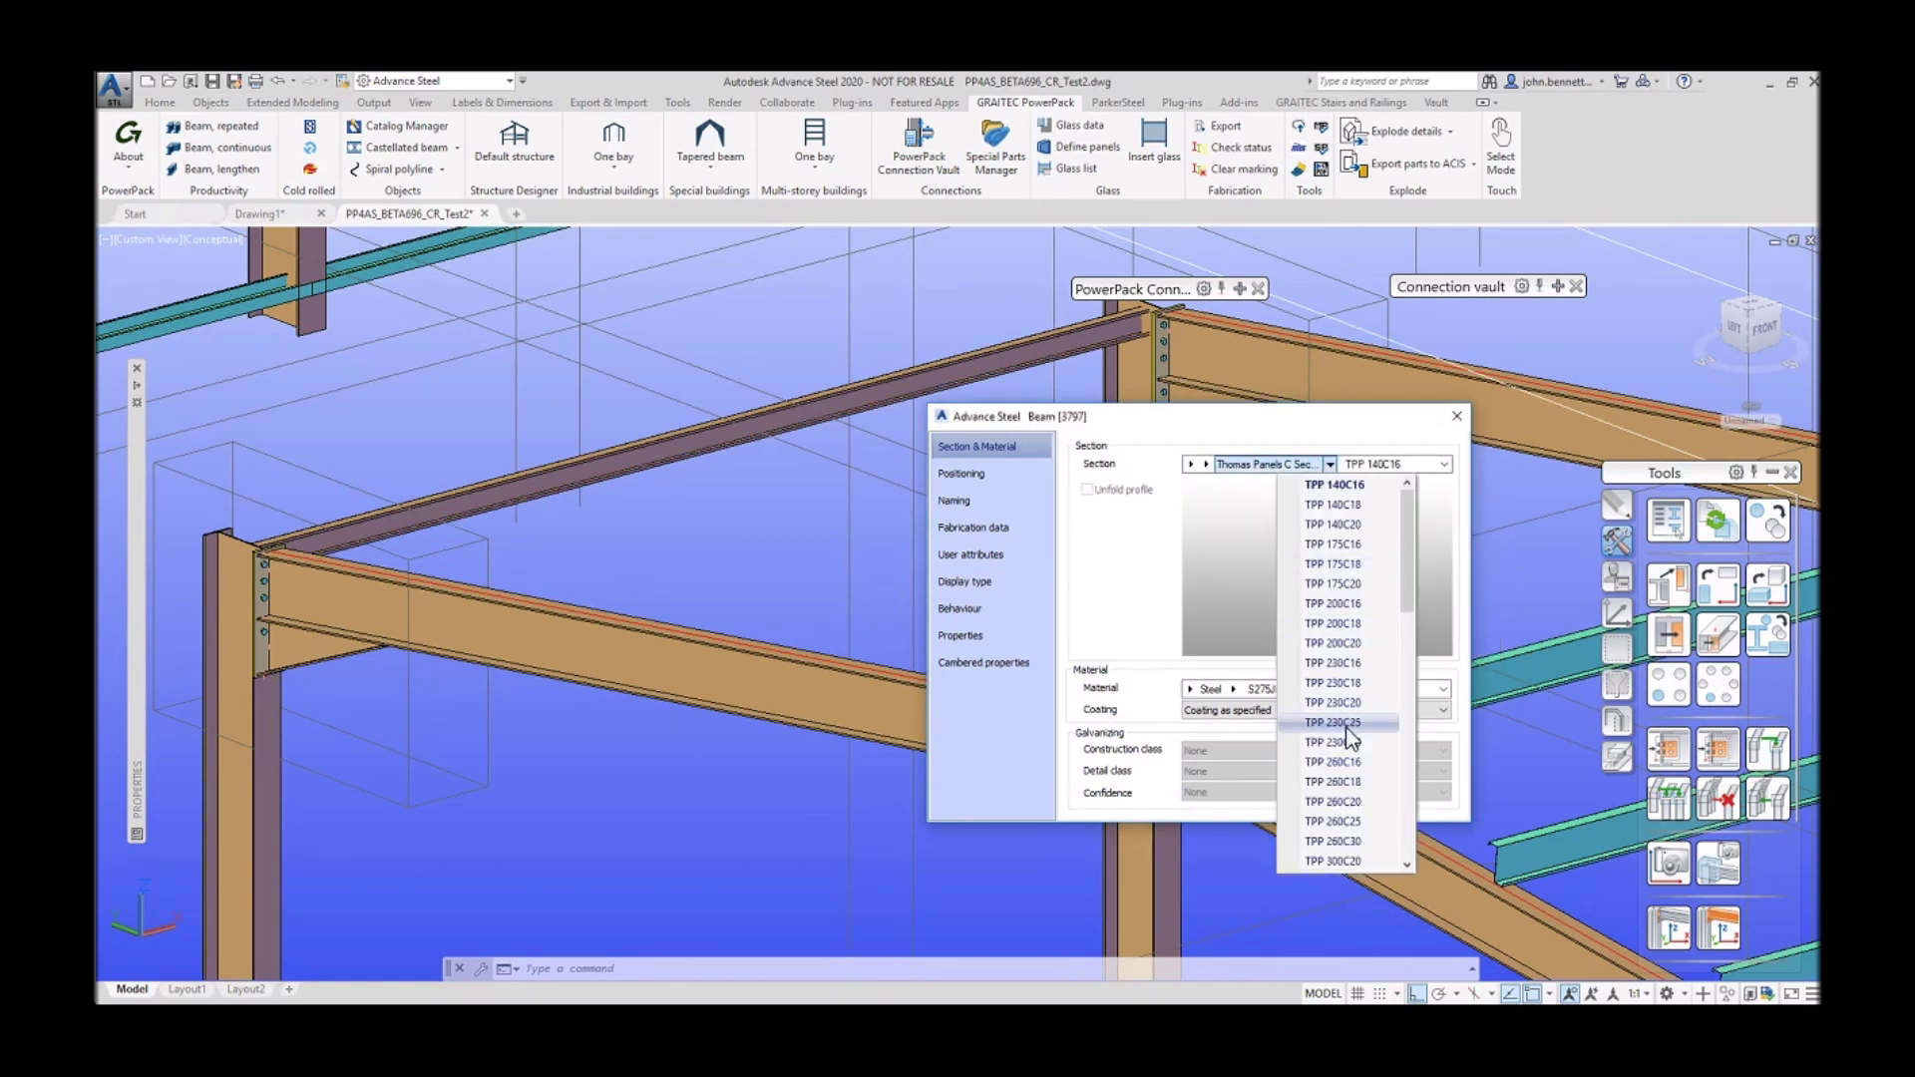
click(1342, 703)
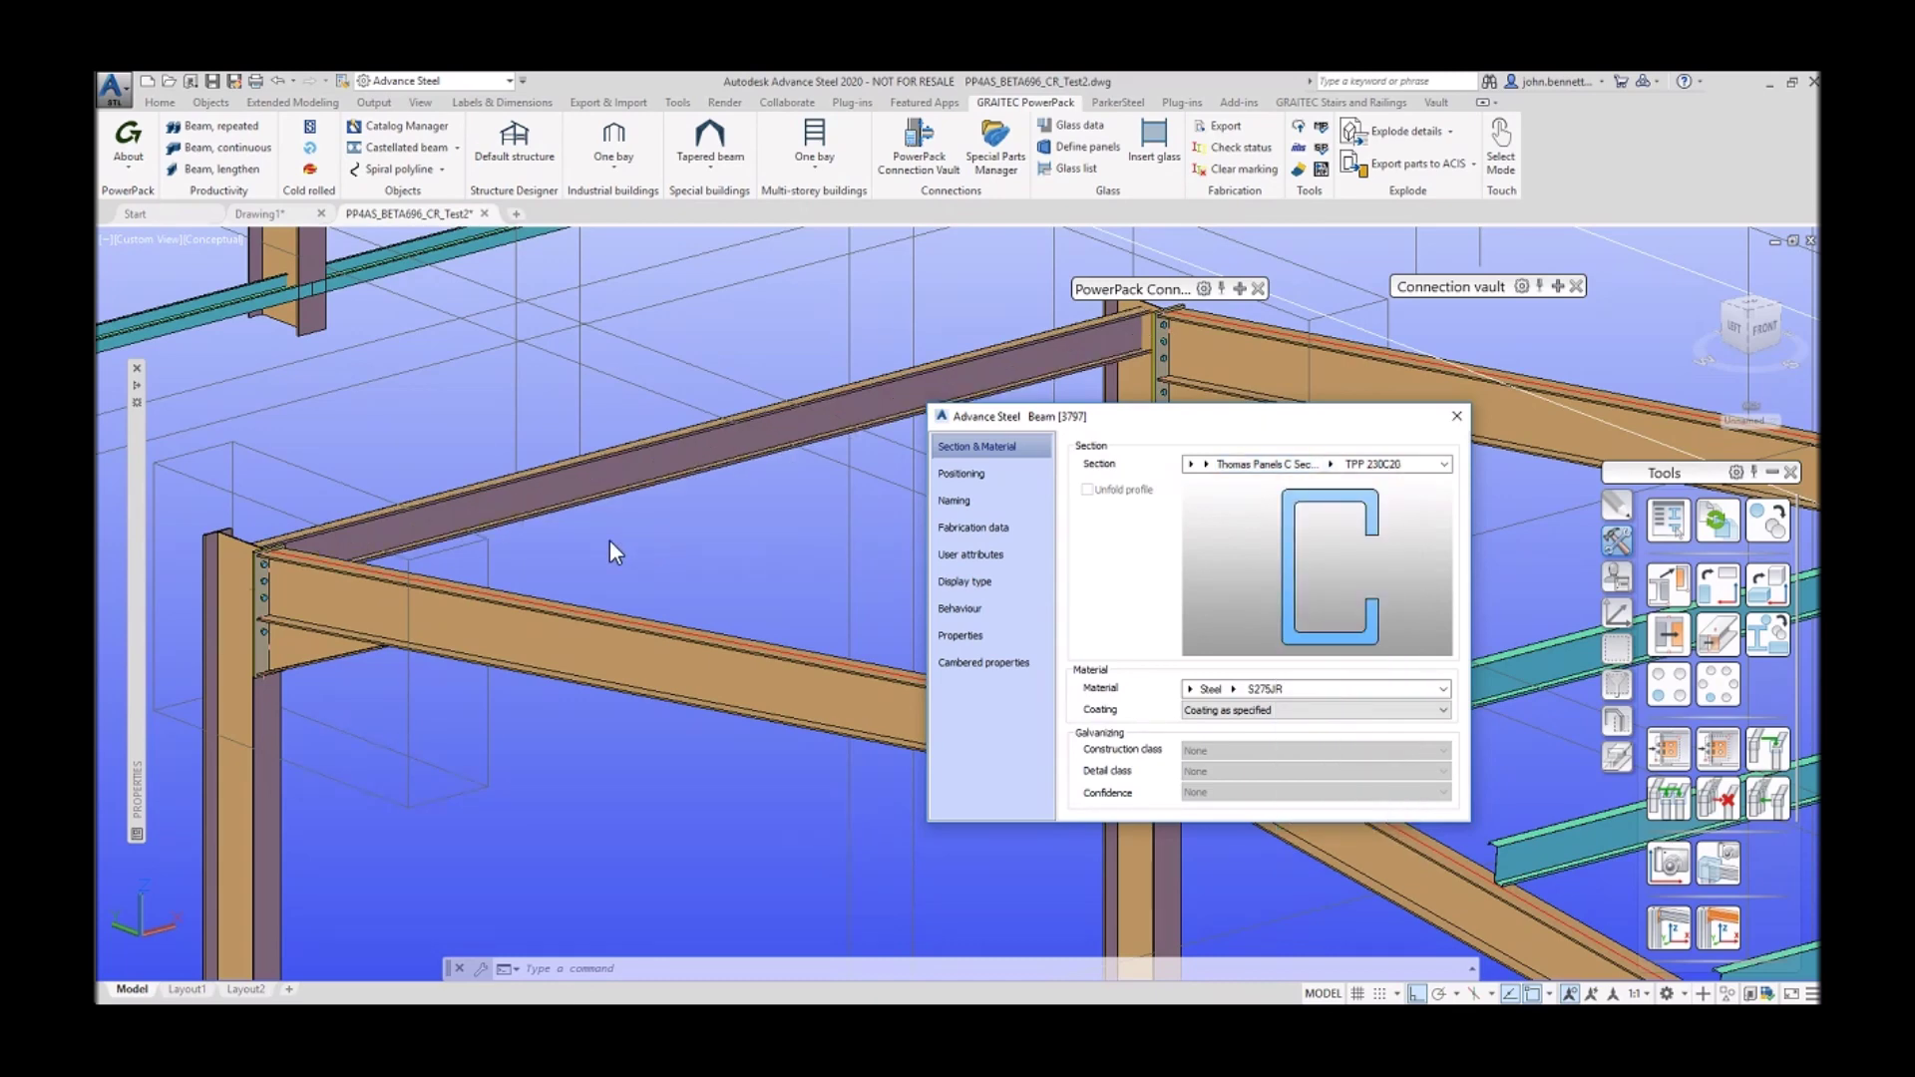
scroll(713, 529, down, 2)
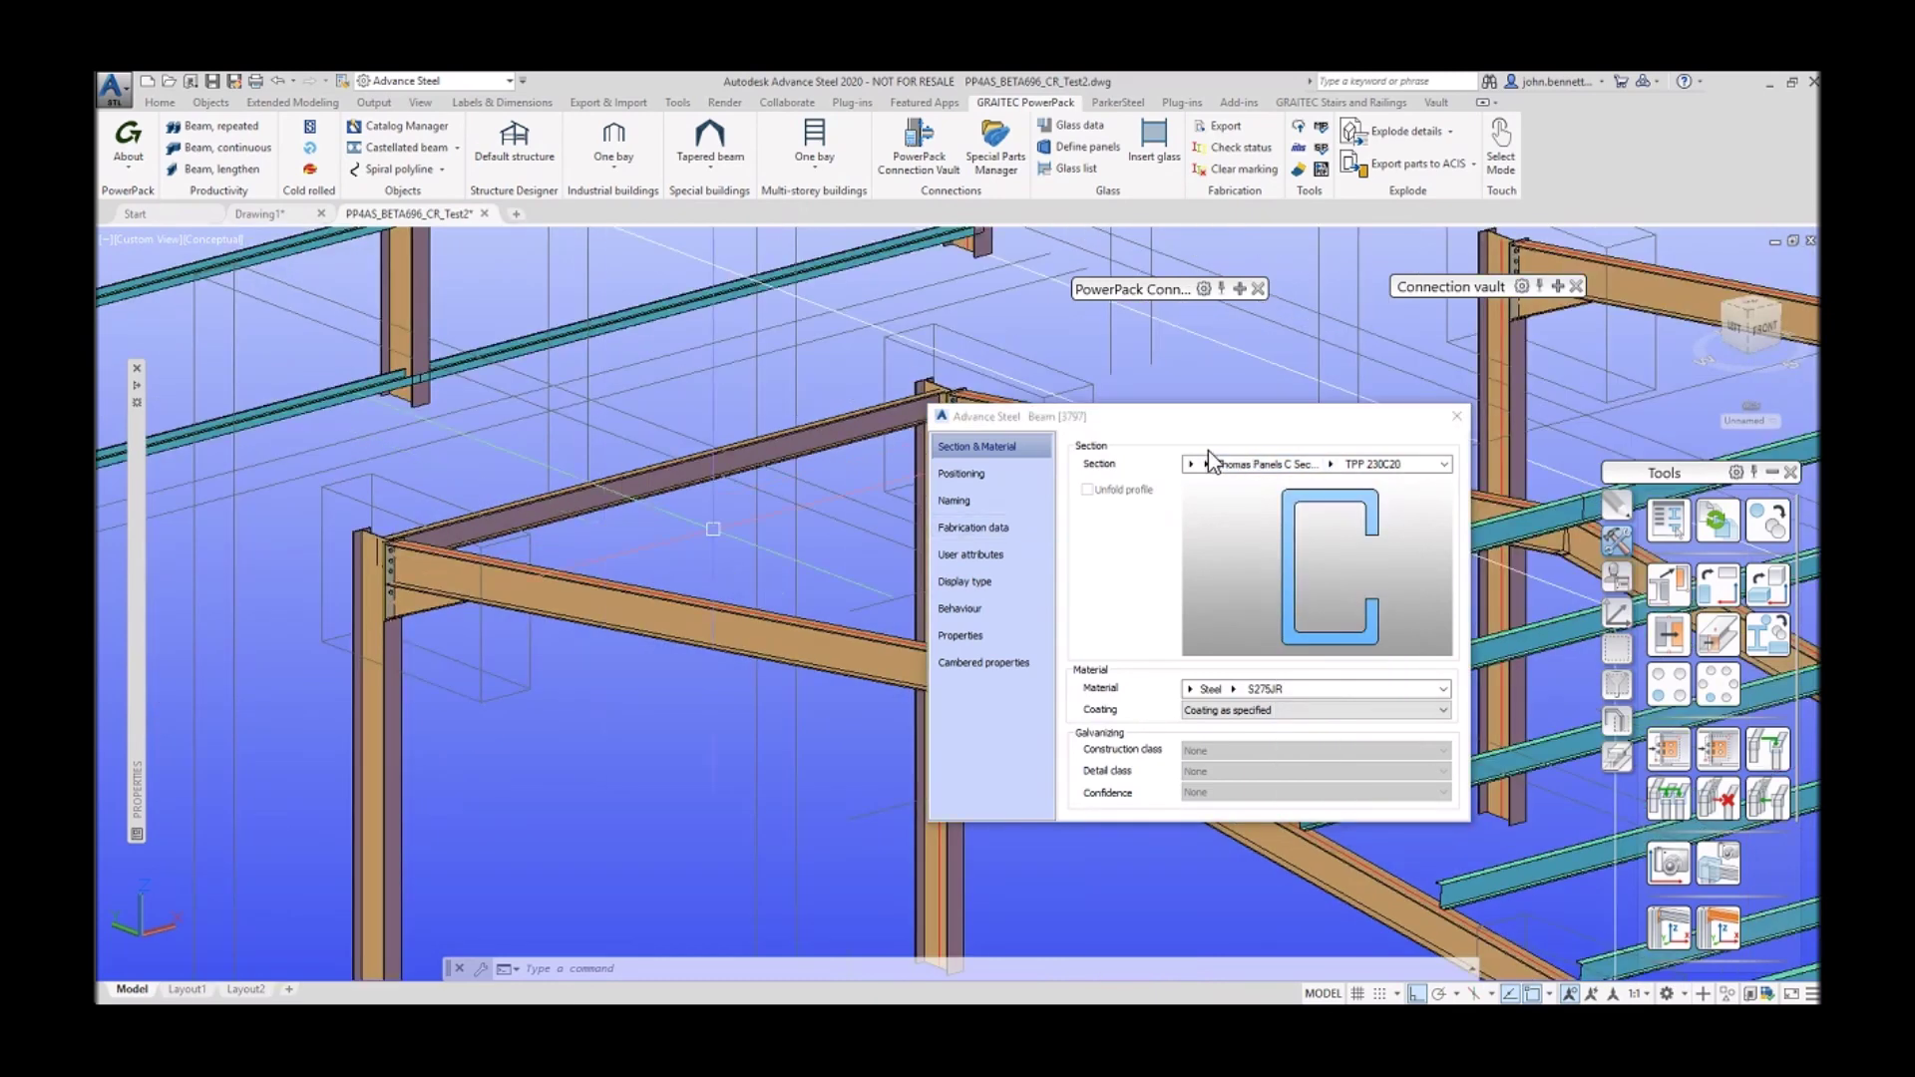
Step: Look through the preferred section groups and the full list of all groups for the beam, and close its properties
click(1206, 464)
click(1191, 465)
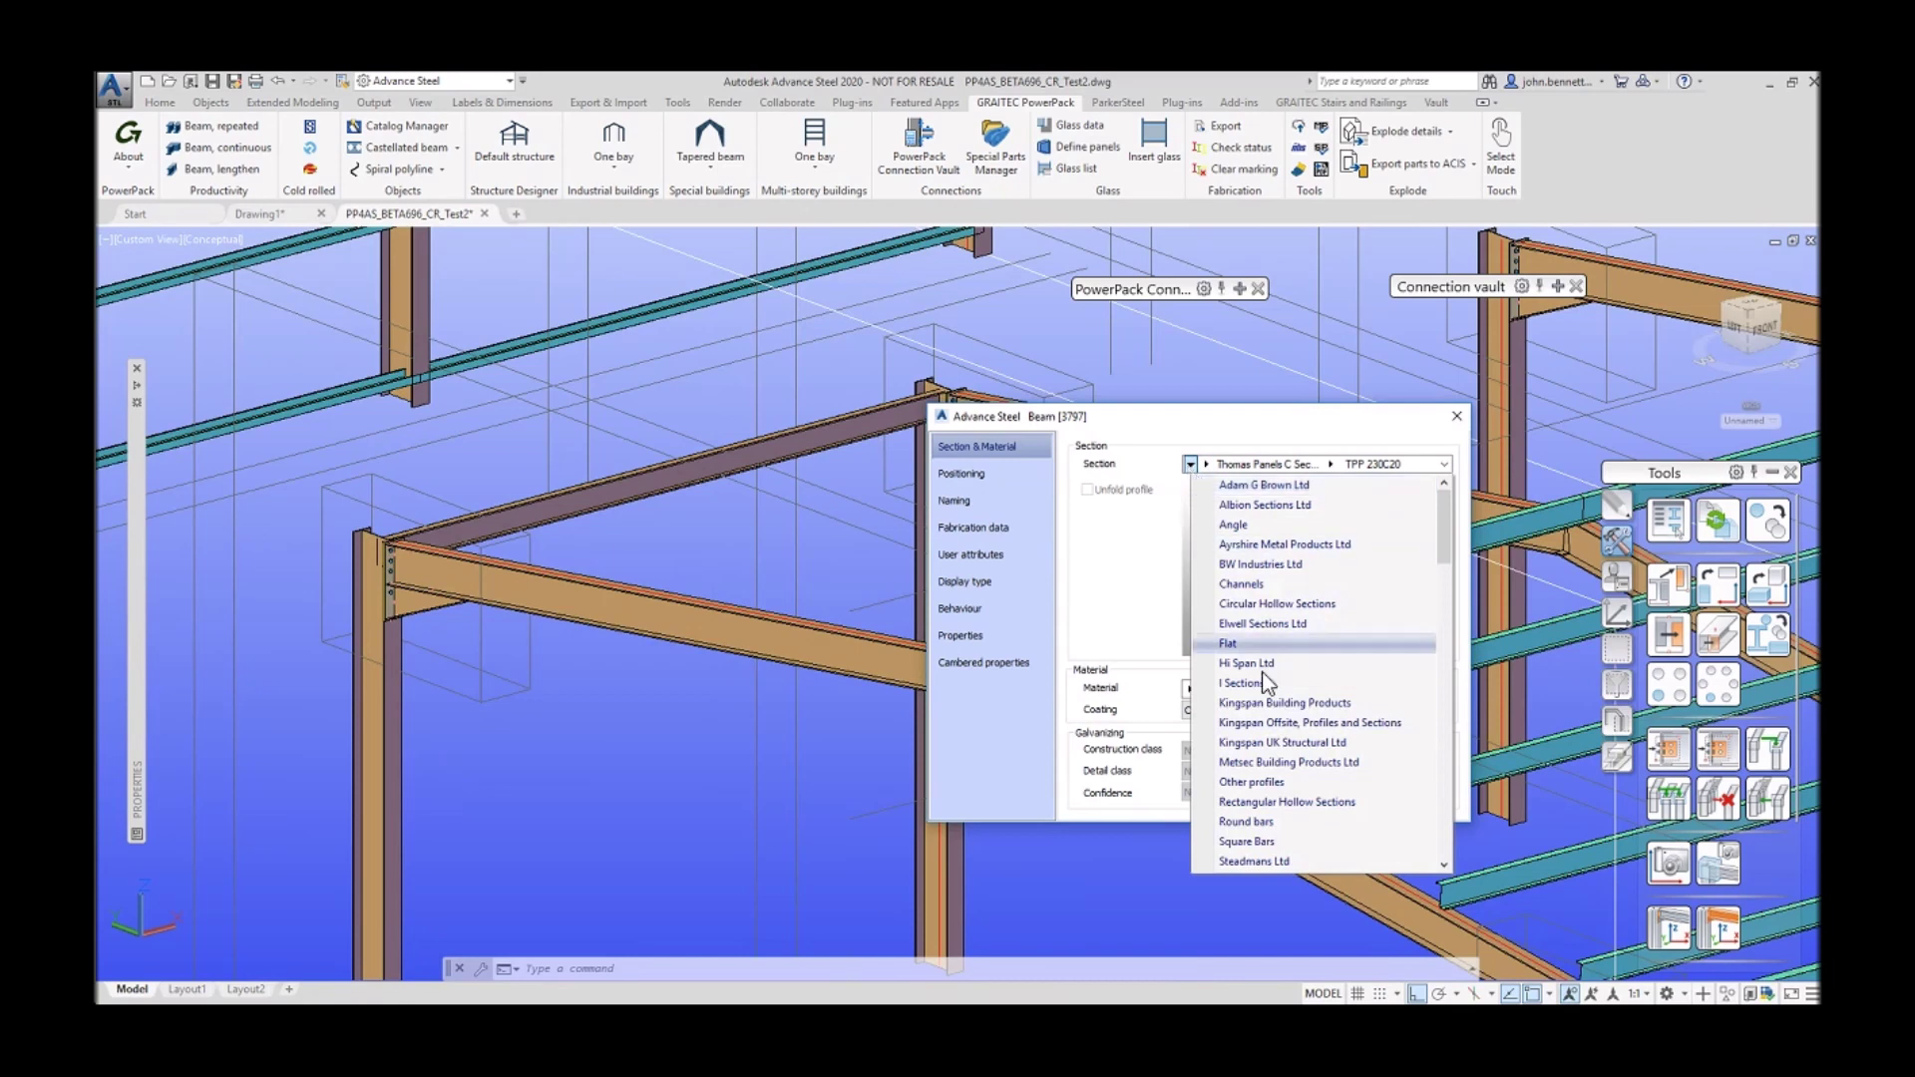
scroll(1229, 544, down, 2)
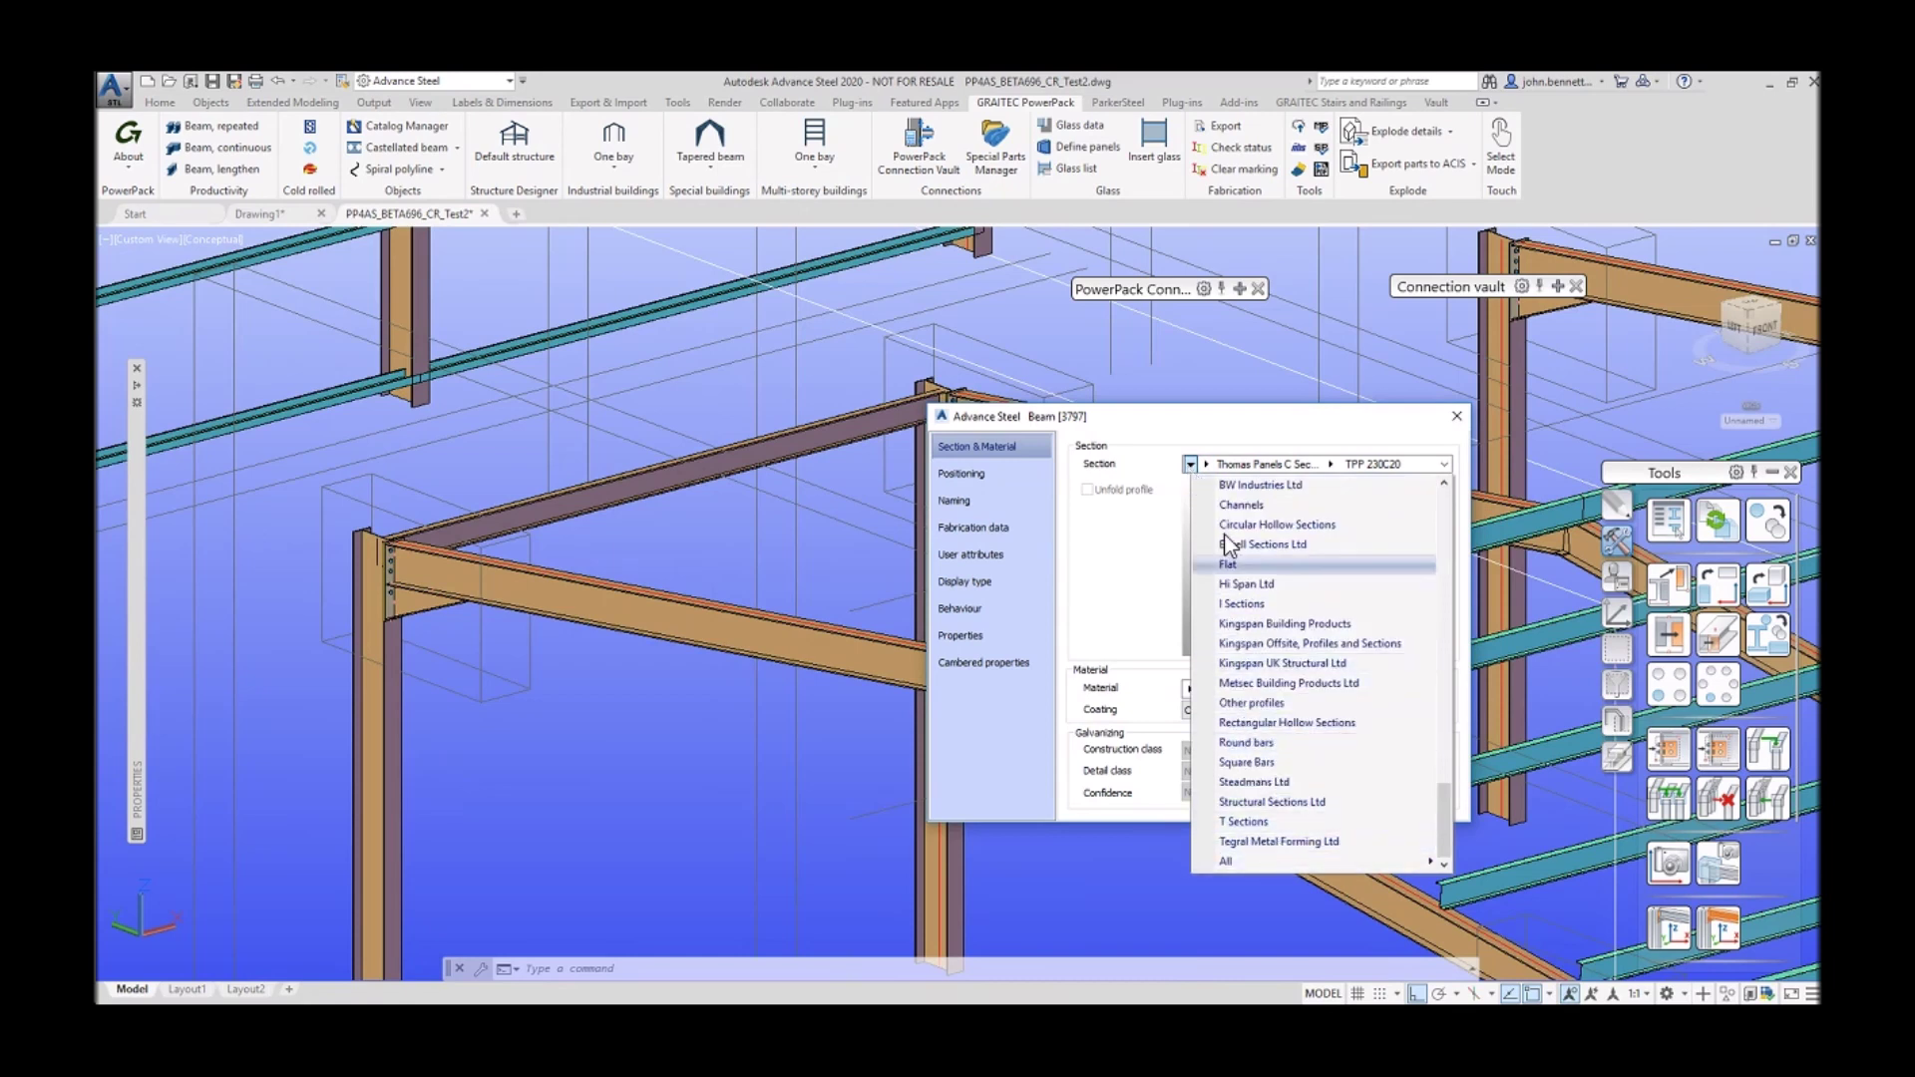
mouse_move(1261, 864)
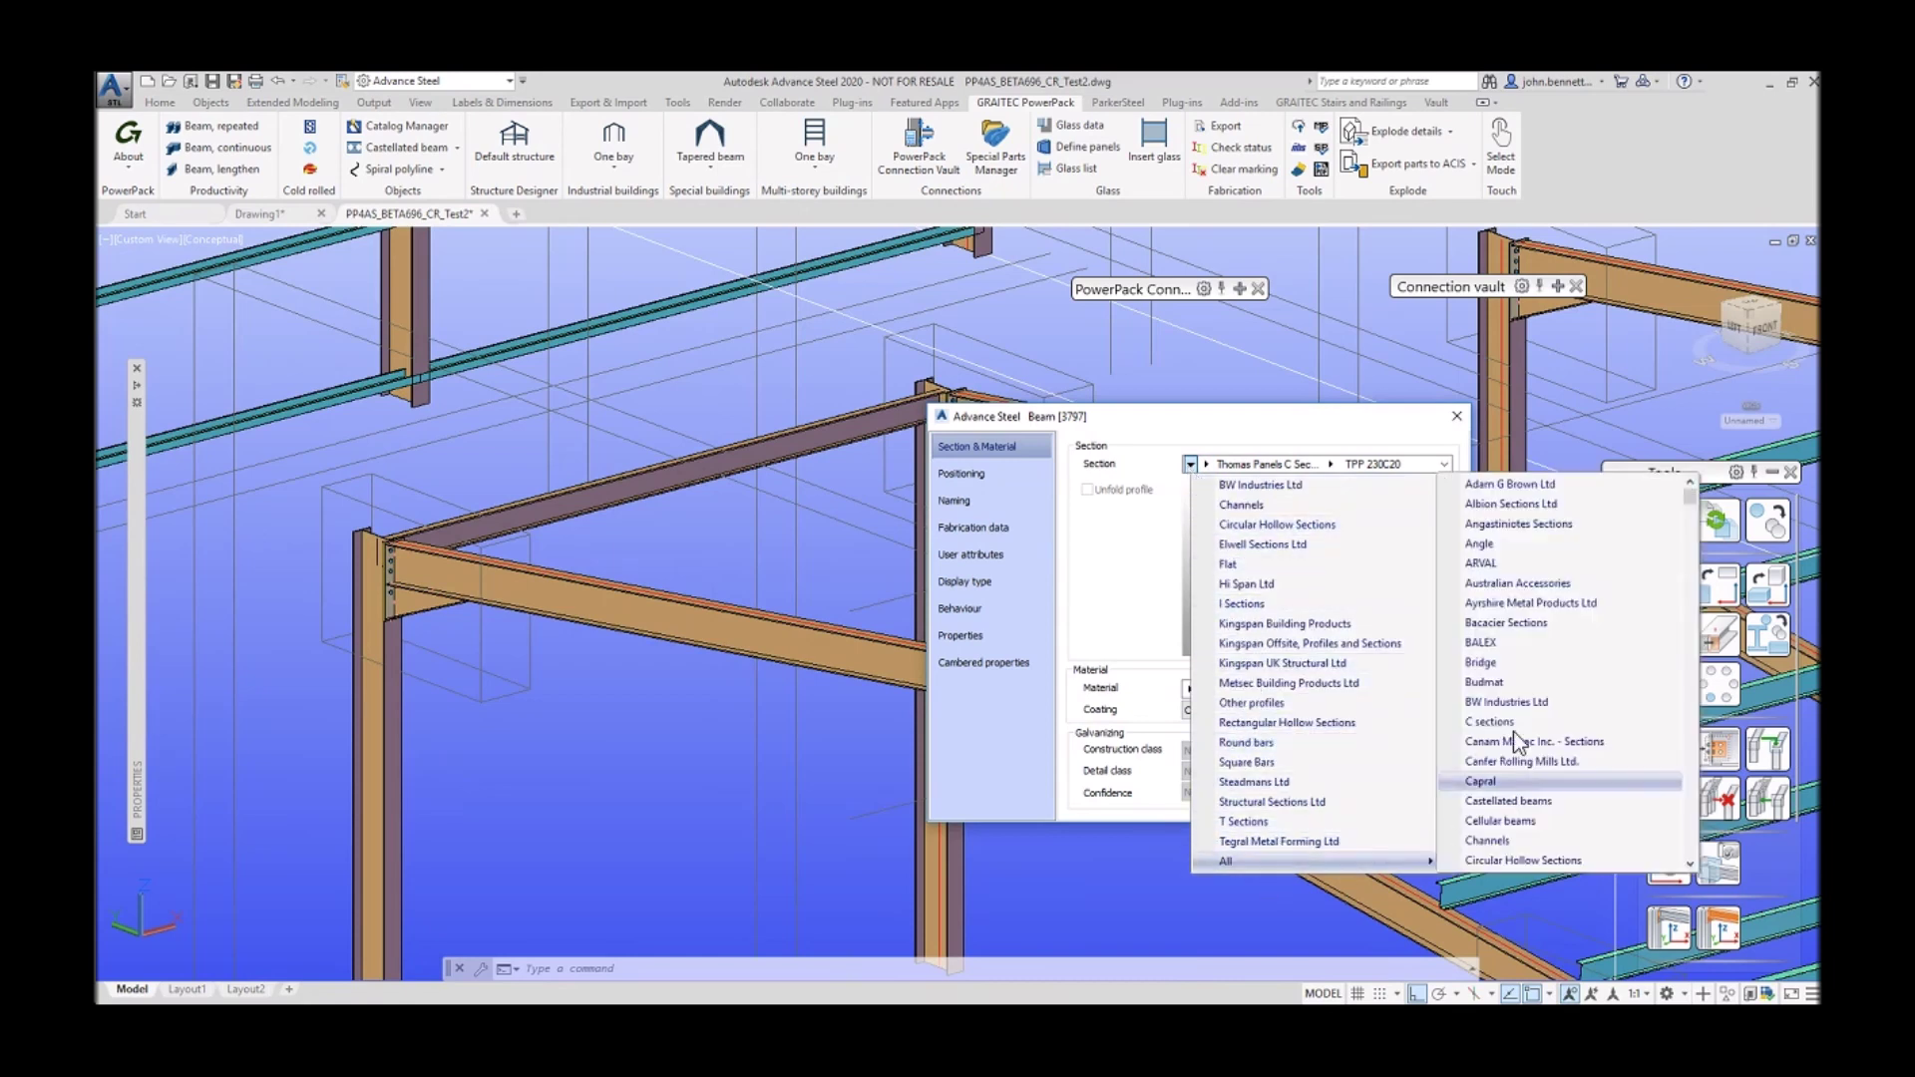
scroll(1576, 648, down, 2)
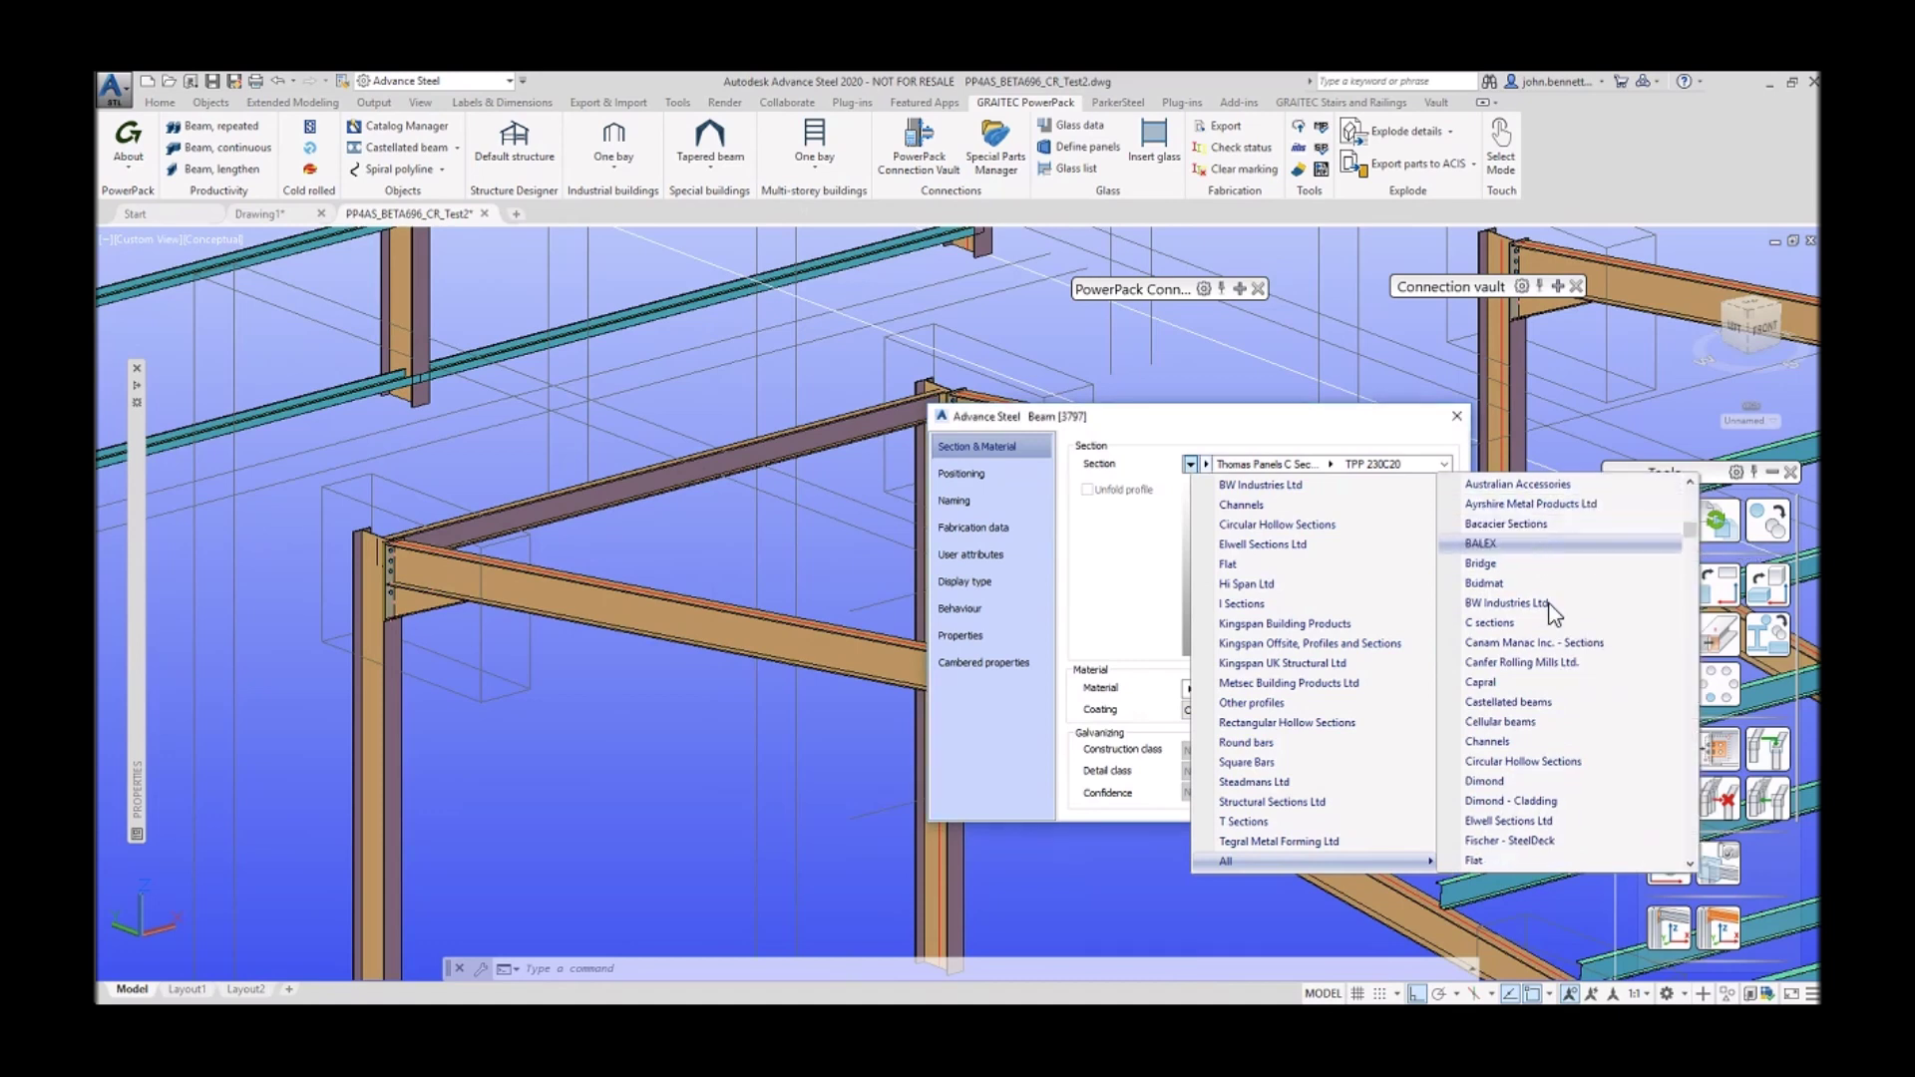
scroll(1549, 610, down, 12)
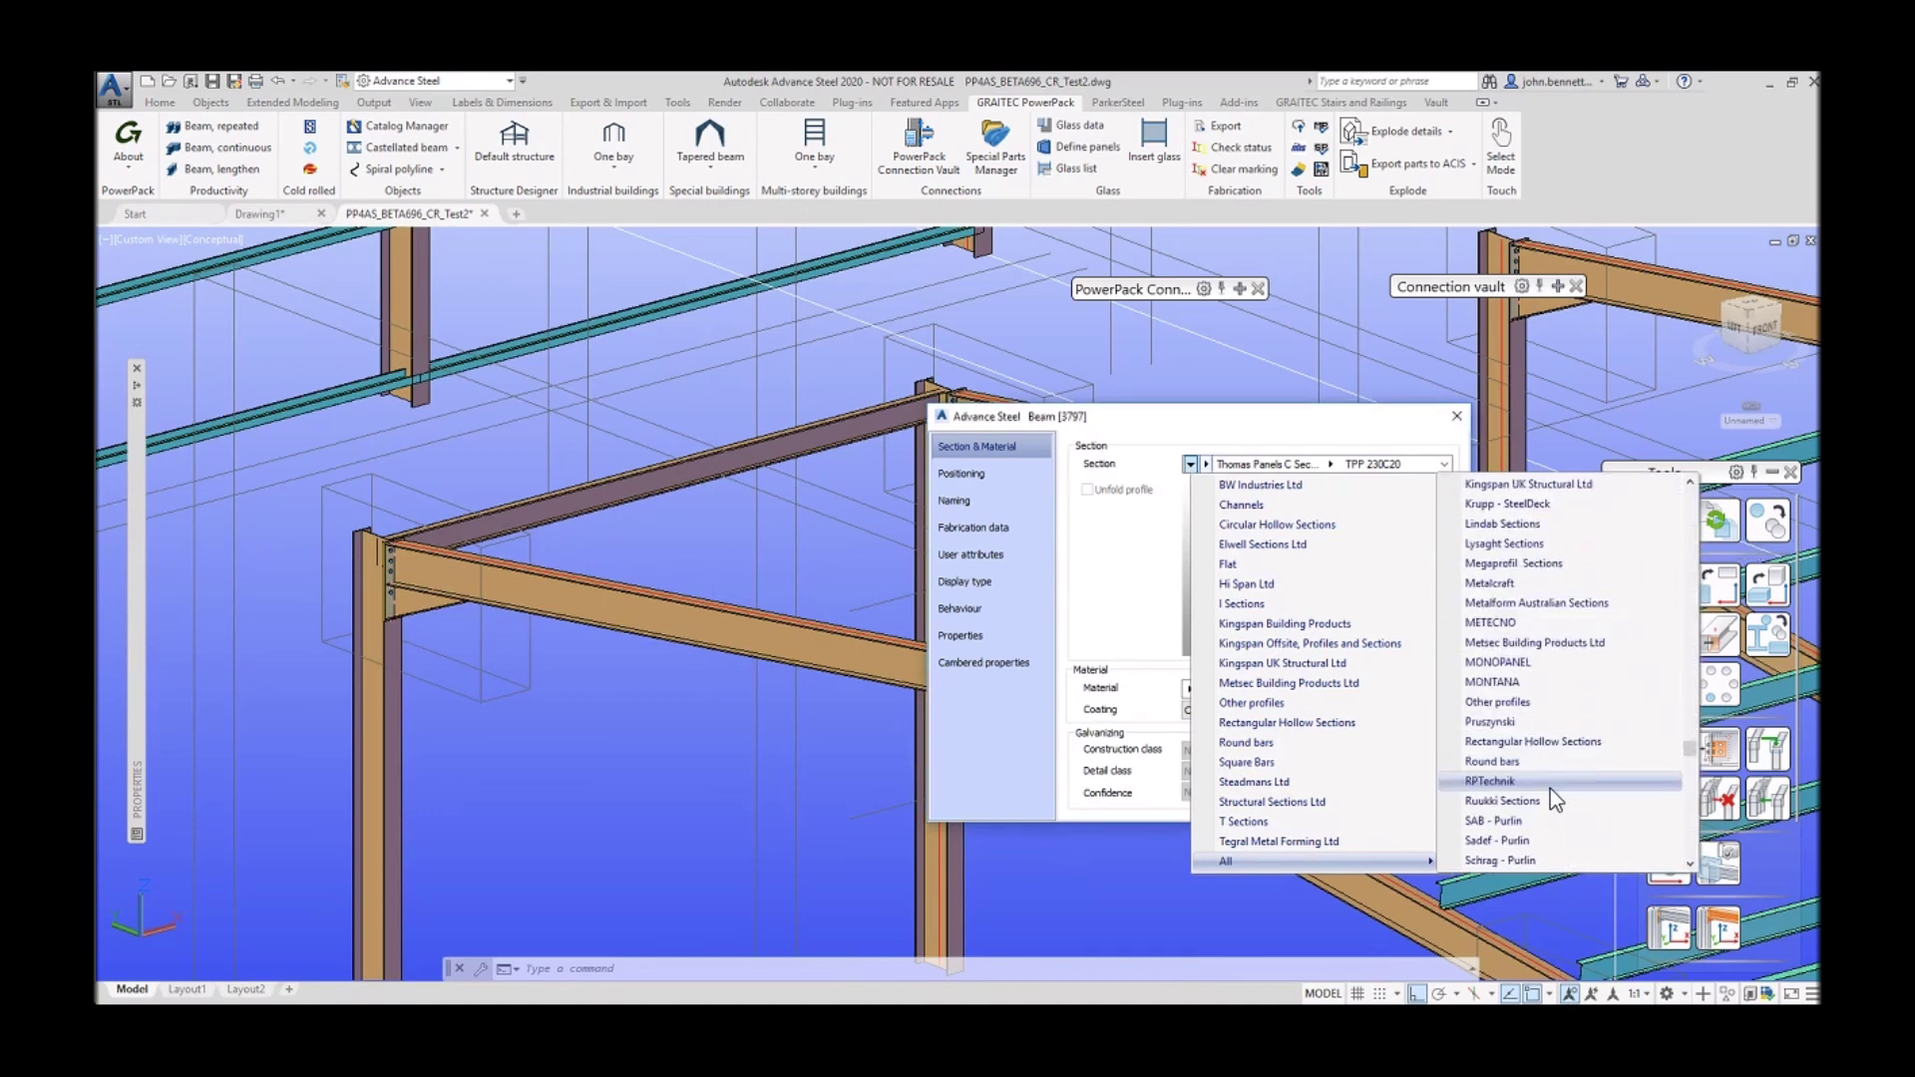
scroll(1550, 788, down, 5)
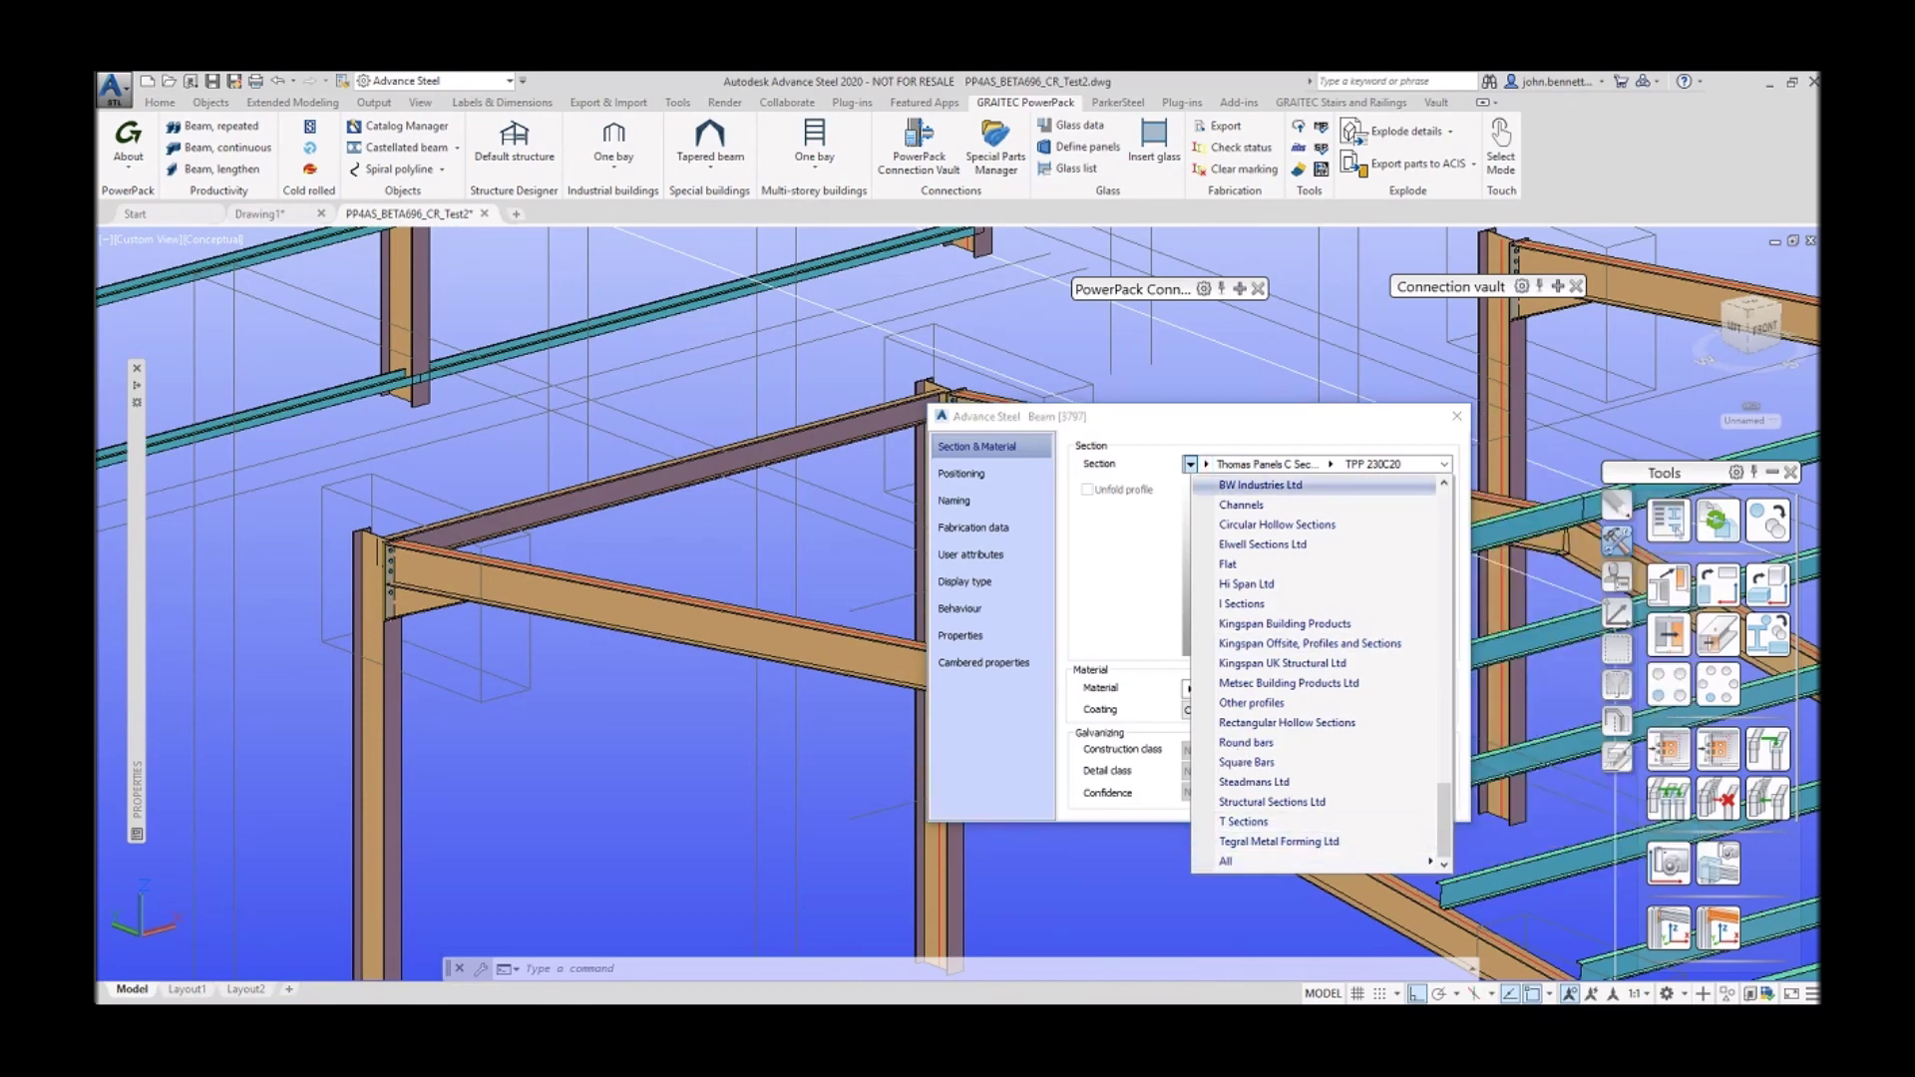
click(1458, 416)
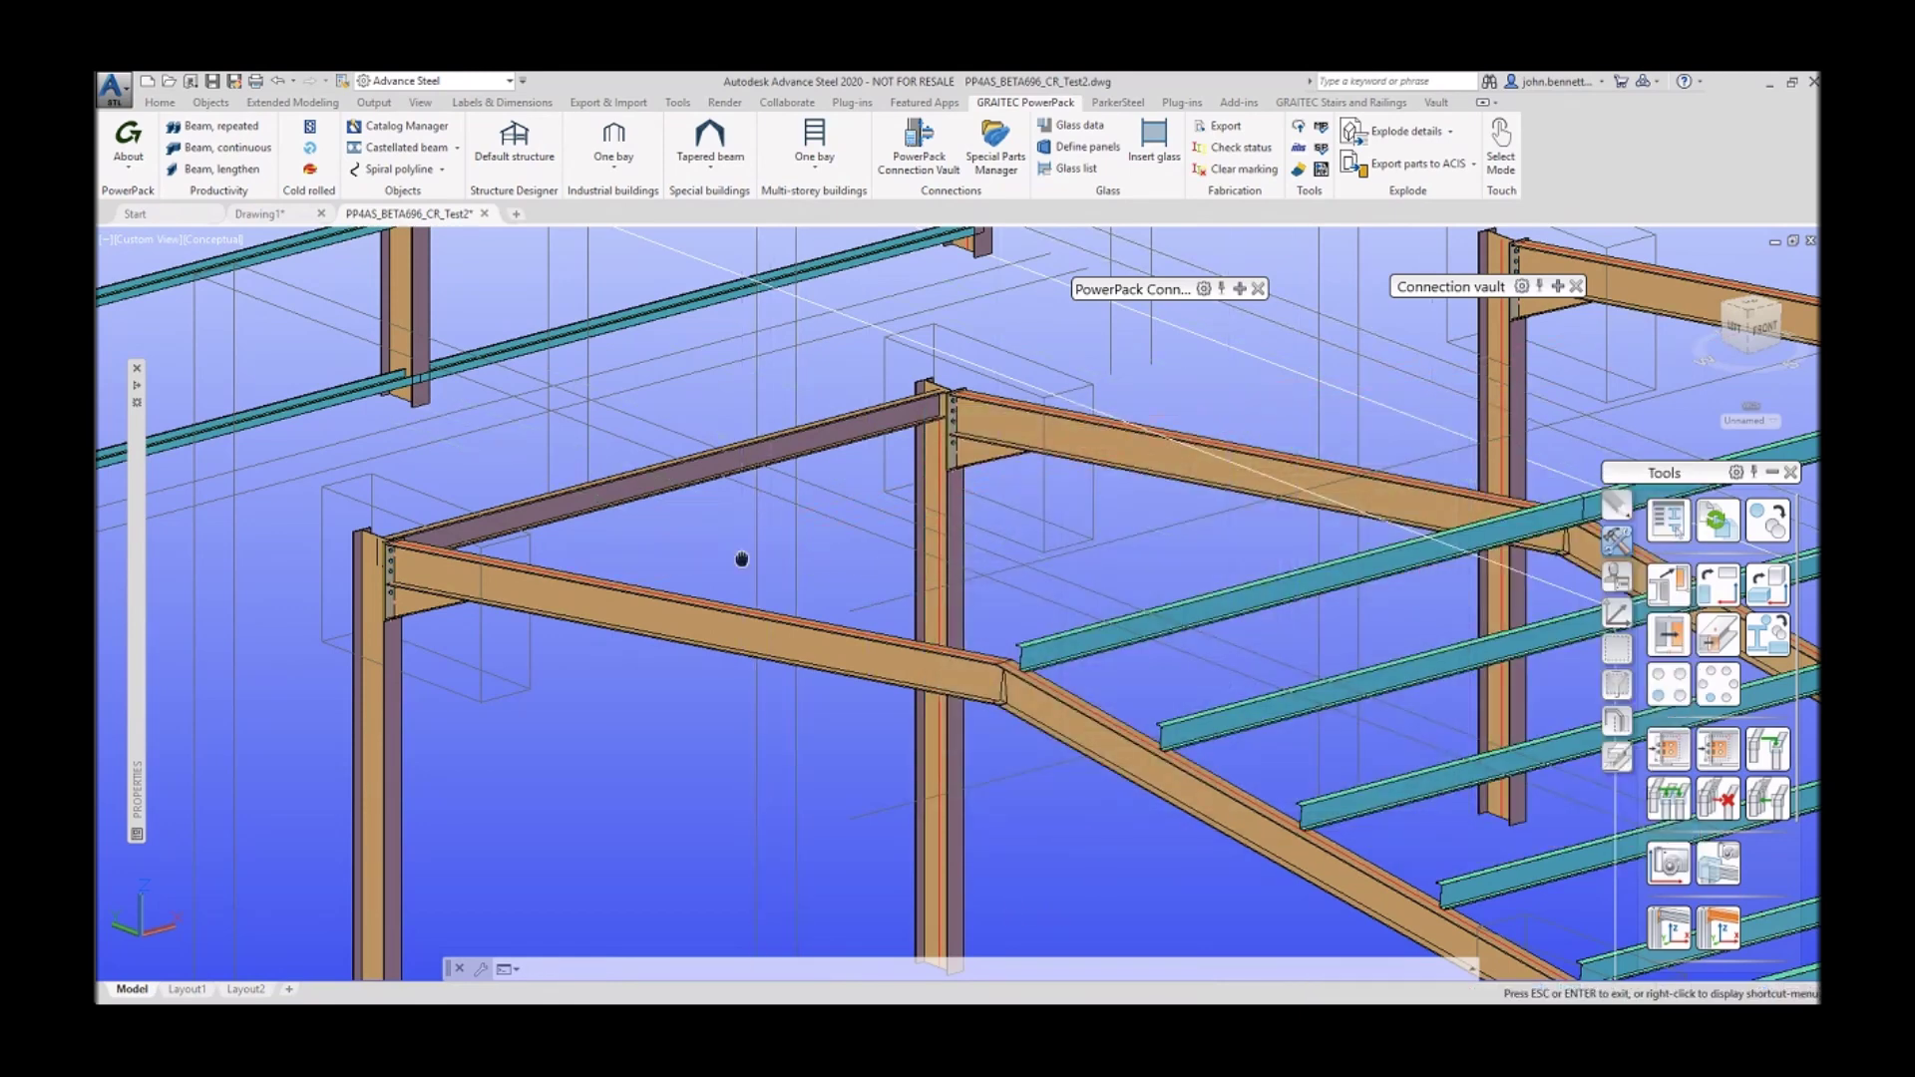
middle_drag(740, 556, 718, 419)
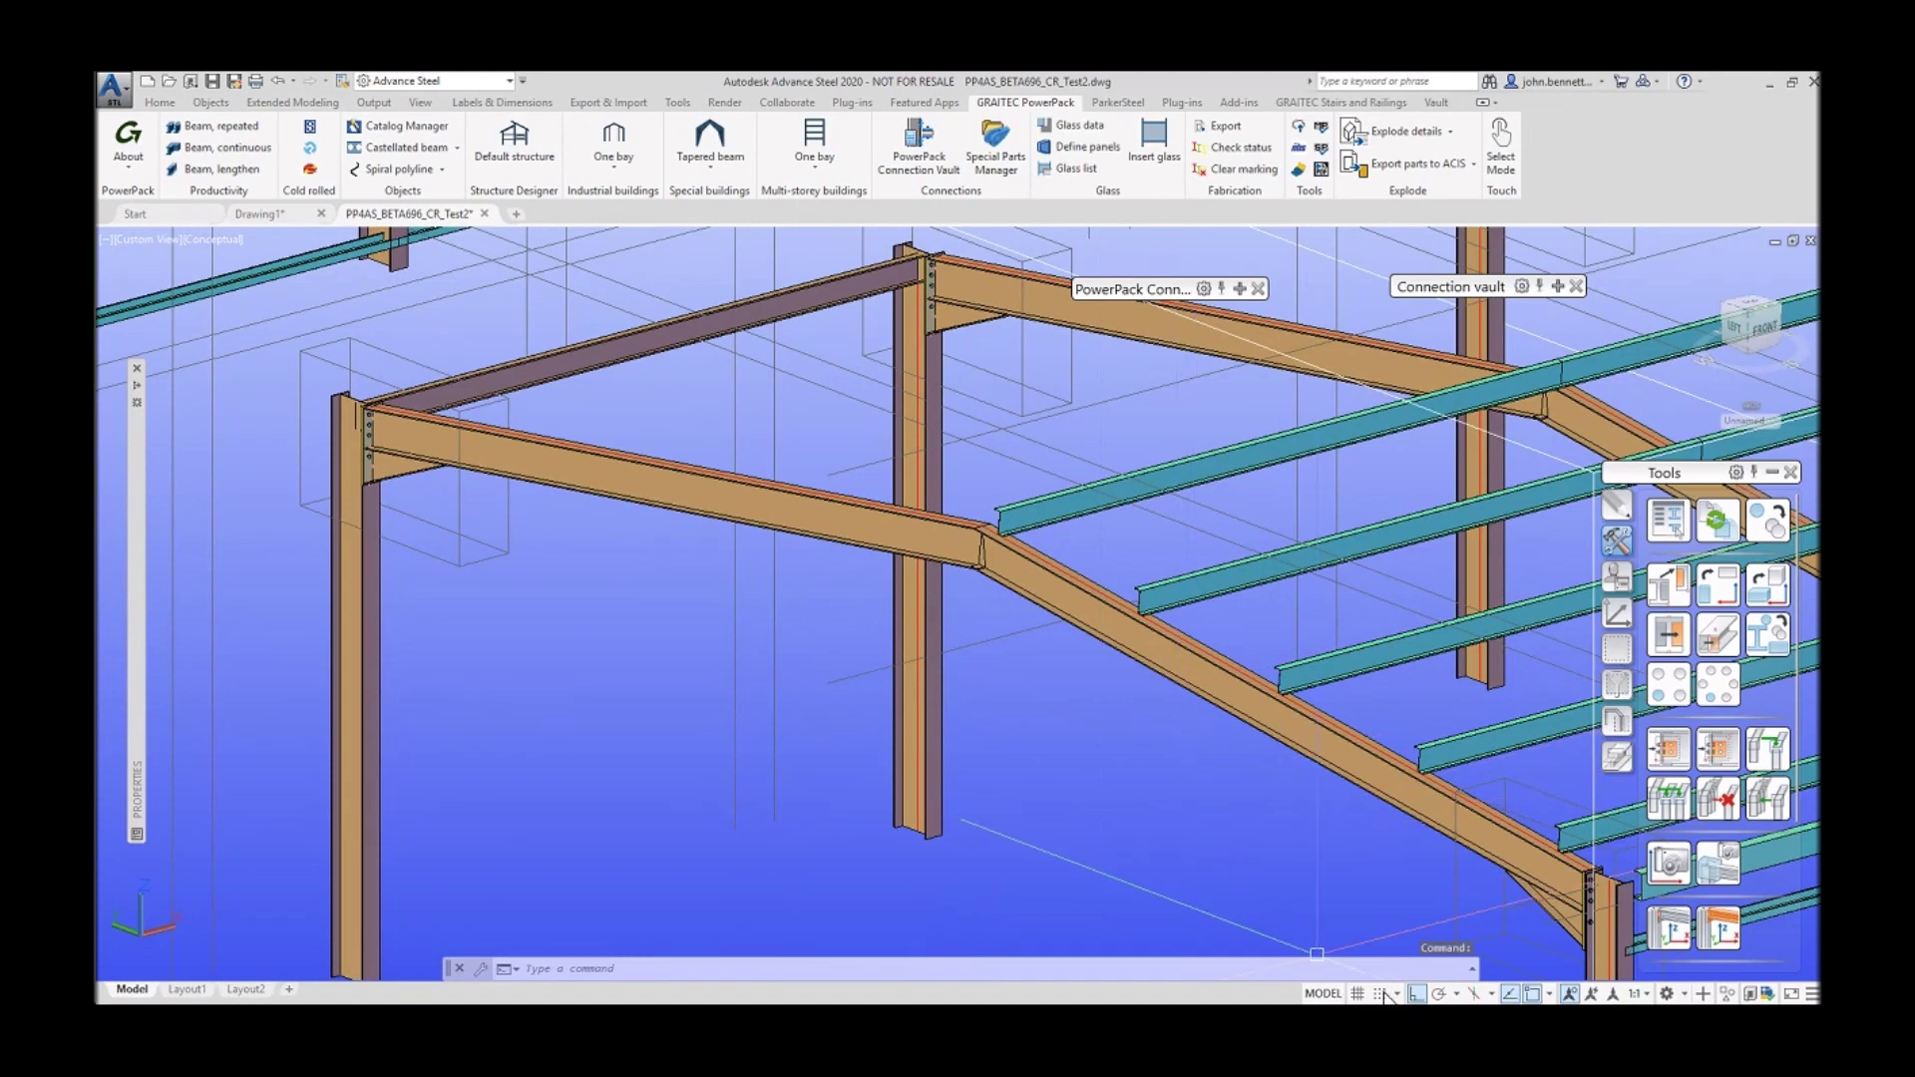
Step: Switch to Advance Steel Management Tools and open the beam section groups in Preferred Sizes
mouse_move(1371, 1021)
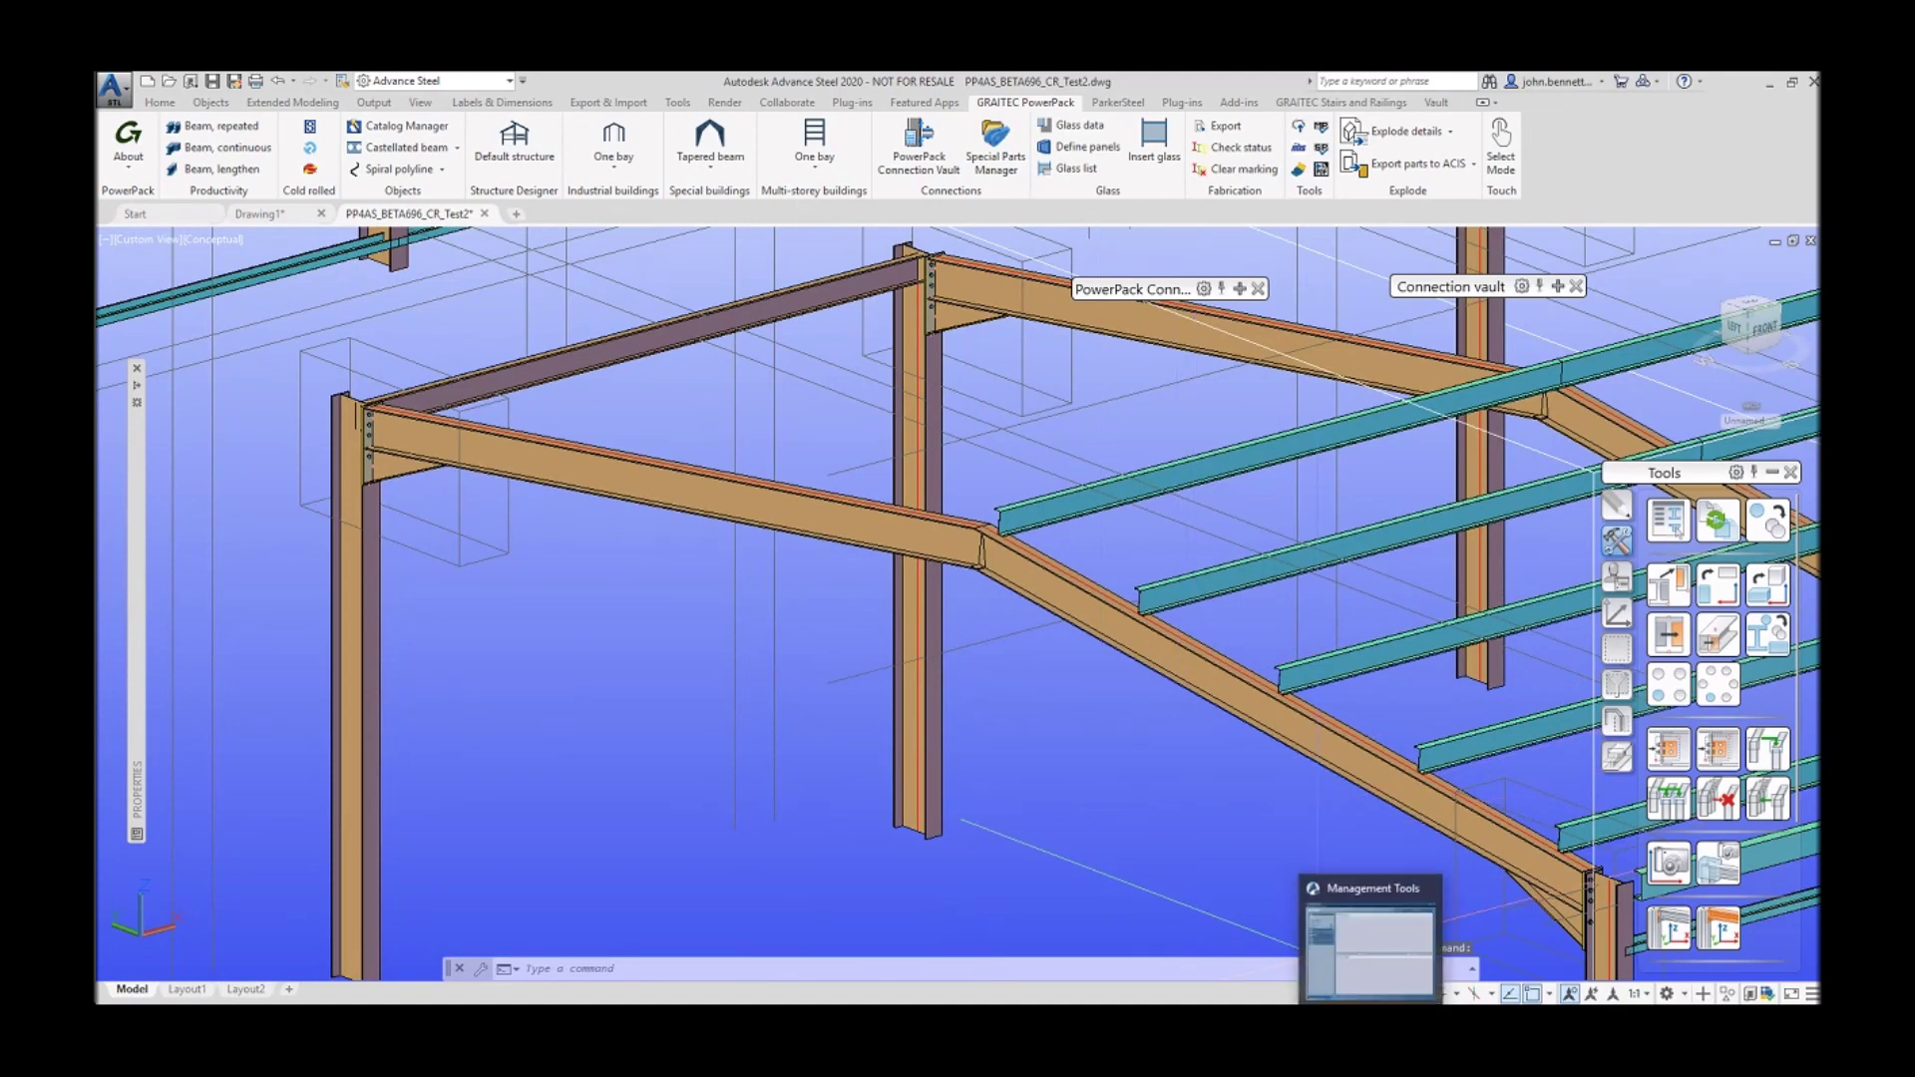
click(1370, 953)
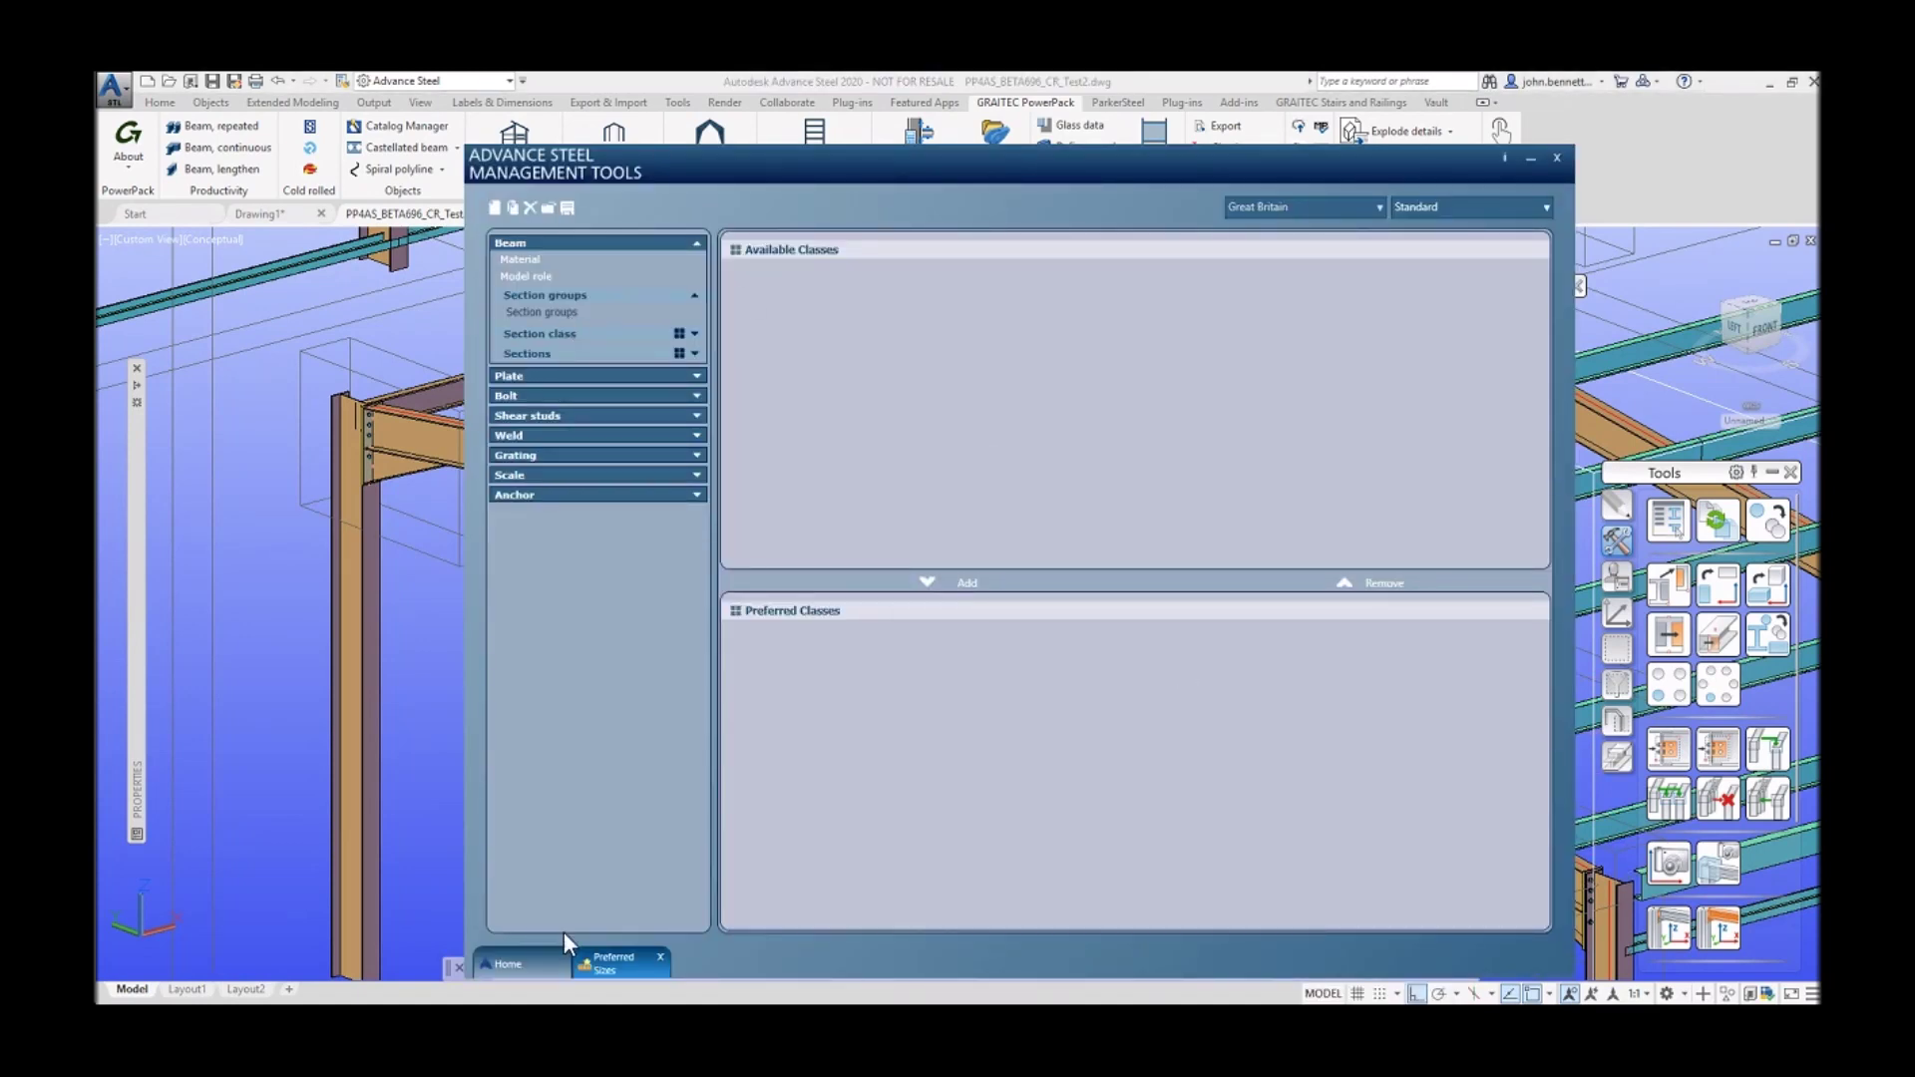
click(519, 965)
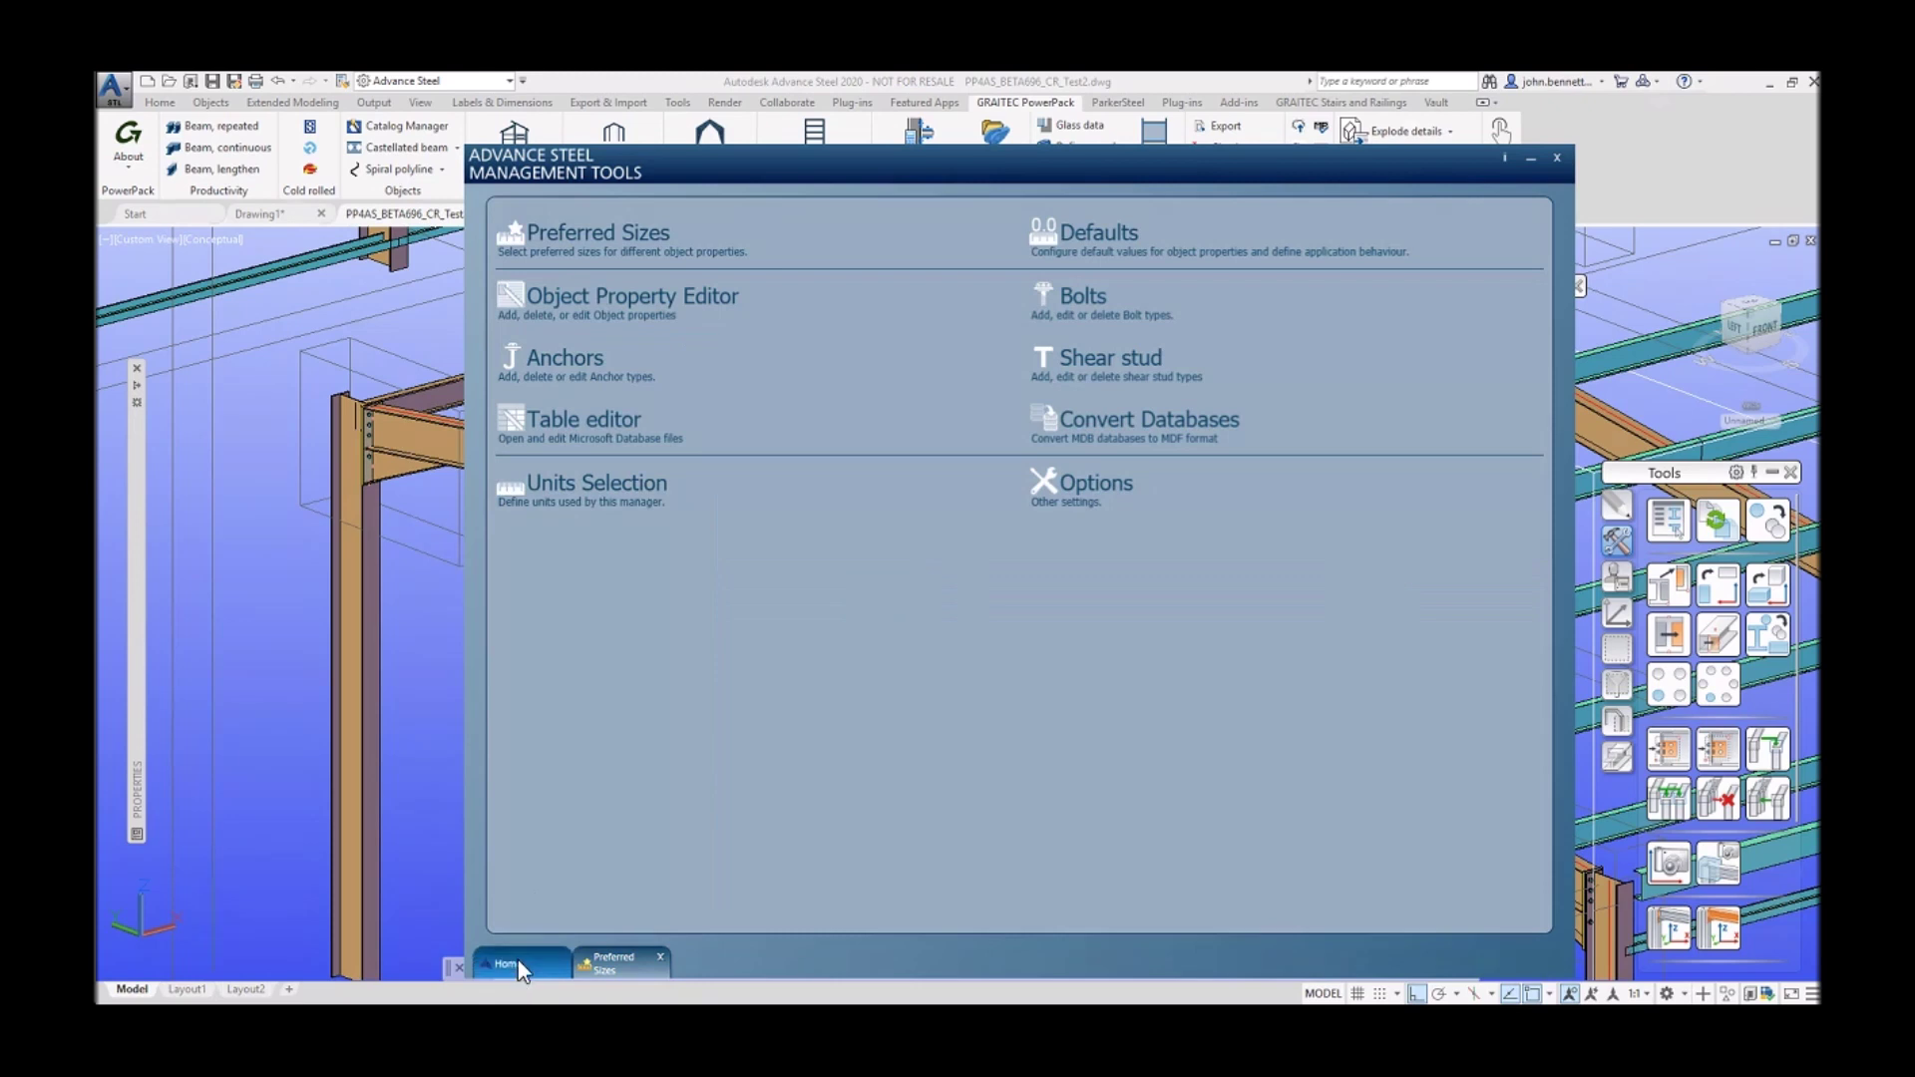
click(547, 242)
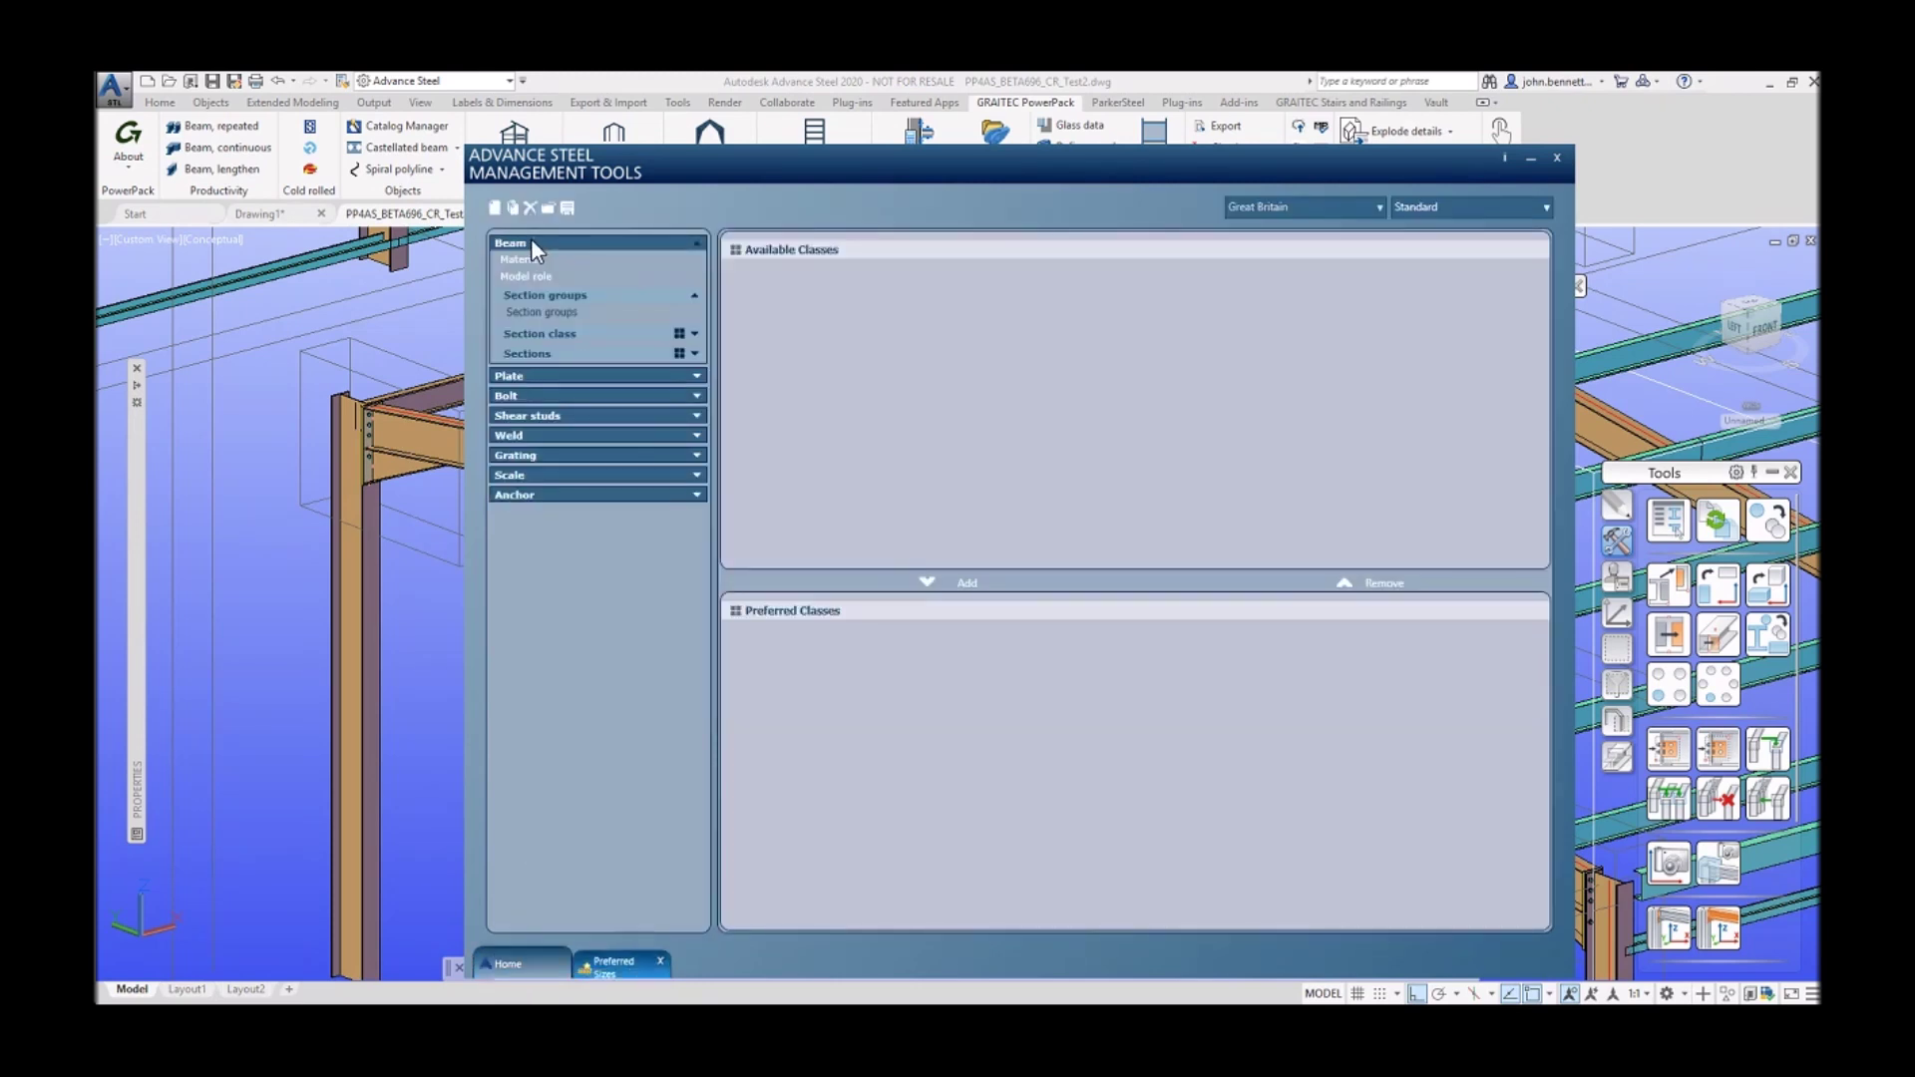
click(547, 311)
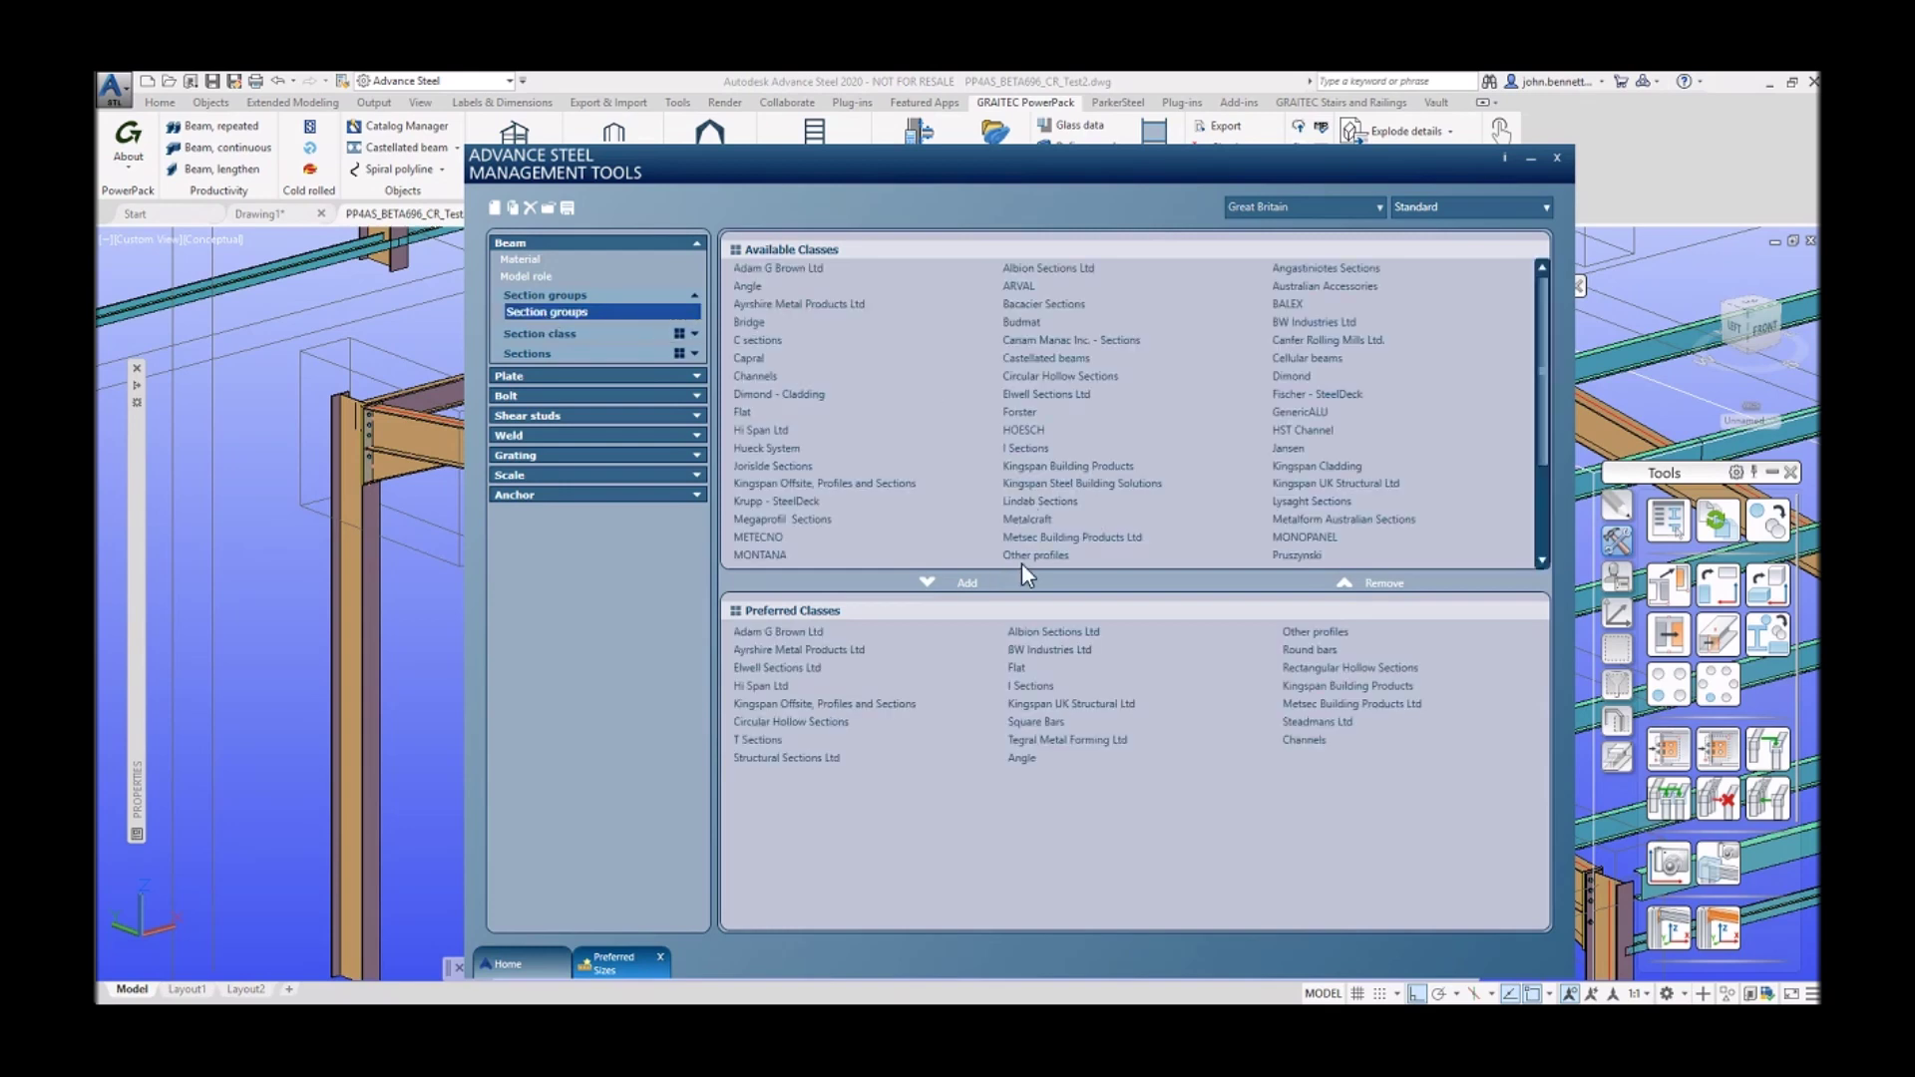
Step: Add Thomas Panels Ltd. and Steel Sections to the preferred section groups for Great Britain
scroll(1077, 500, down, 3)
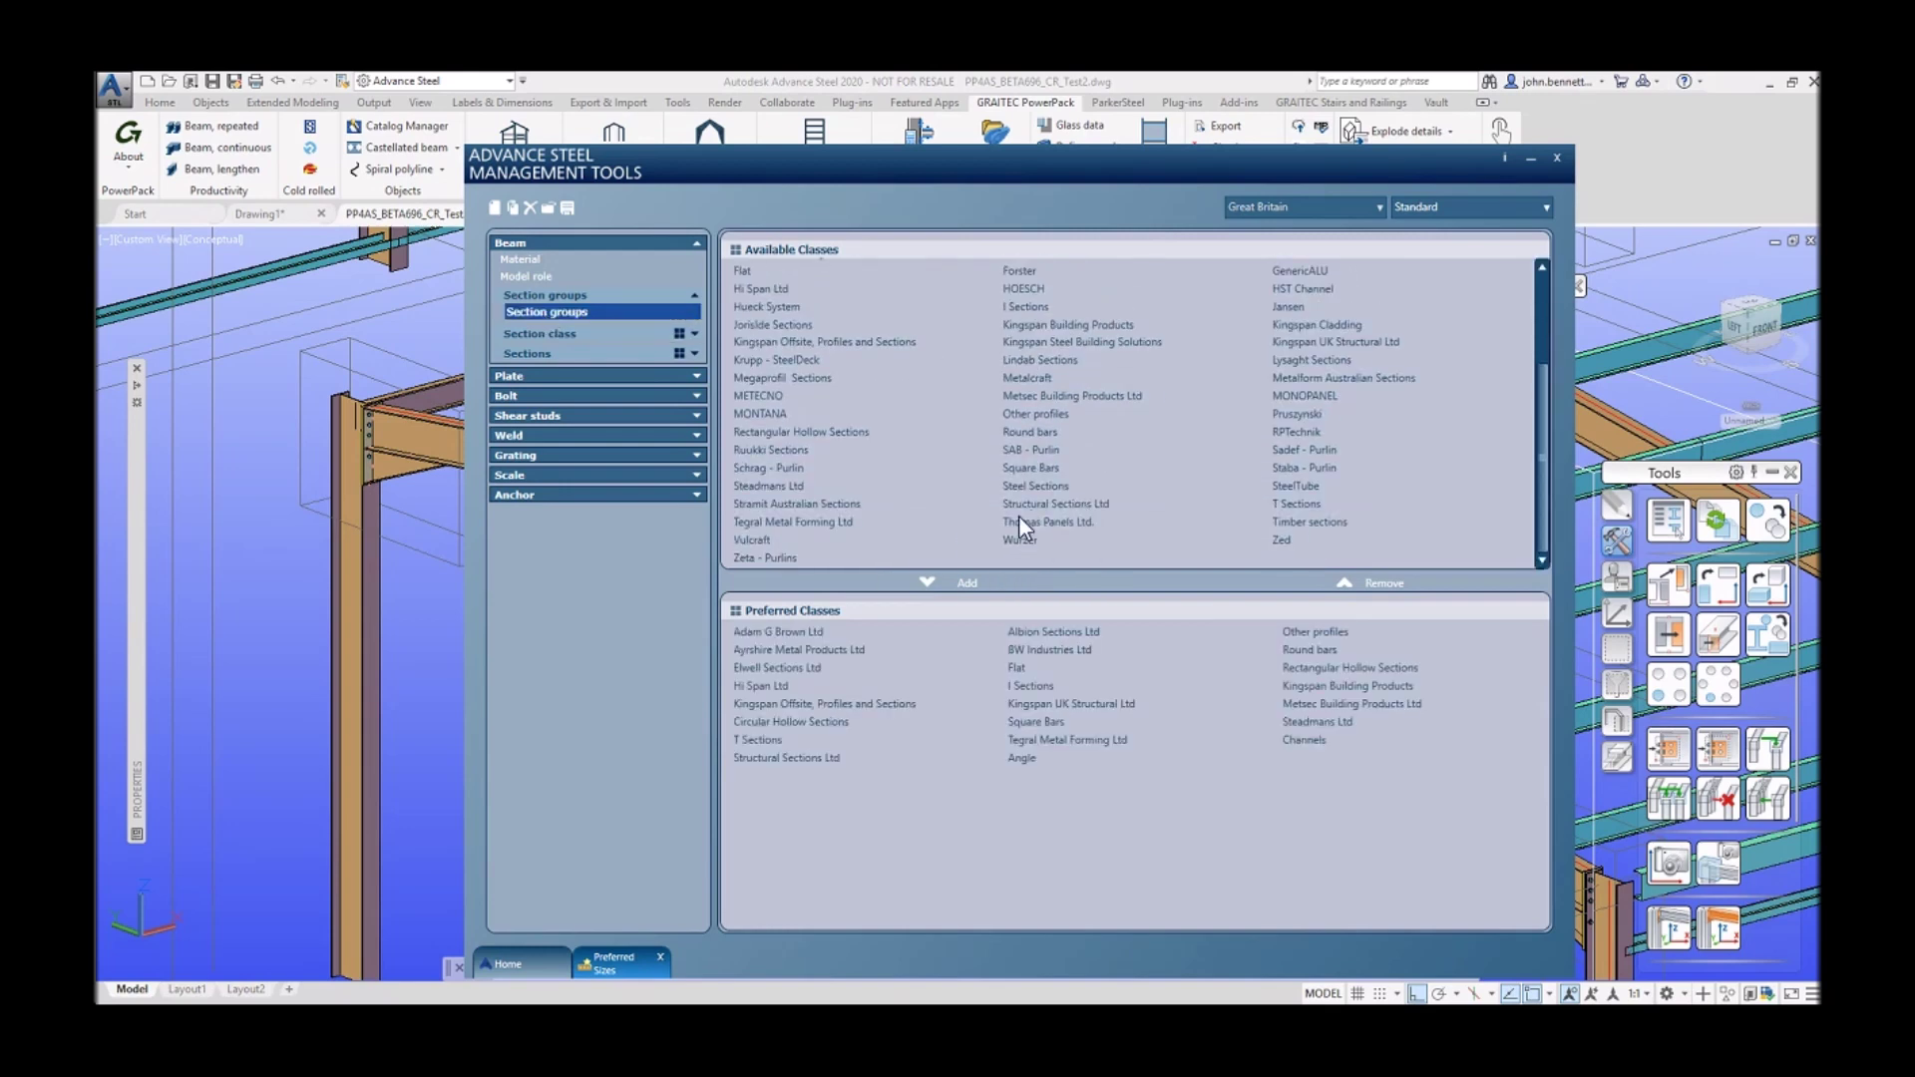
click(1020, 521)
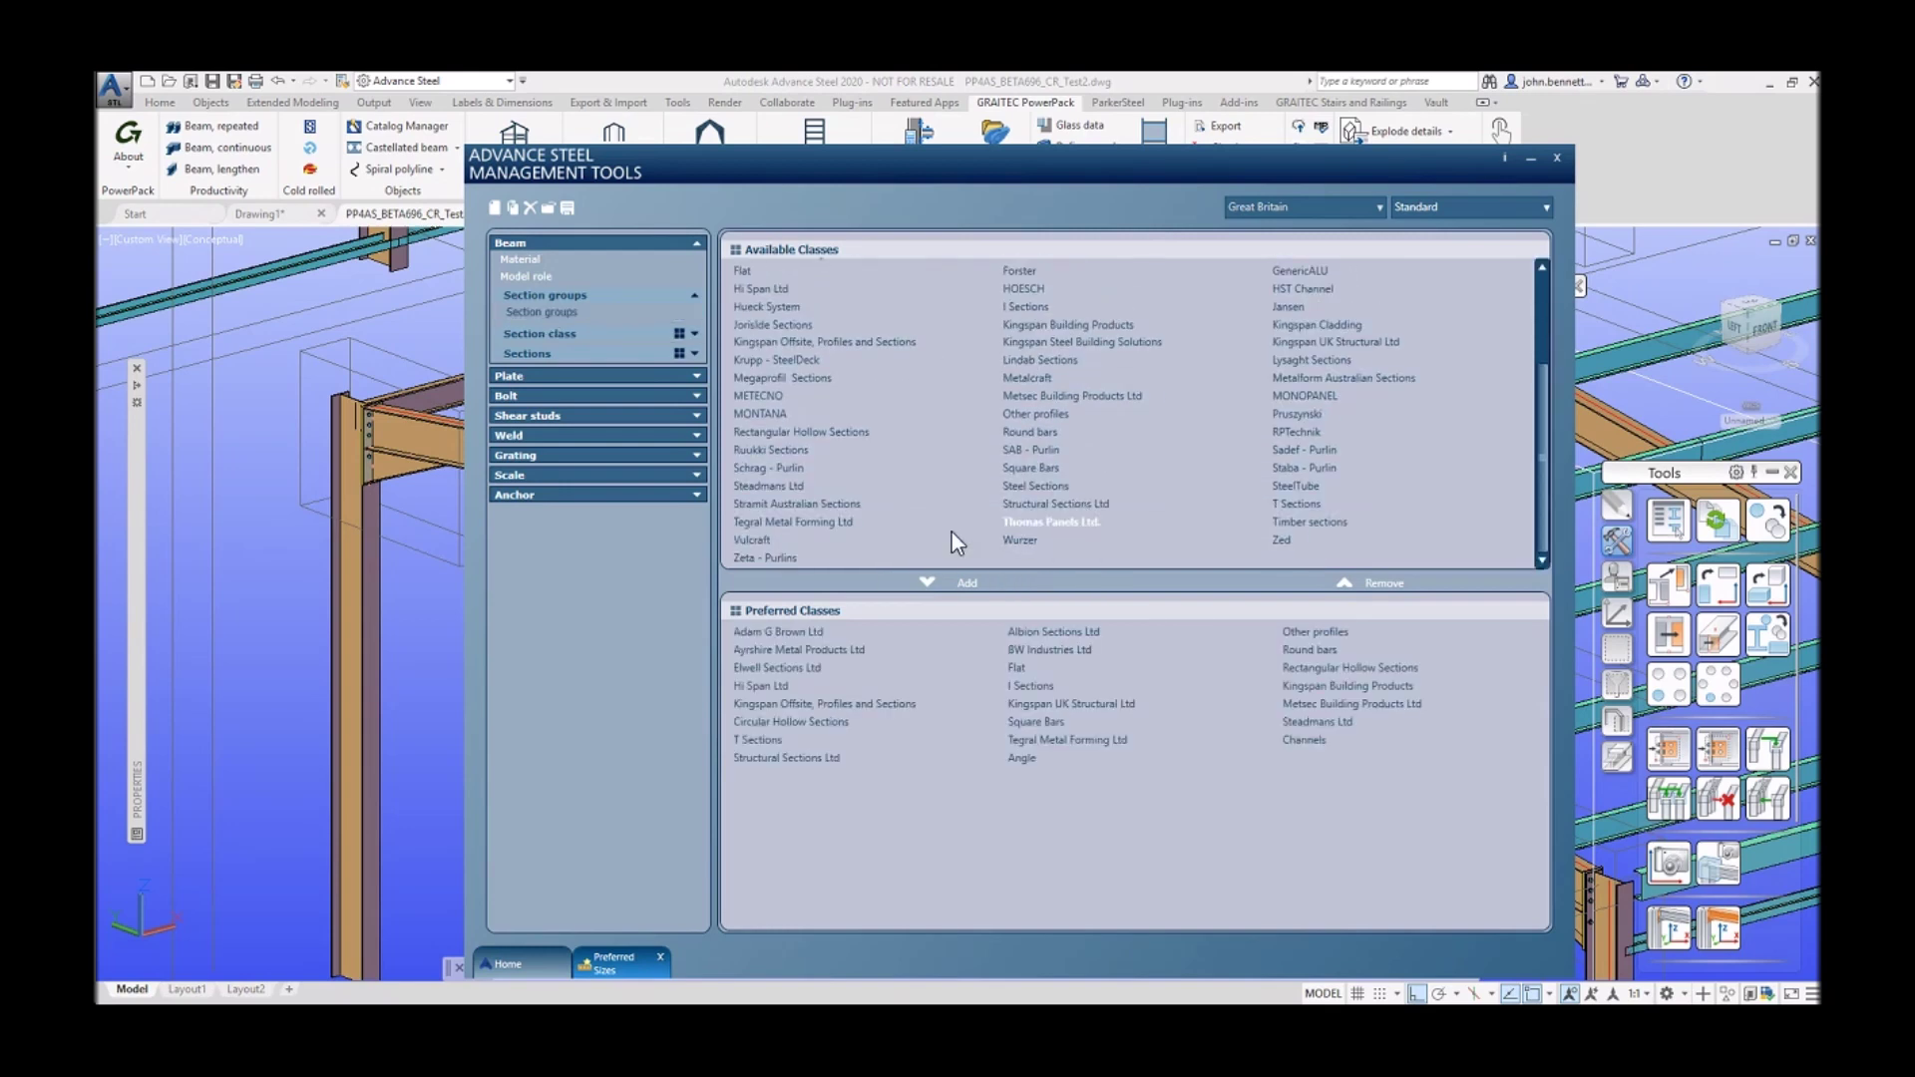
click(959, 584)
click(1016, 485)
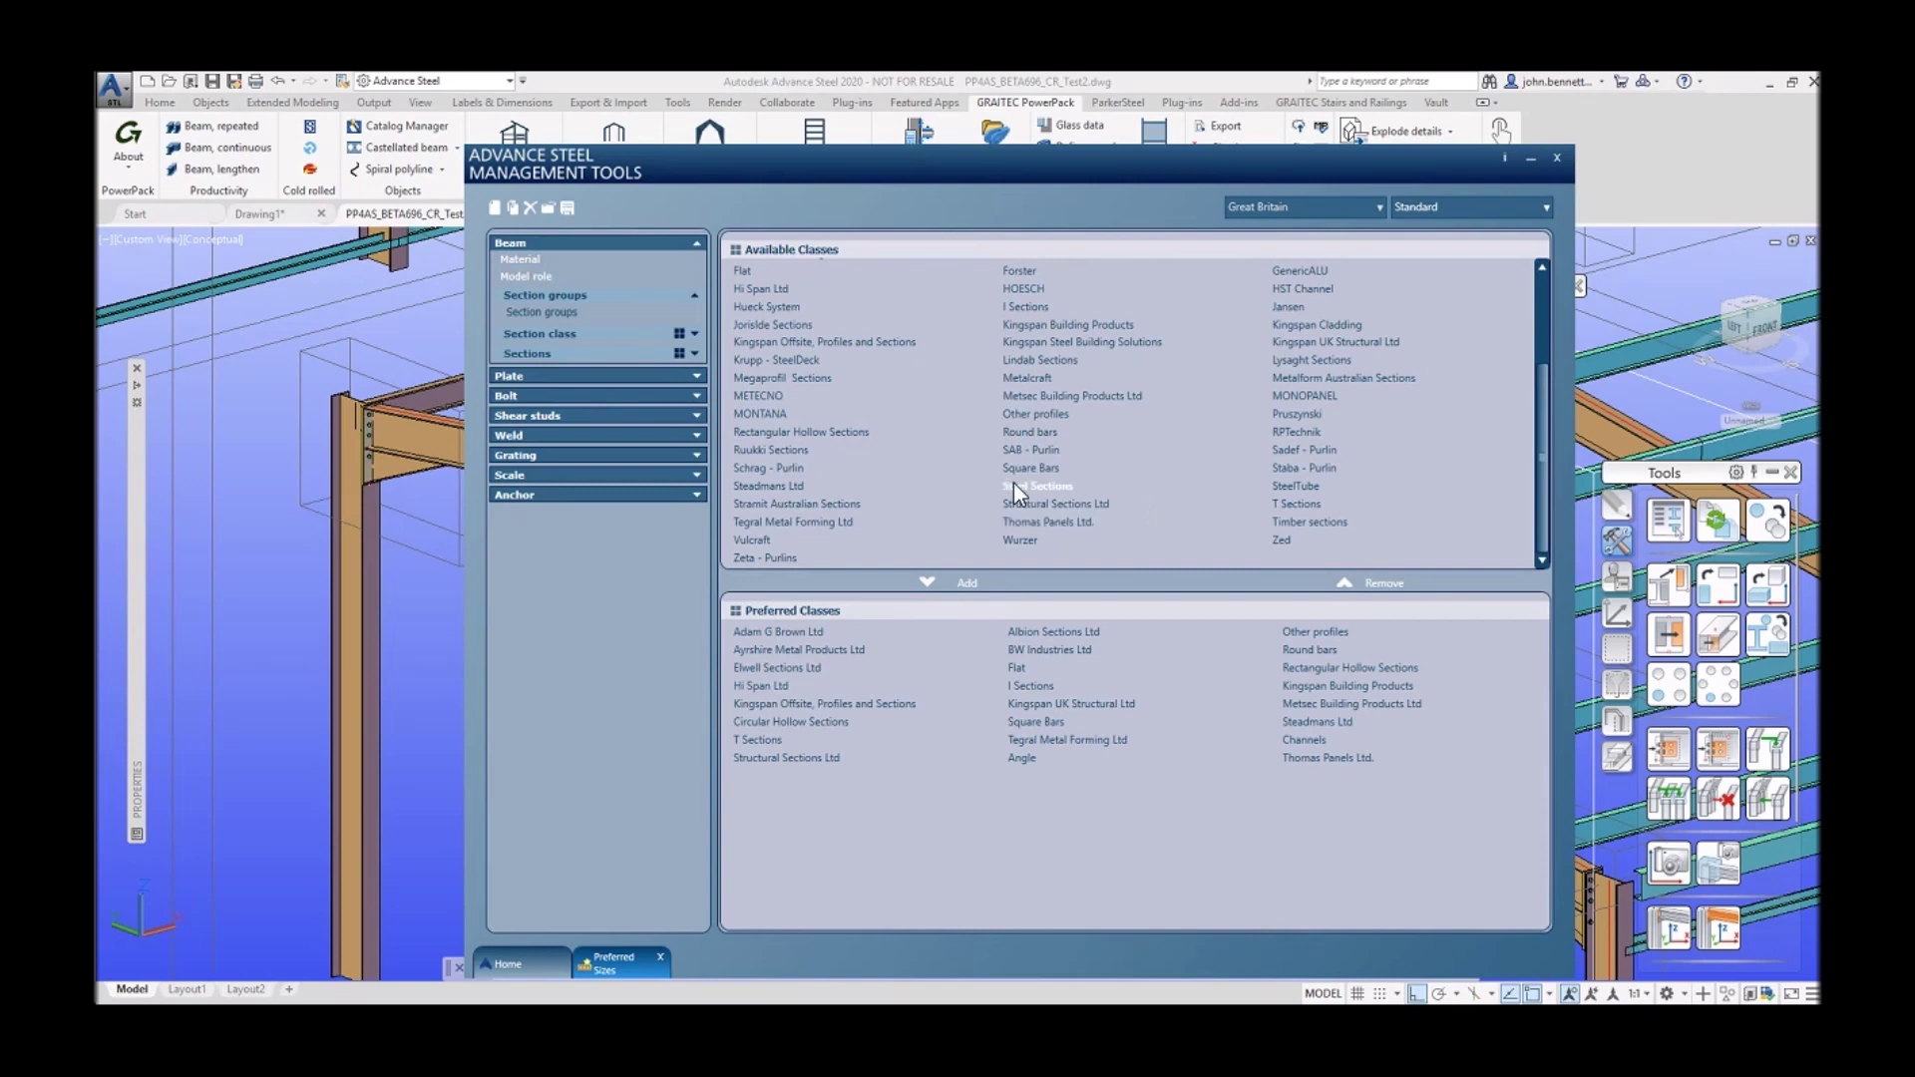
click(968, 584)
Step: Reload the settings from Management Tools, and return to the Advance Steel model to refresh its databases
click(548, 207)
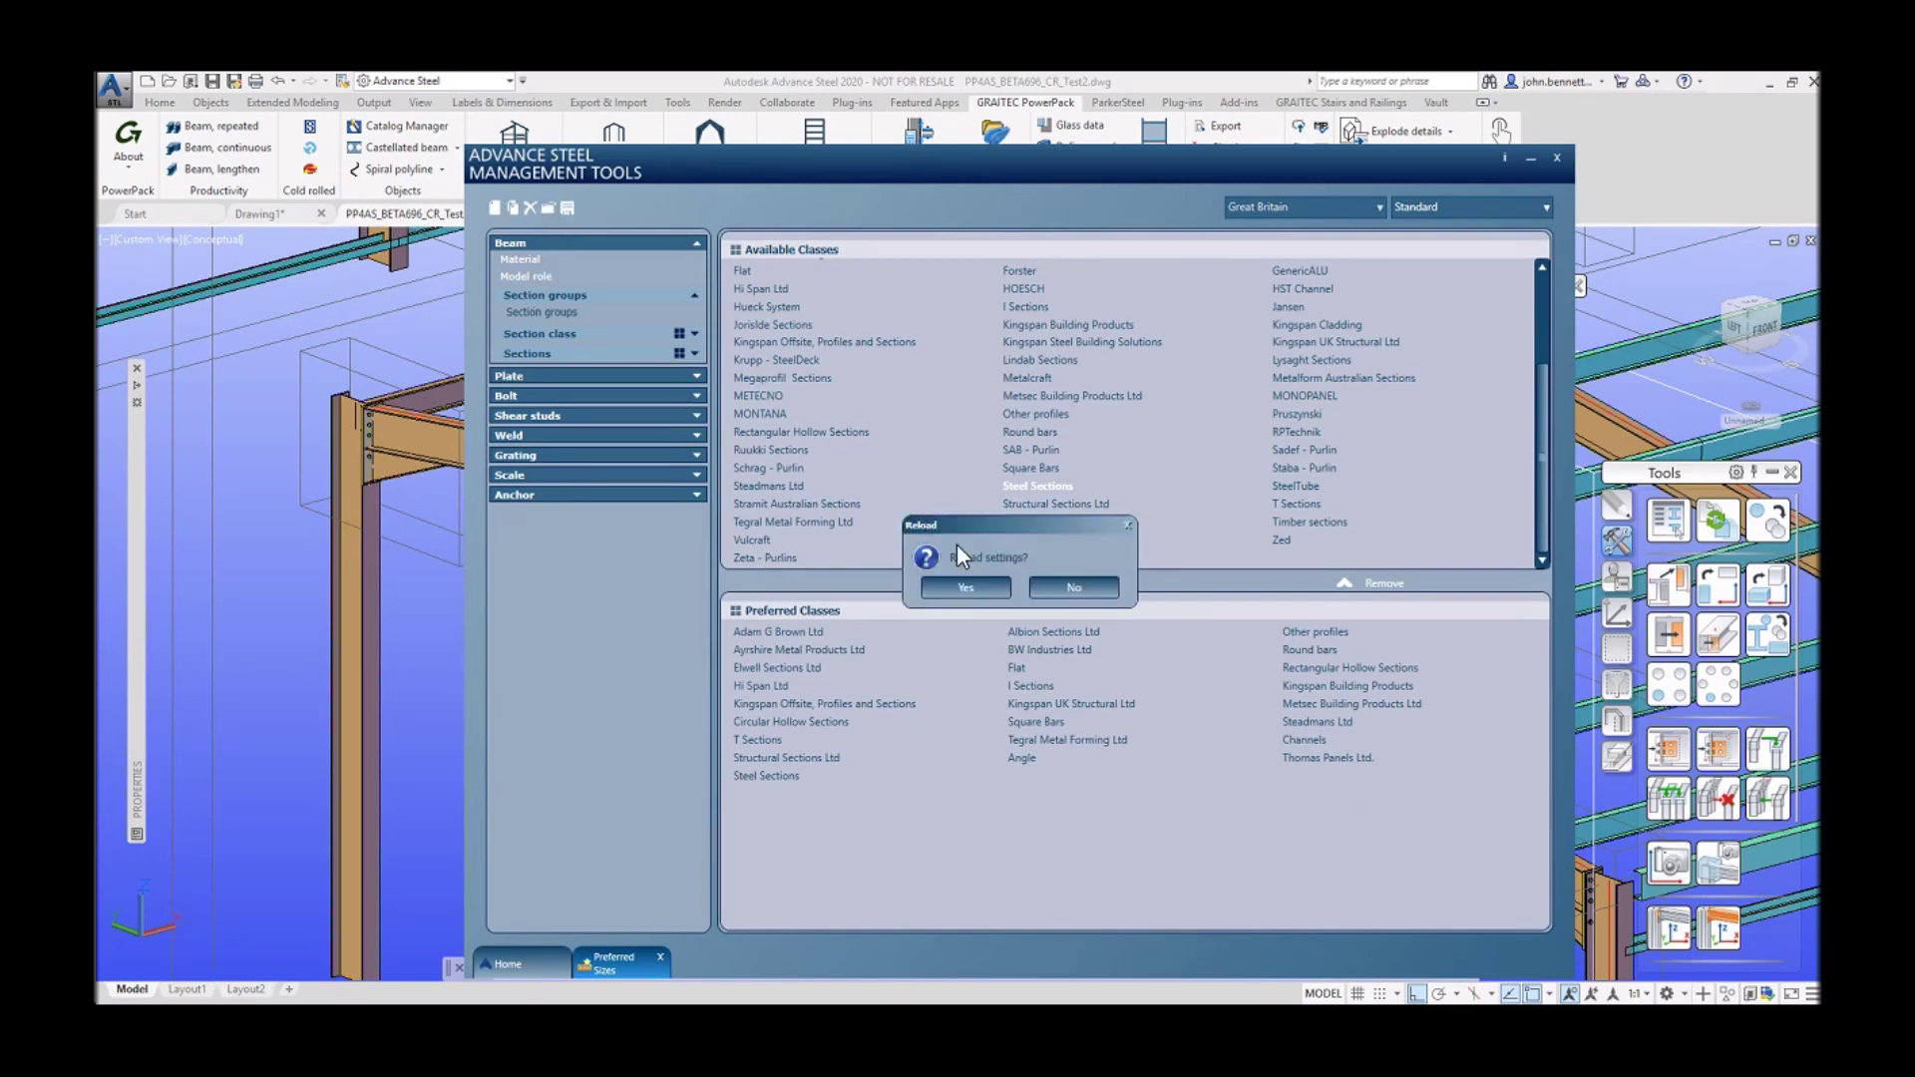
click(967, 587)
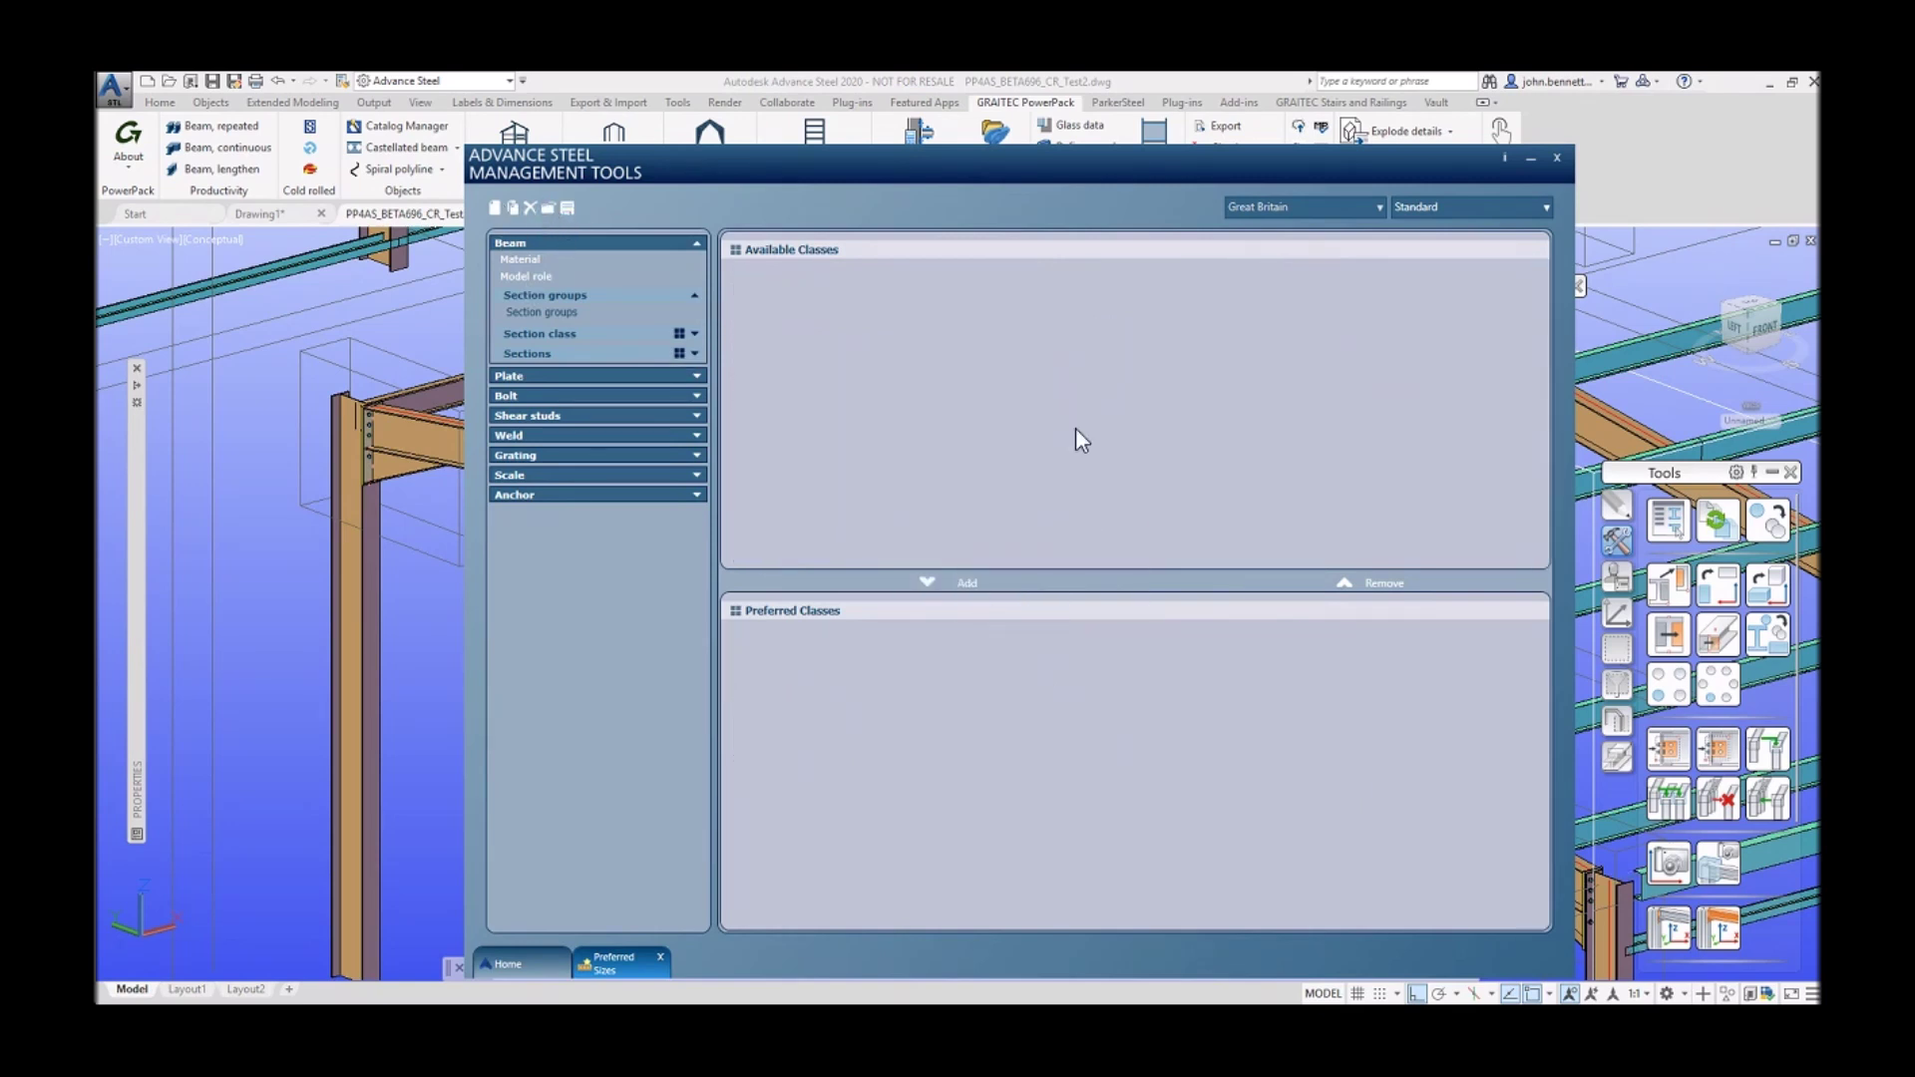
click(1531, 157)
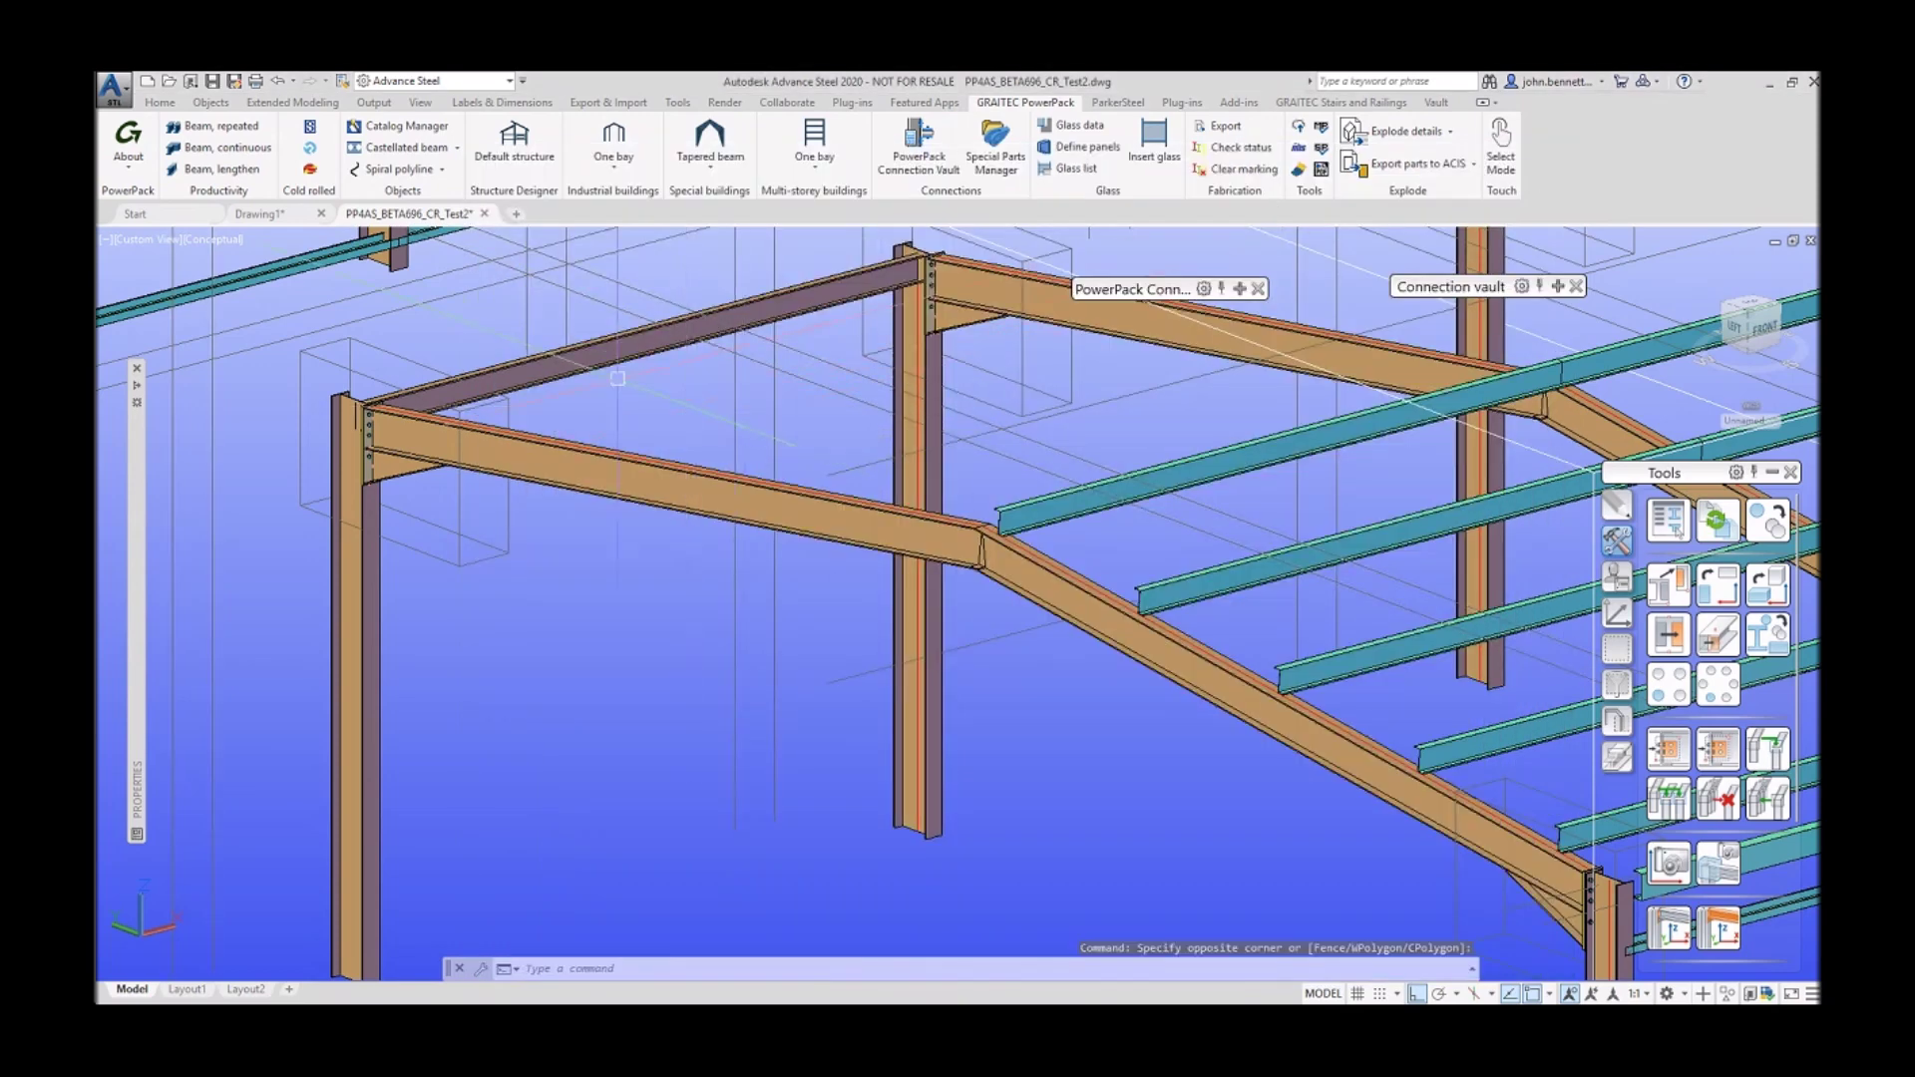
click(159, 101)
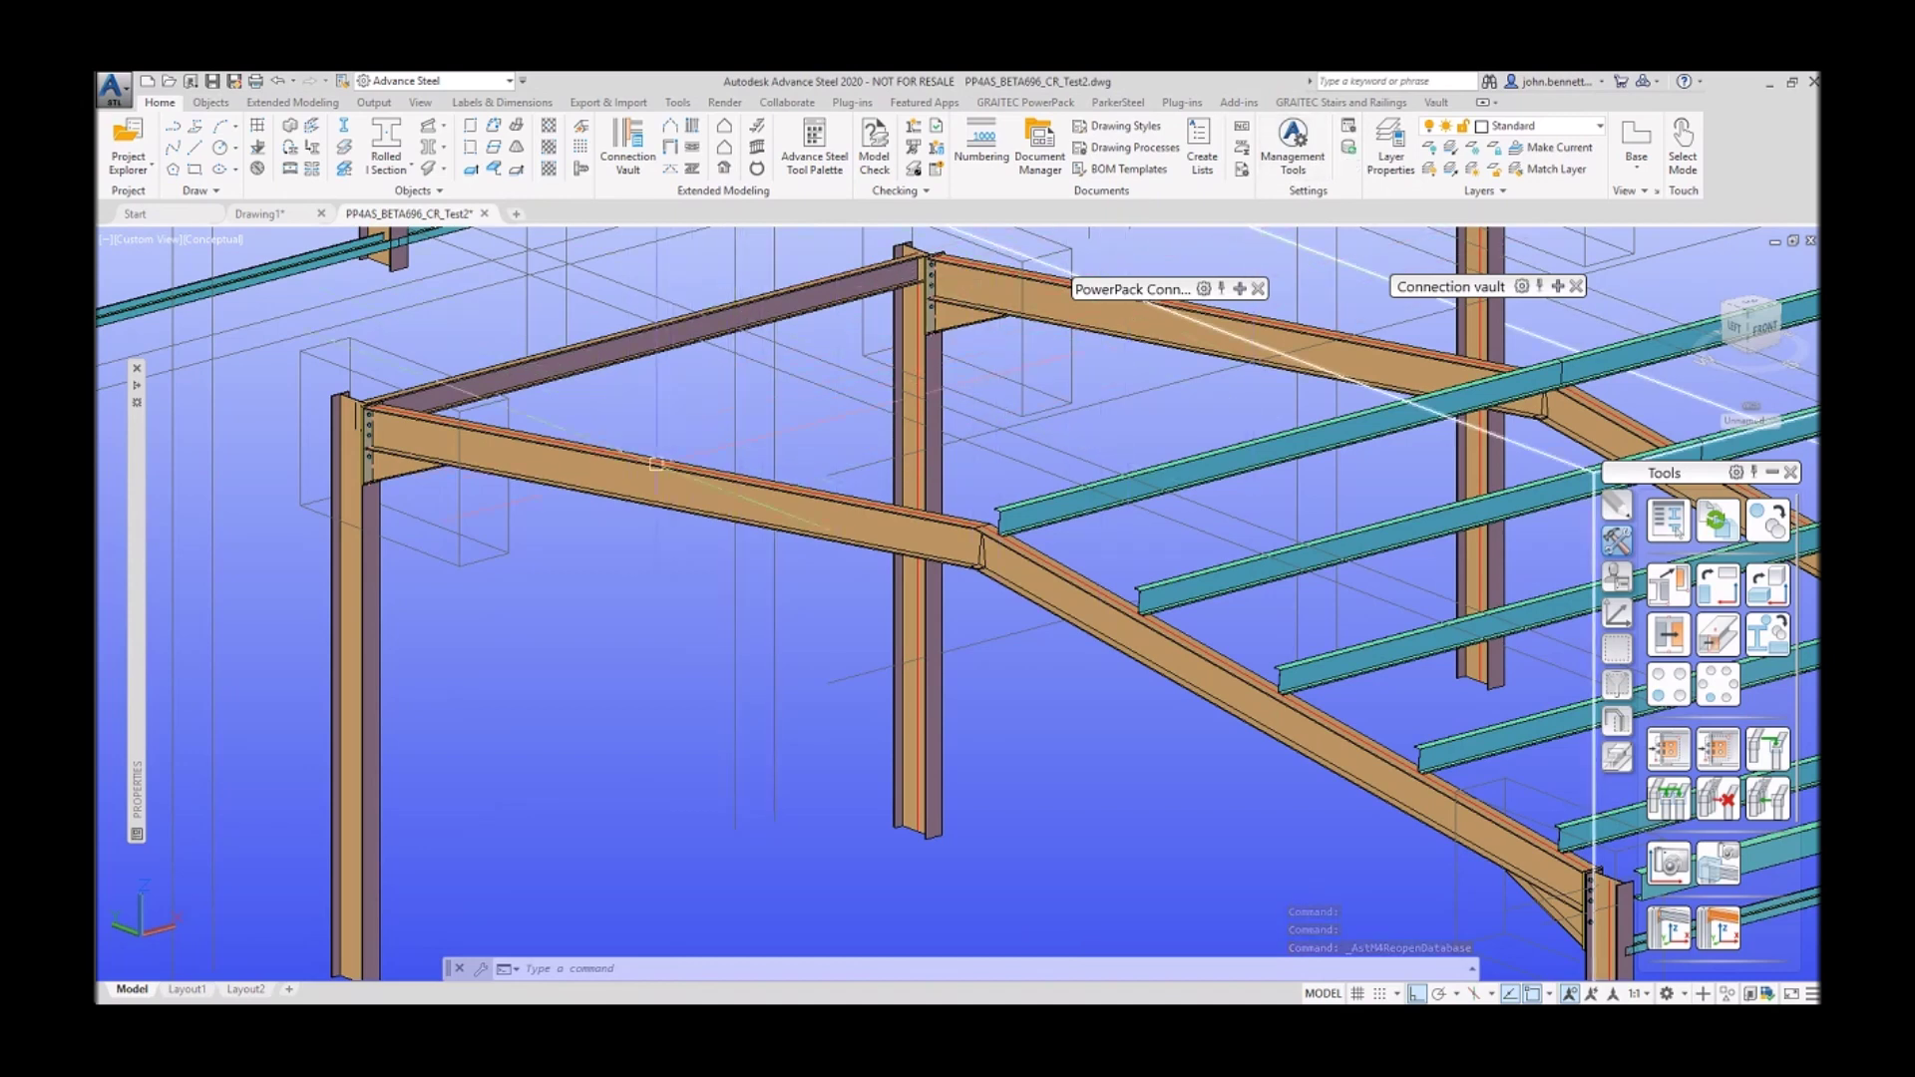
Step: Open the properties of the beam linking the first two columns and change its section group to Steel Sections
scroll(663, 569, down, 2)
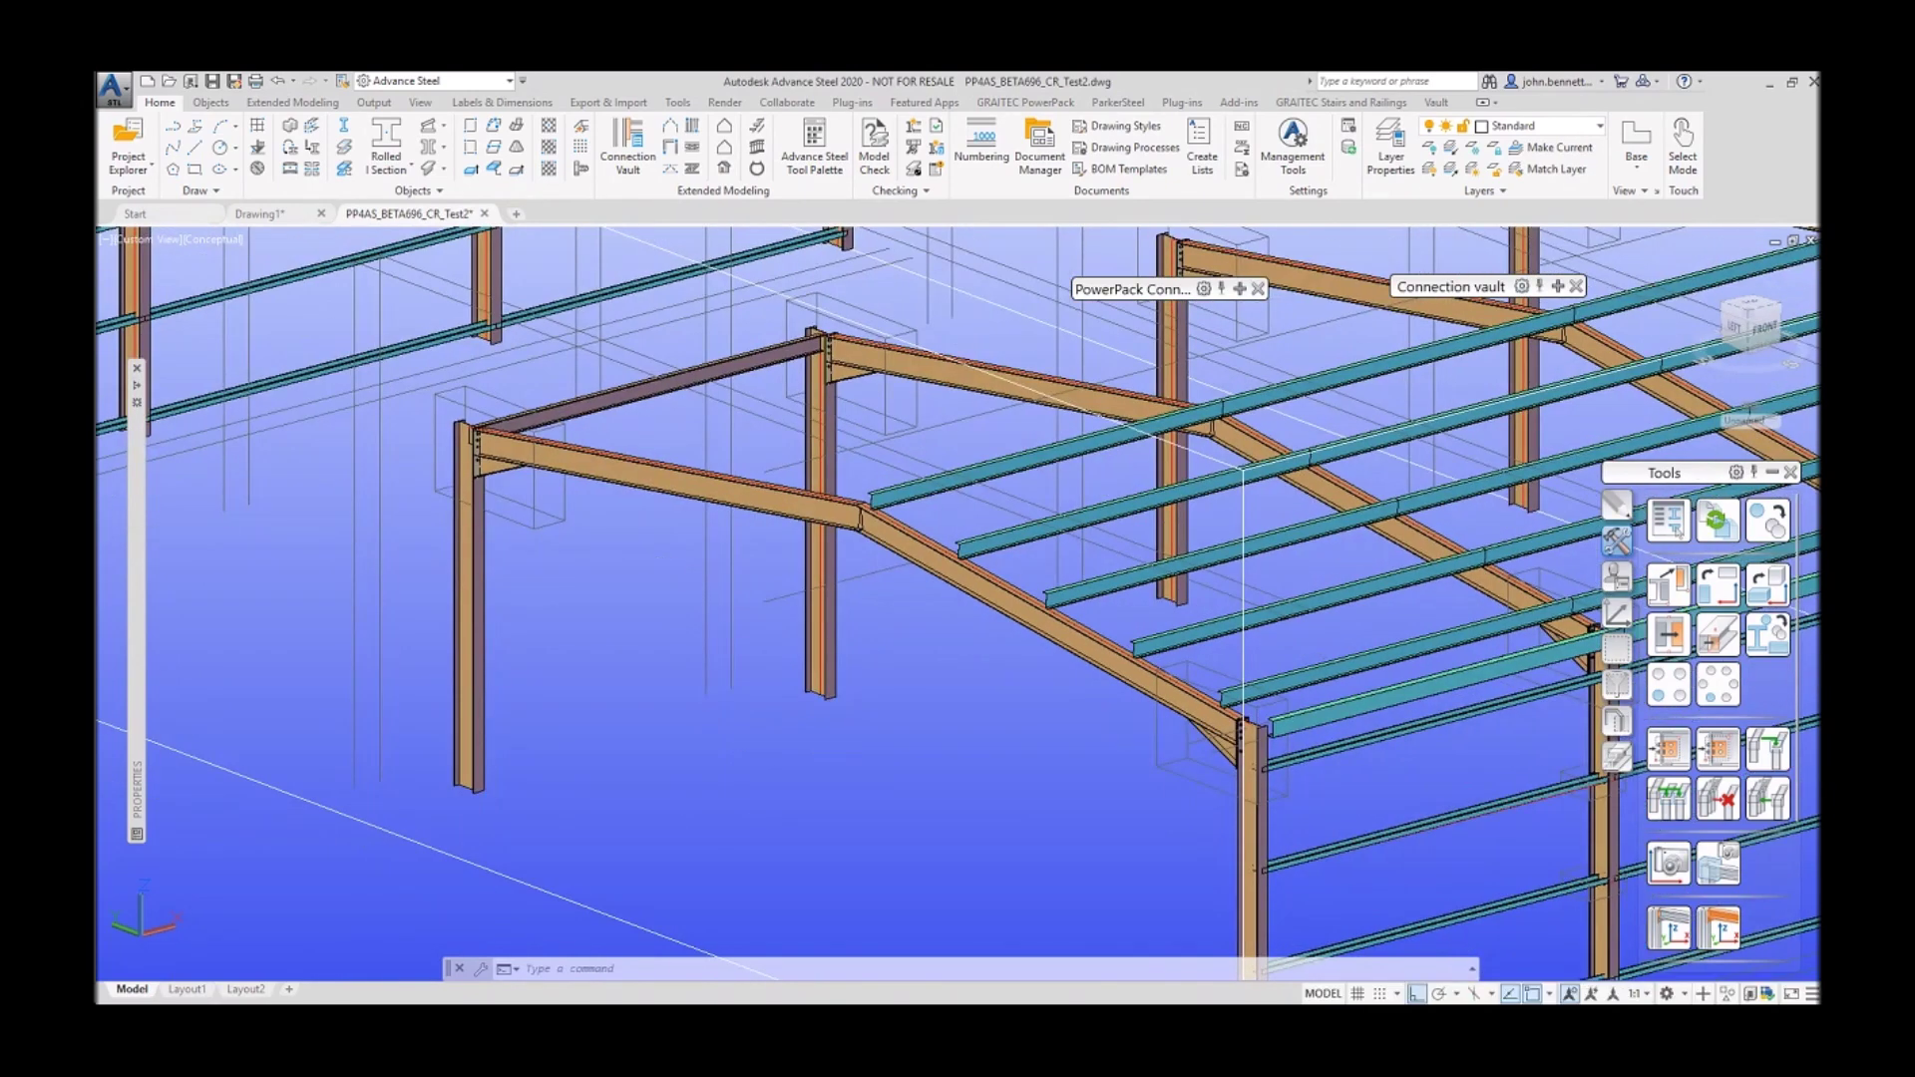
middle_drag(628, 437, 512, 616)
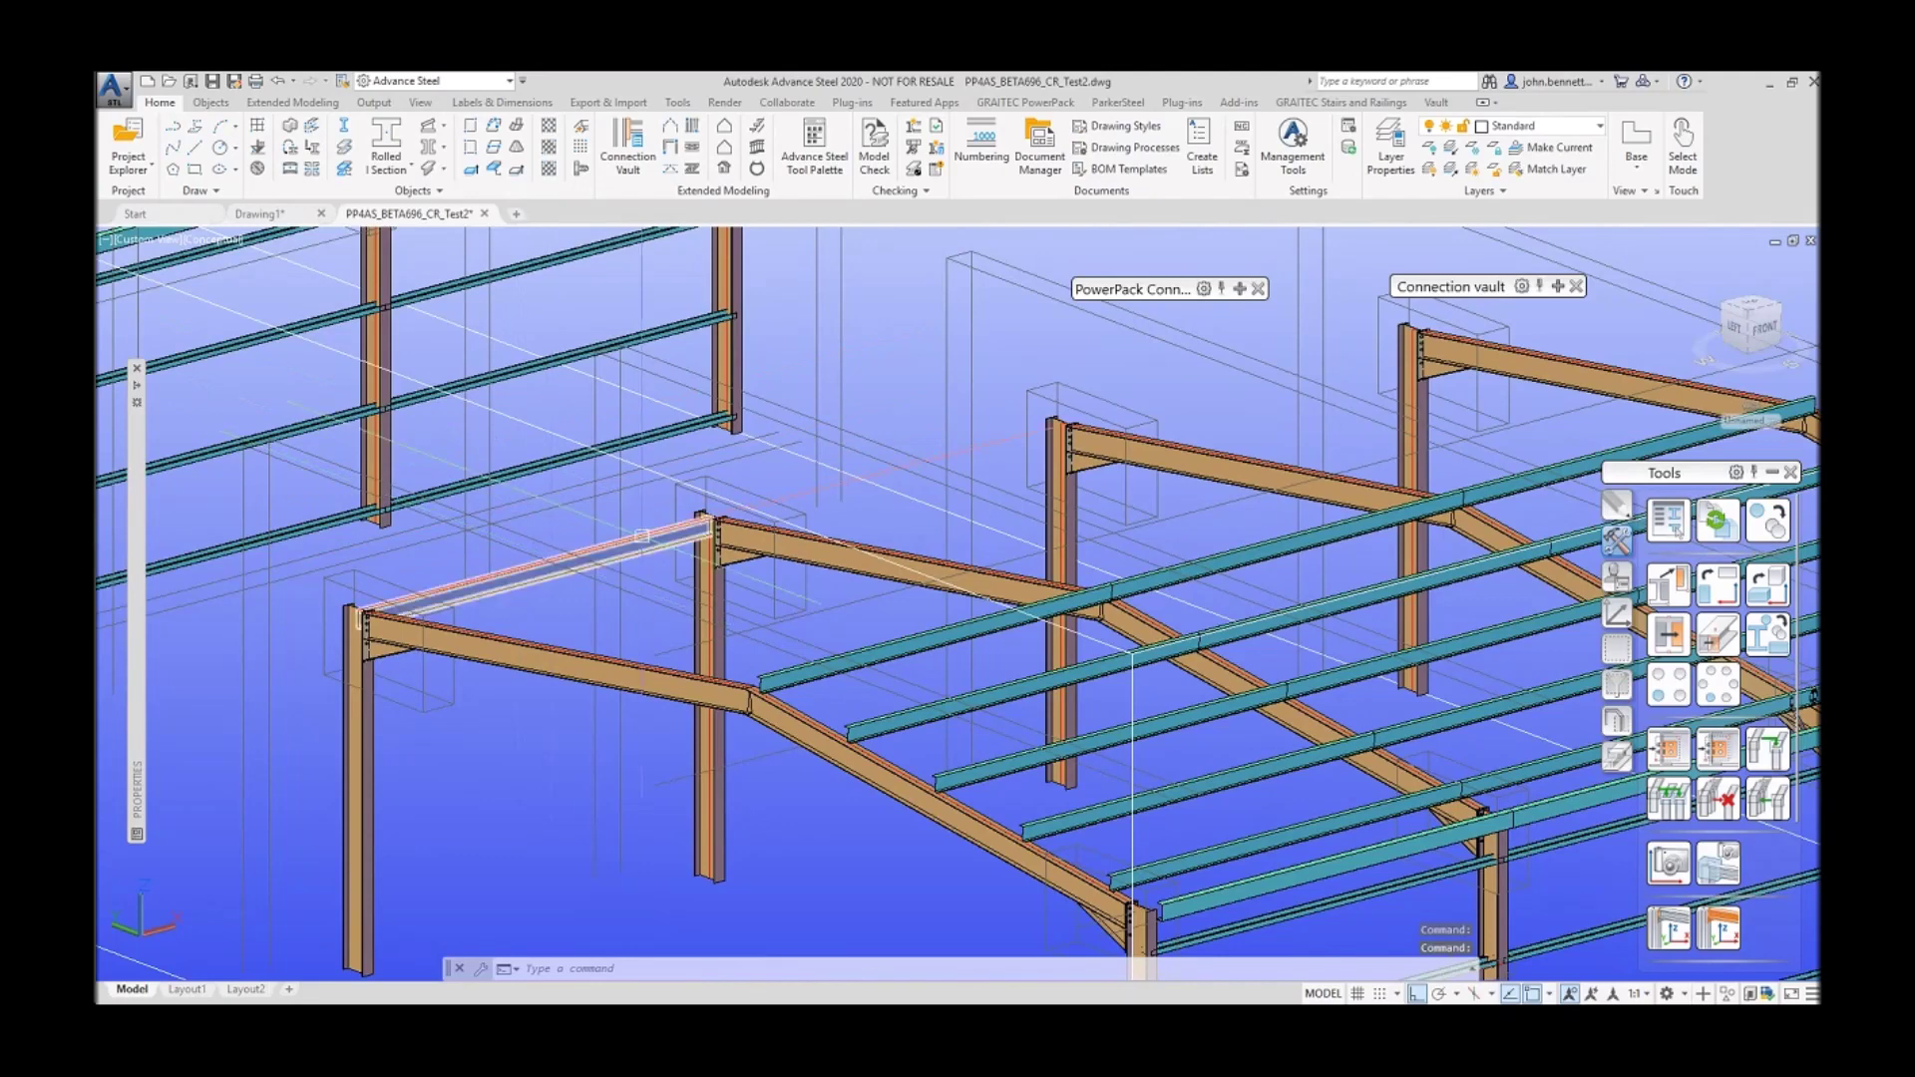
click(642, 535)
double_click(642, 536)
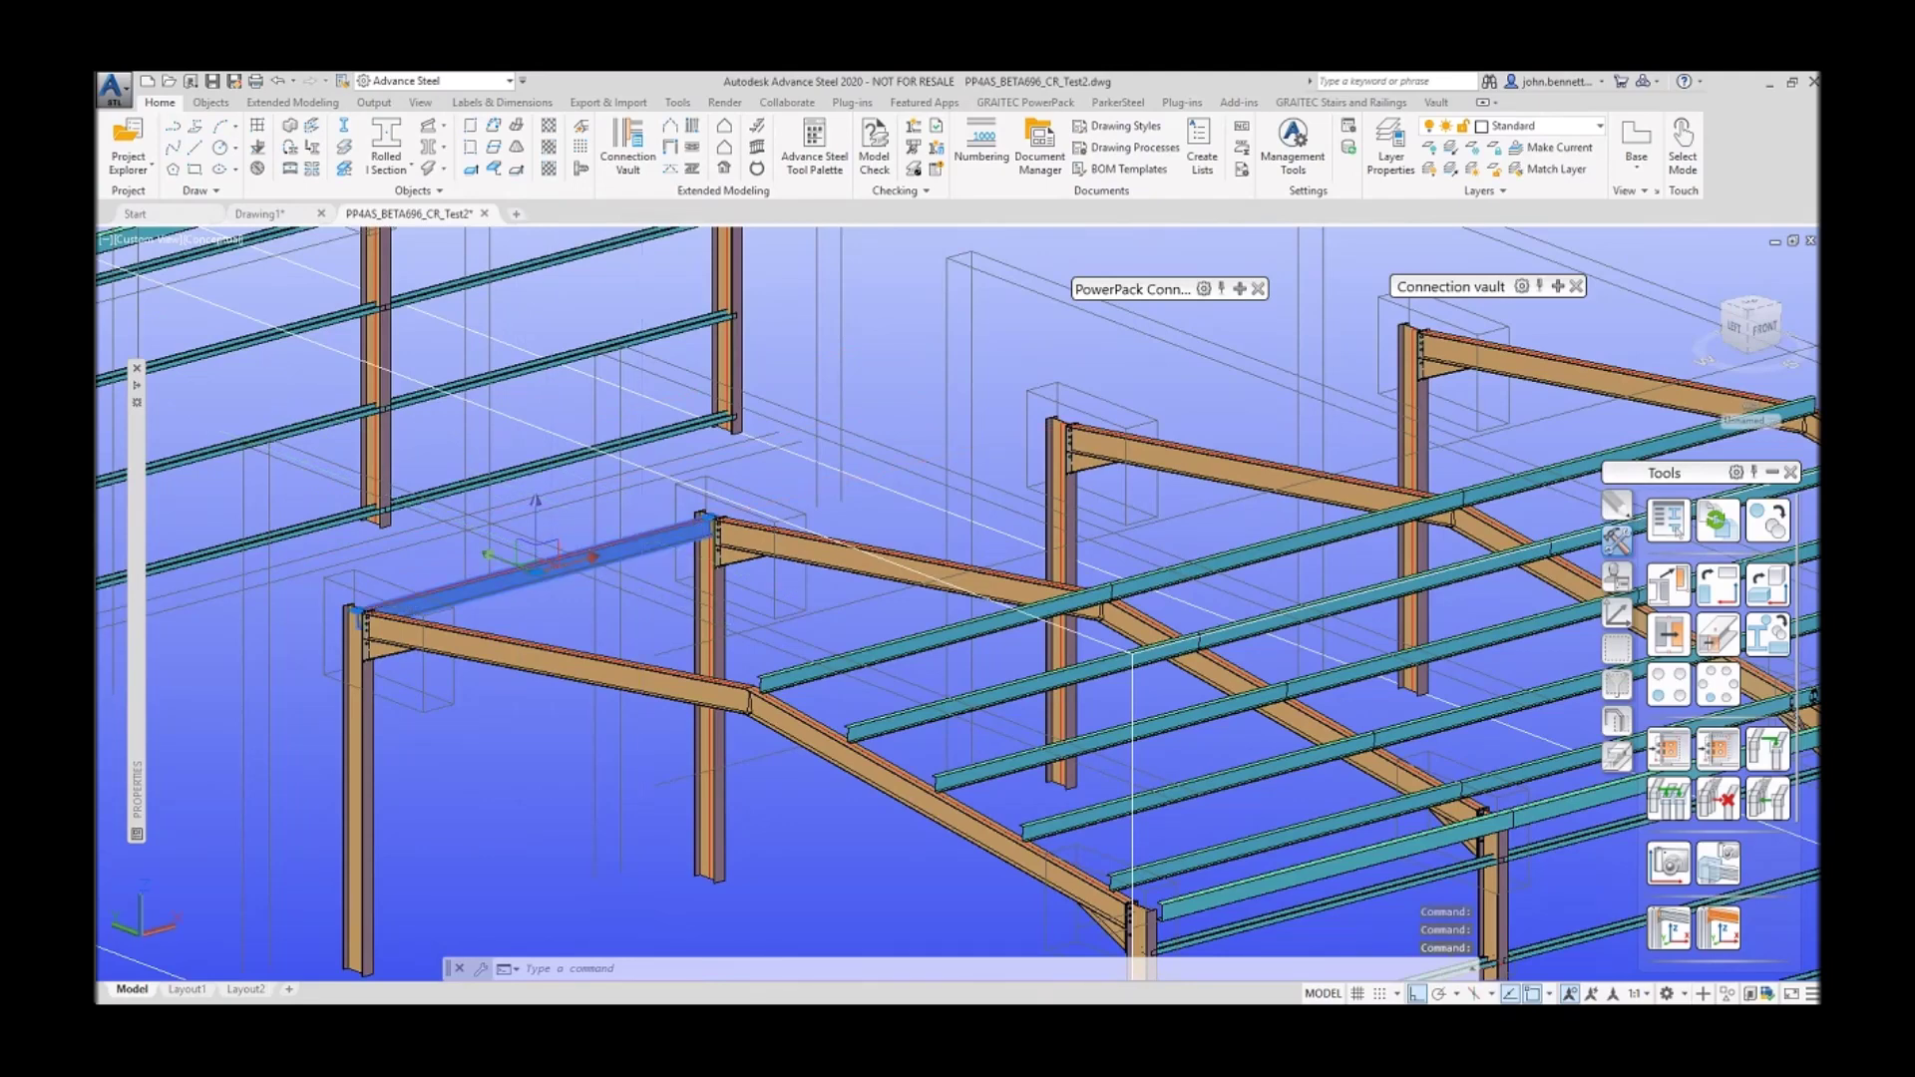
double_click(619, 544)
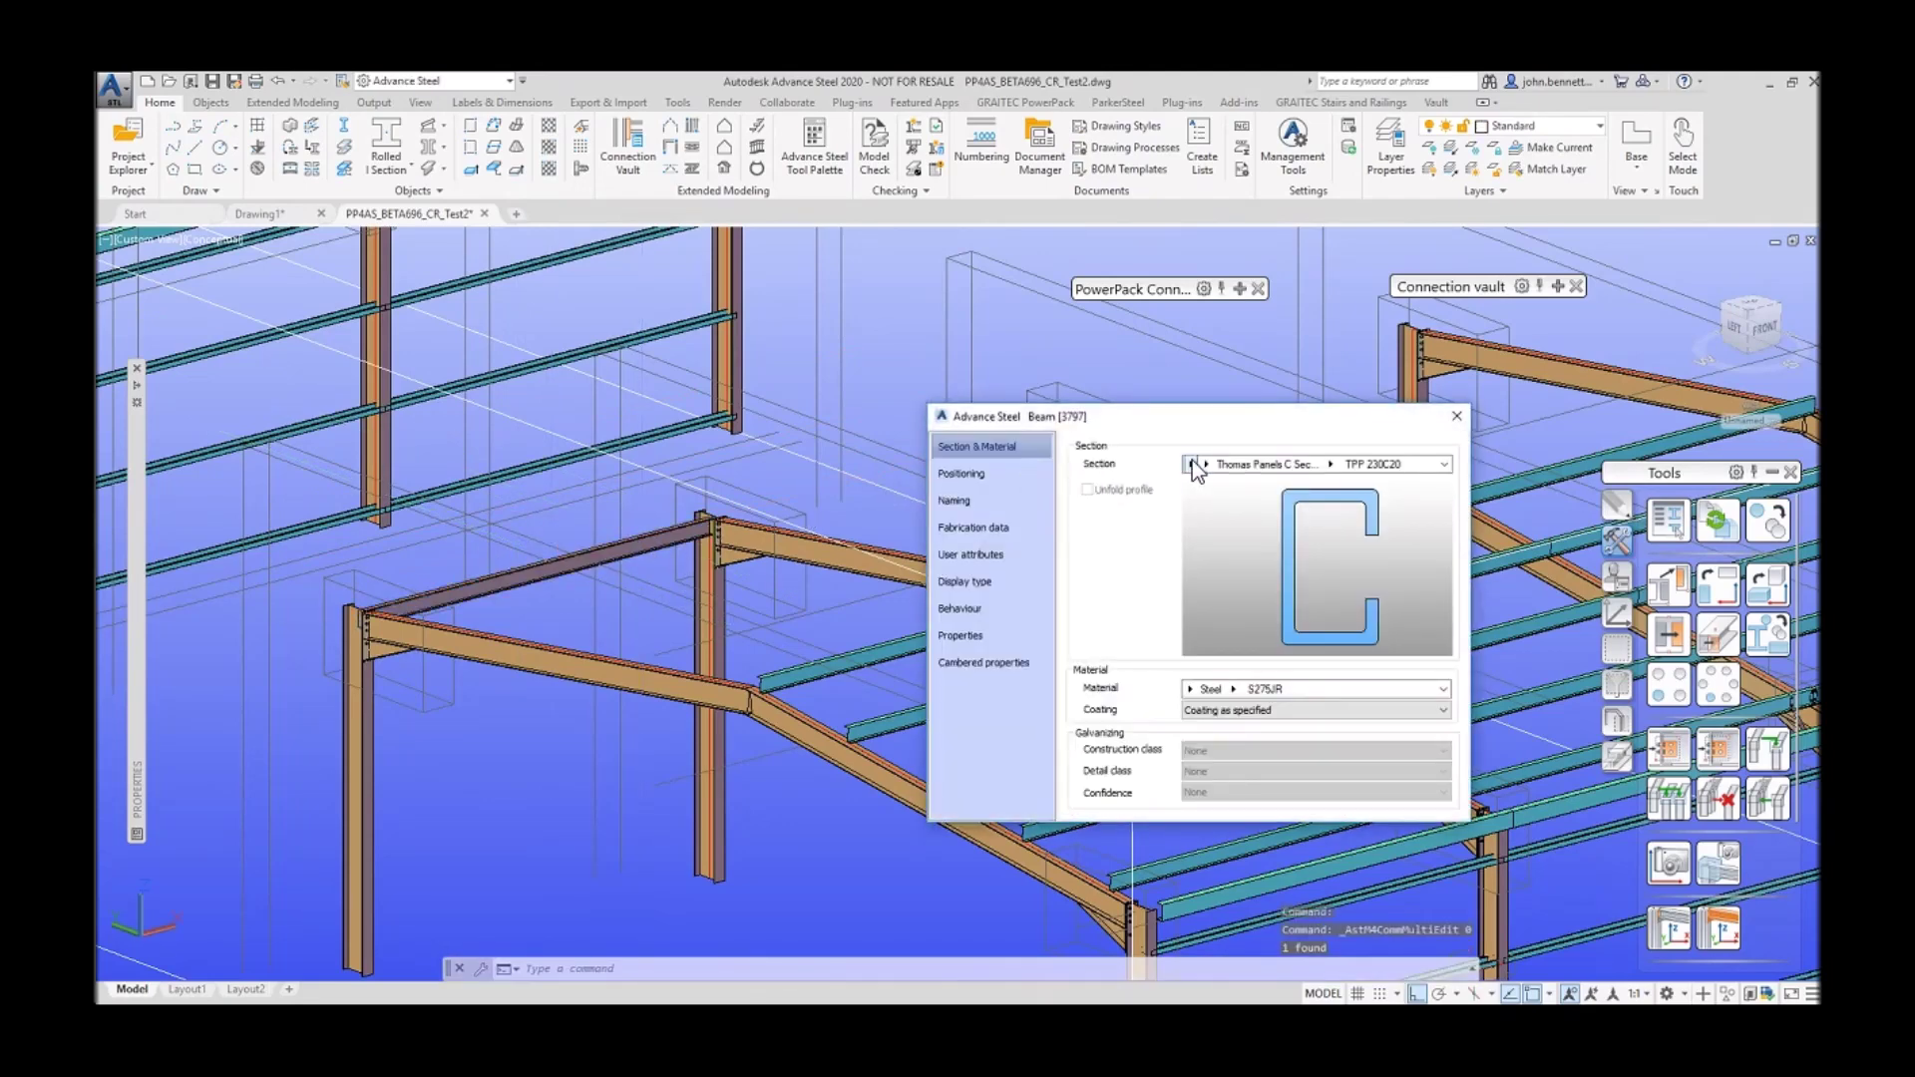
click(1192, 464)
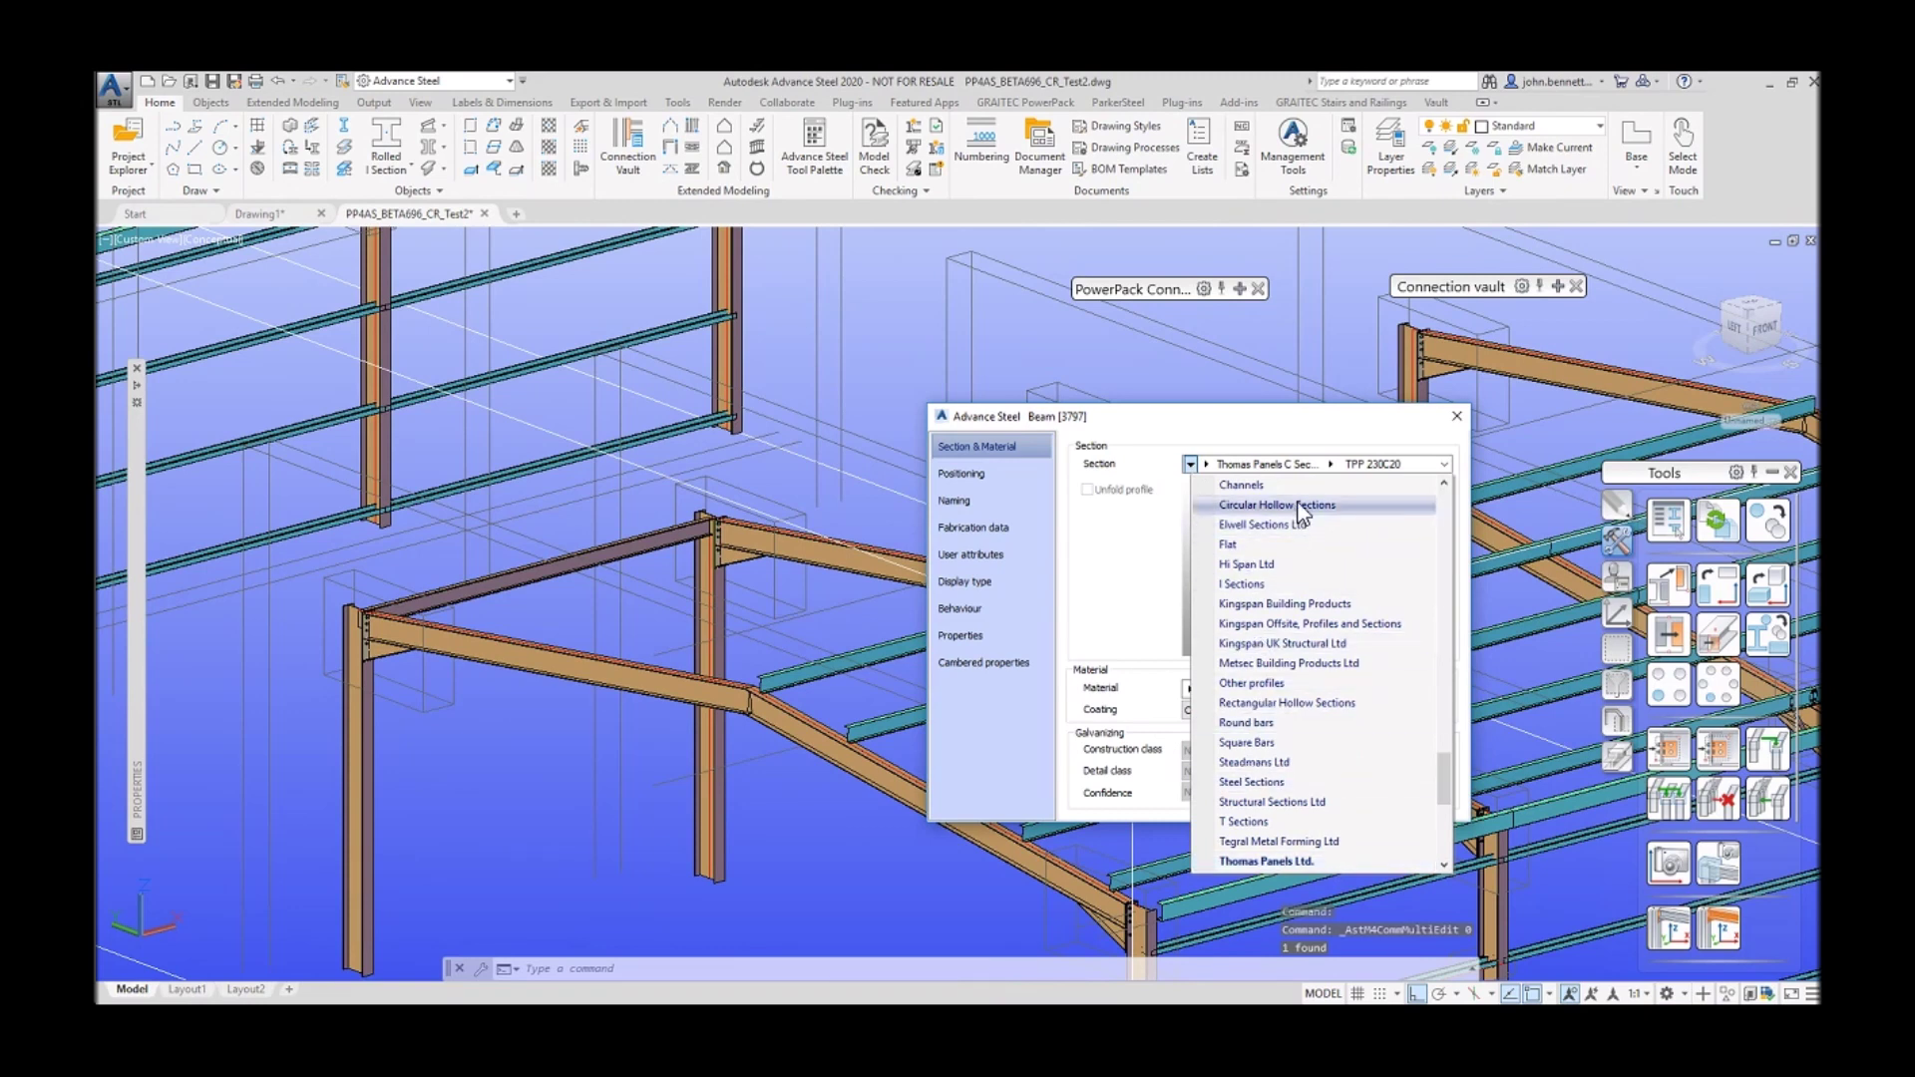
scroll(1407, 554, down, 1)
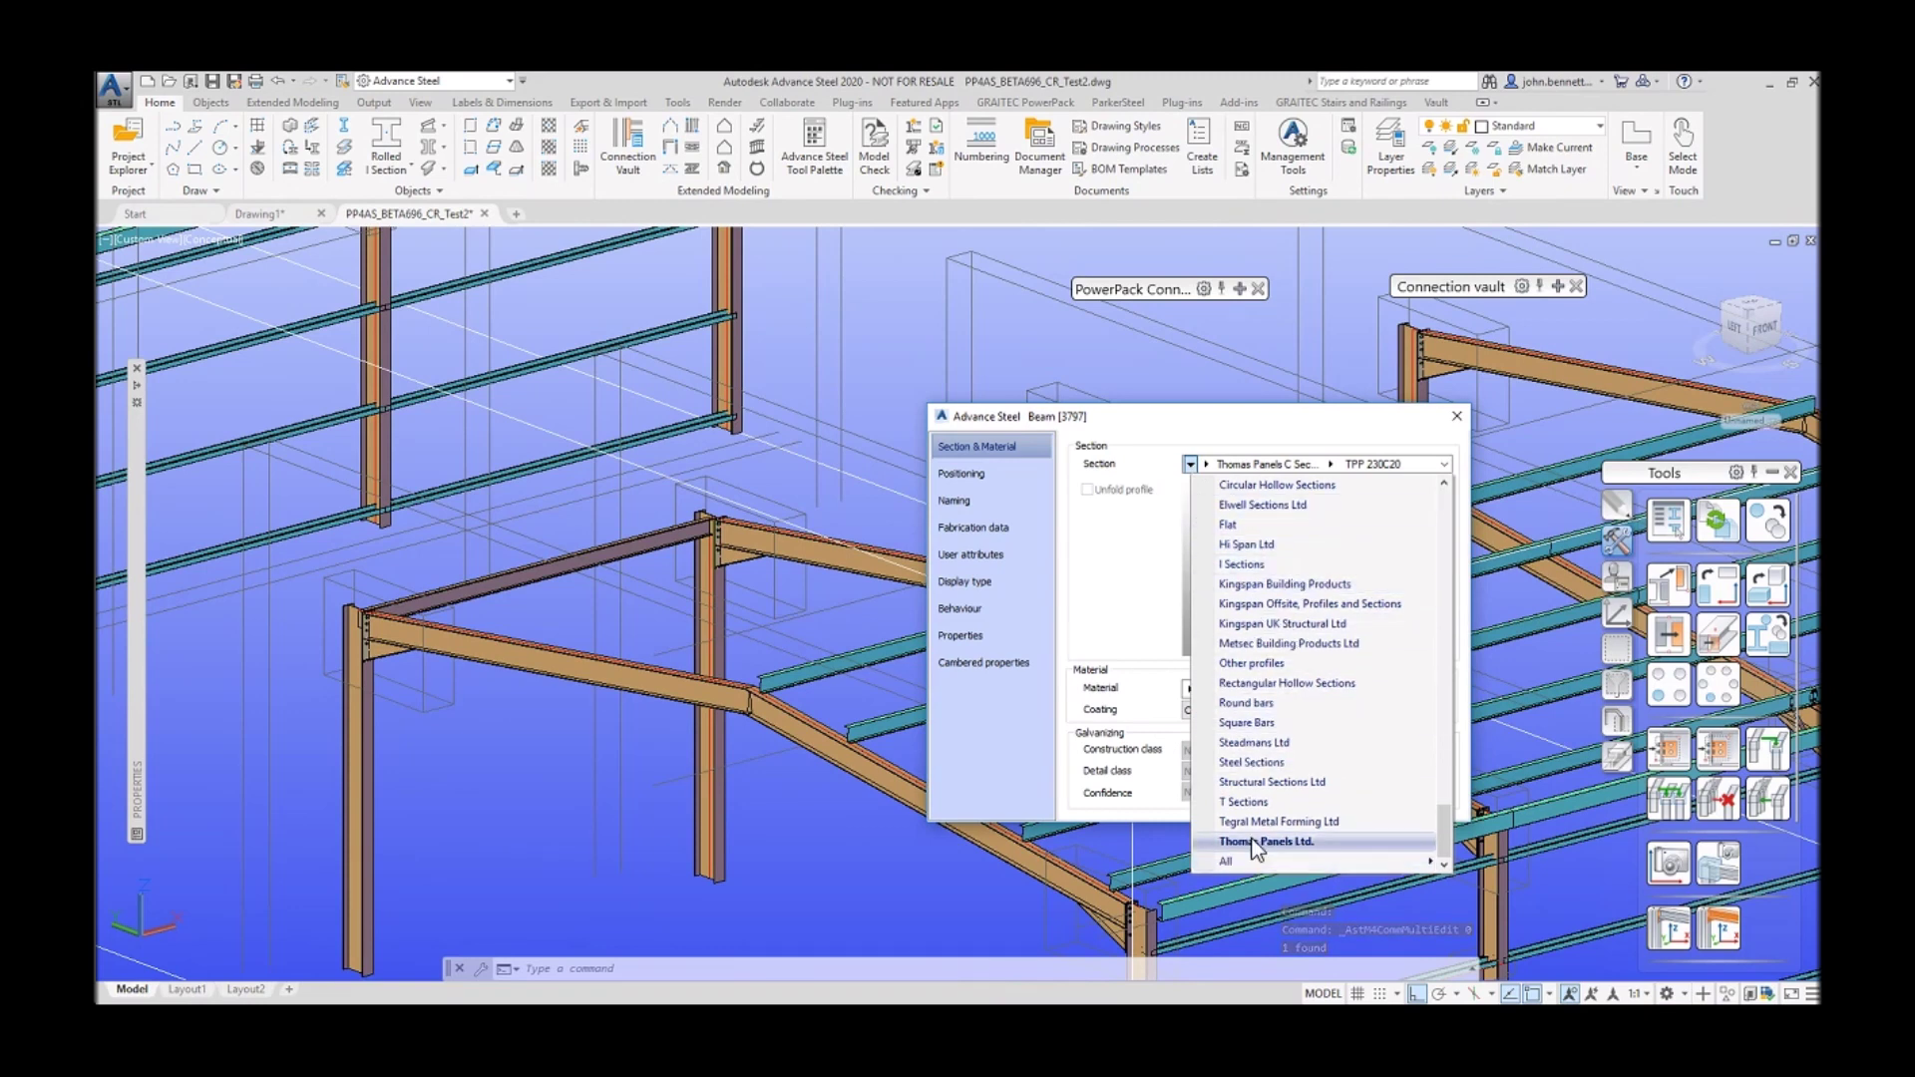
click(1247, 762)
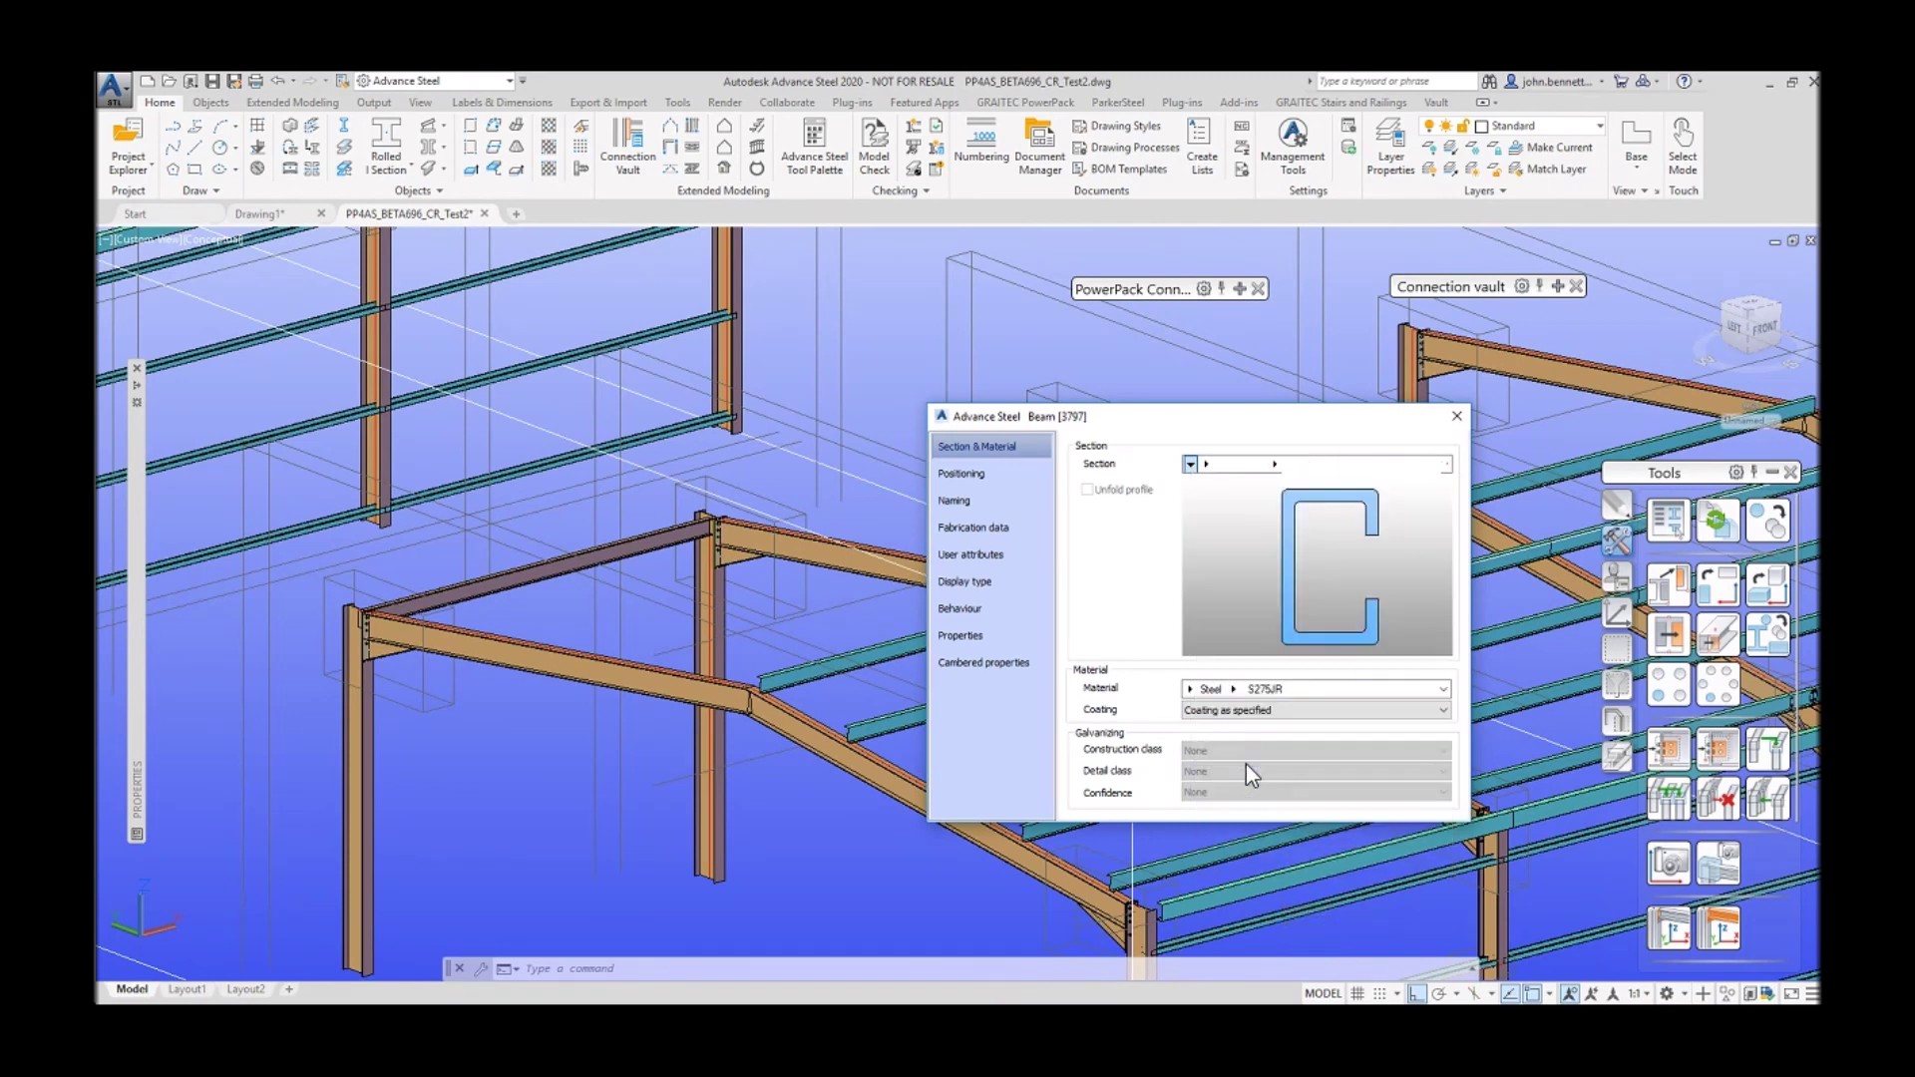
scroll(536, 621, up, 3)
scroll(520, 580, up, 3)
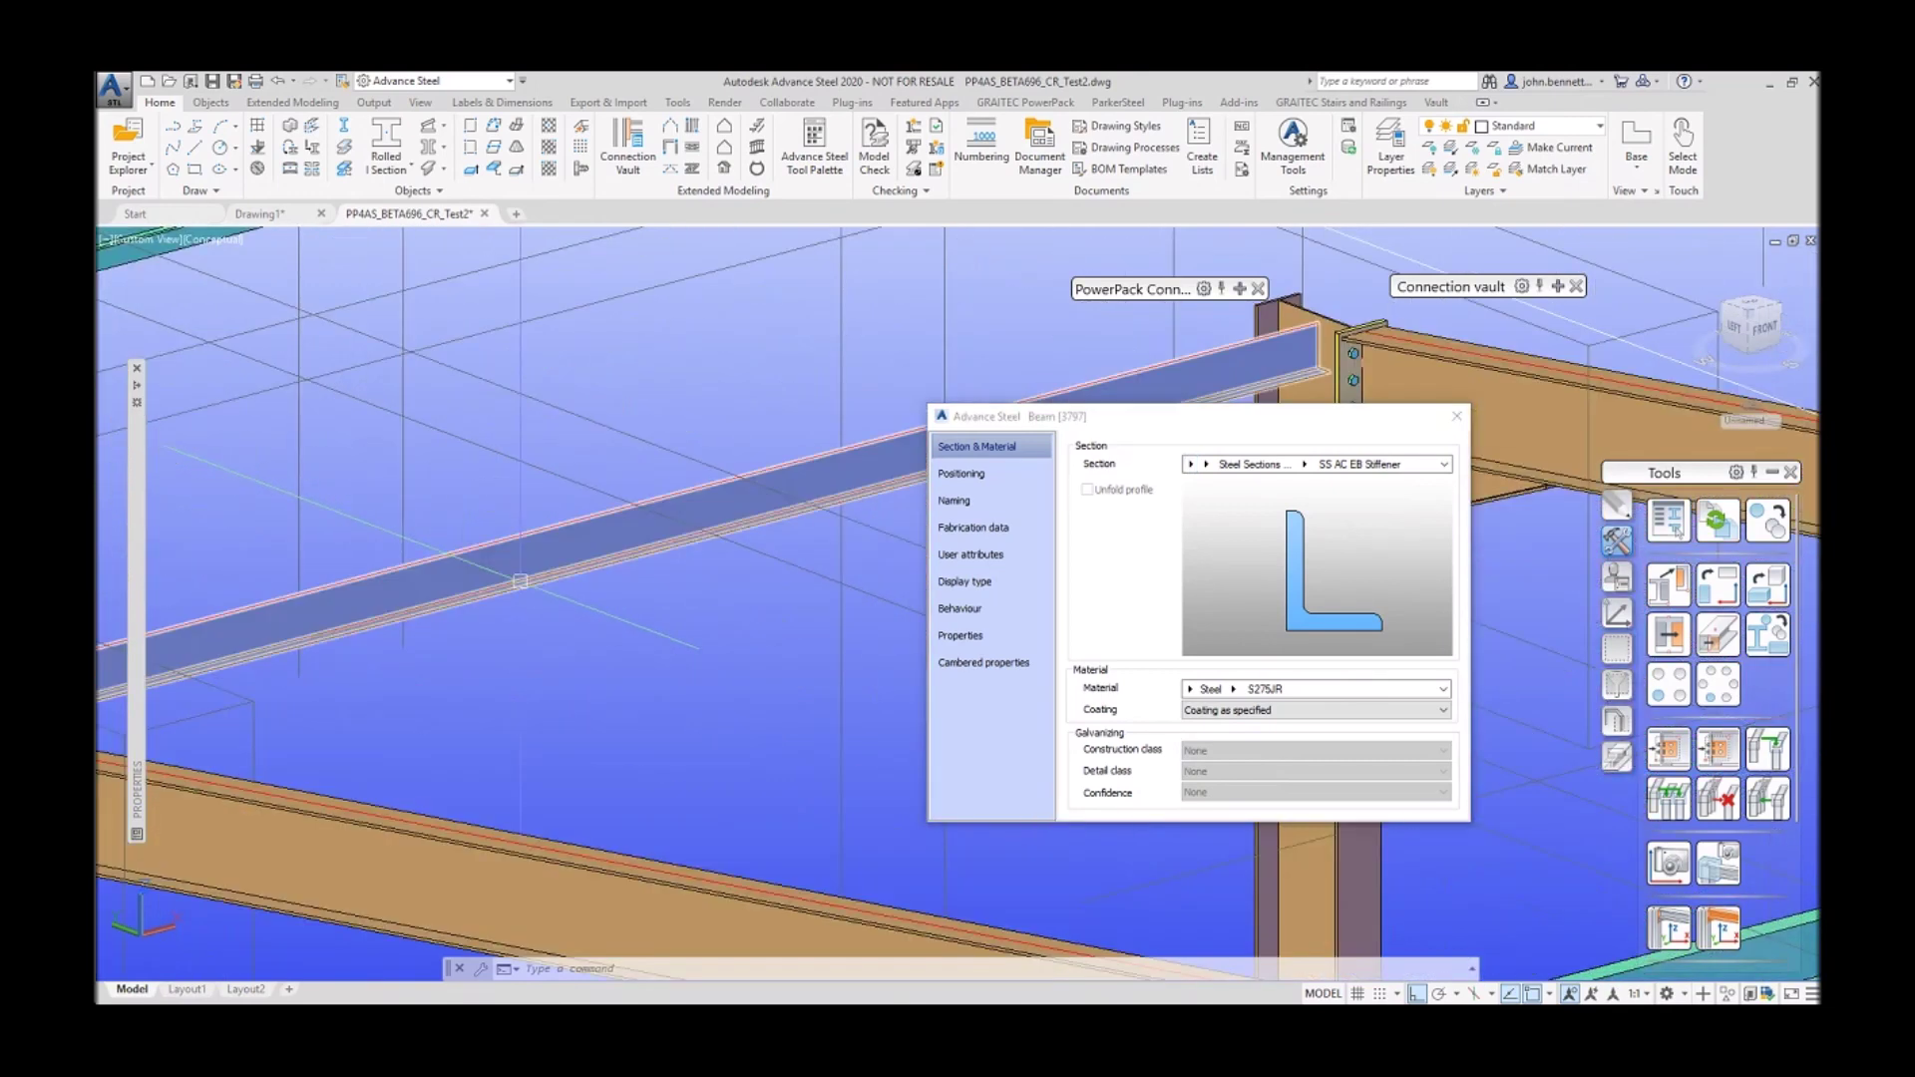
Step: Set the linking beam's section to Steel Sections Cee Section SS C140-14 and close its properties
click(1305, 465)
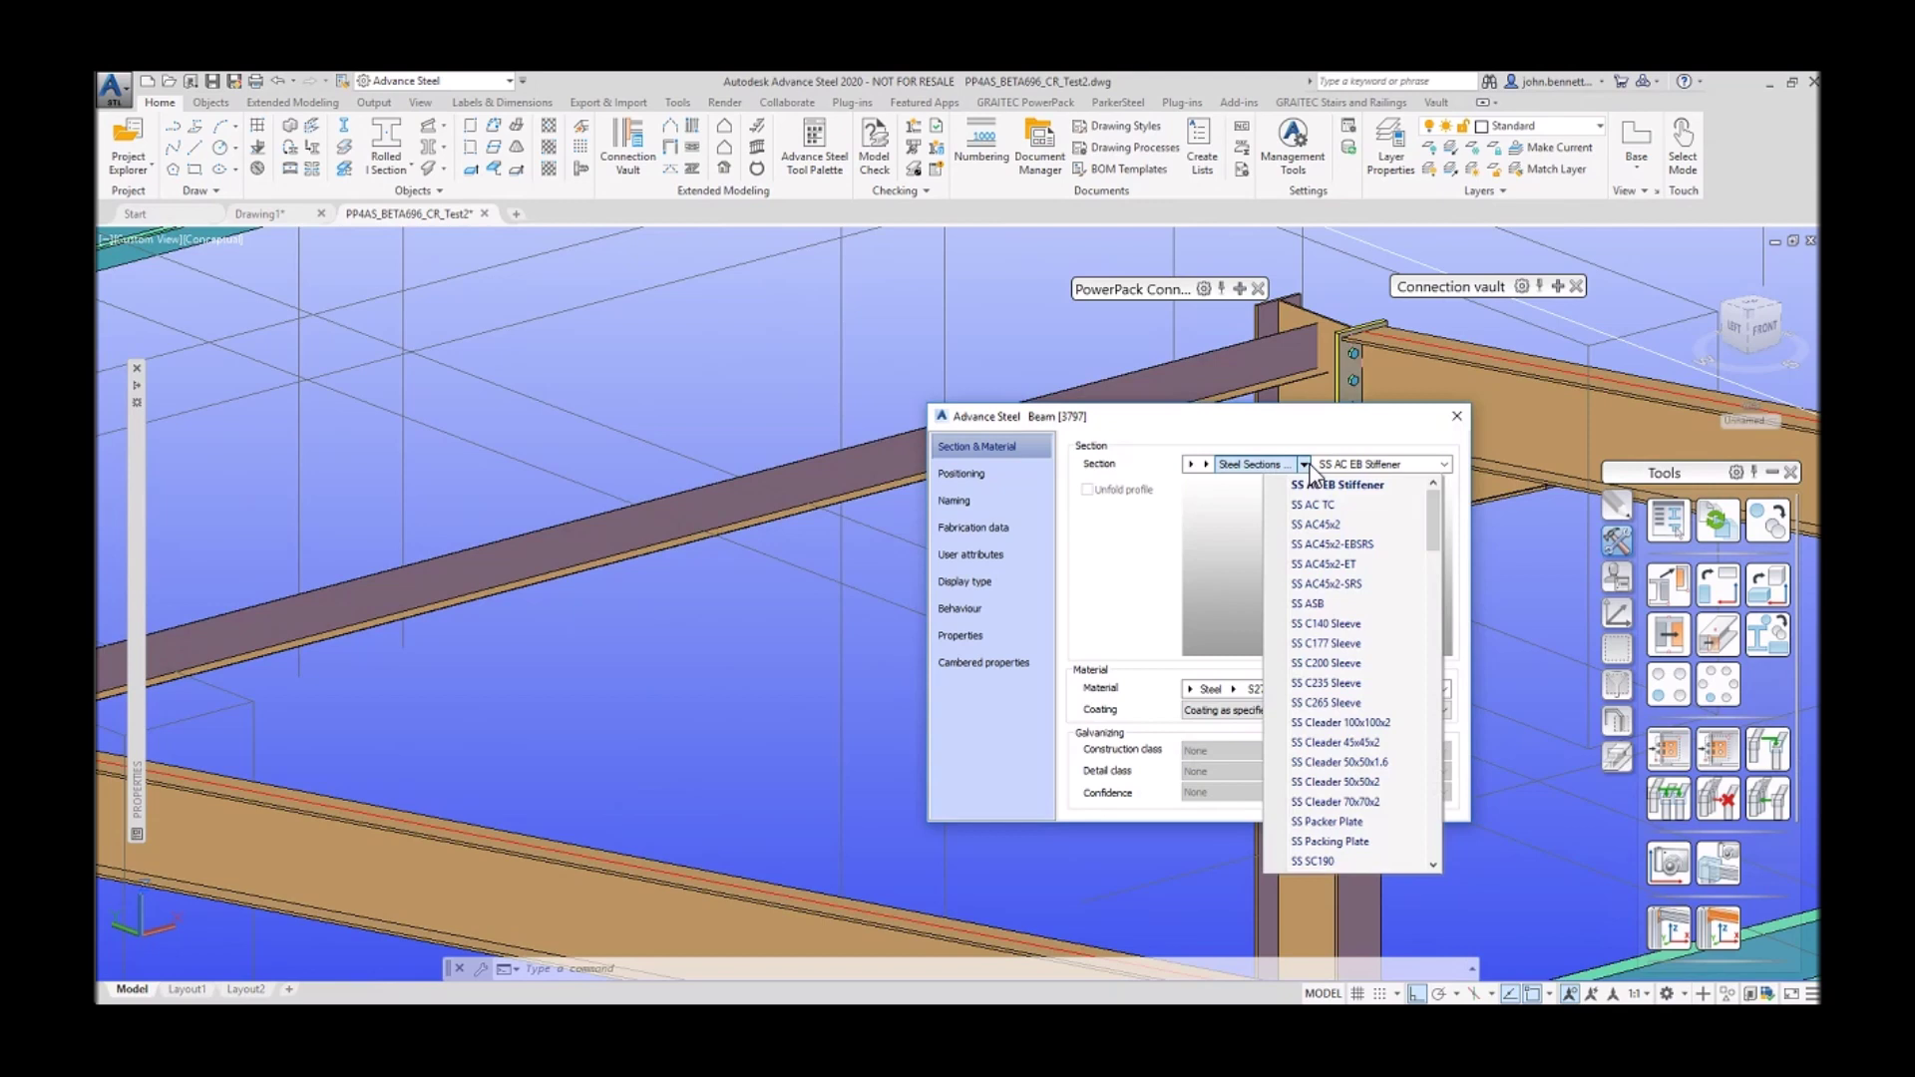
click(1205, 464)
click(1253, 502)
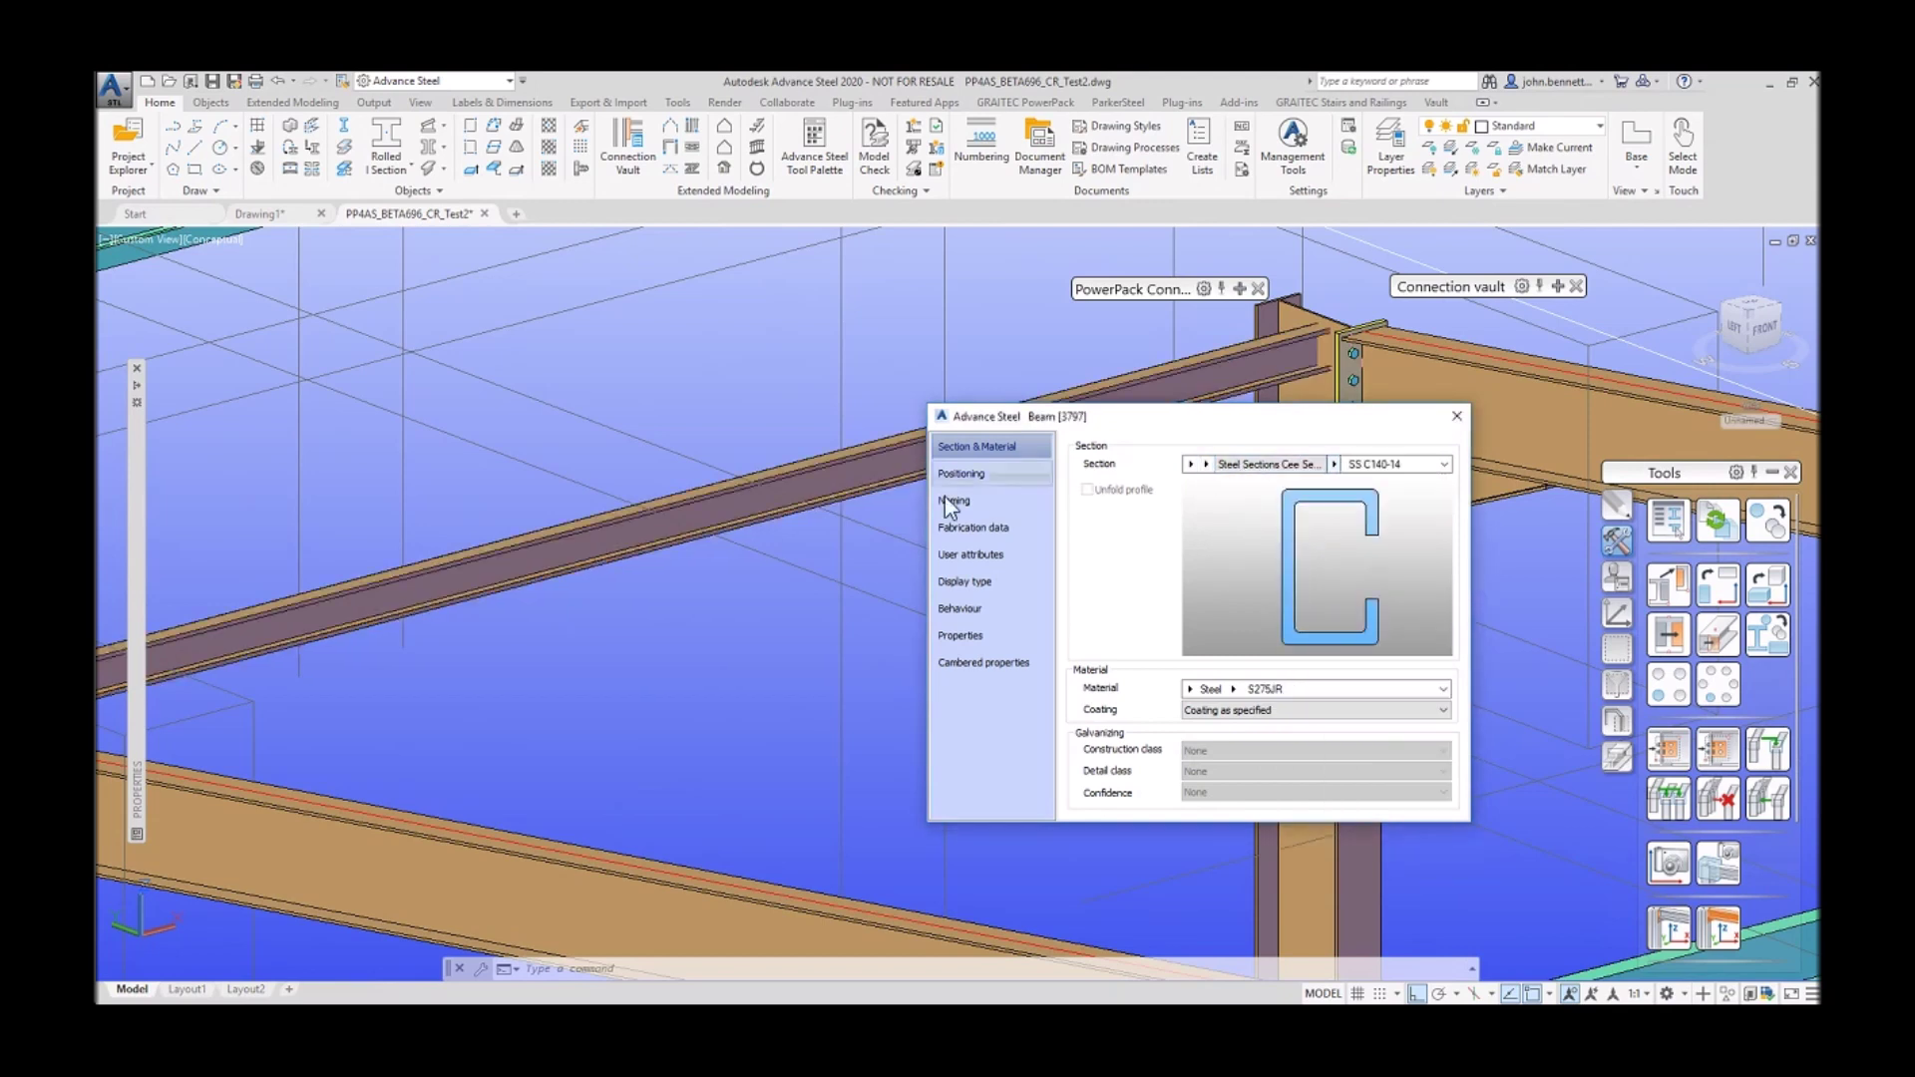
click(1457, 416)
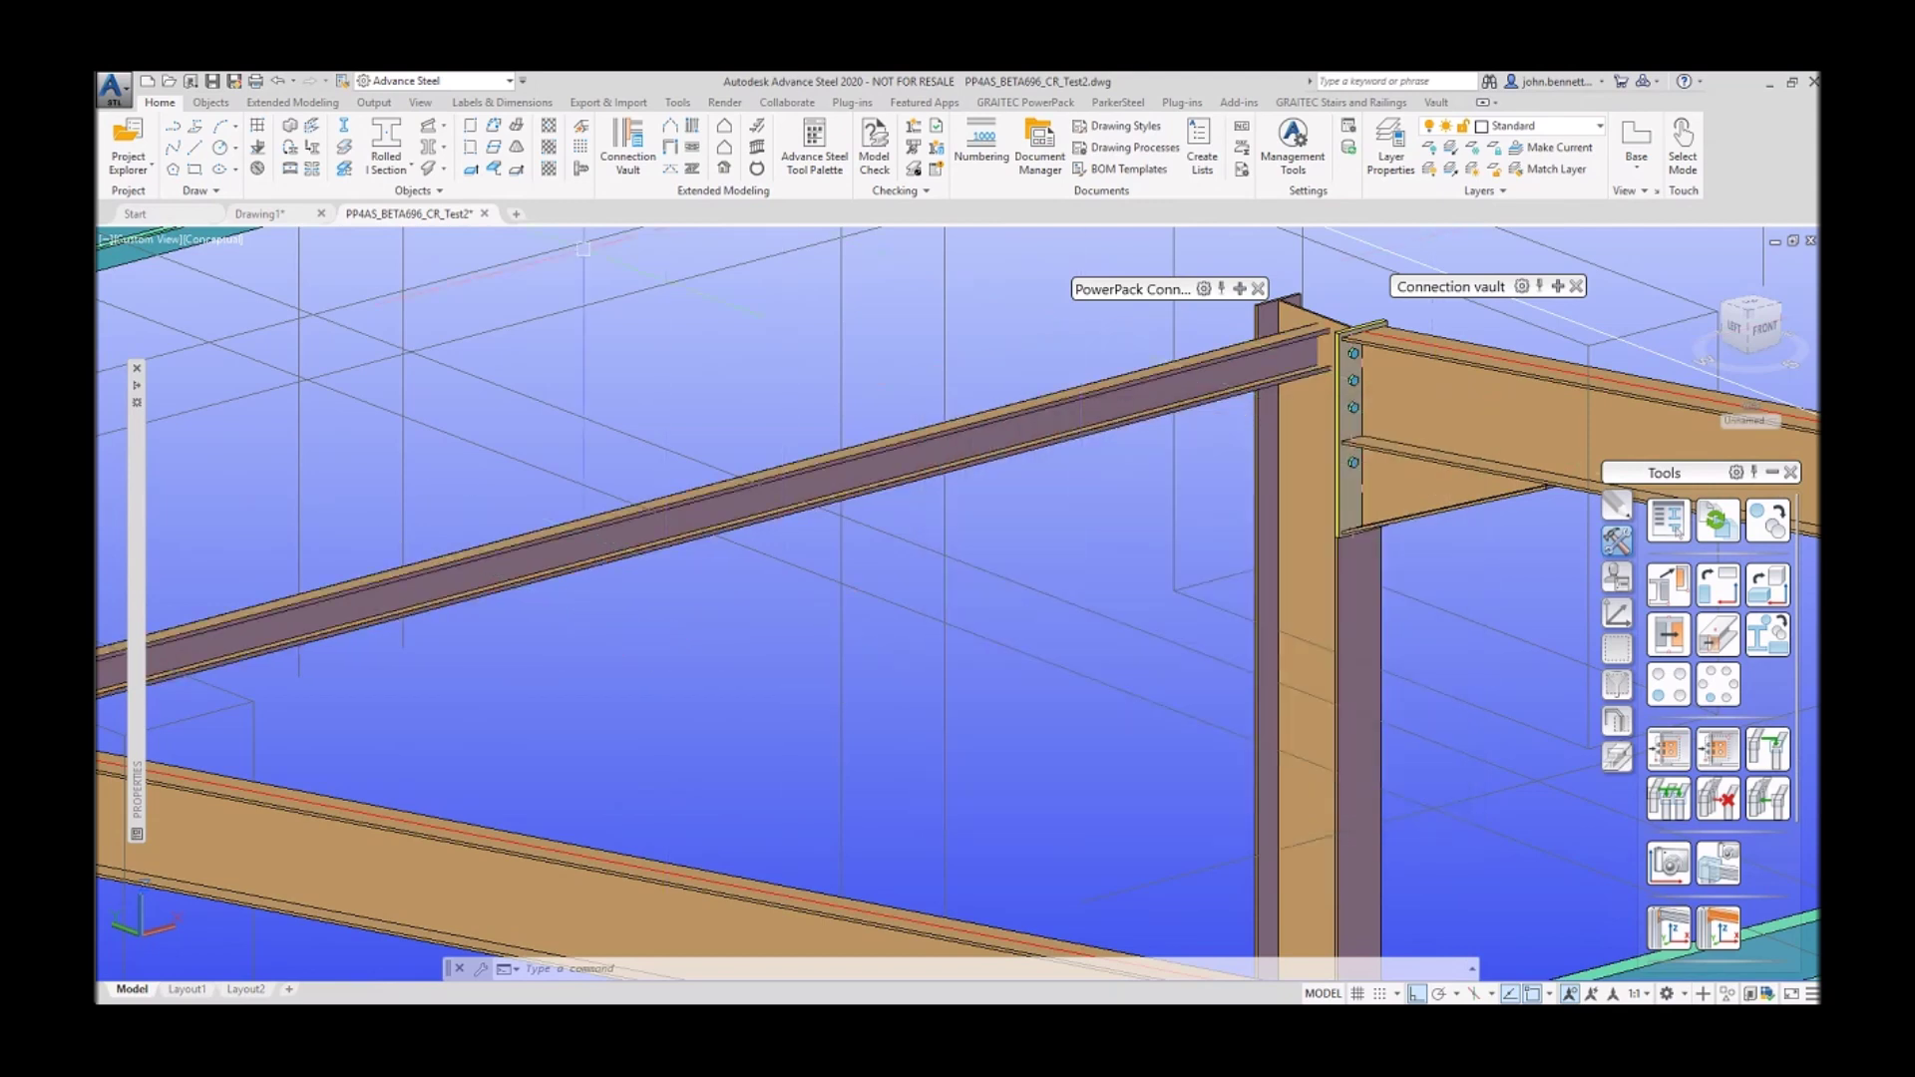
Step: Open the joint properties of the roof purlins from the ridge purlin and display their section settings
click(1026, 102)
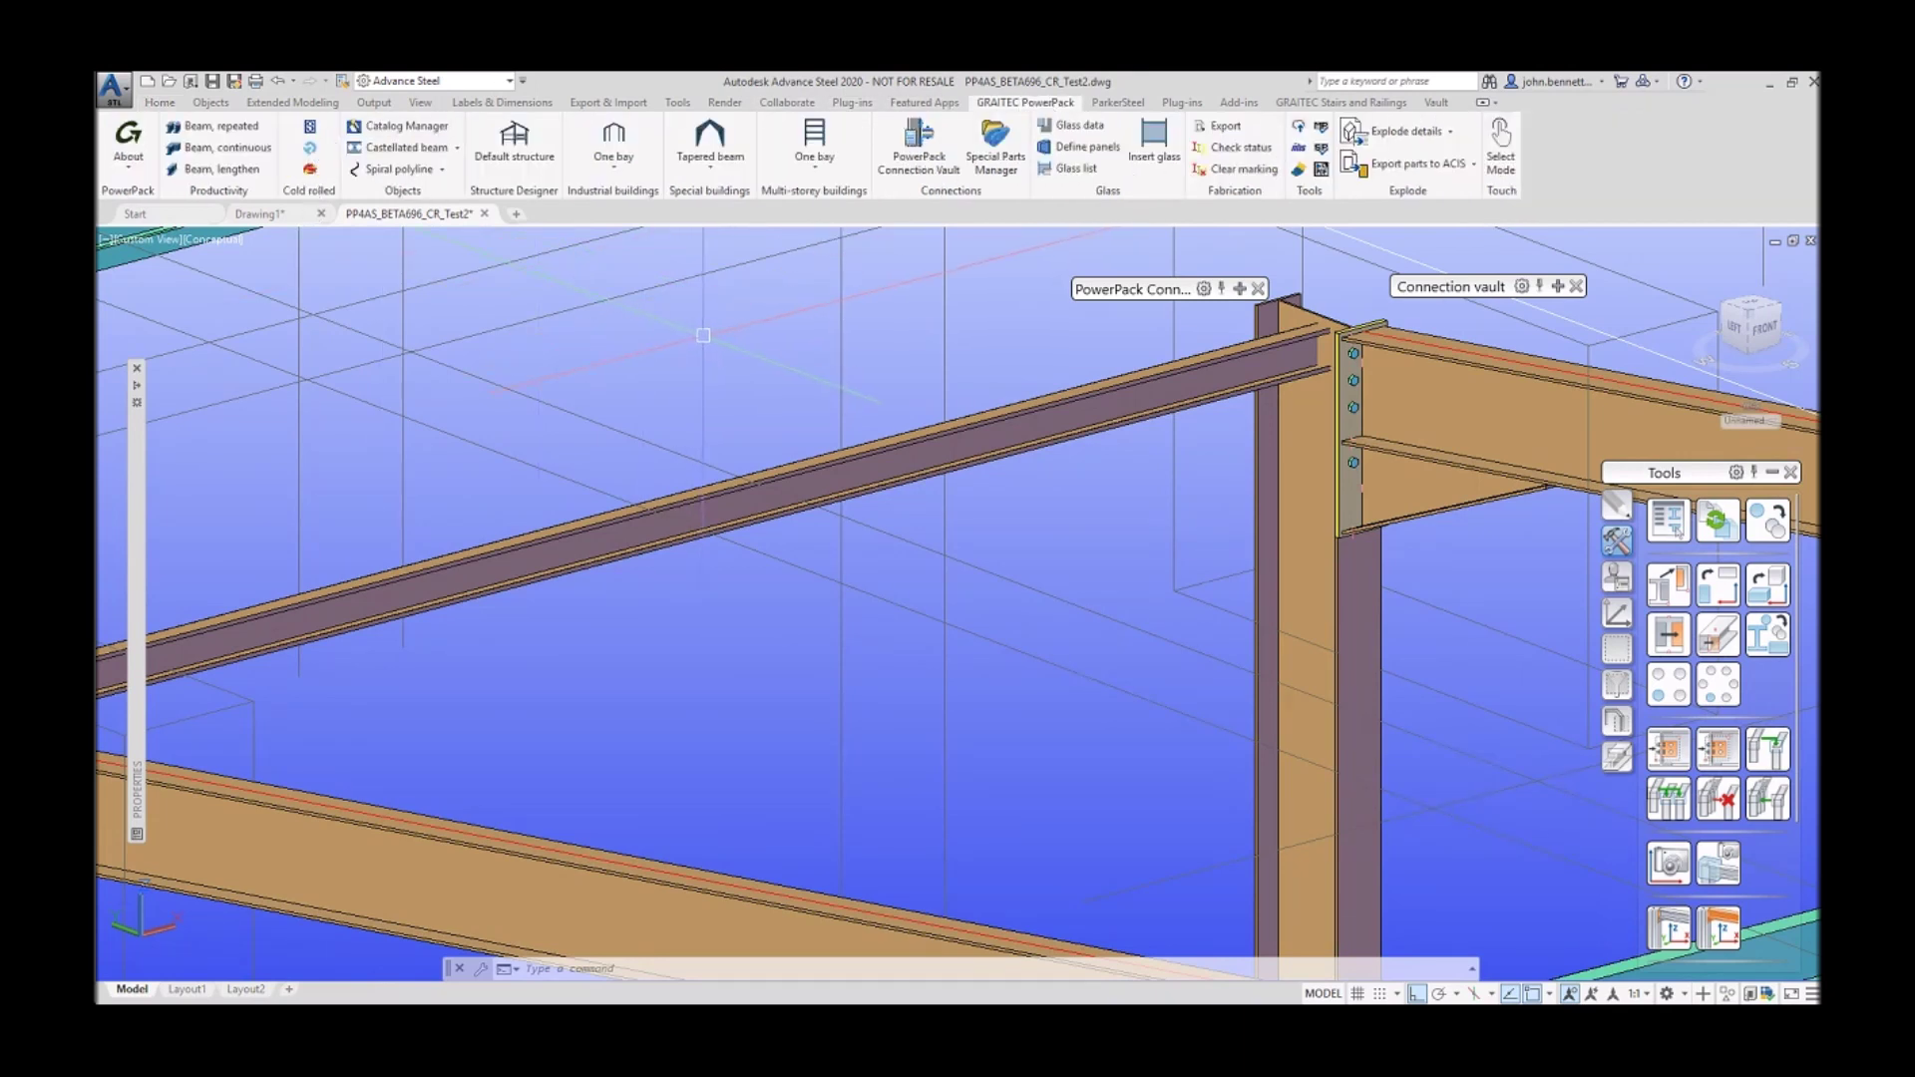
scroll(725, 309, down, 5)
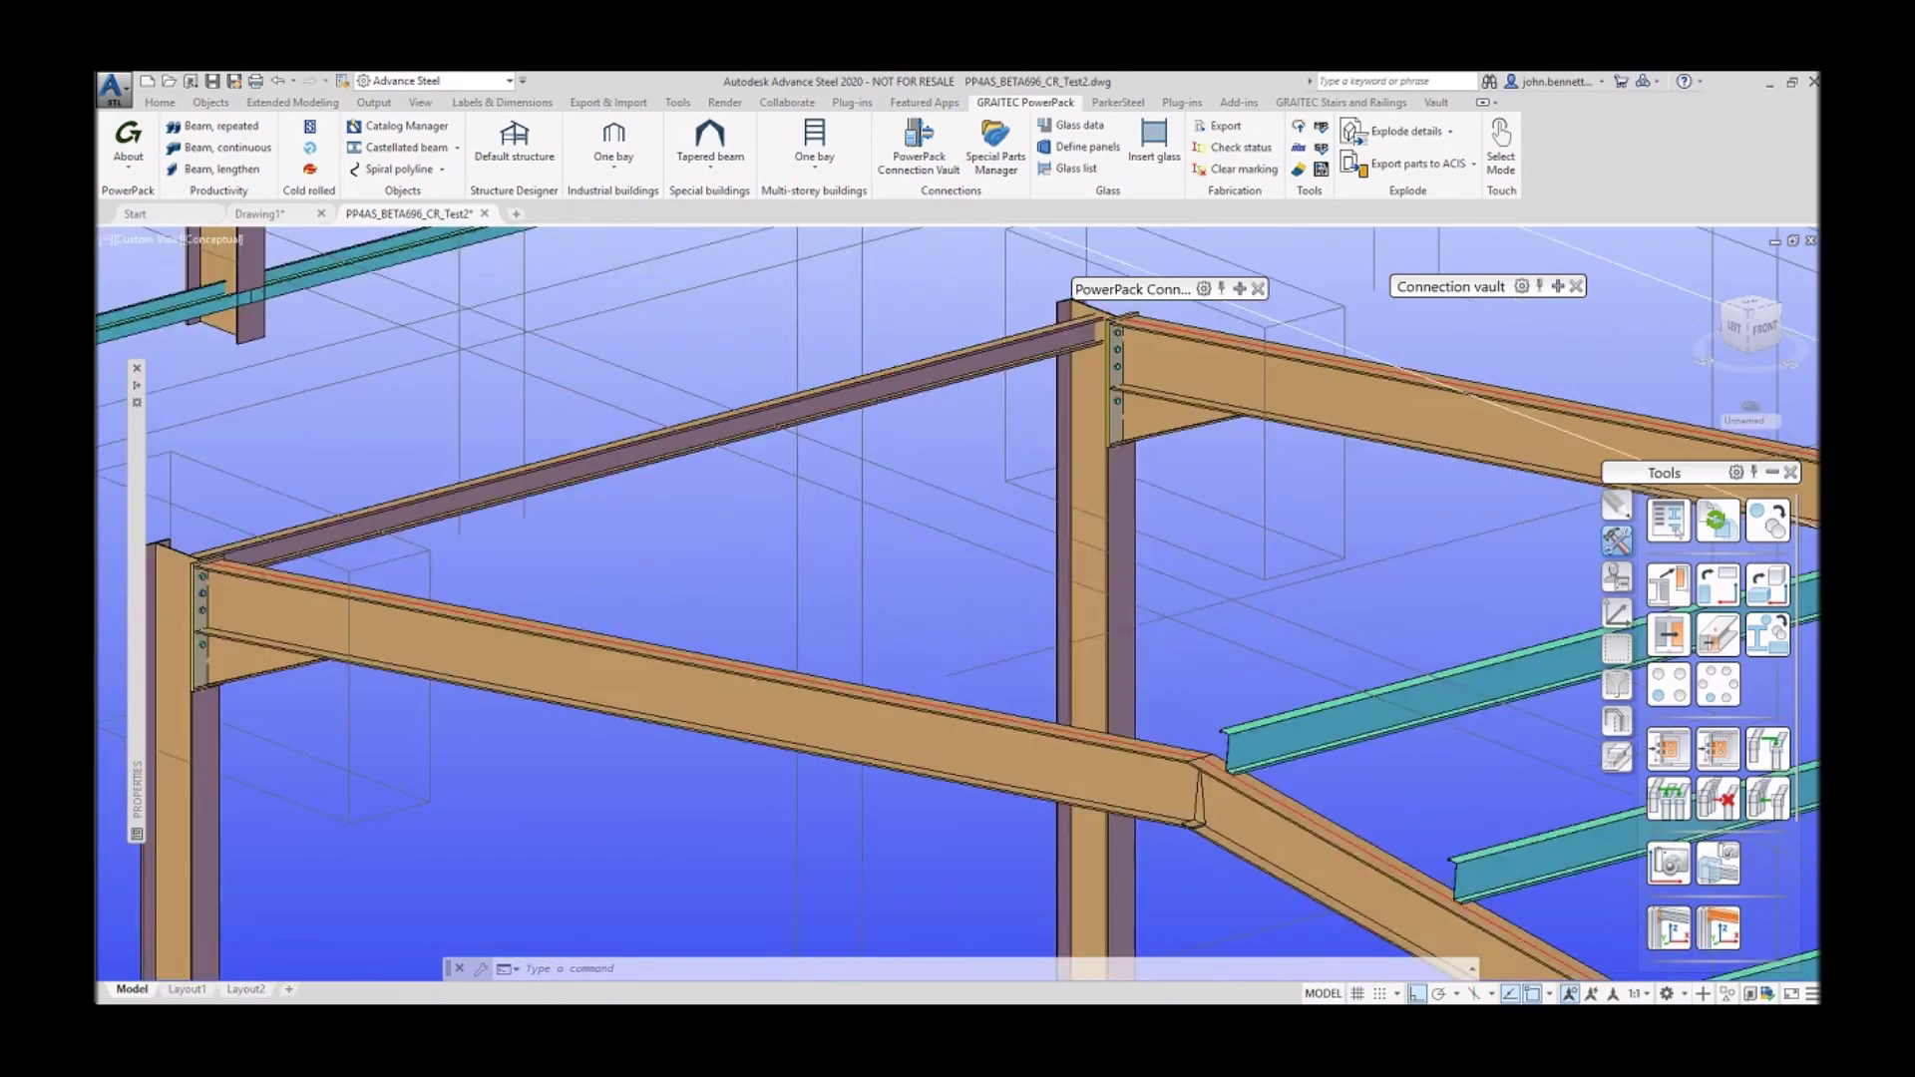
scroll(1048, 448, up, 2)
click(1086, 447)
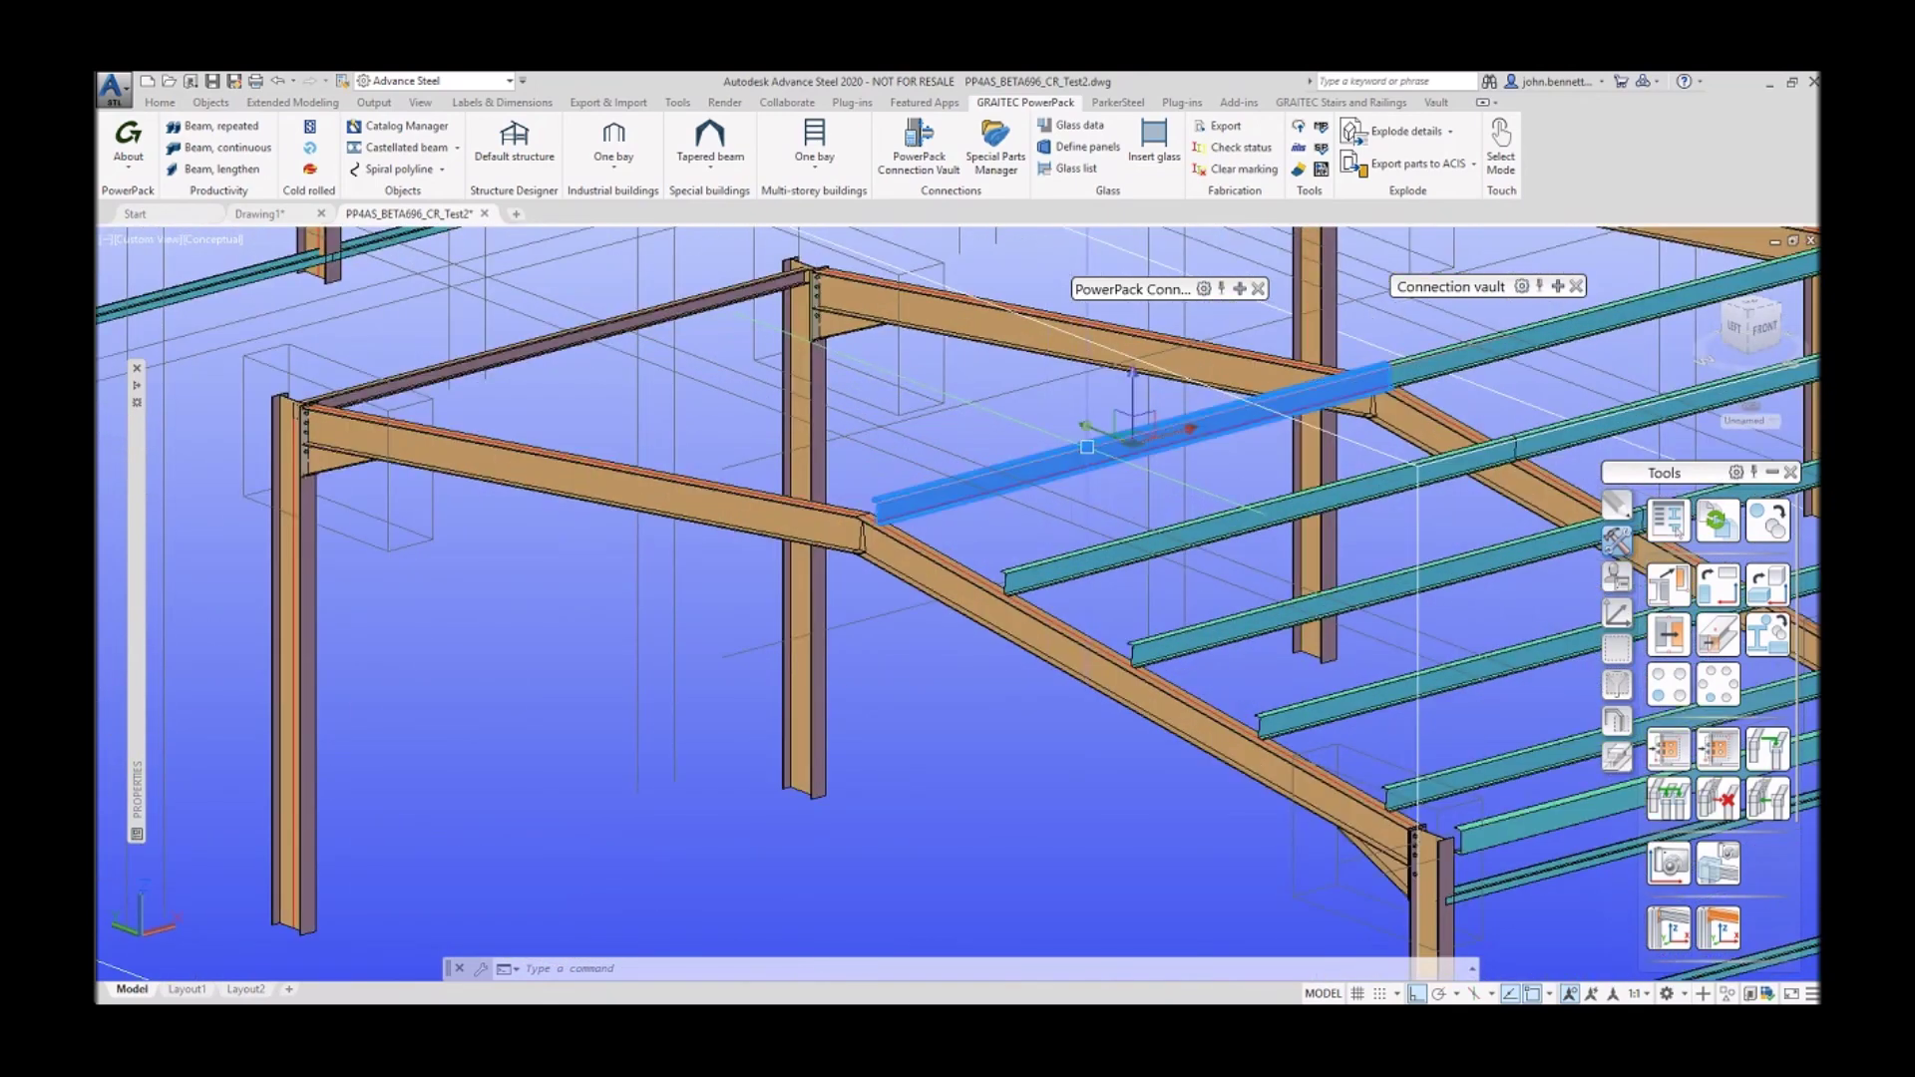
right_click(960, 426)
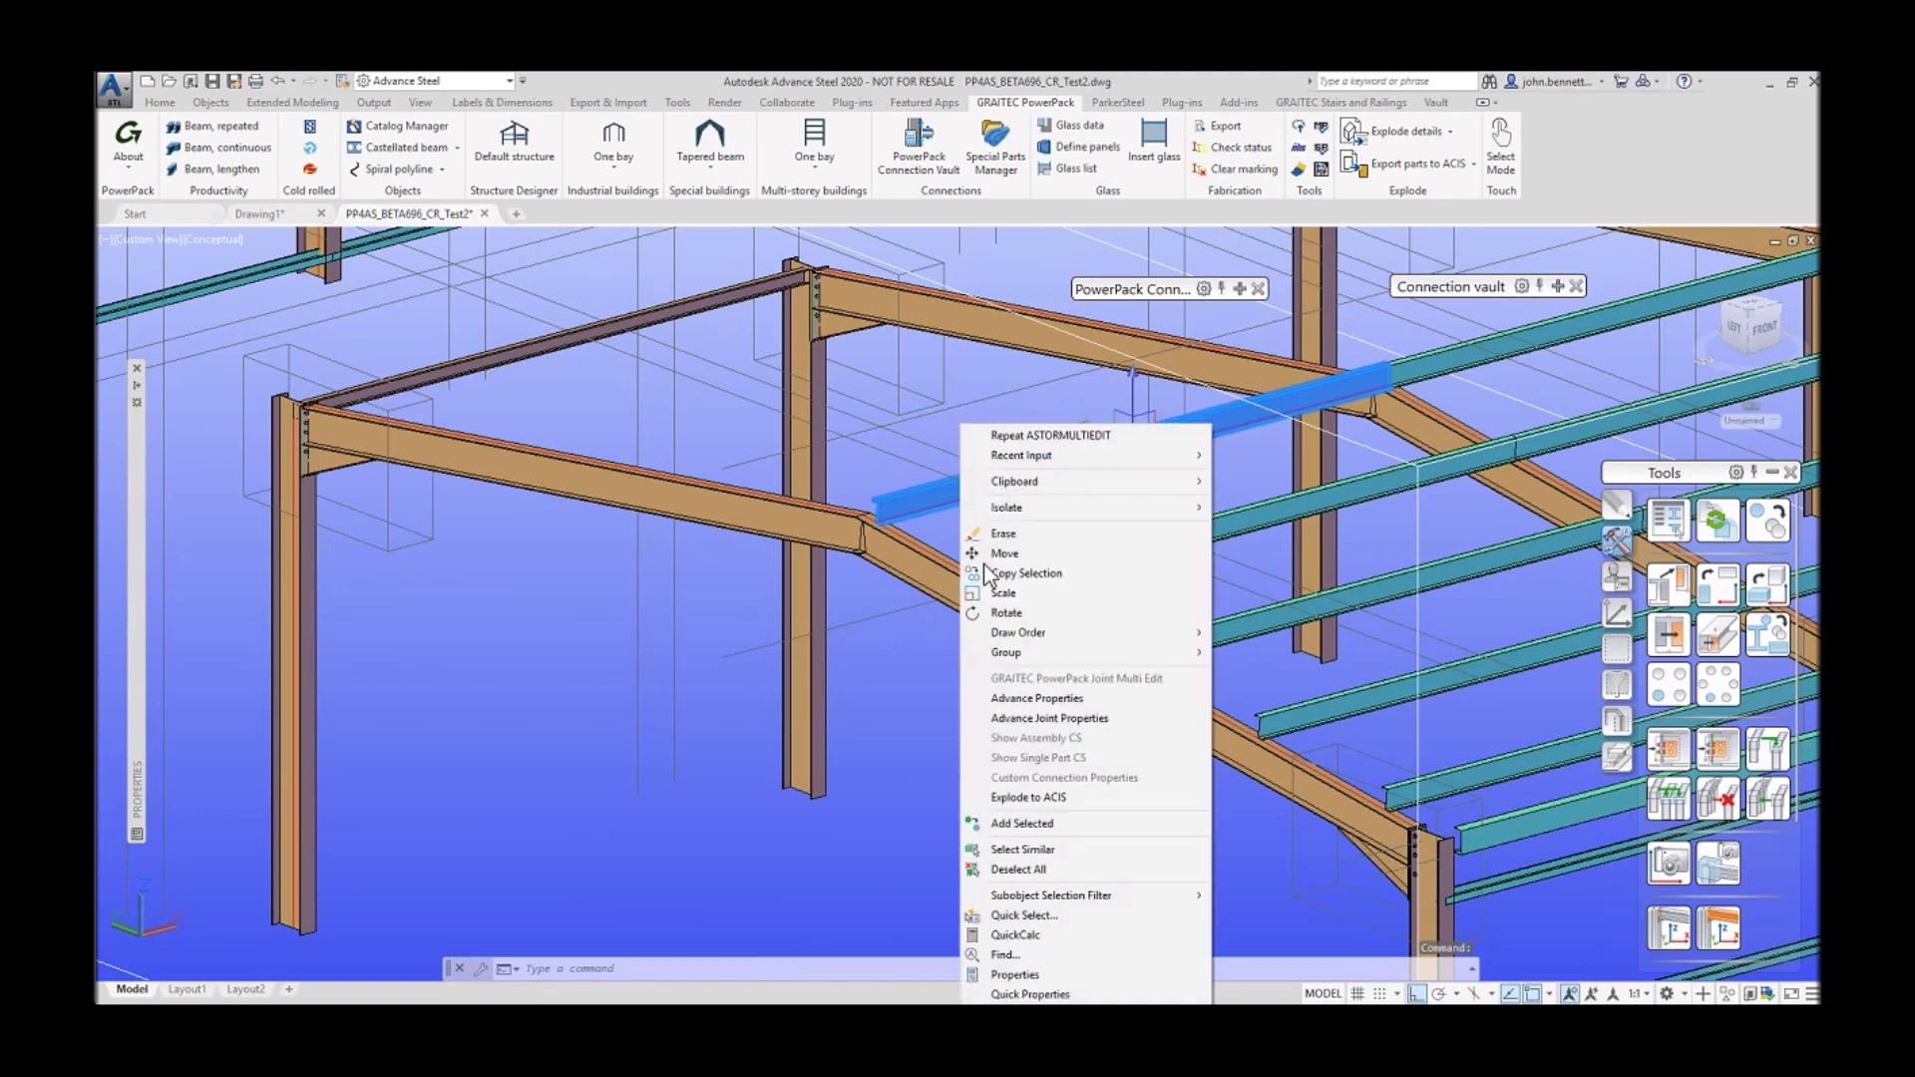
click(1009, 700)
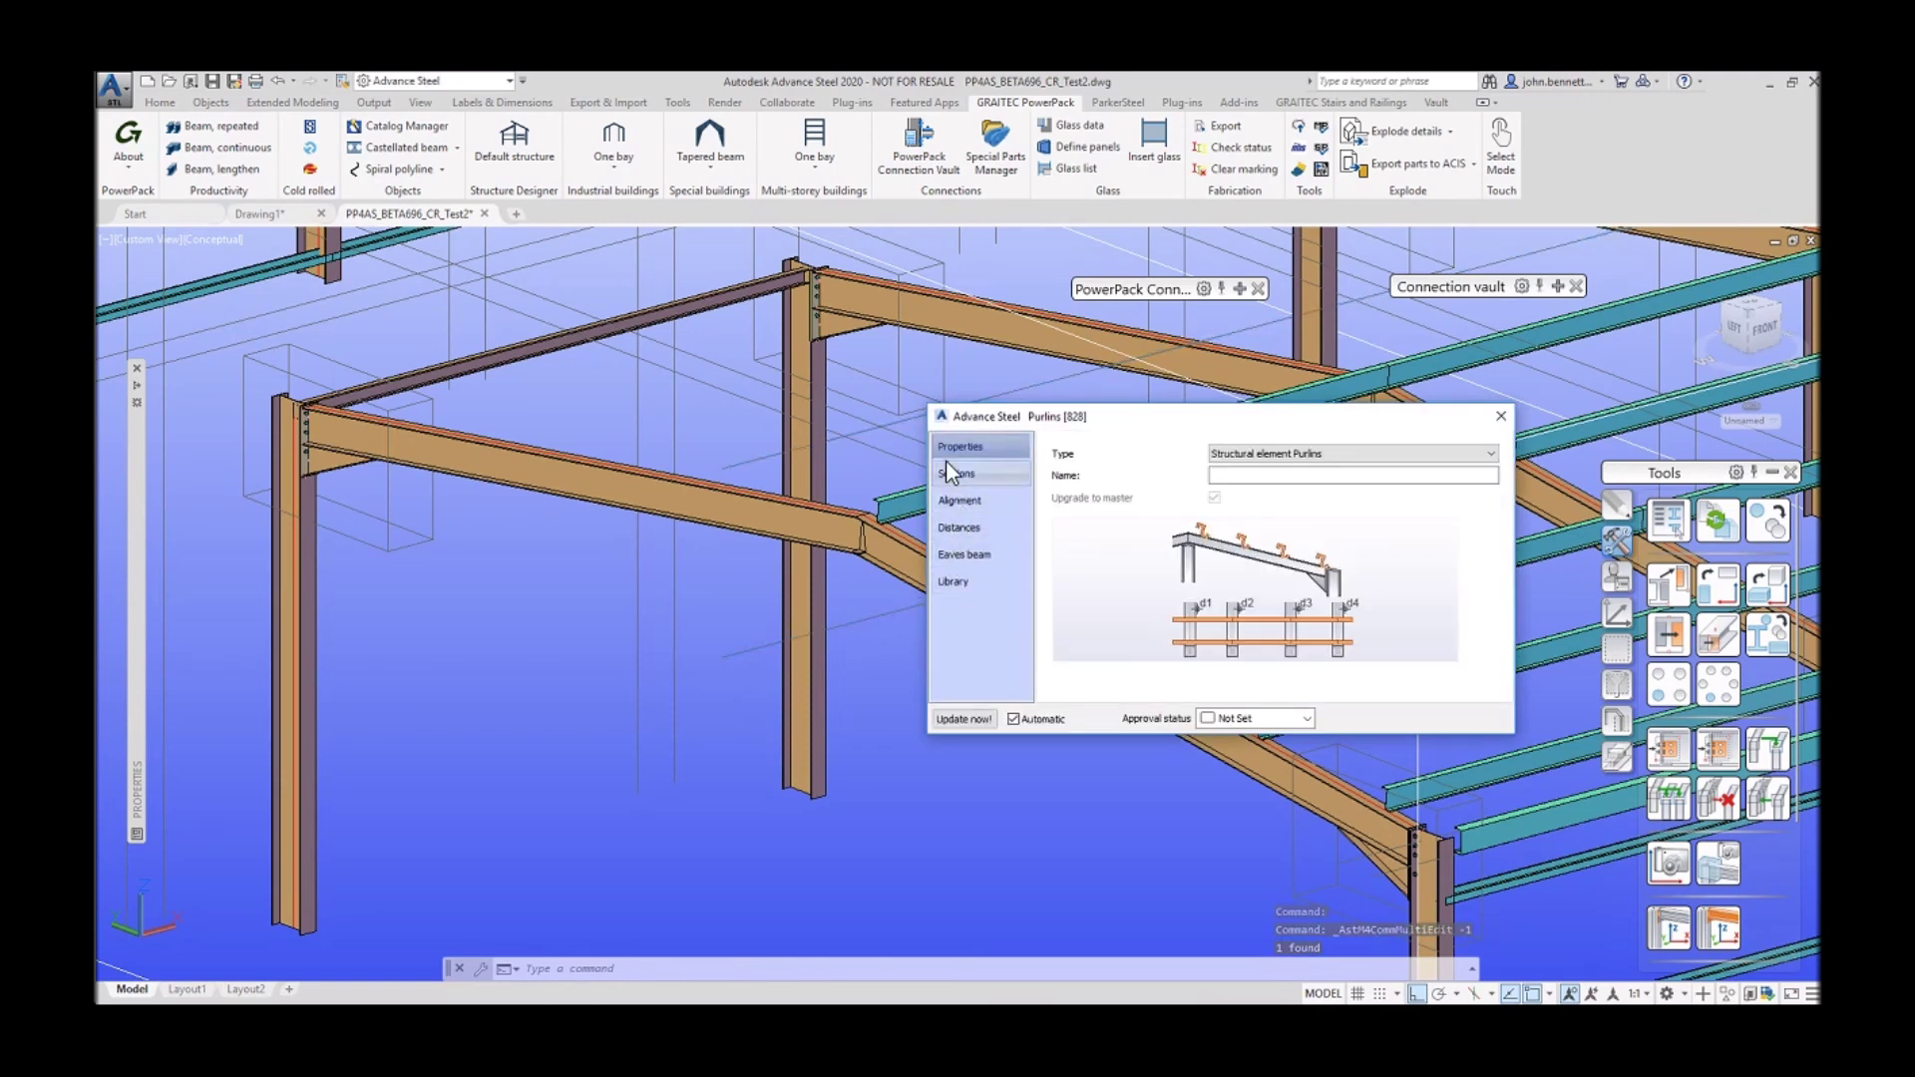
click(987, 477)
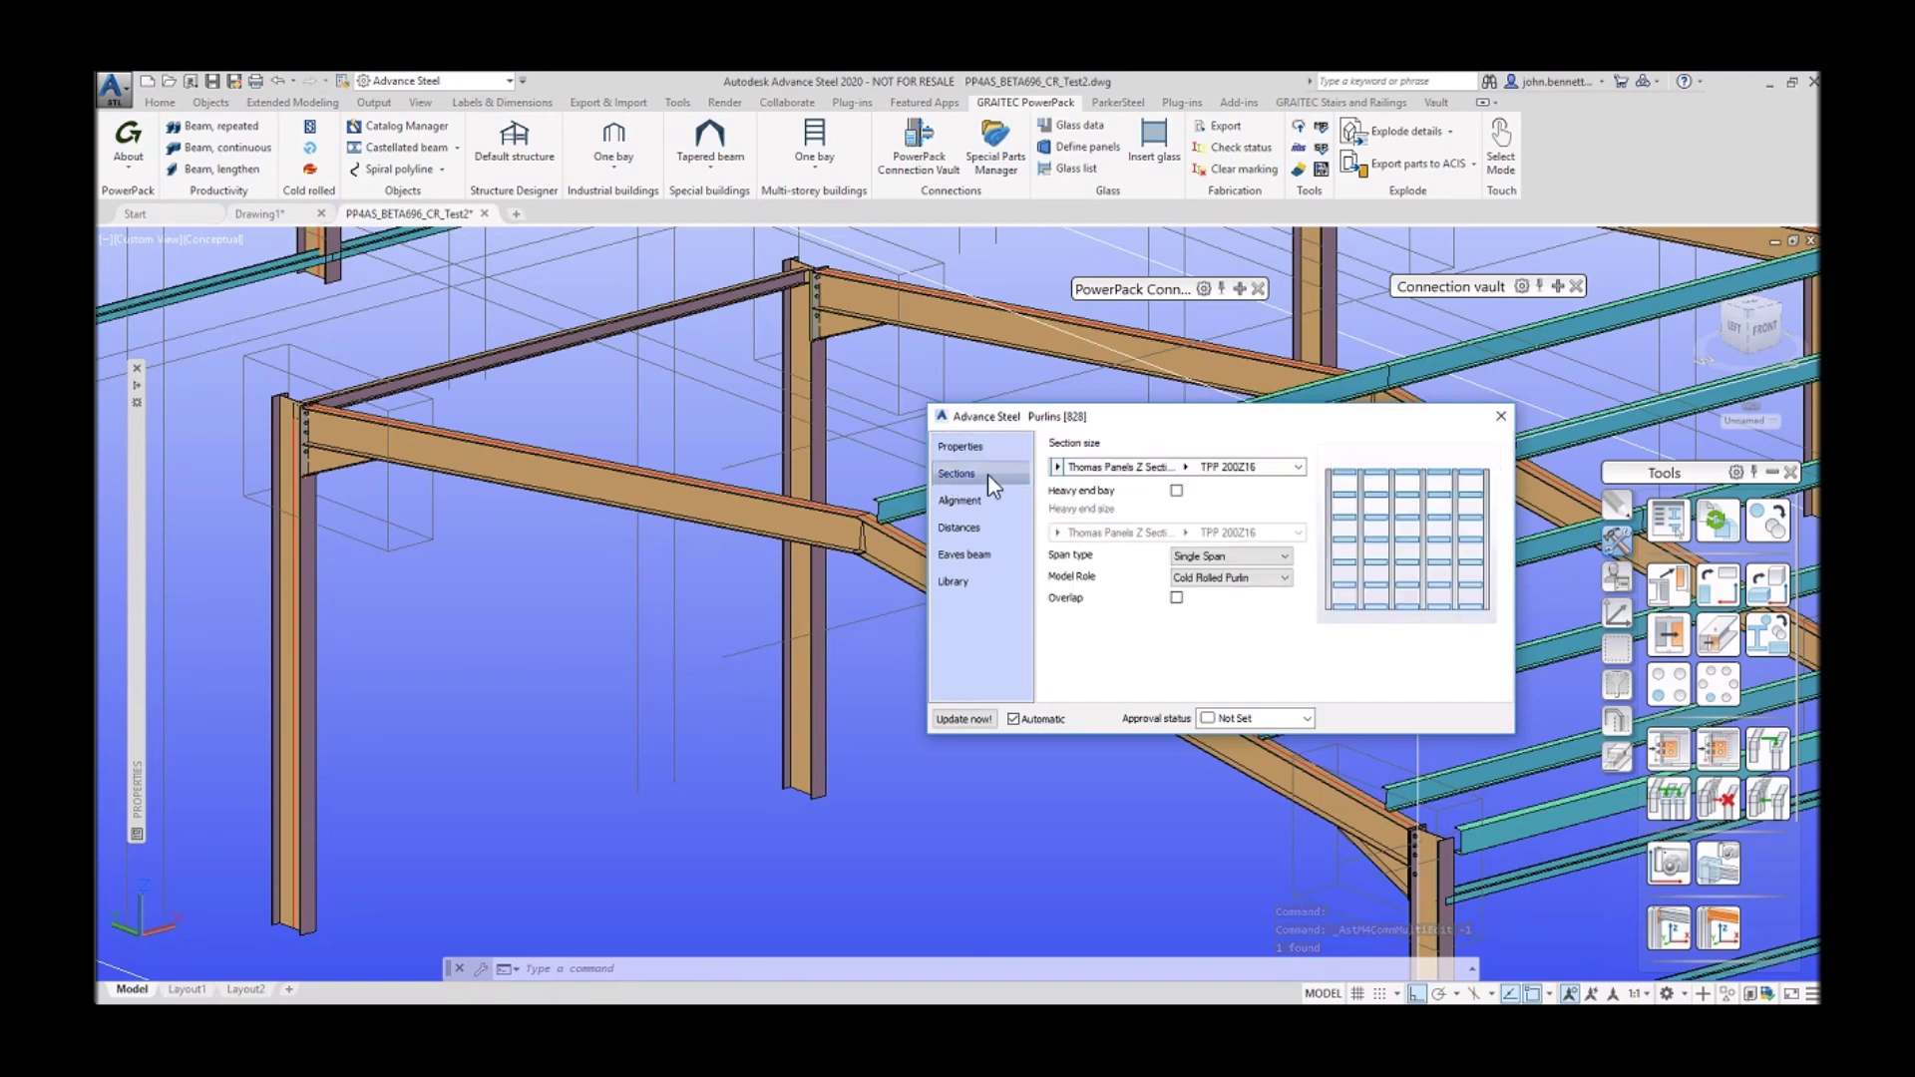
Step: Look through the section groups available for the purlins, including the full list of all groups, and close the purlin properties
click(1057, 467)
scroll(1119, 751, down, 10)
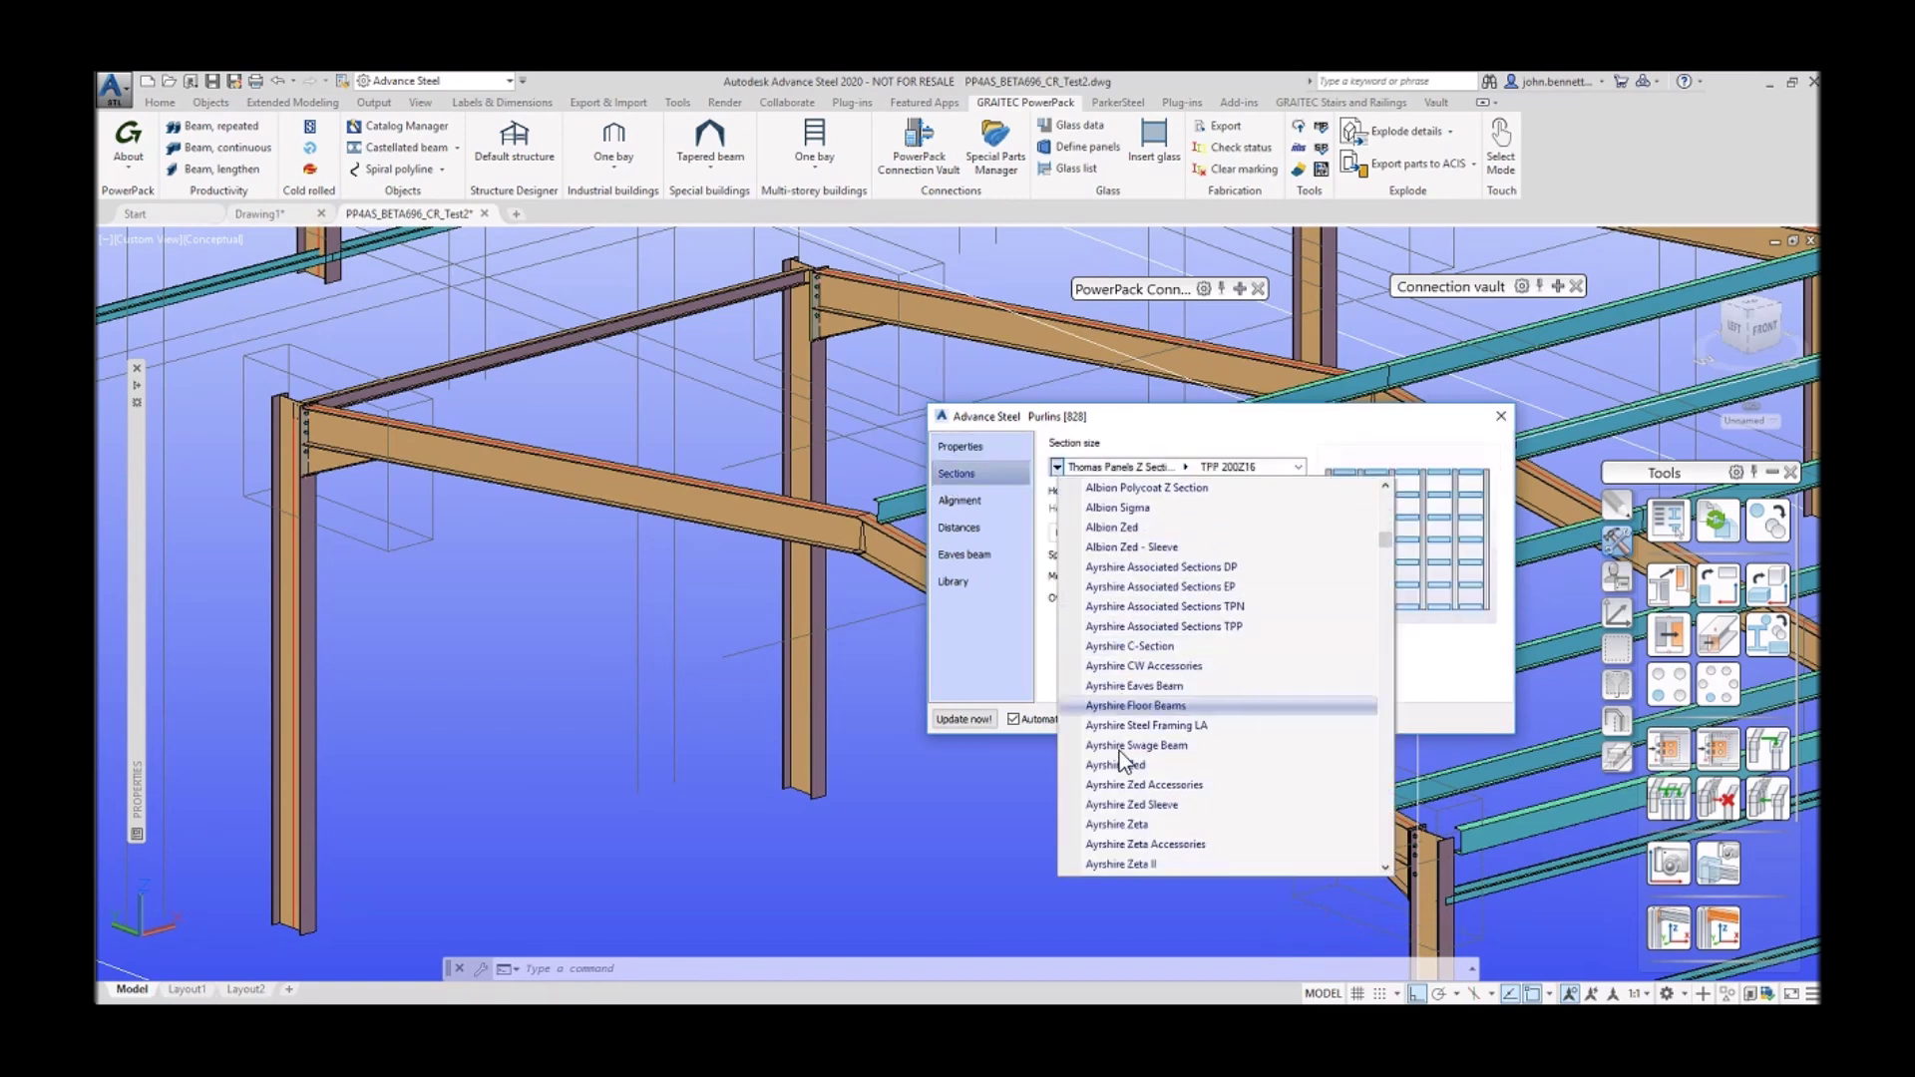
scroll(1146, 804, down, 5)
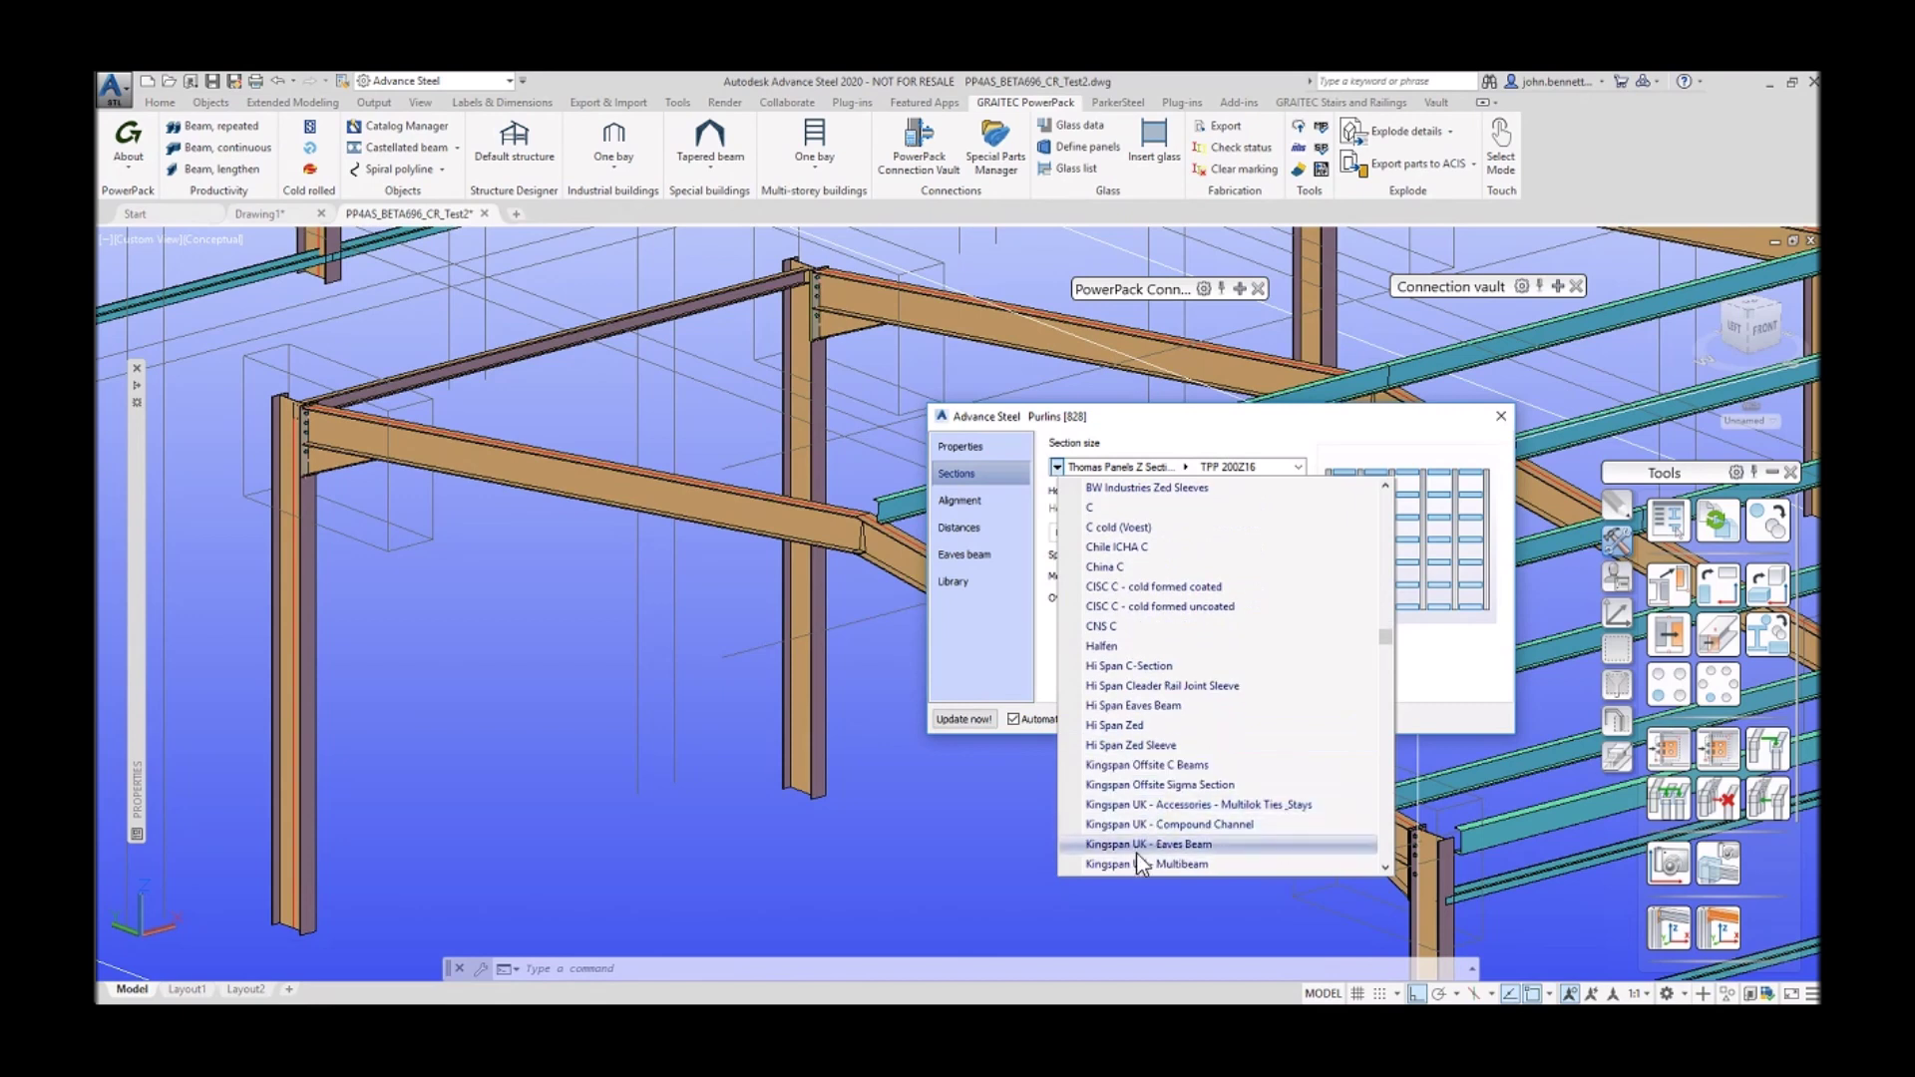
scroll(1144, 836, down, 3)
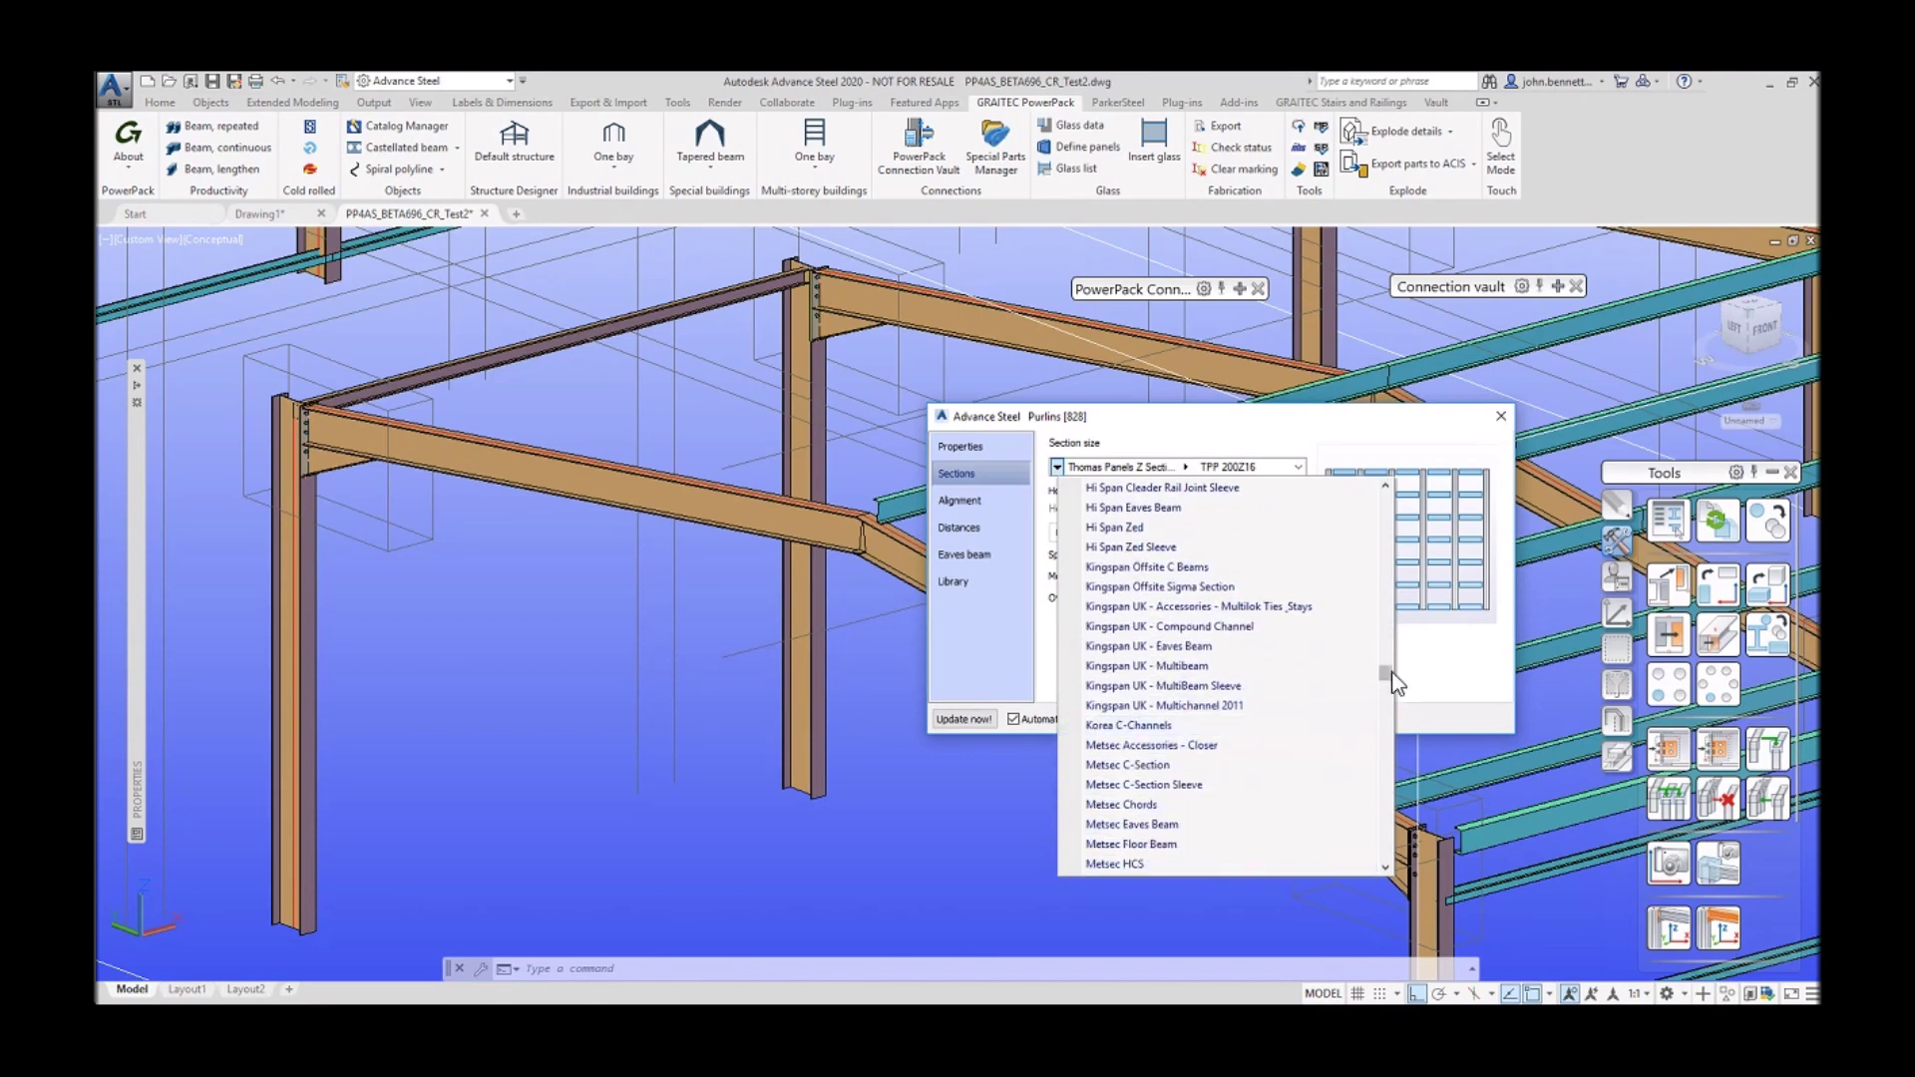
drag(1390, 670, 1377, 862)
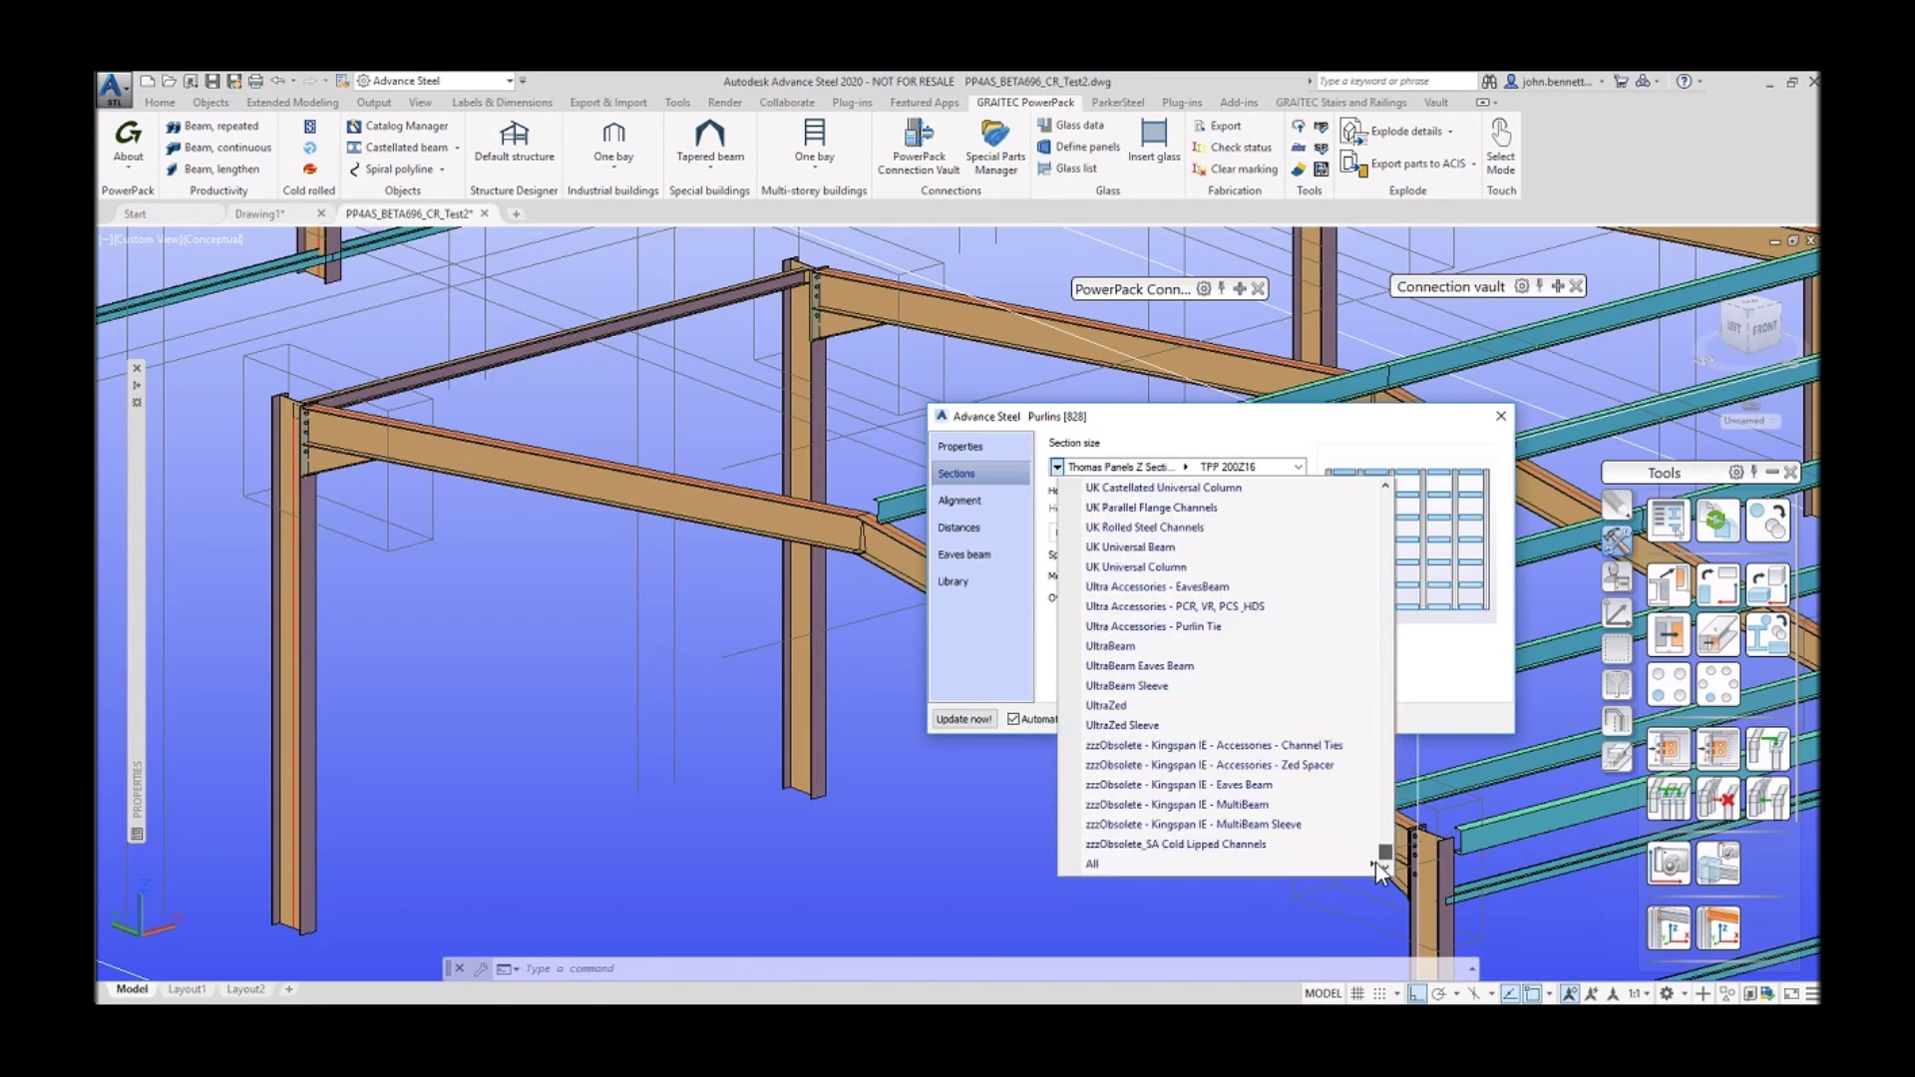
mouse_move(1305, 866)
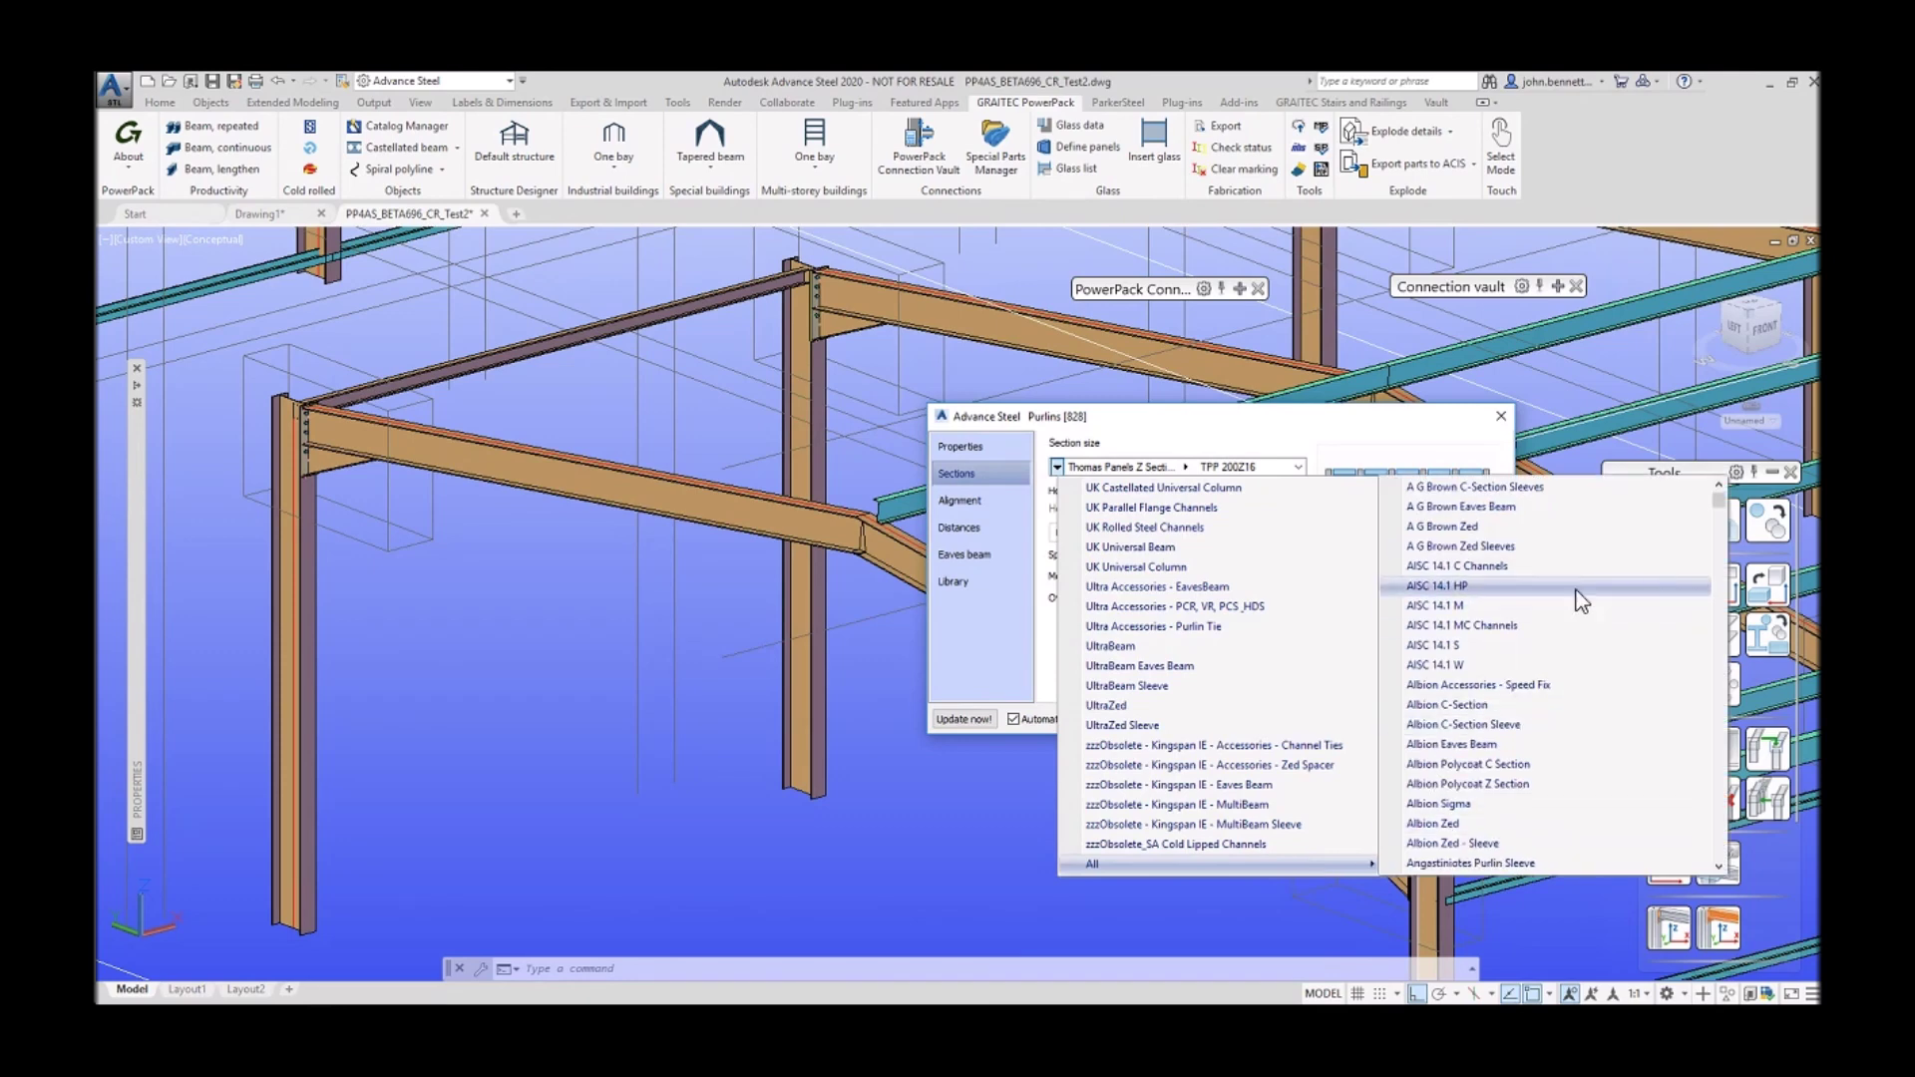
drag(1703, 517, 1700, 777)
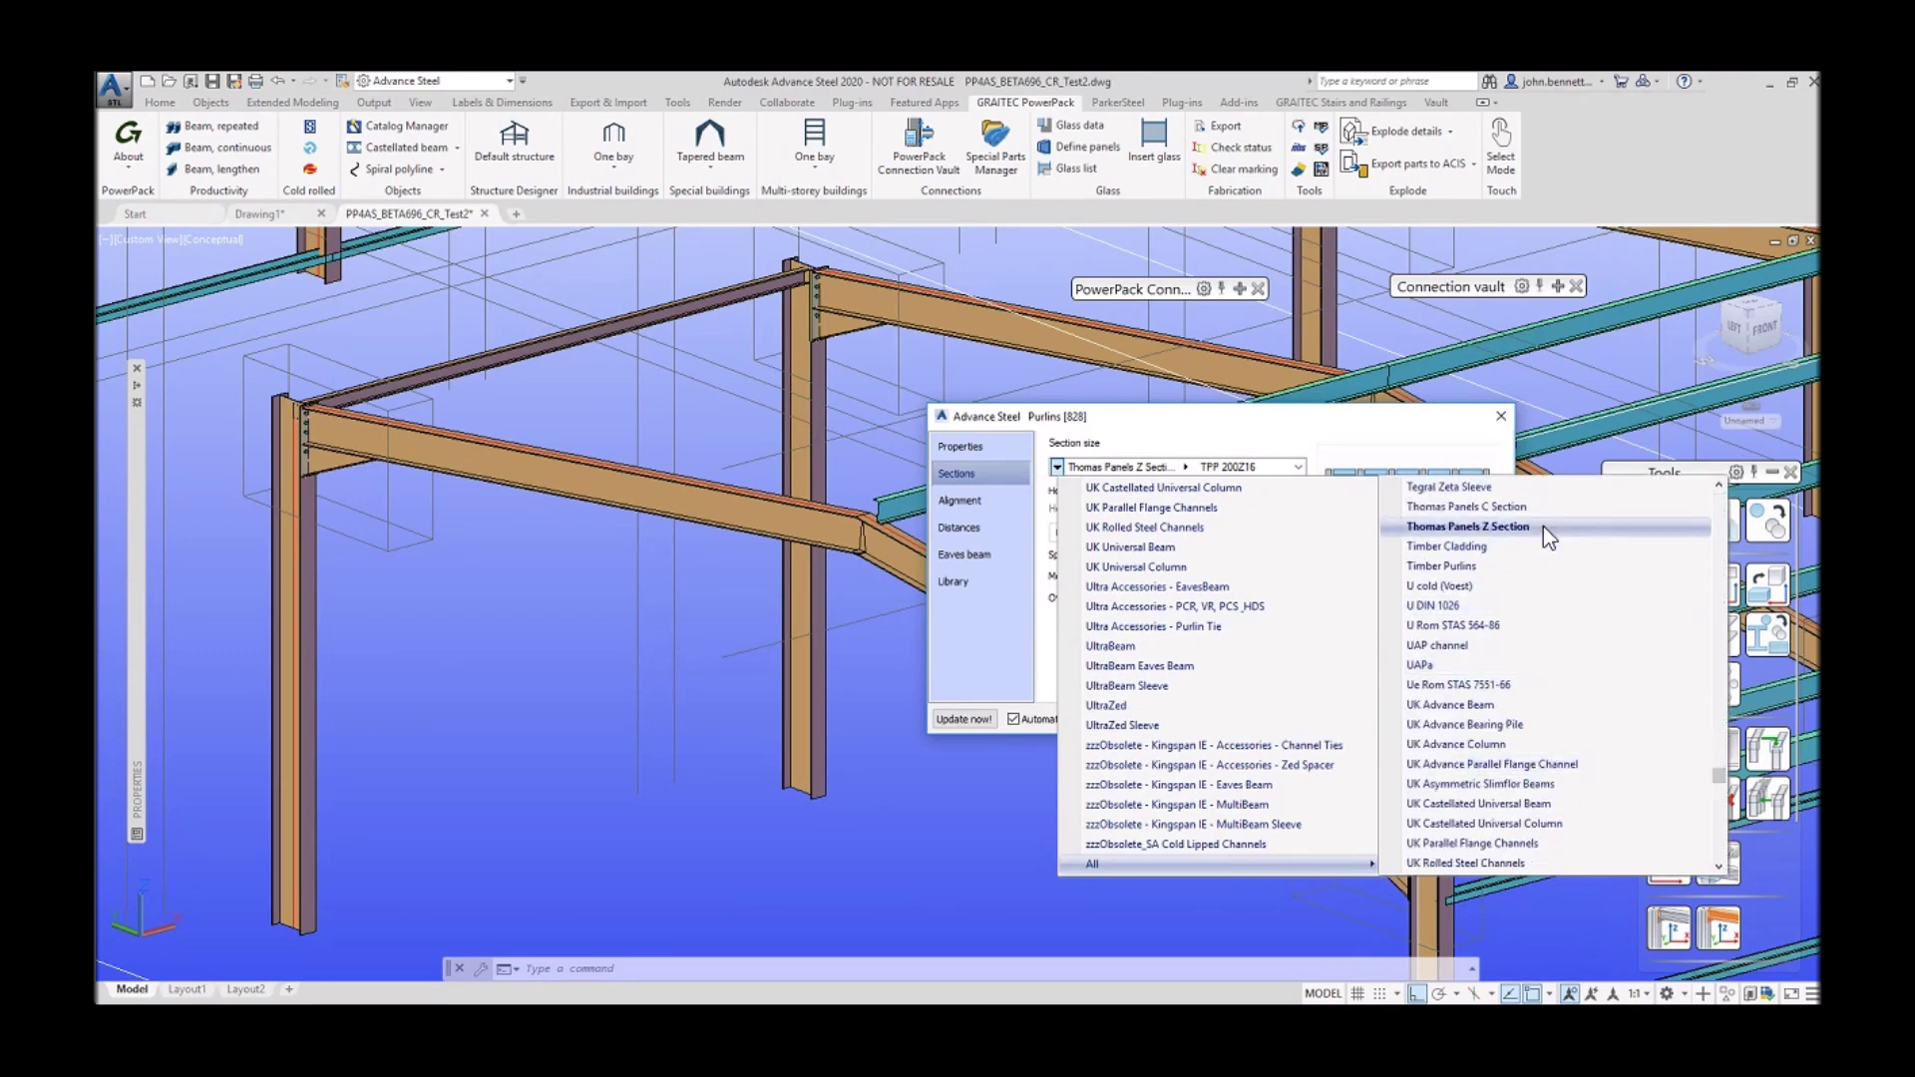
scroll(1508, 518, up, 3)
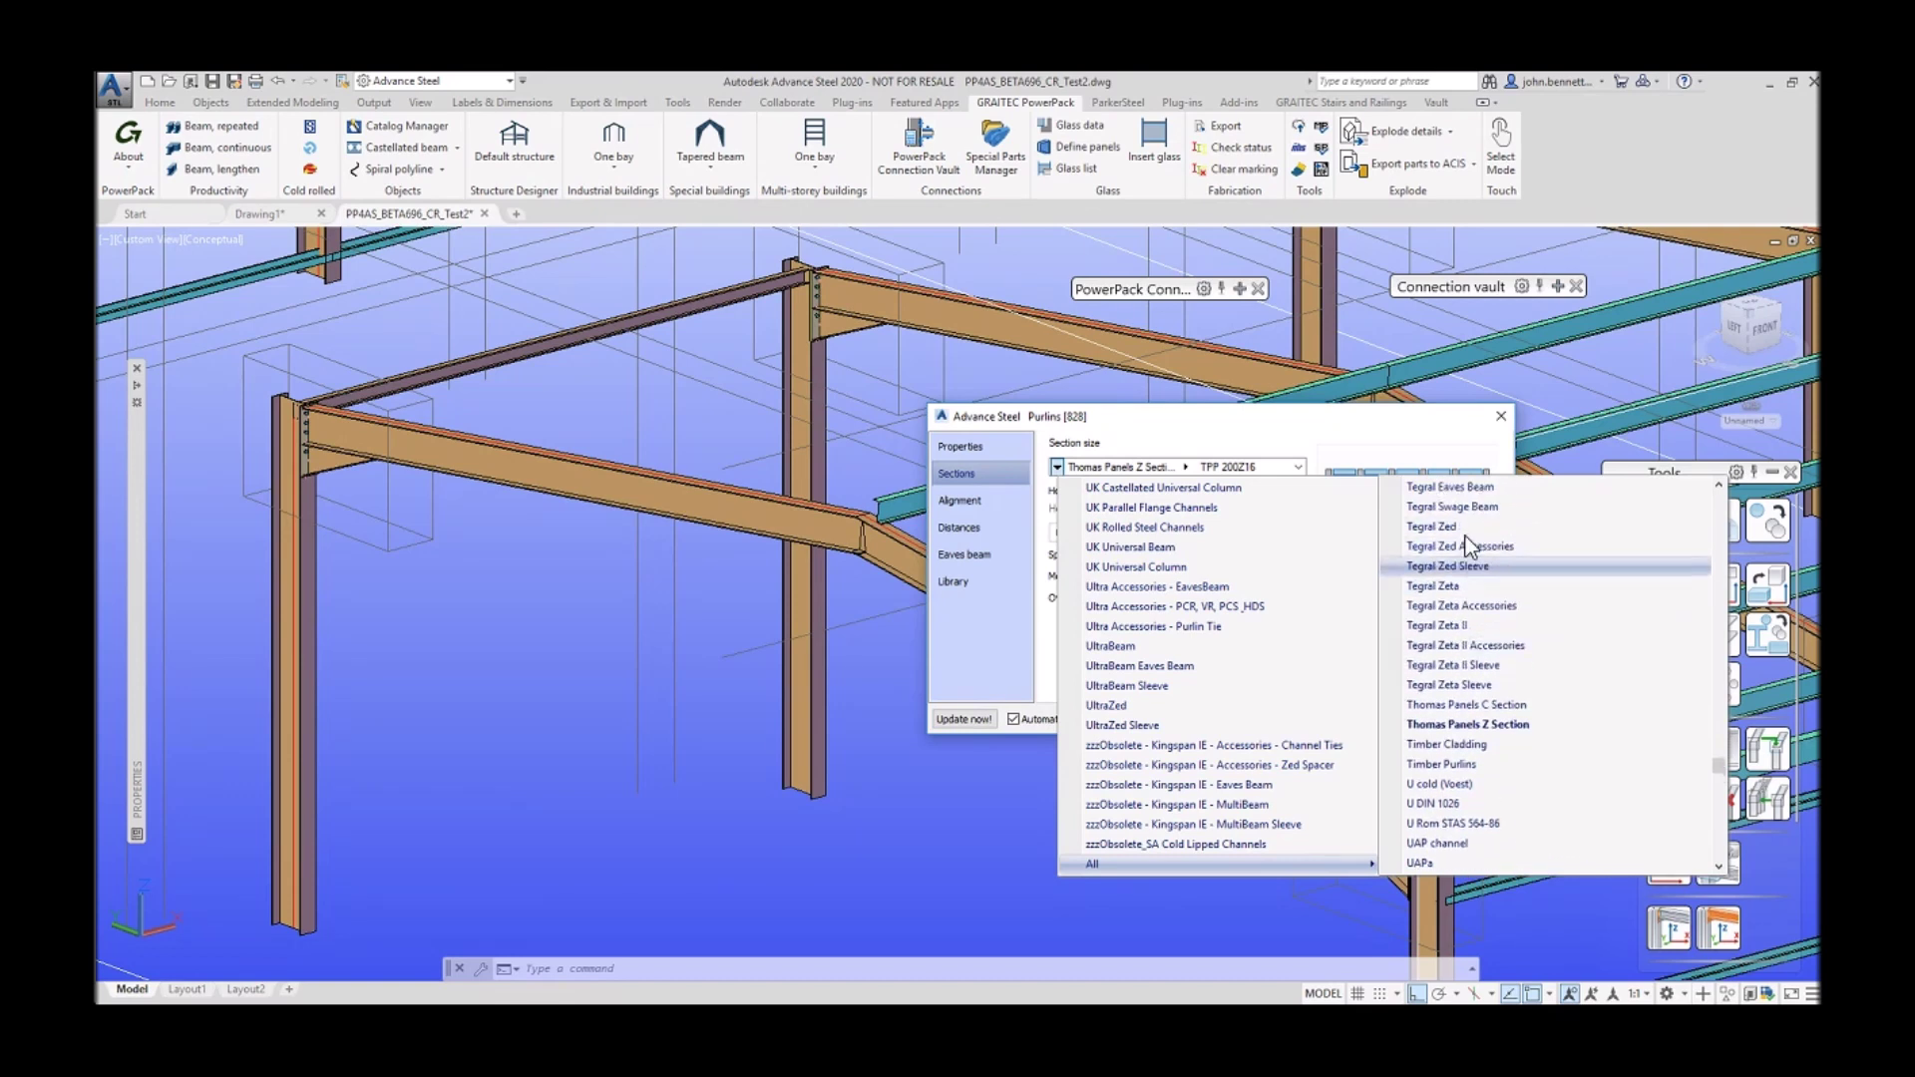
scroll(1472, 536, up, 4)
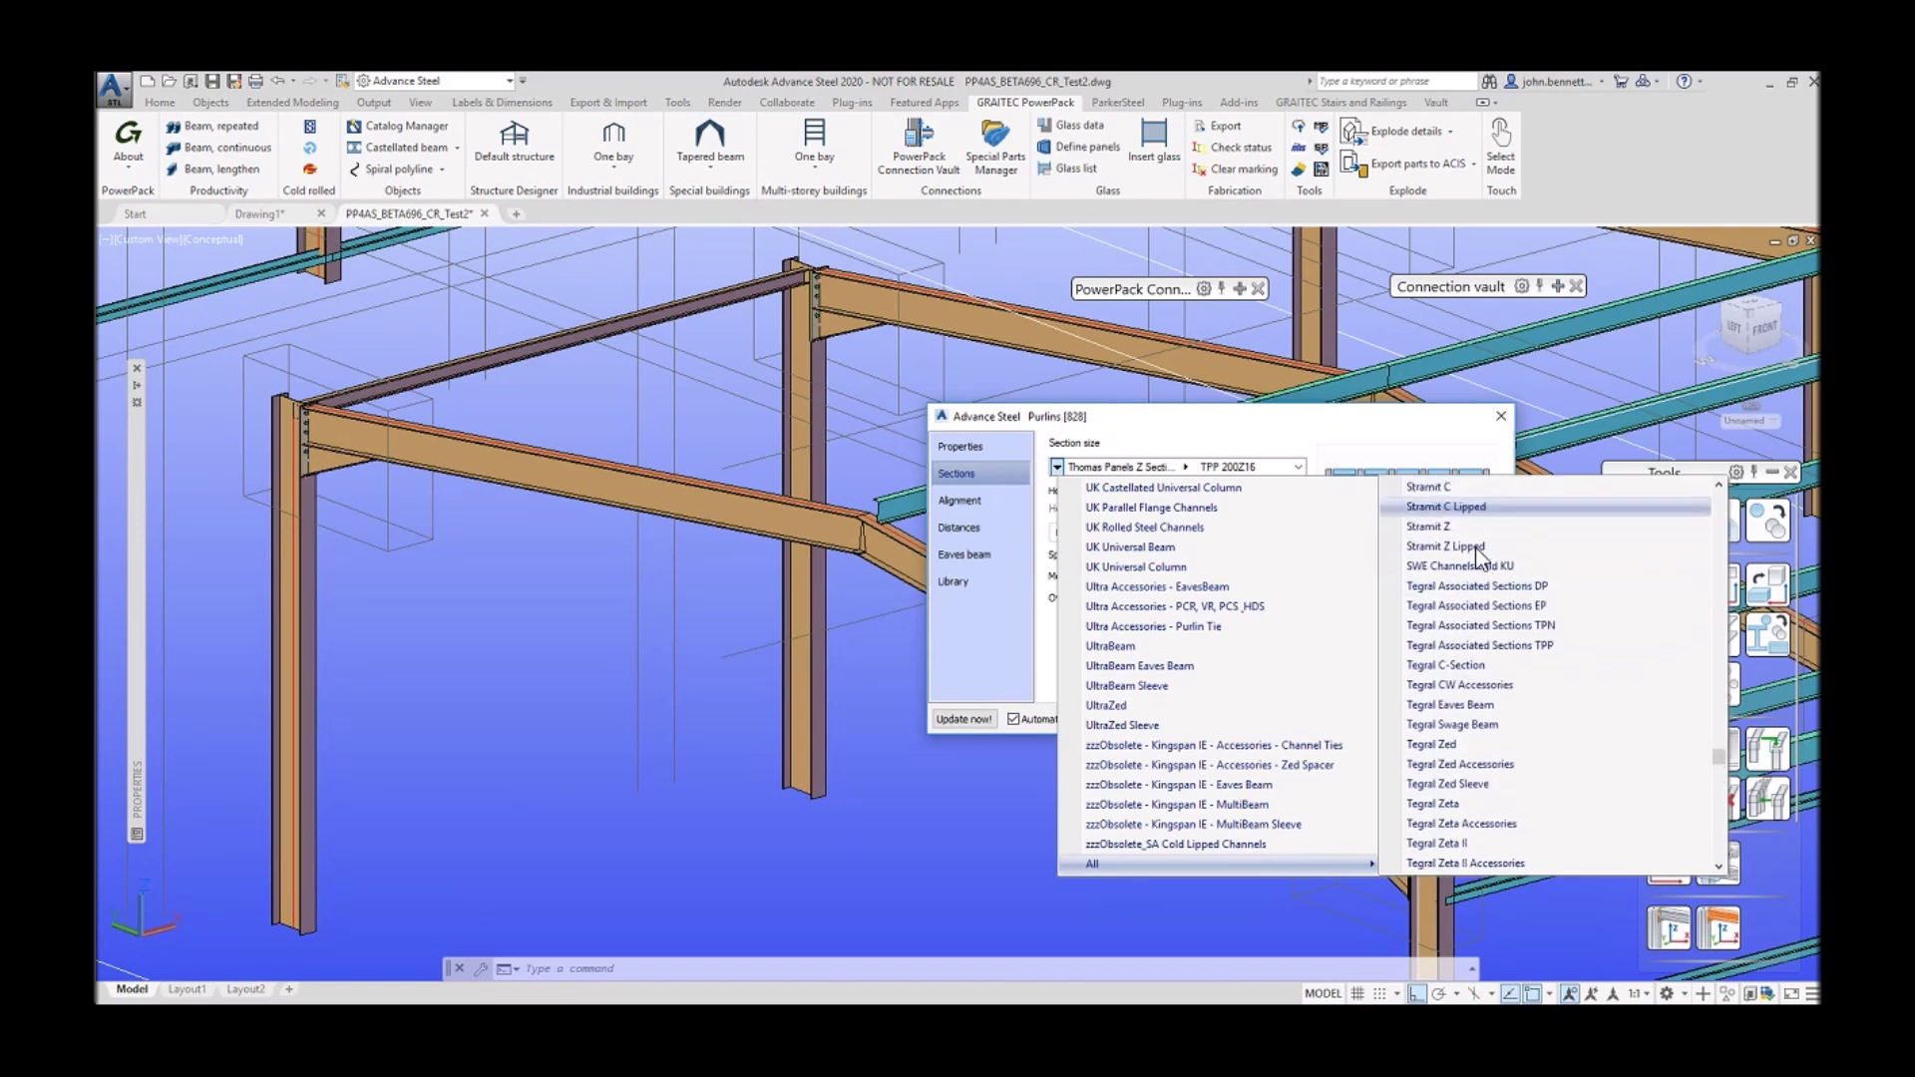
scroll(1476, 544, up, 4)
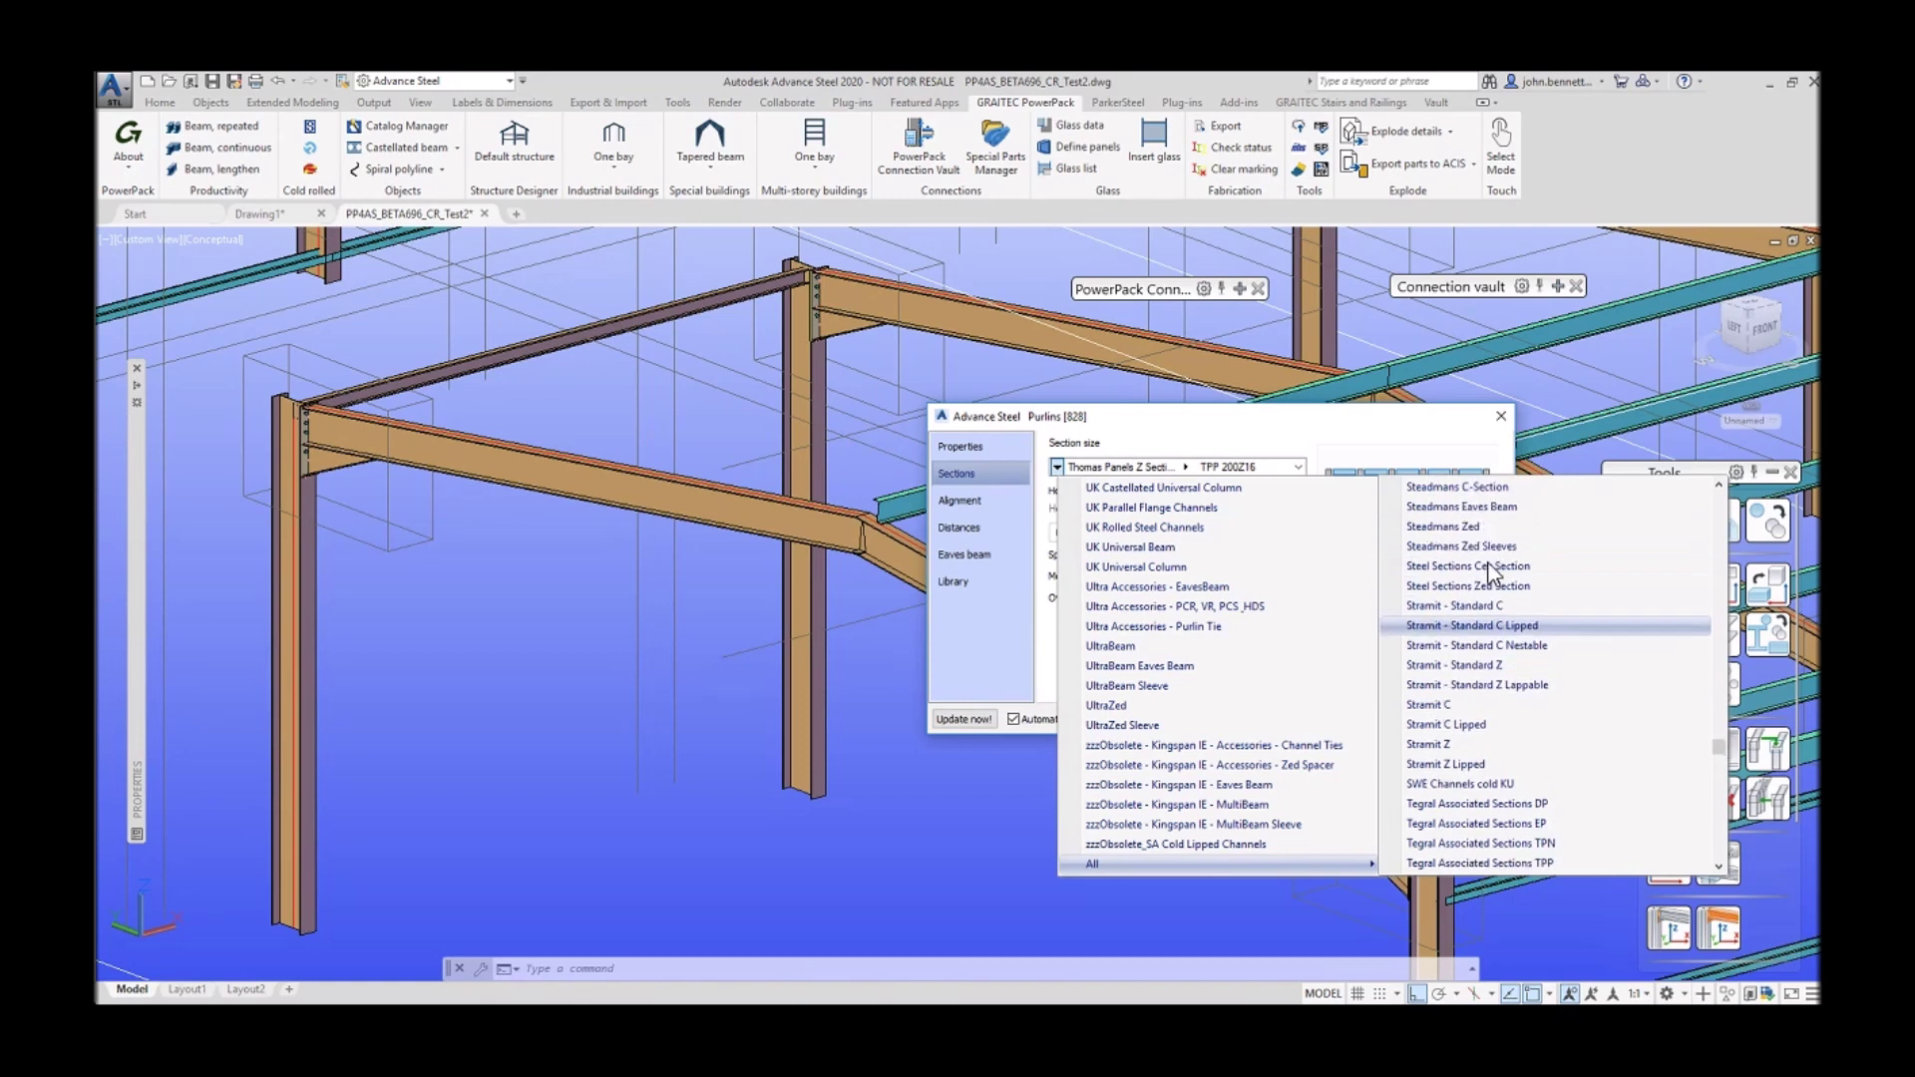
scroll(1462, 571, up, 1)
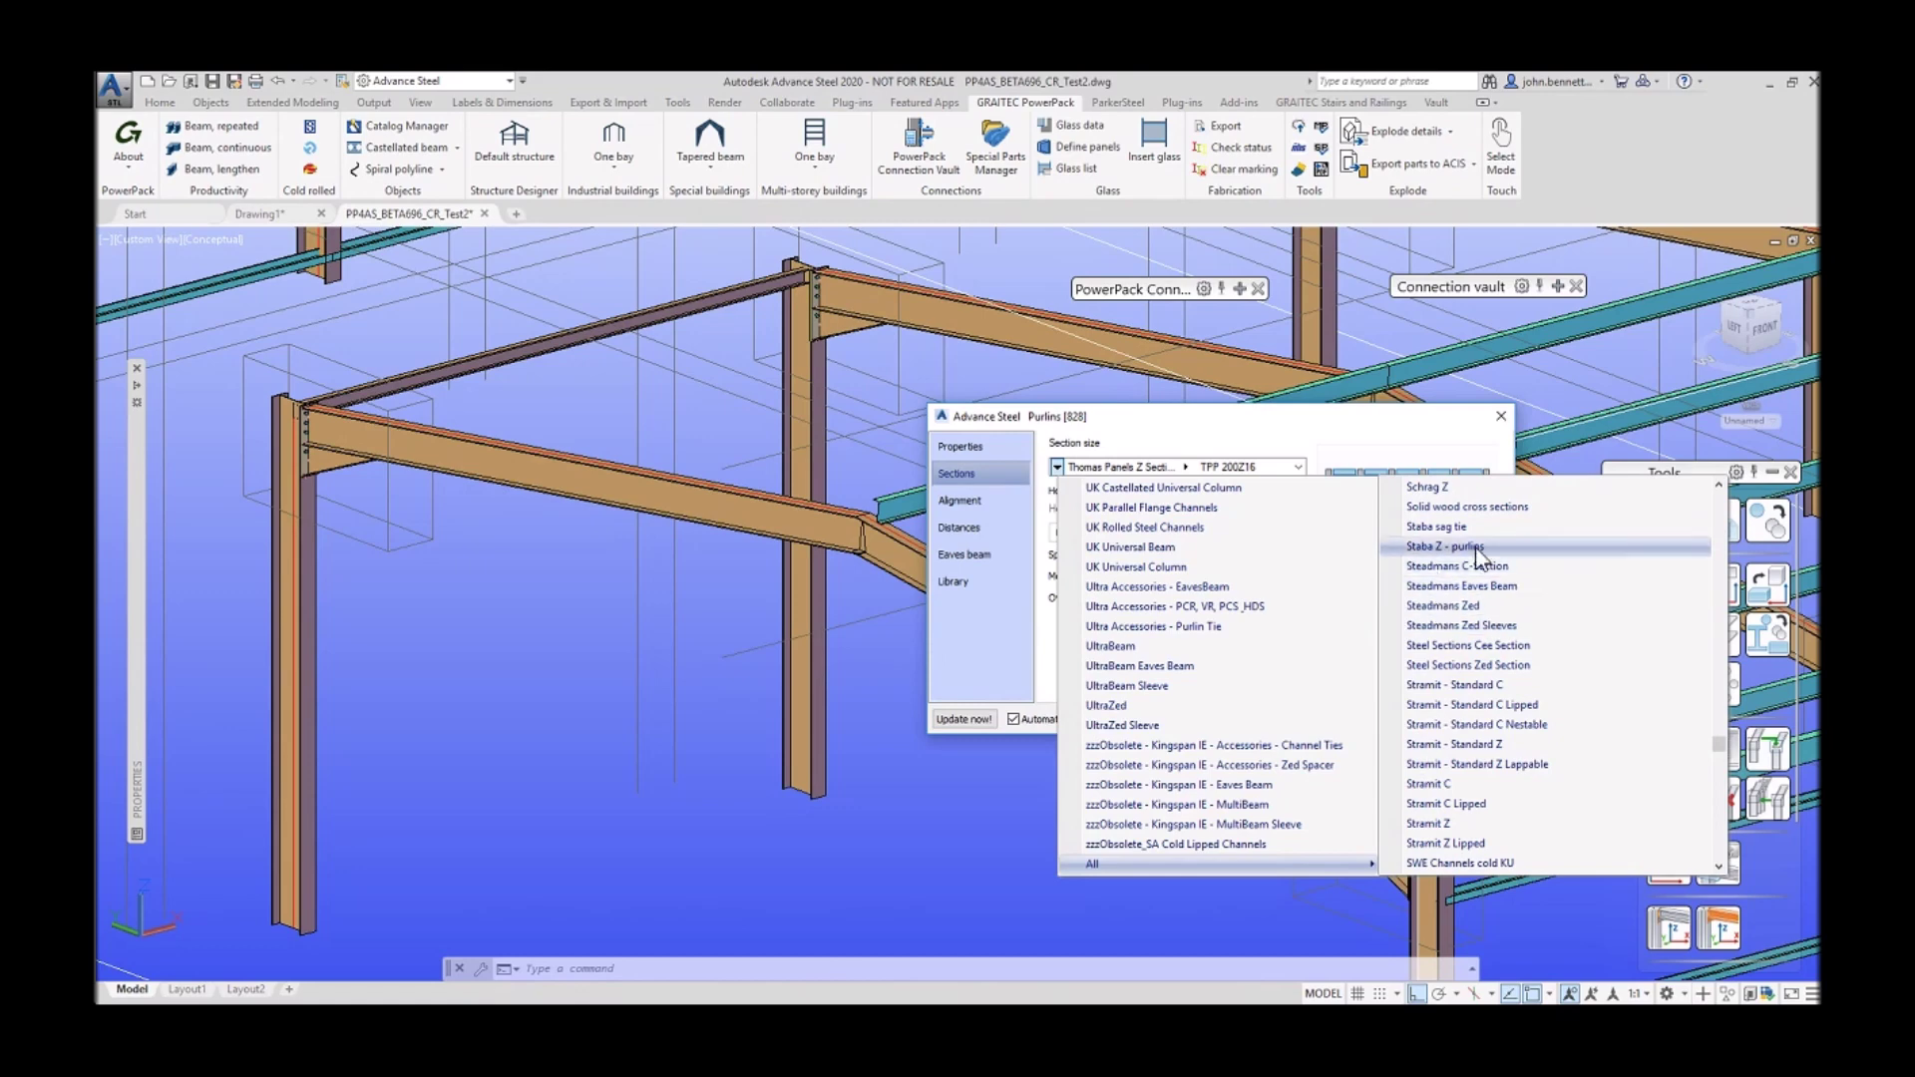
click(1704, 471)
click(1508, 422)
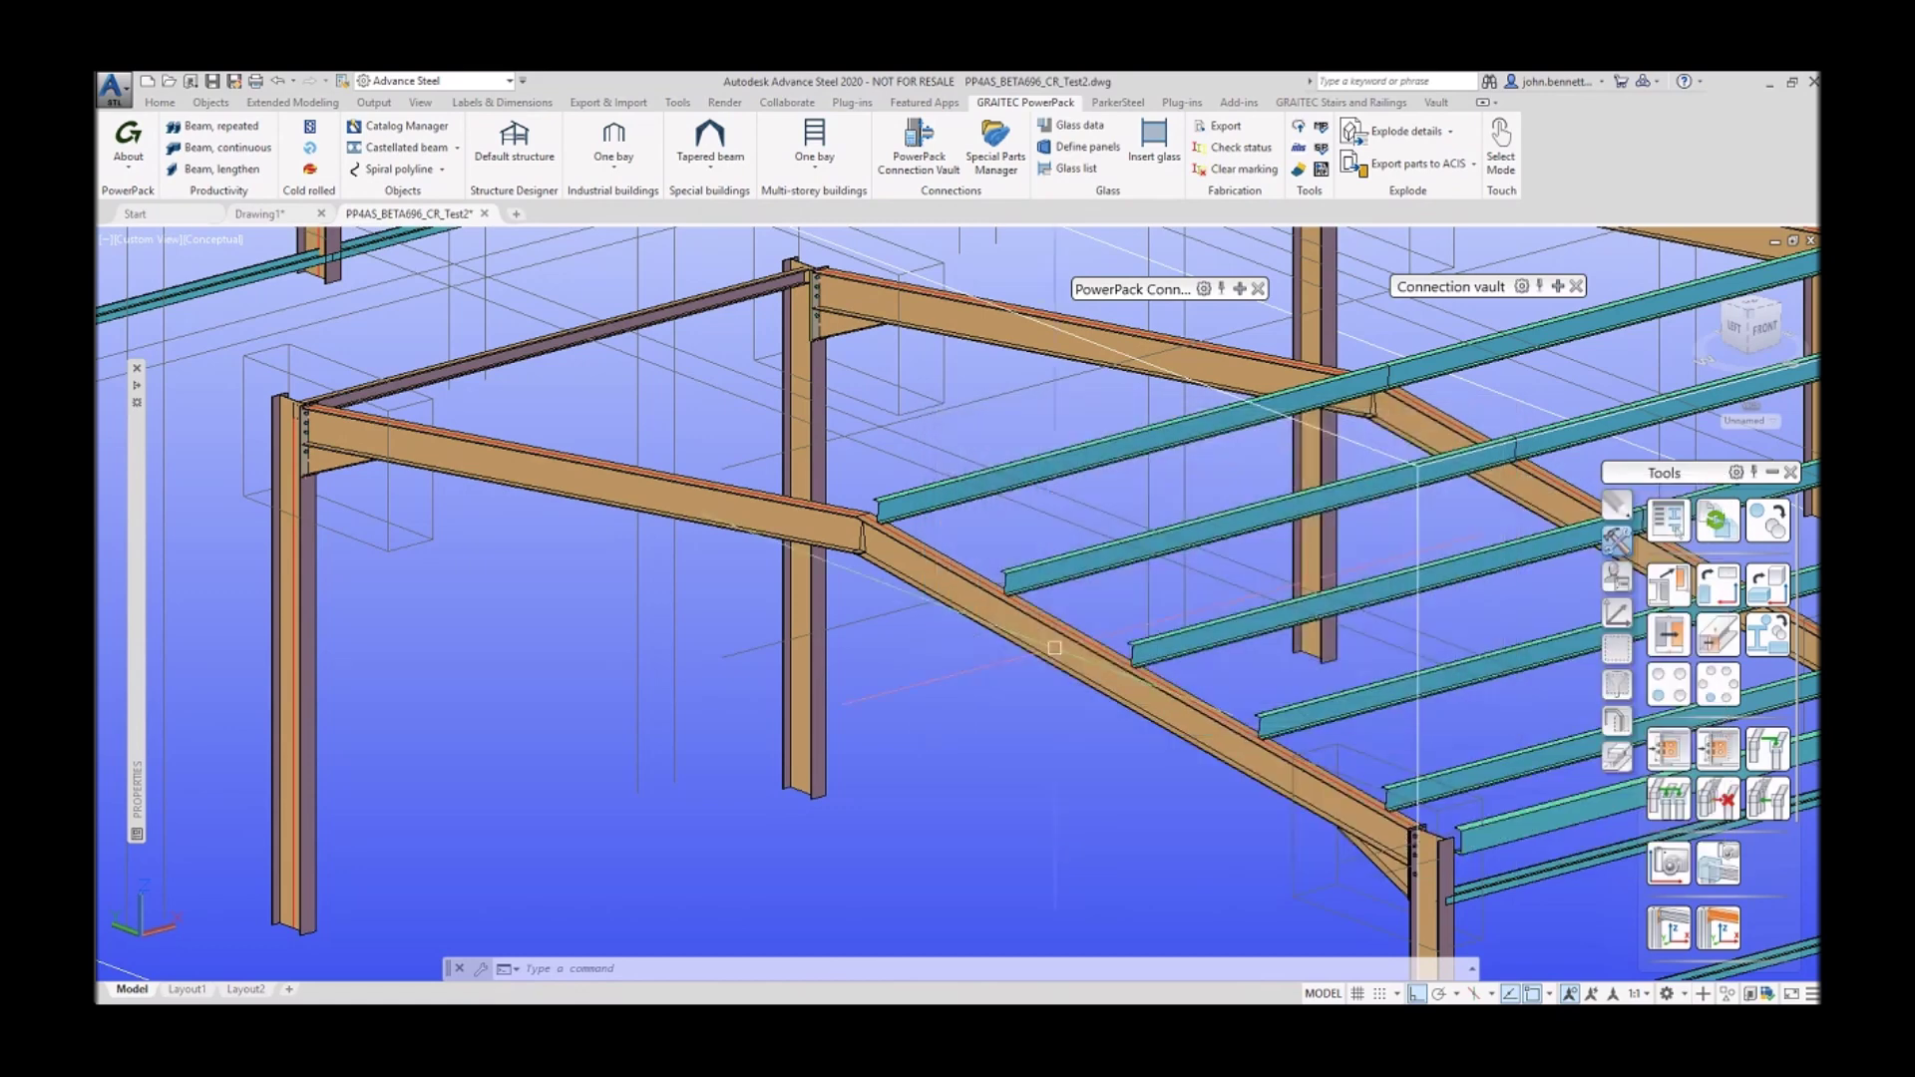
Step: Reopen the PowerPack Connection Vault and display its Cold rolled connections
scroll(1054, 663, down, 3)
middle_drag(1038, 665, 750, 604)
drag(748, 603, 718, 555)
key(Escape)
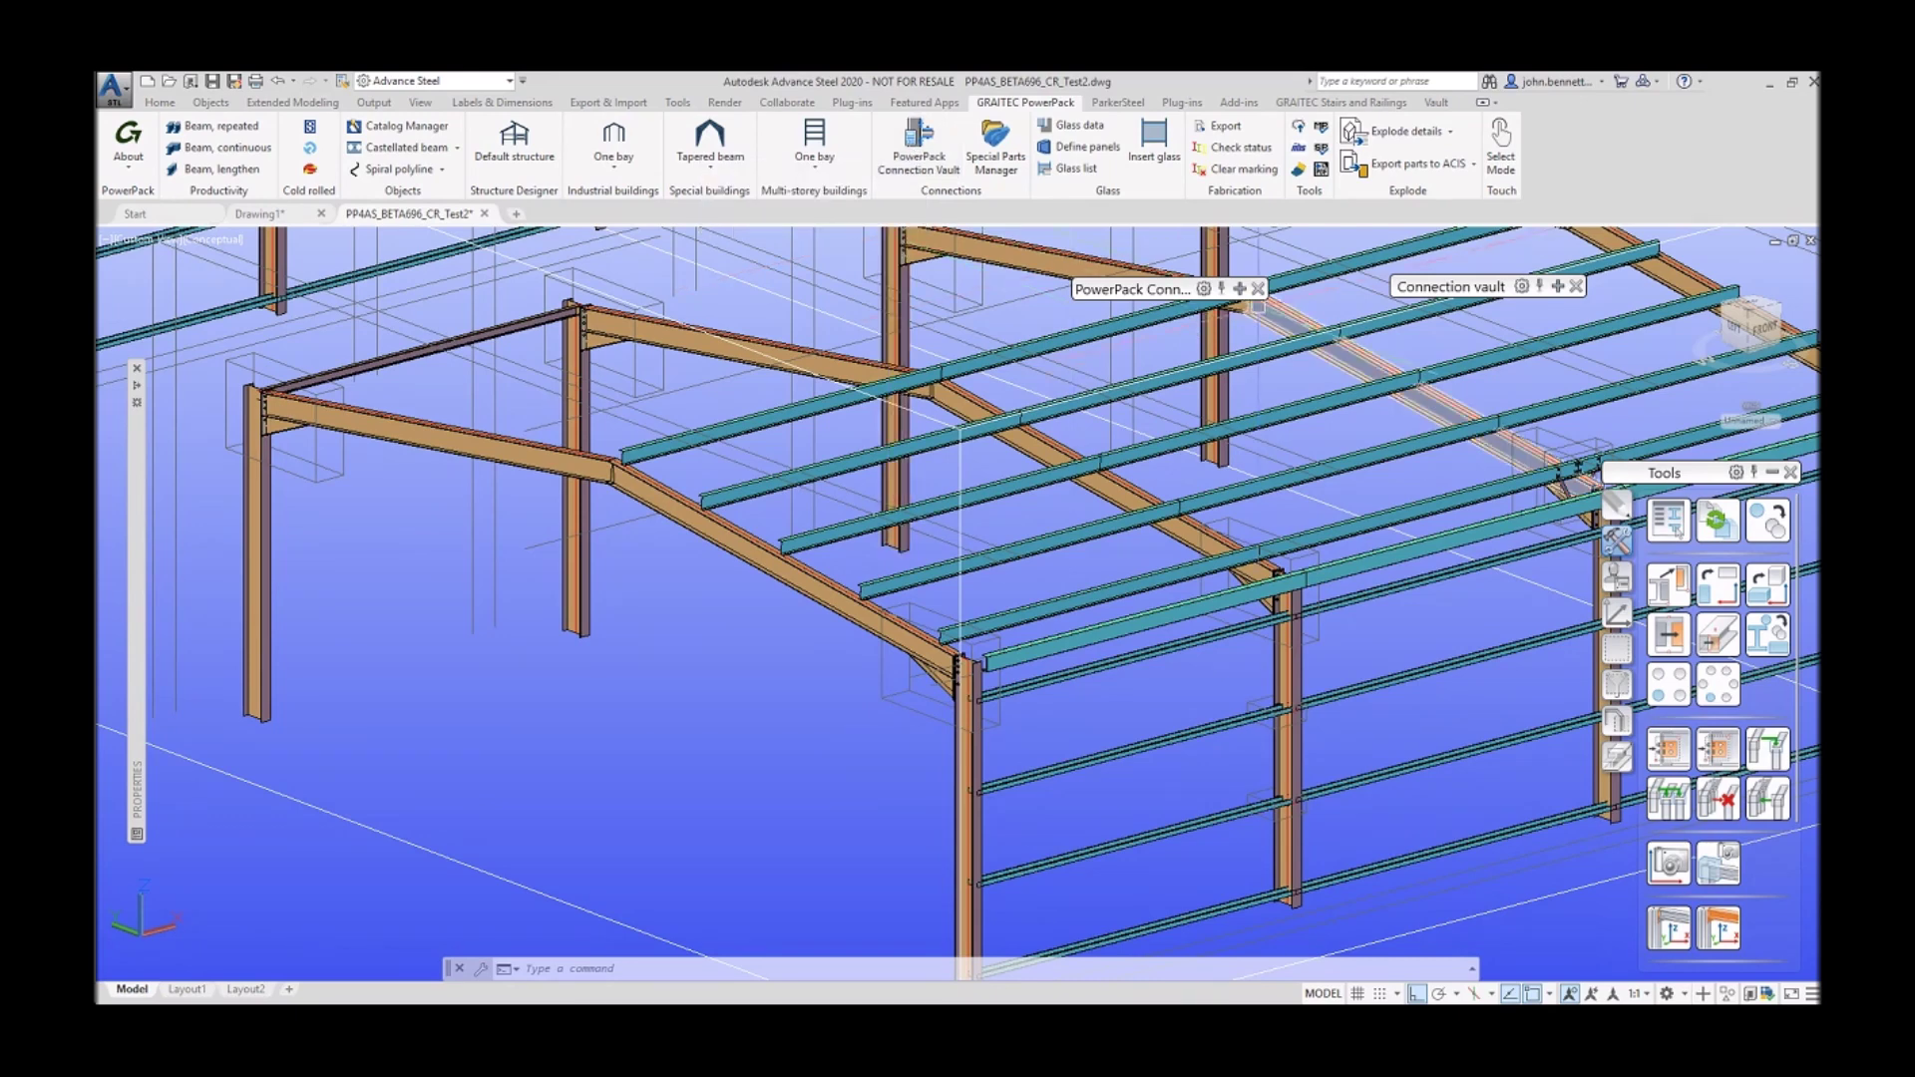
click(1258, 288)
click(913, 150)
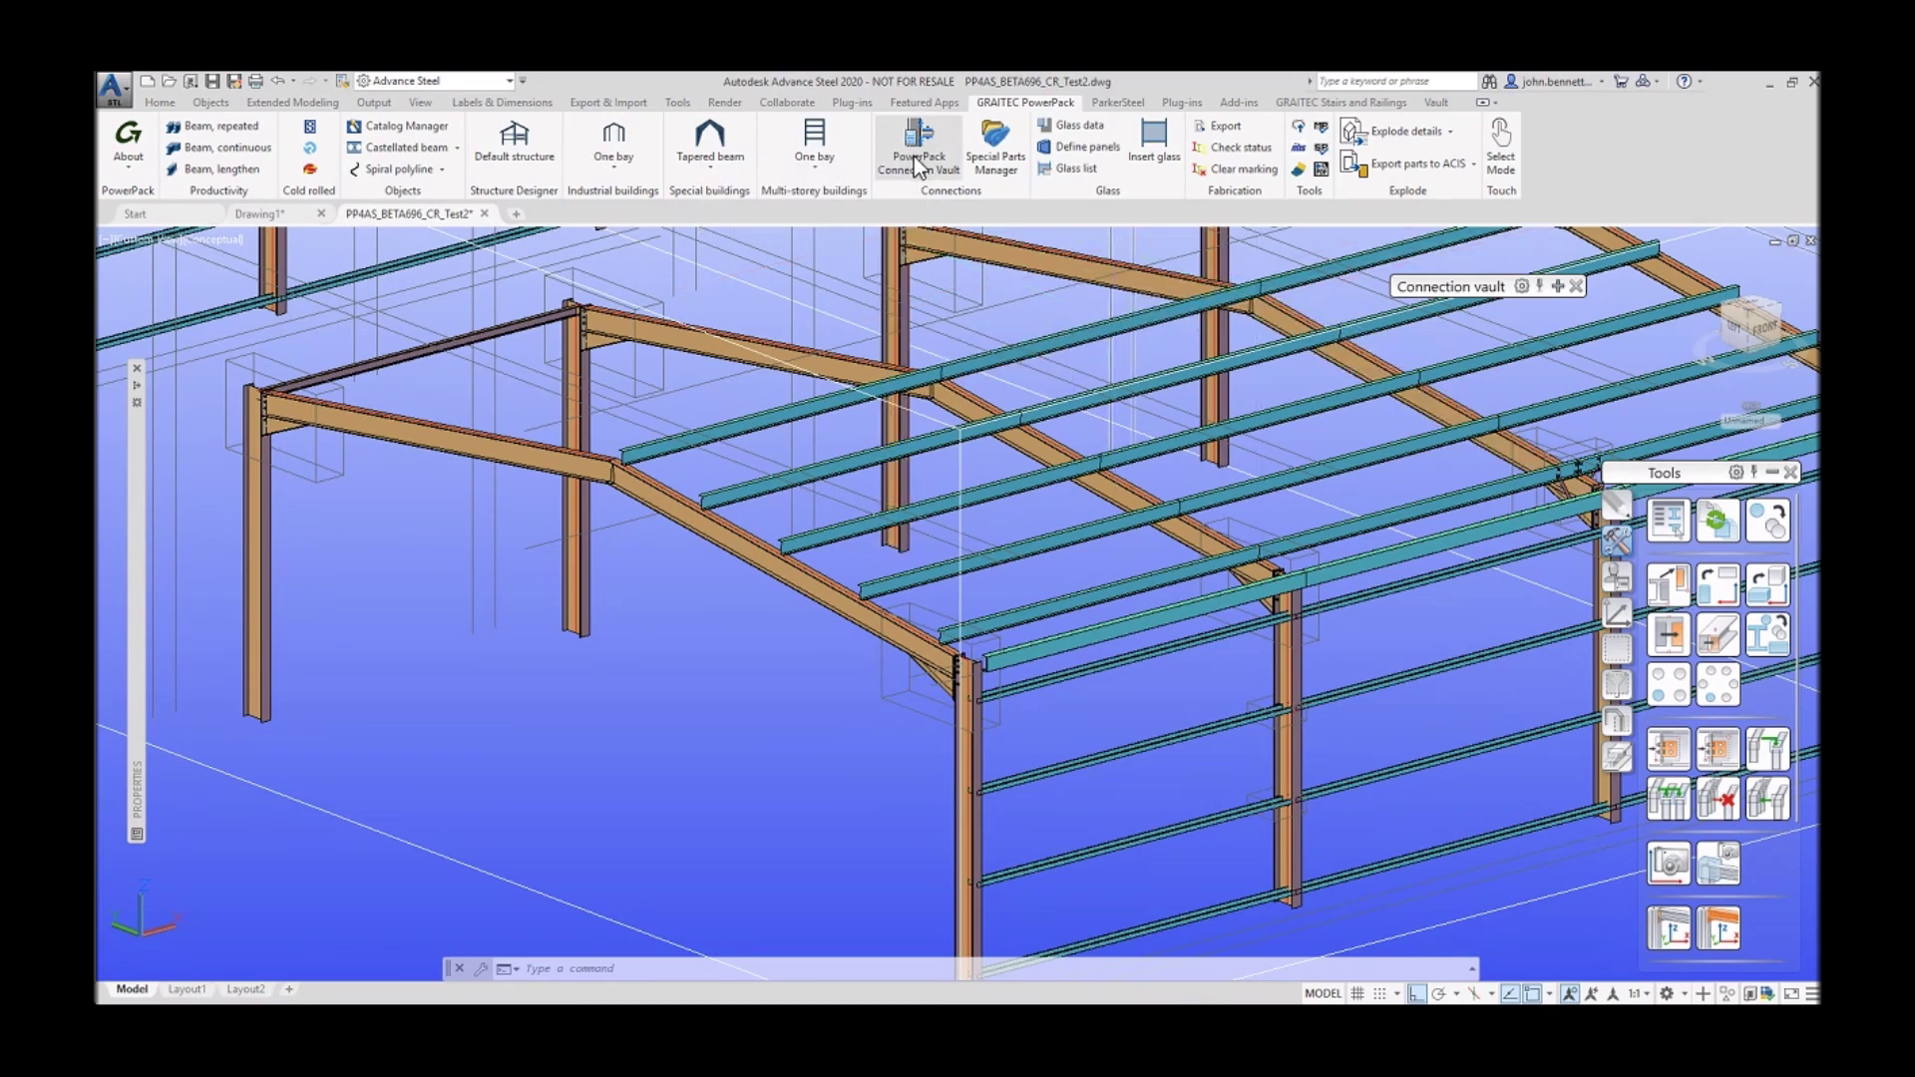
mouse_move(1222, 294)
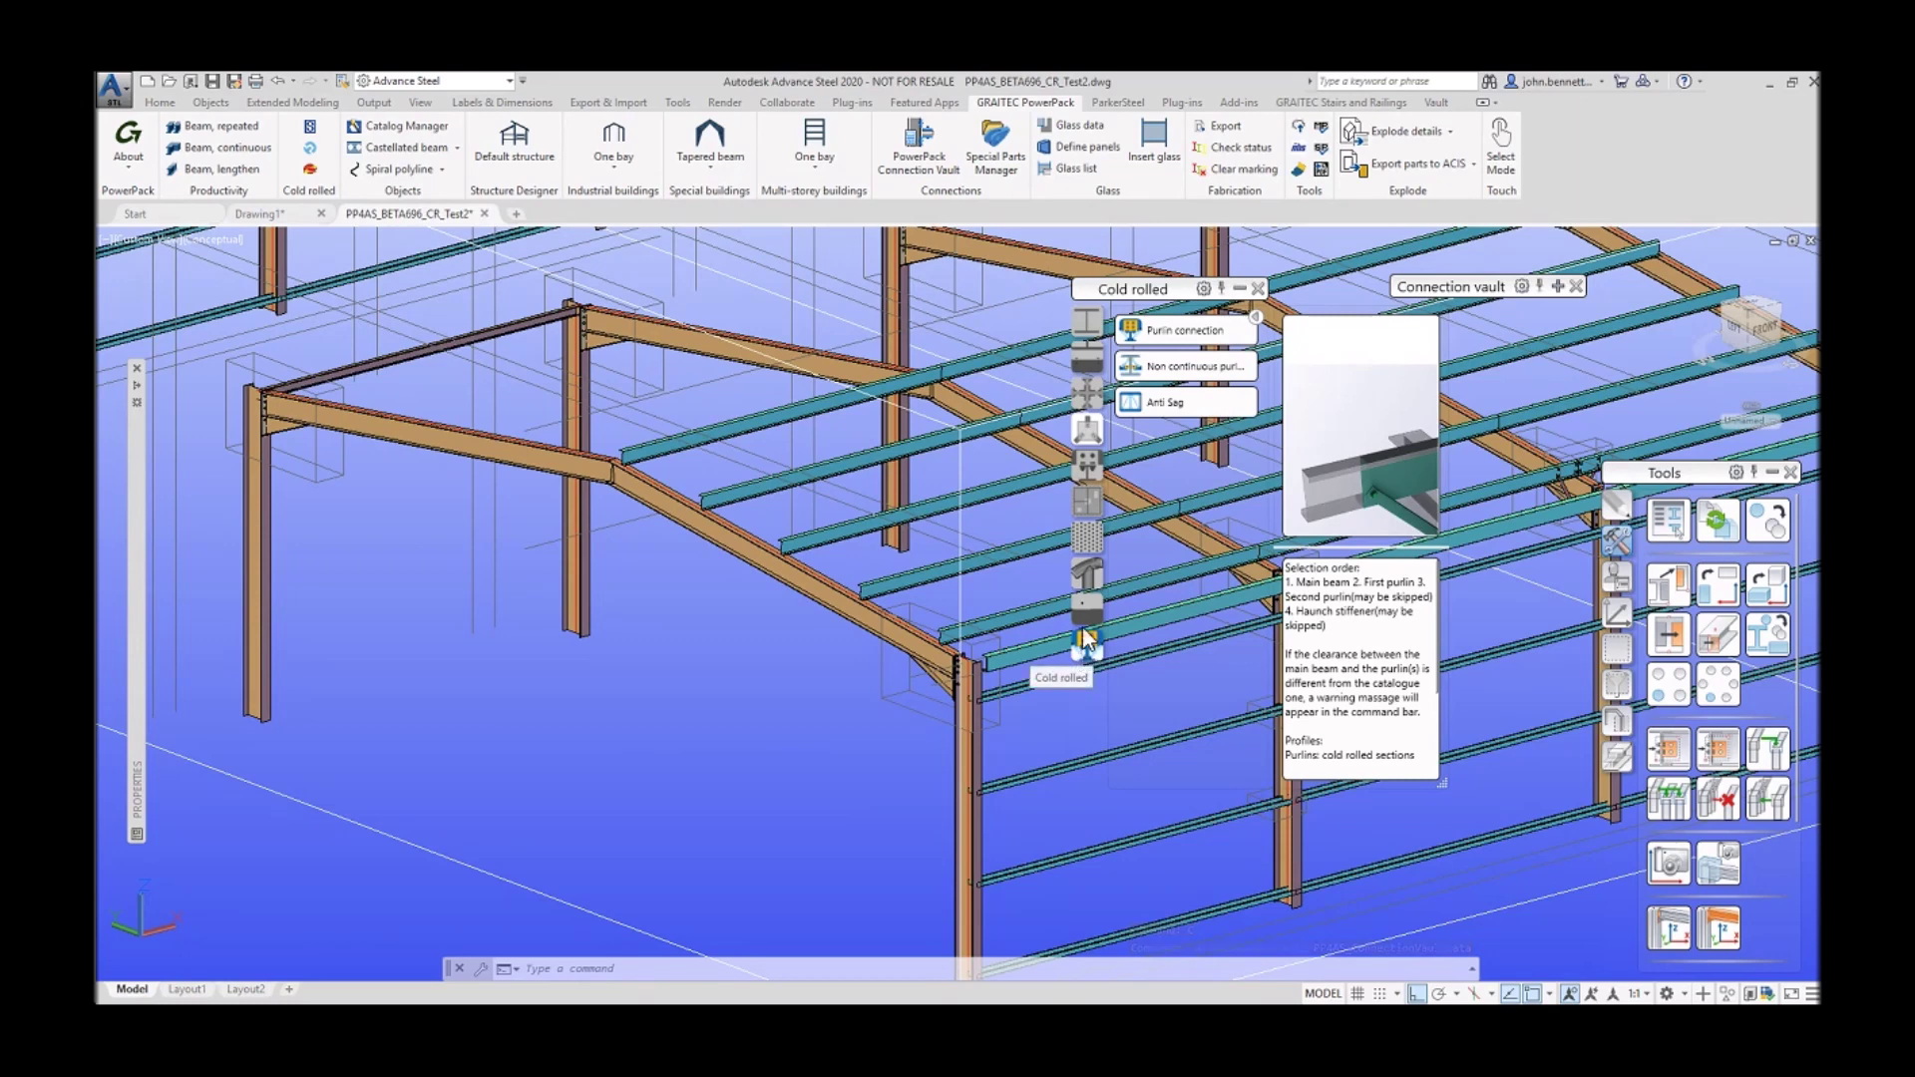
click(1087, 614)
click(1086, 646)
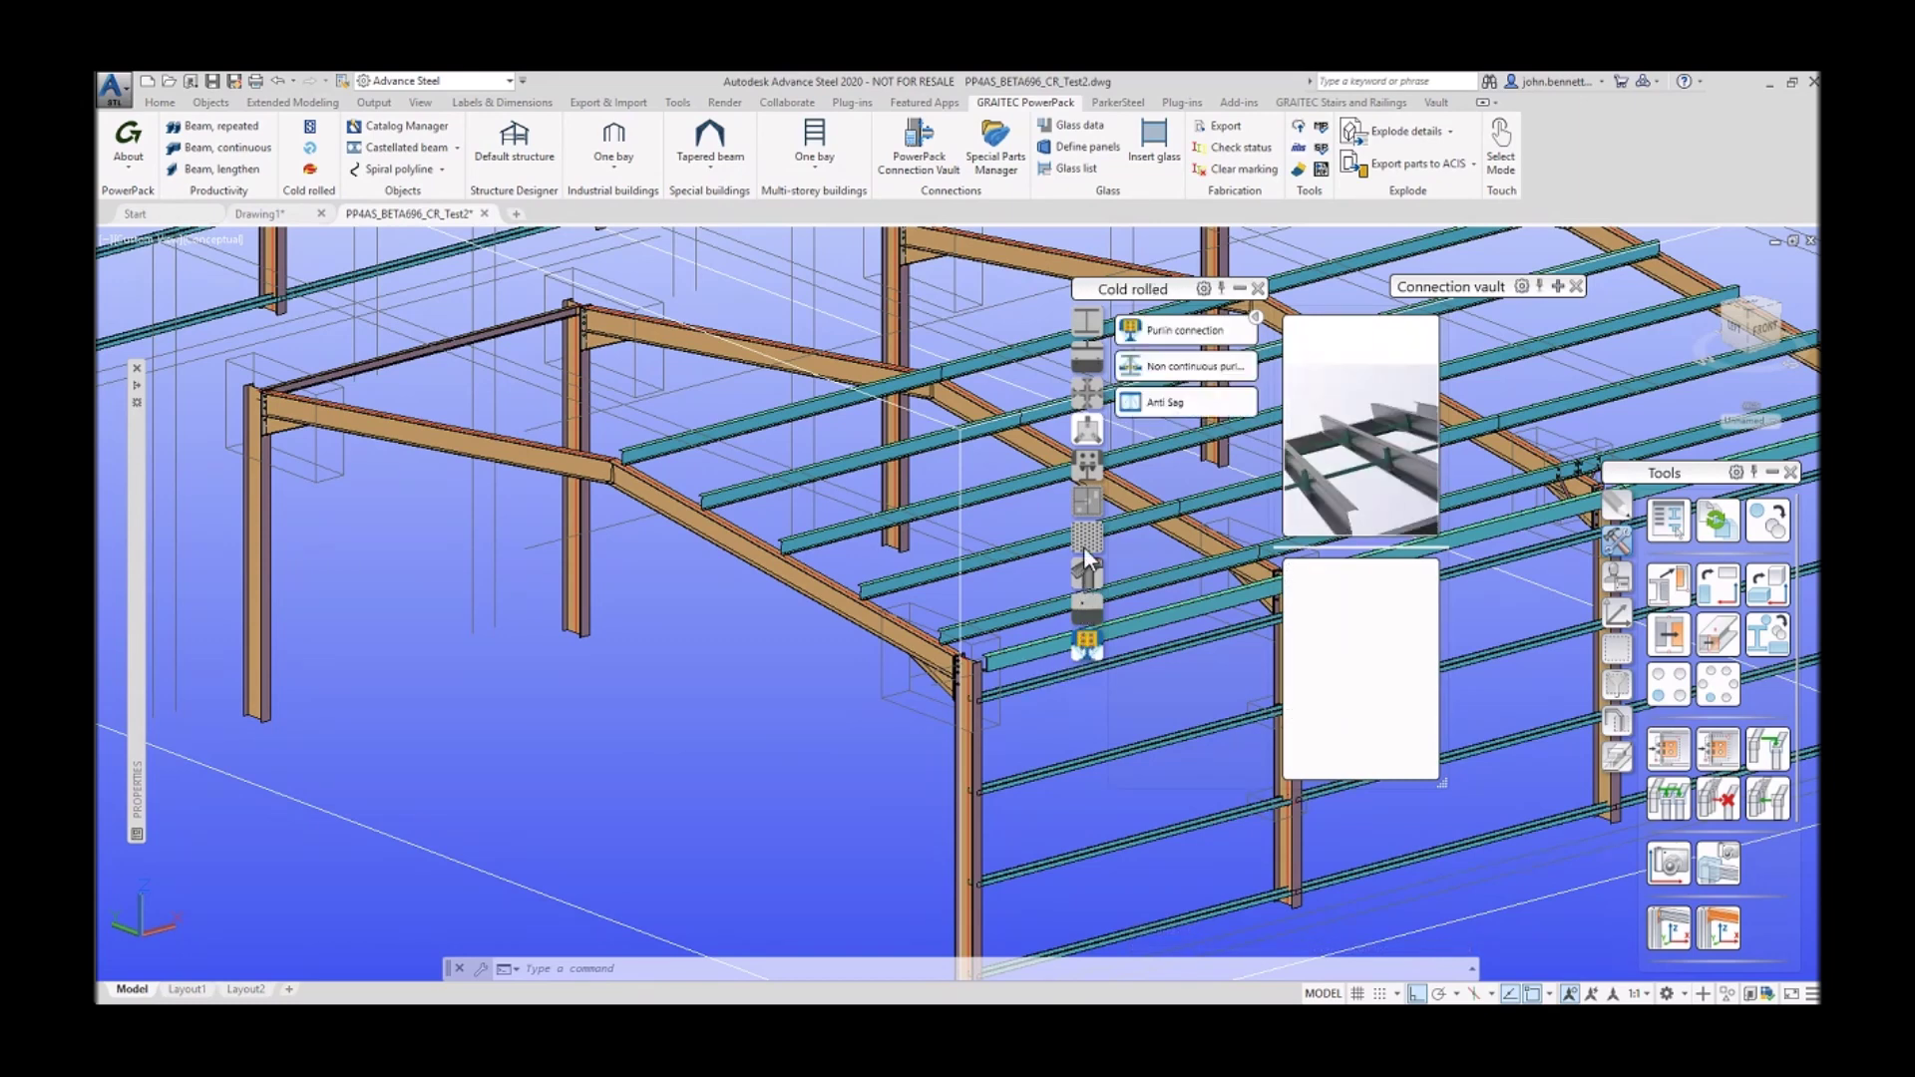
click(1086, 532)
click(1090, 503)
click(1087, 648)
Step: Create a Purlin connection between the end rafter and the end of the second purlin up from the eaves, skipping the second purlin and haunch stiffener
mouse_move(1157, 339)
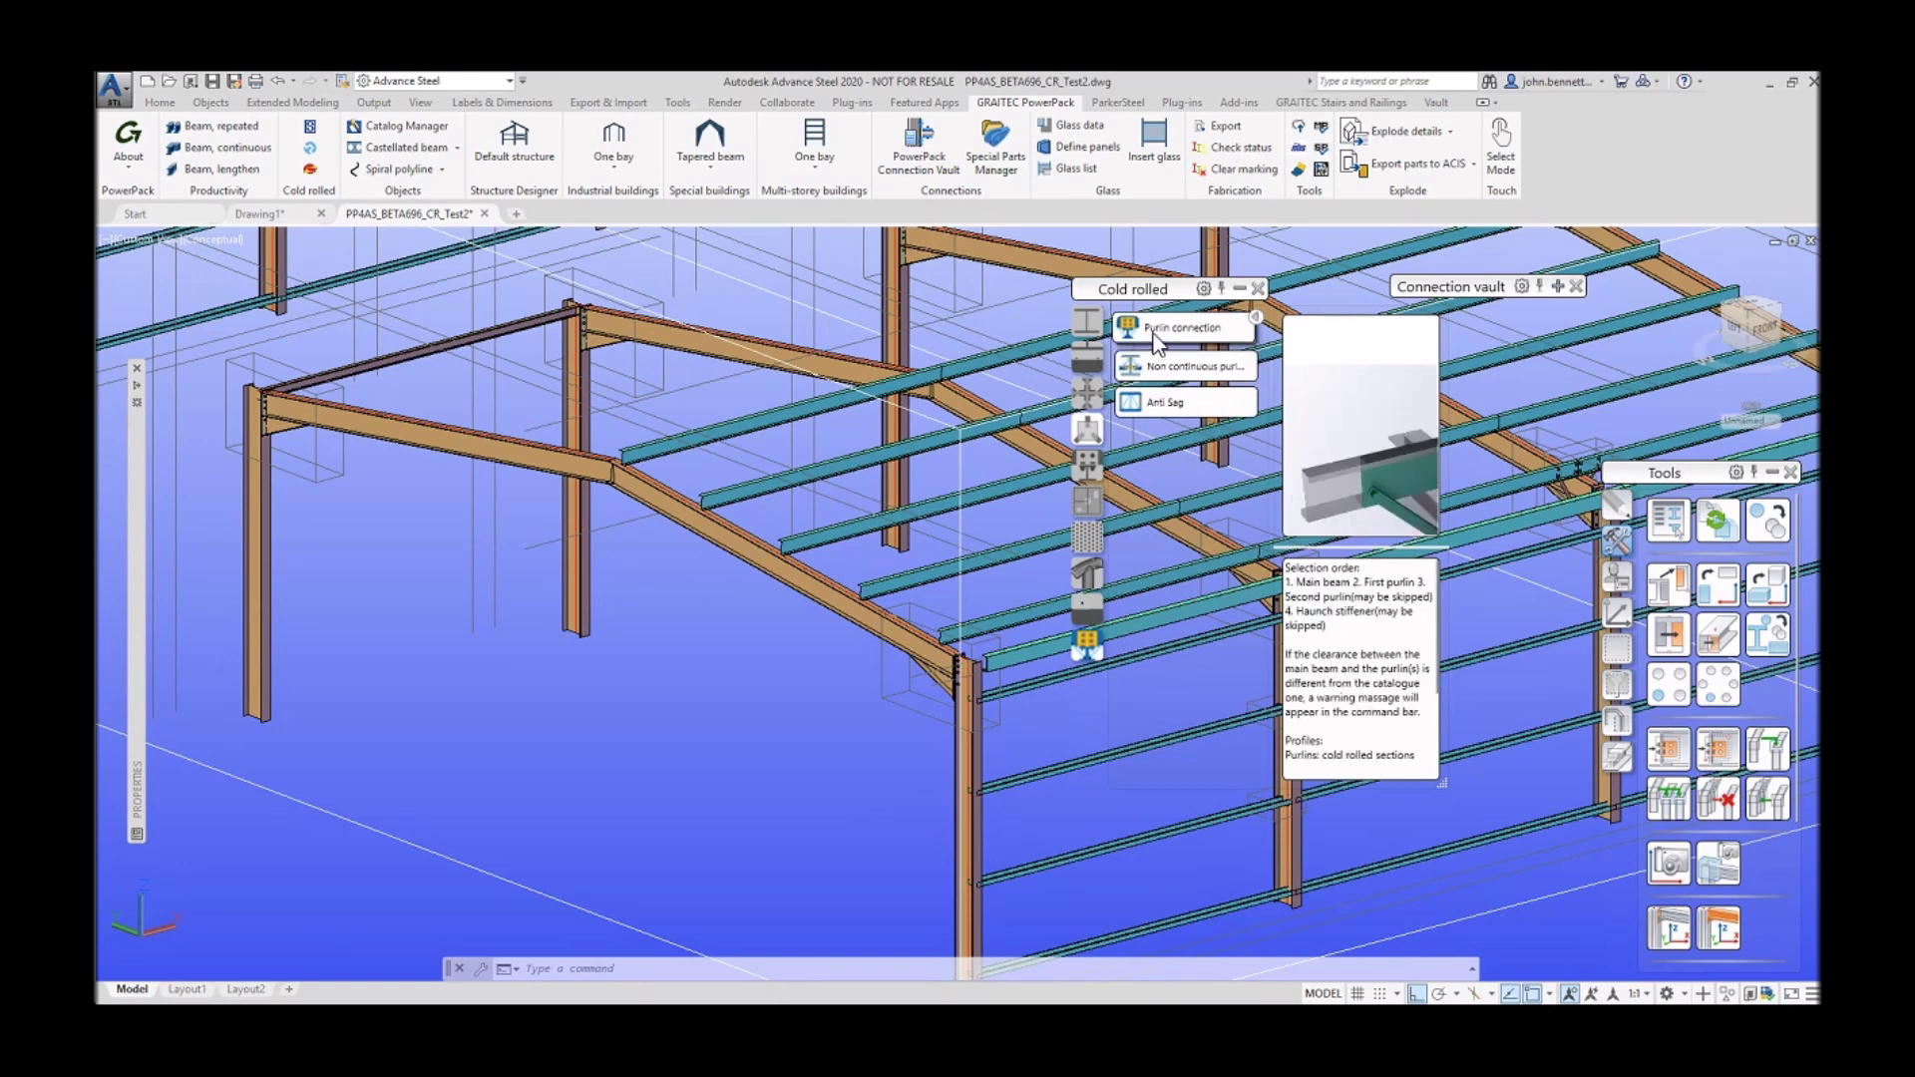
mouse_move(1184, 377)
click(1173, 330)
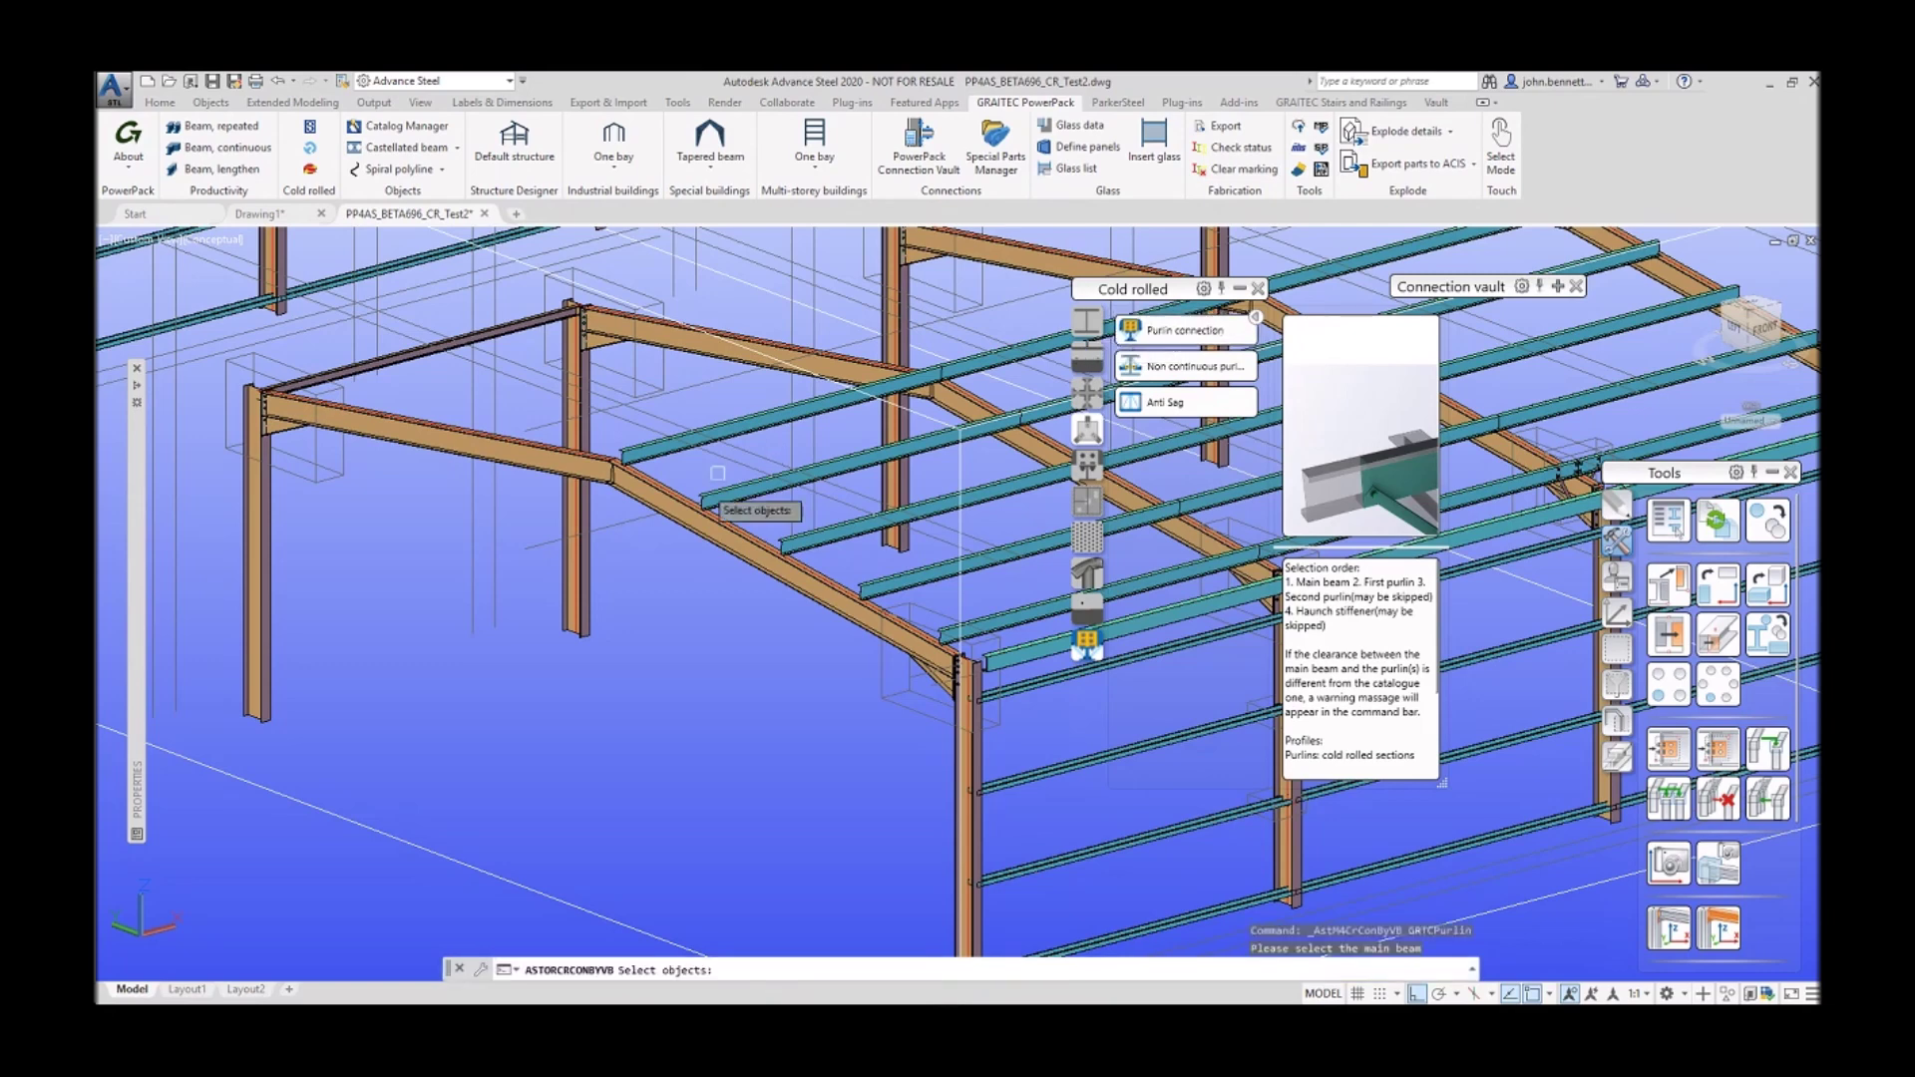
shift+middle_drag(779, 635, 598, 579)
scroll(598, 578, up, 5)
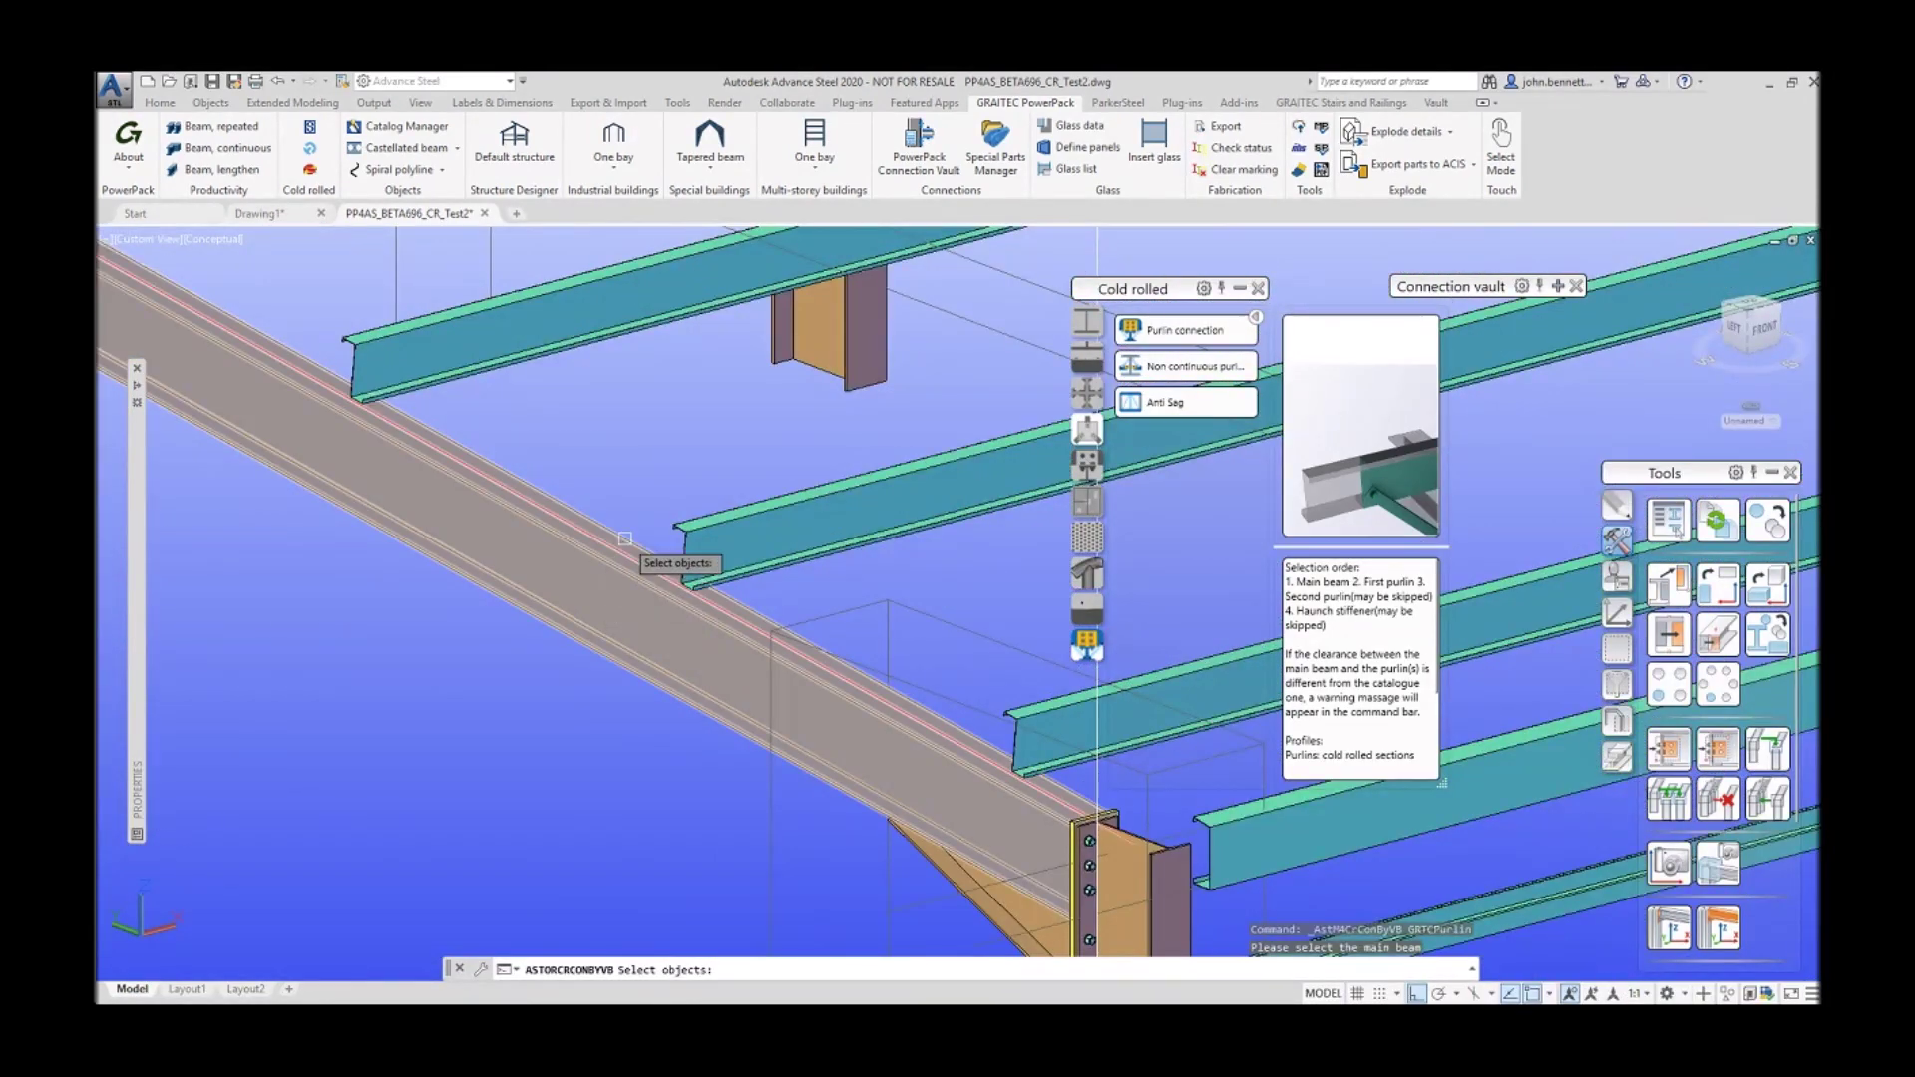
click(624, 538)
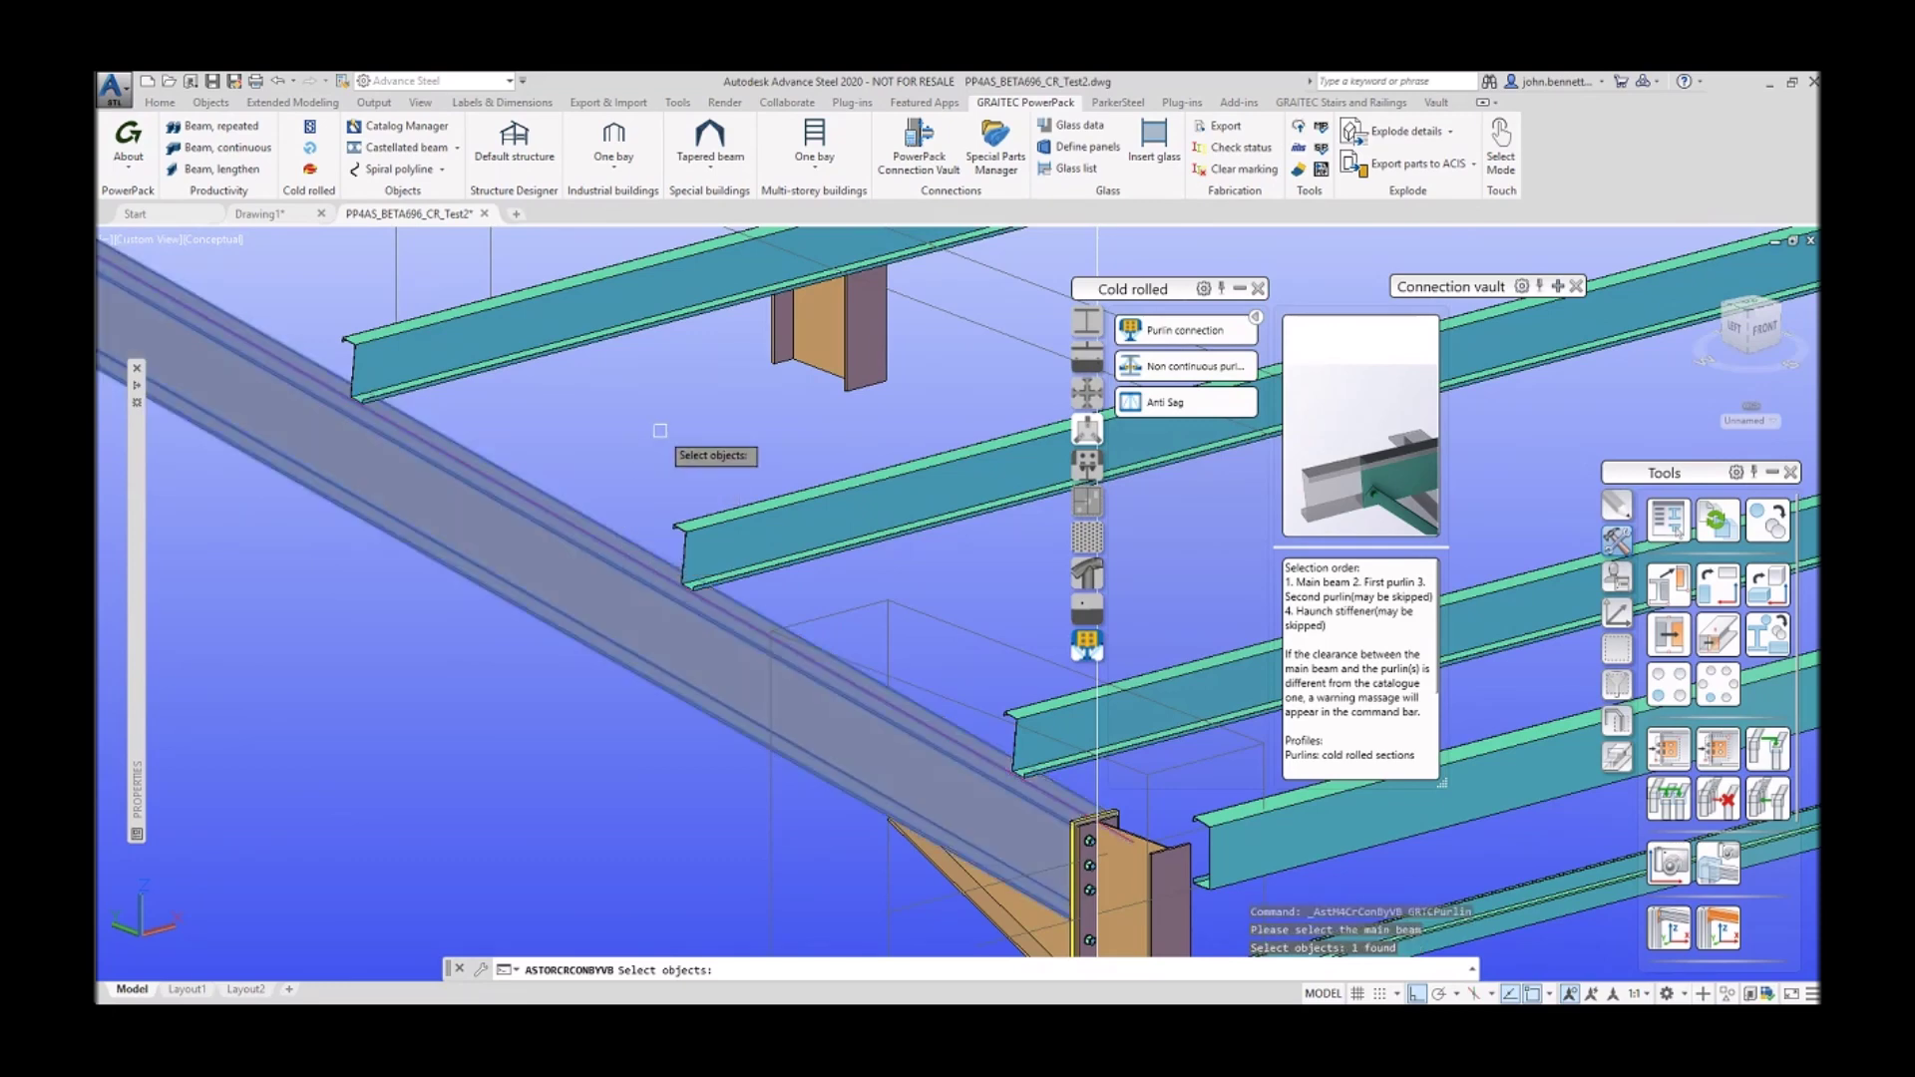
key(Return)
click(723, 527)
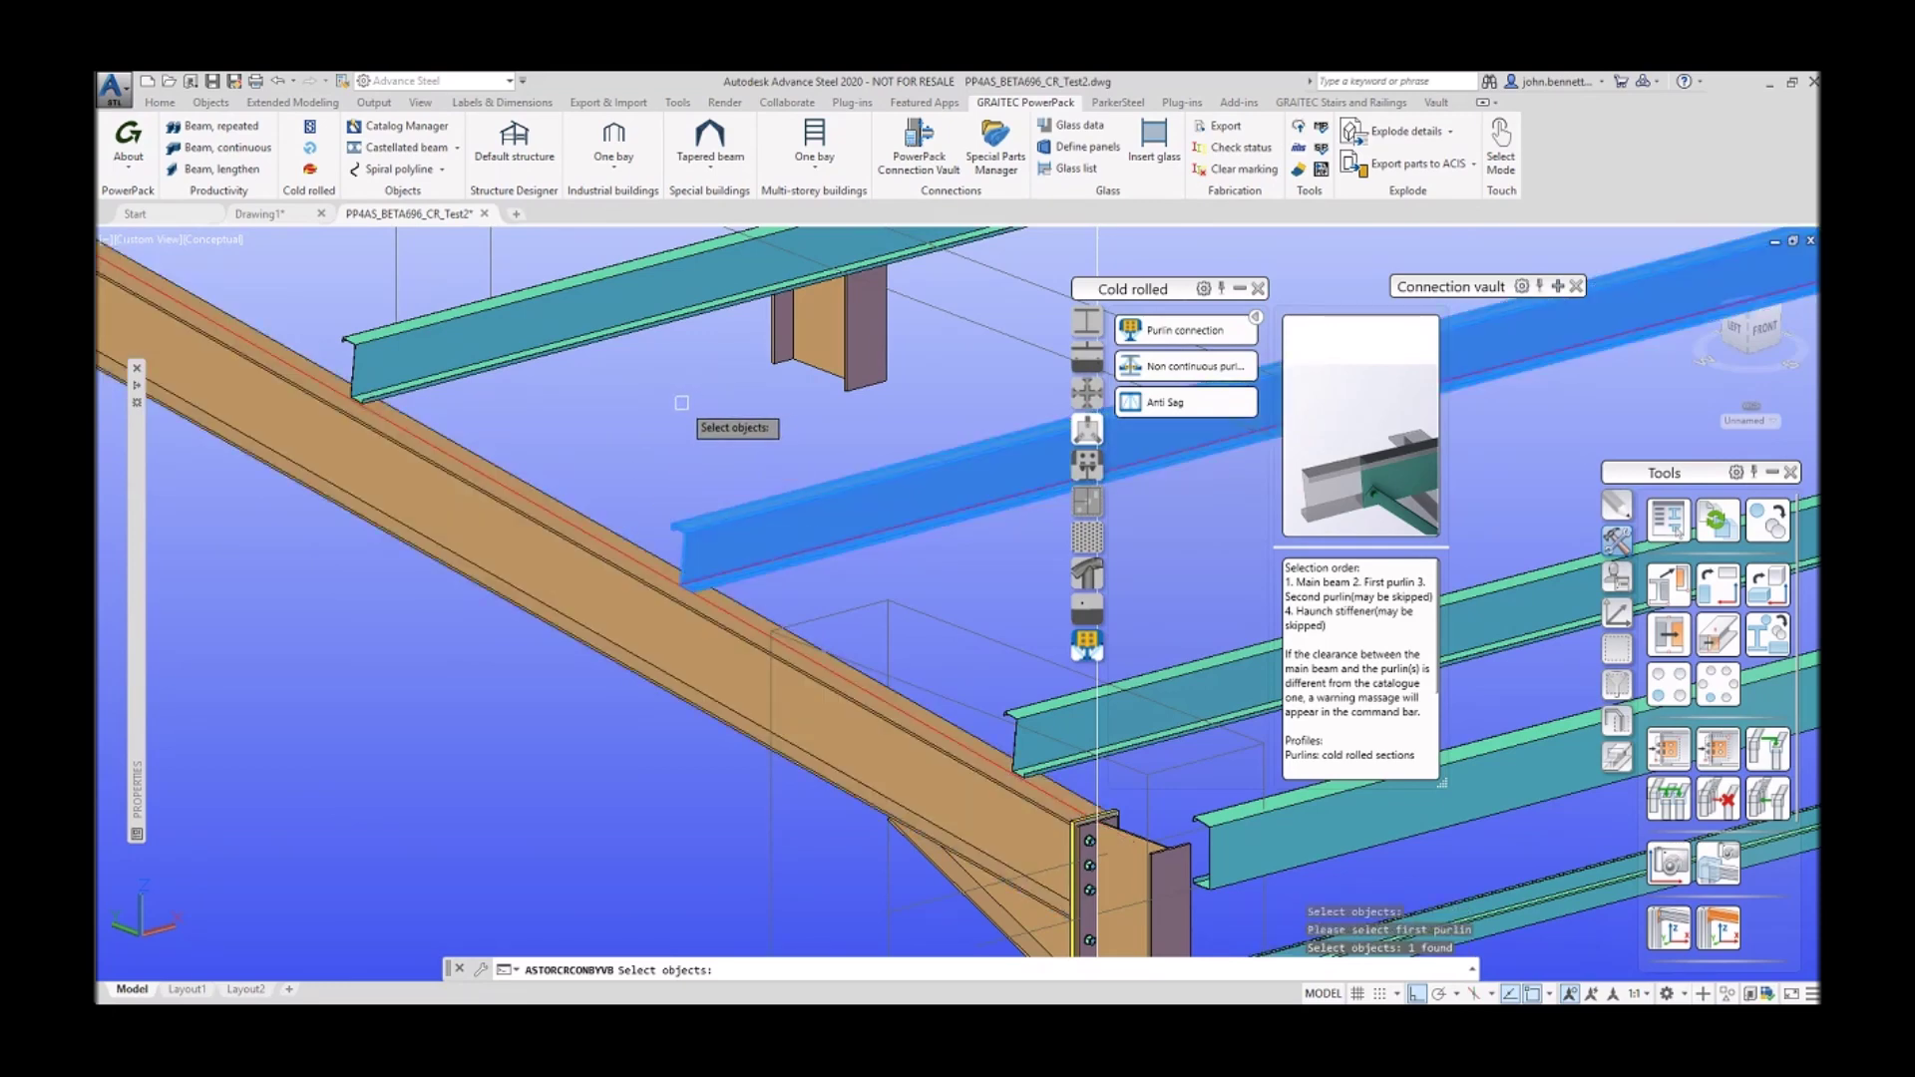
key(Return)
key(Return)
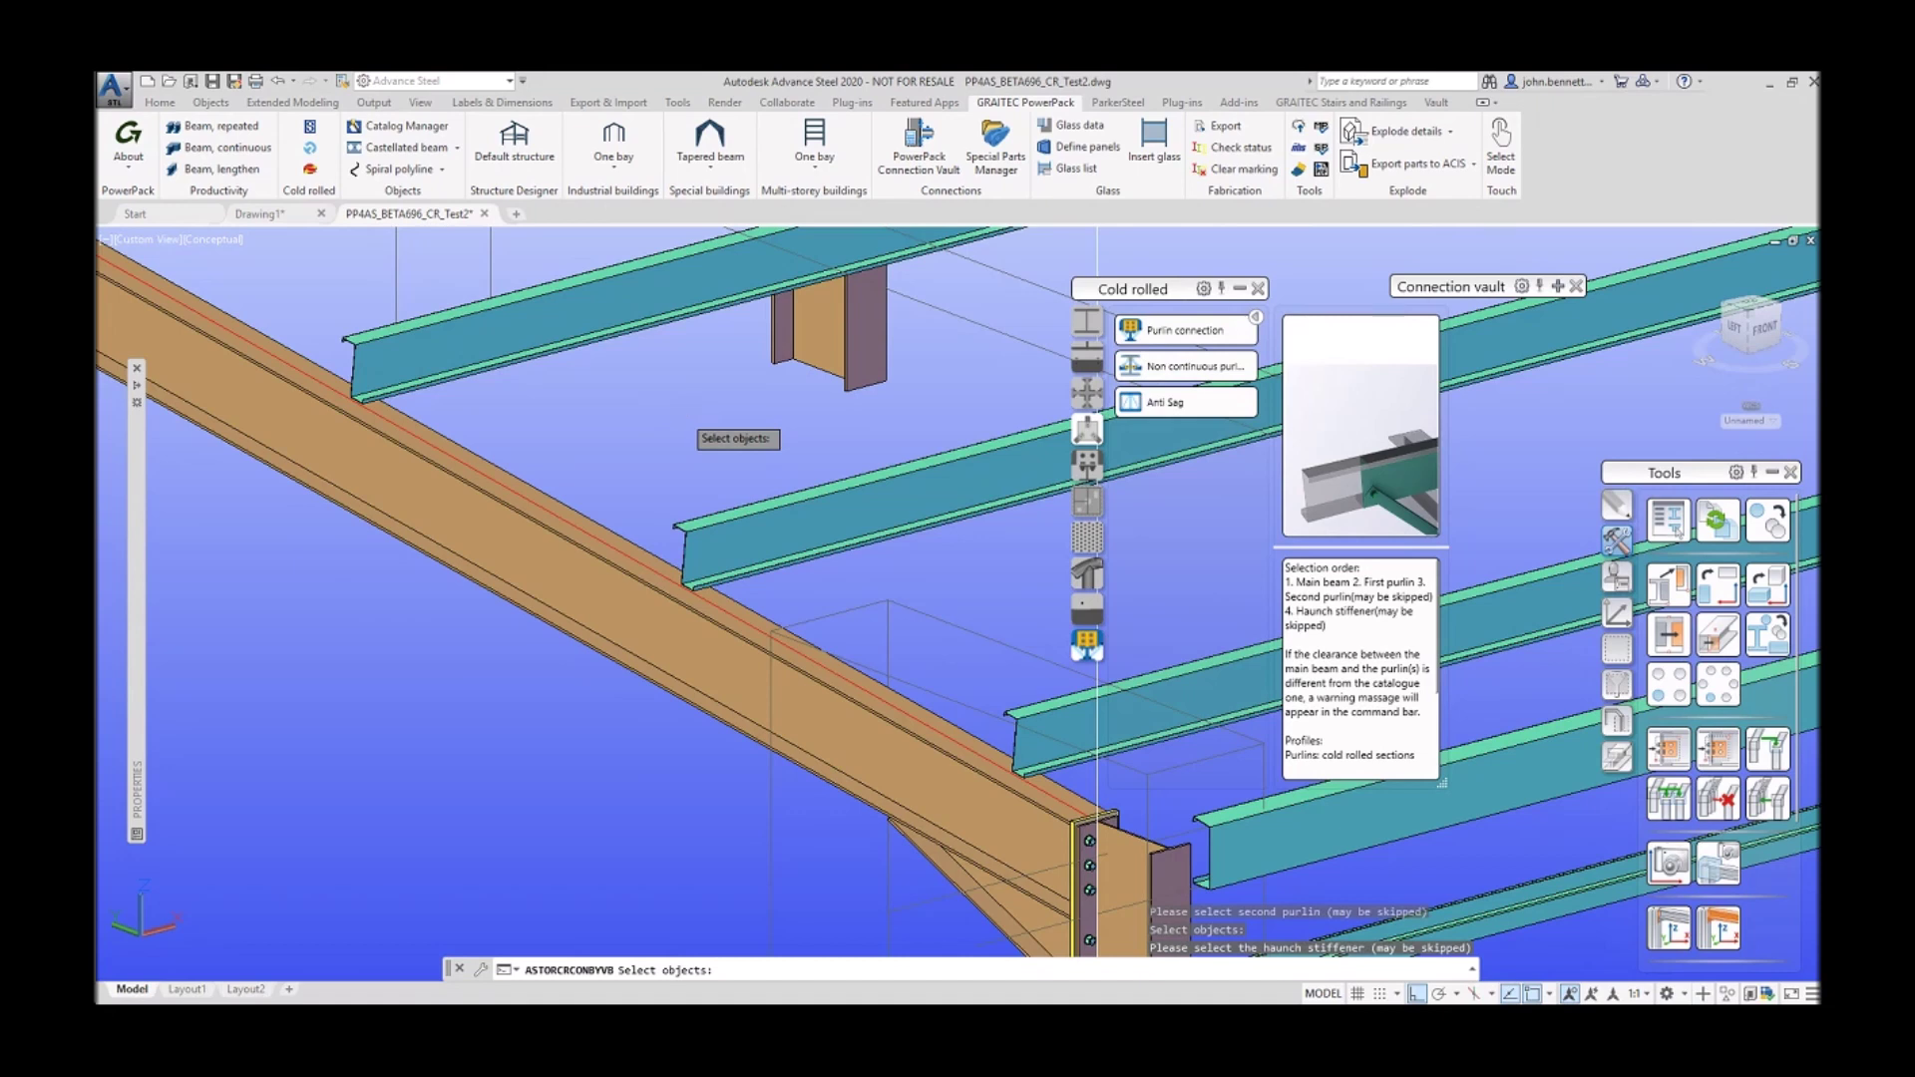
key(Return)
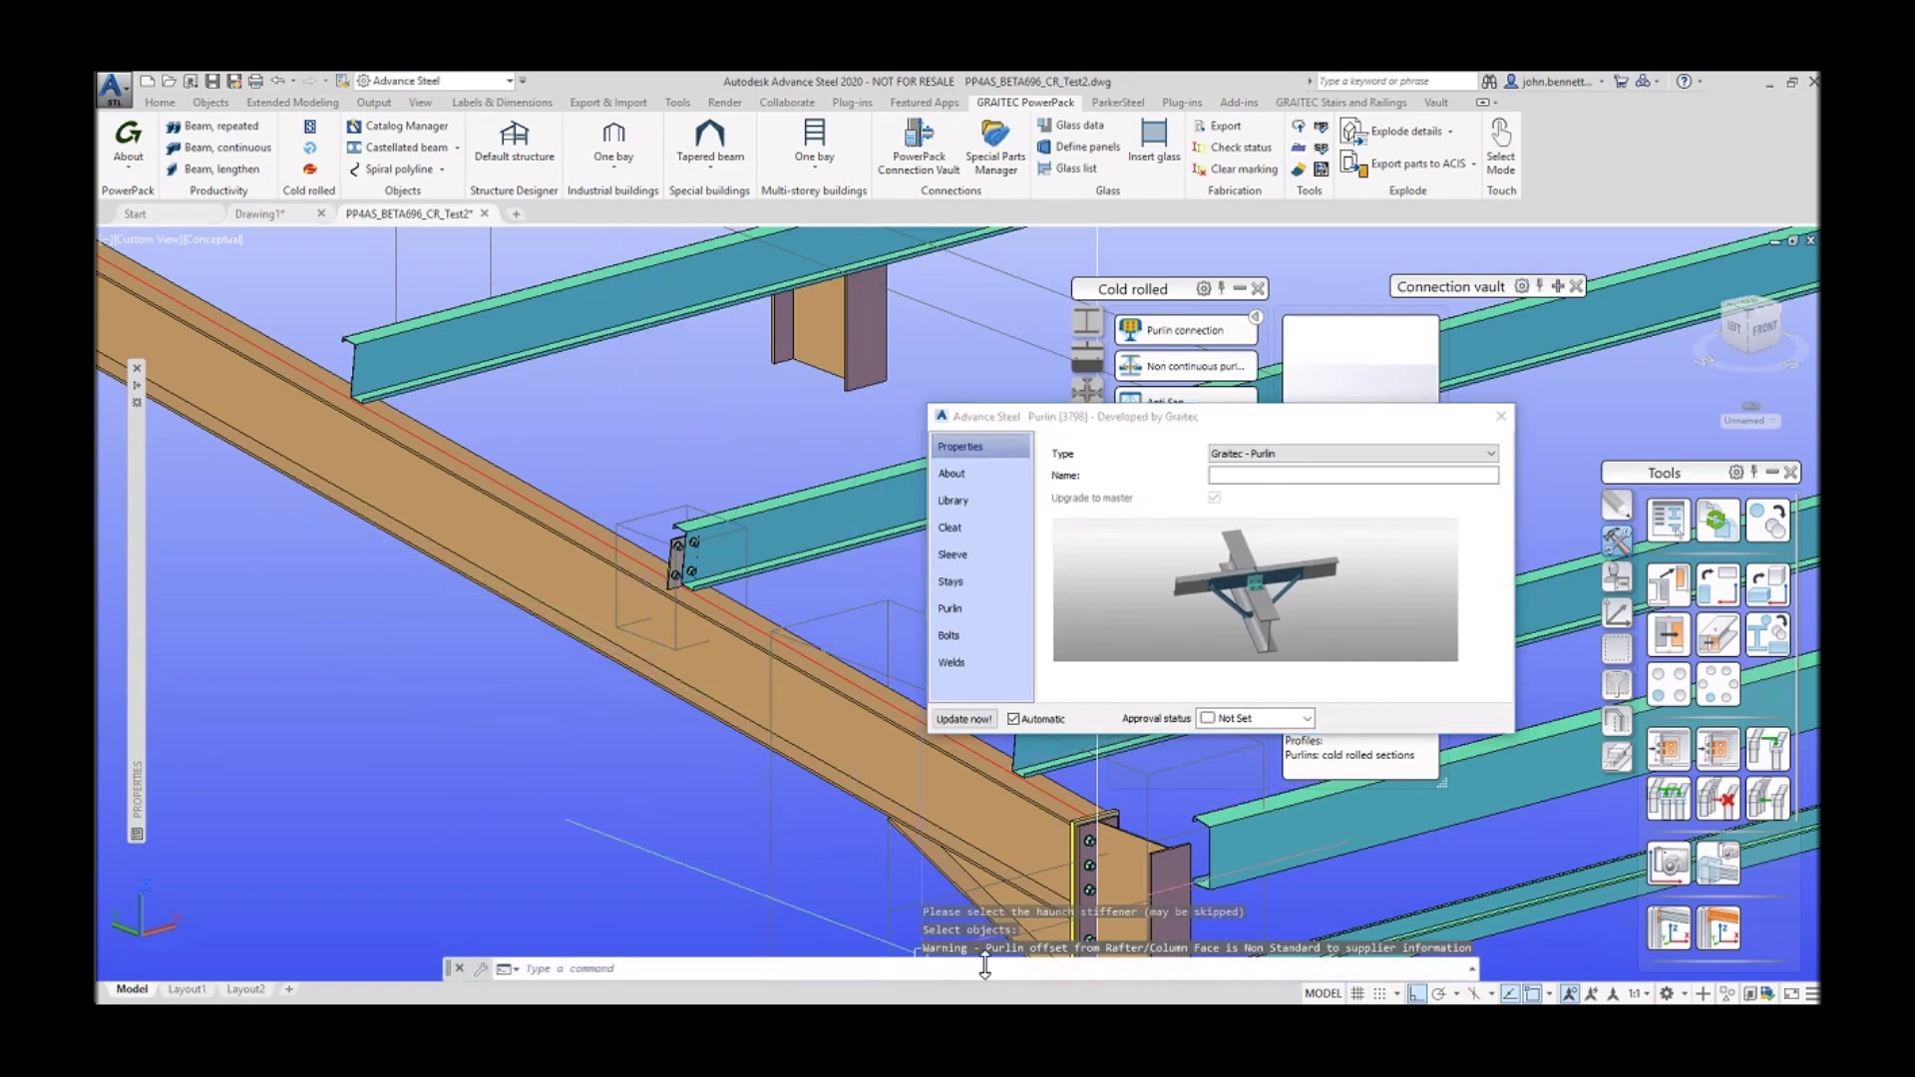
Step: Check the command-line warning and the new cleat on the rafter, and display the purlin connection's library entries
key(F2)
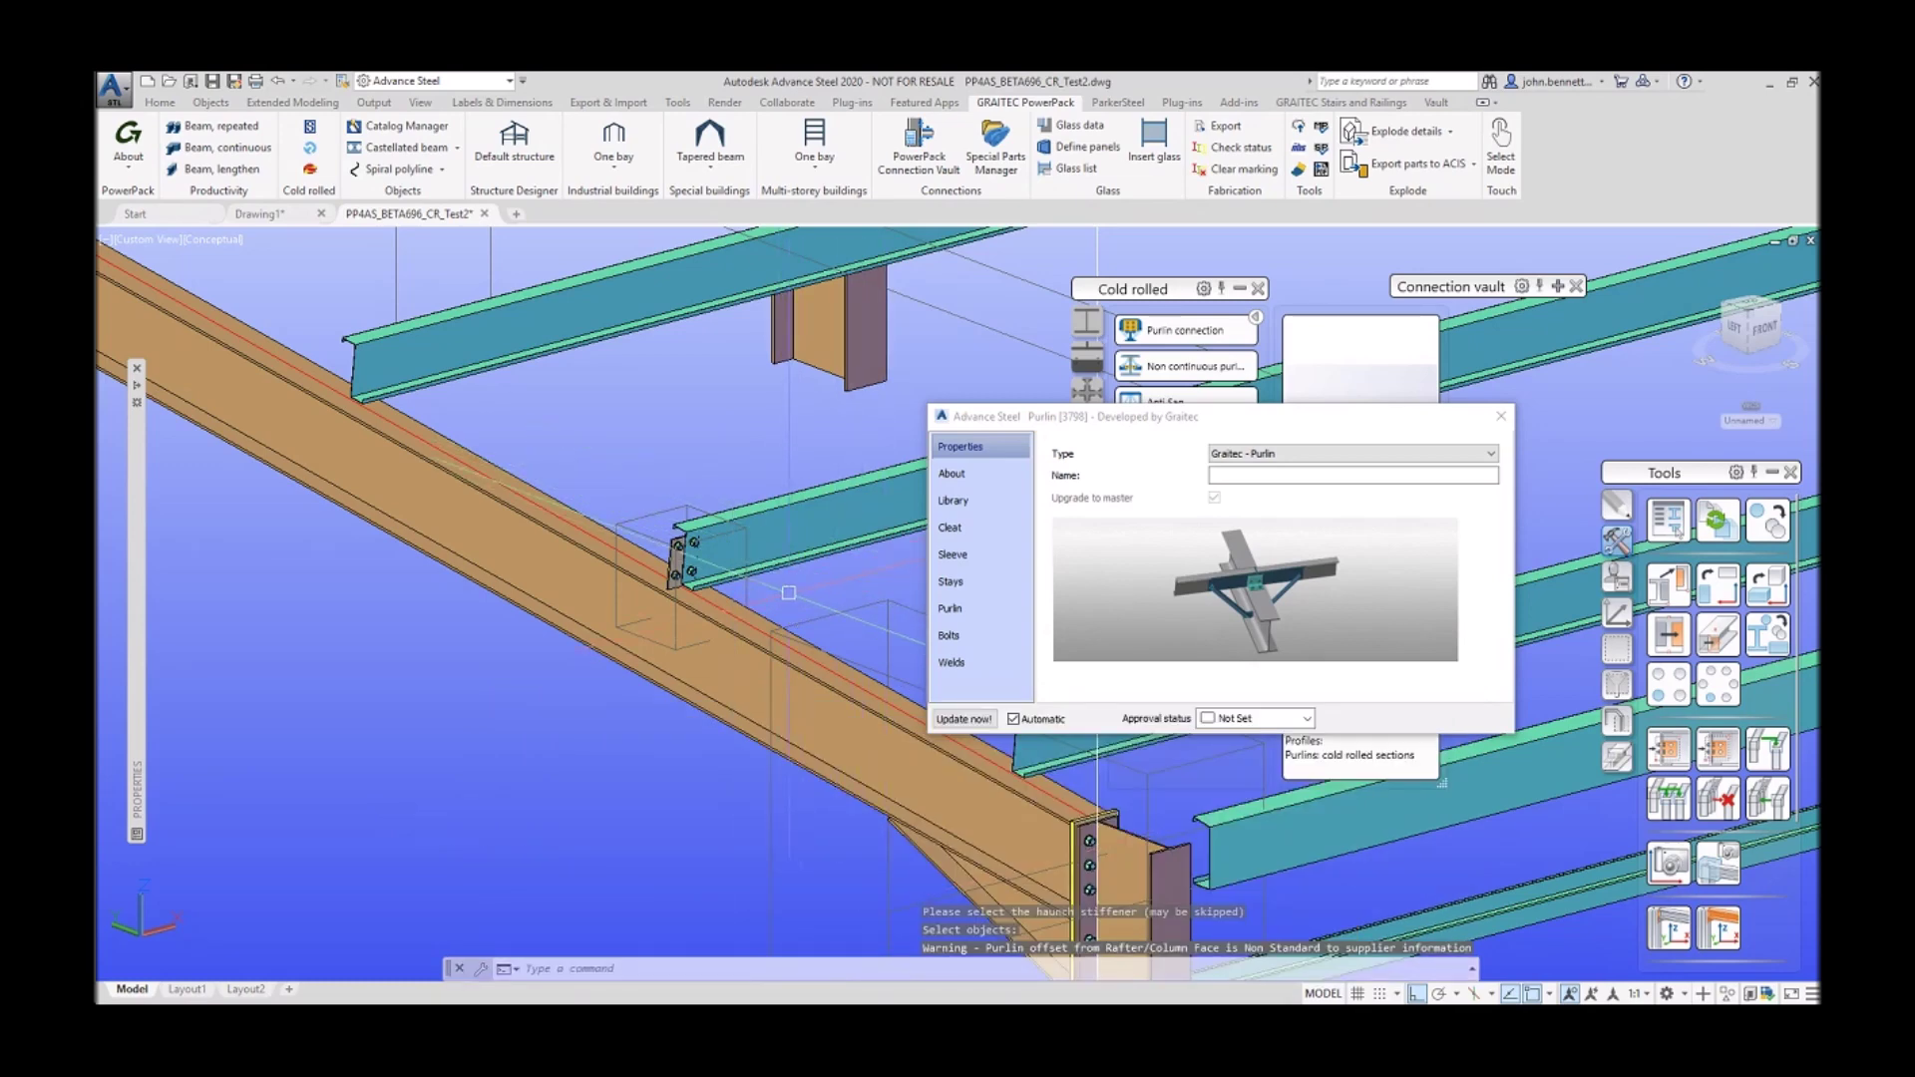
scroll(761, 600, up, 2)
middle_drag(781, 602, 848, 571)
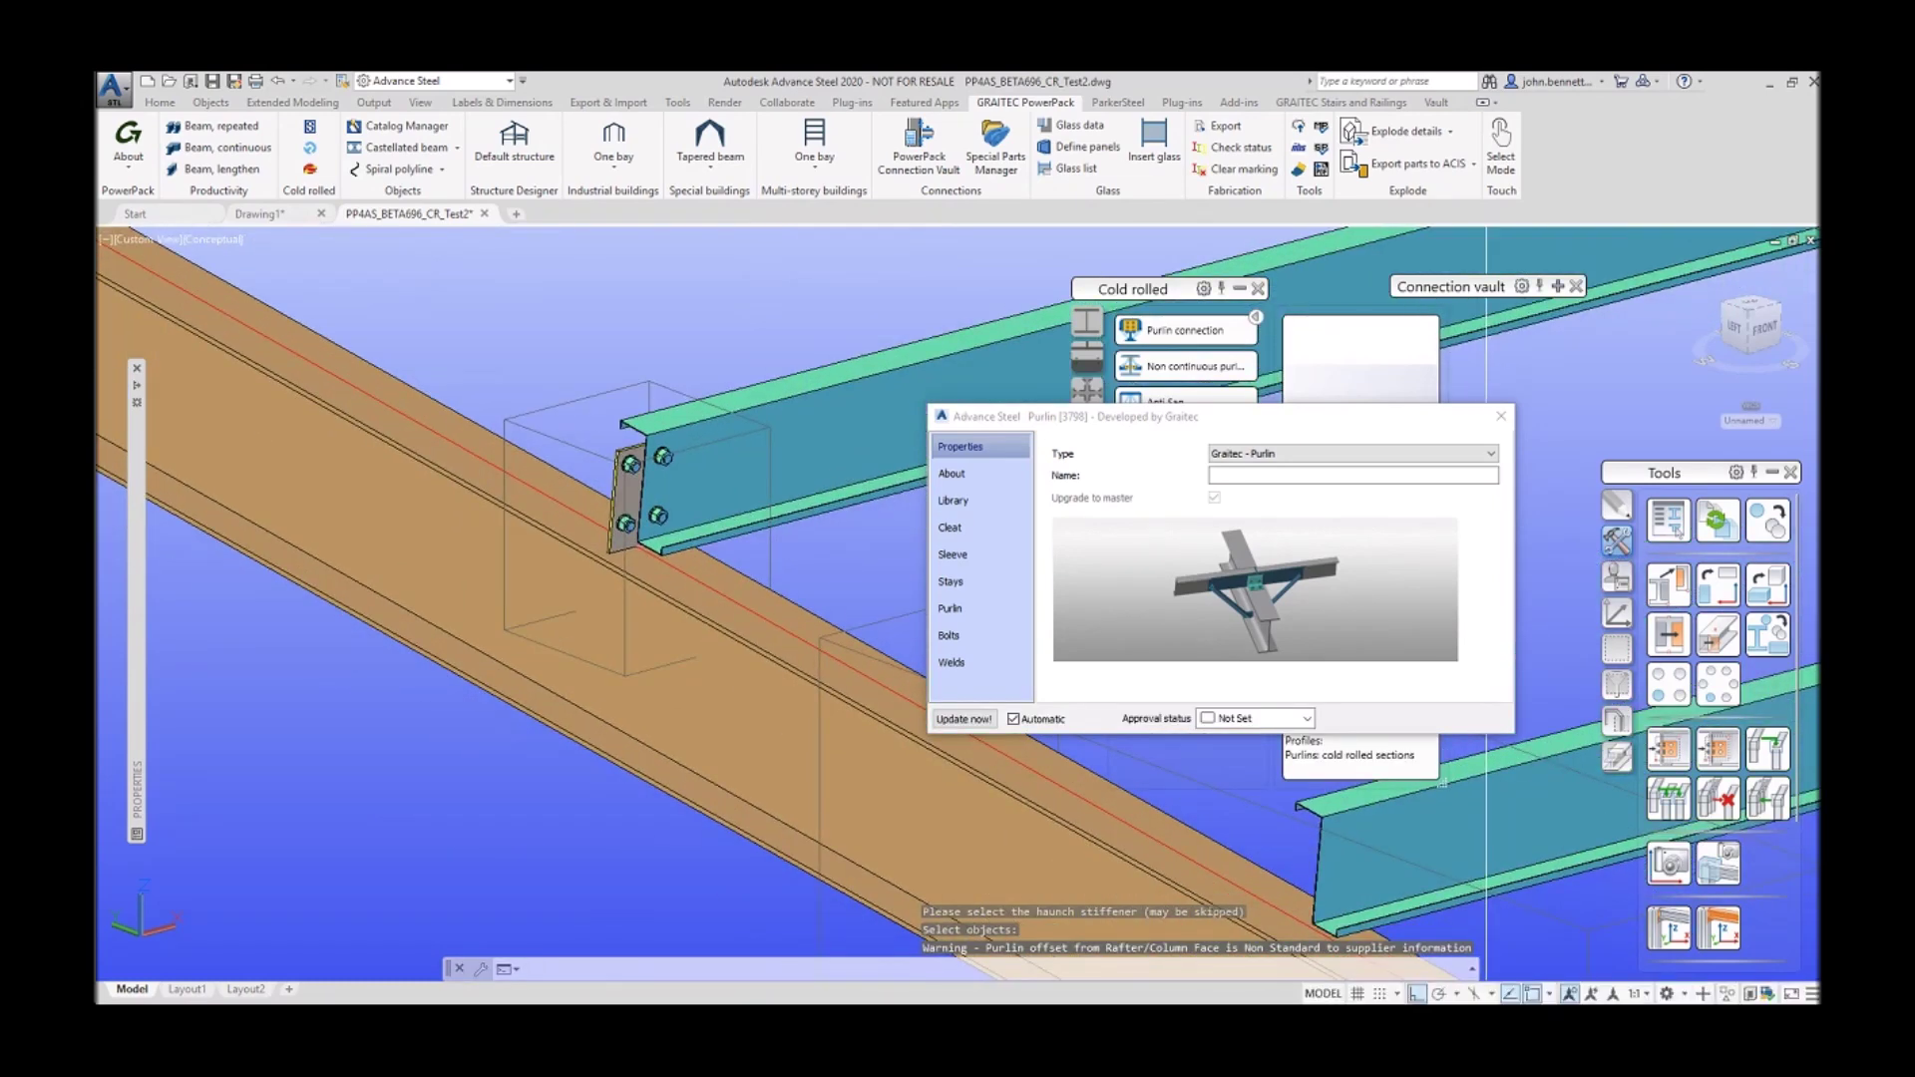
key(Return)
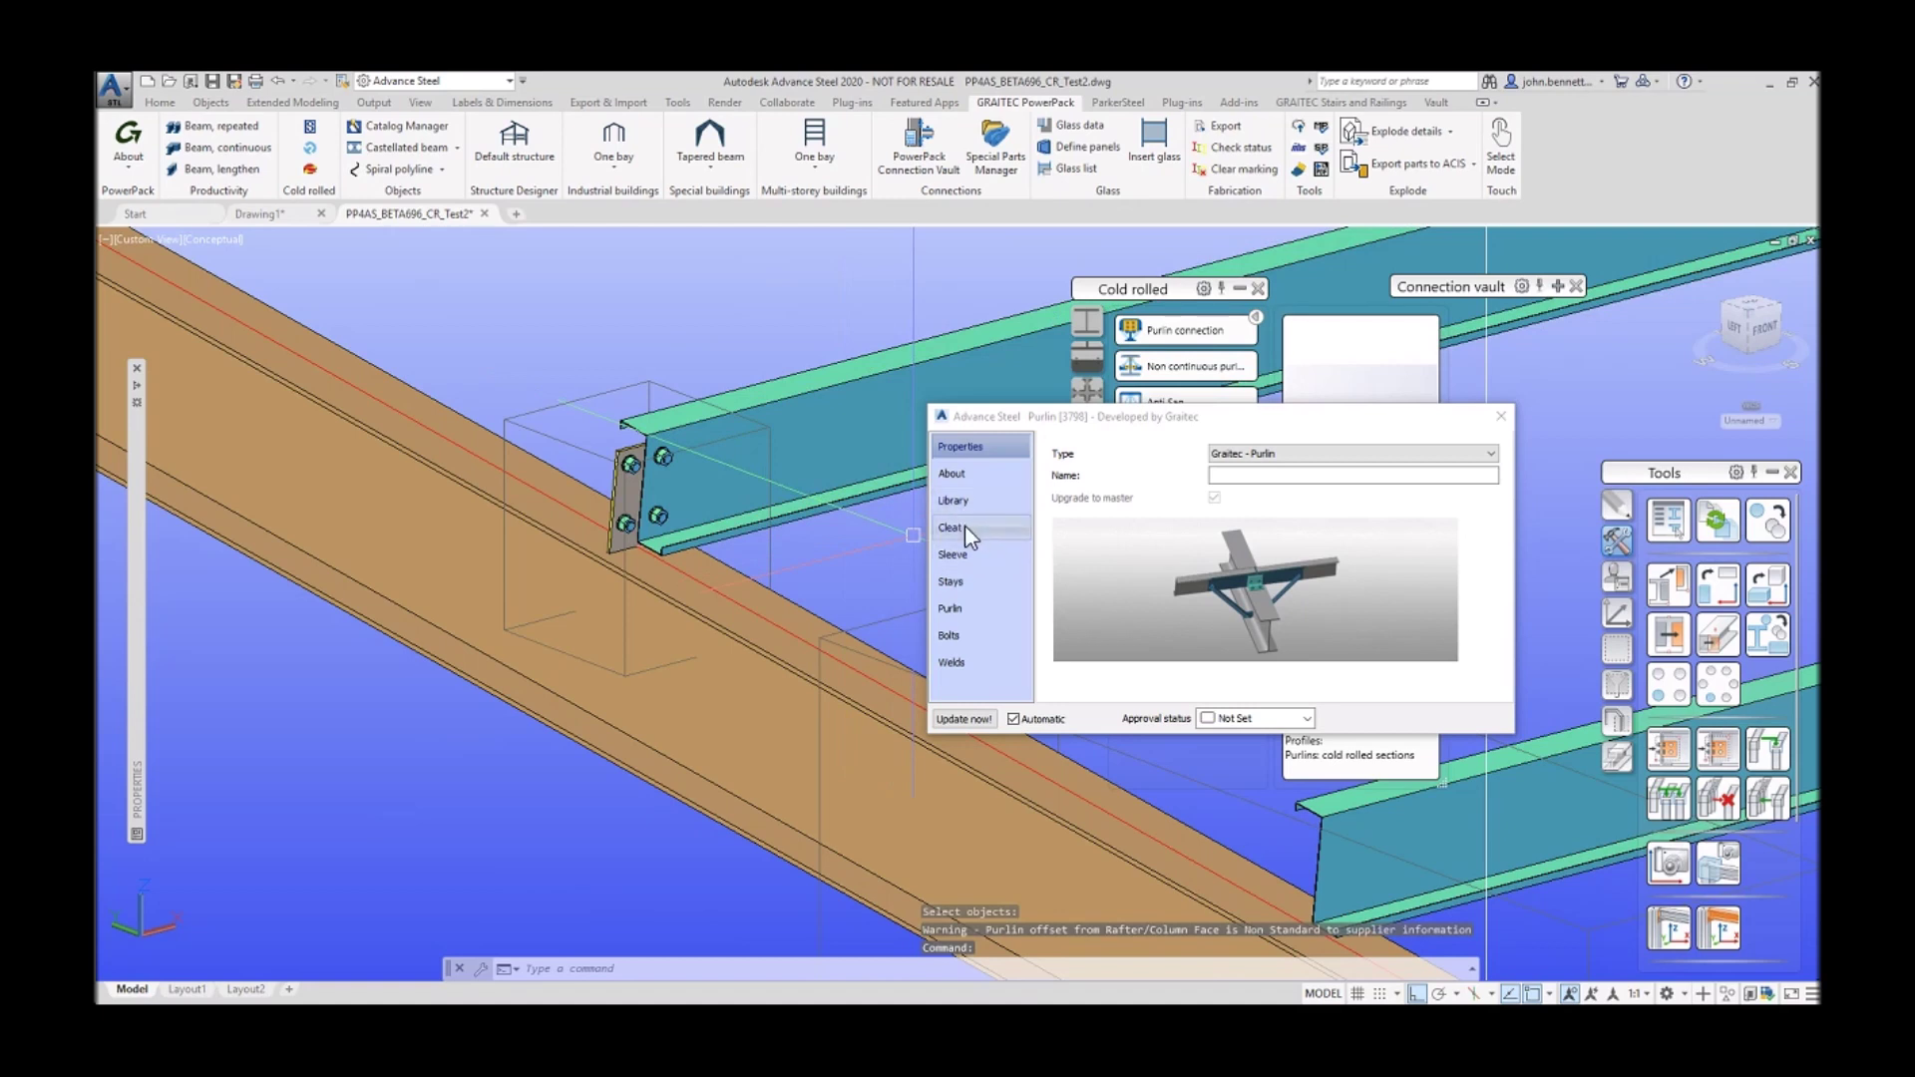
click(954, 499)
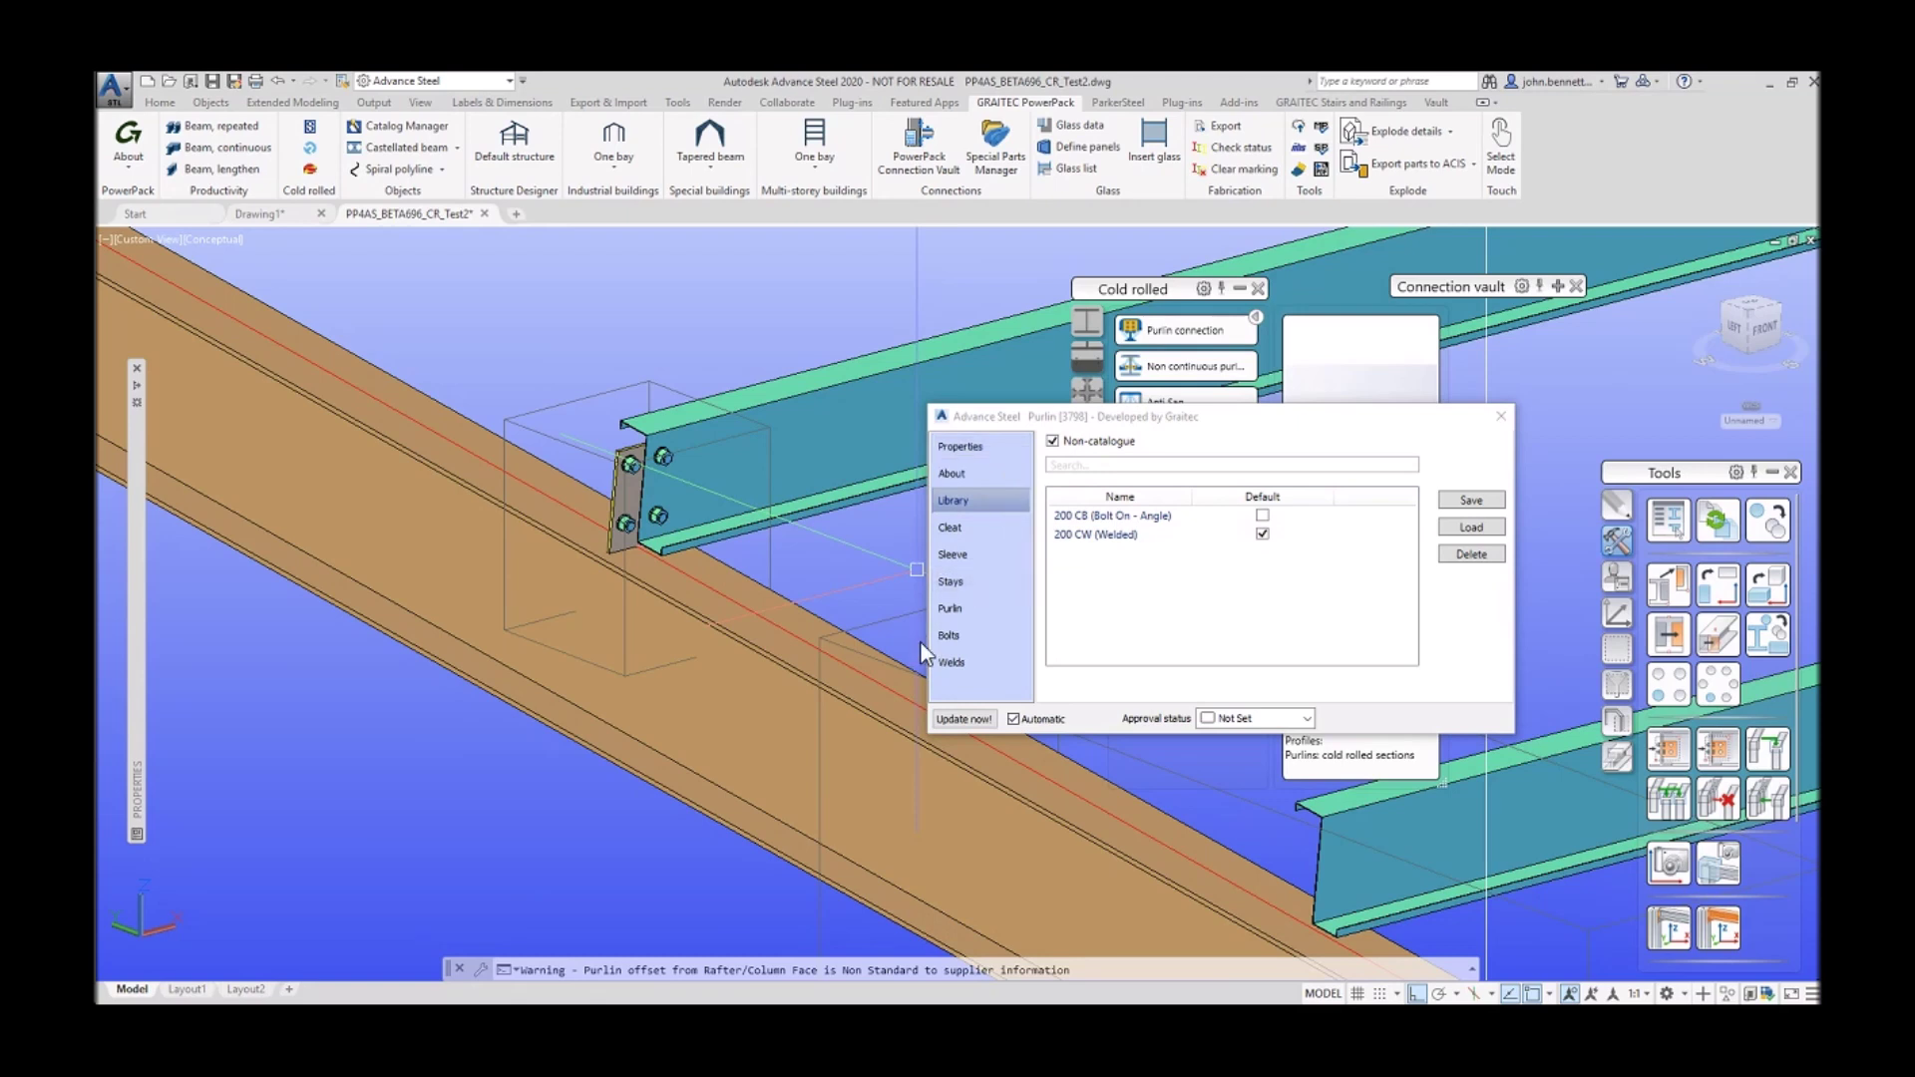
Step: Set the connection's purlin projection type to Overhang with an overhang of 350 mm
click(950, 611)
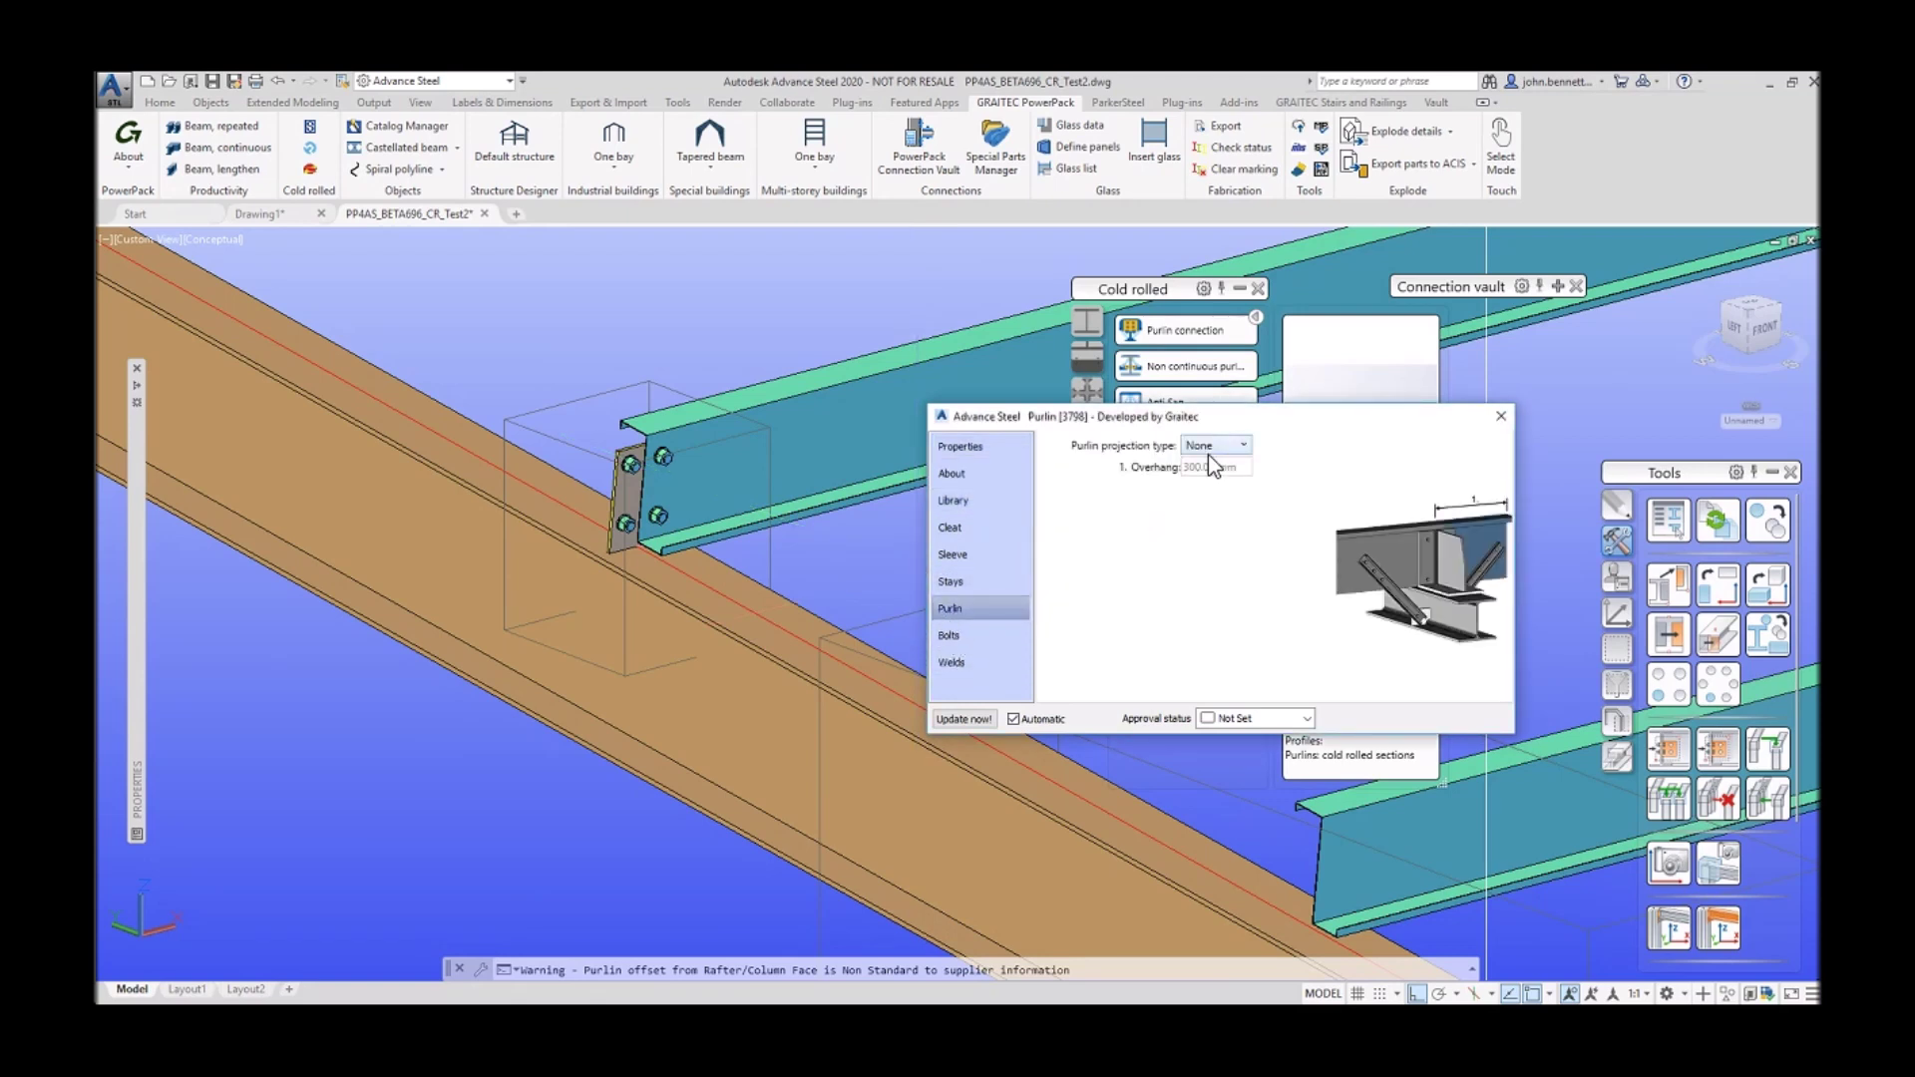
click(1195, 445)
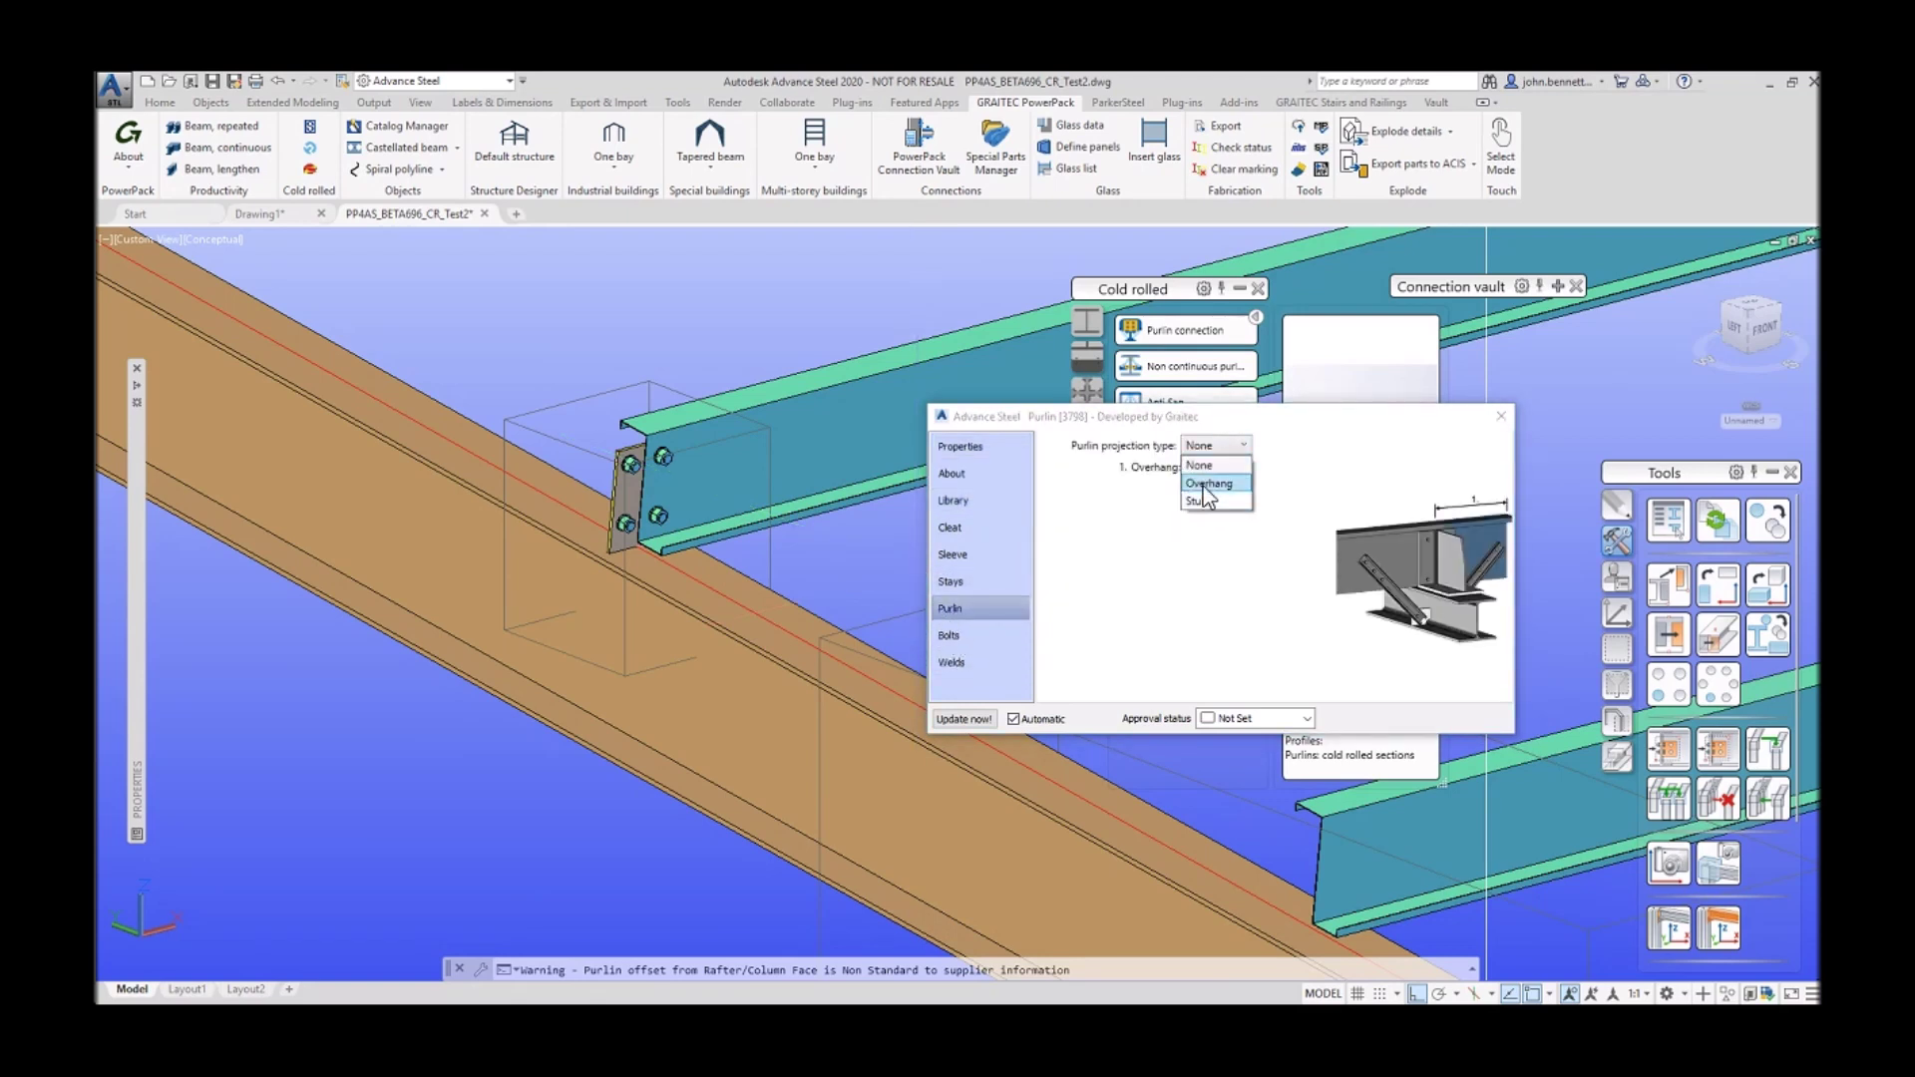
click(1203, 487)
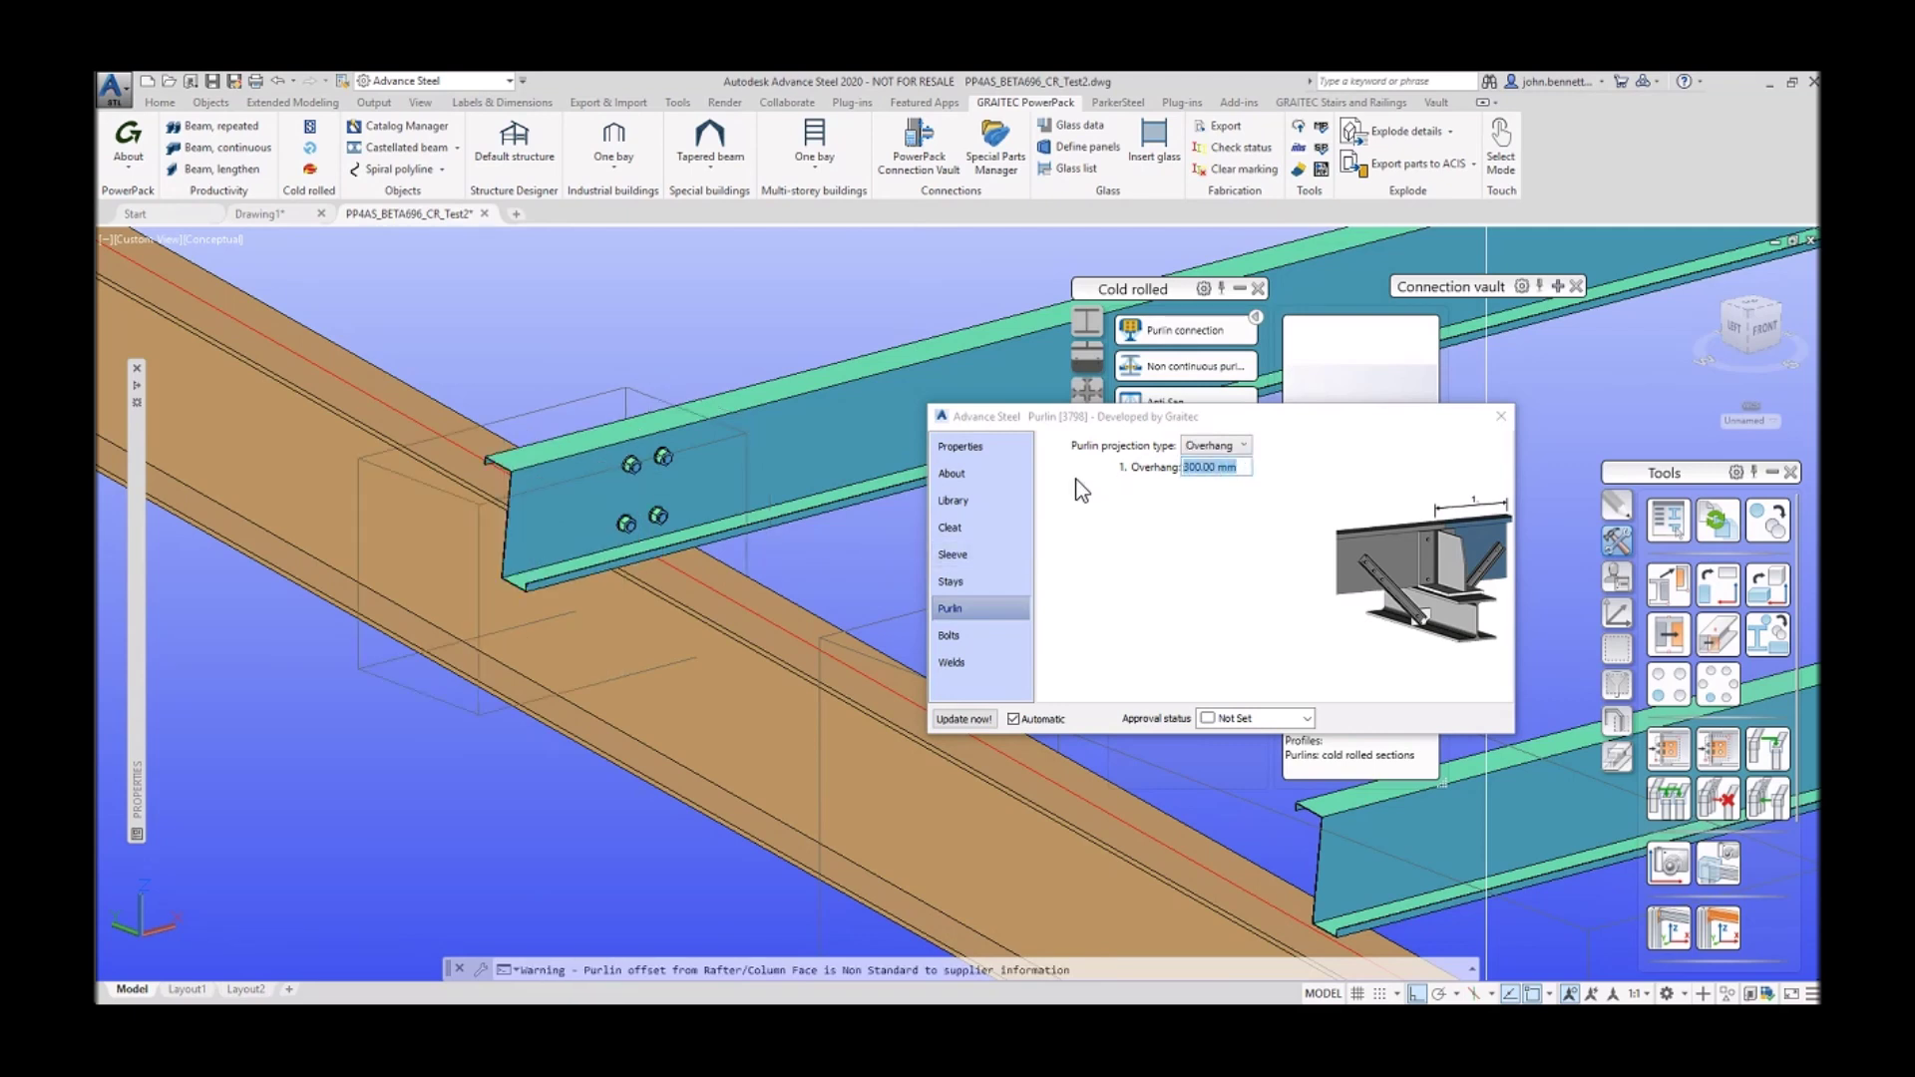
text(350)
key(Return)
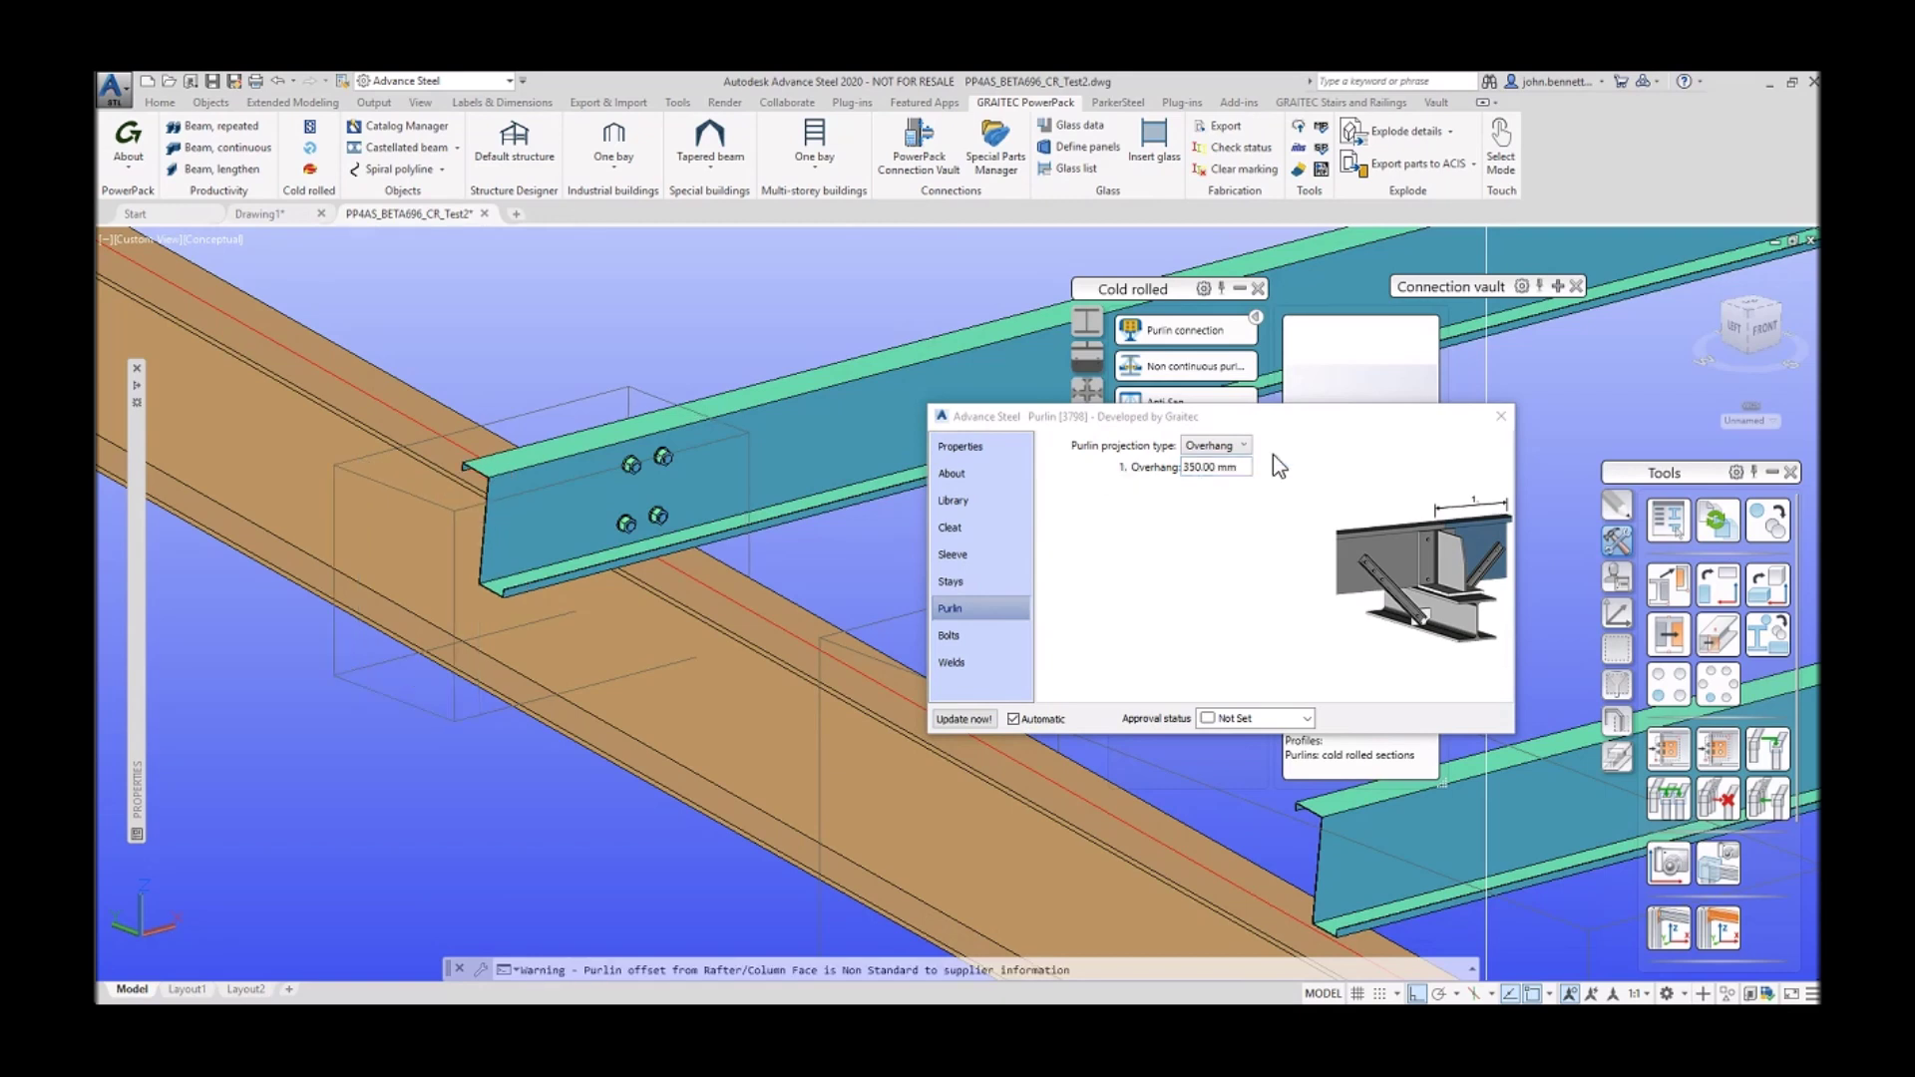
Step: Change the purlin projection type to Stub and set its overhang to 1000 mm
click(1243, 449)
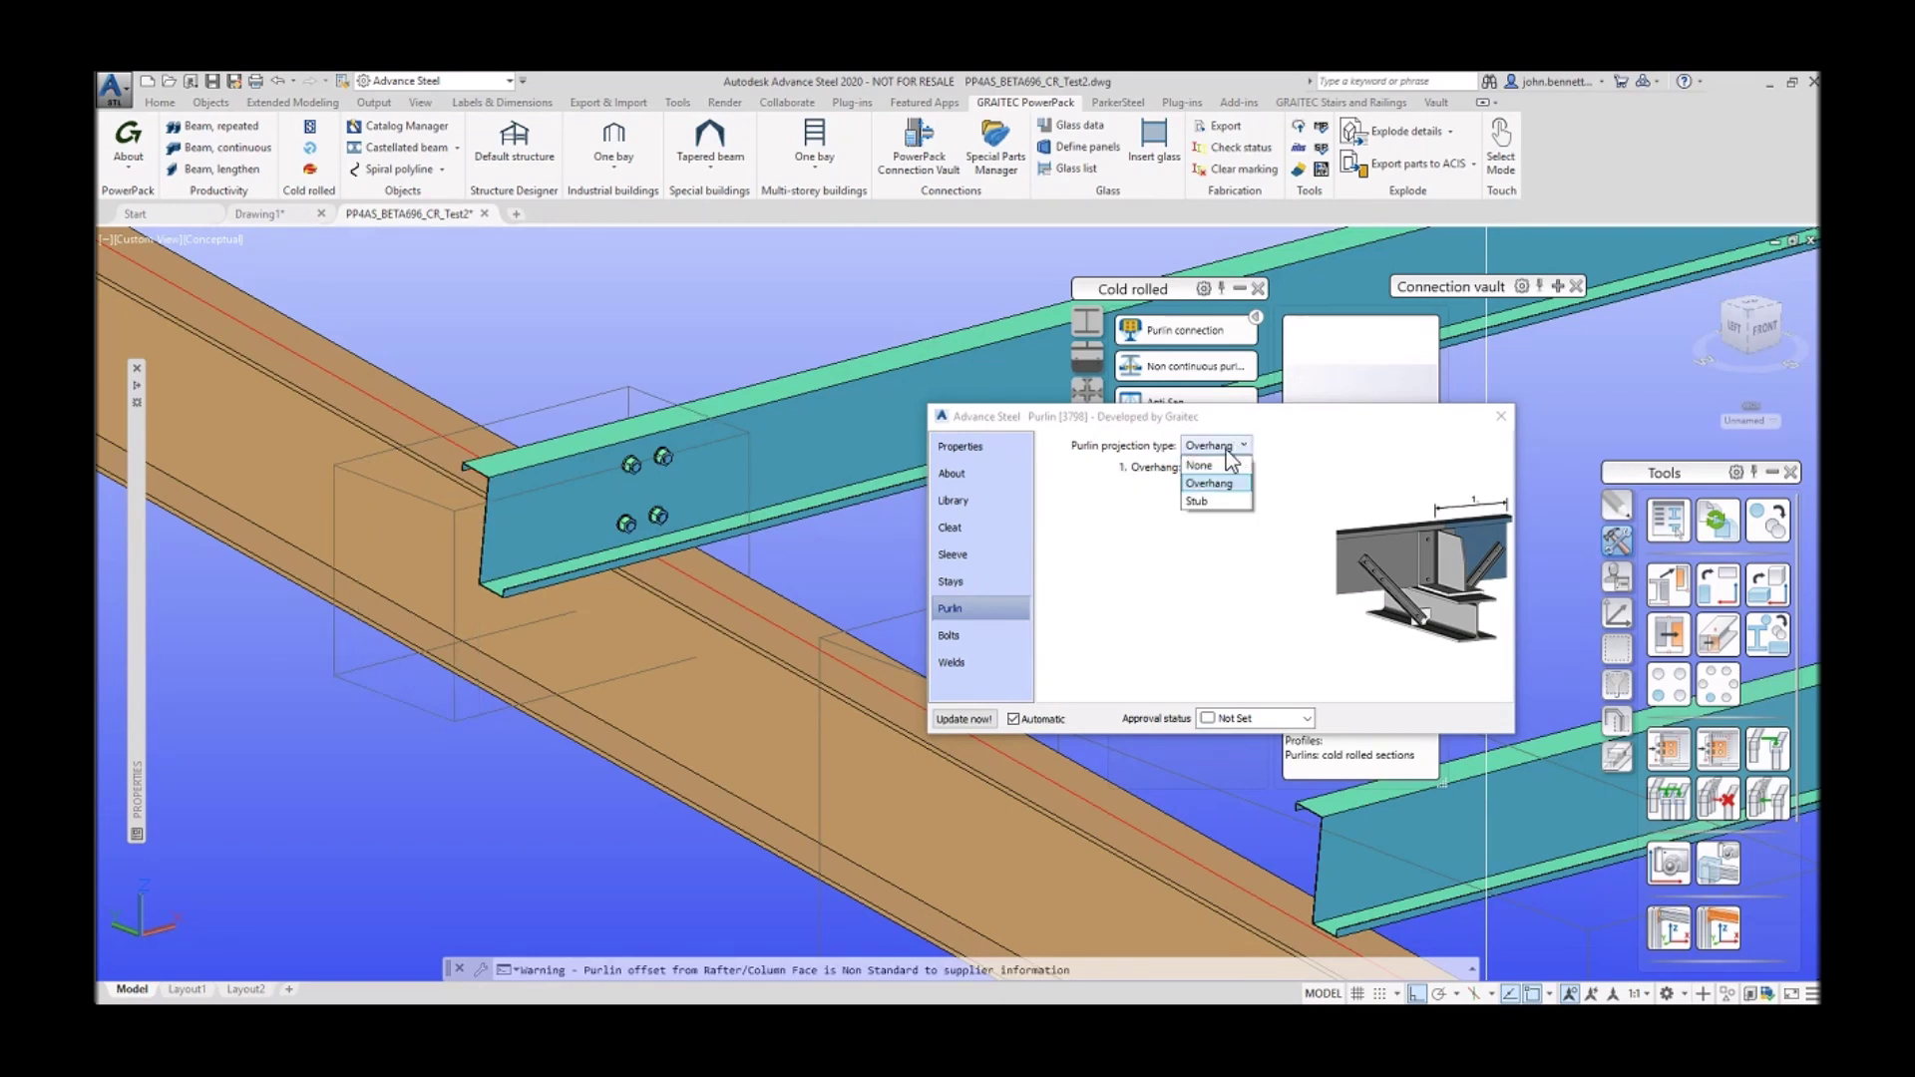
click(1196, 502)
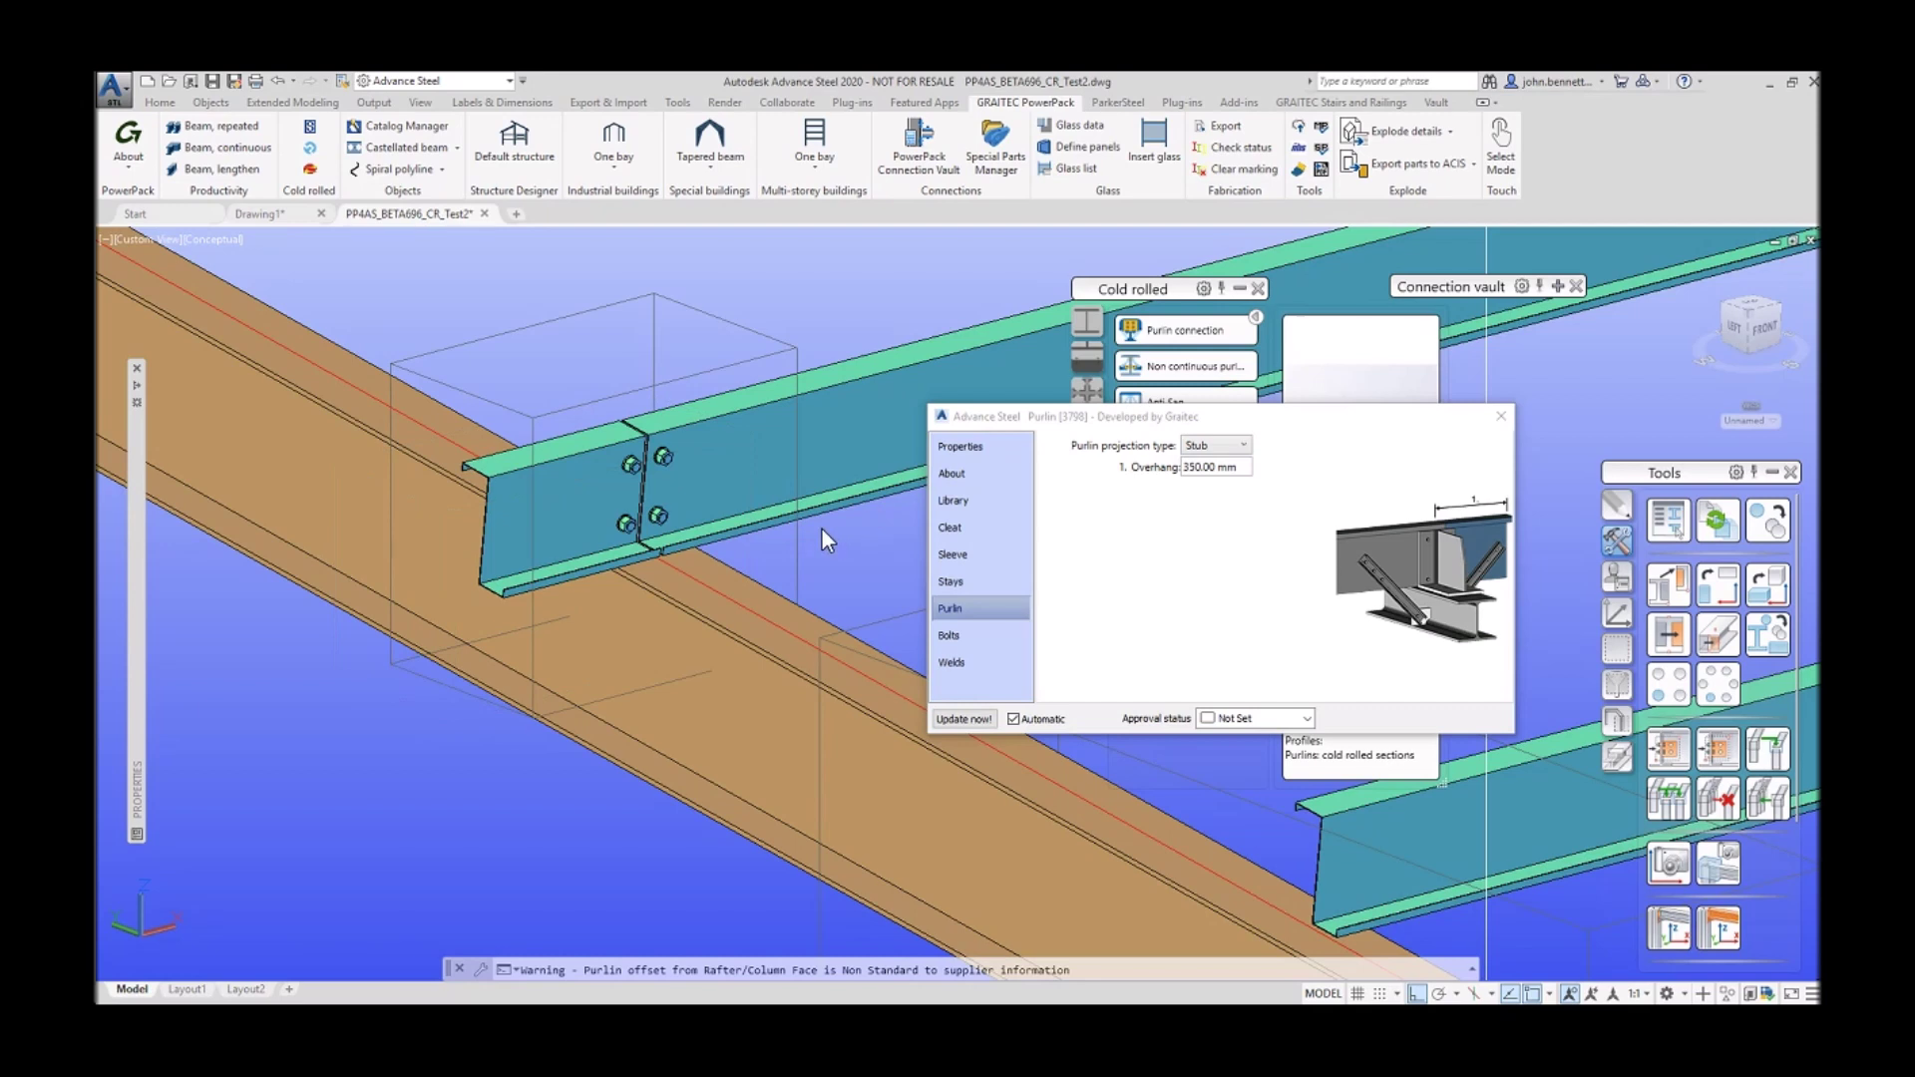
click(1212, 470)
drag(1241, 469, 1119, 469)
text(1000)
key(Return)
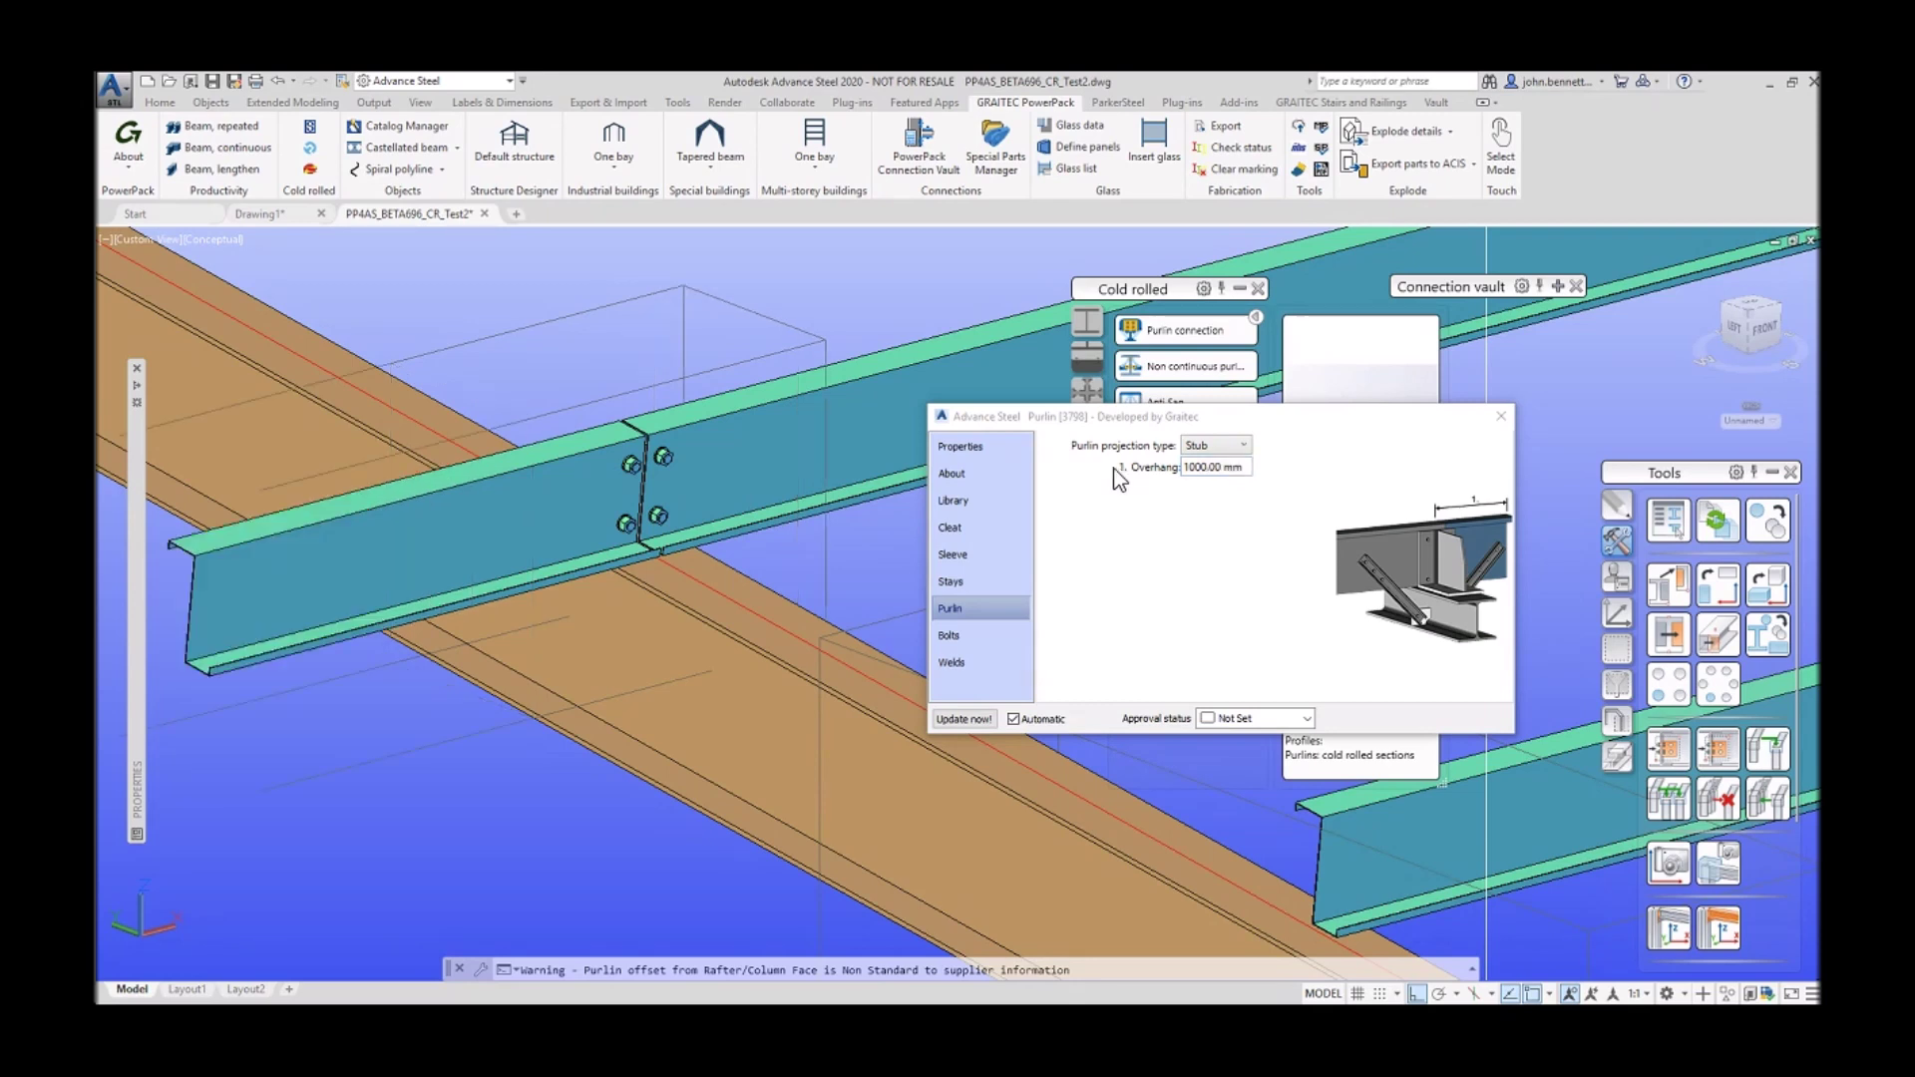
Step: Create rafter stays on both sides of the purlin connection
click(954, 583)
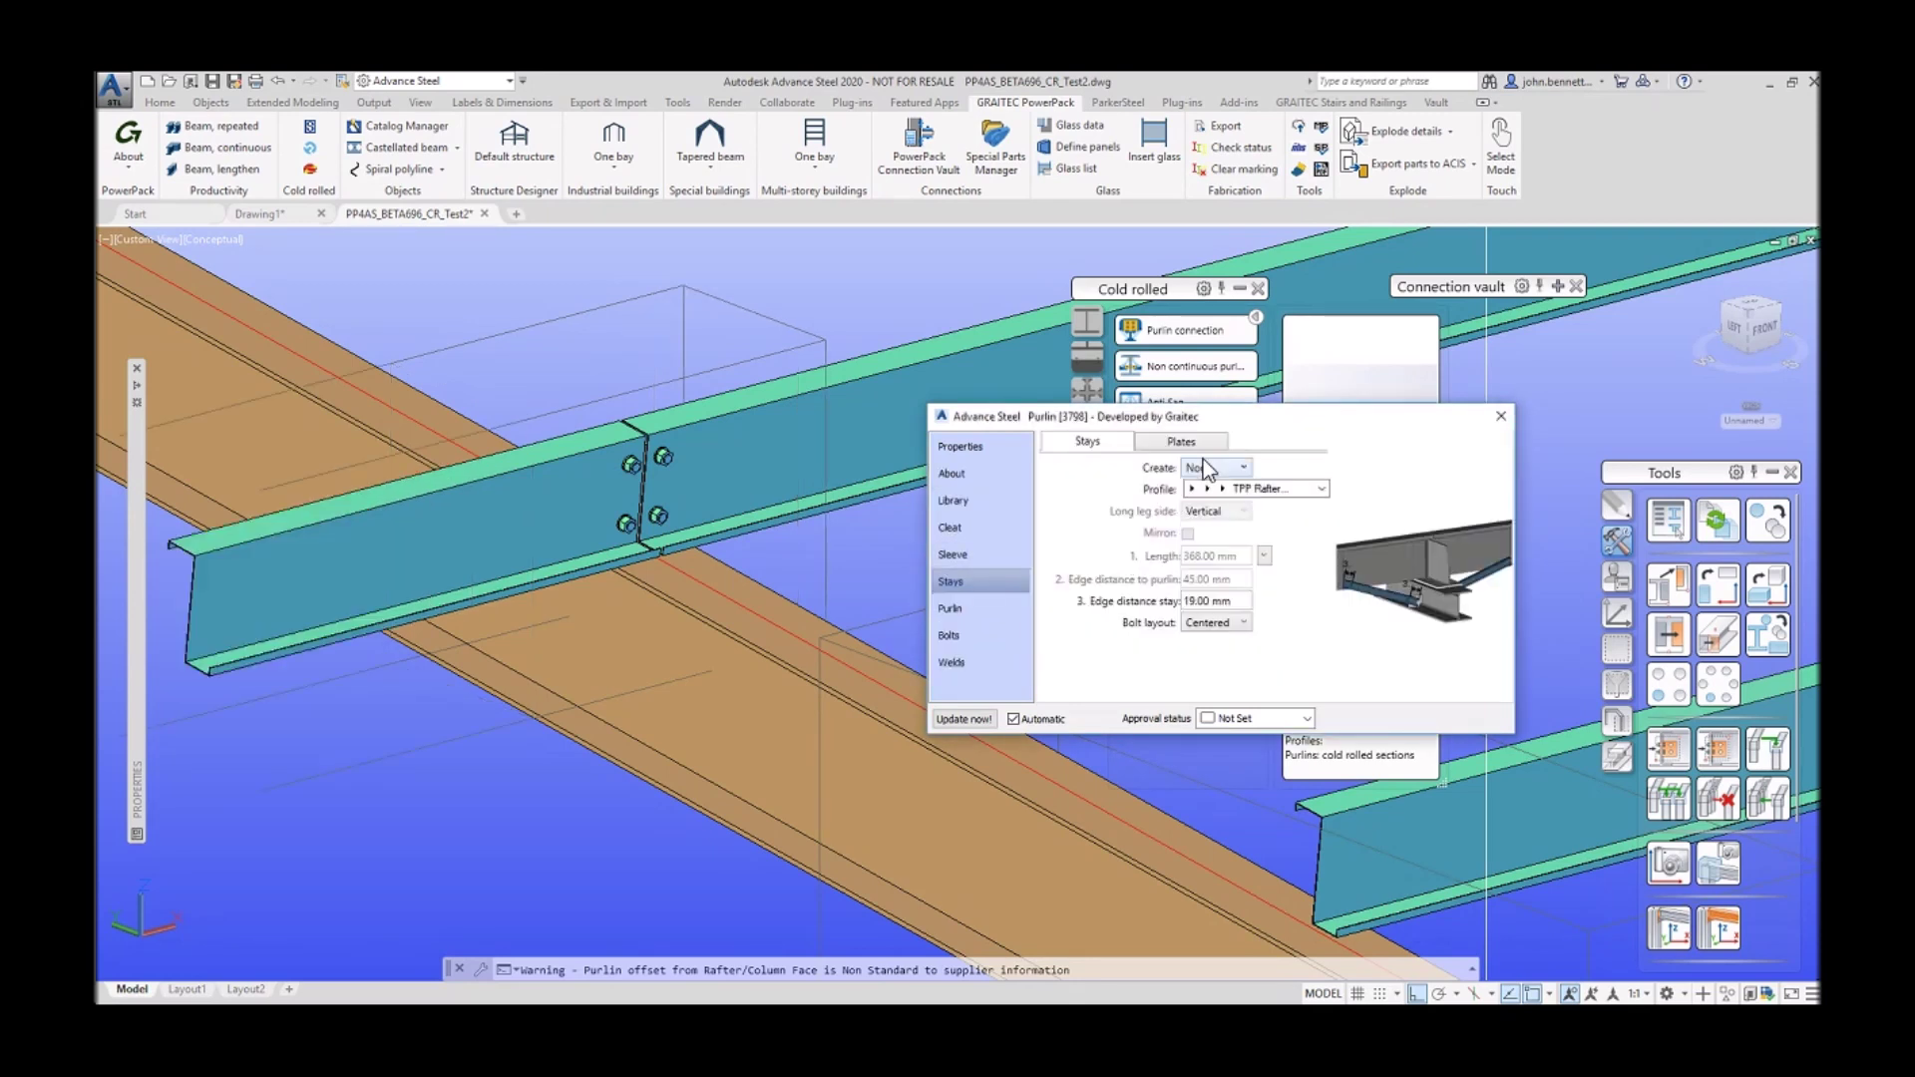
click(1216, 468)
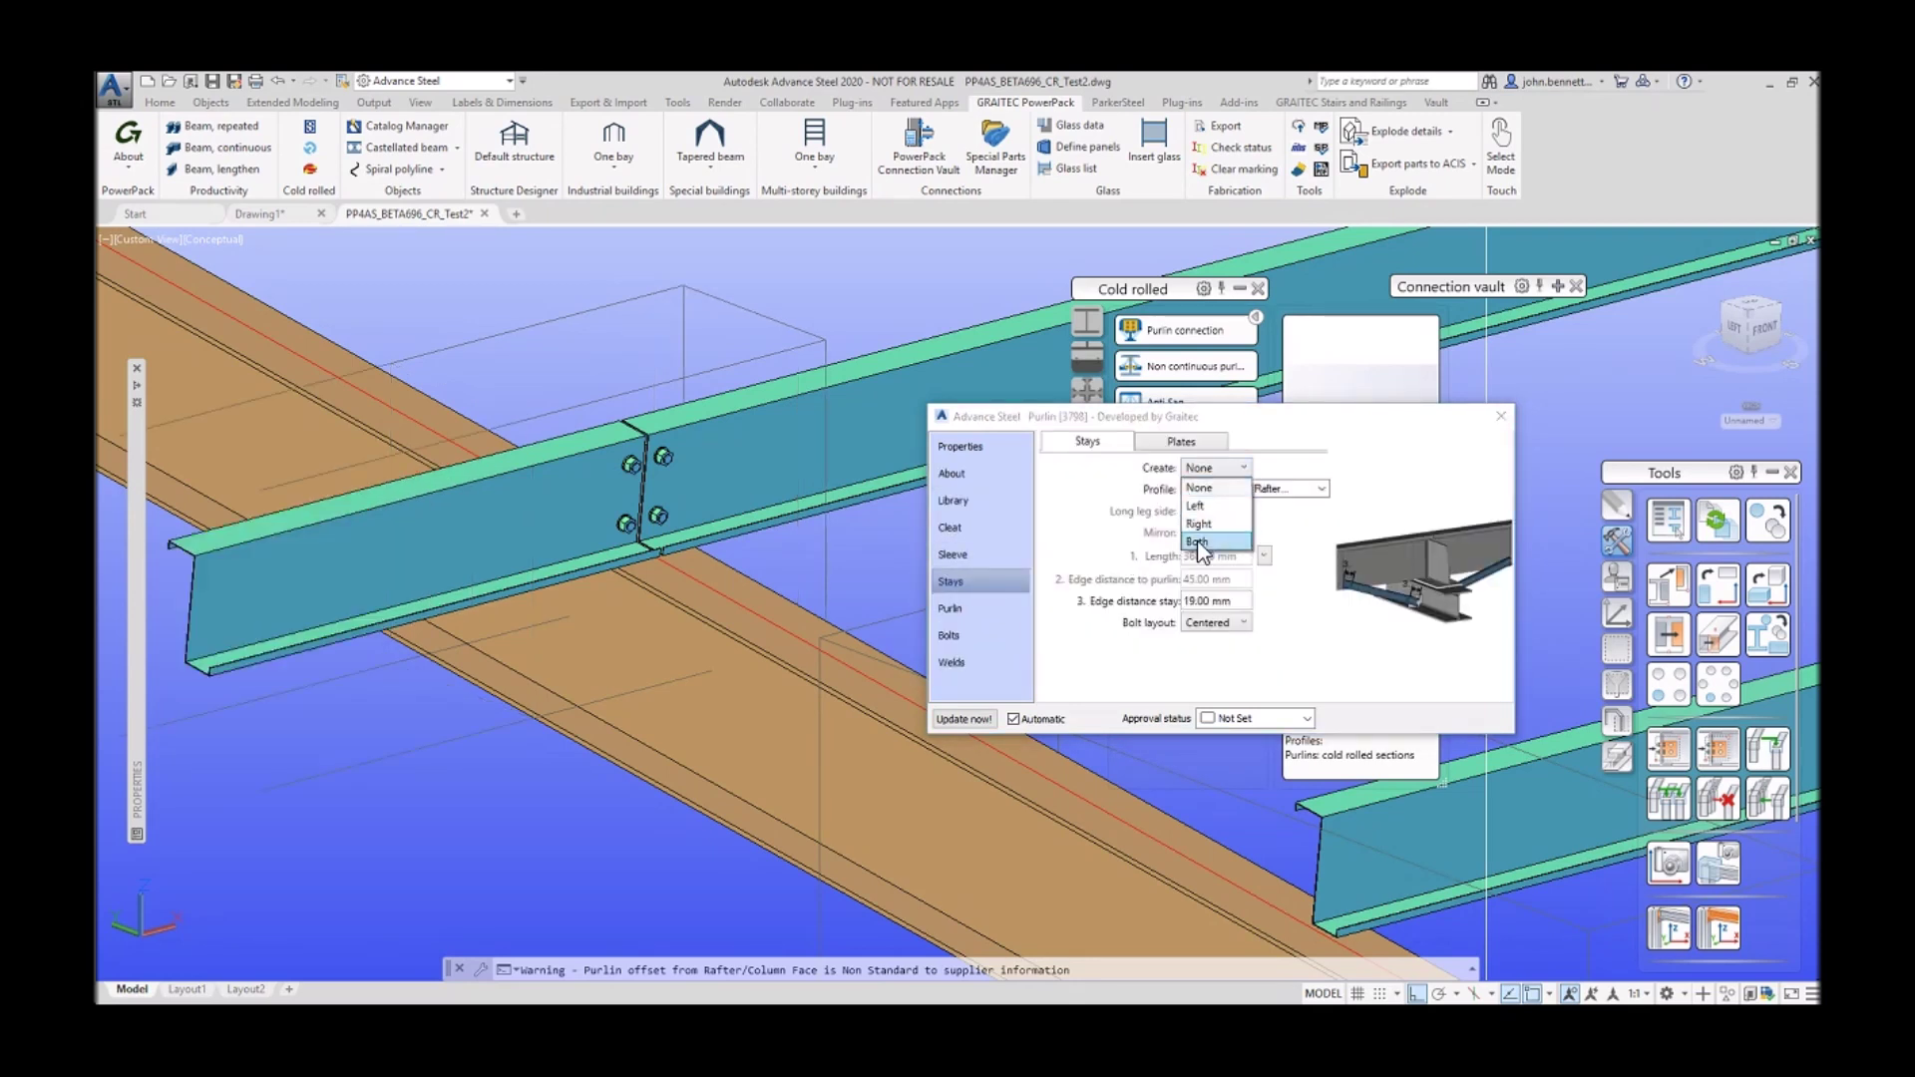
click(1198, 543)
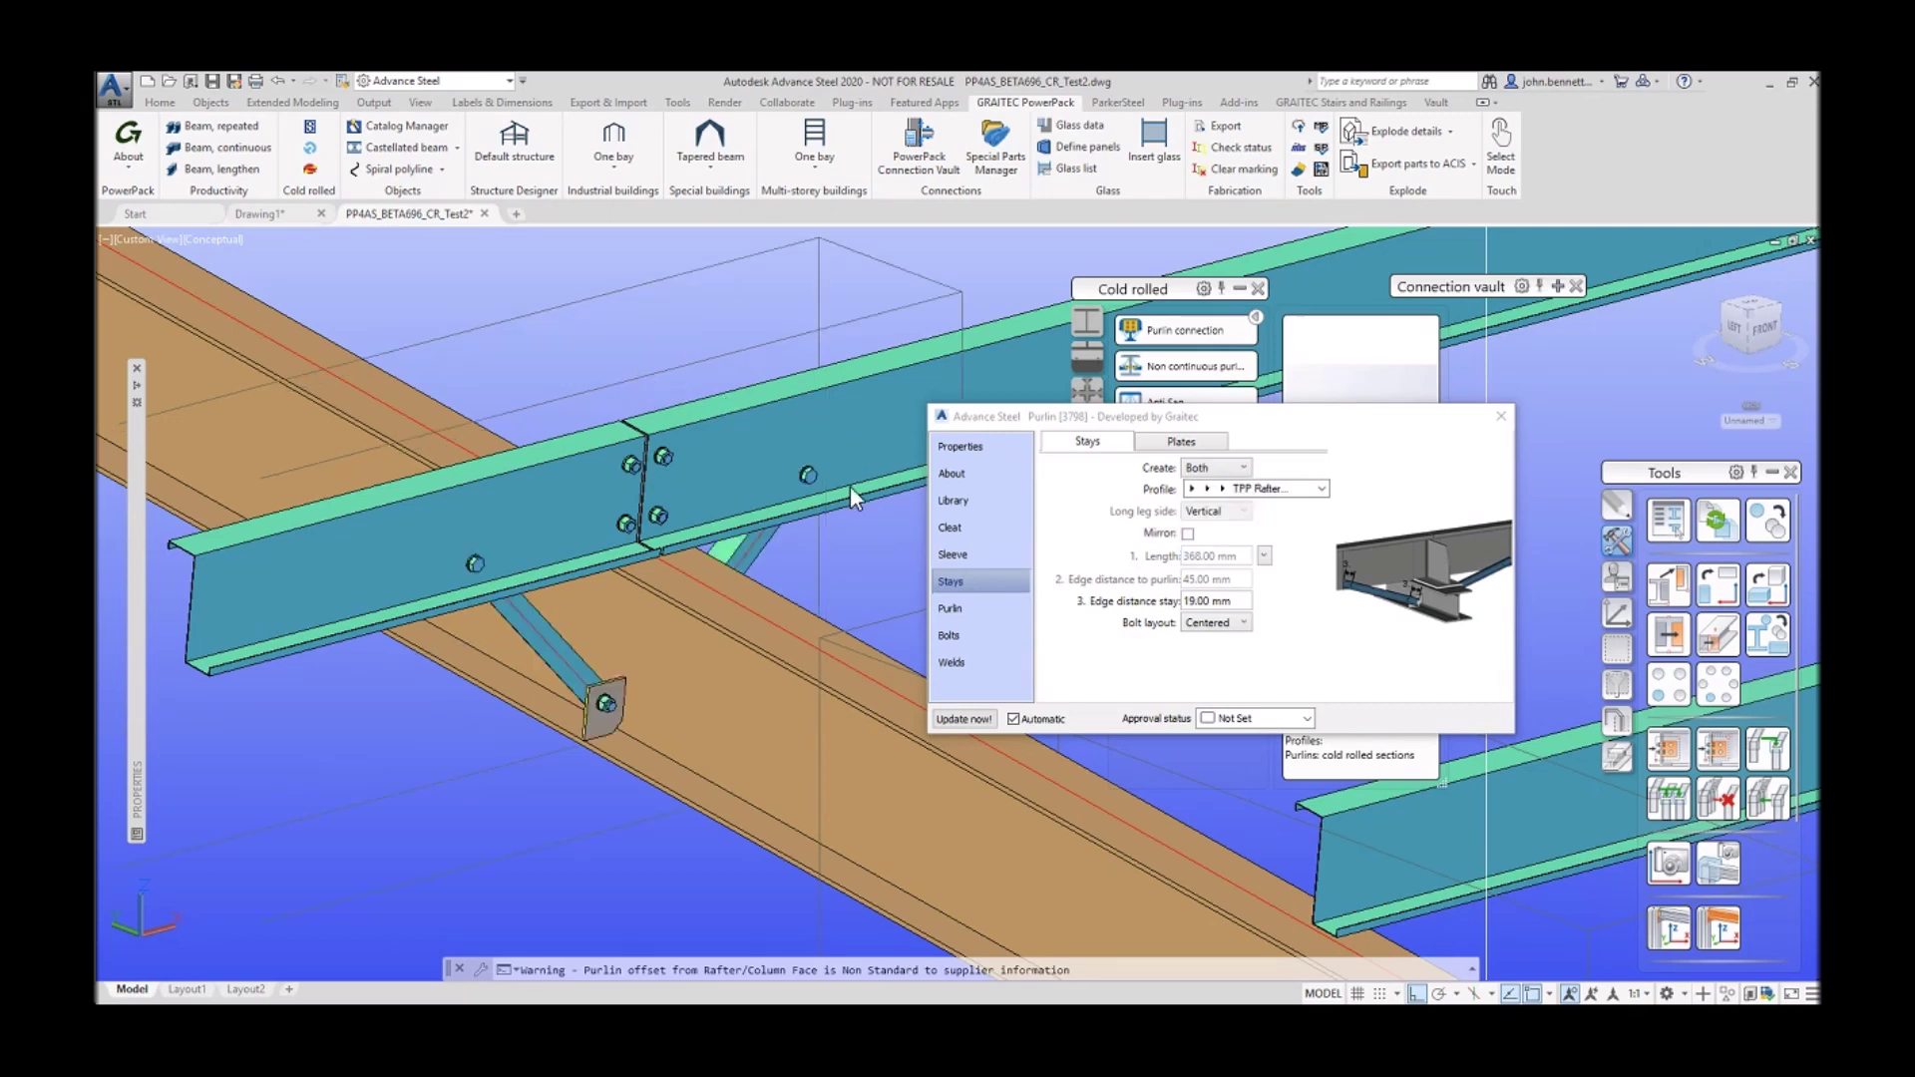
Step: Enable creation of the sleeve at the purlin joint and close the connection properties
click(946, 553)
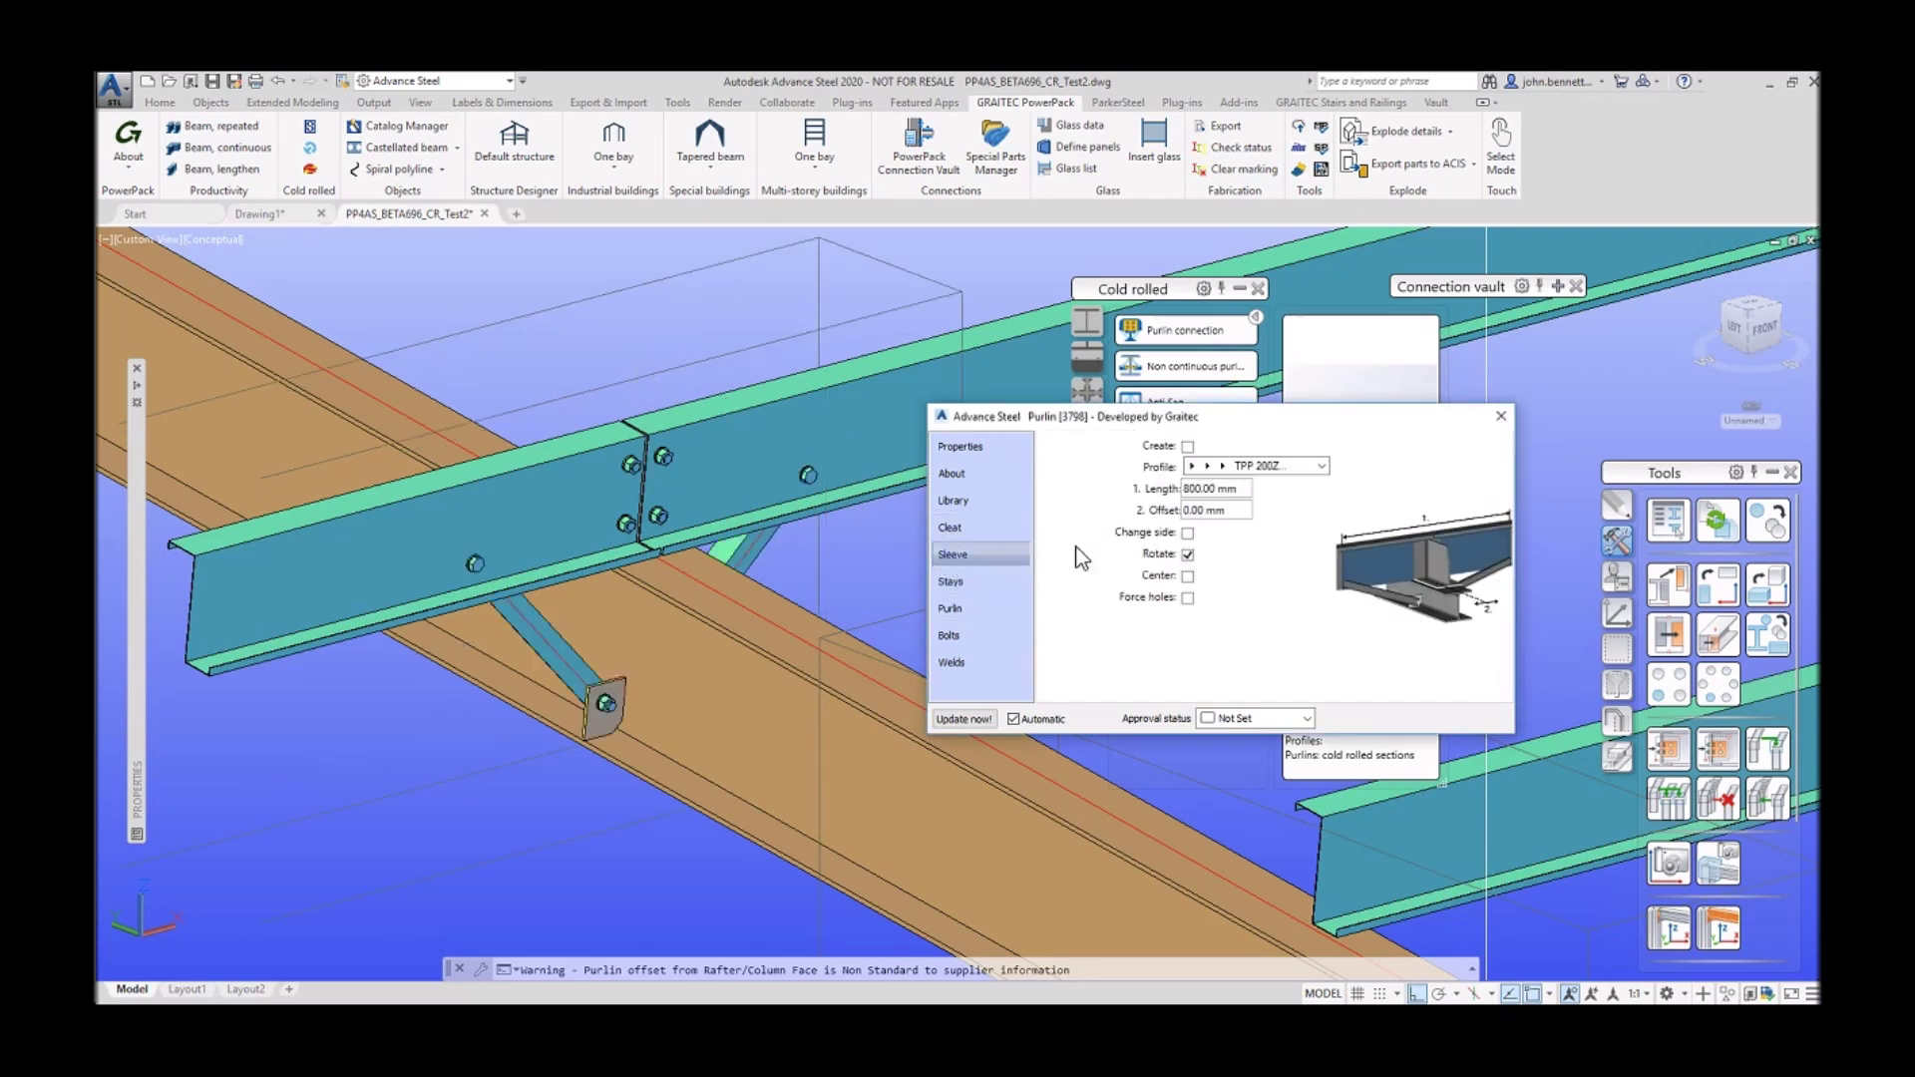
click(1187, 554)
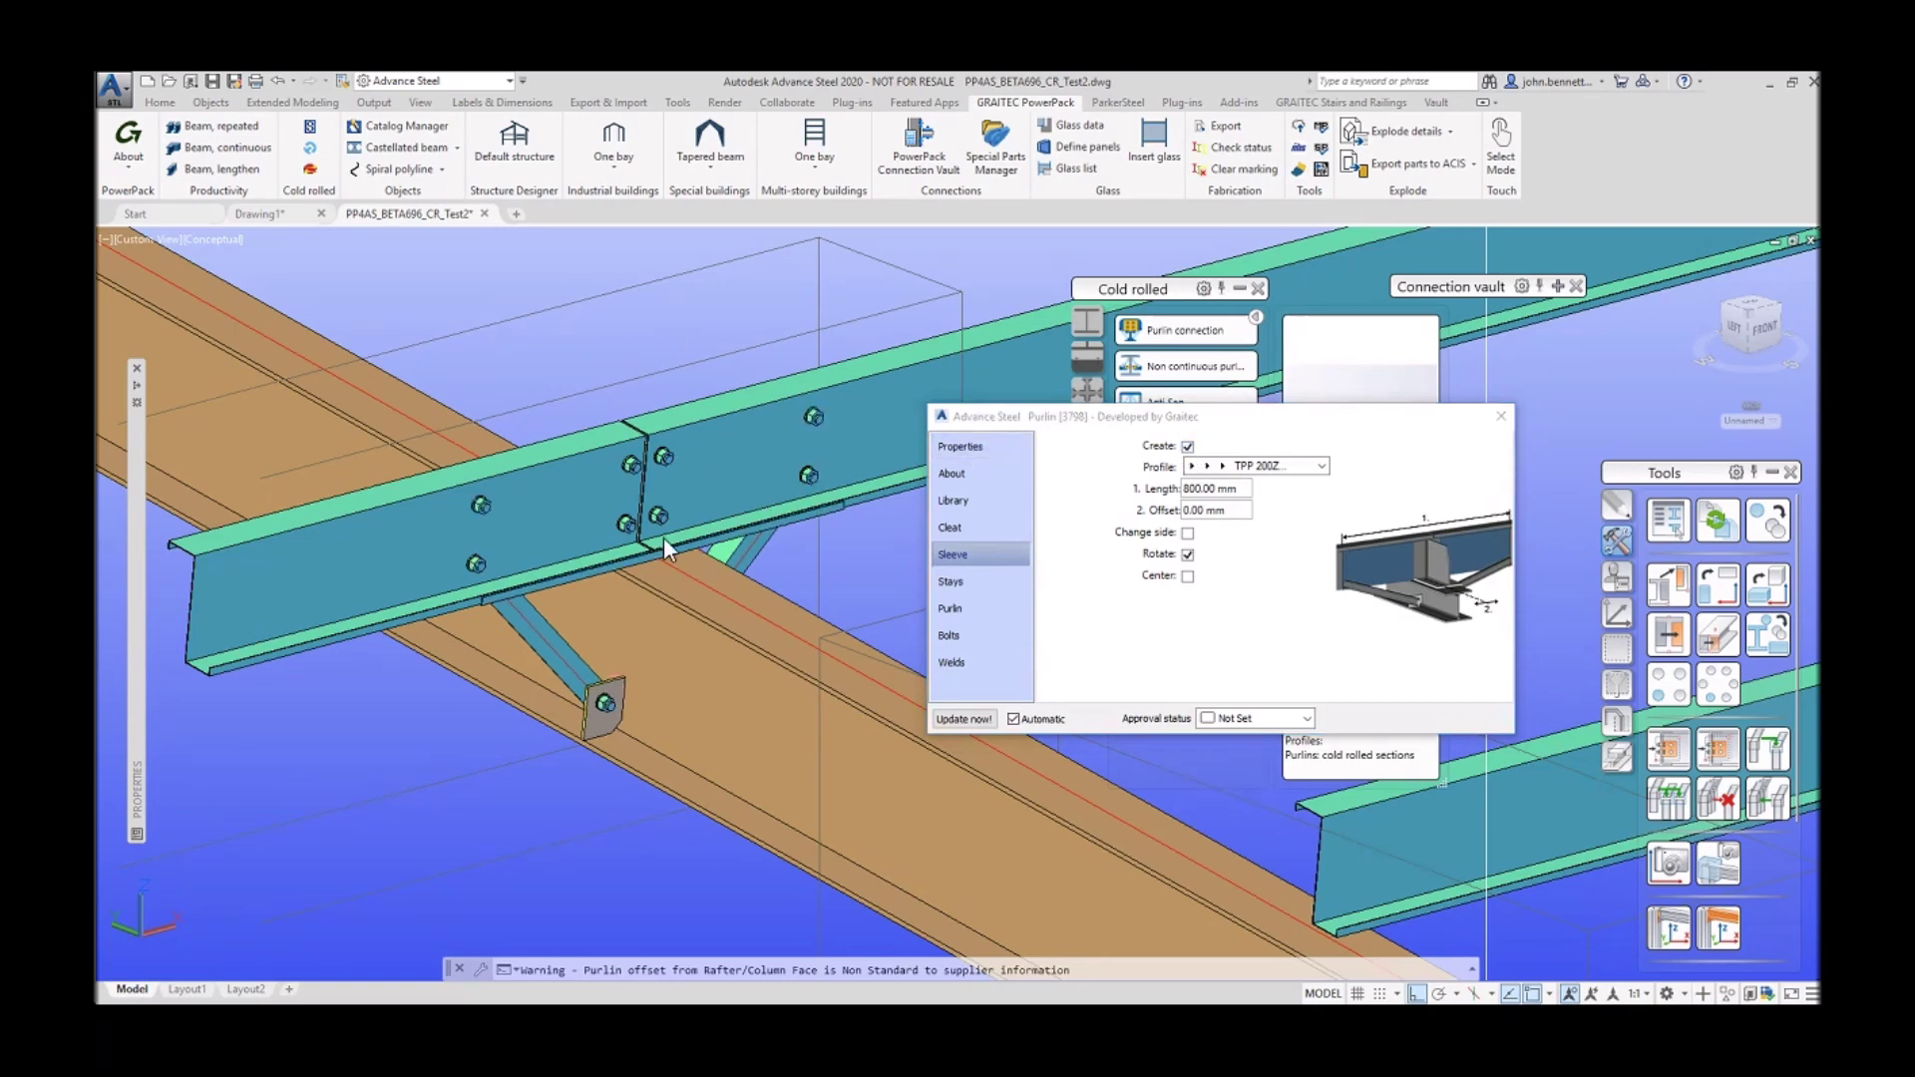
click(1502, 417)
Step: Copy the finished purlin connection to the next three purlins up the slope of the end rafter
scroll(853, 617, down, 8)
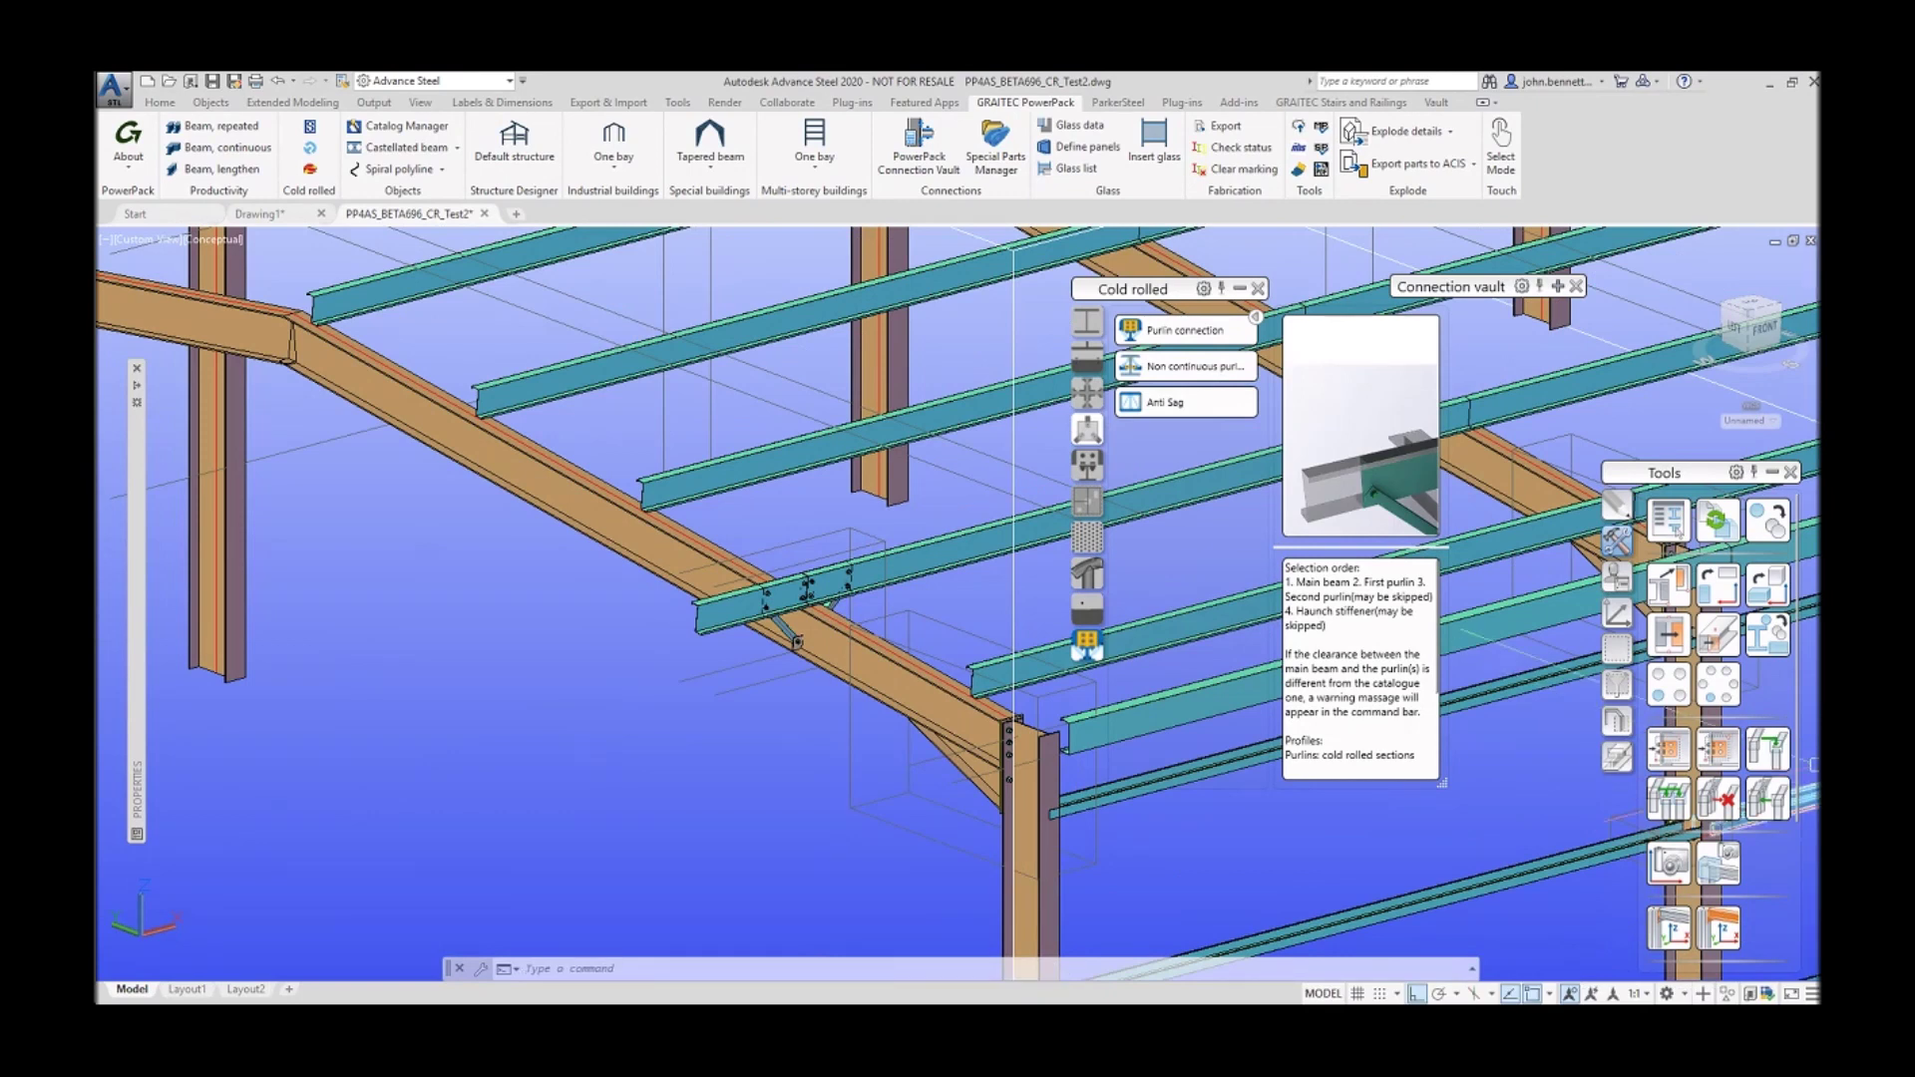
click(1718, 748)
click(803, 539)
right_click(802, 537)
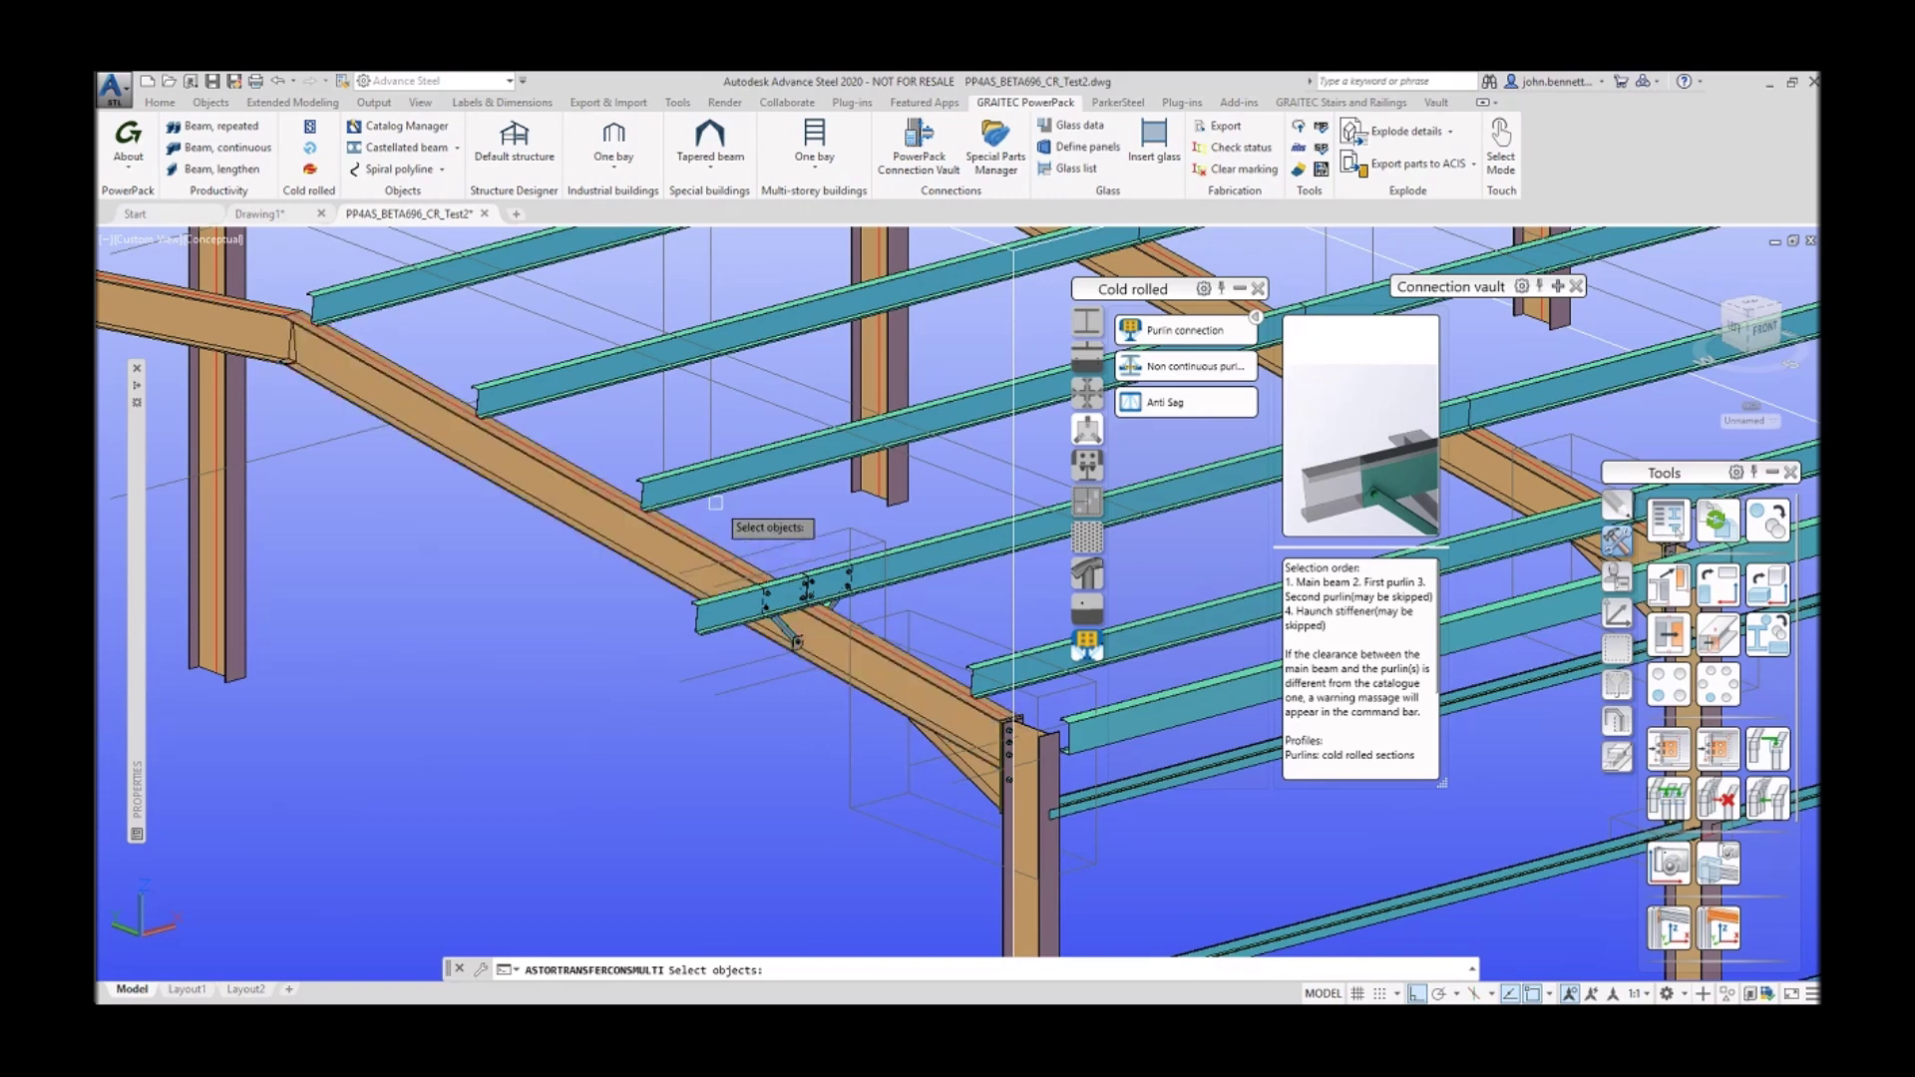
click(674, 470)
click(540, 406)
click(389, 302)
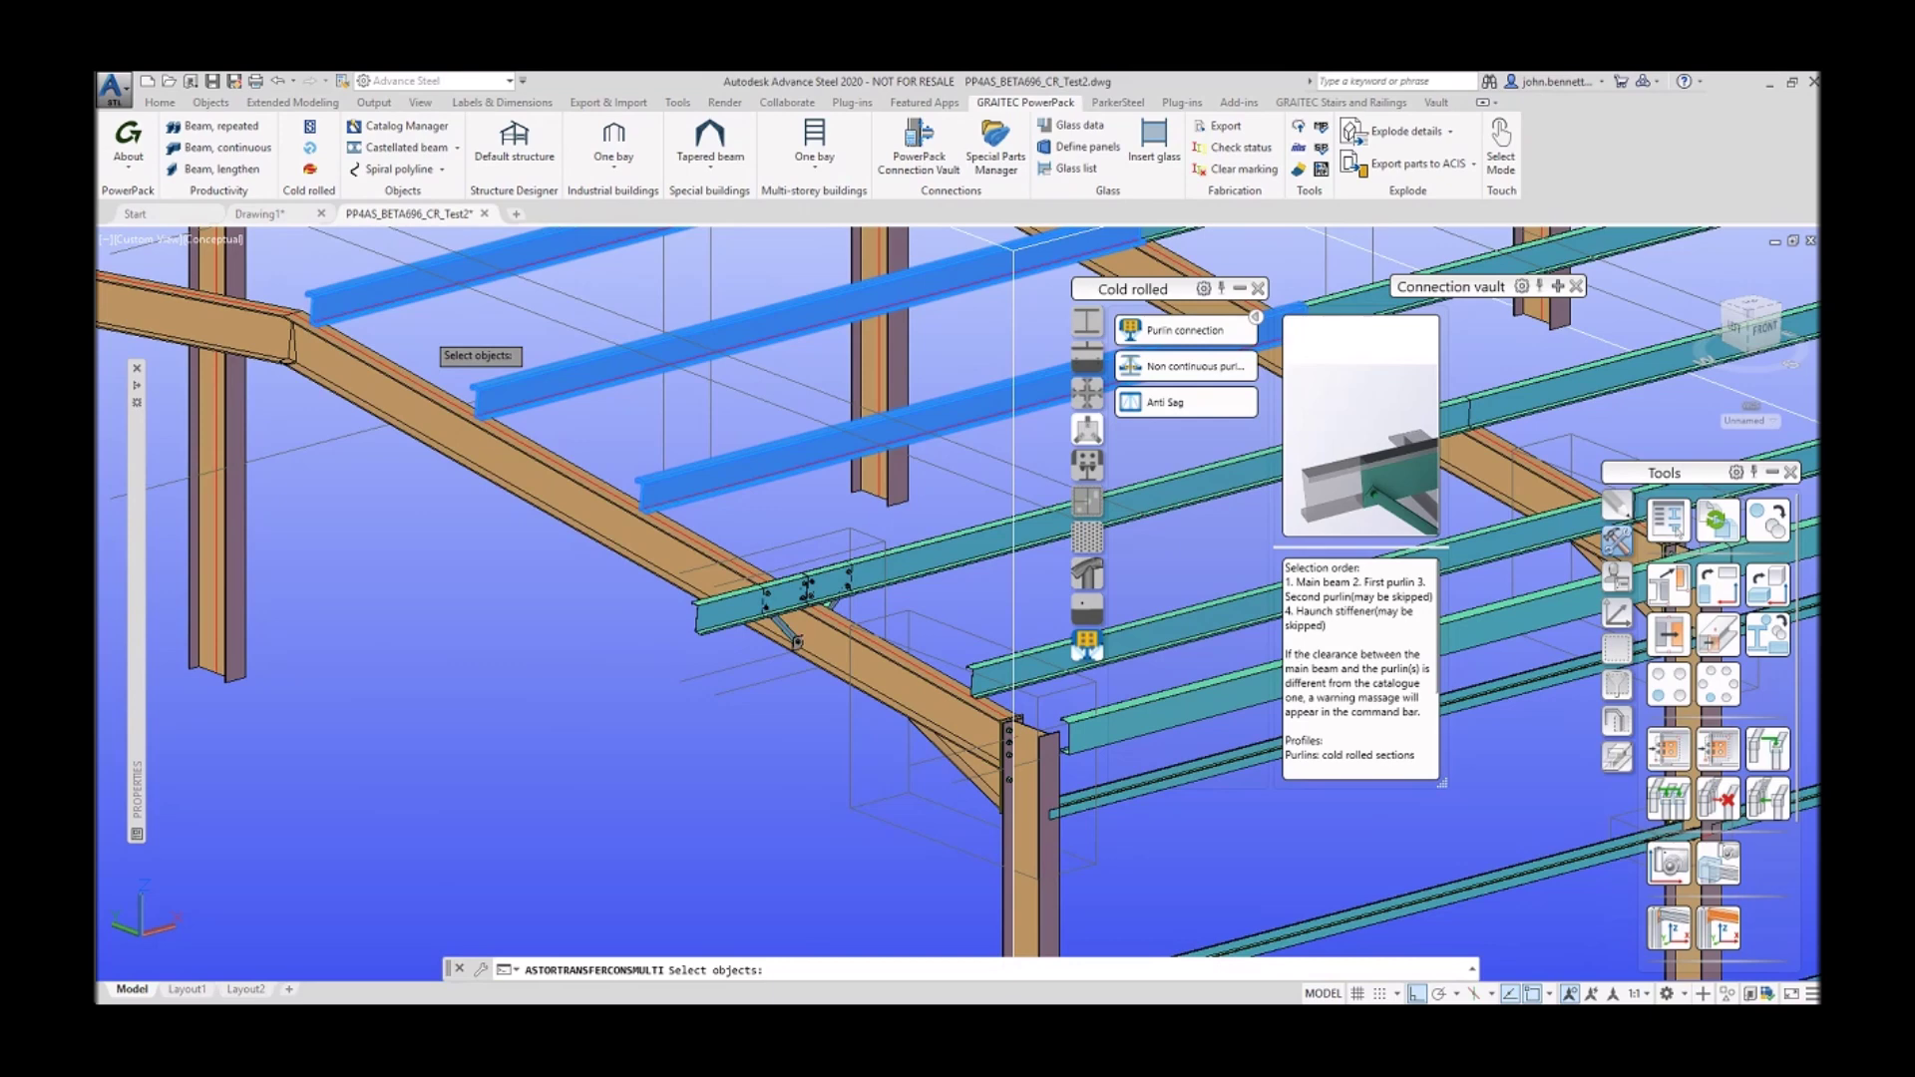
key(Return)
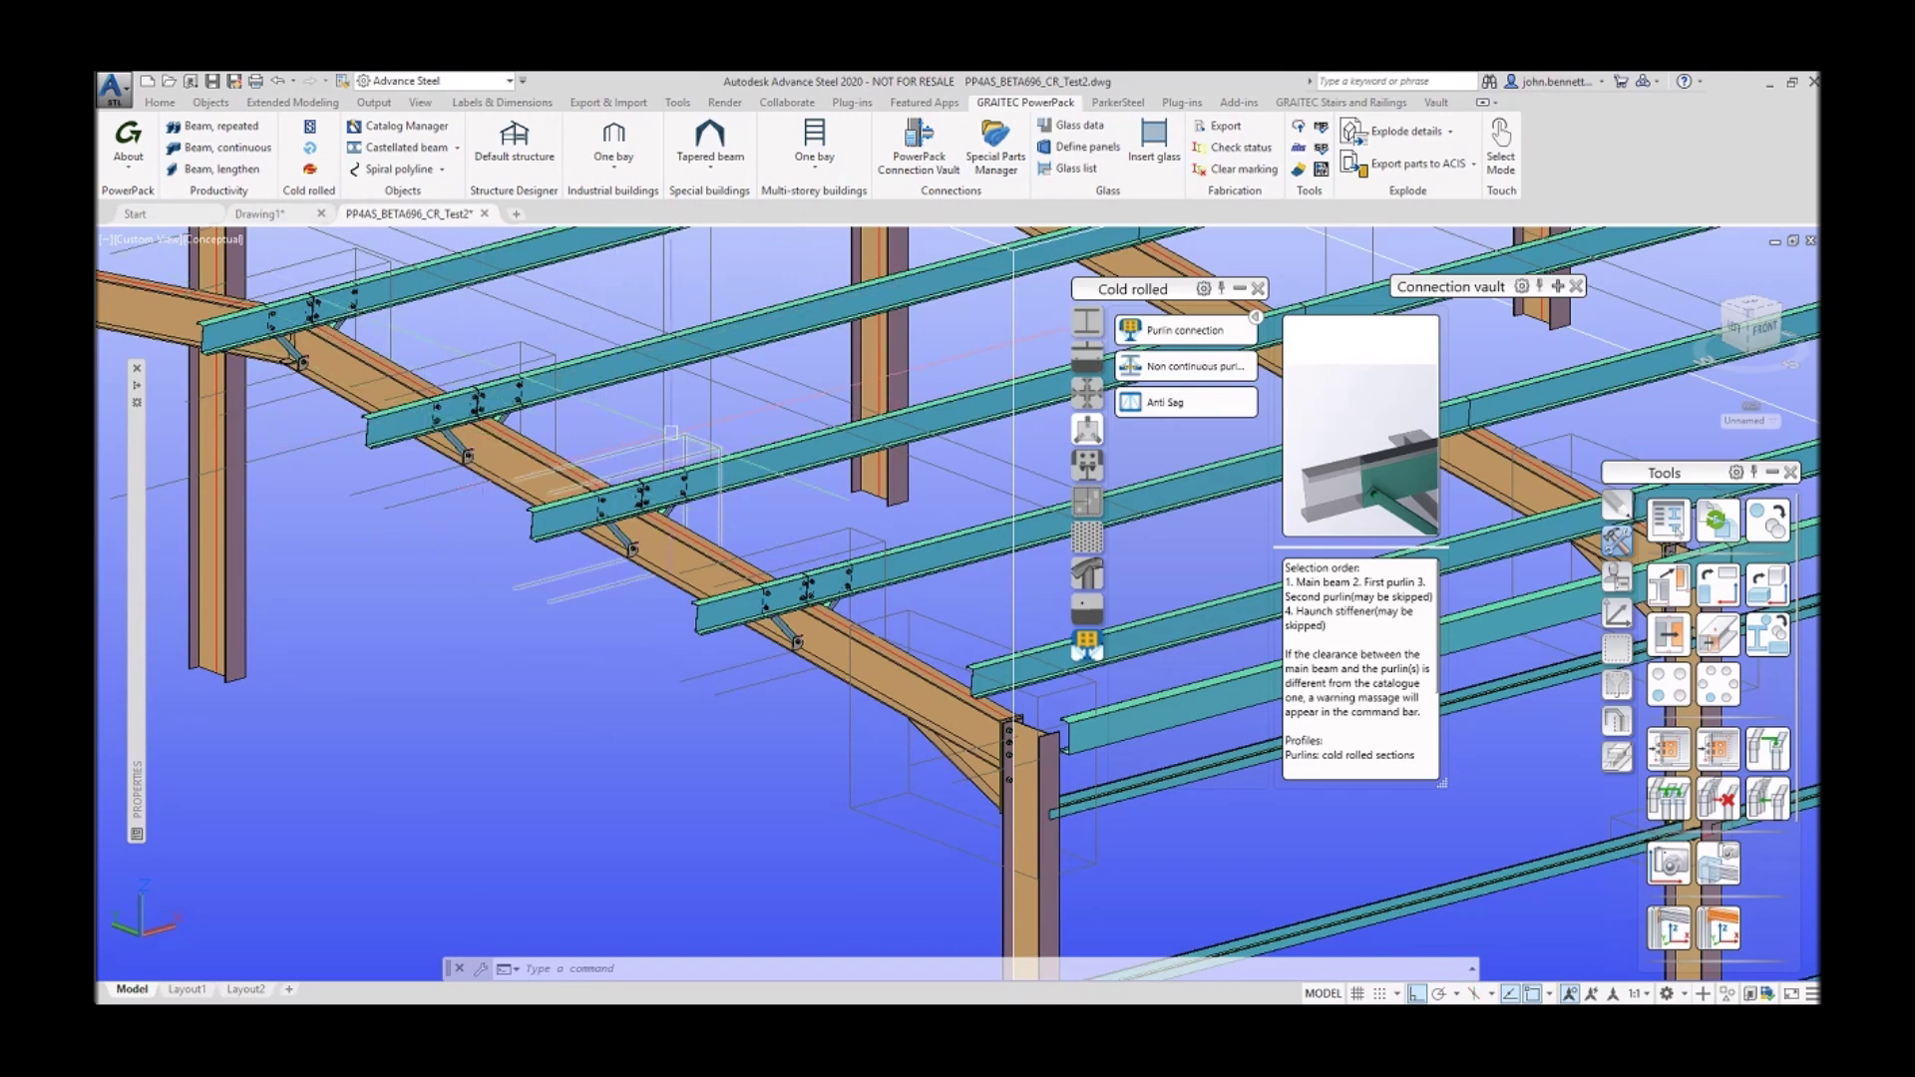
Step: Create a Purlin connection on the inner rafter joining the two purlins that meet above the haunch, including the haunch stiffener
middle_drag(667, 439, 582, 569)
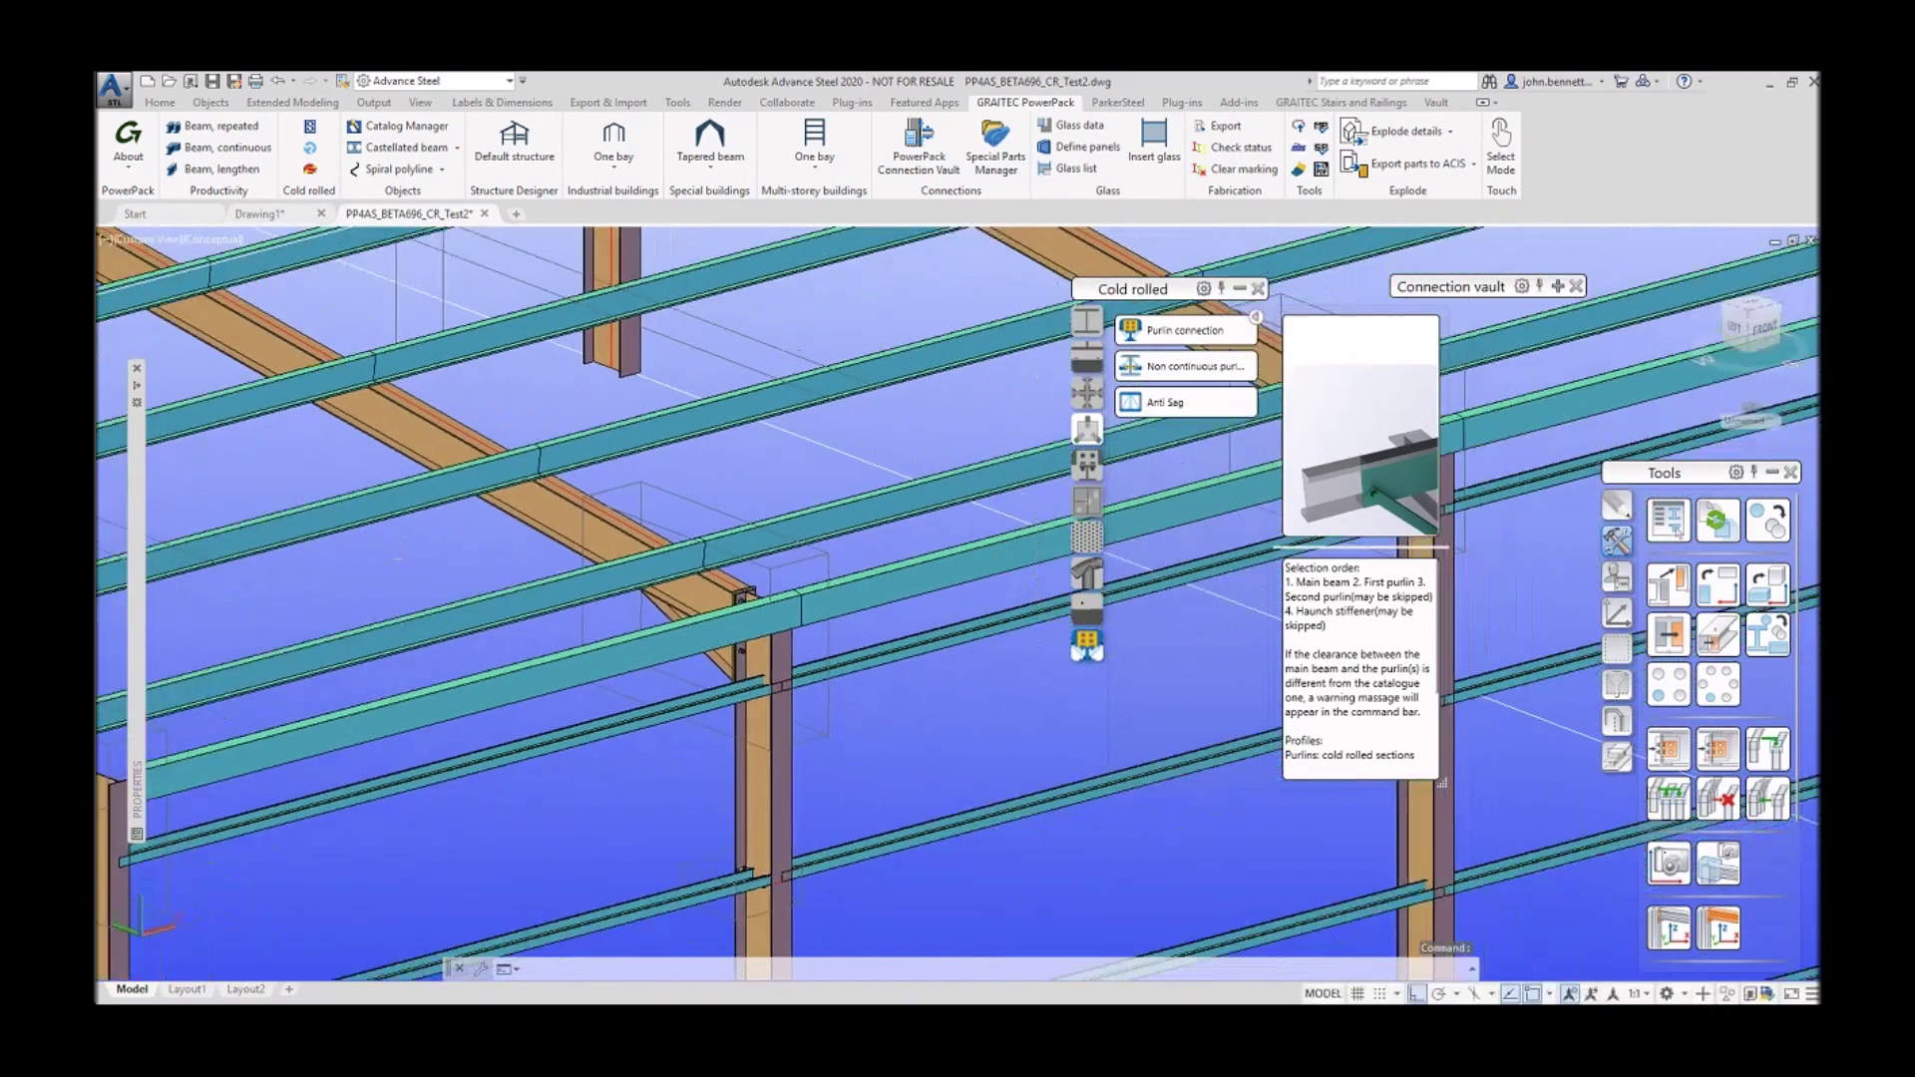
scroll(688, 539, up, 3)
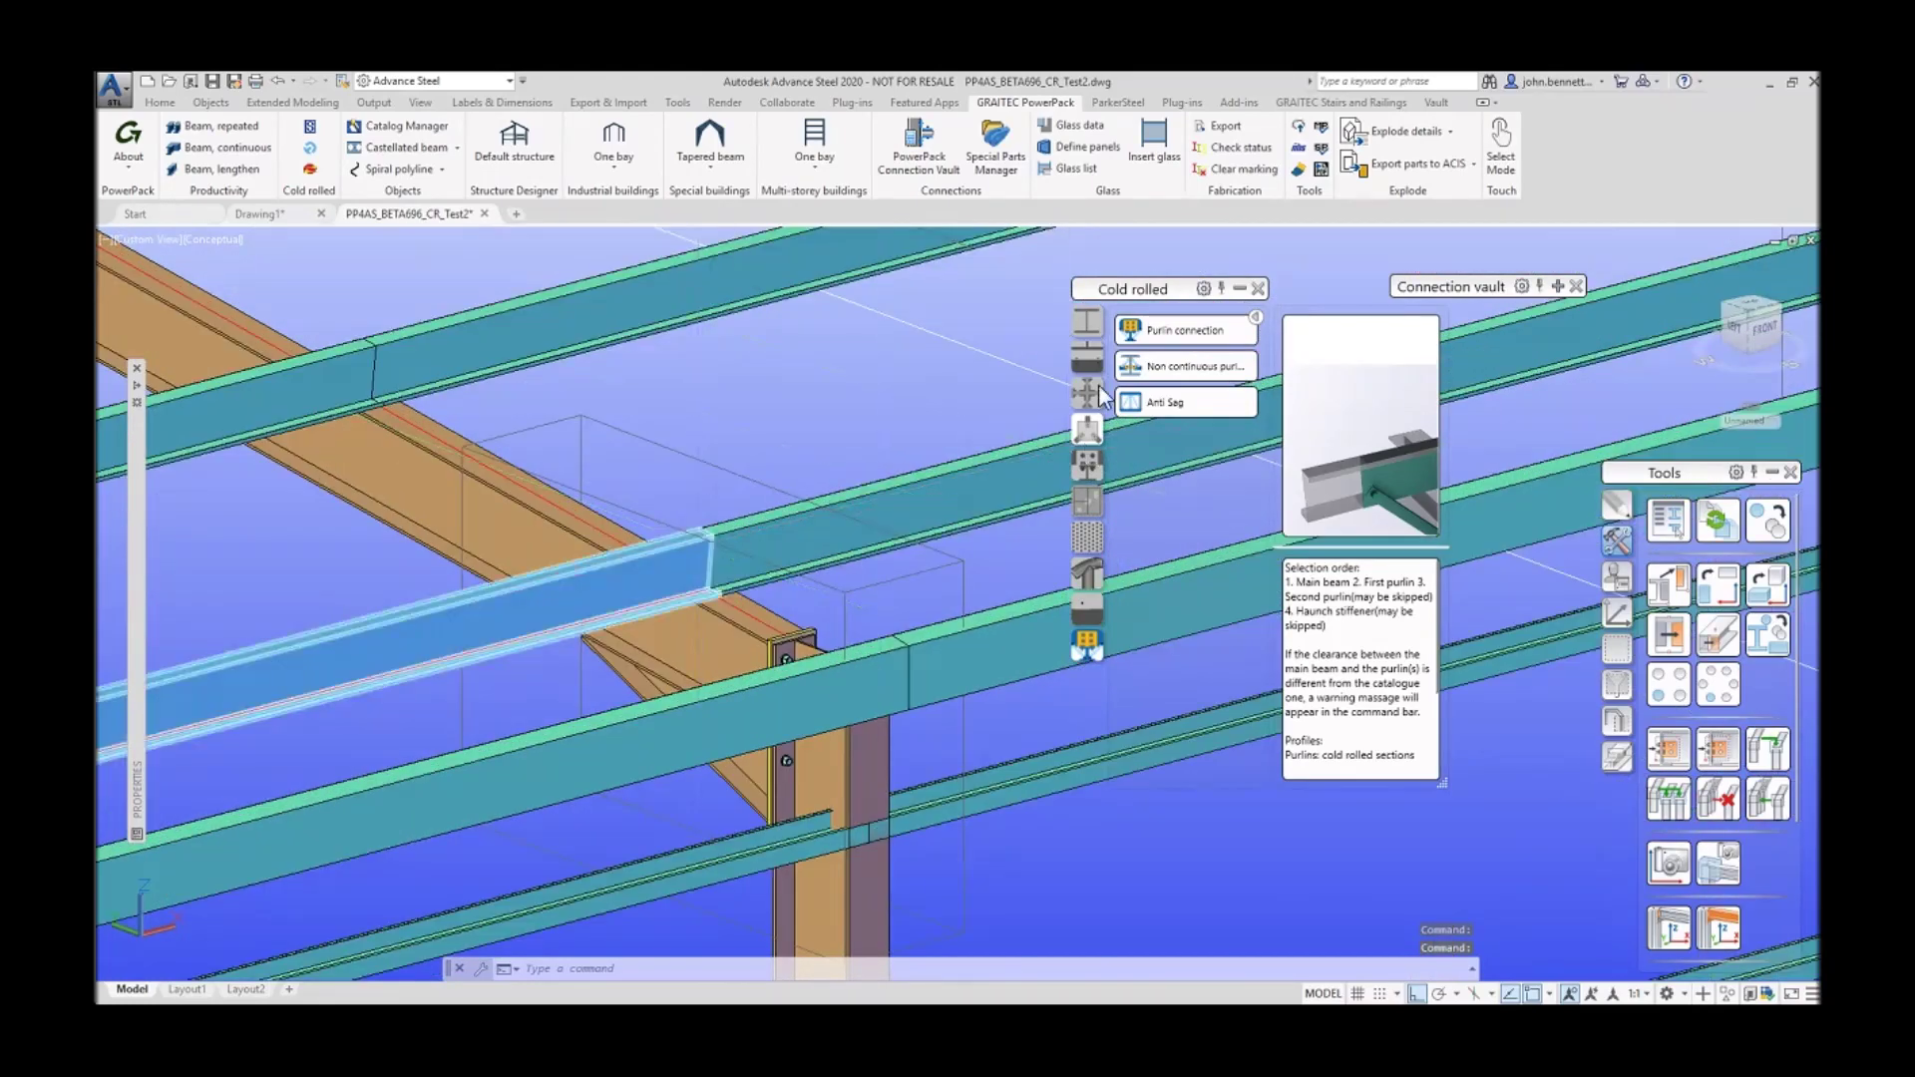
click(1134, 339)
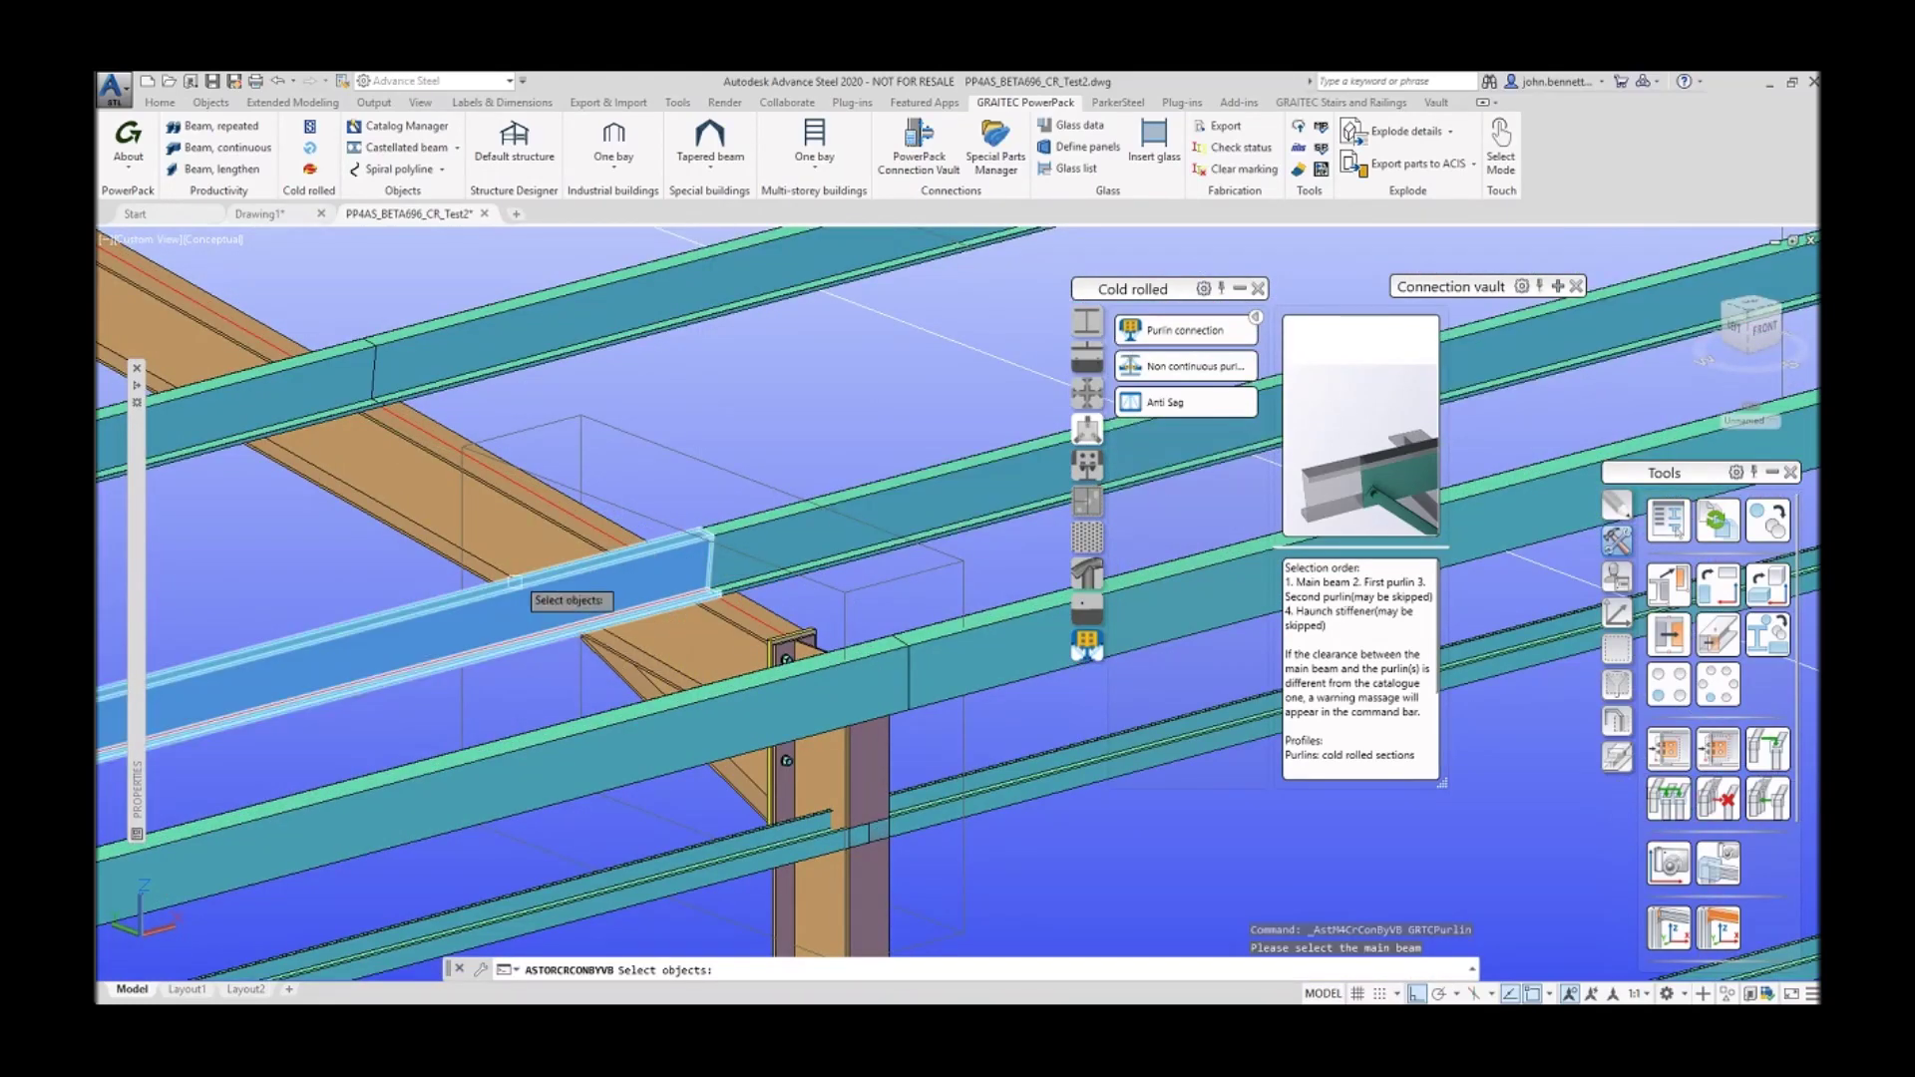
click(521, 510)
key(Return)
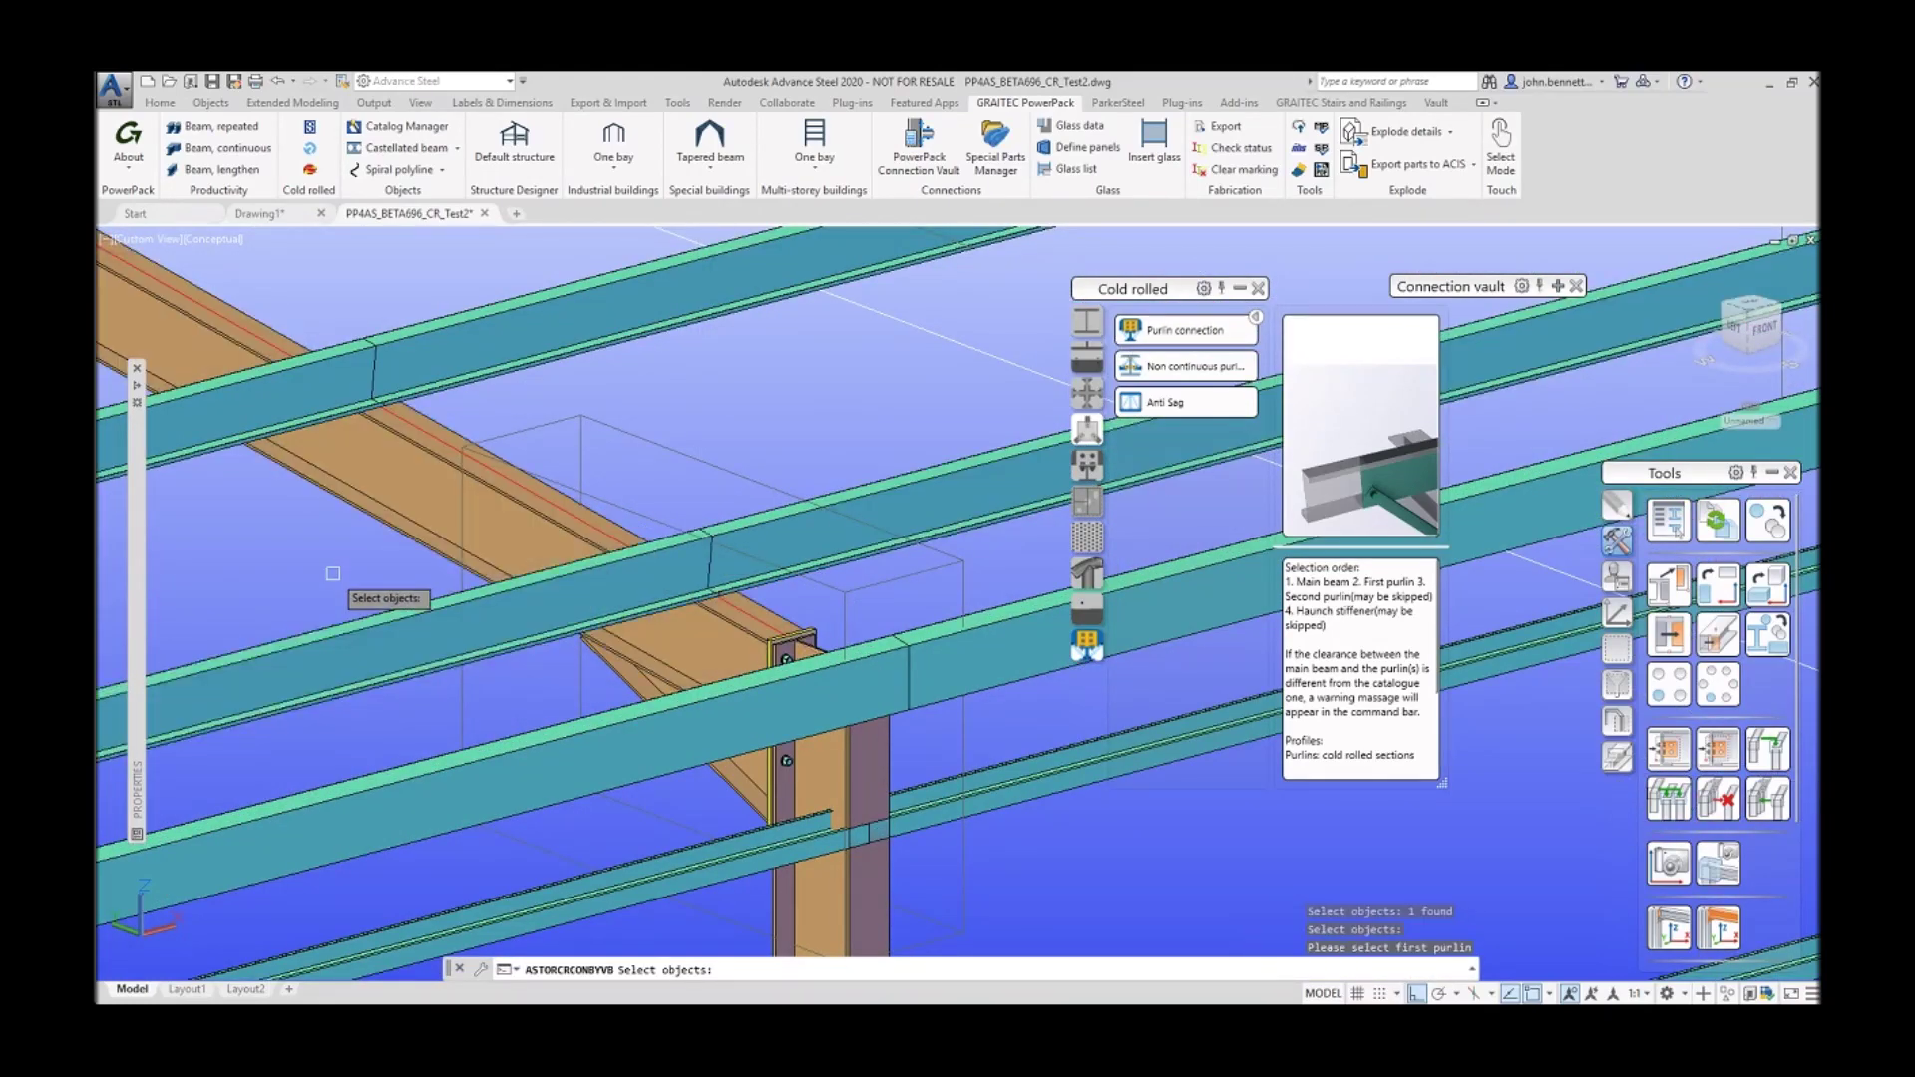
click(377, 615)
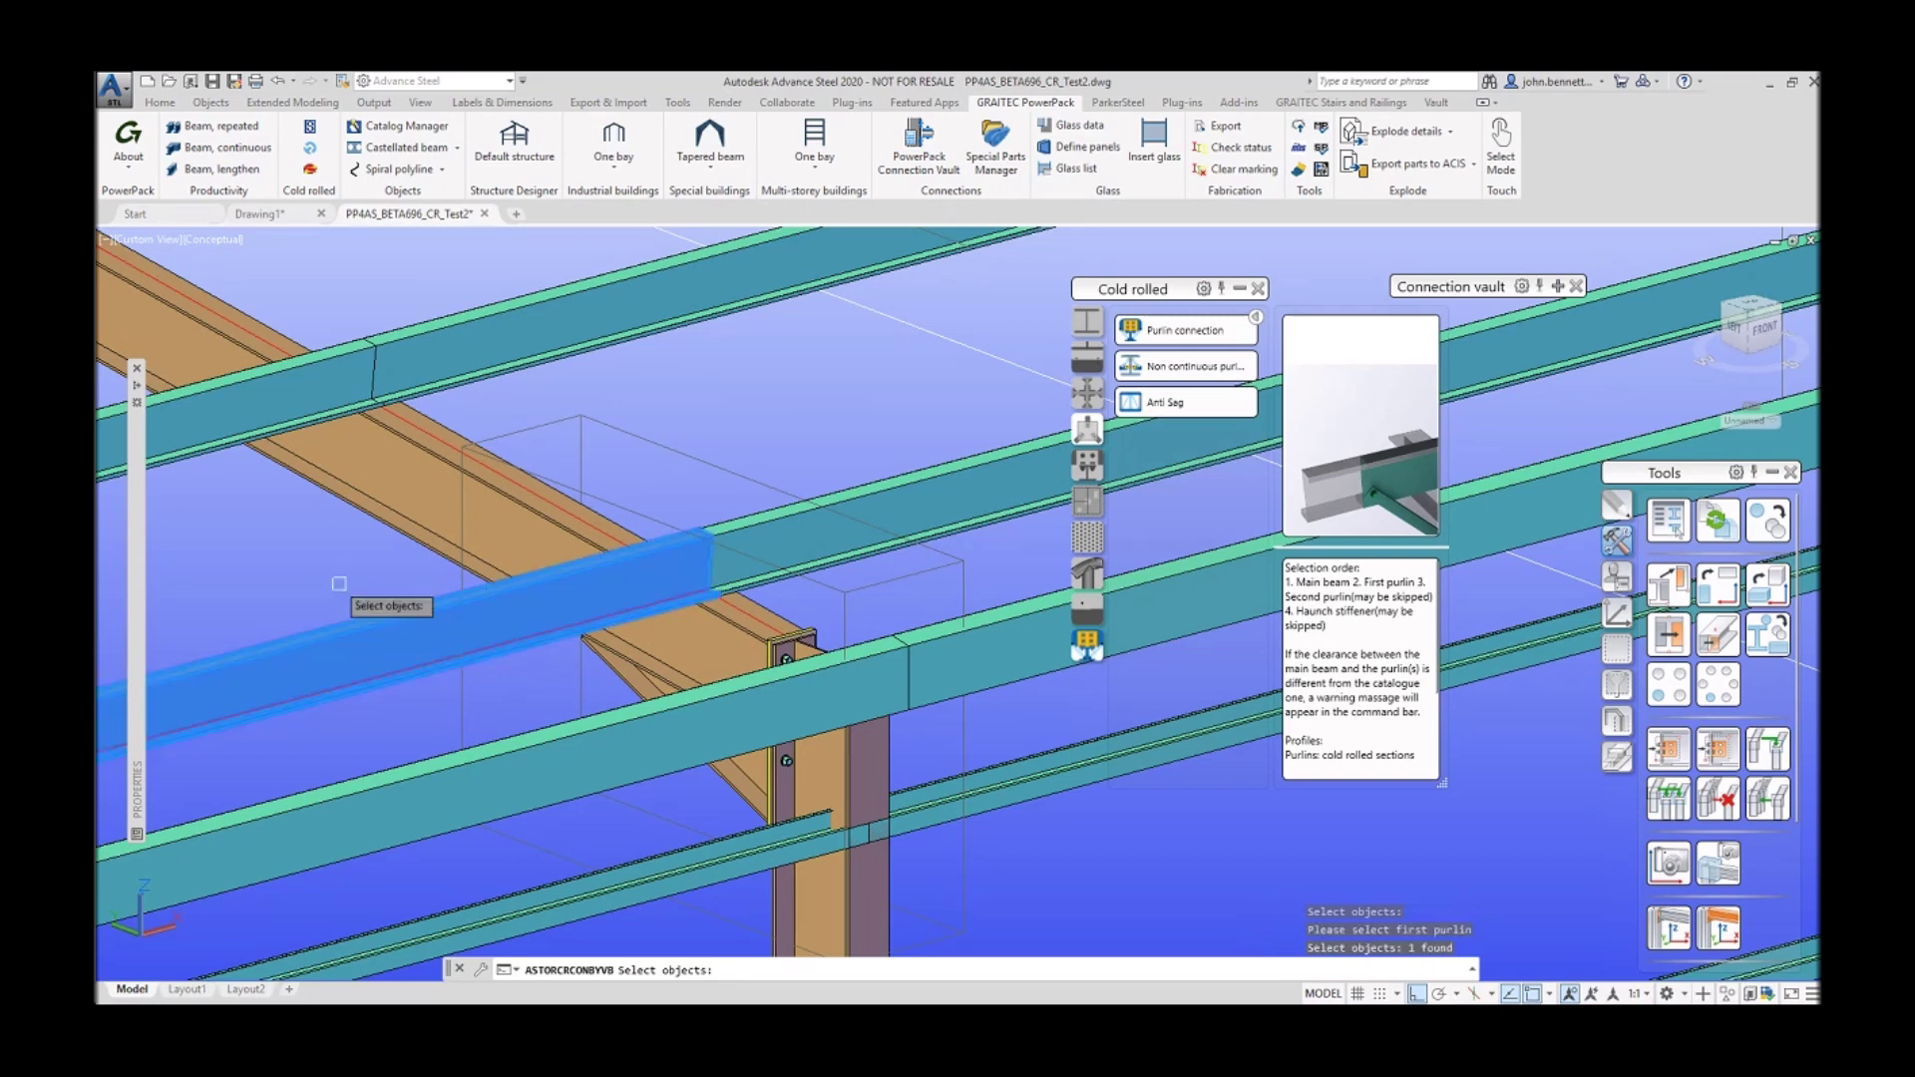
key(Return)
click(865, 489)
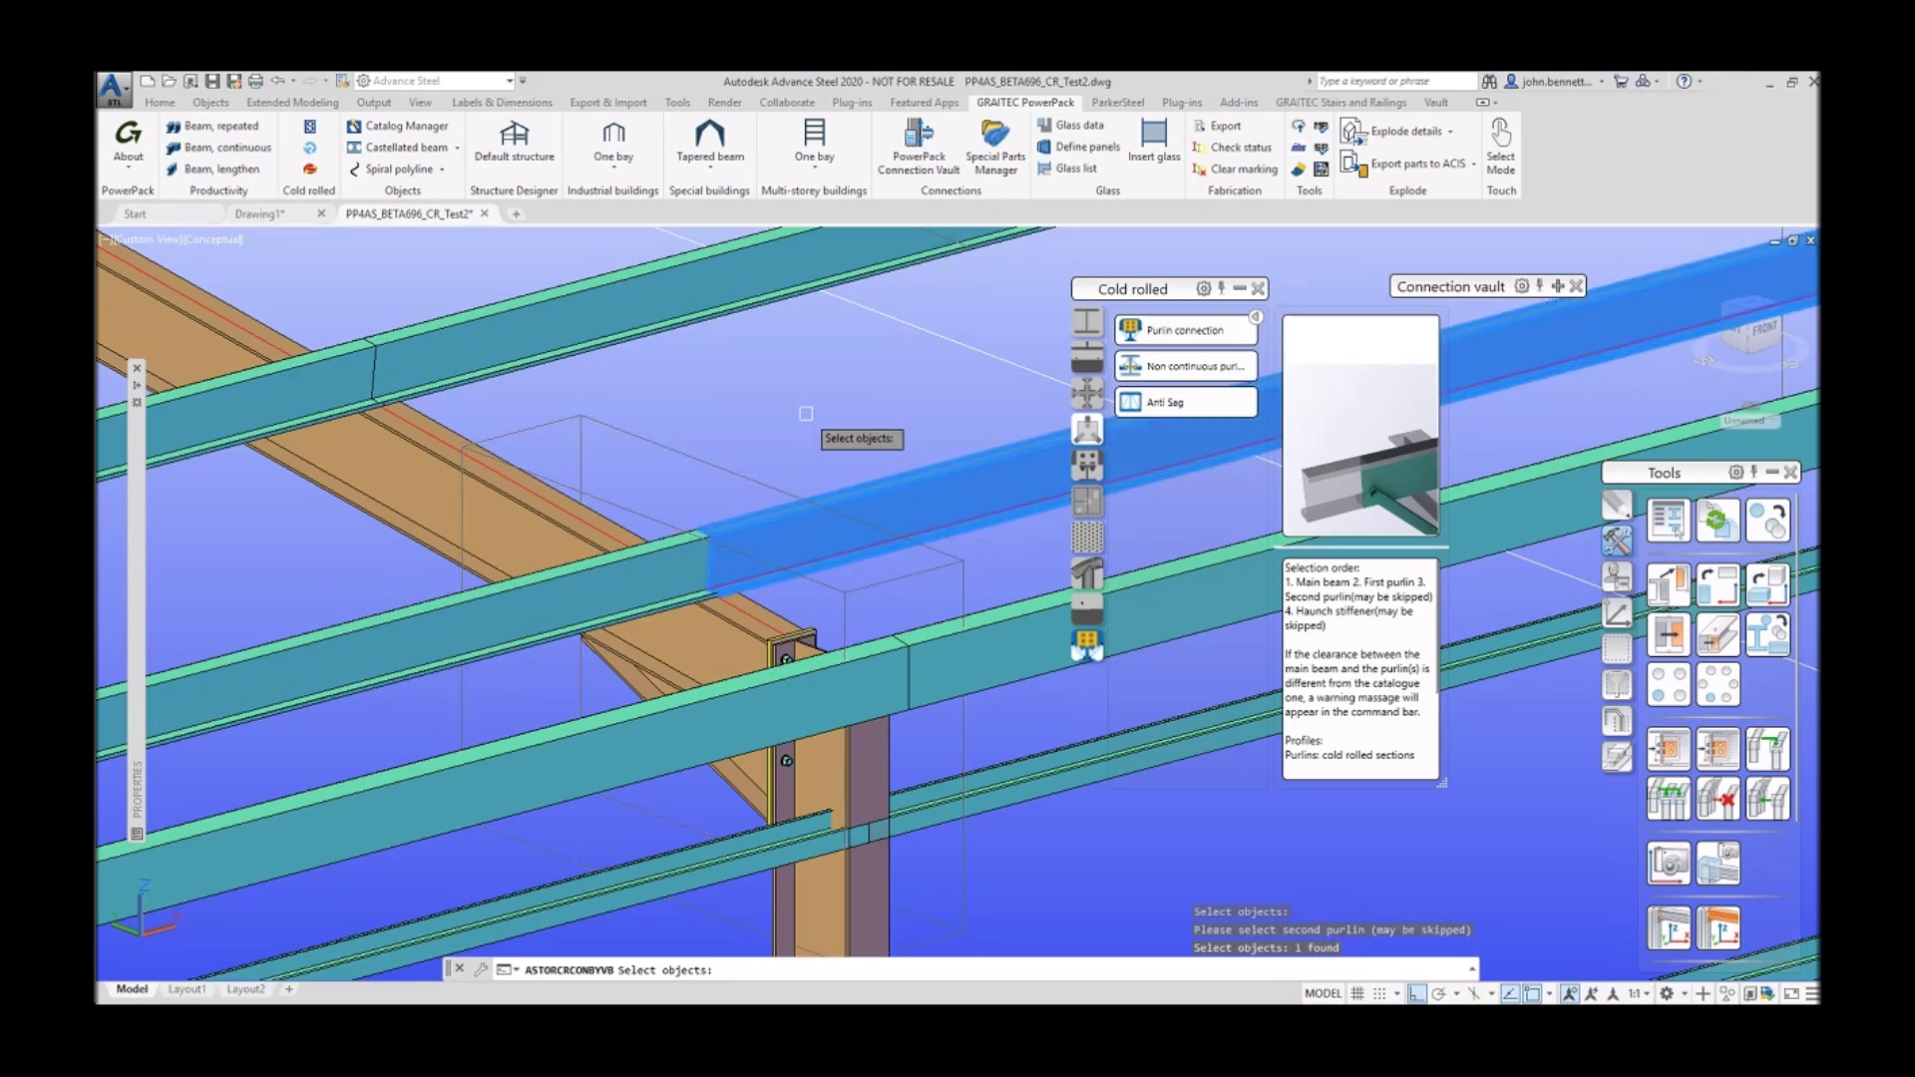
key(Return)
scroll(639, 663, up, 2)
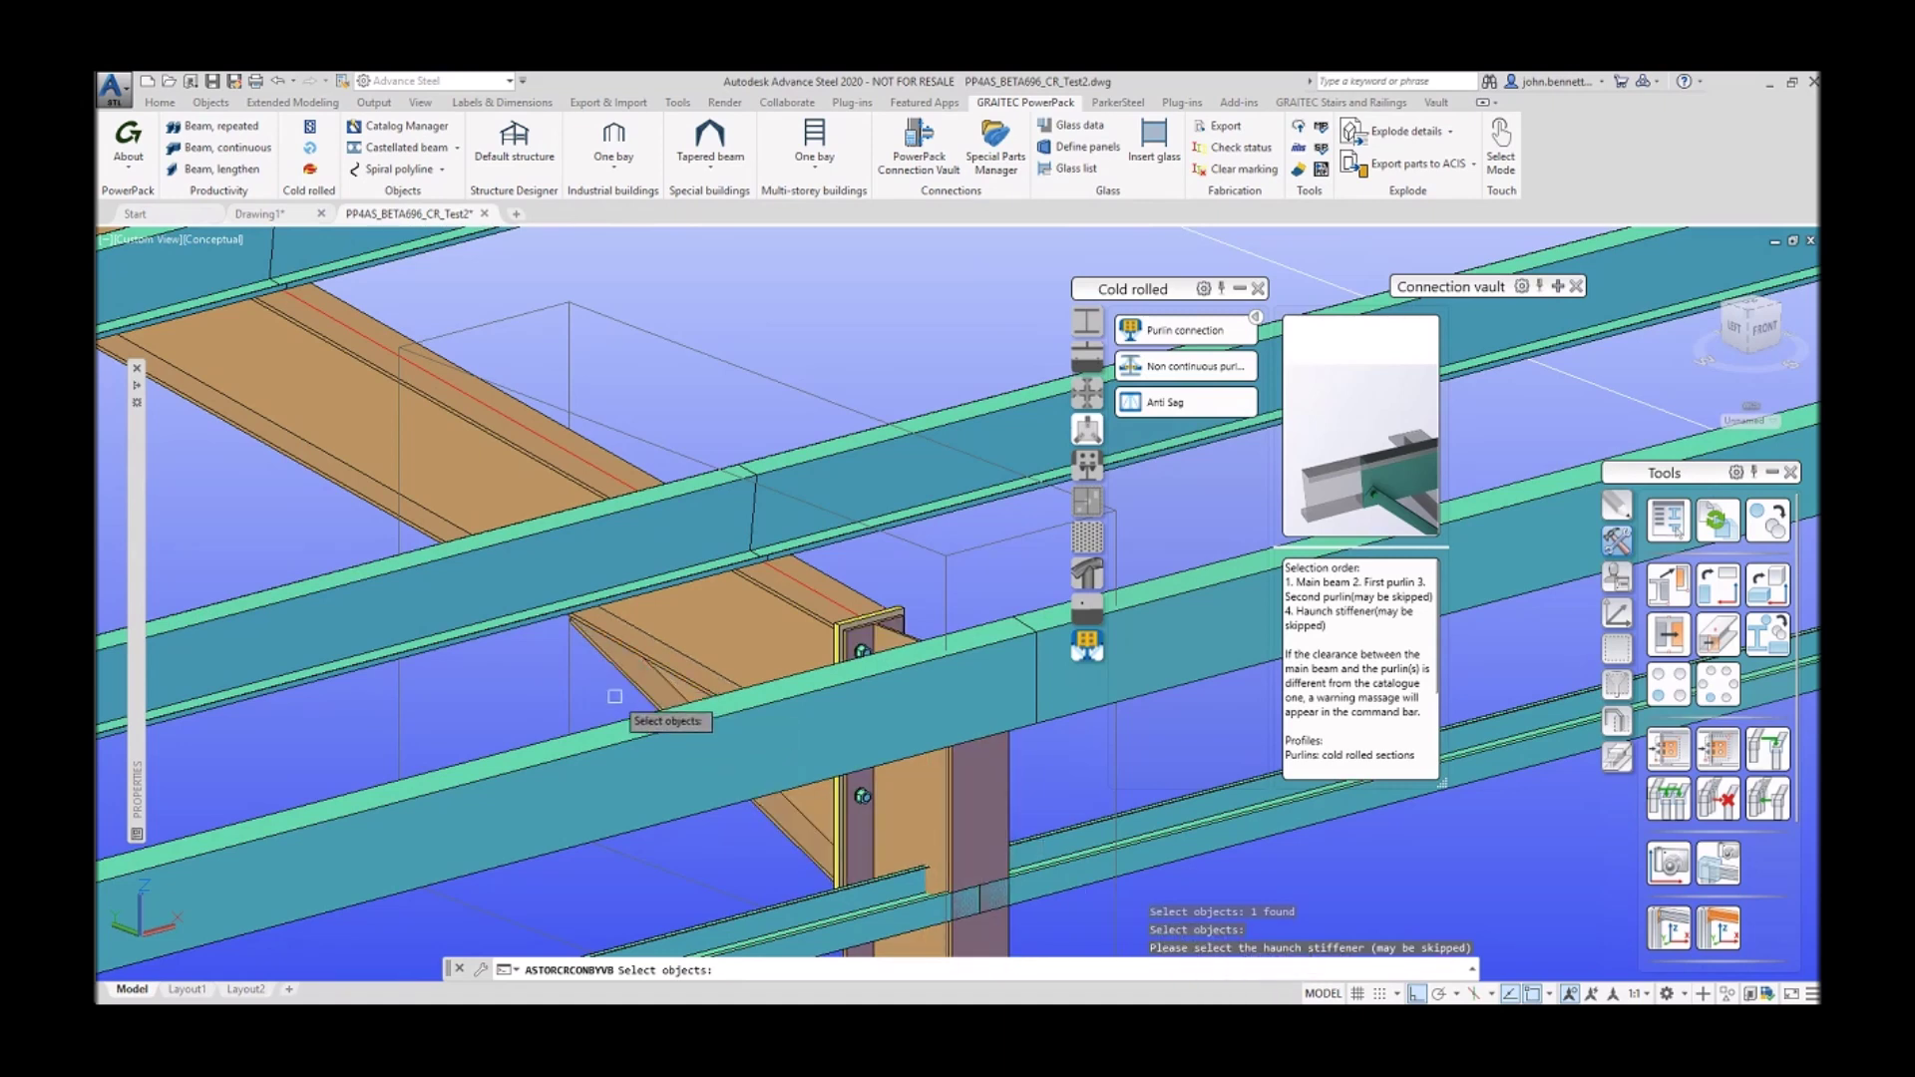
click(585, 684)
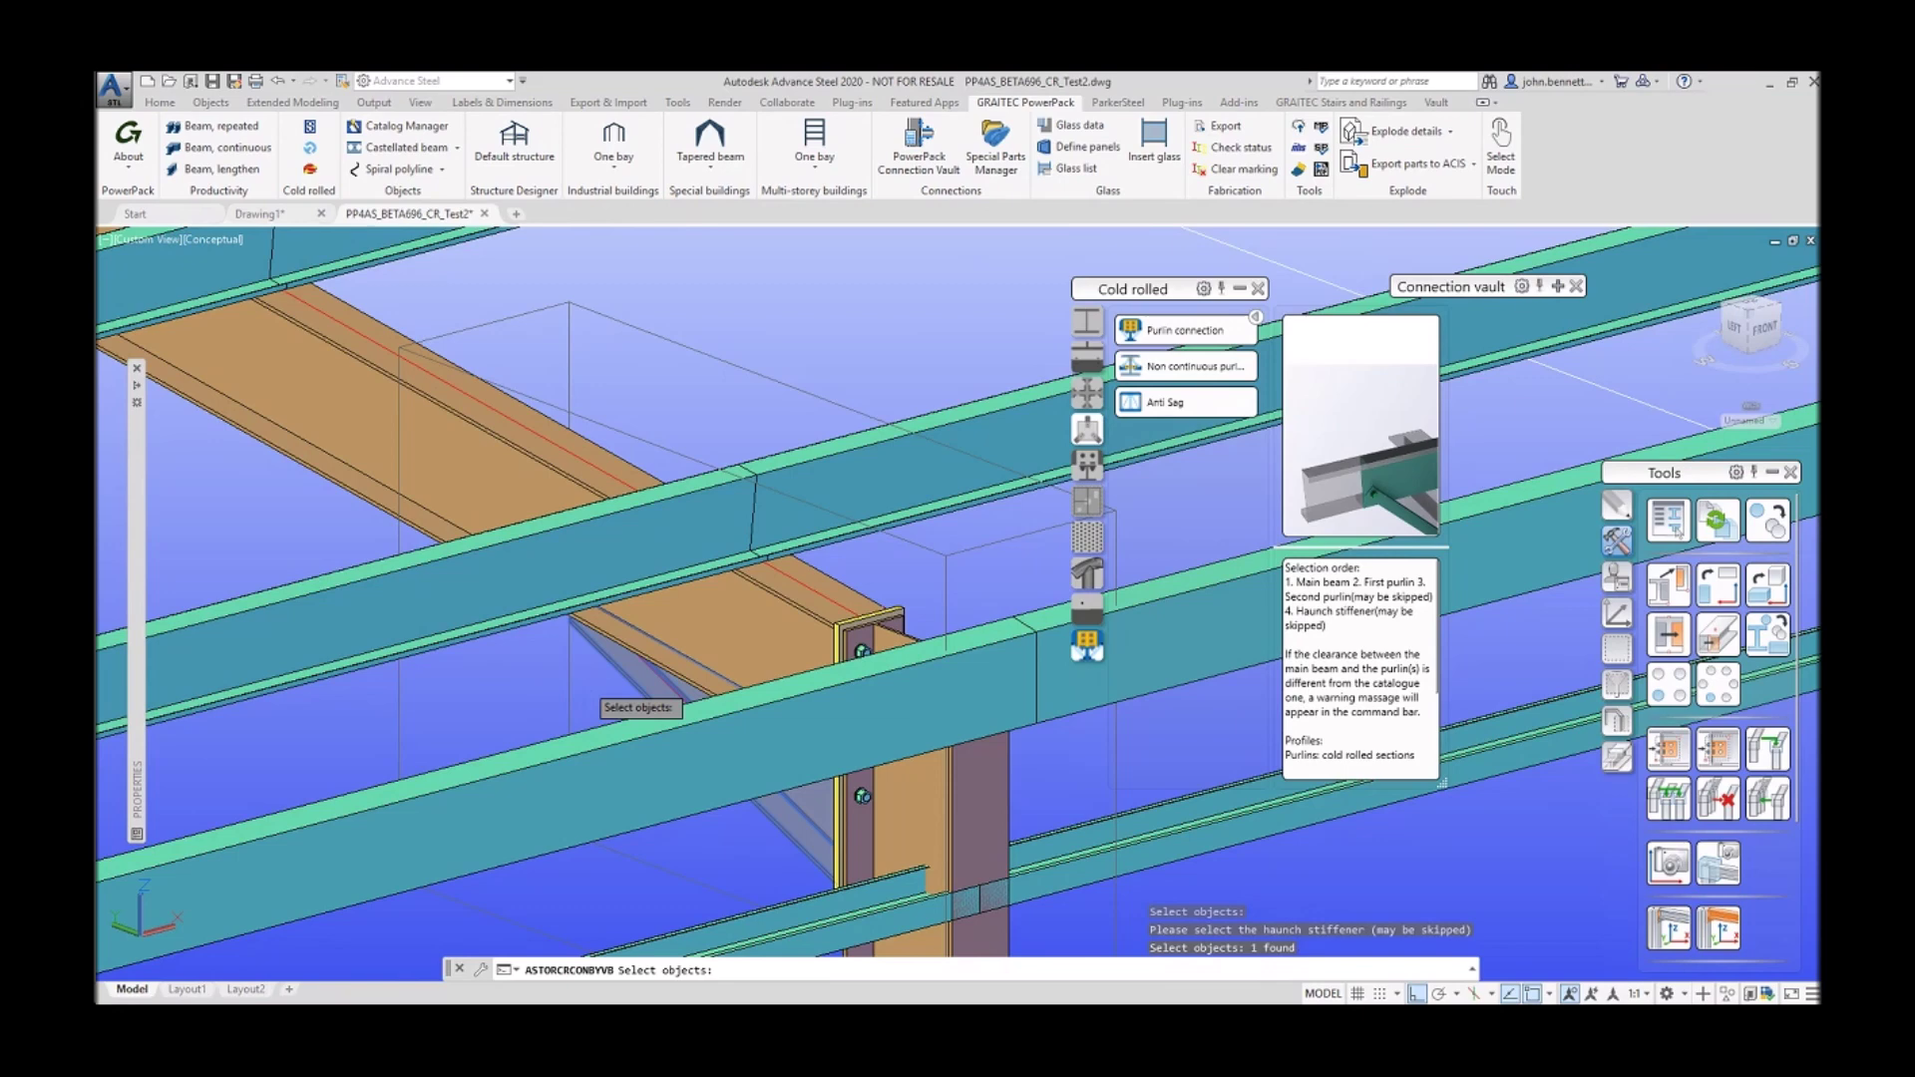
key(Return)
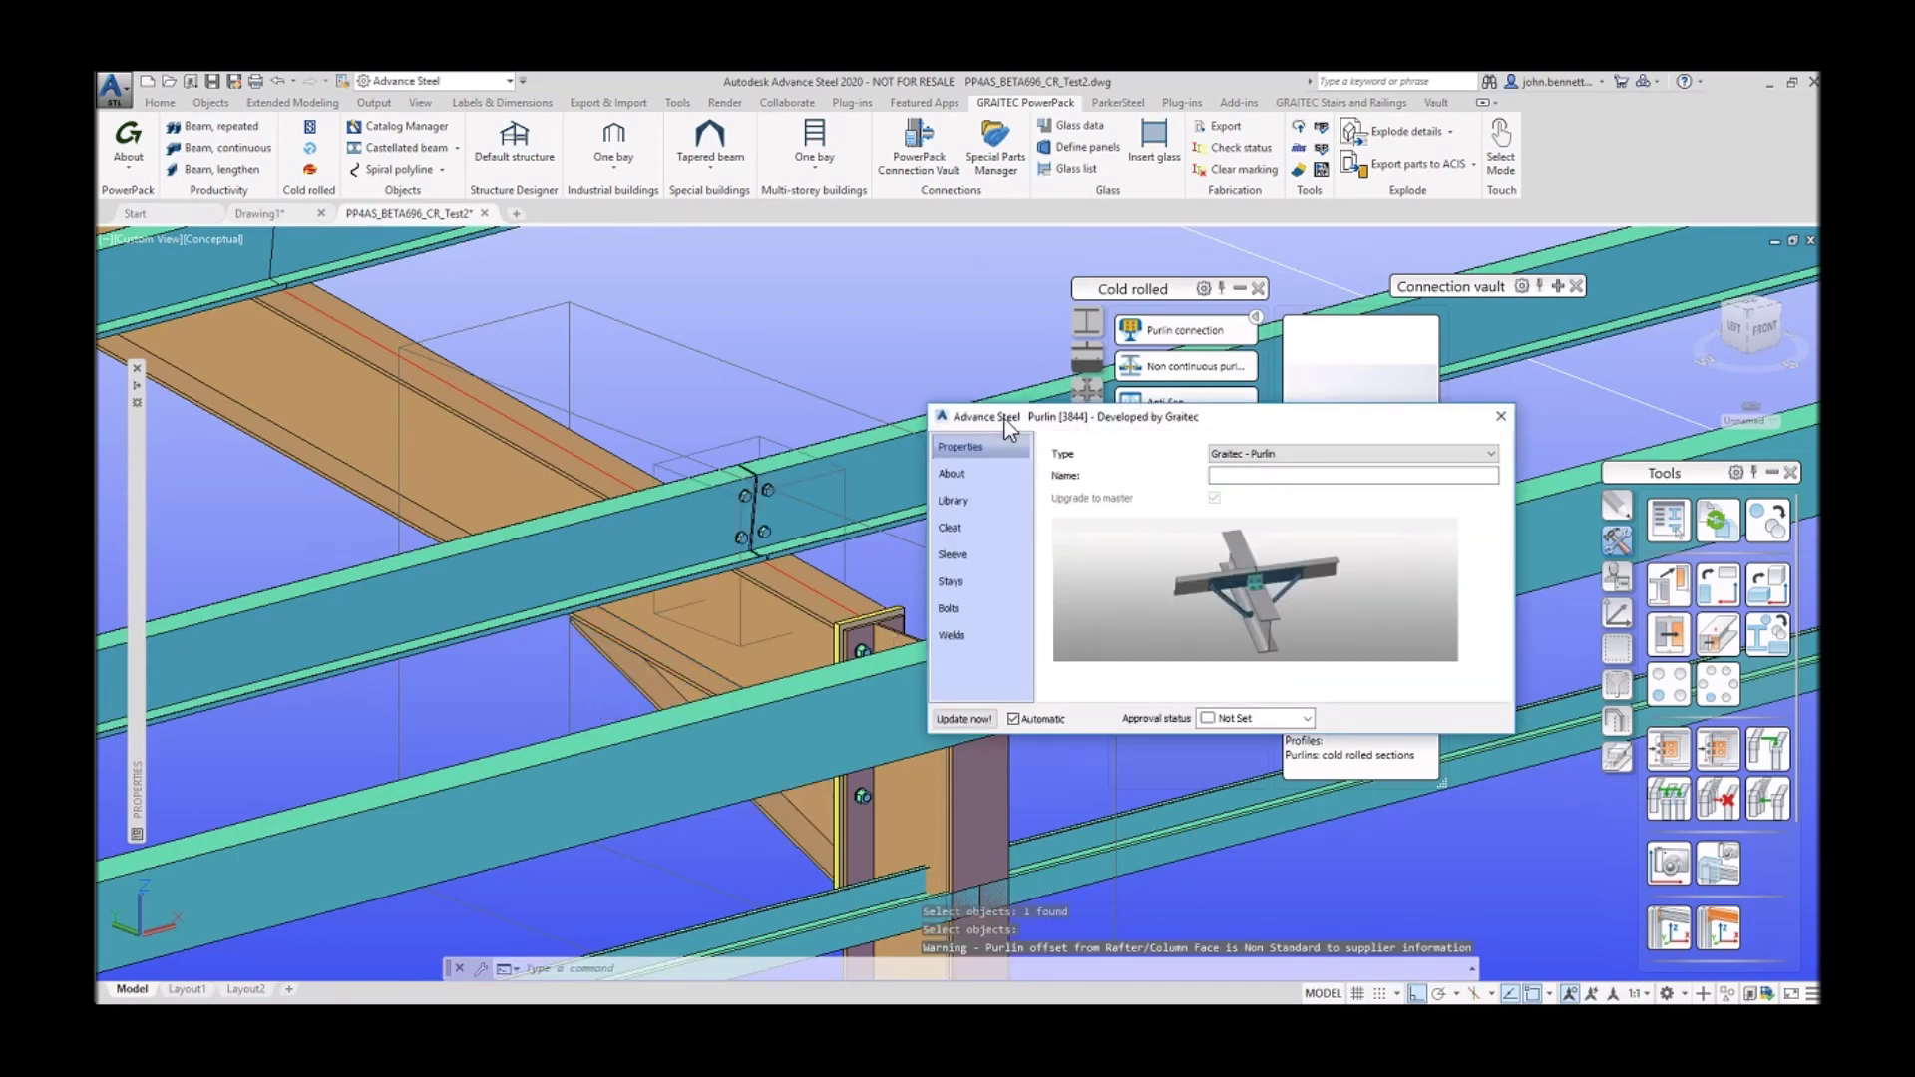
Step: Create rafter stays on both sides of the new purlin connection above the haunch of the inner rafter
drag(1026, 409, 1110, 433)
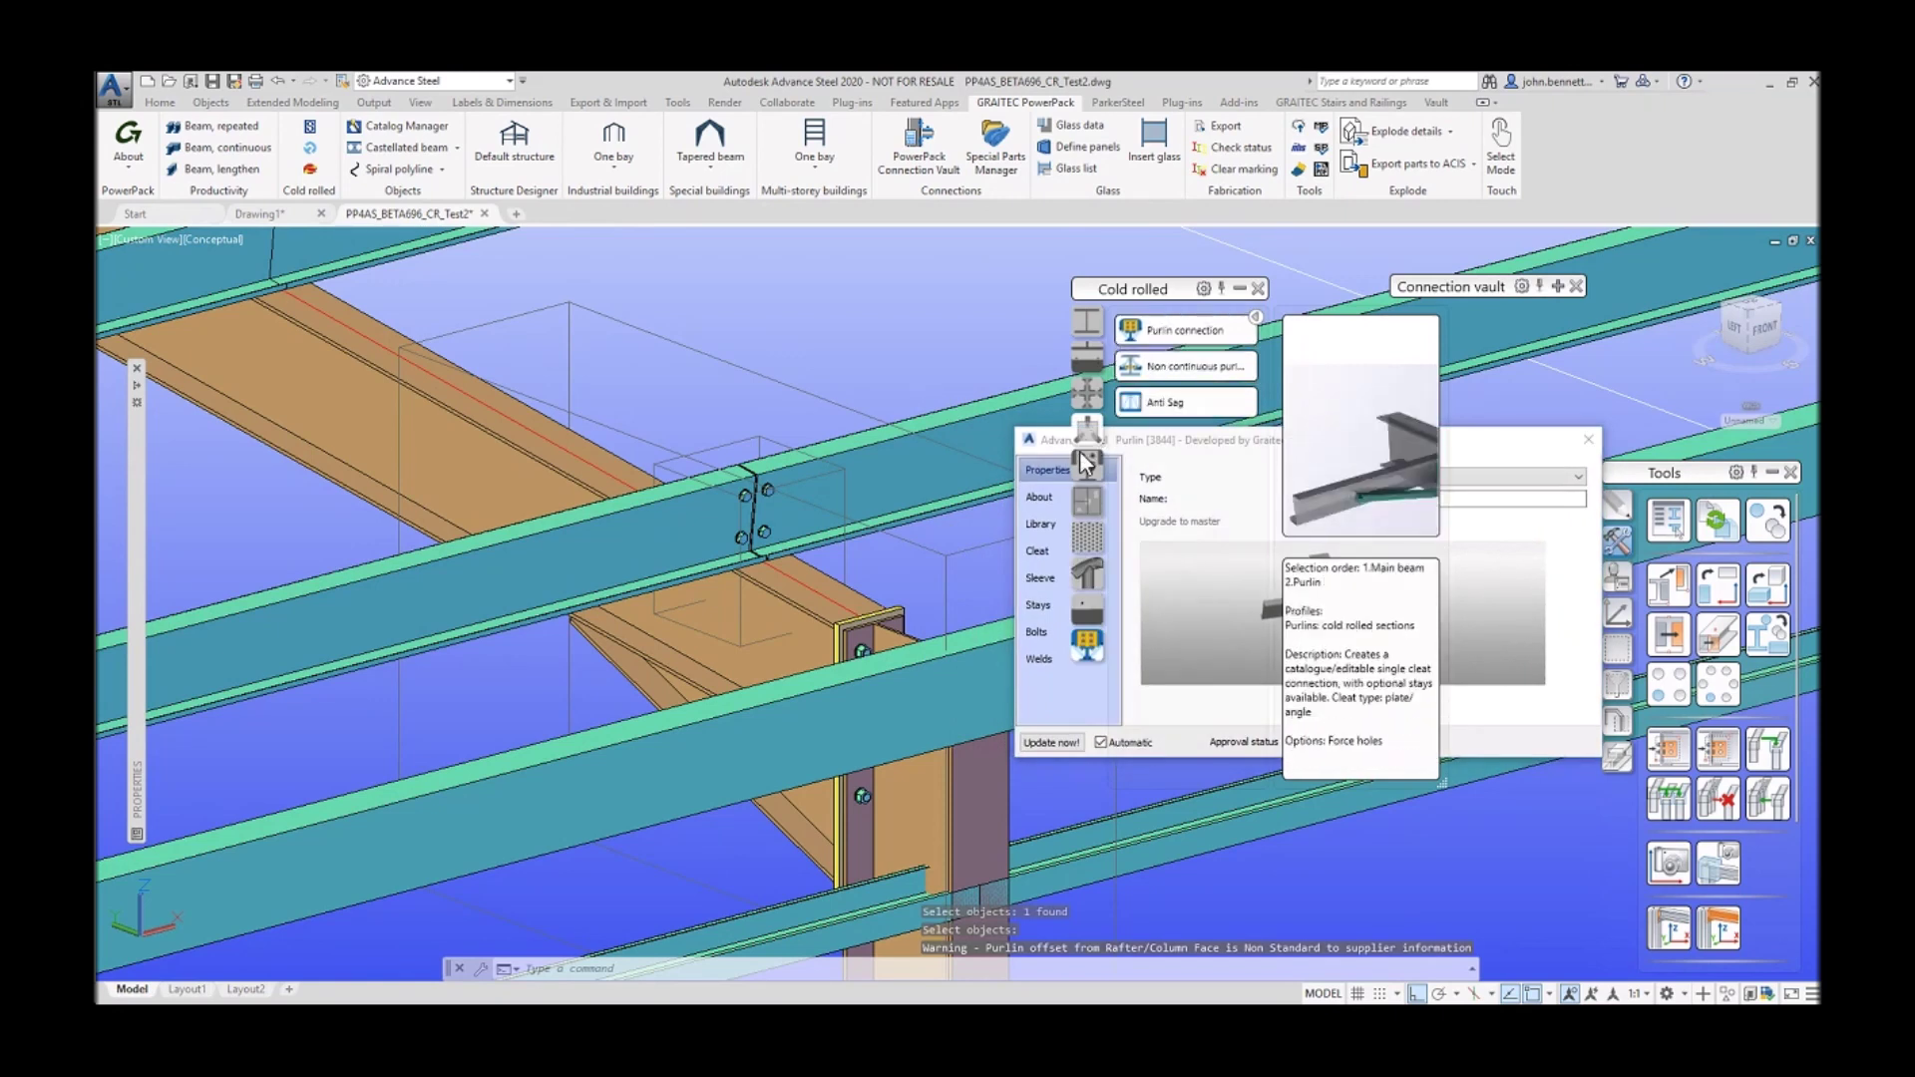
click(1041, 524)
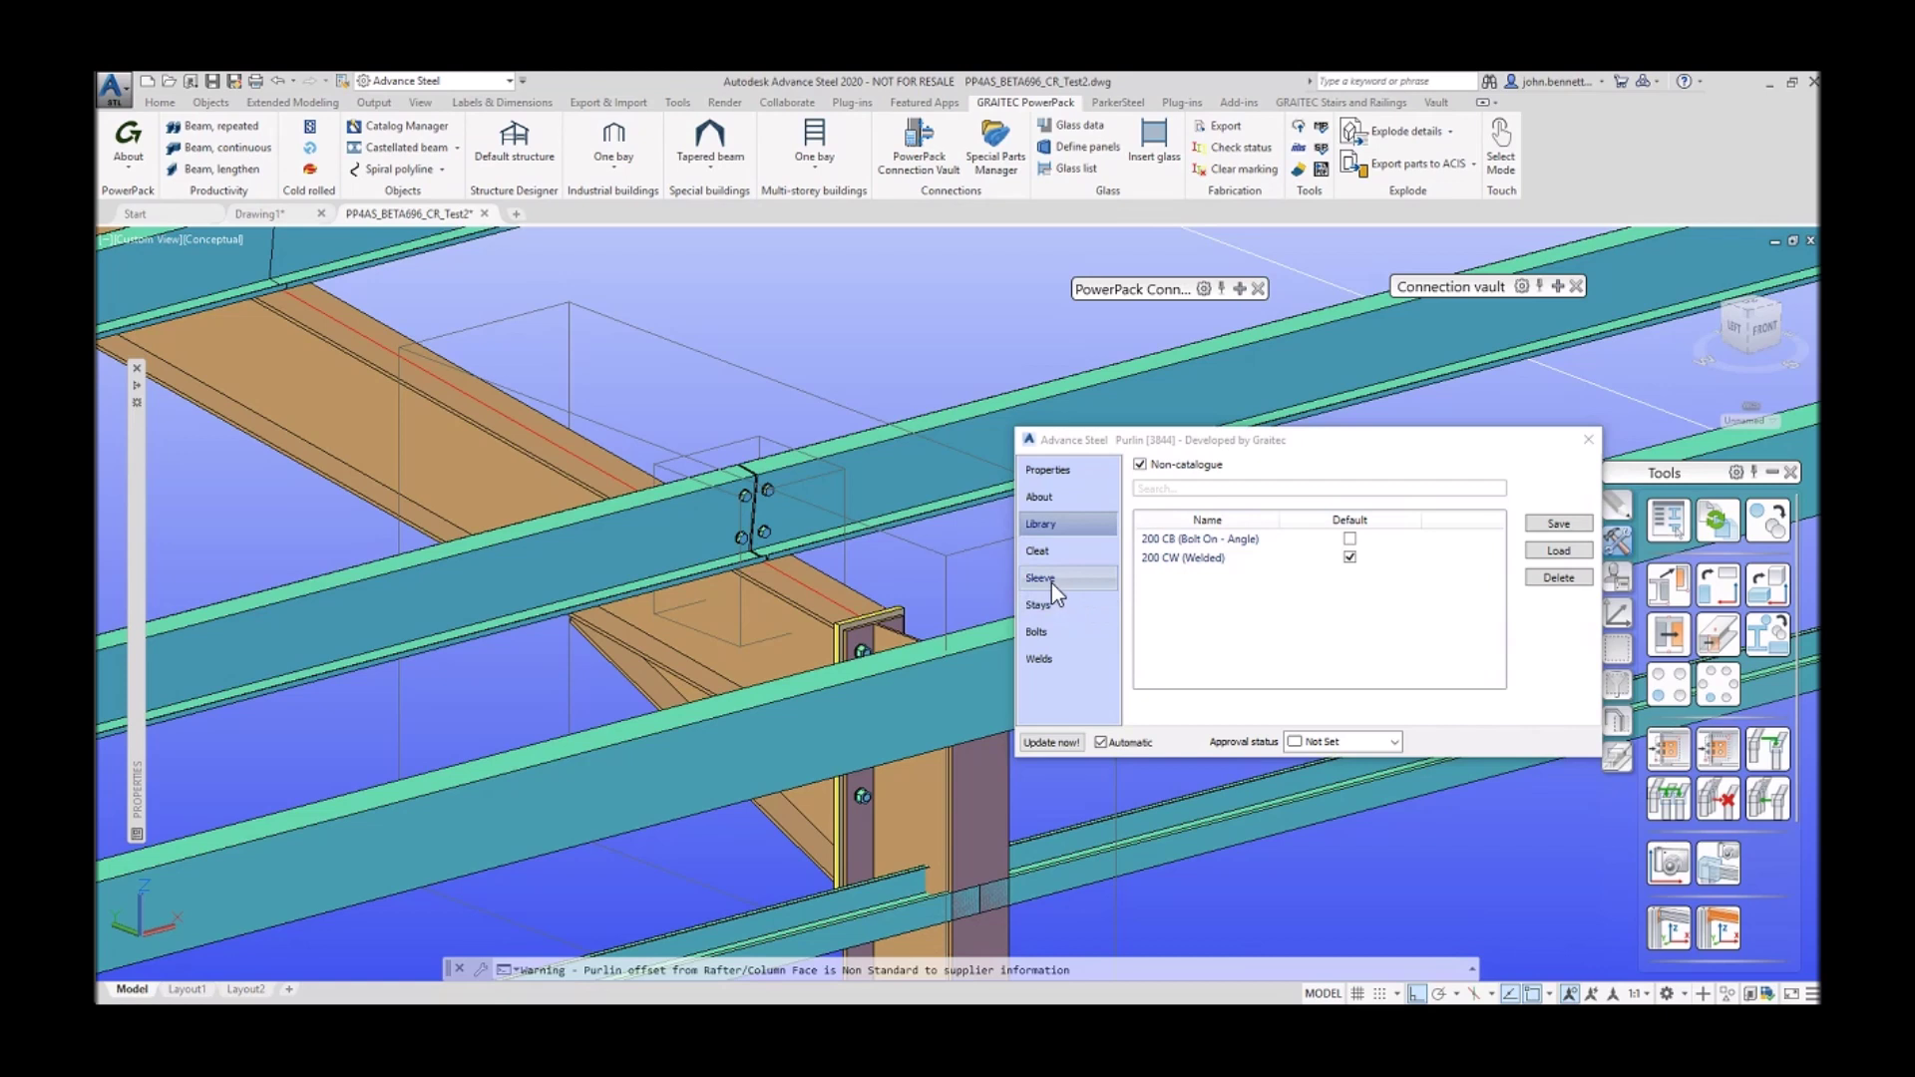
click(1039, 605)
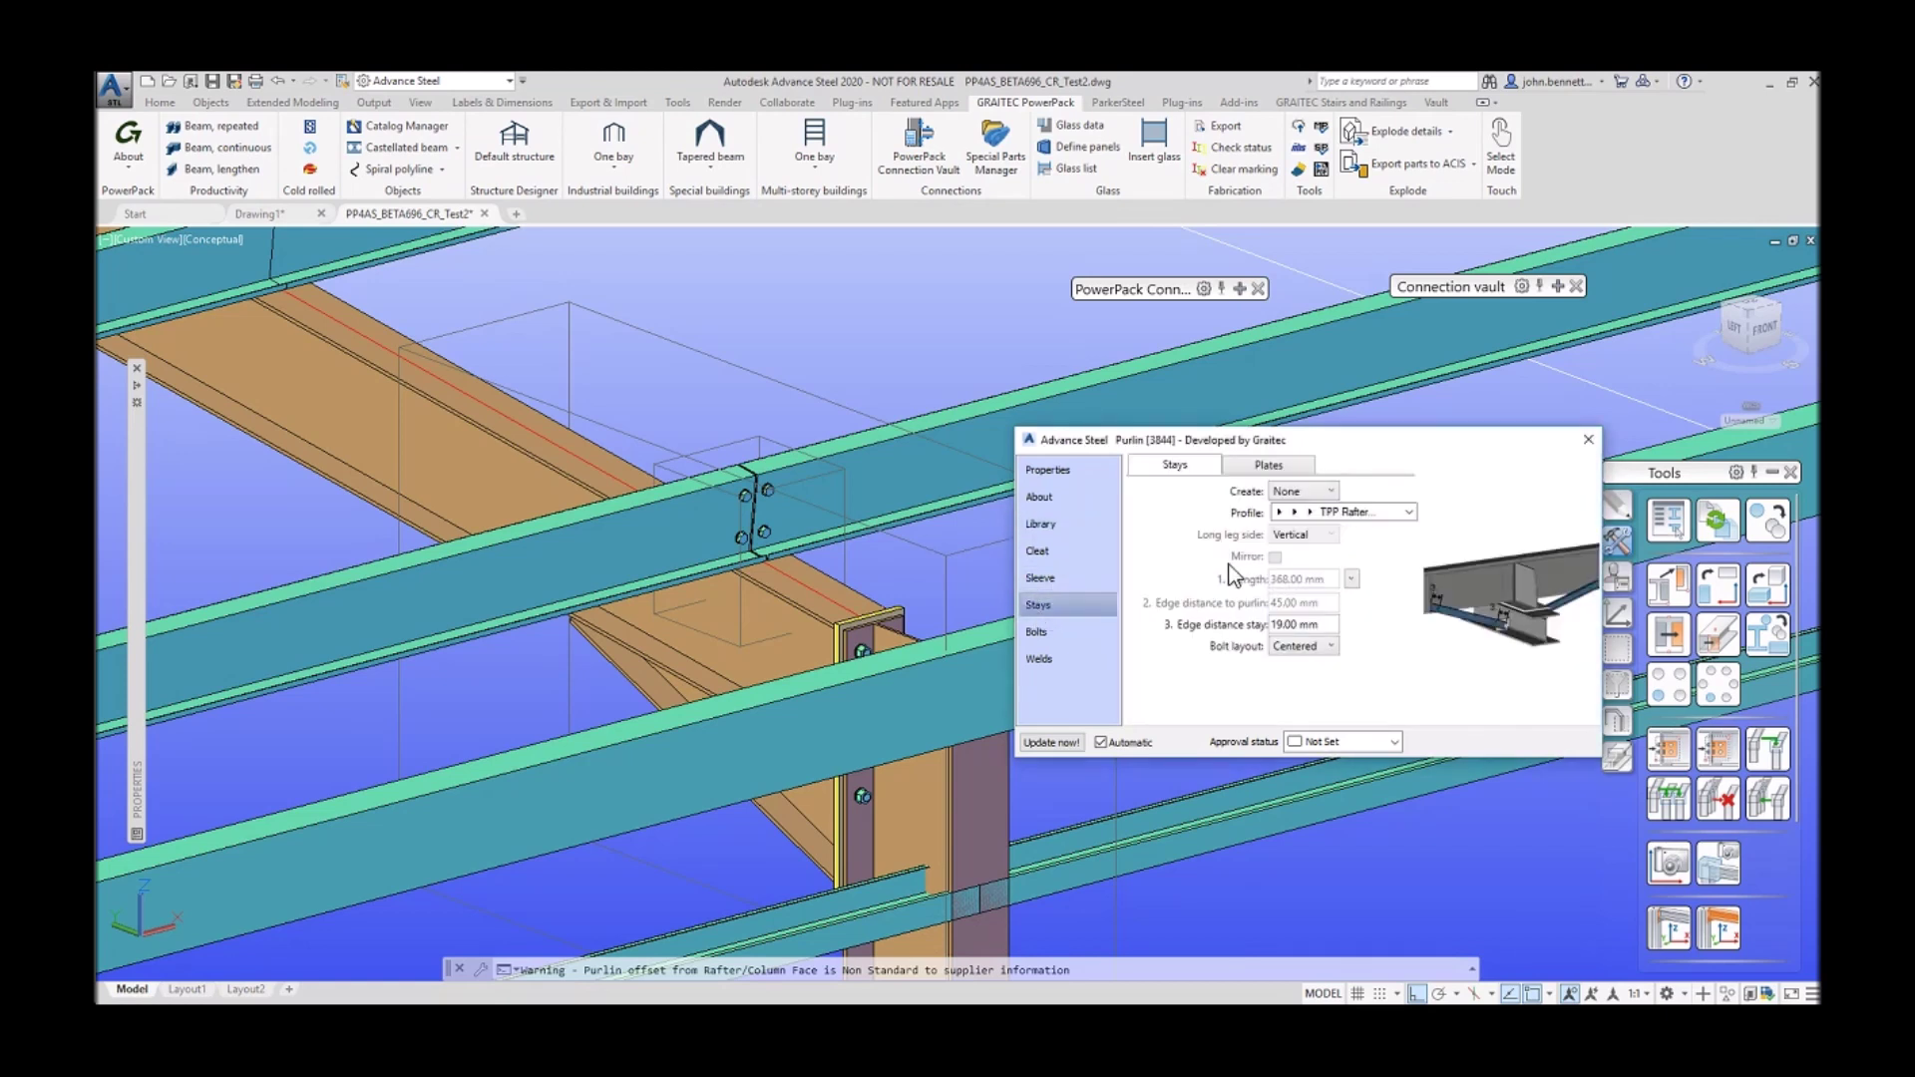
click(1298, 490)
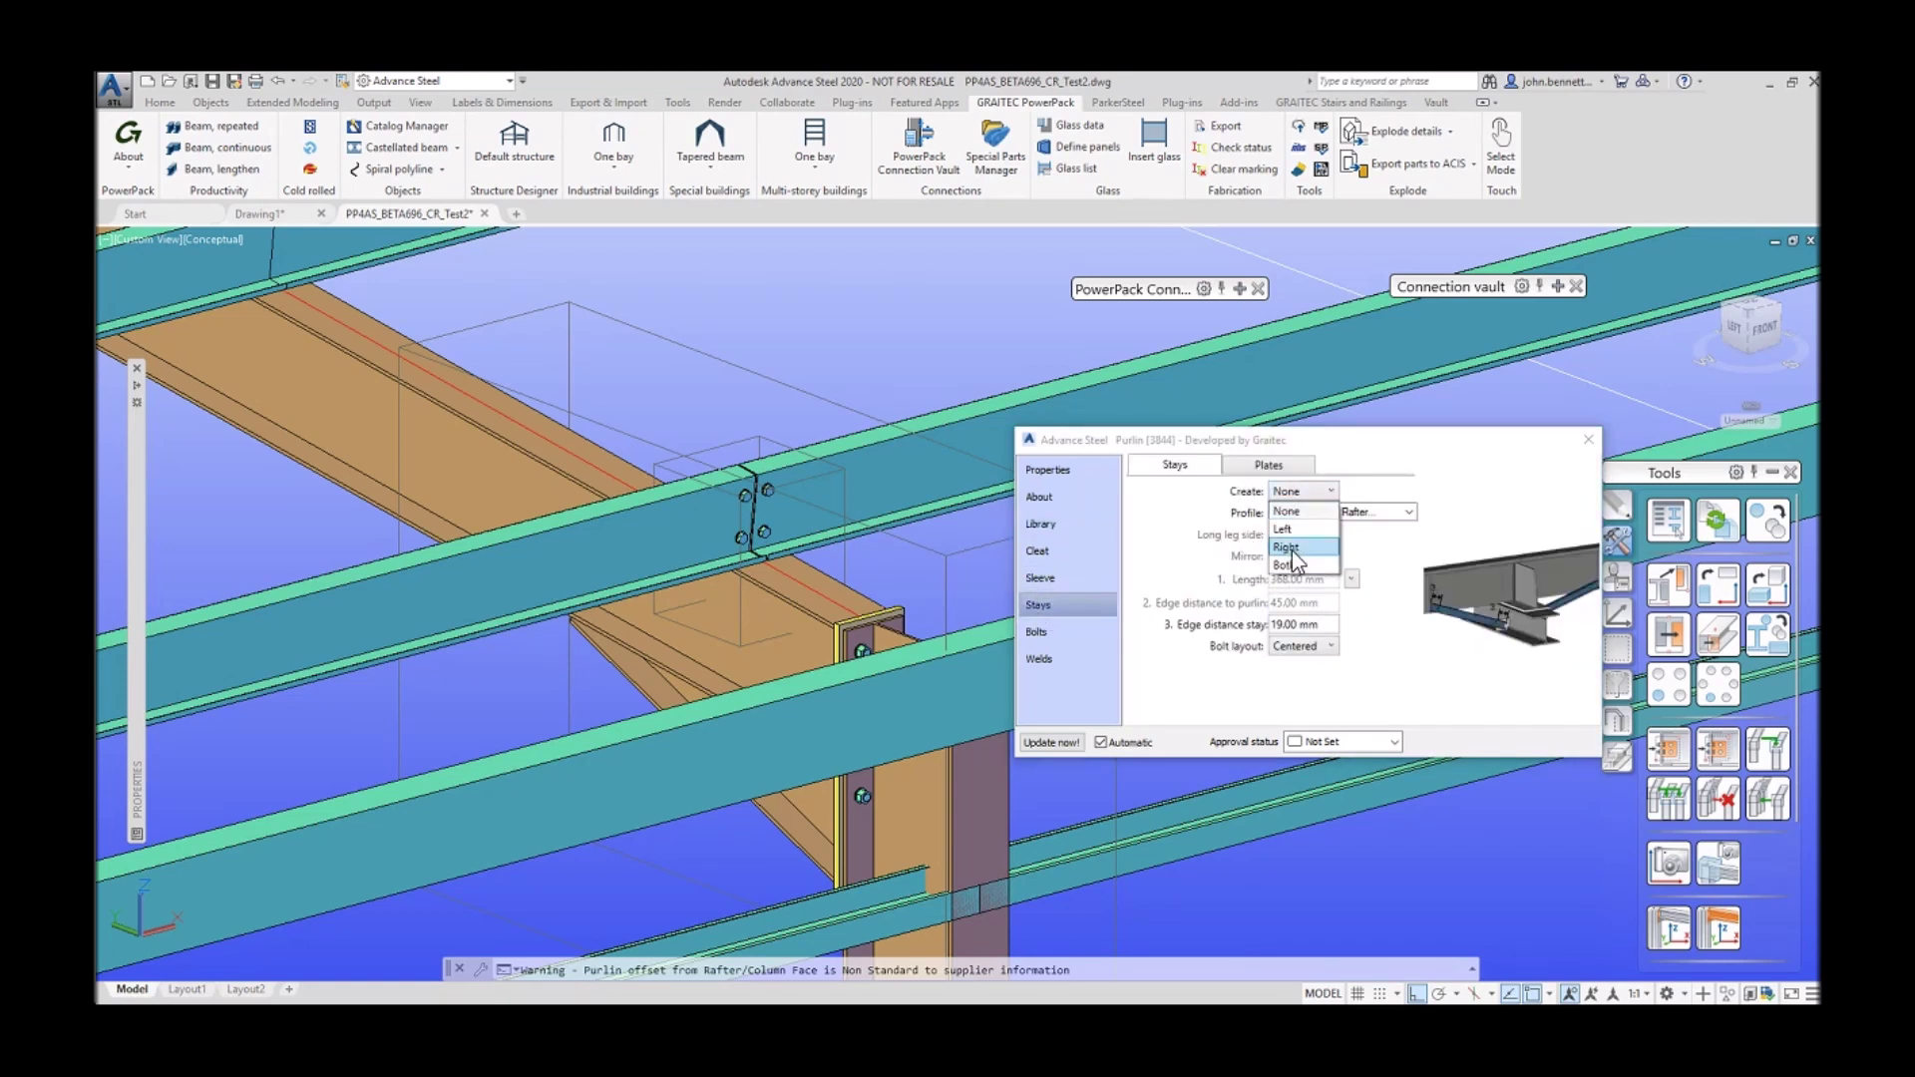
key(Return)
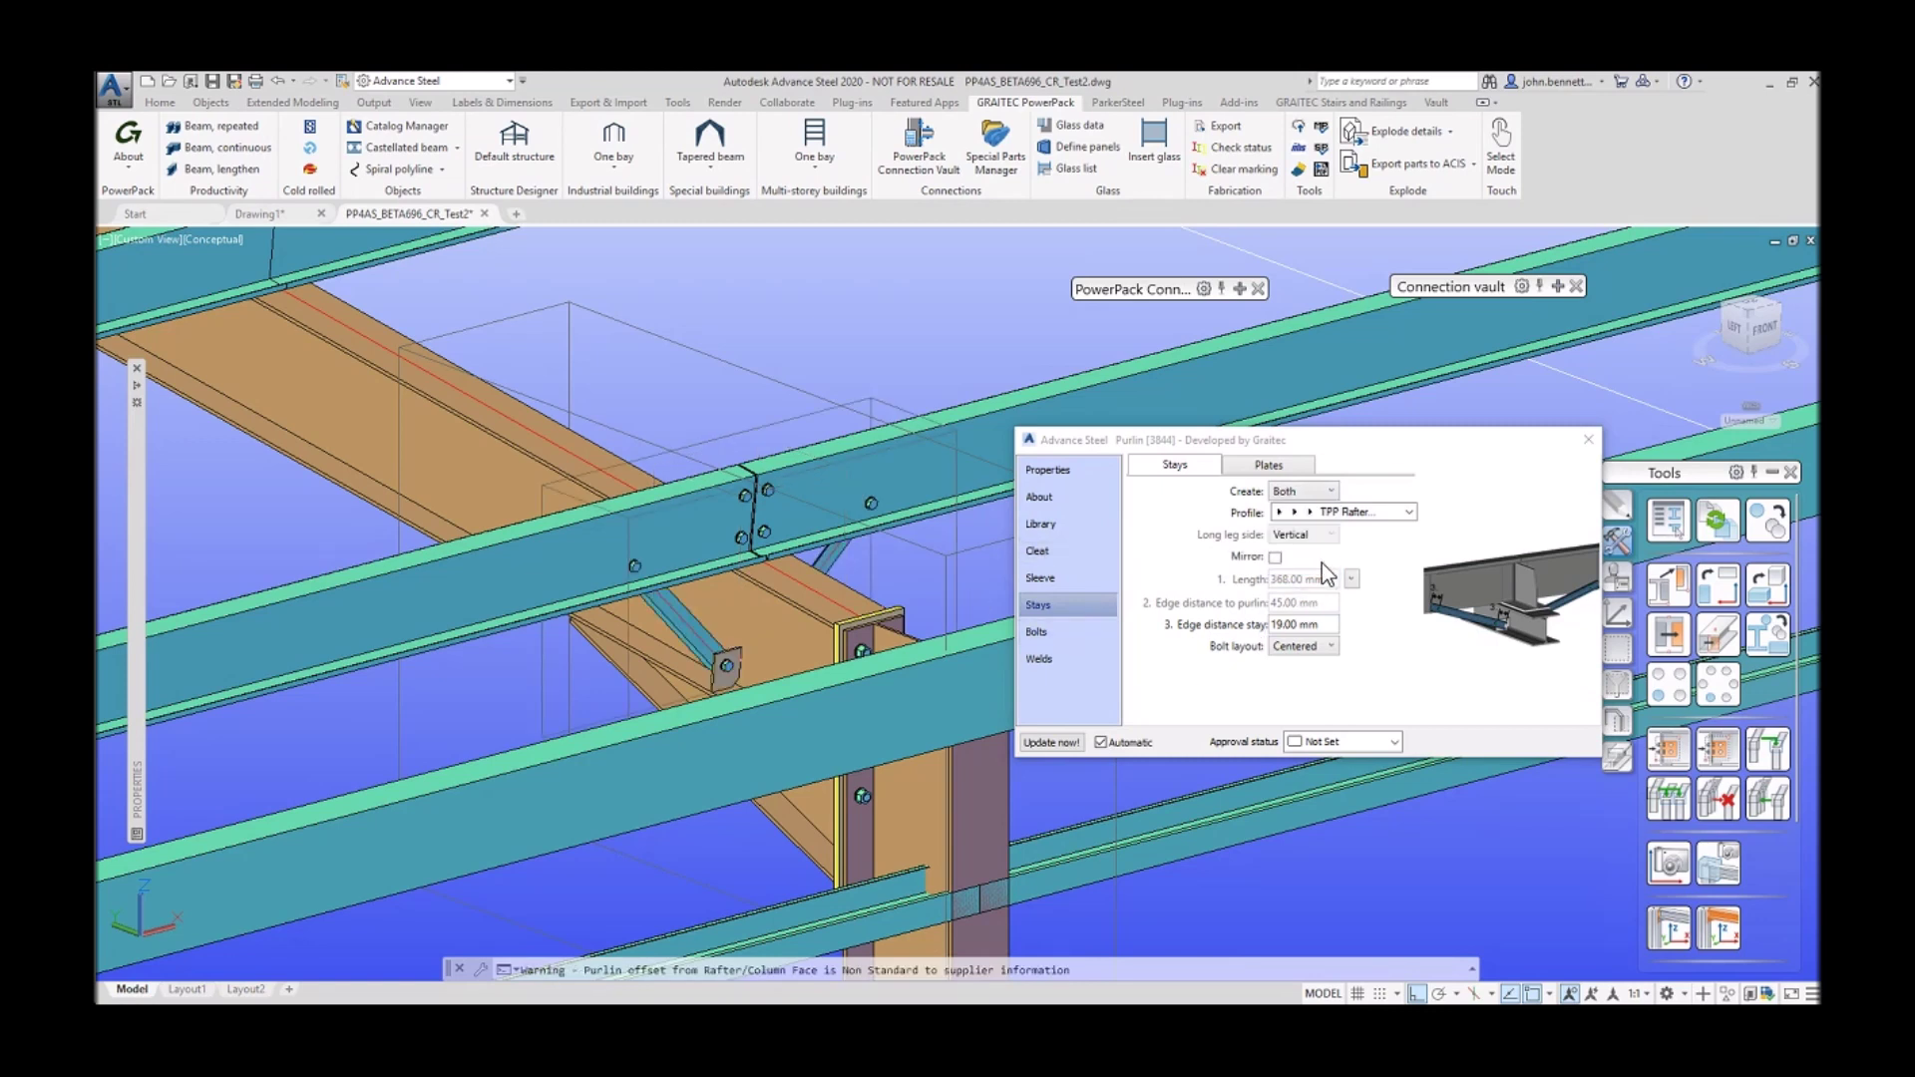
Step: Set the stay plate layout to Relative to haunch, inspect the stay plates on the haunch, and close the connection properties
click(1269, 465)
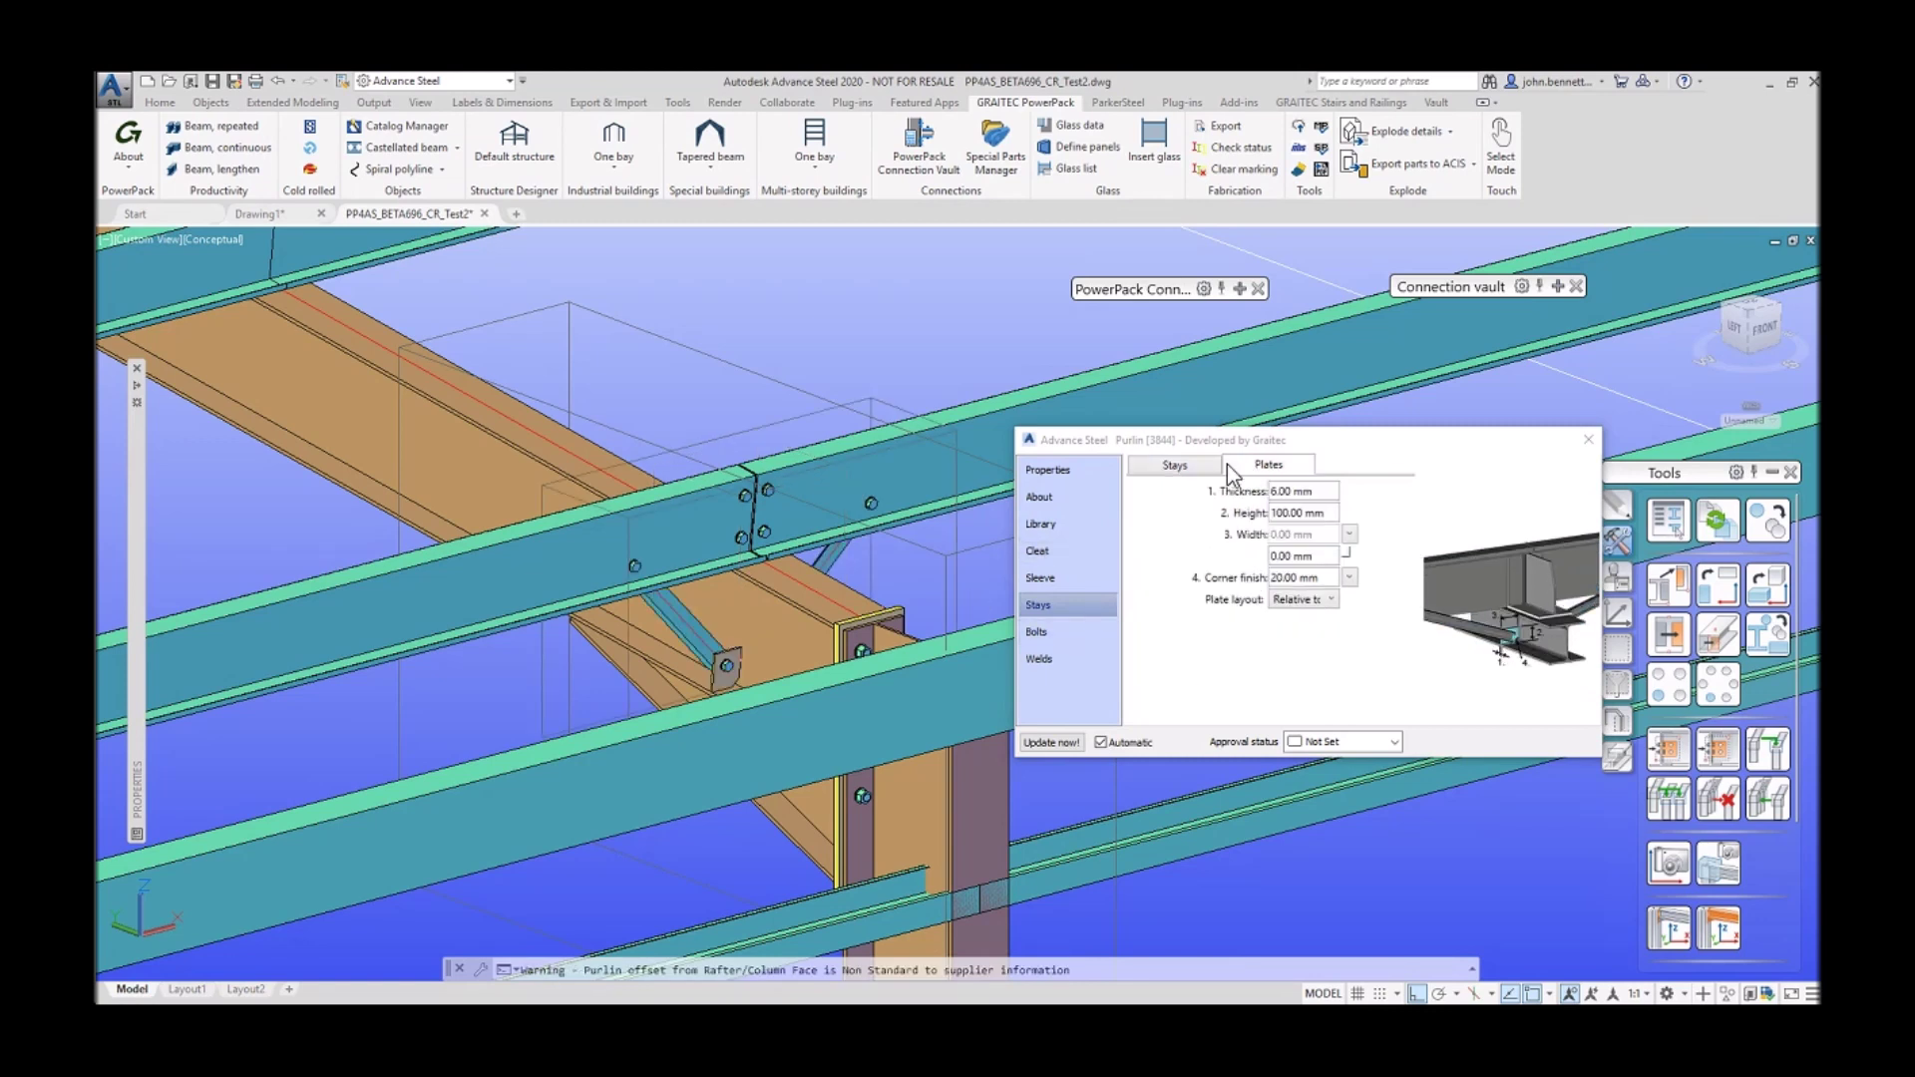
click(1330, 599)
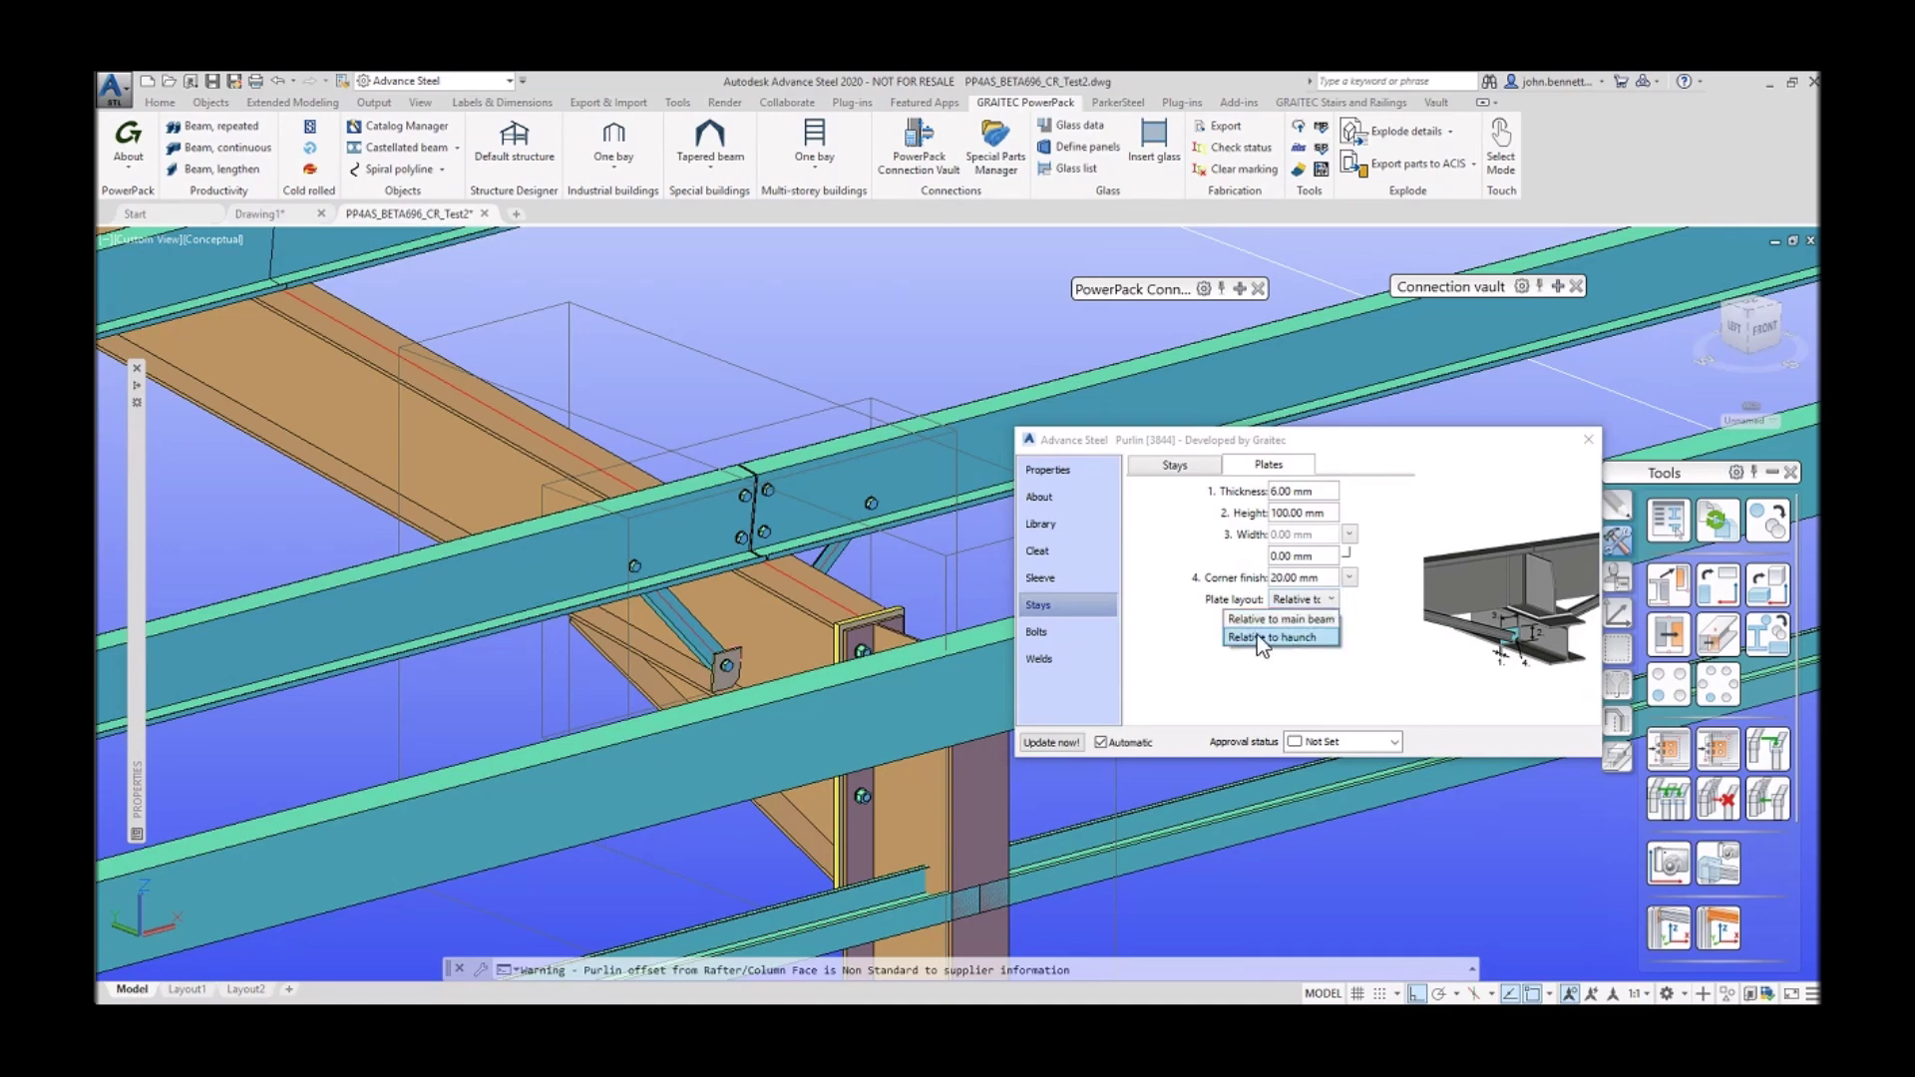
click(702, 776)
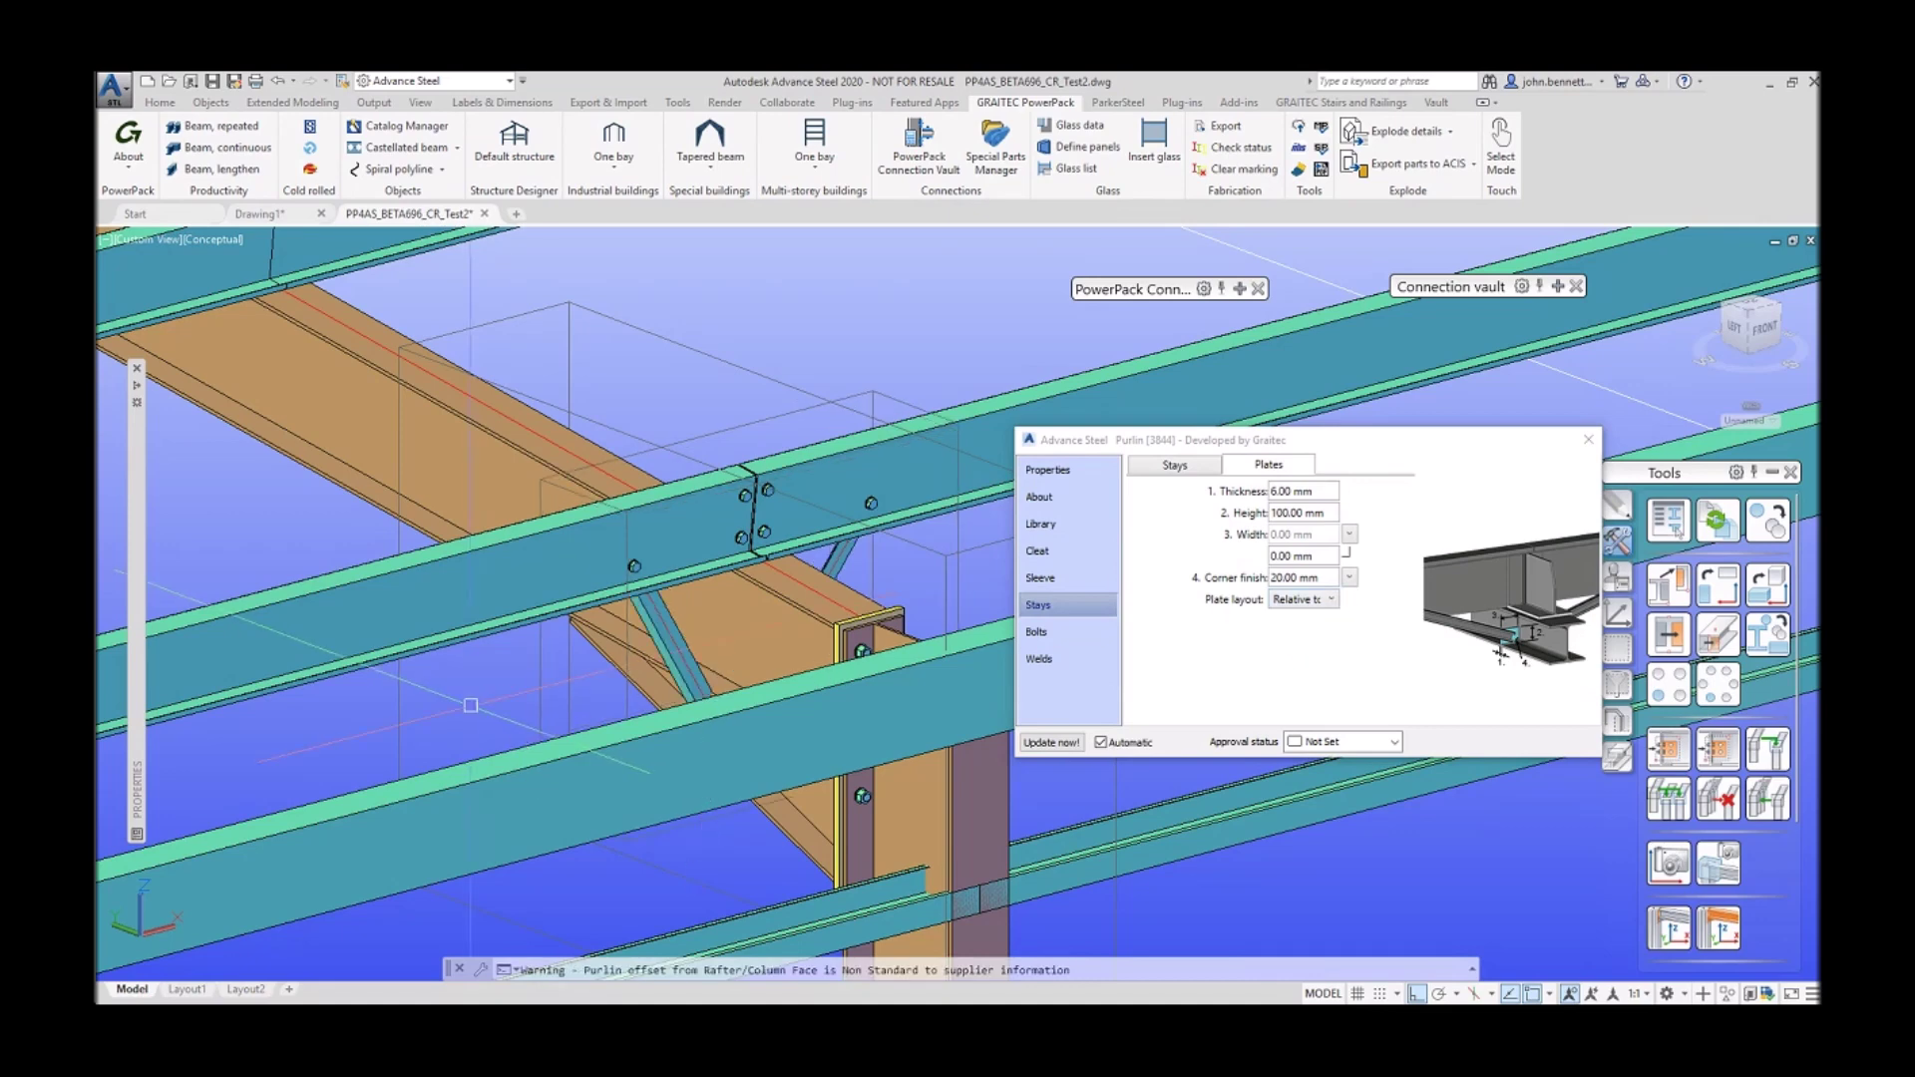
shift+middle_drag(501, 738, 553, 745)
scroll(645, 733, up, 4)
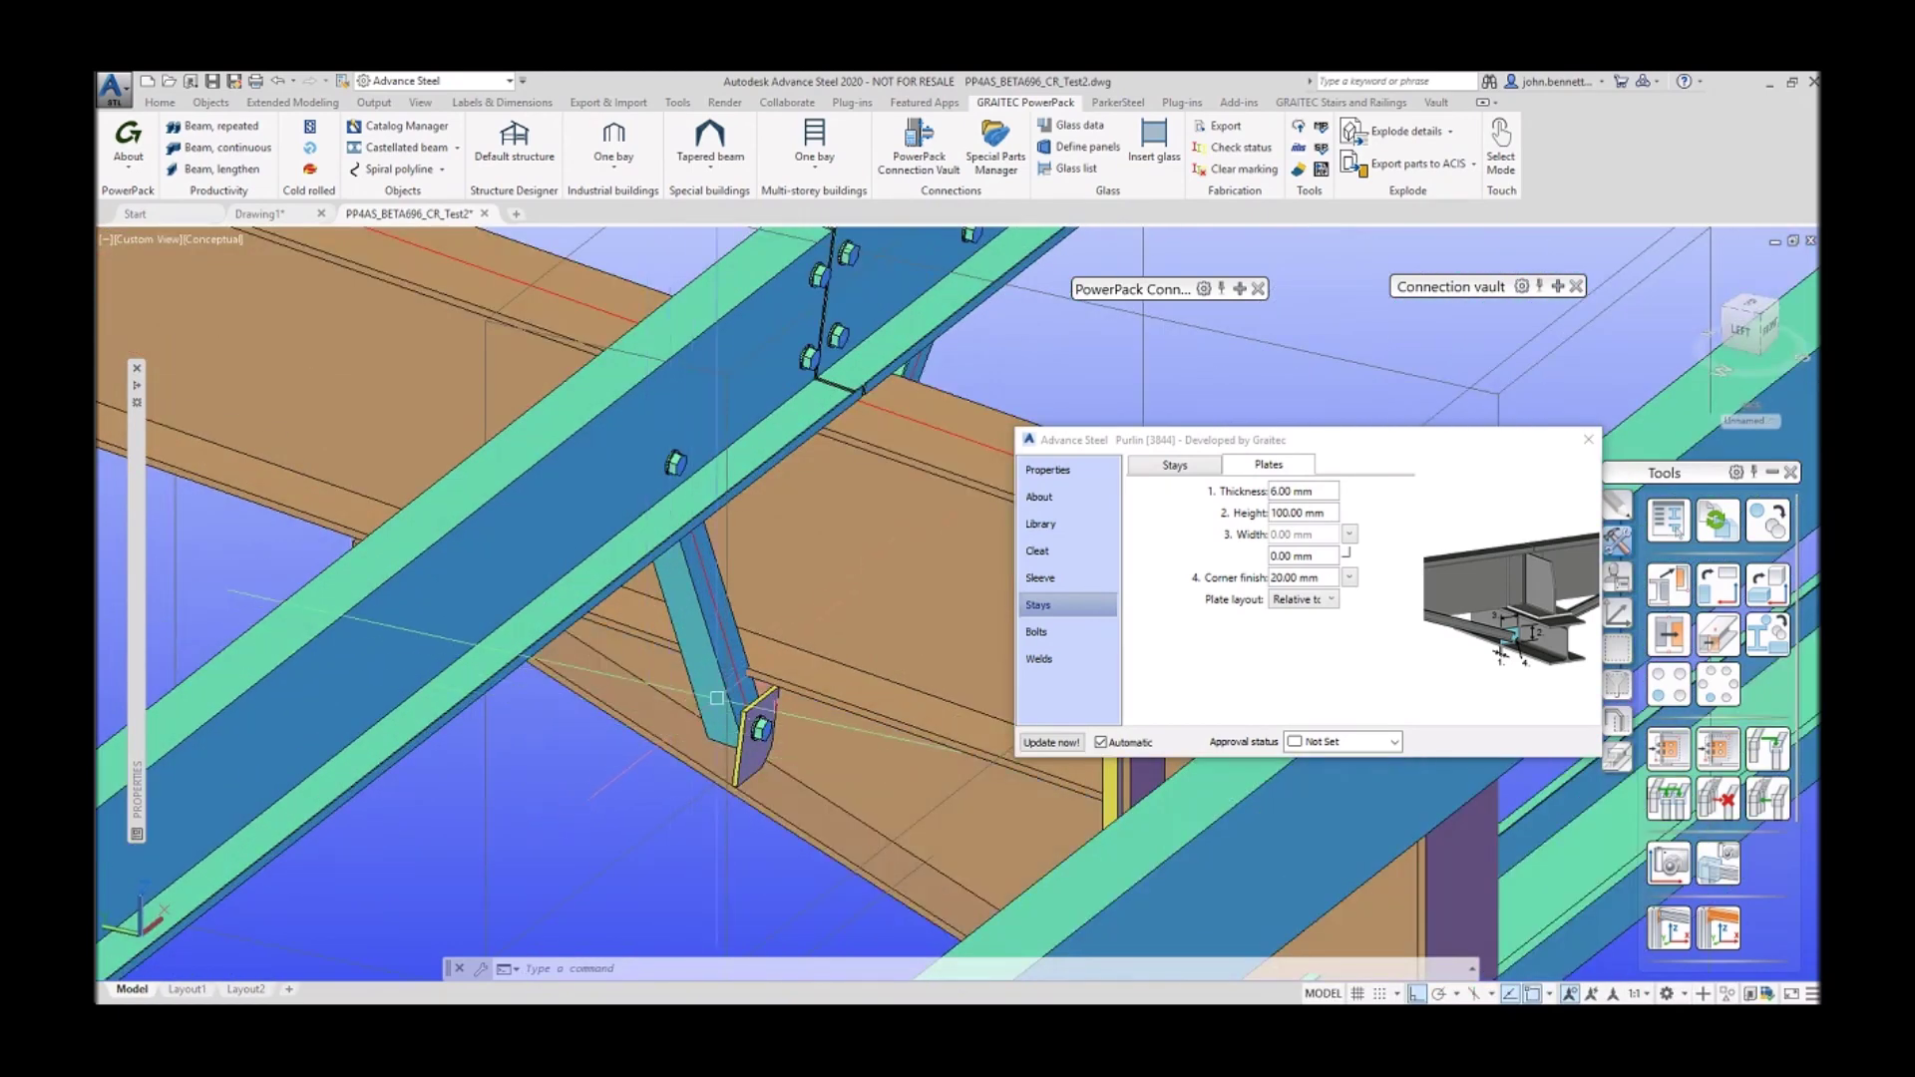
shift+middle_drag(690, 721, 602, 712)
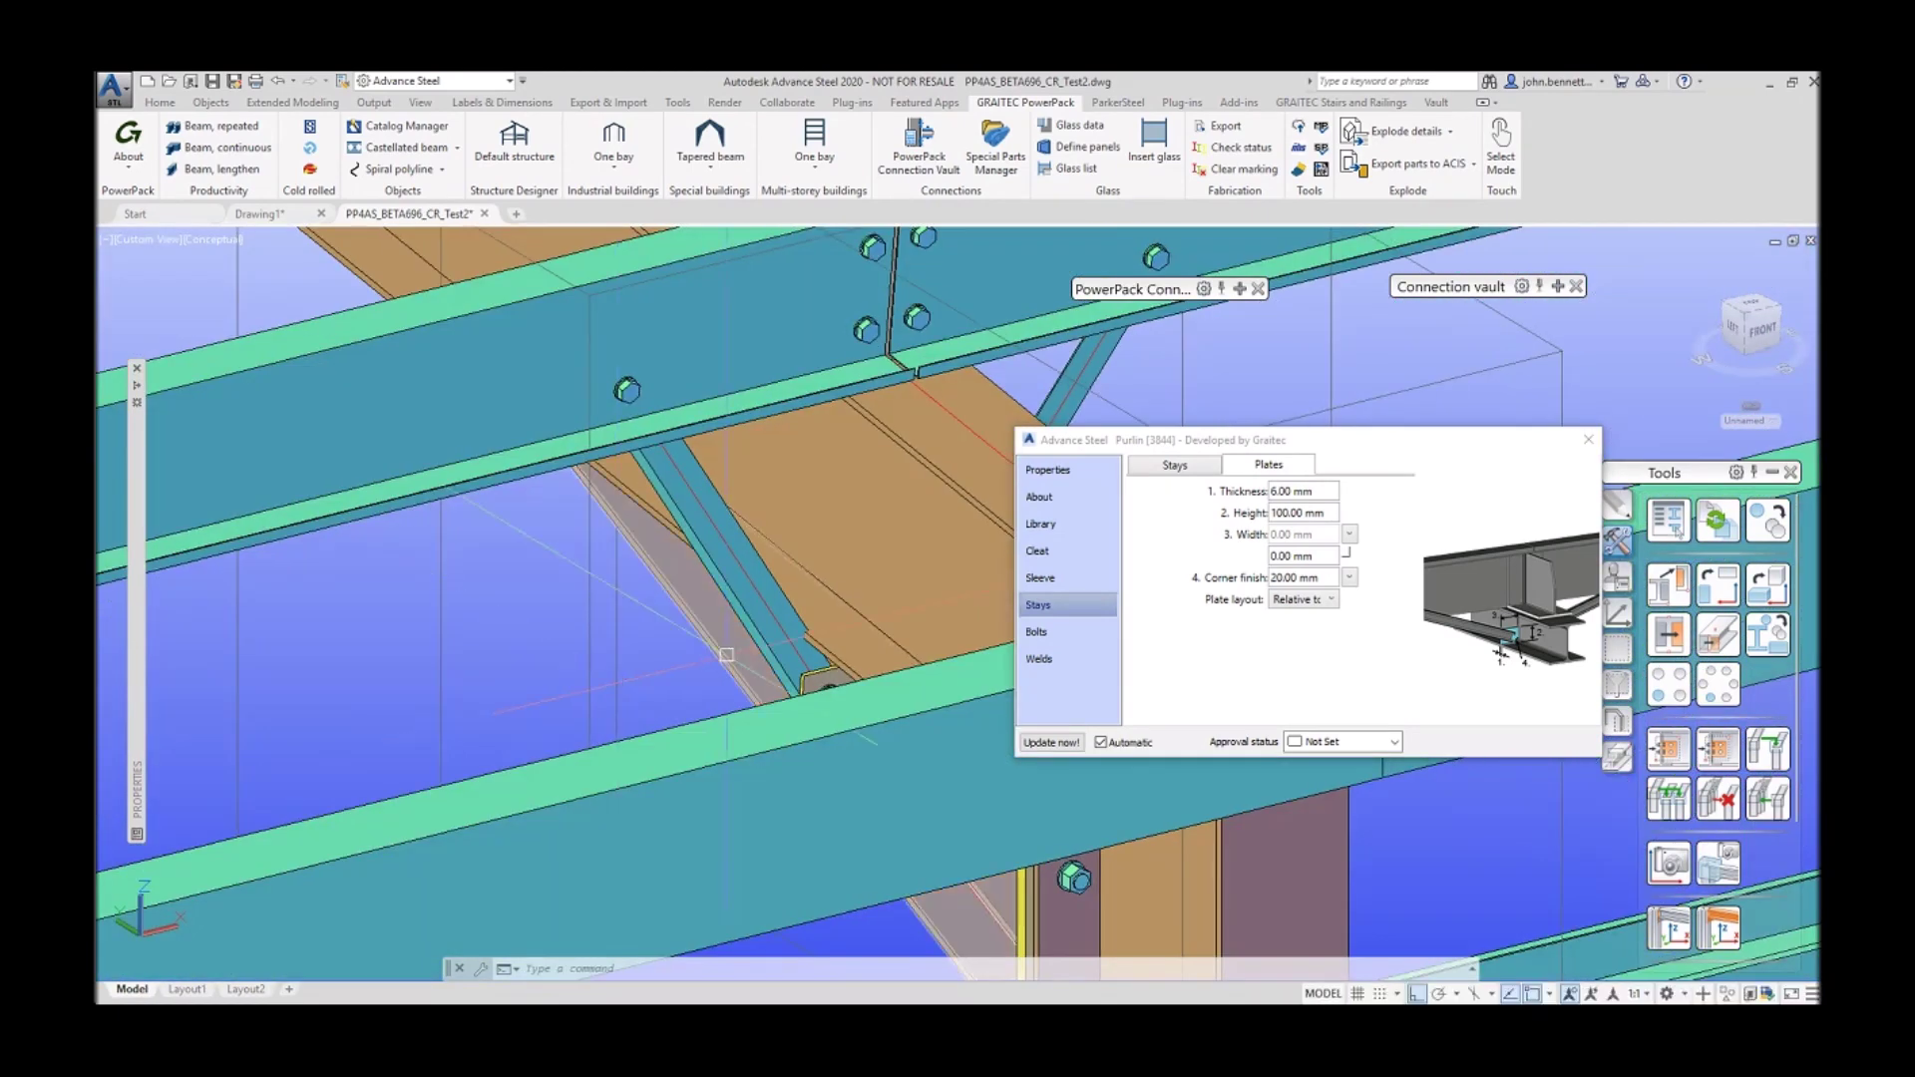
shift+middle_drag(799, 650, 783, 660)
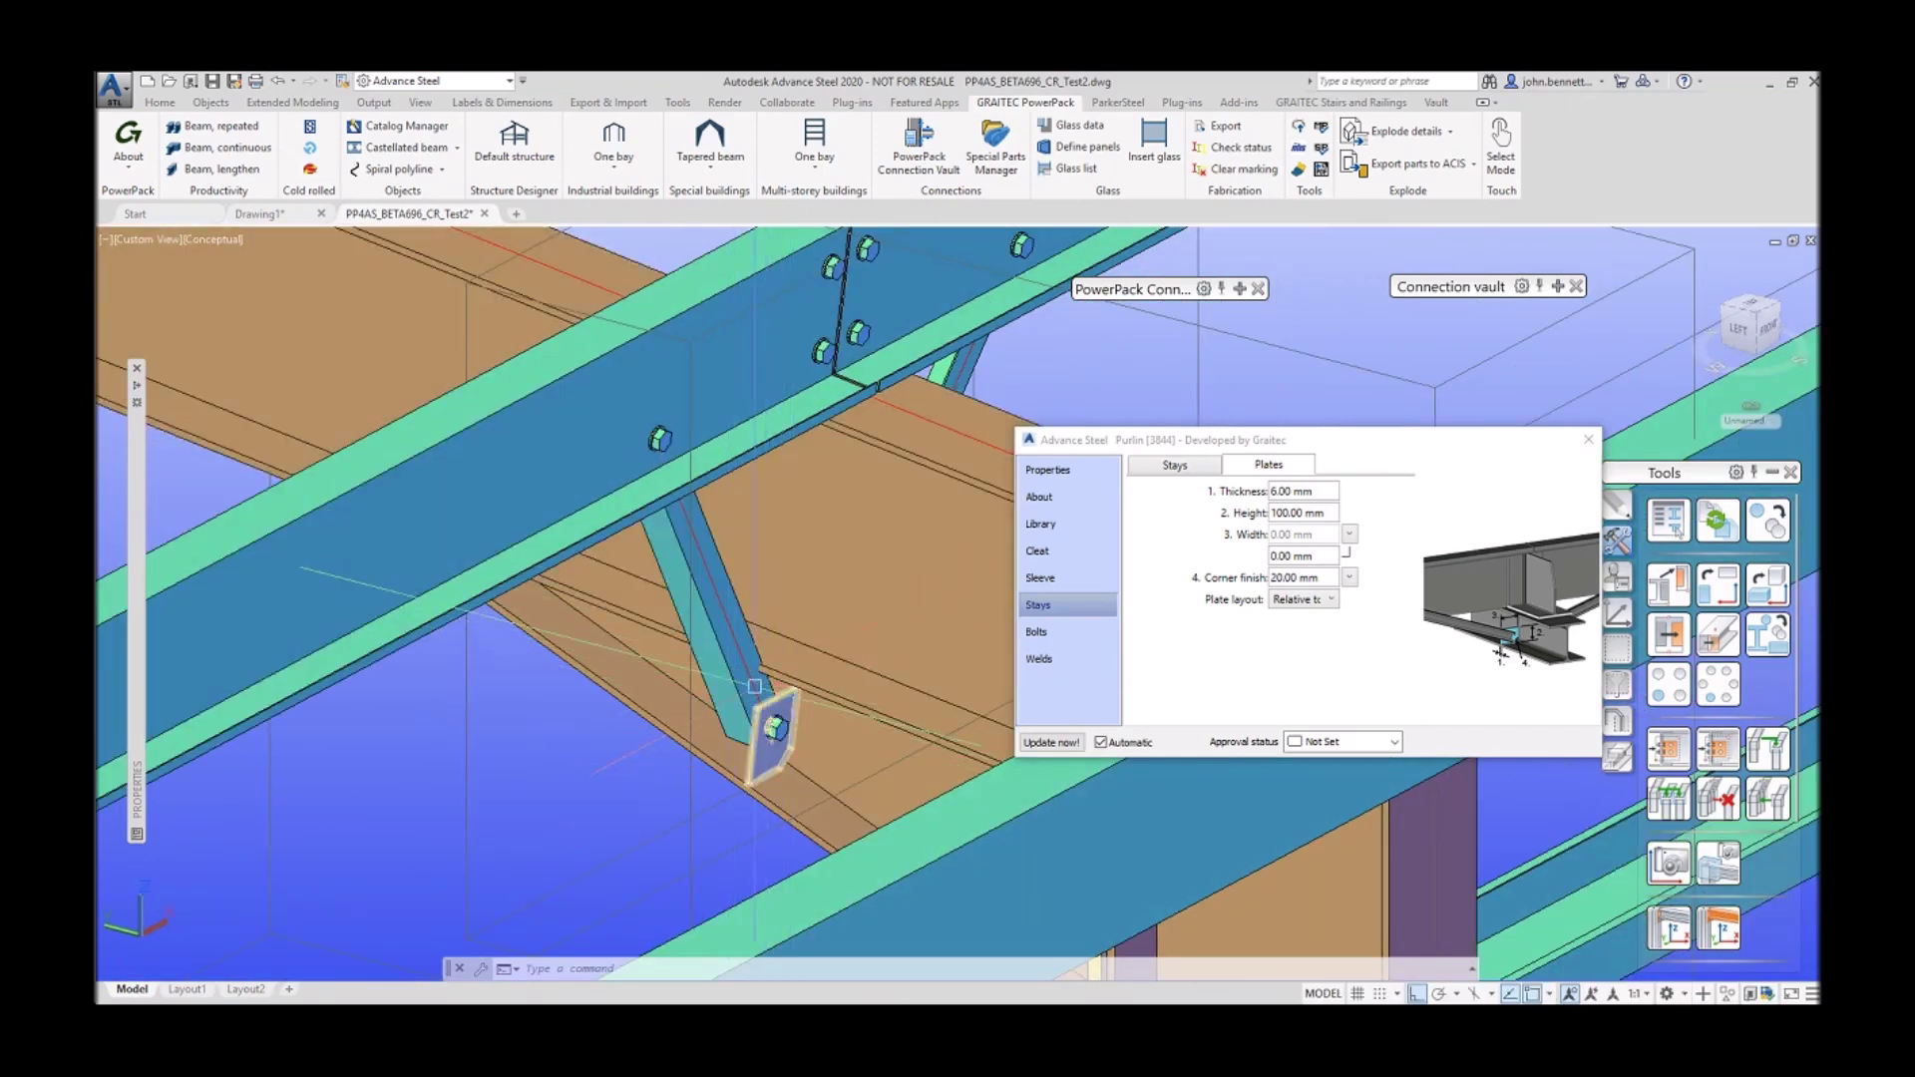
scroll(752, 703, down, 5)
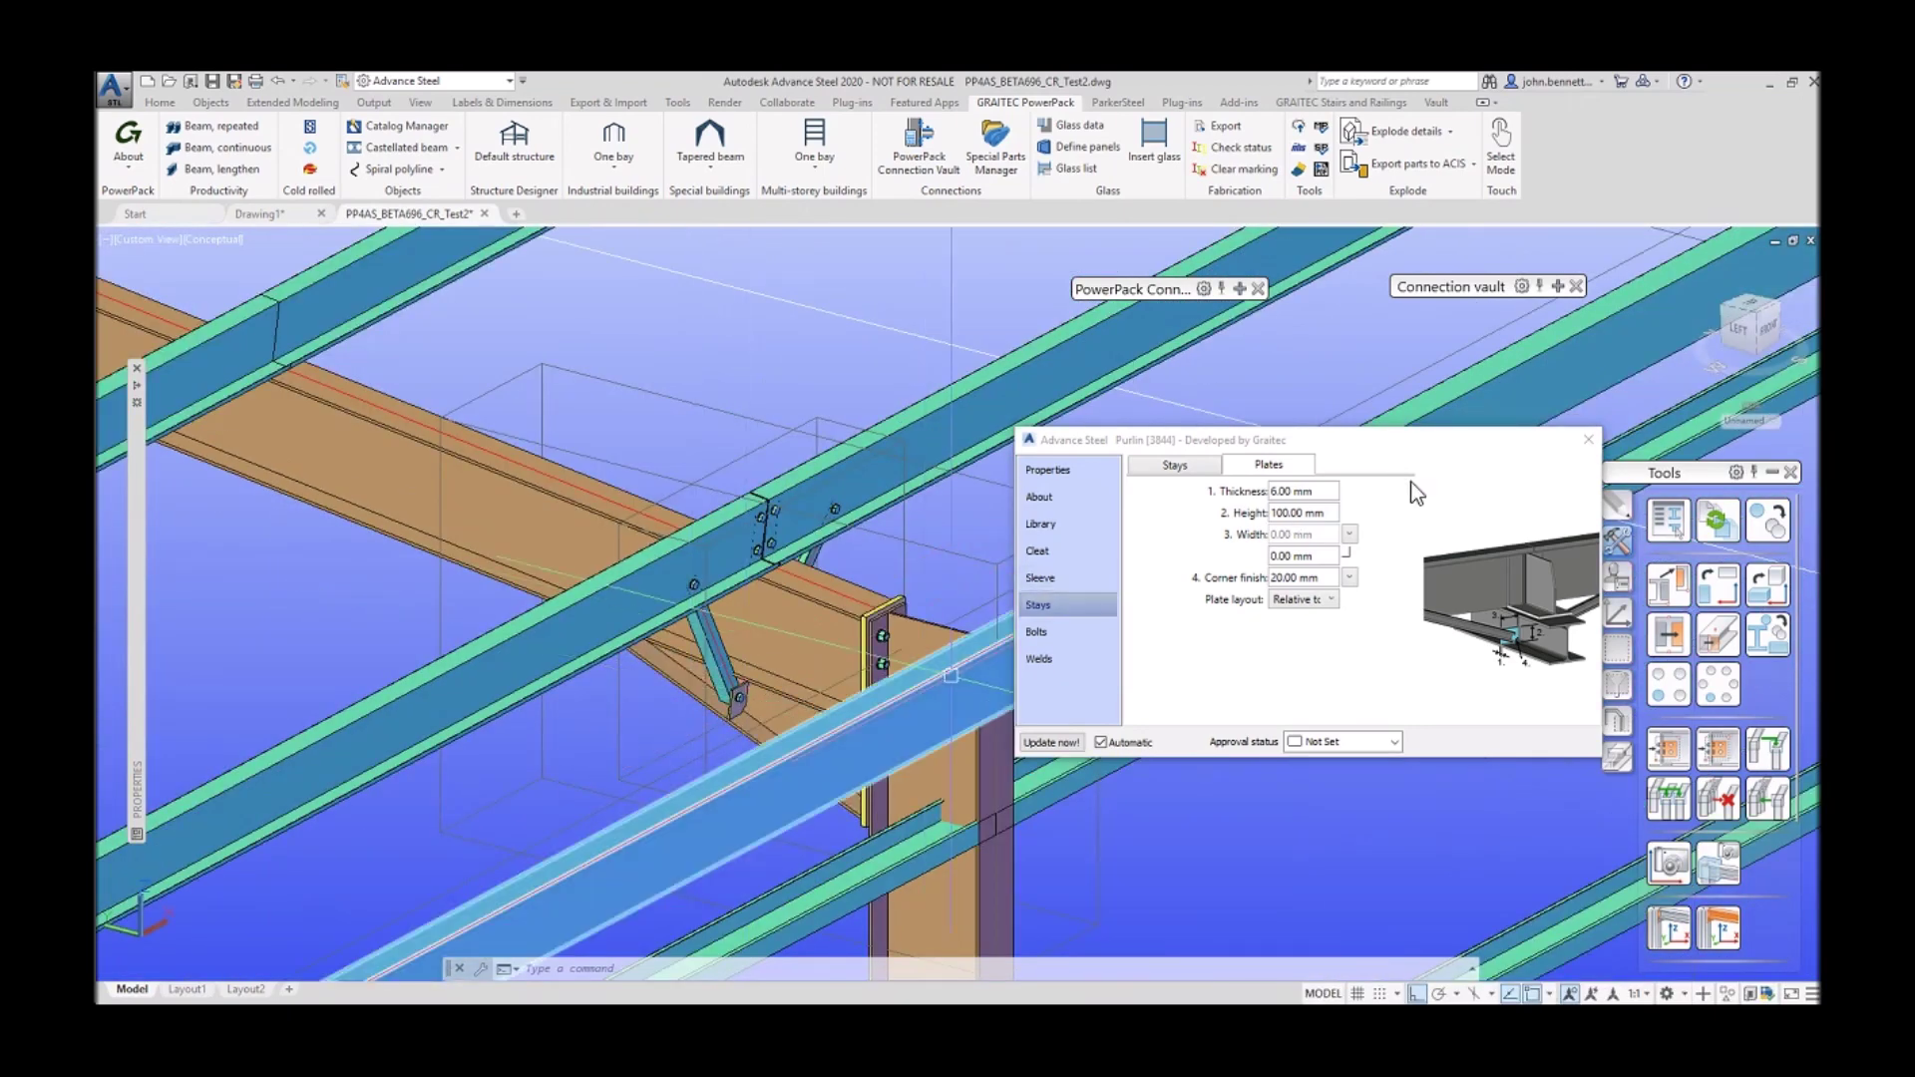
click(1588, 440)
Step: Open the joint properties of the roof purlins and make the intermediate and last distances identical
shift+middle_drag(808, 609, 791, 638)
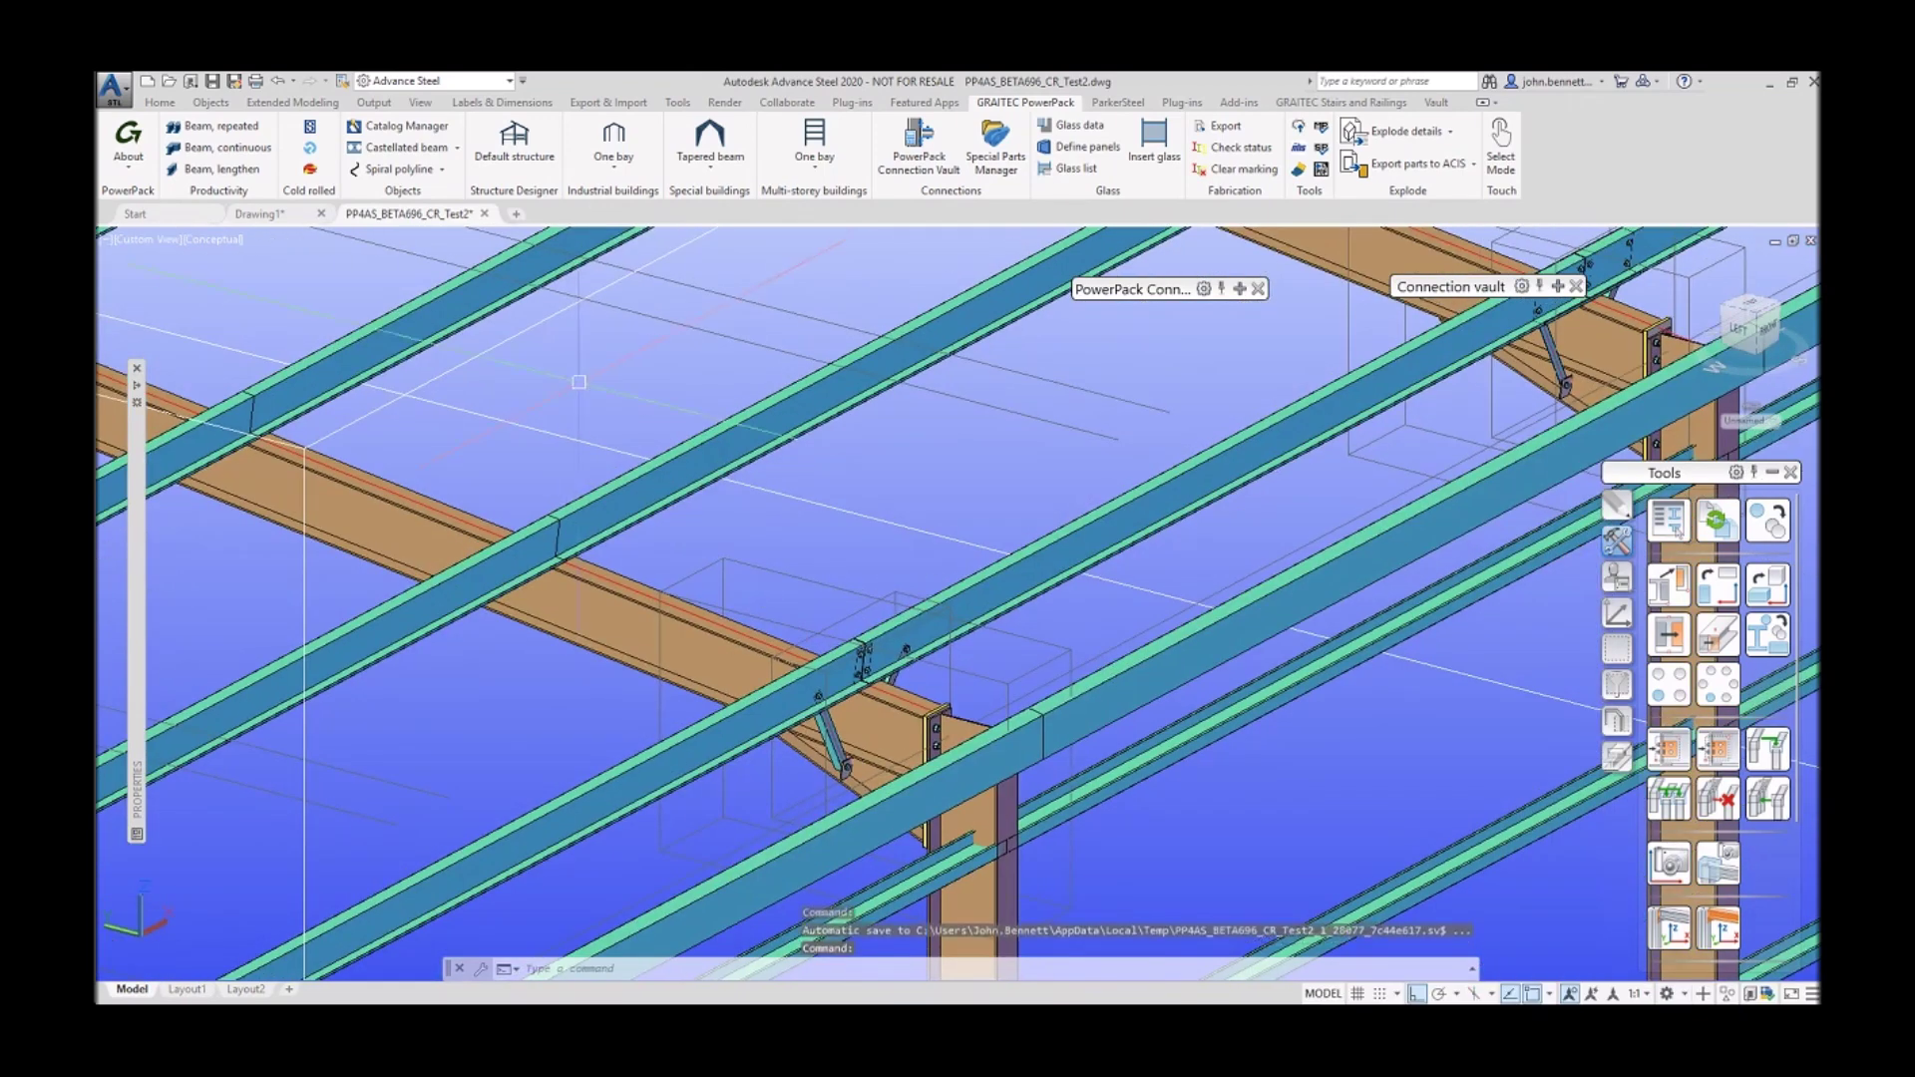
click(694, 437)
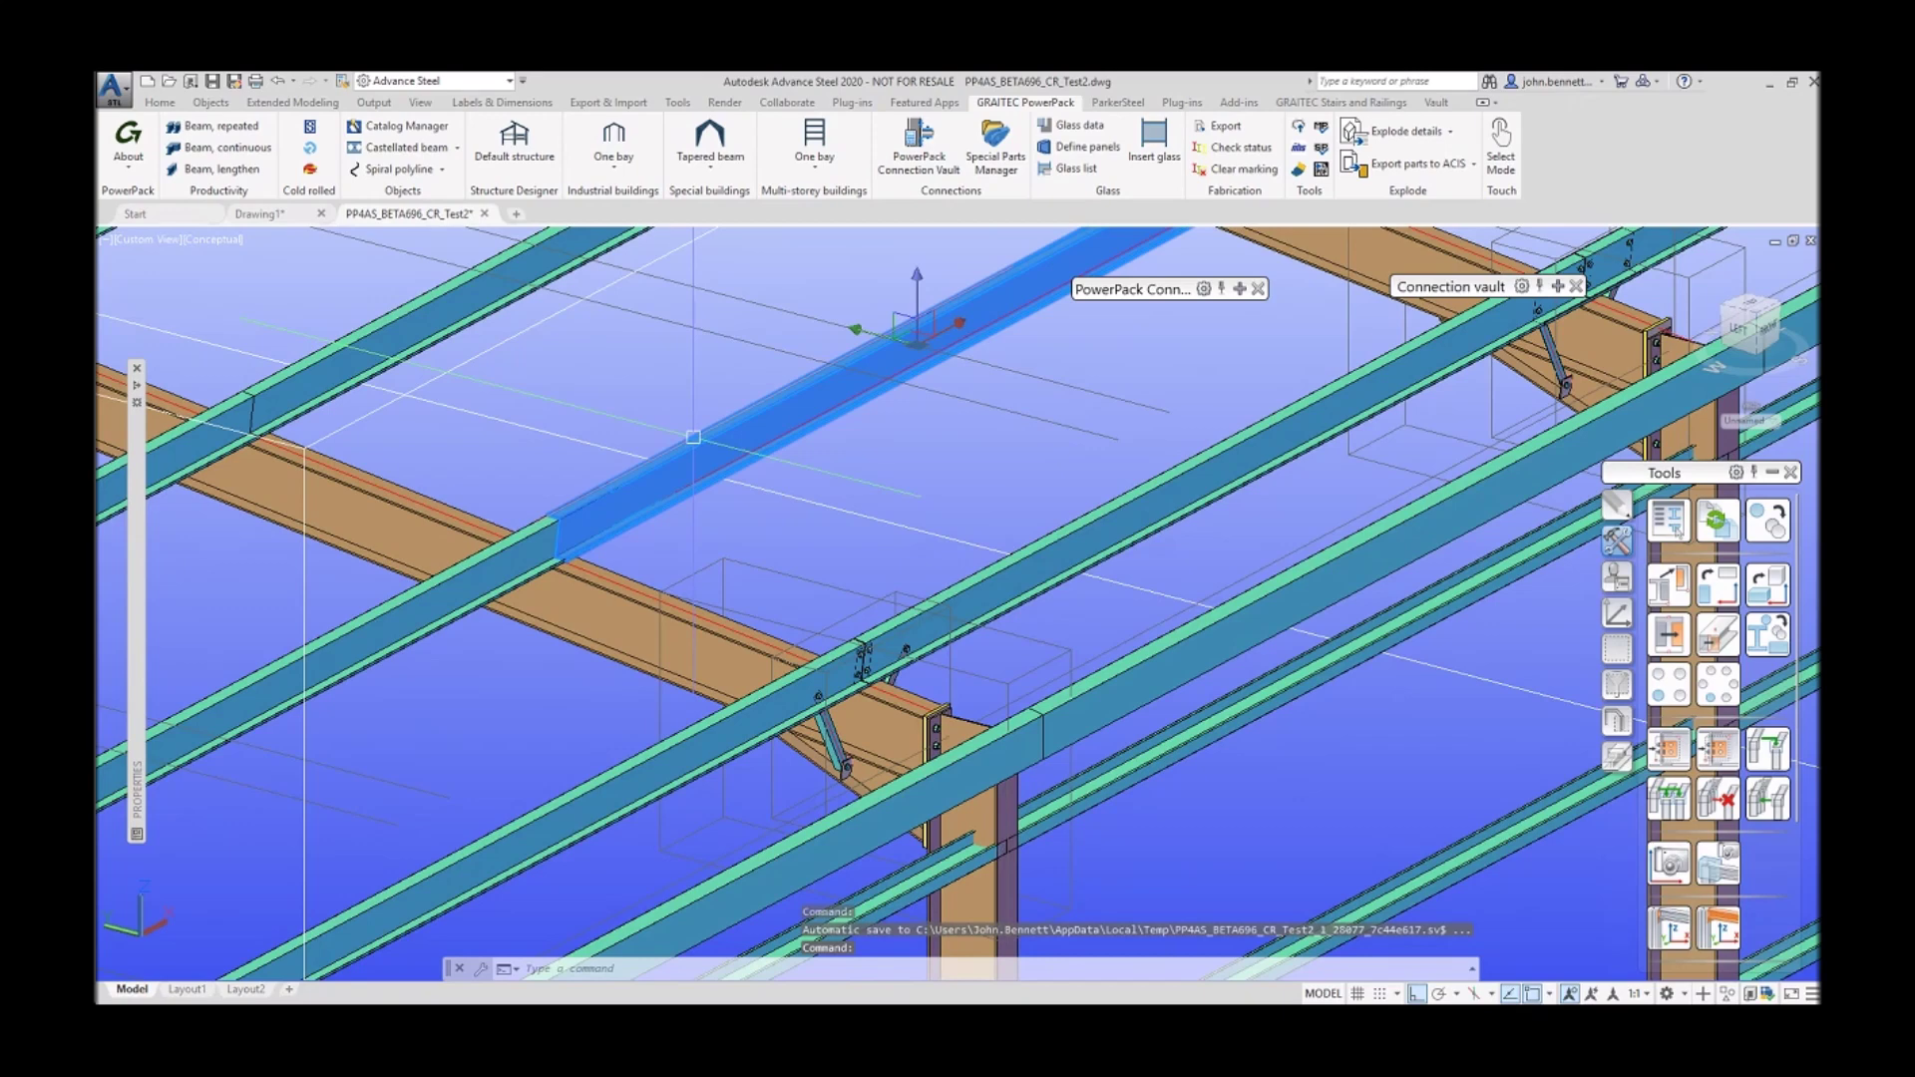
right_click(575, 367)
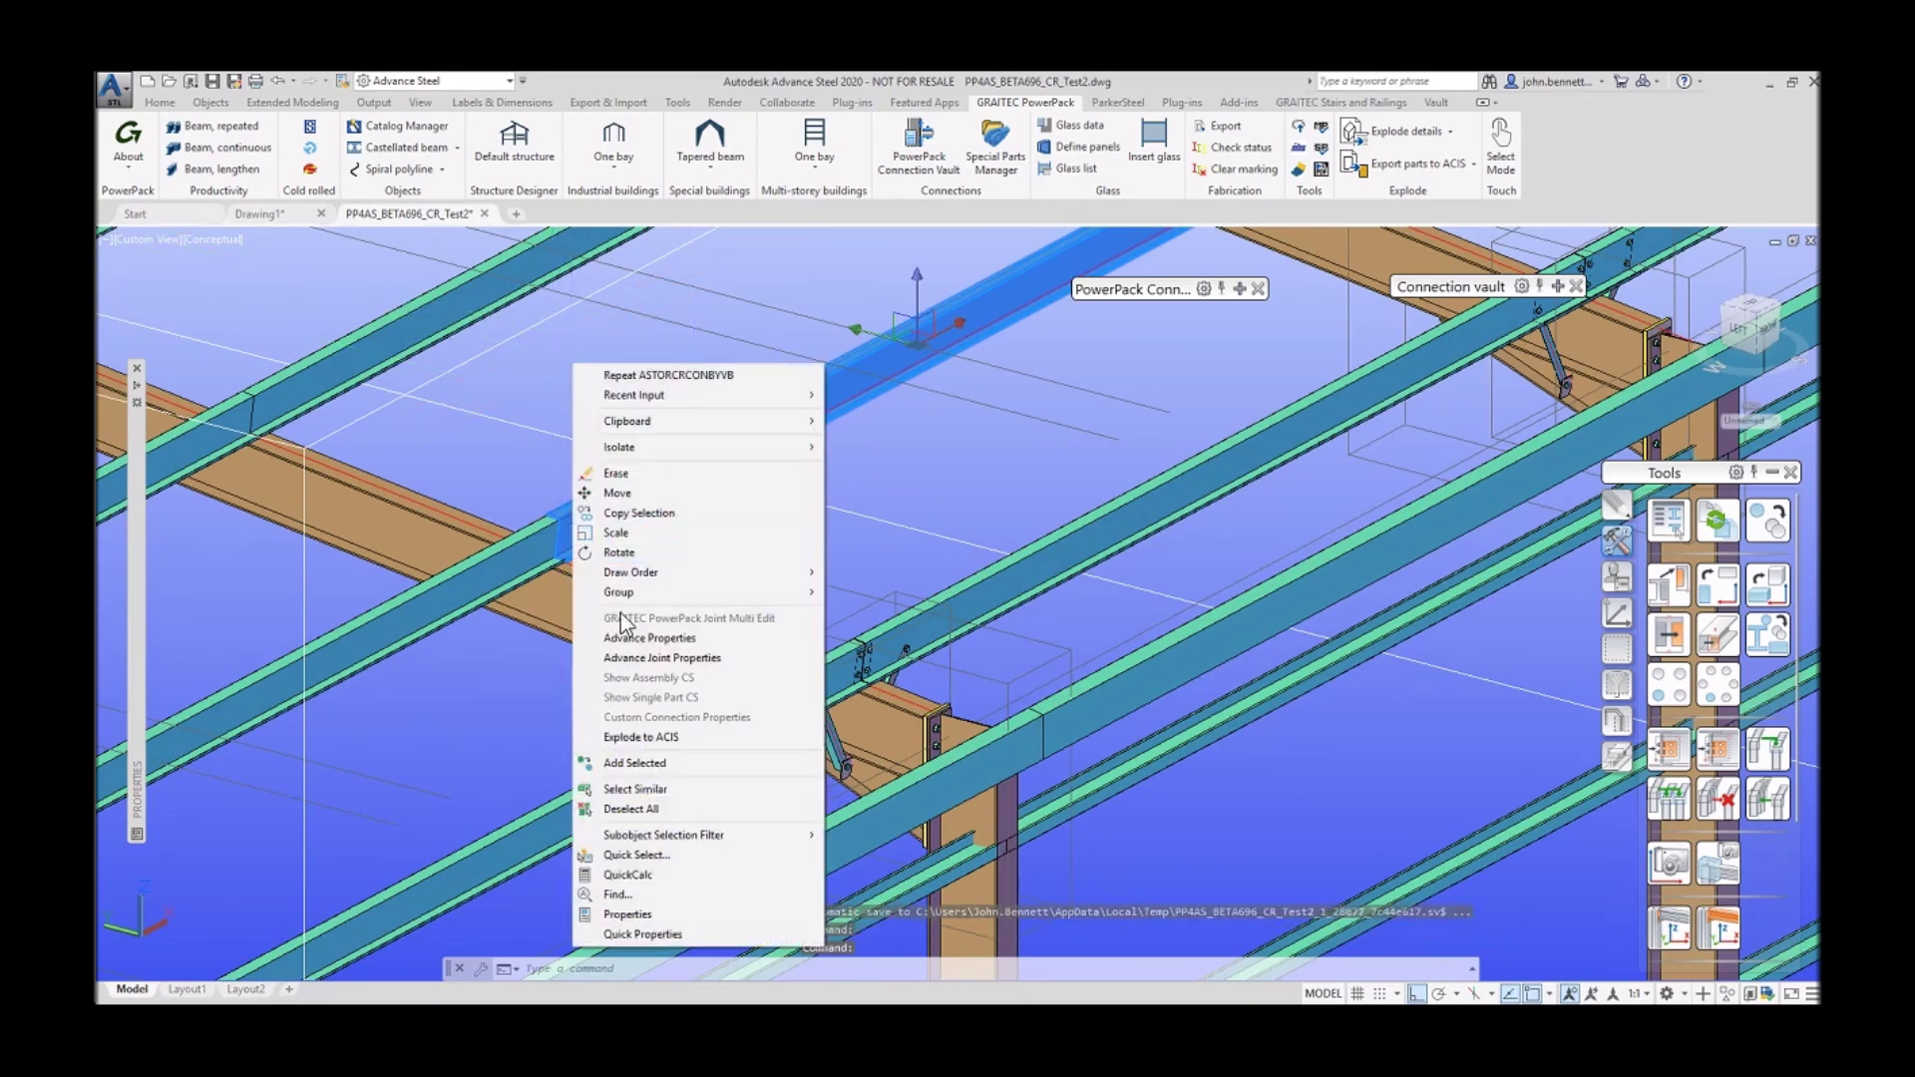
click(638, 658)
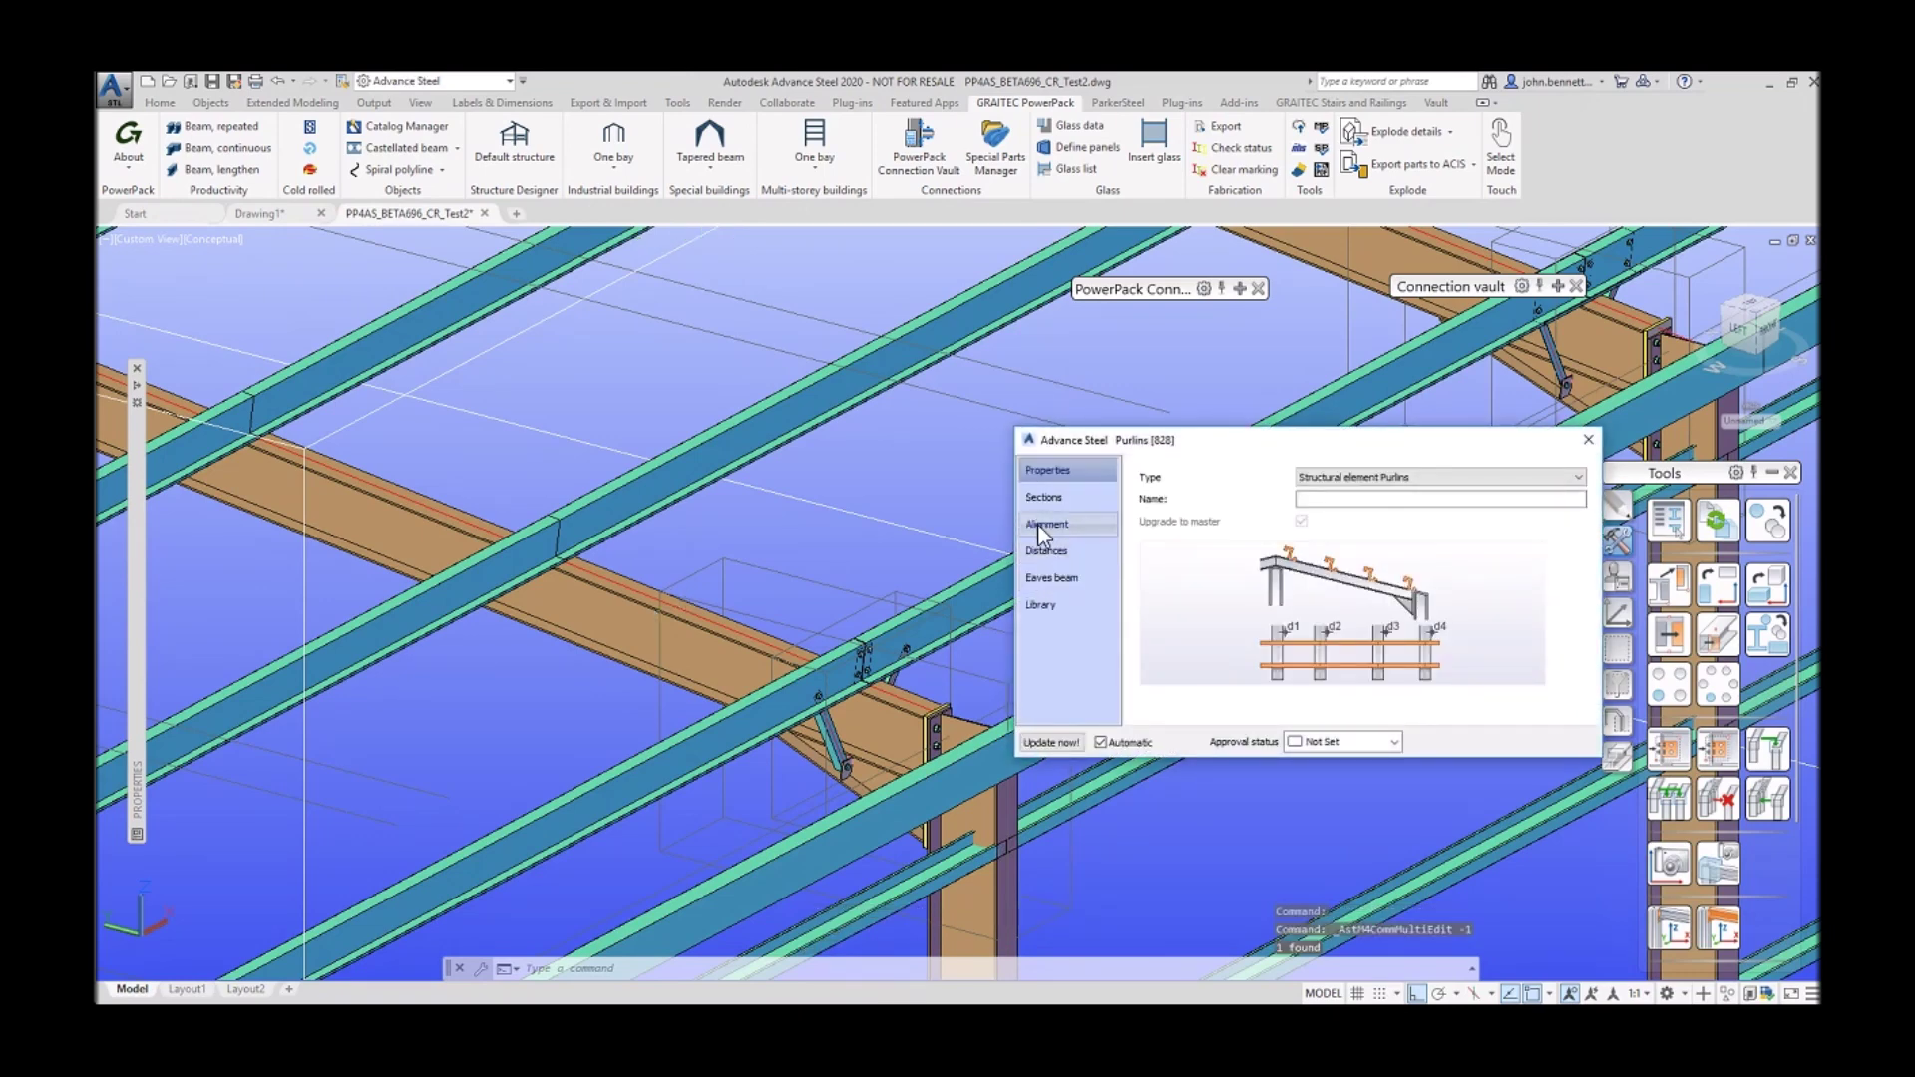
click(1043, 550)
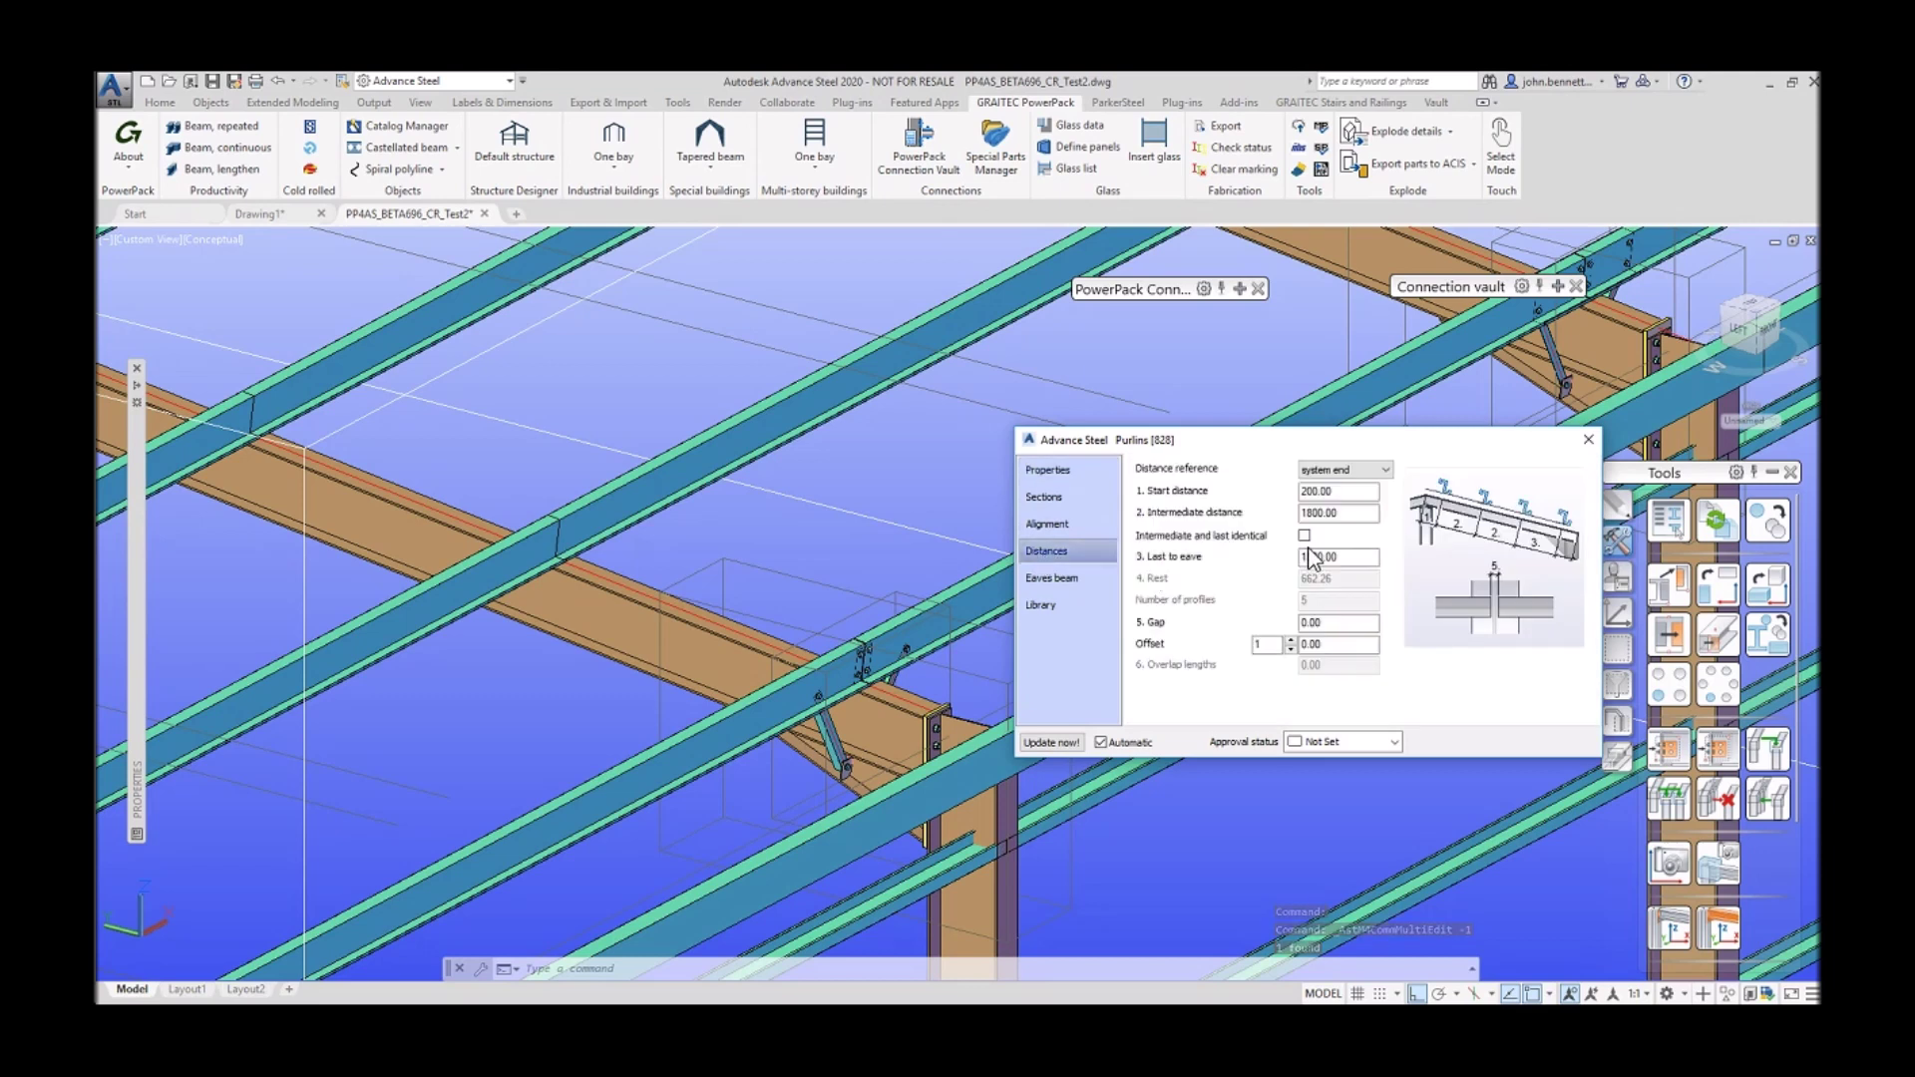
click(1342, 471)
click(1337, 472)
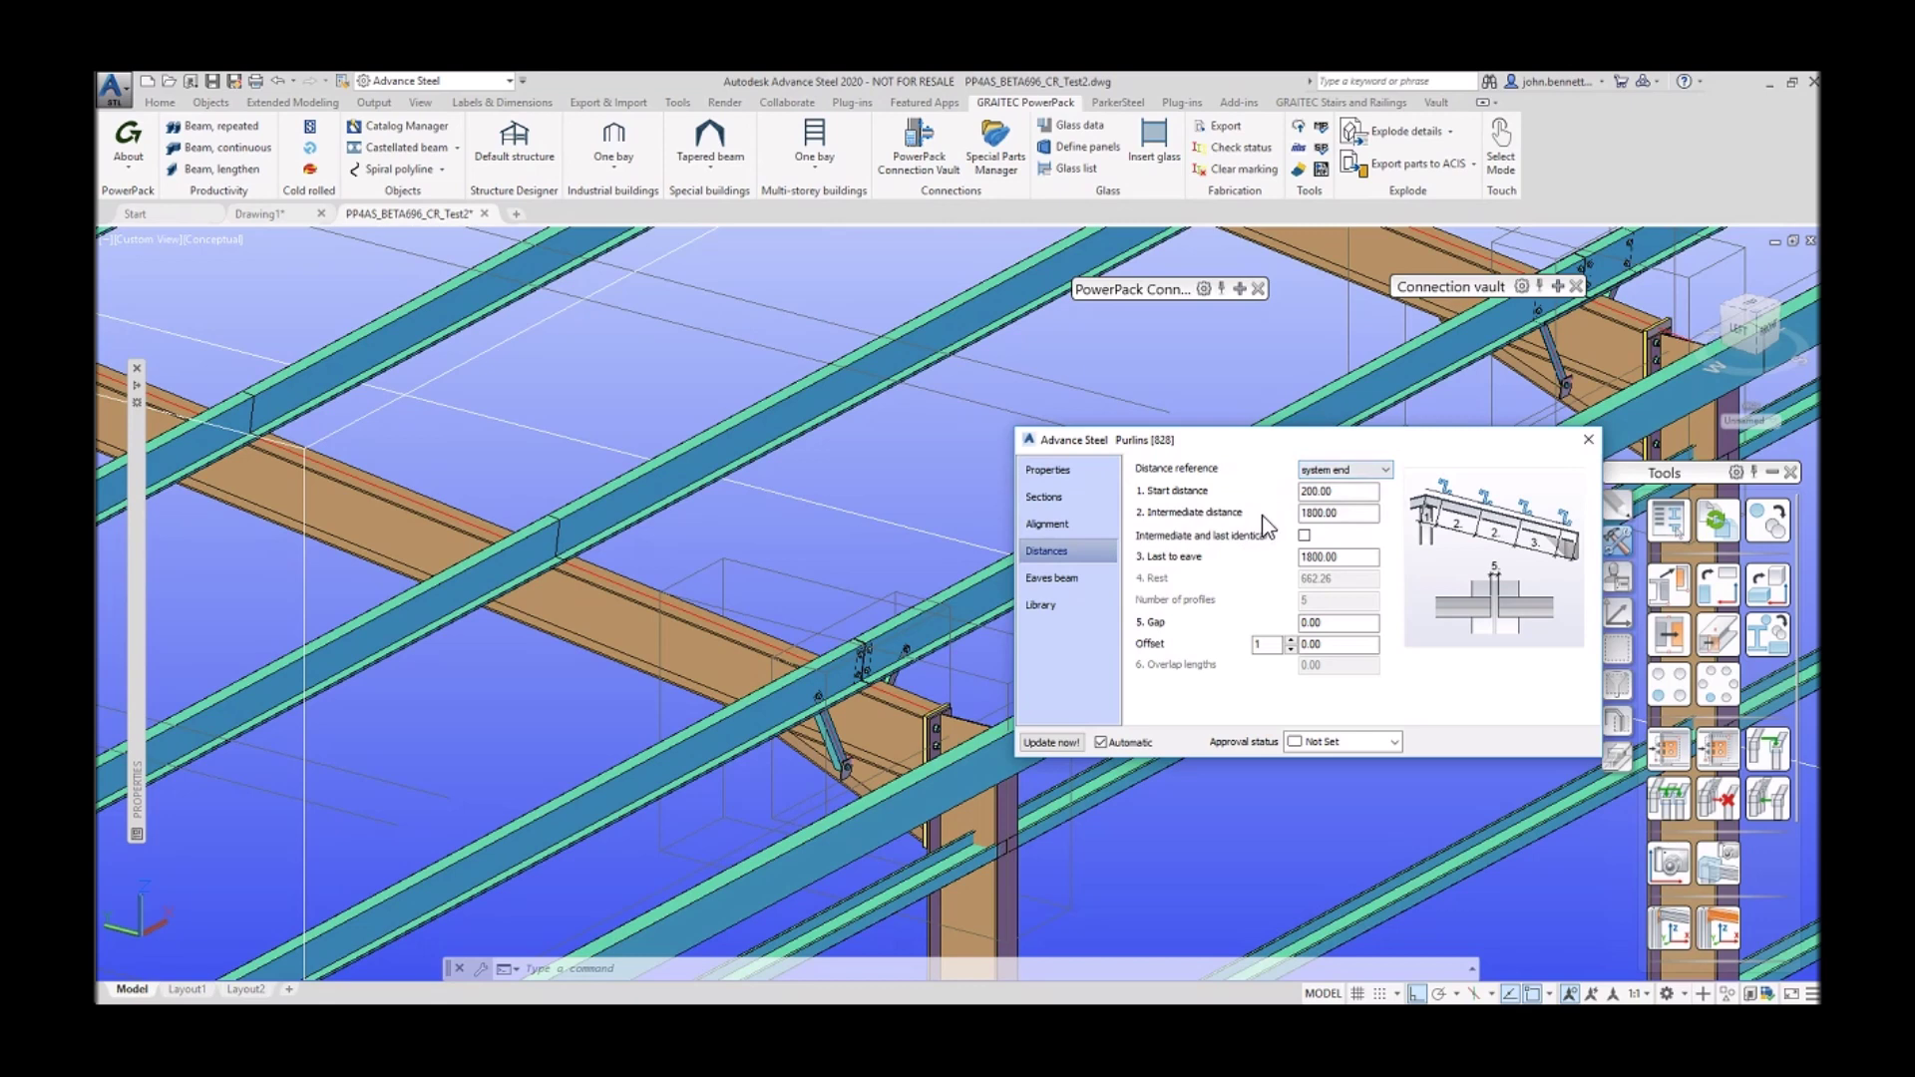
click(1350, 564)
drag(1359, 565, 1297, 560)
click(1304, 536)
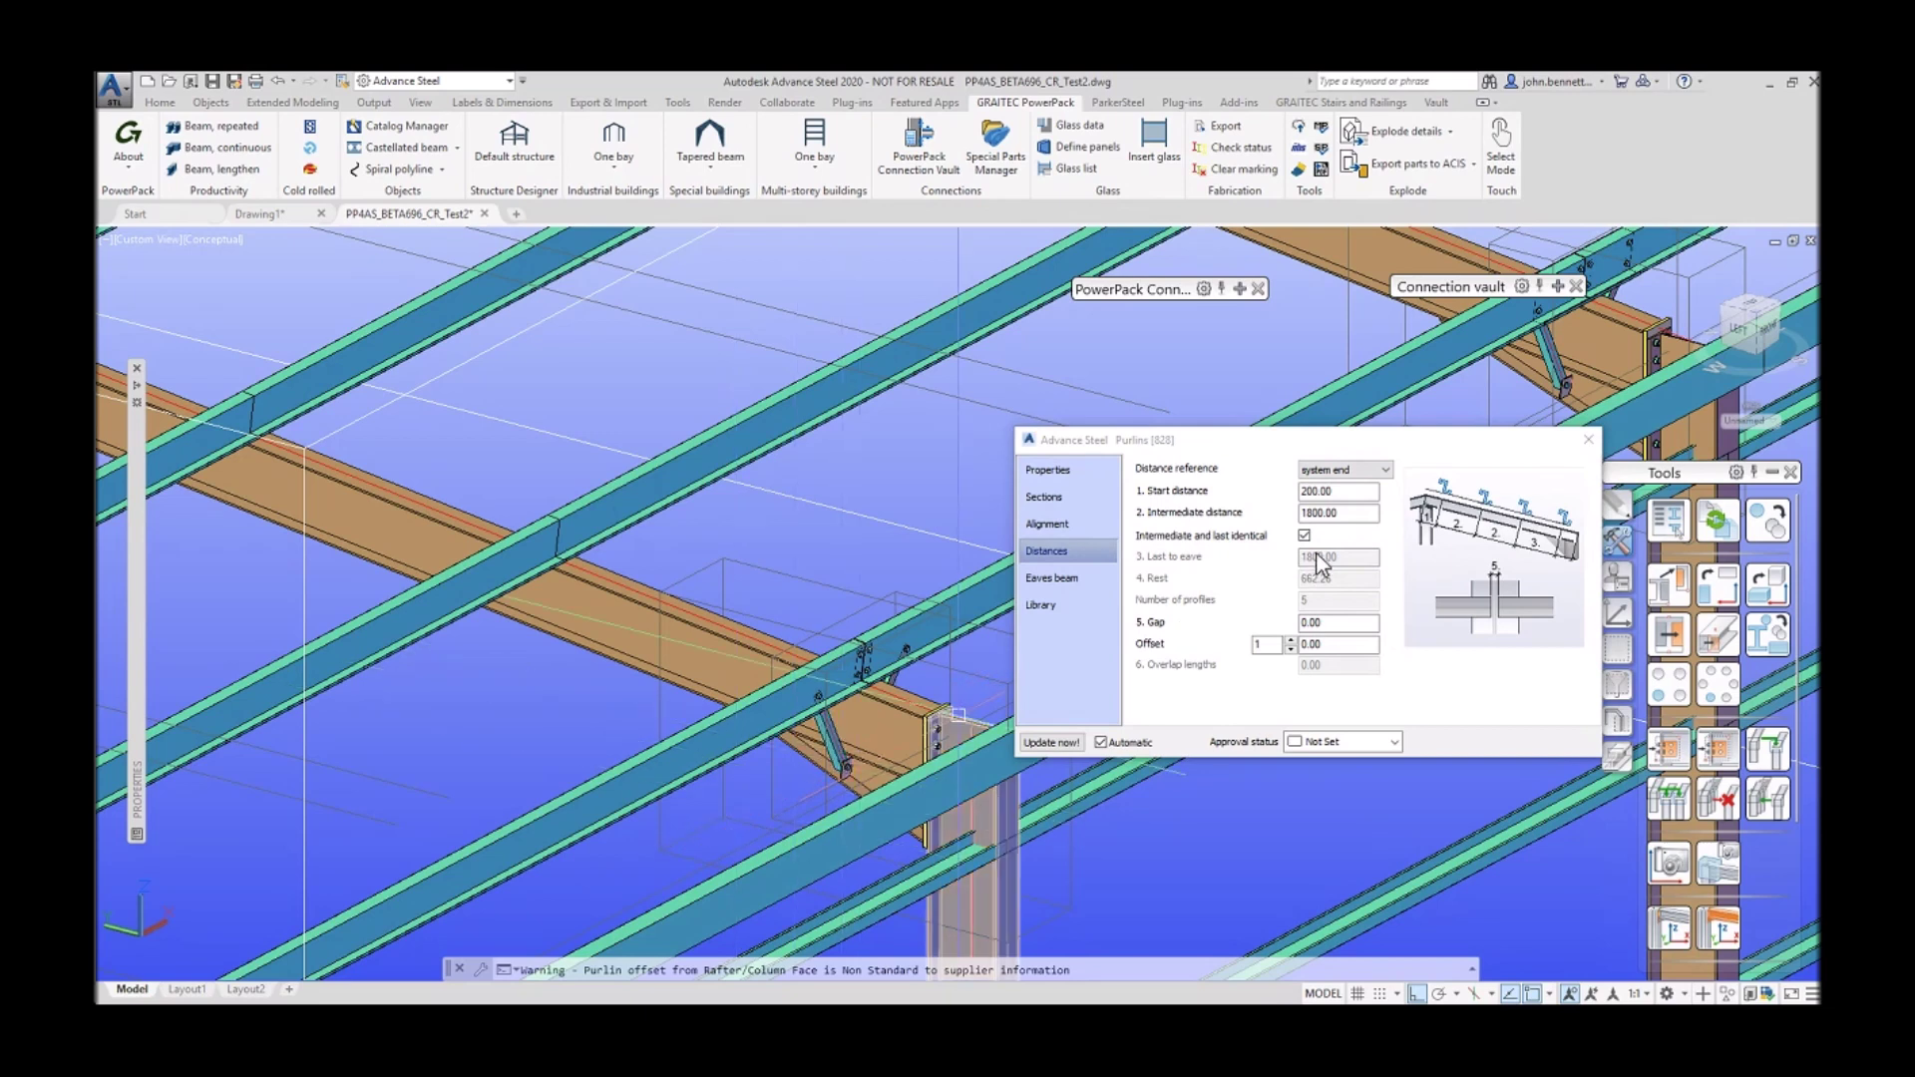
Step: Set the purlins' intermediate distance to 1900
click(1364, 514)
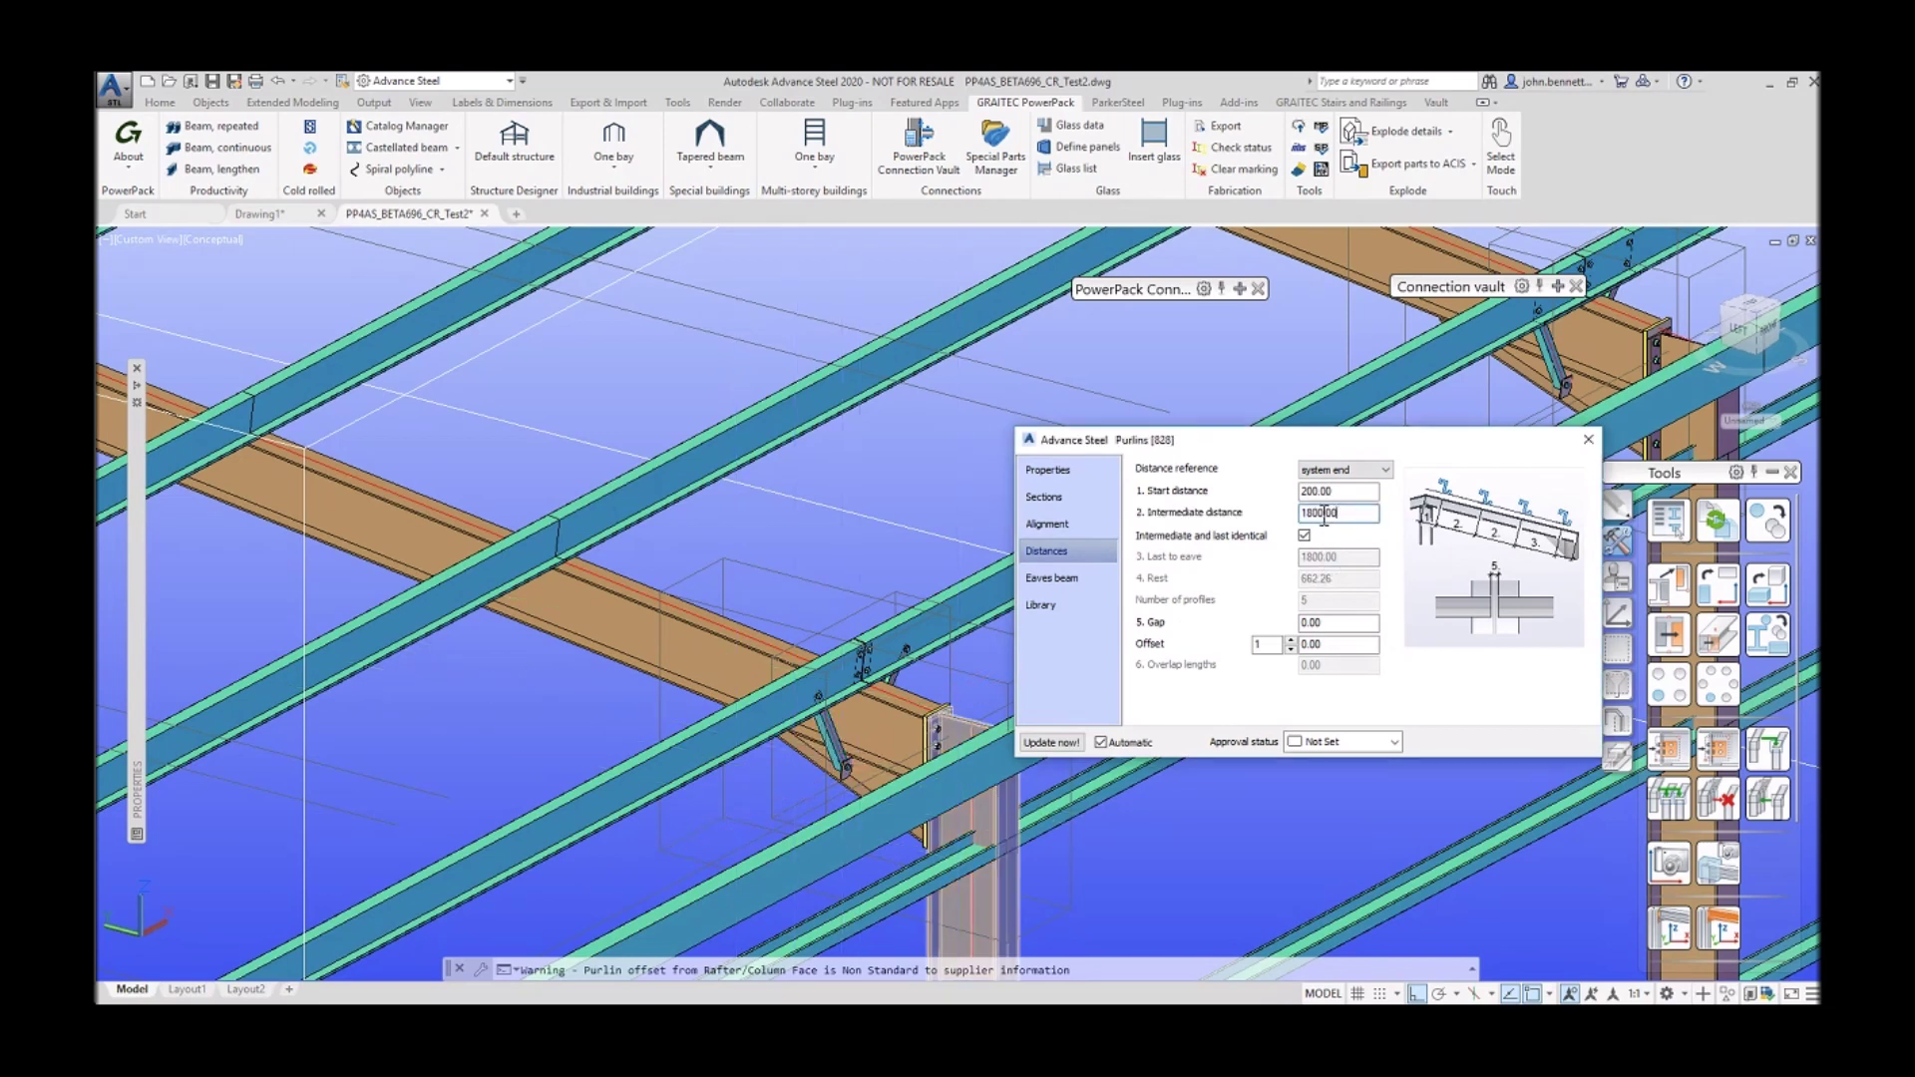
double_click(1324, 514)
text(1900)
key(Return)
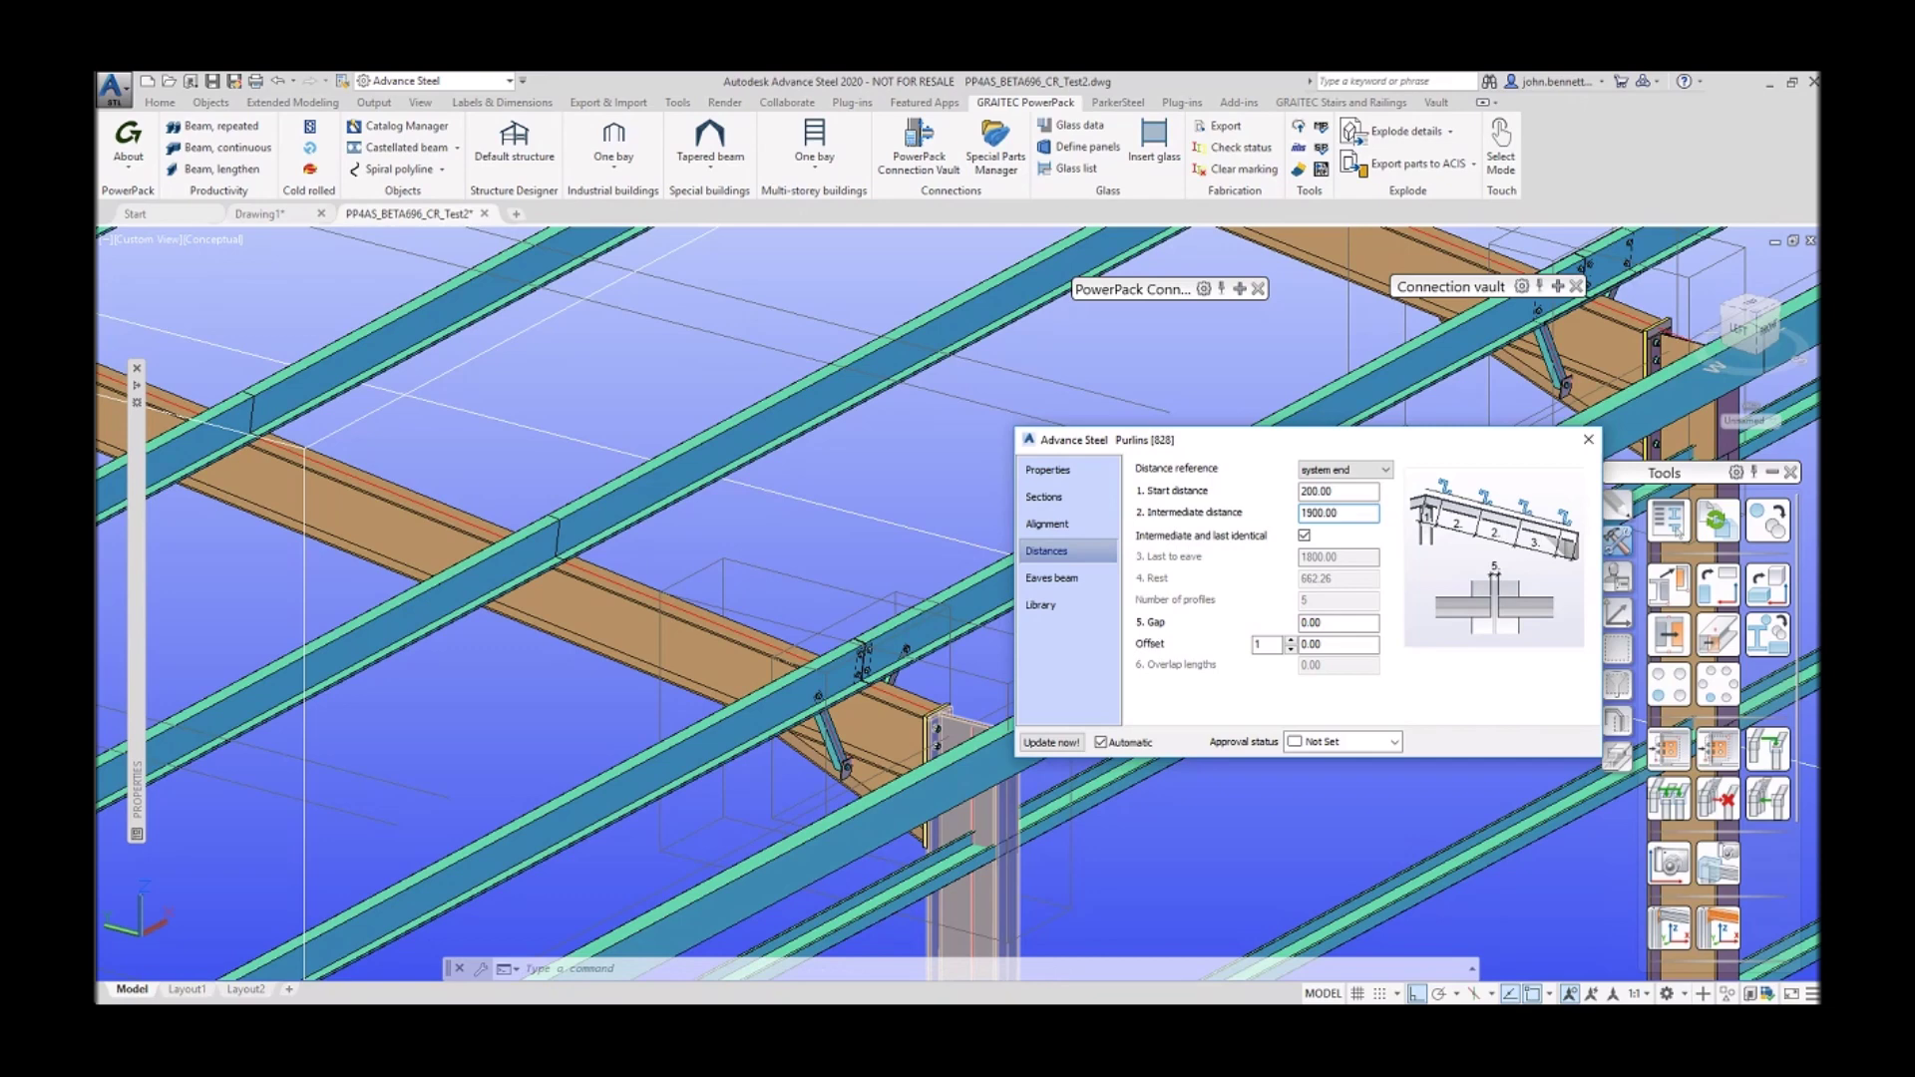
key(Return)
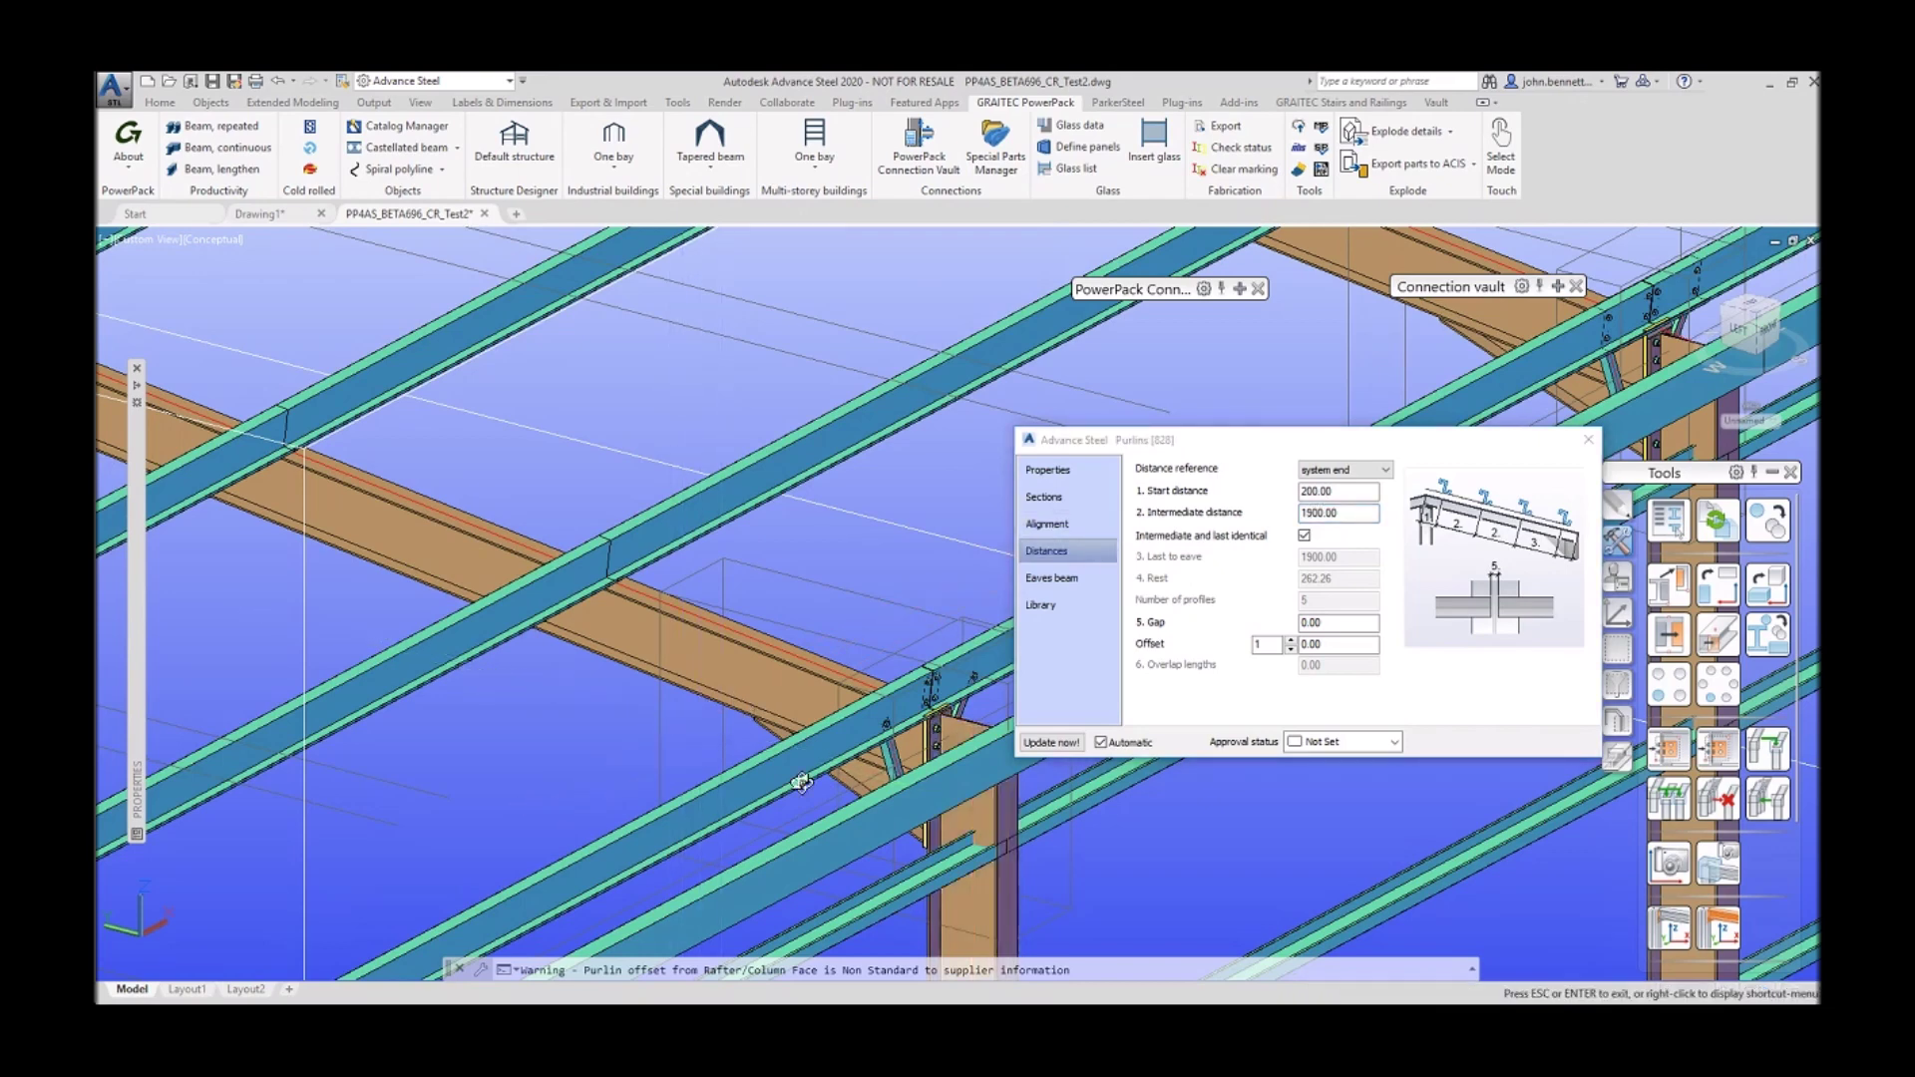
Step: Check the shifted purlin connection at the haunch and set the purlins' intermediate distance to 1850
shift+middle_drag(795, 782, 983, 813)
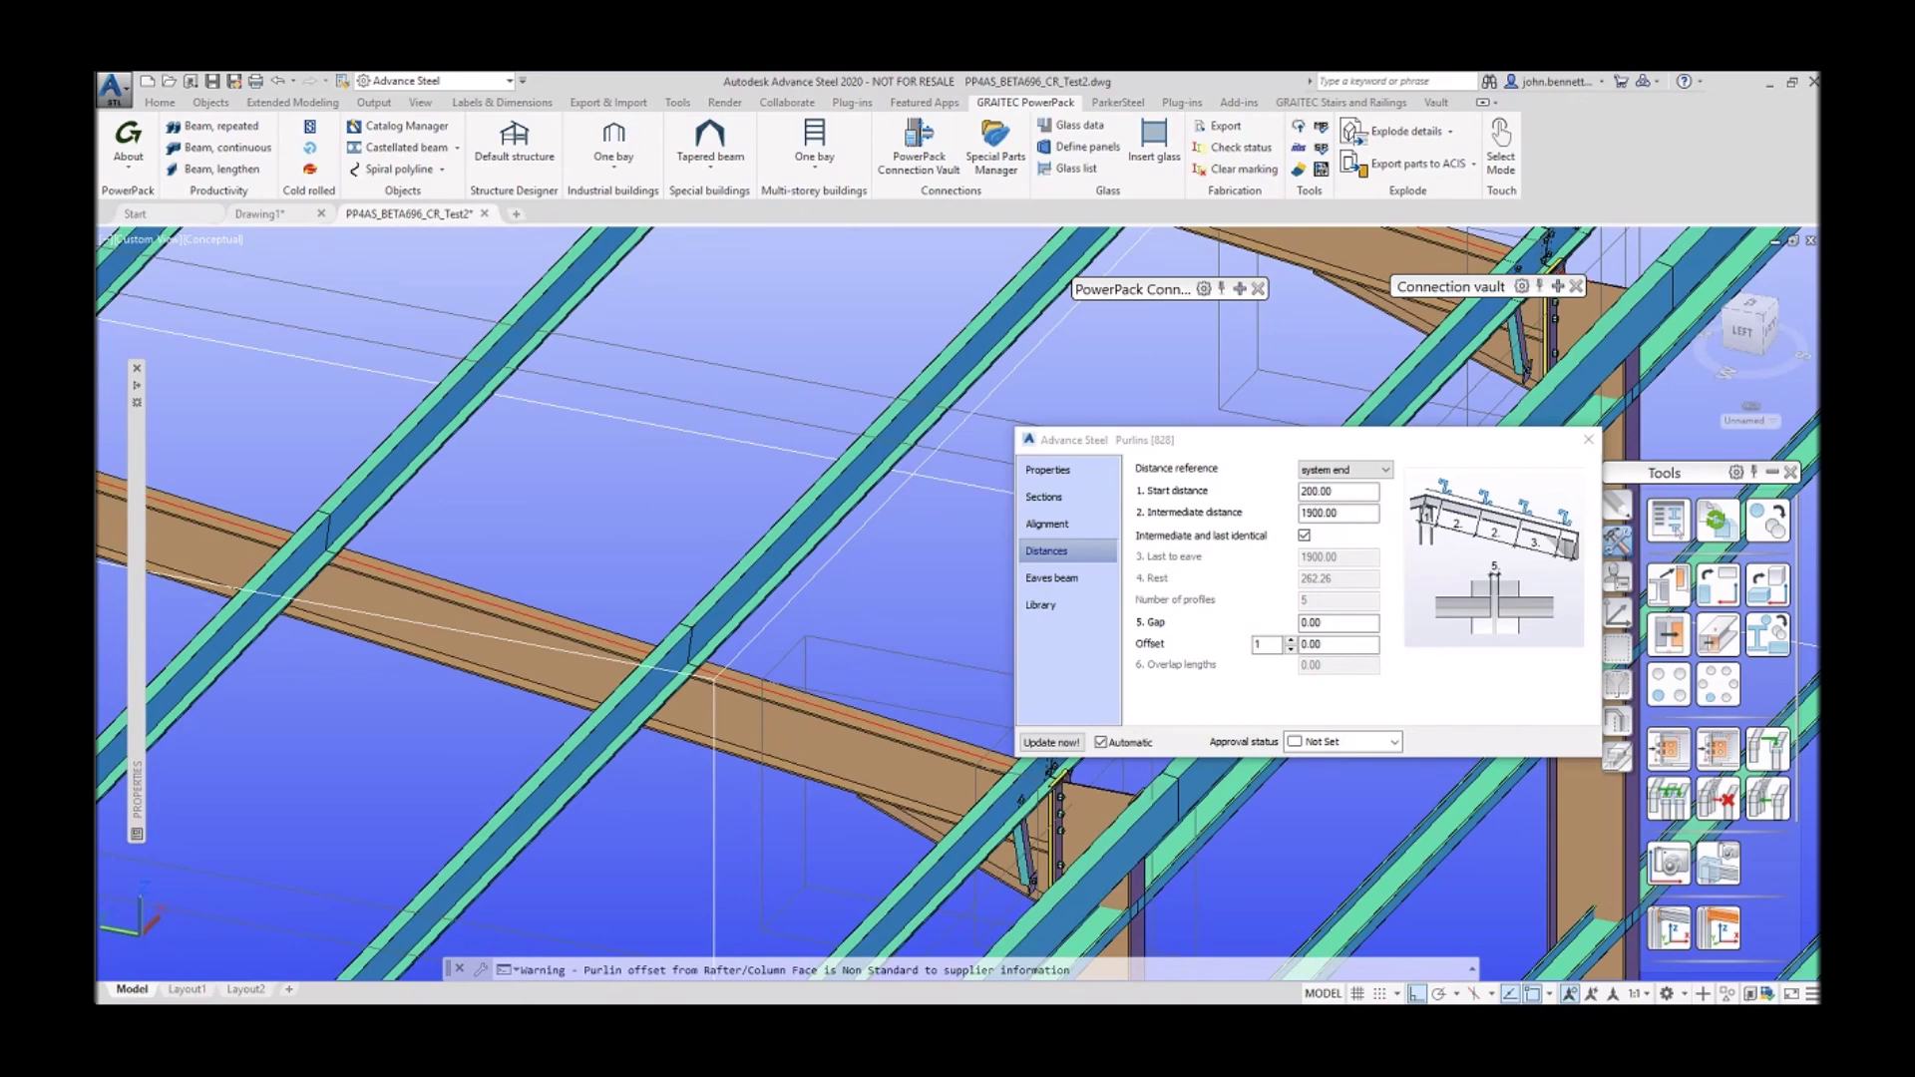
scroll(1003, 818, down, 2)
middle_drag(1001, 816, 936, 846)
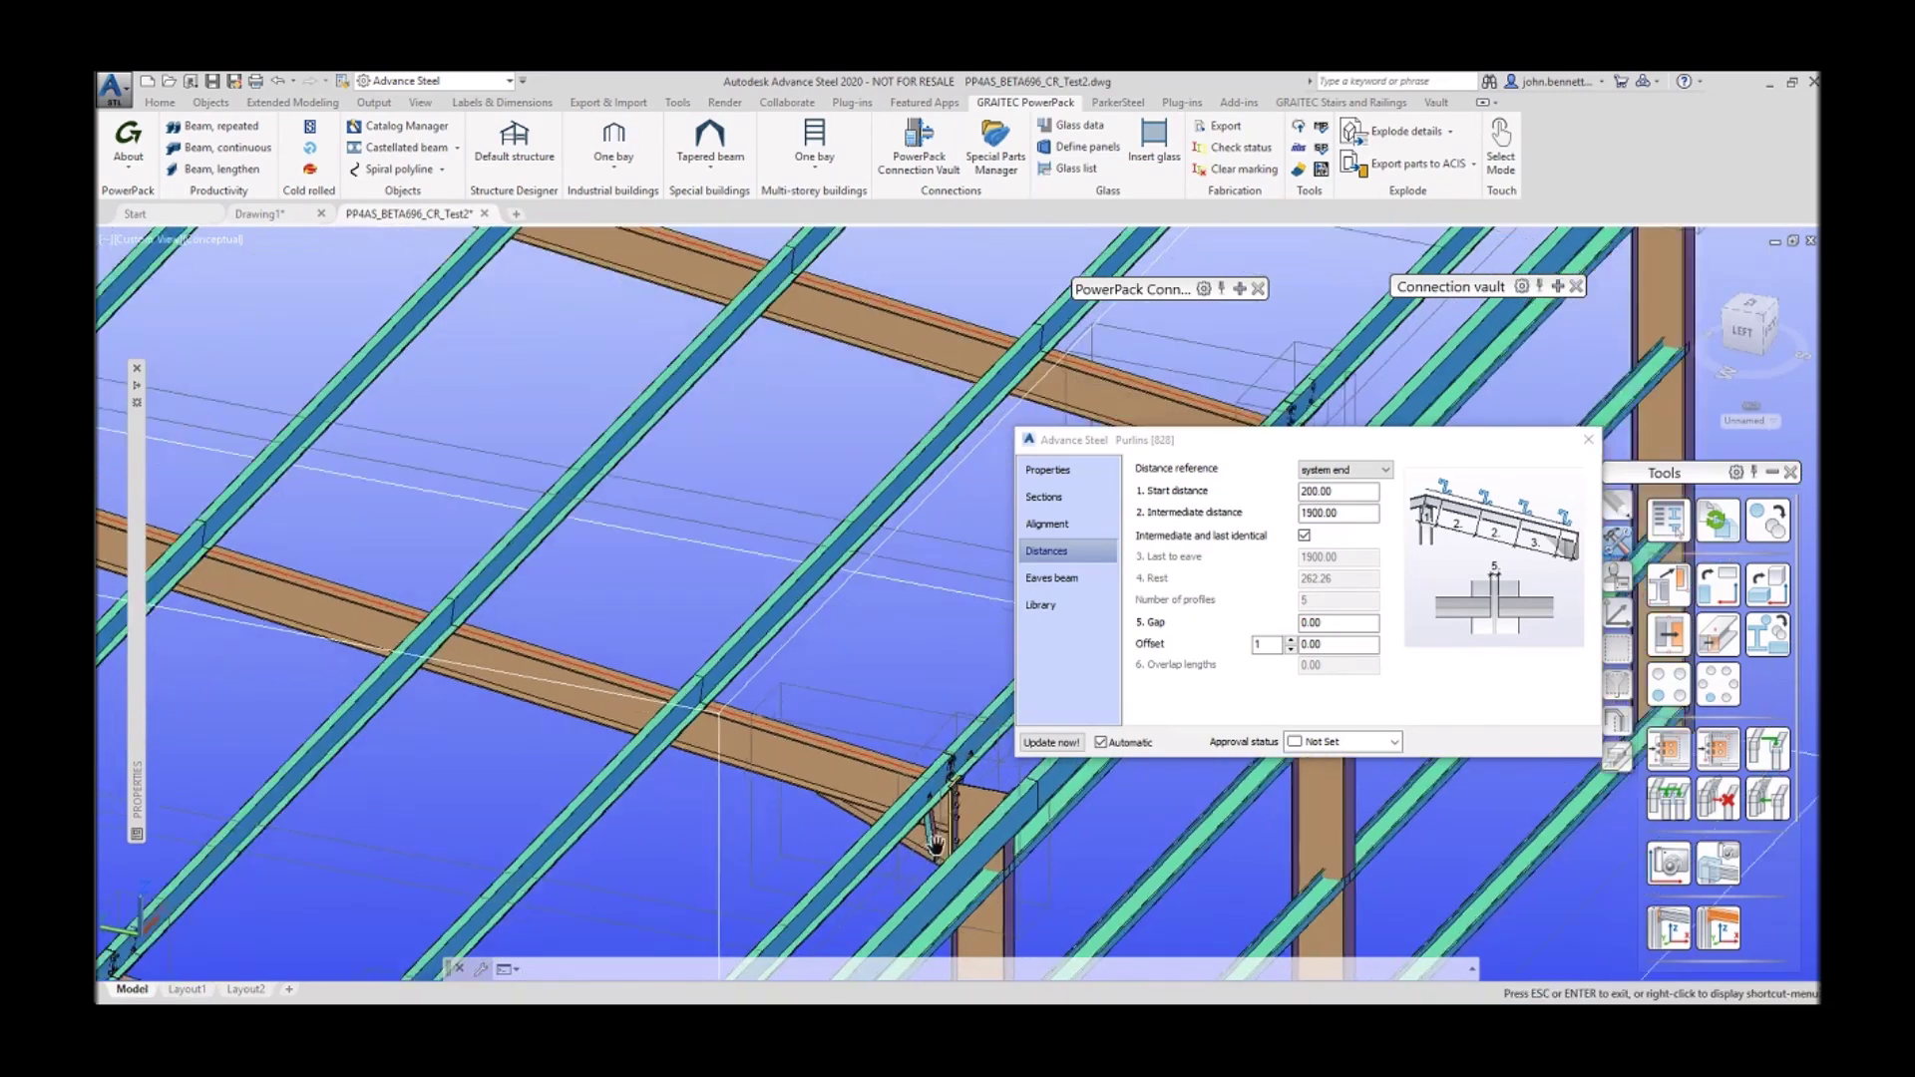
scroll(926, 866, up, 8)
scroll(882, 826, down, 1)
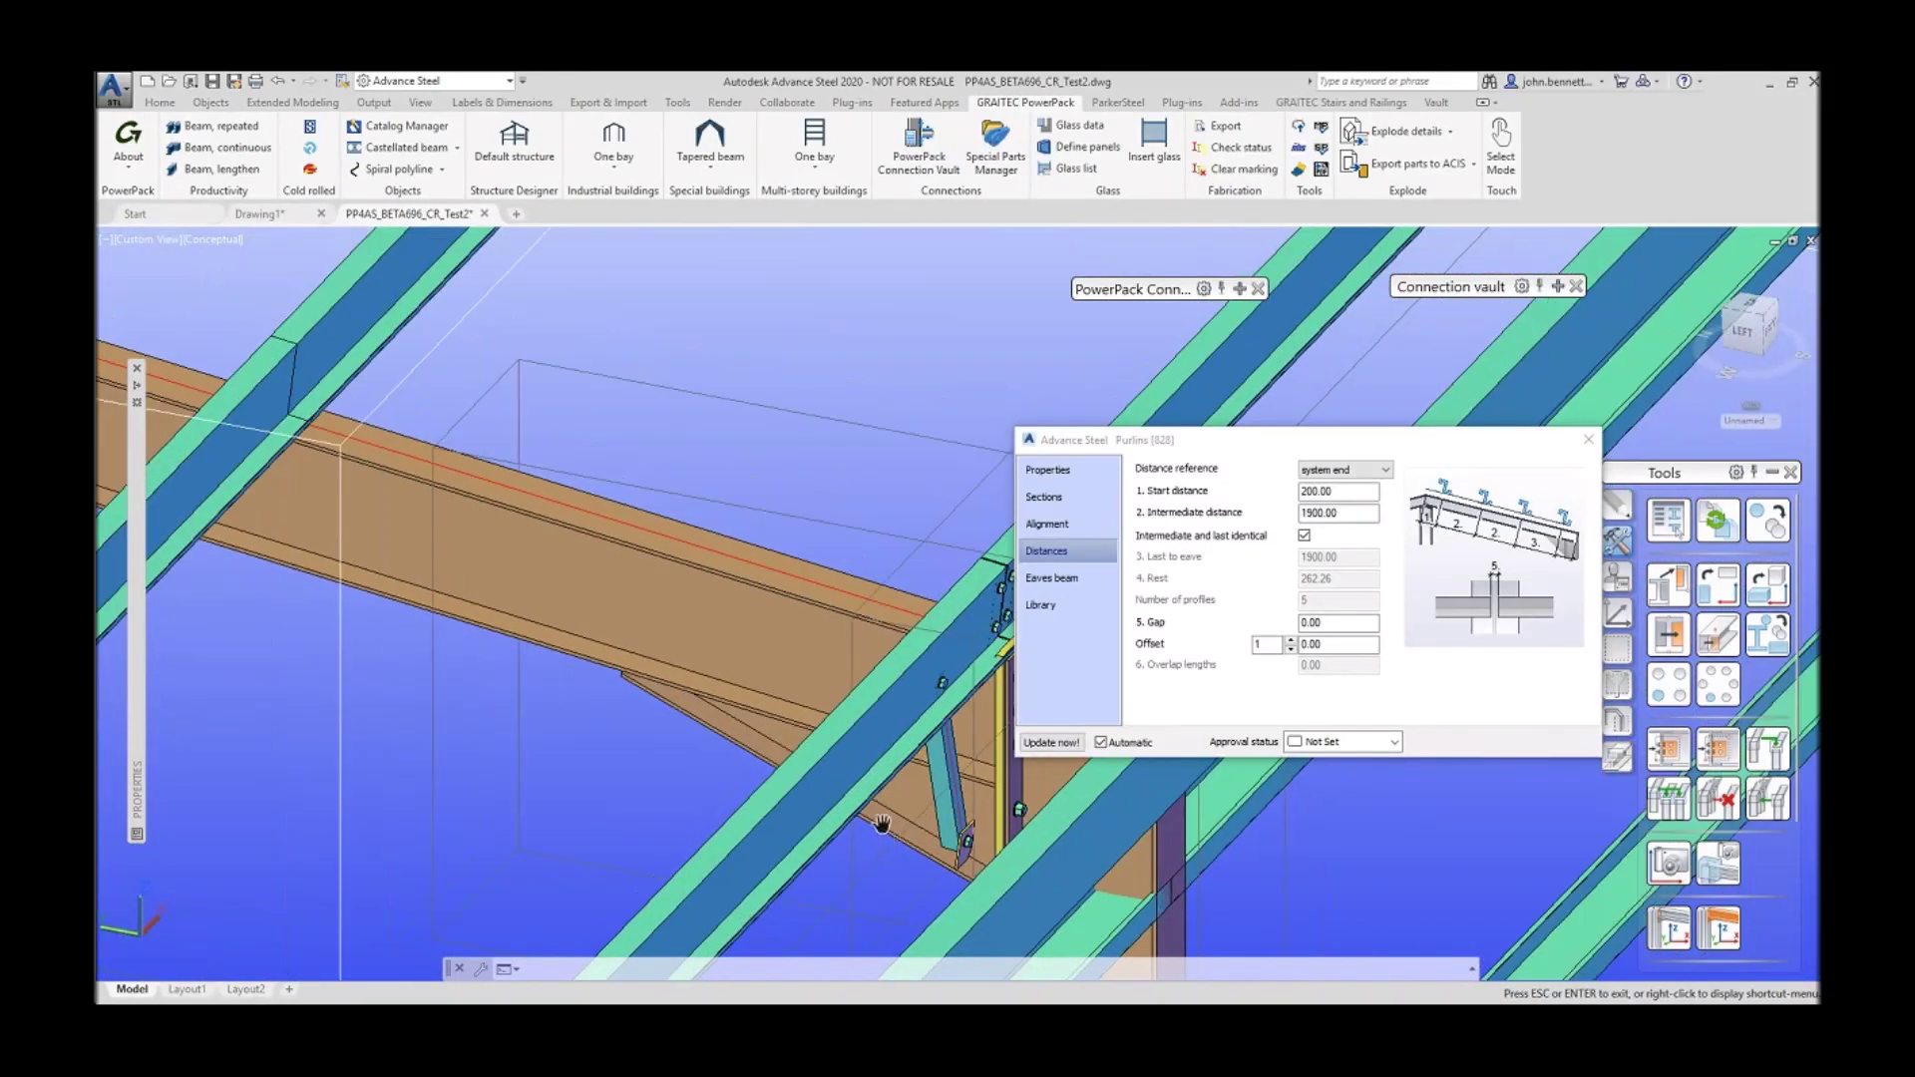
scroll(905, 764, down, 1)
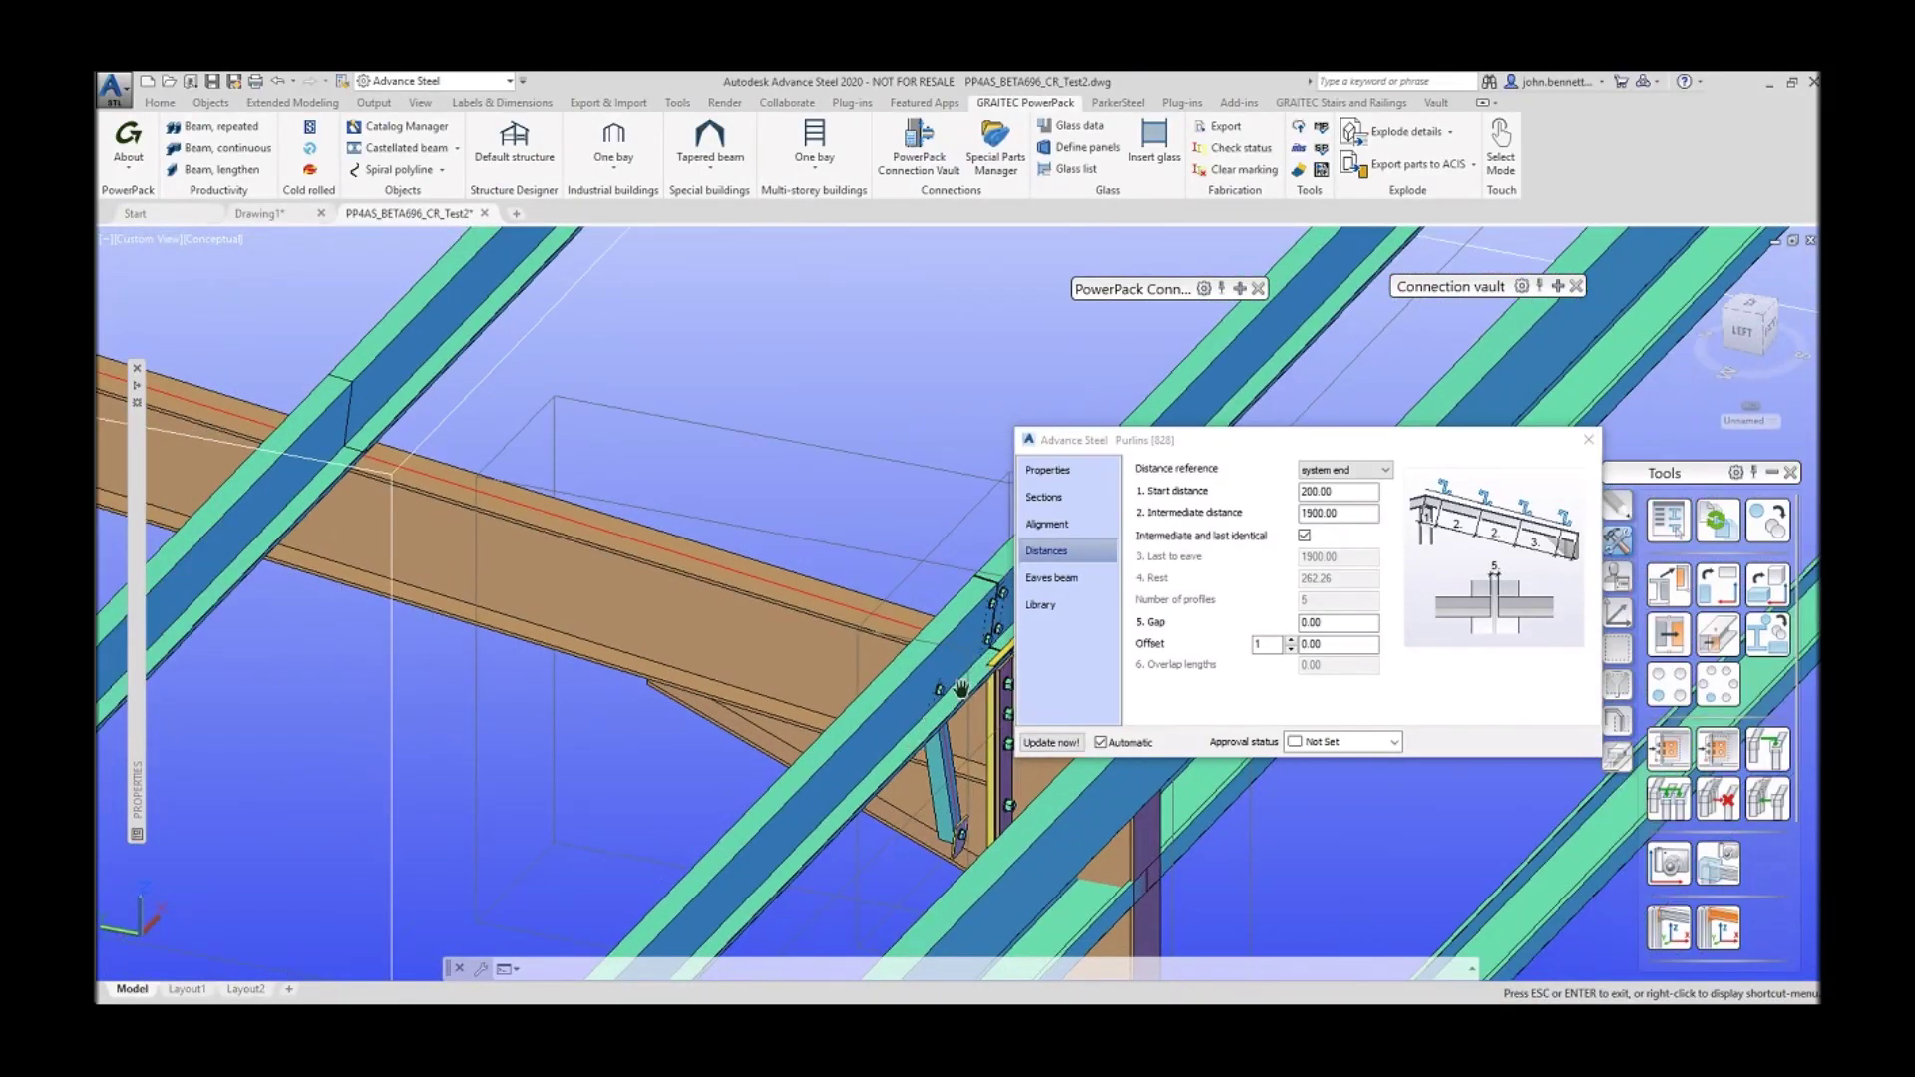
scroll(885, 720, down, 1)
click(1359, 513)
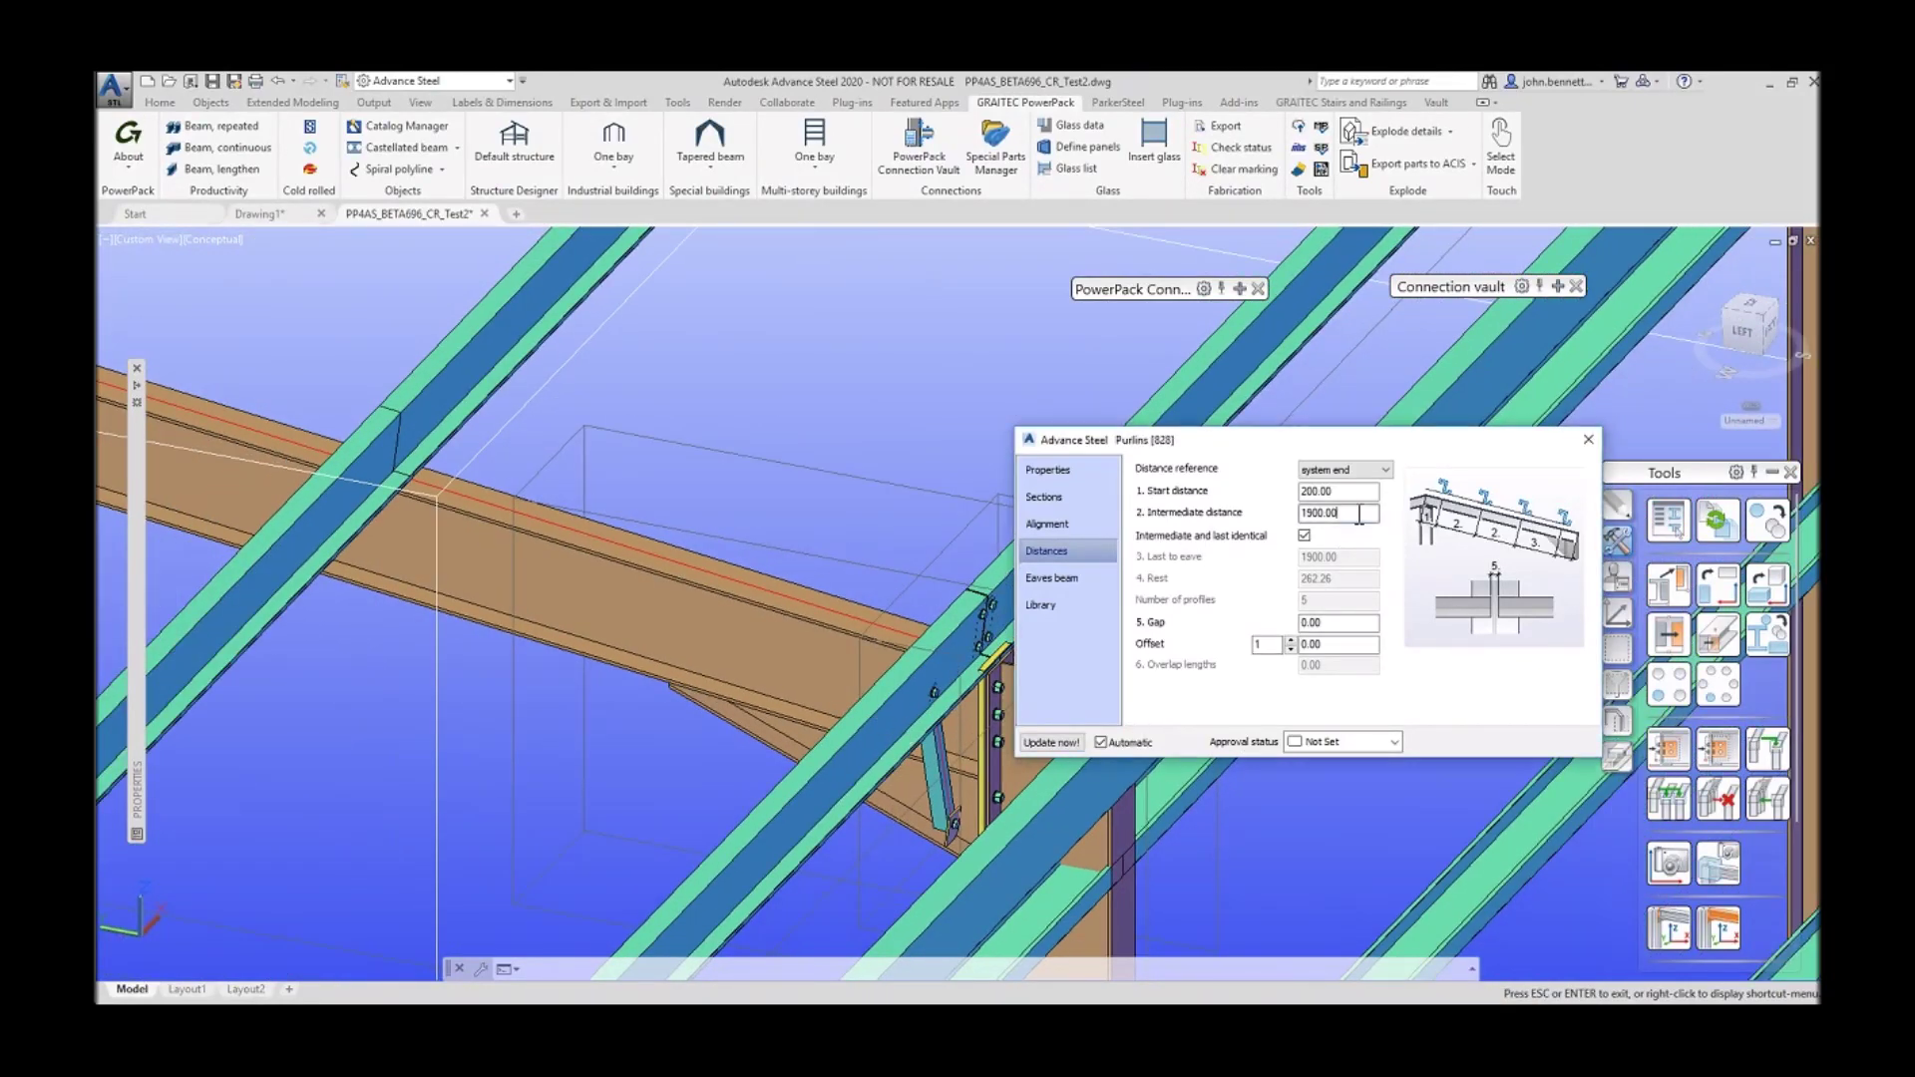
drag(1333, 517, 1240, 536)
text(1)
key(Return)
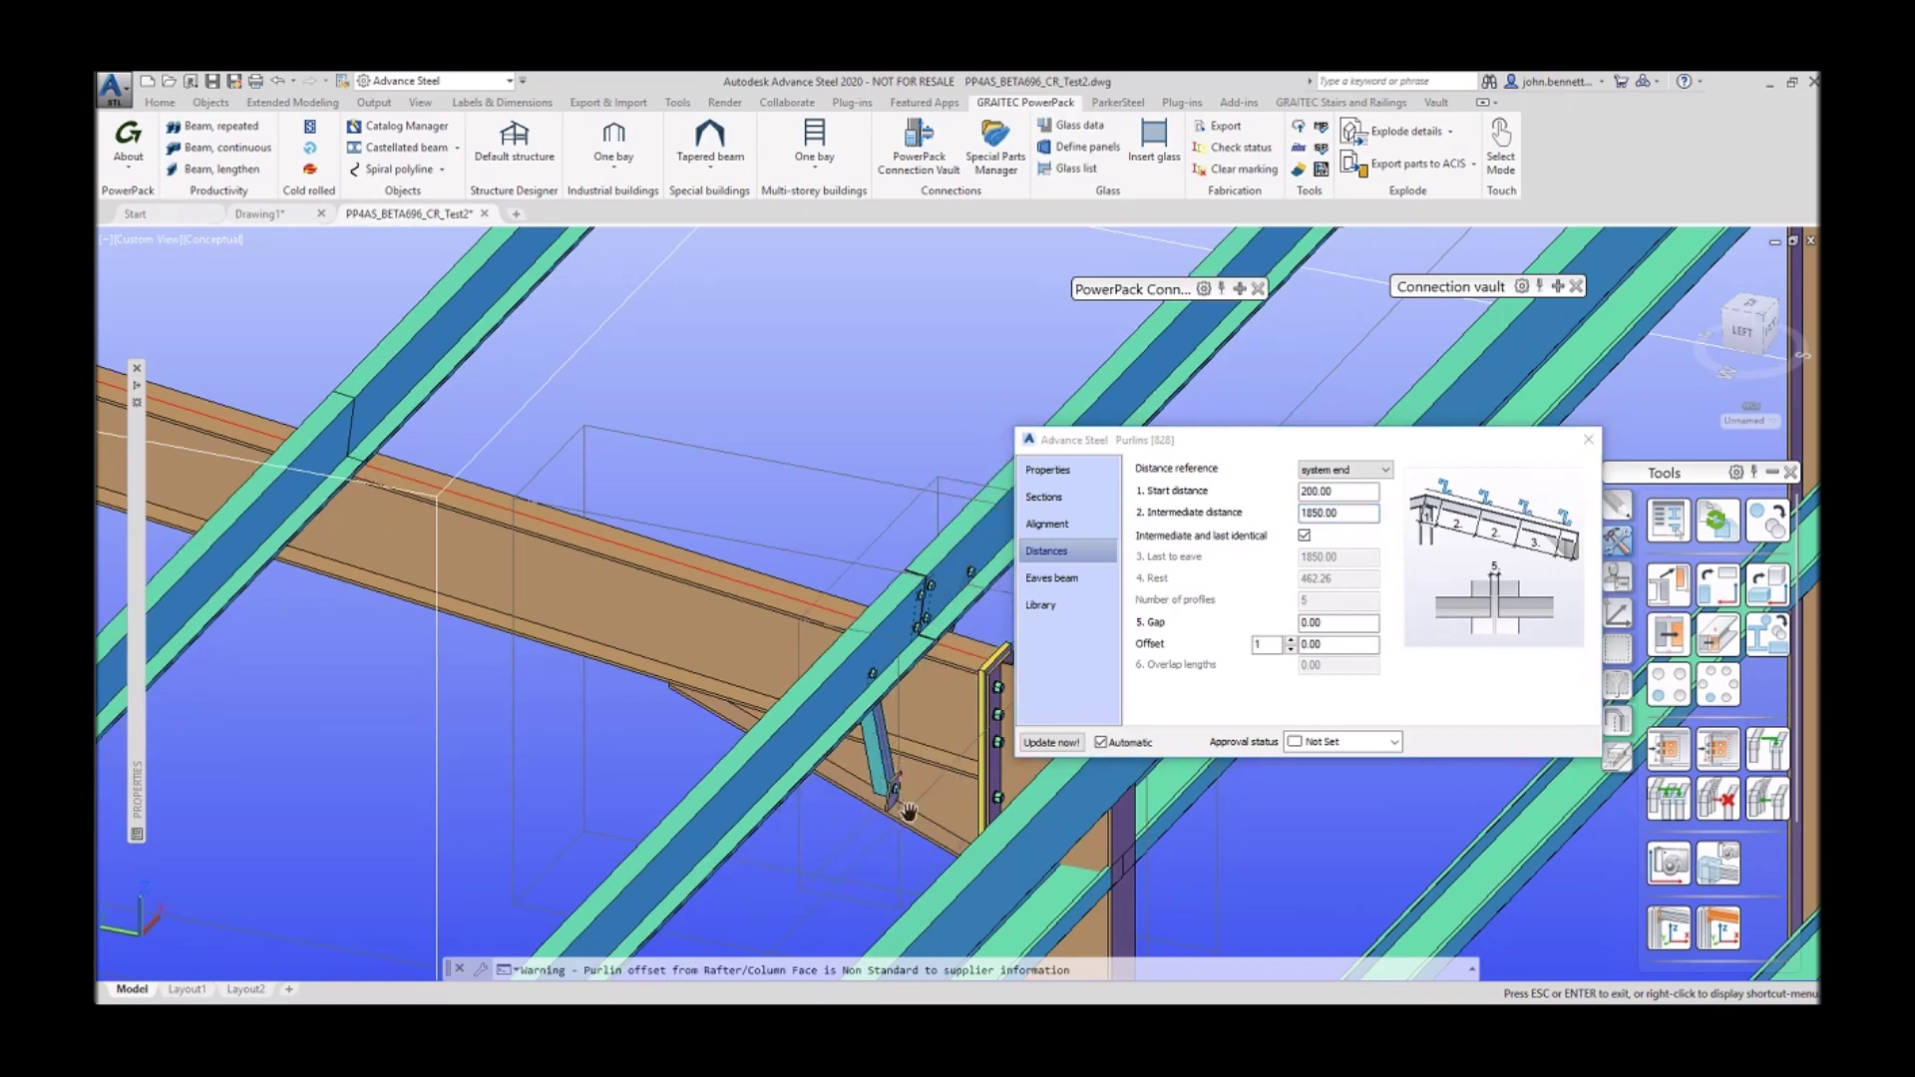
Step: Examine how the purlin connection and its stays follow the haunch after the spacing change, and close the purlins' properties
scroll(873, 808, up, 2)
scroll(873, 808, up, 2)
drag(902, 793, 731, 776)
right_click(755, 693)
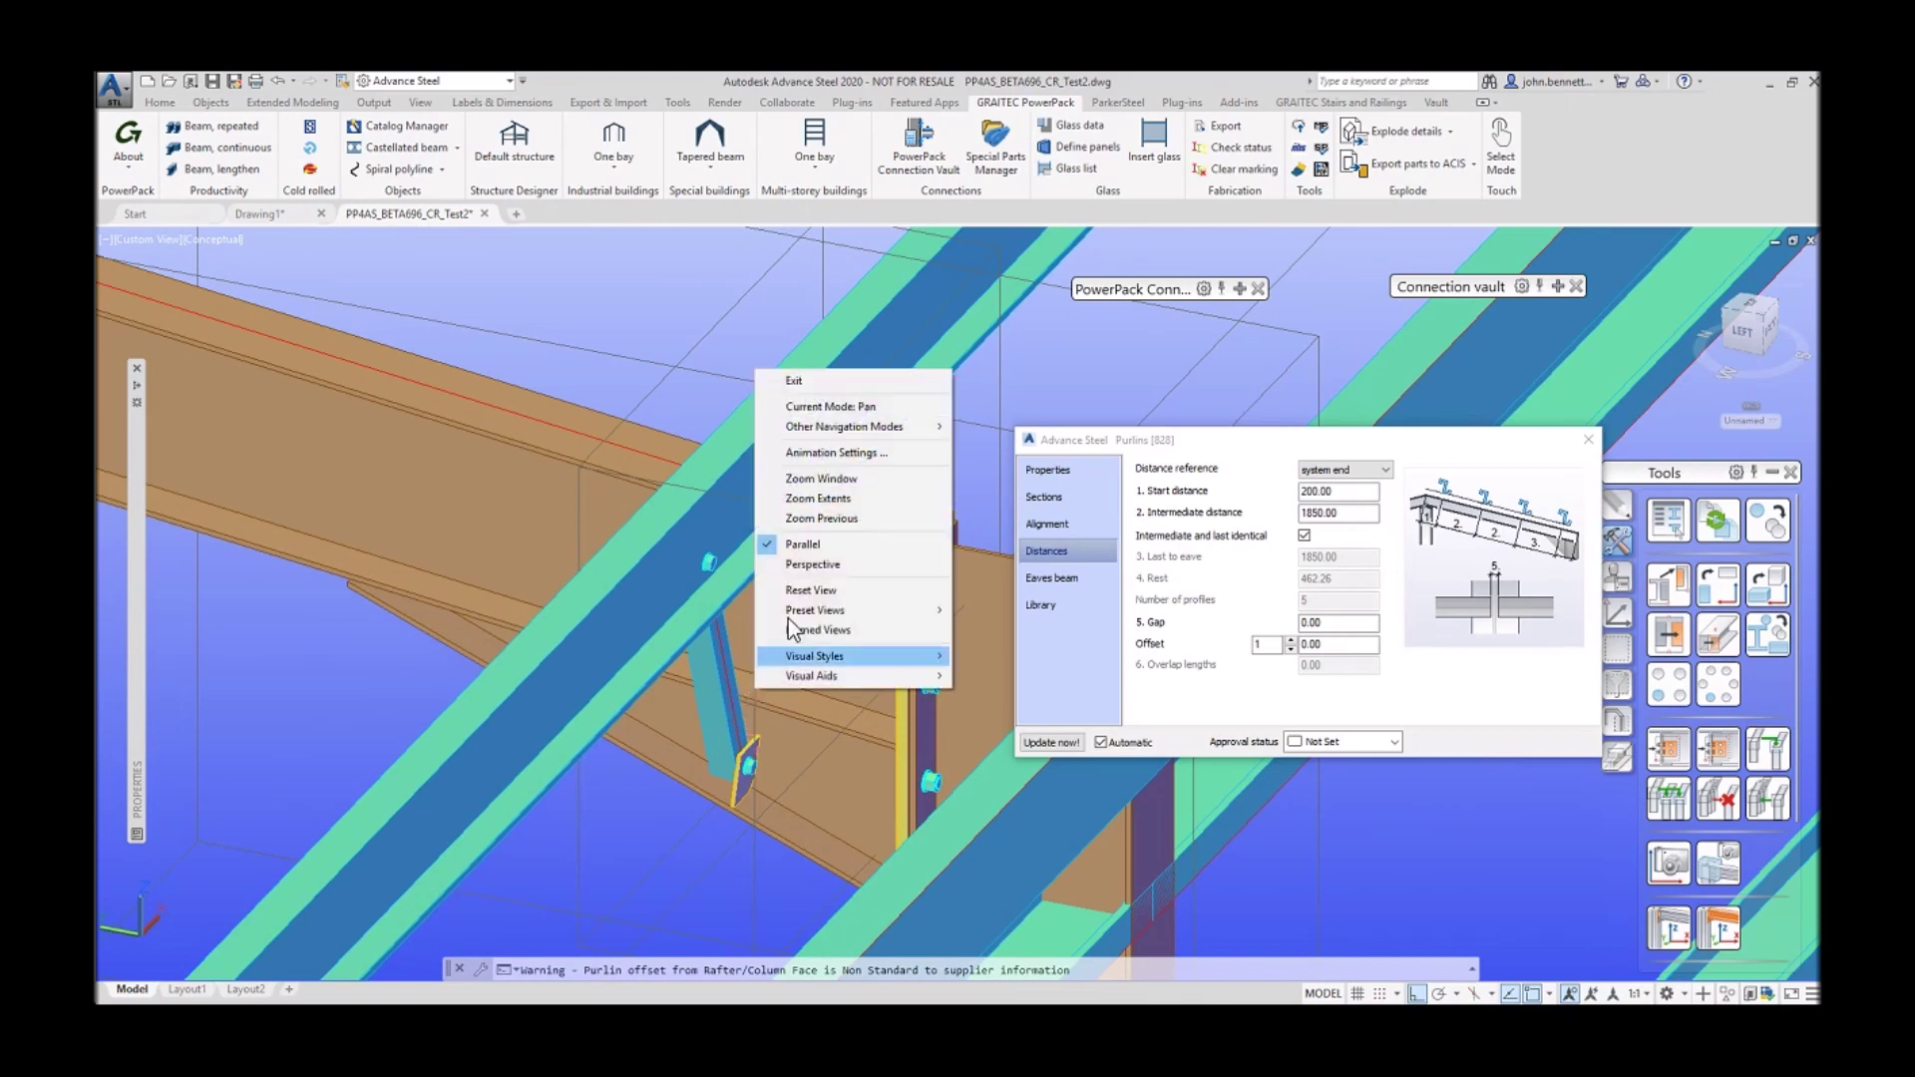
click(804, 380)
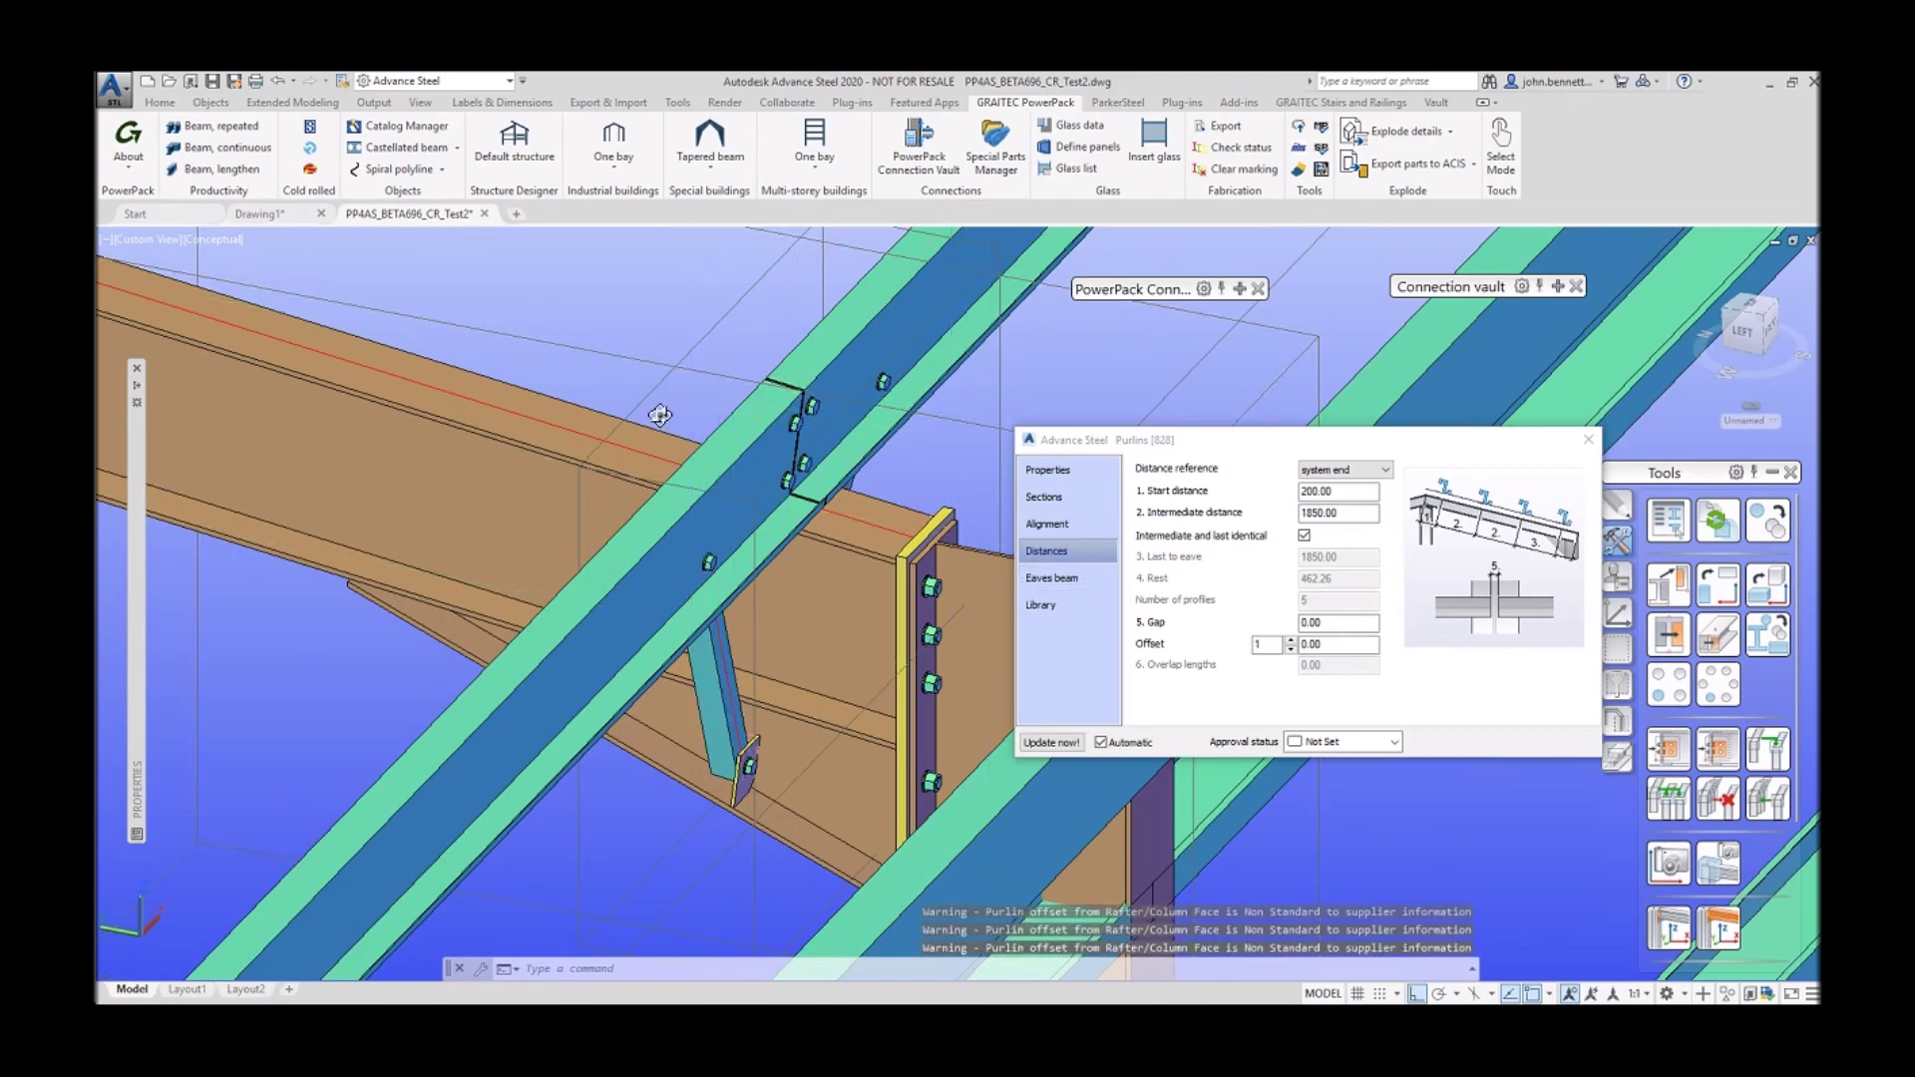
shift+middle_drag(590, 426, 529, 441)
click(1064, 579)
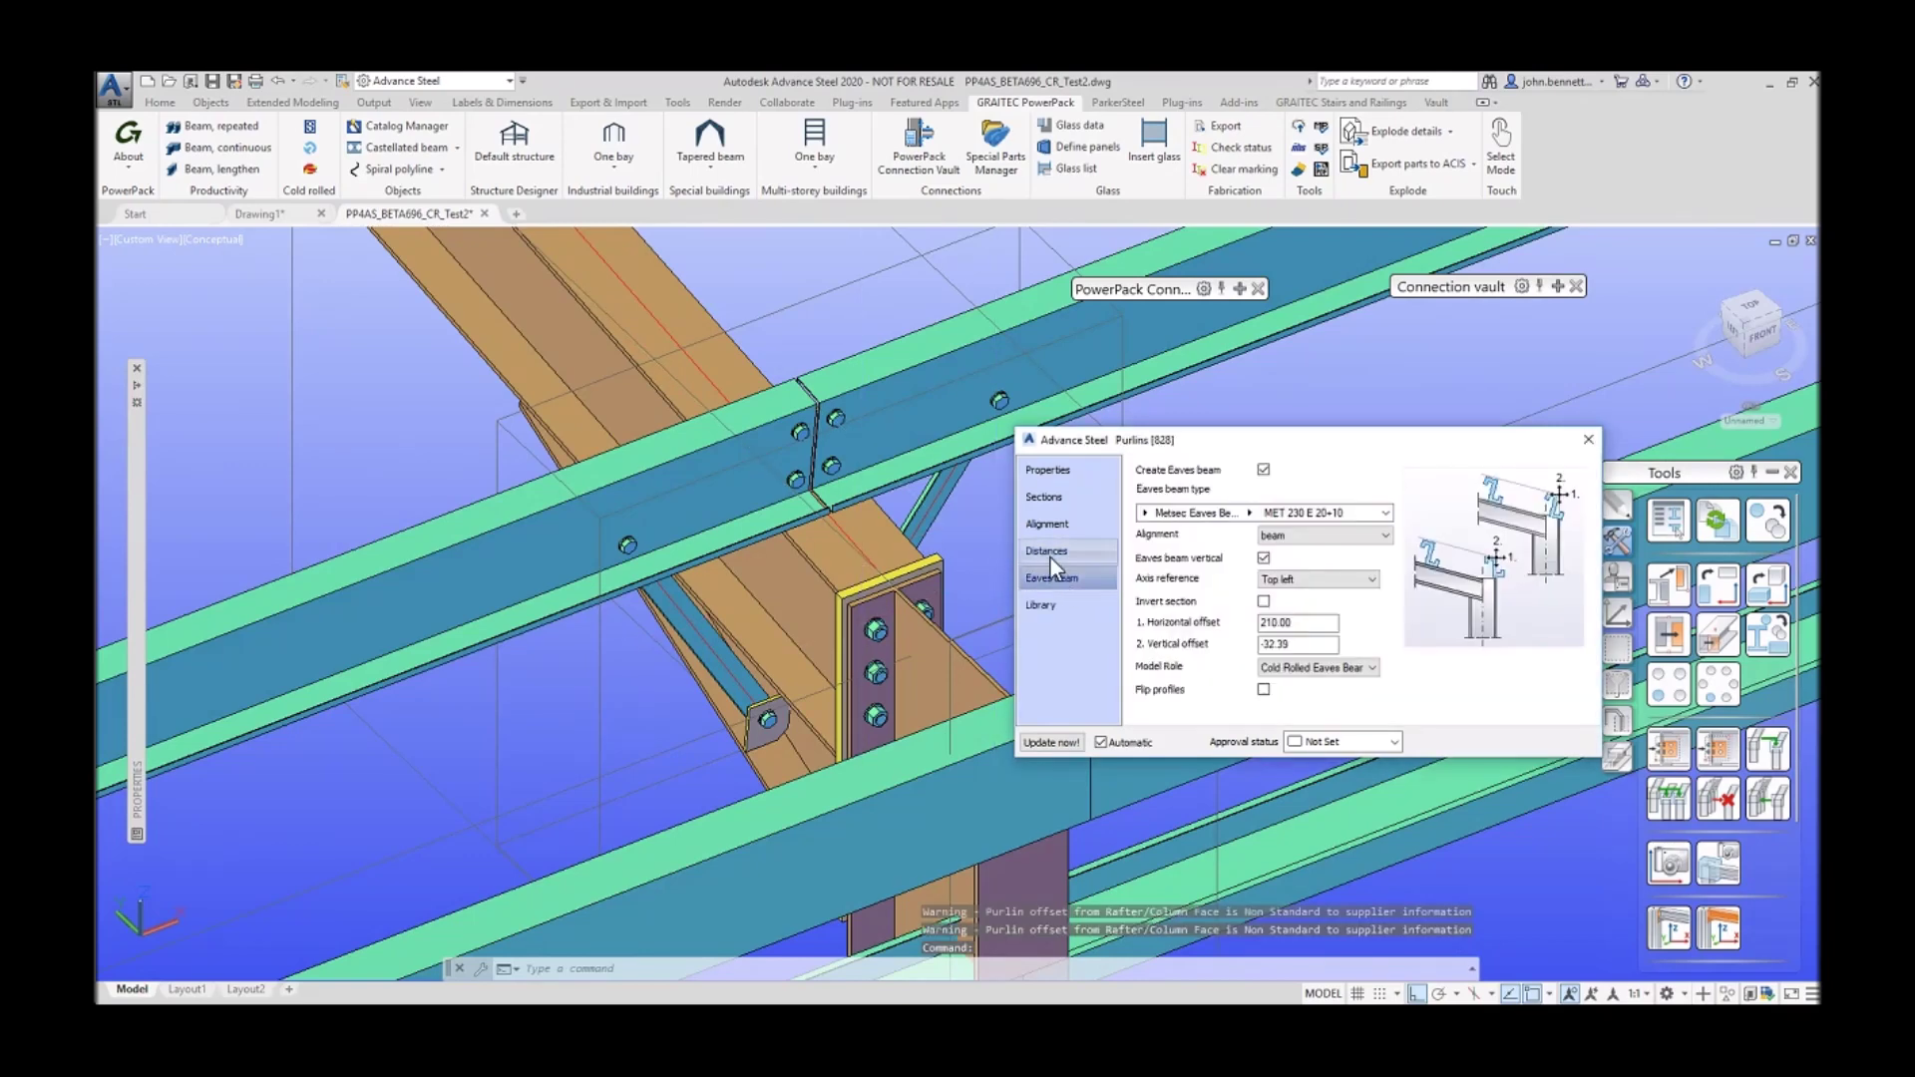
click(1044, 551)
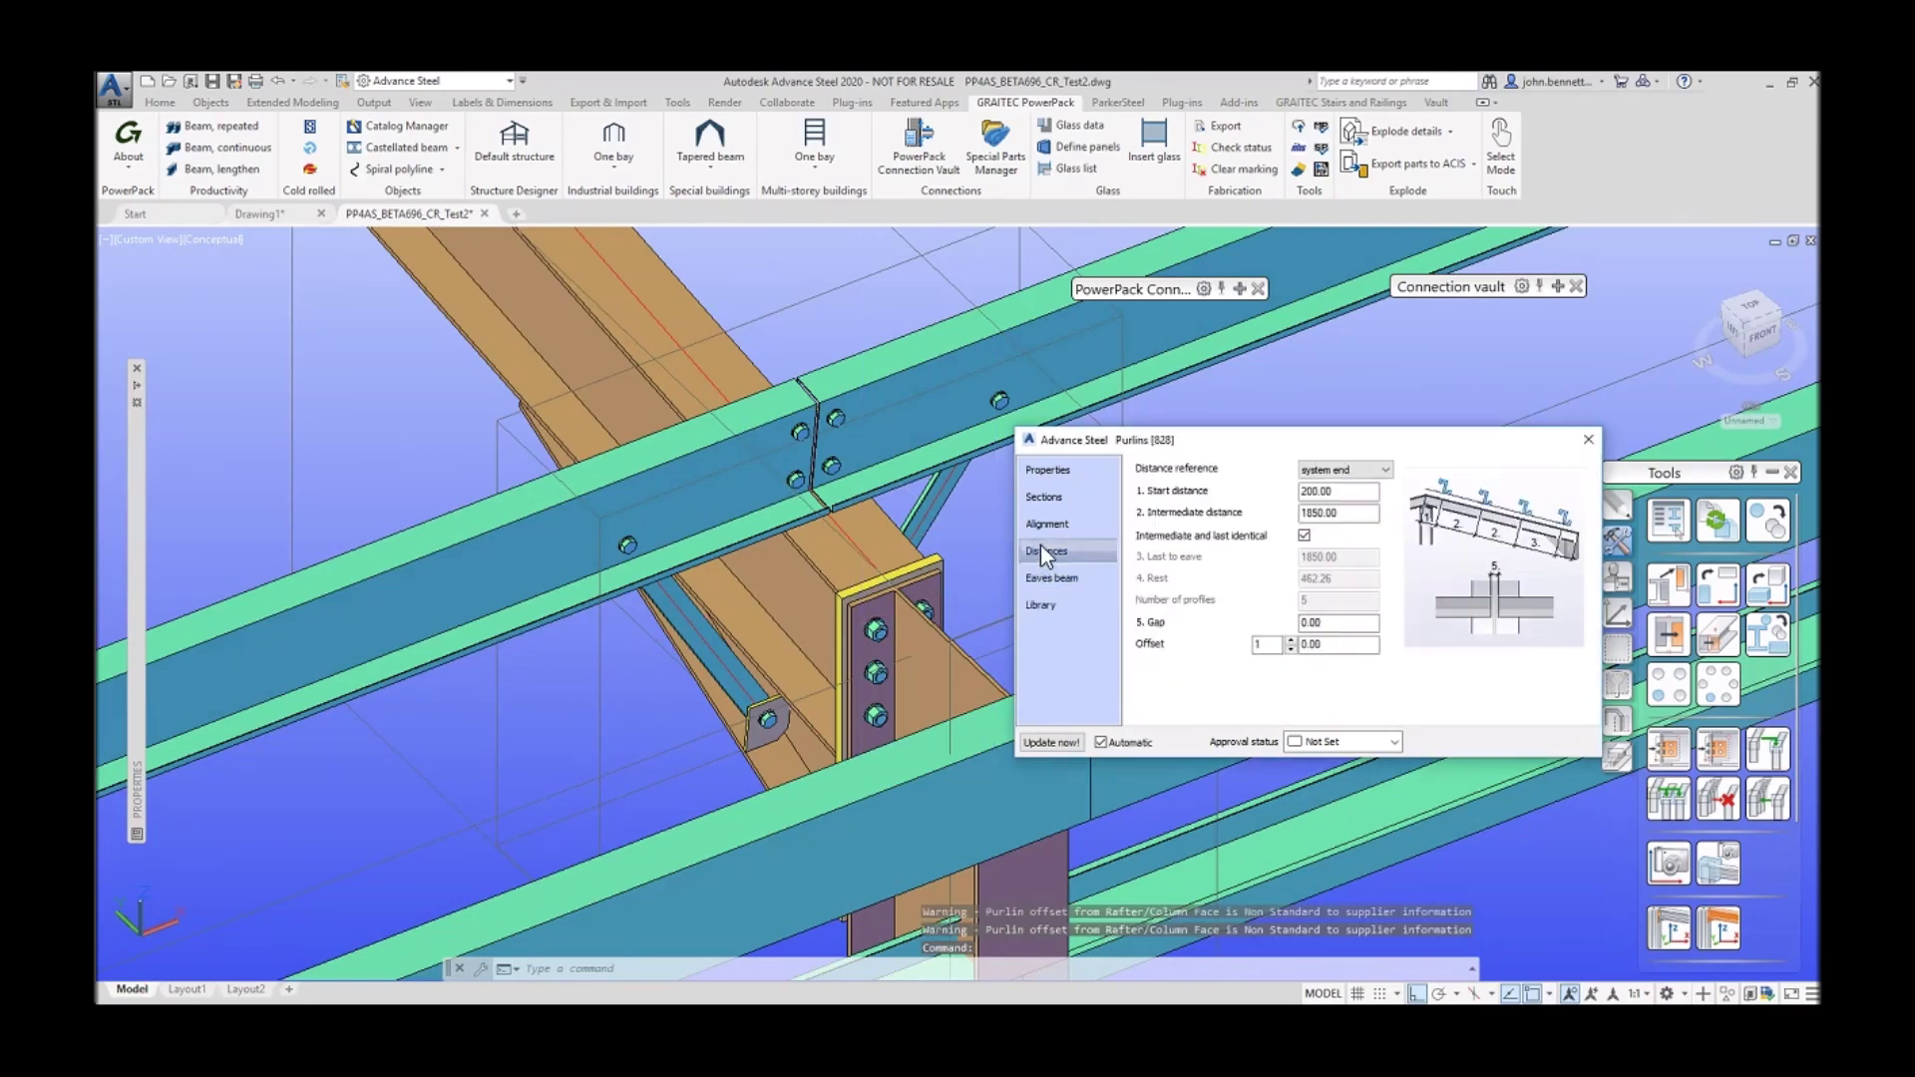
click(1588, 440)
scroll(988, 467, down, 2)
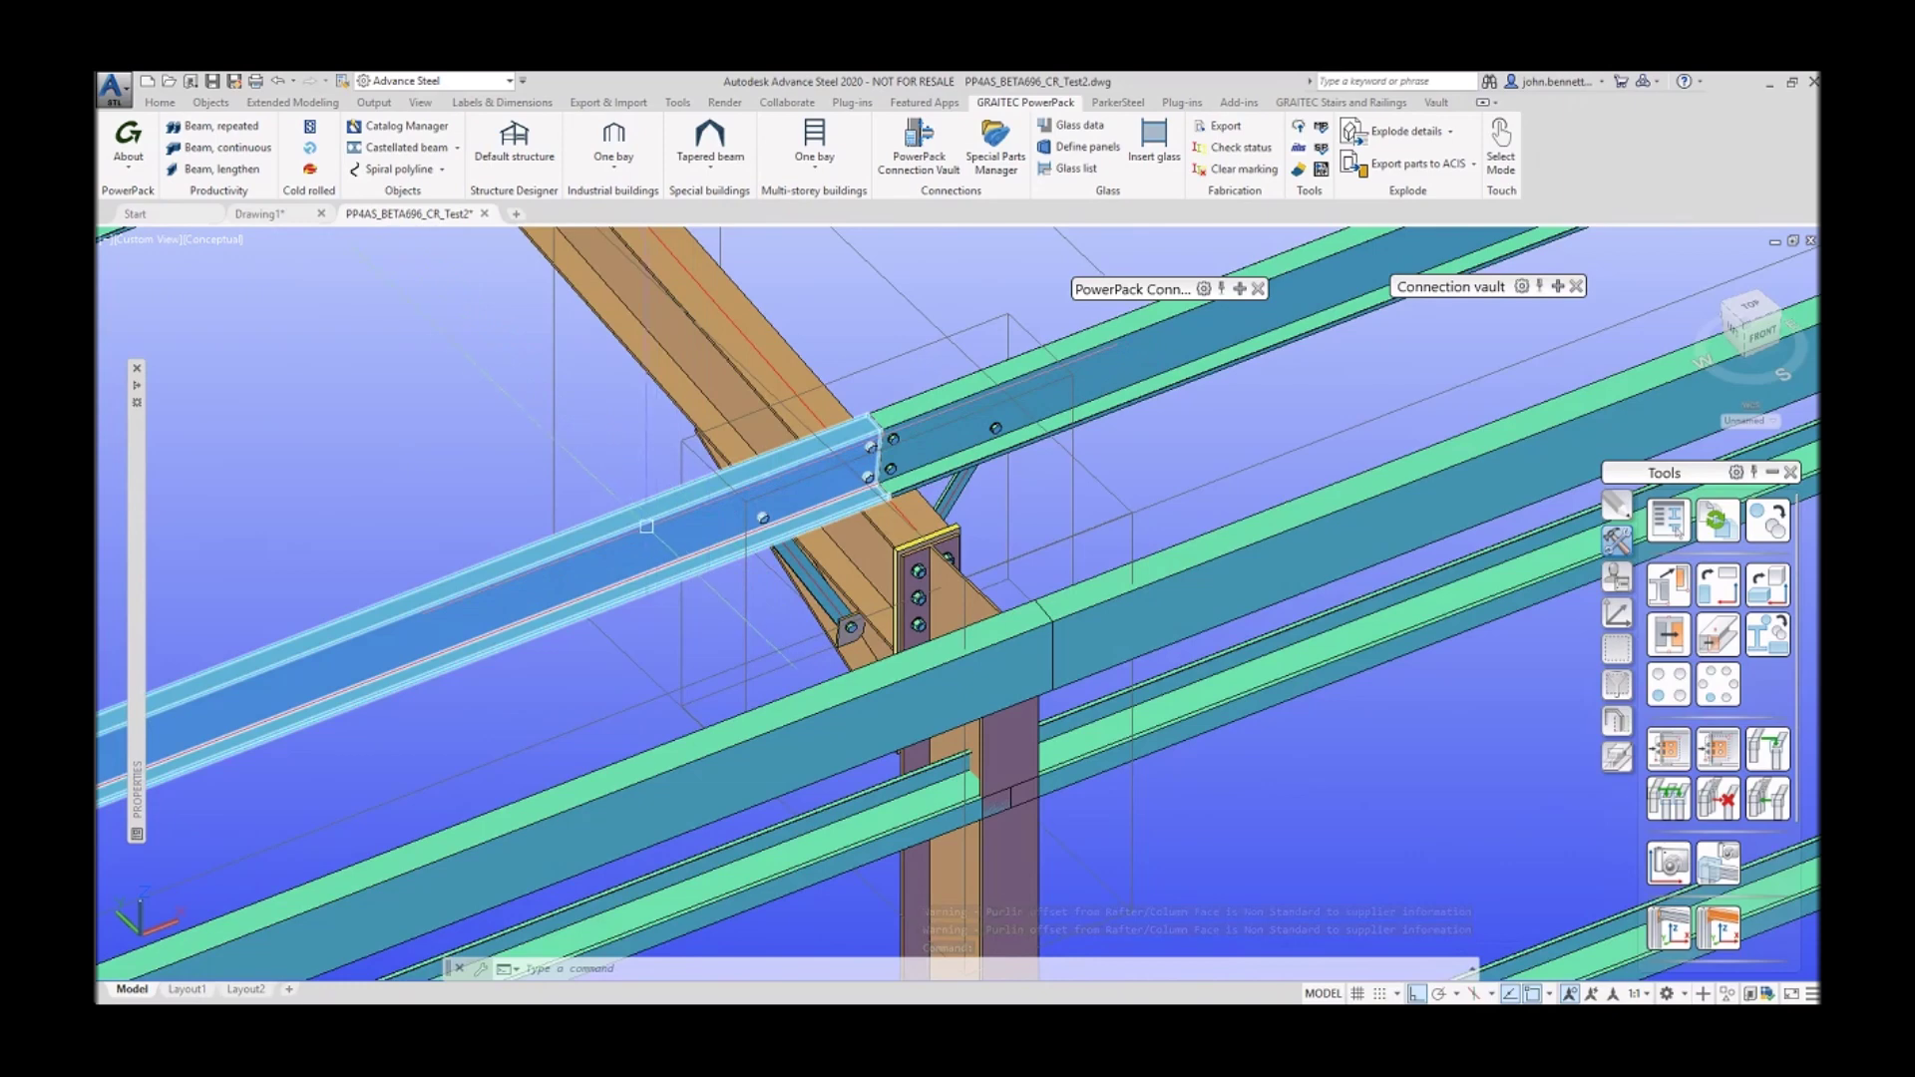
shift+middle_drag(653, 540, 859, 391)
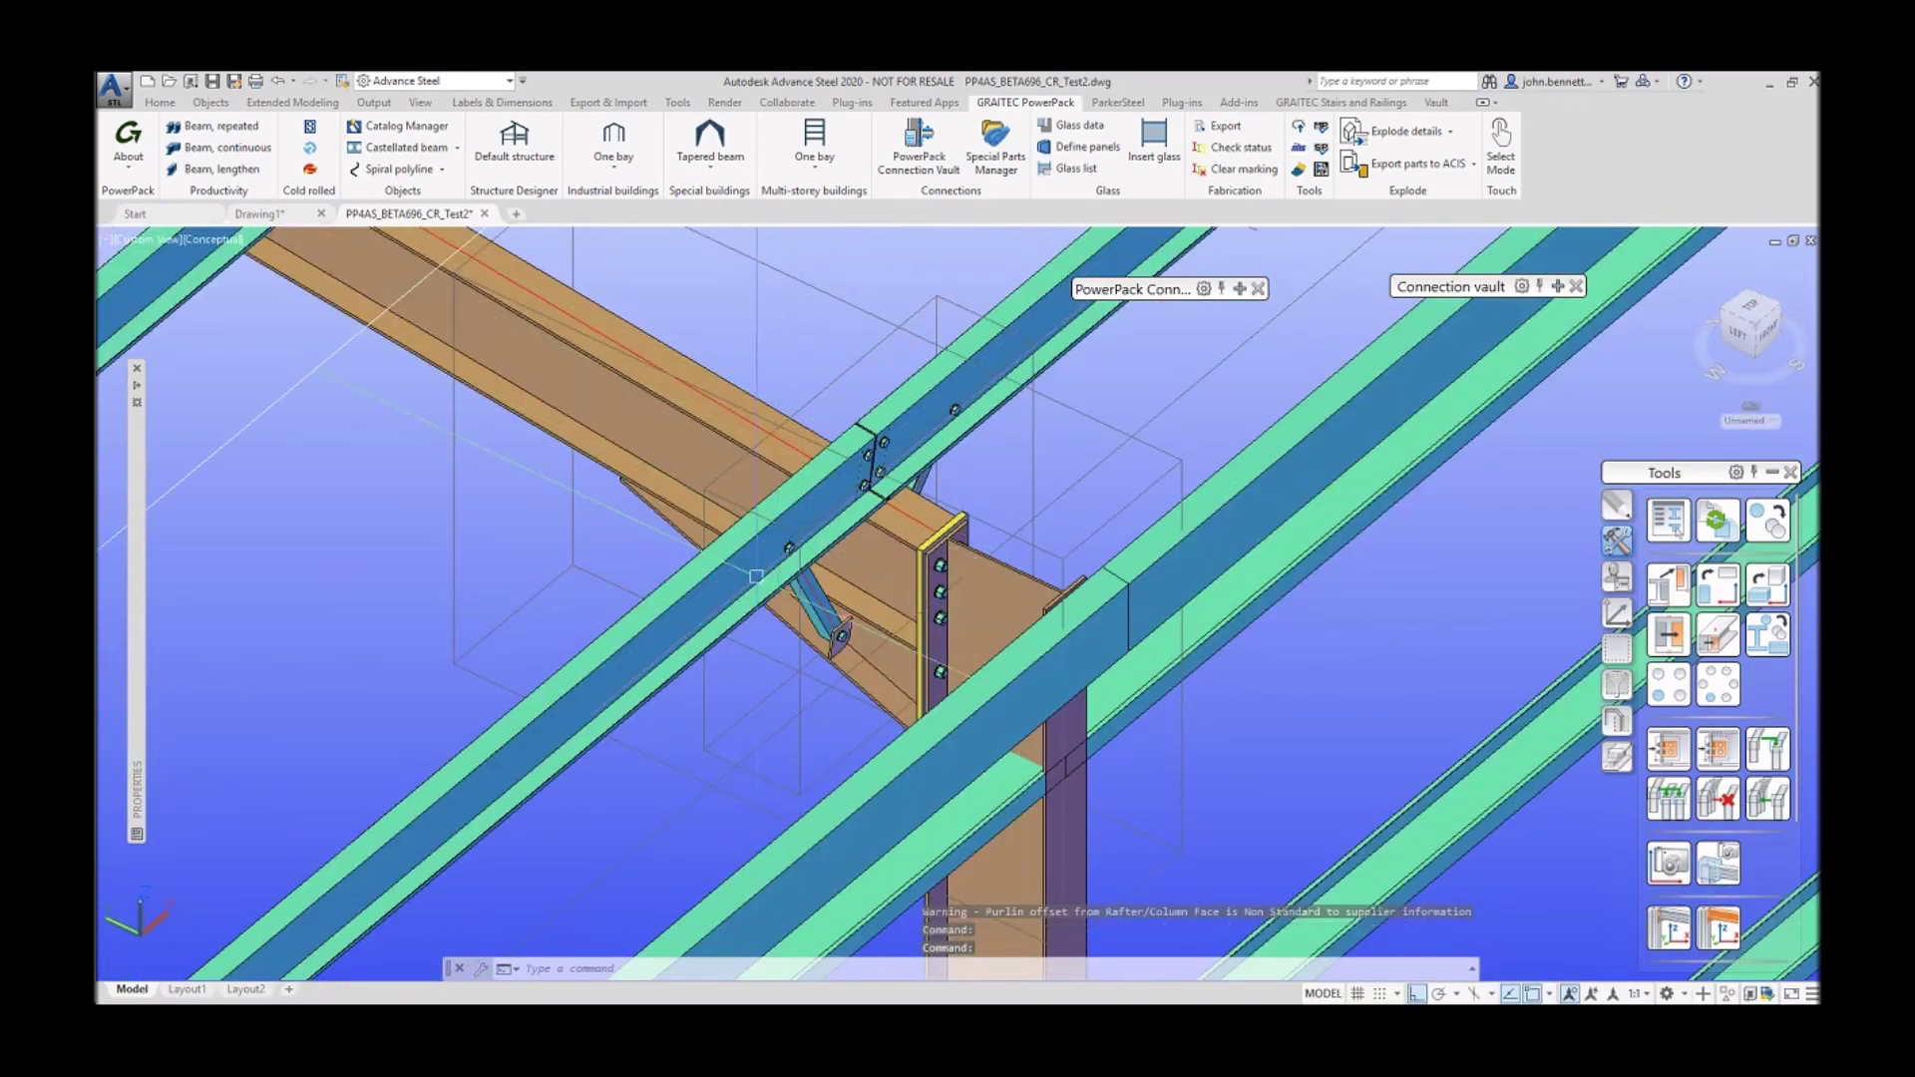
scroll(811, 576, down, 6)
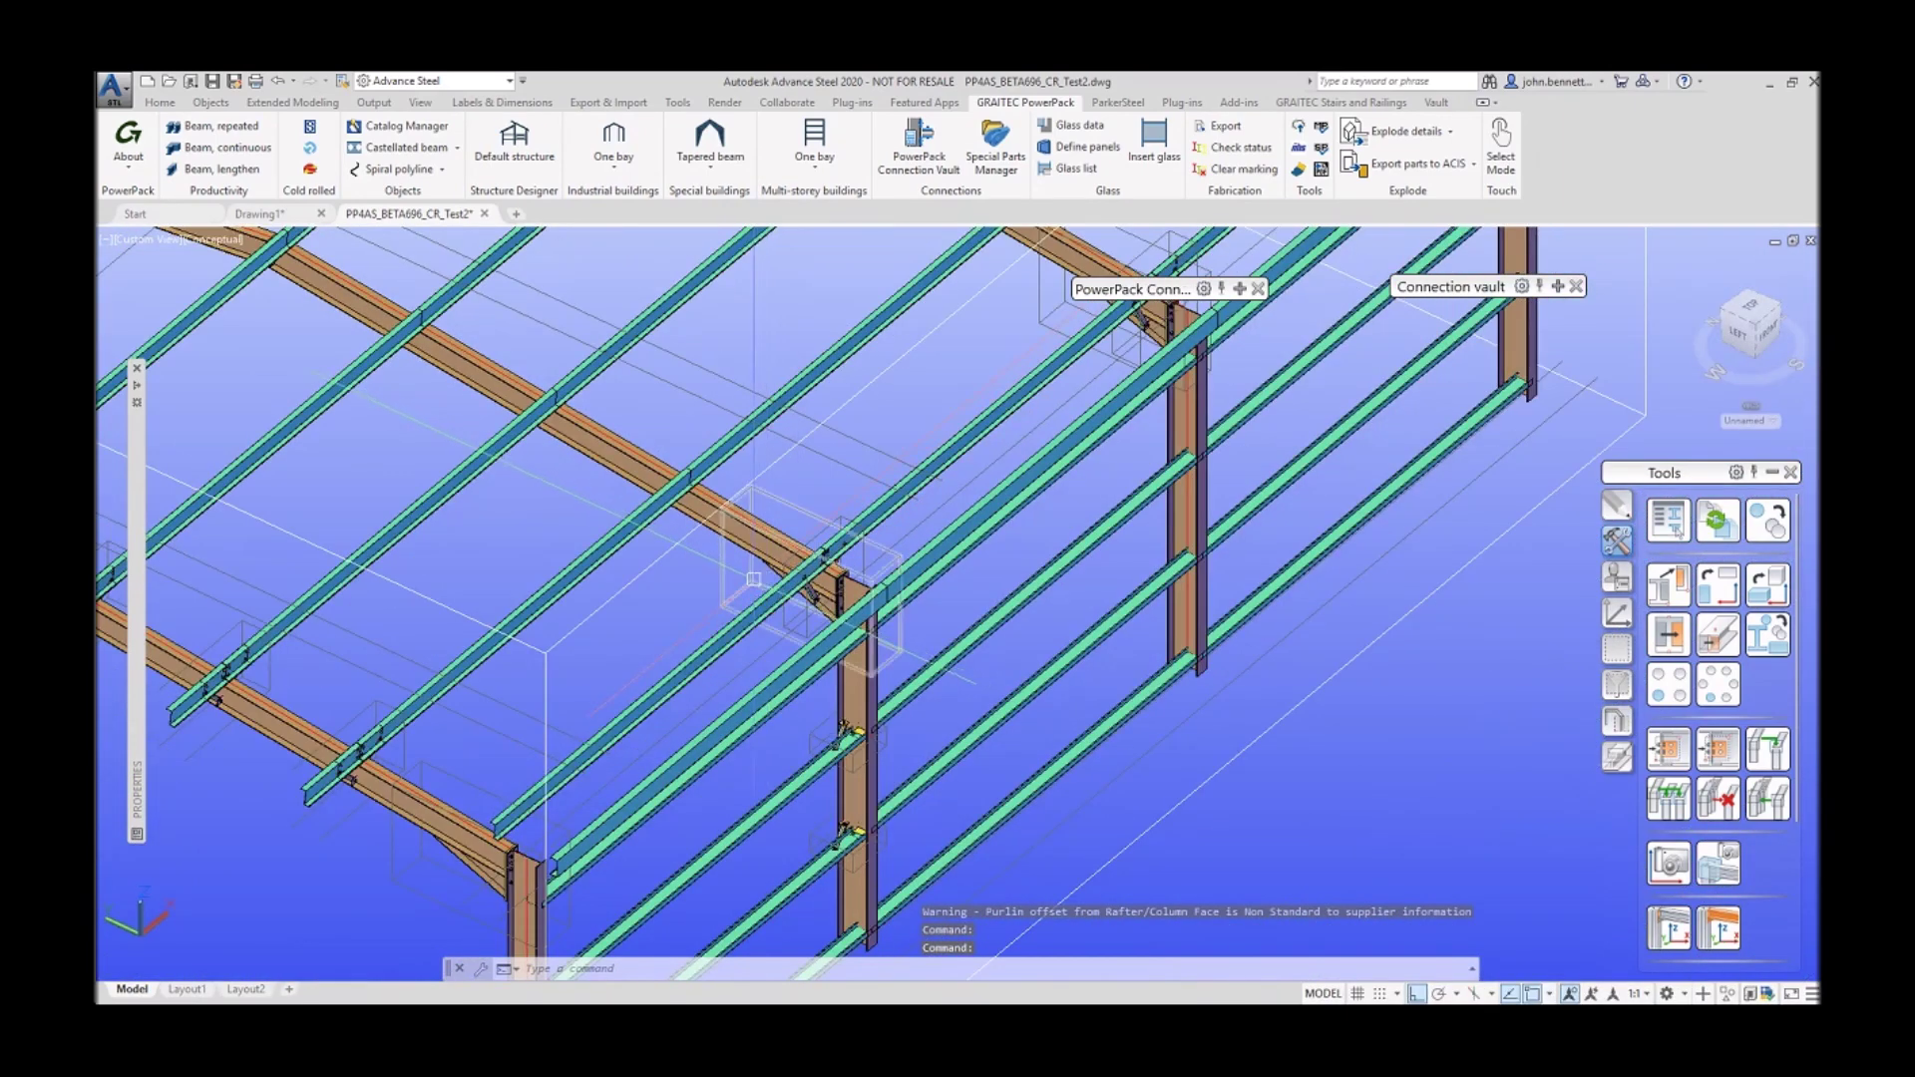
scroll(768, 574, up, 4)
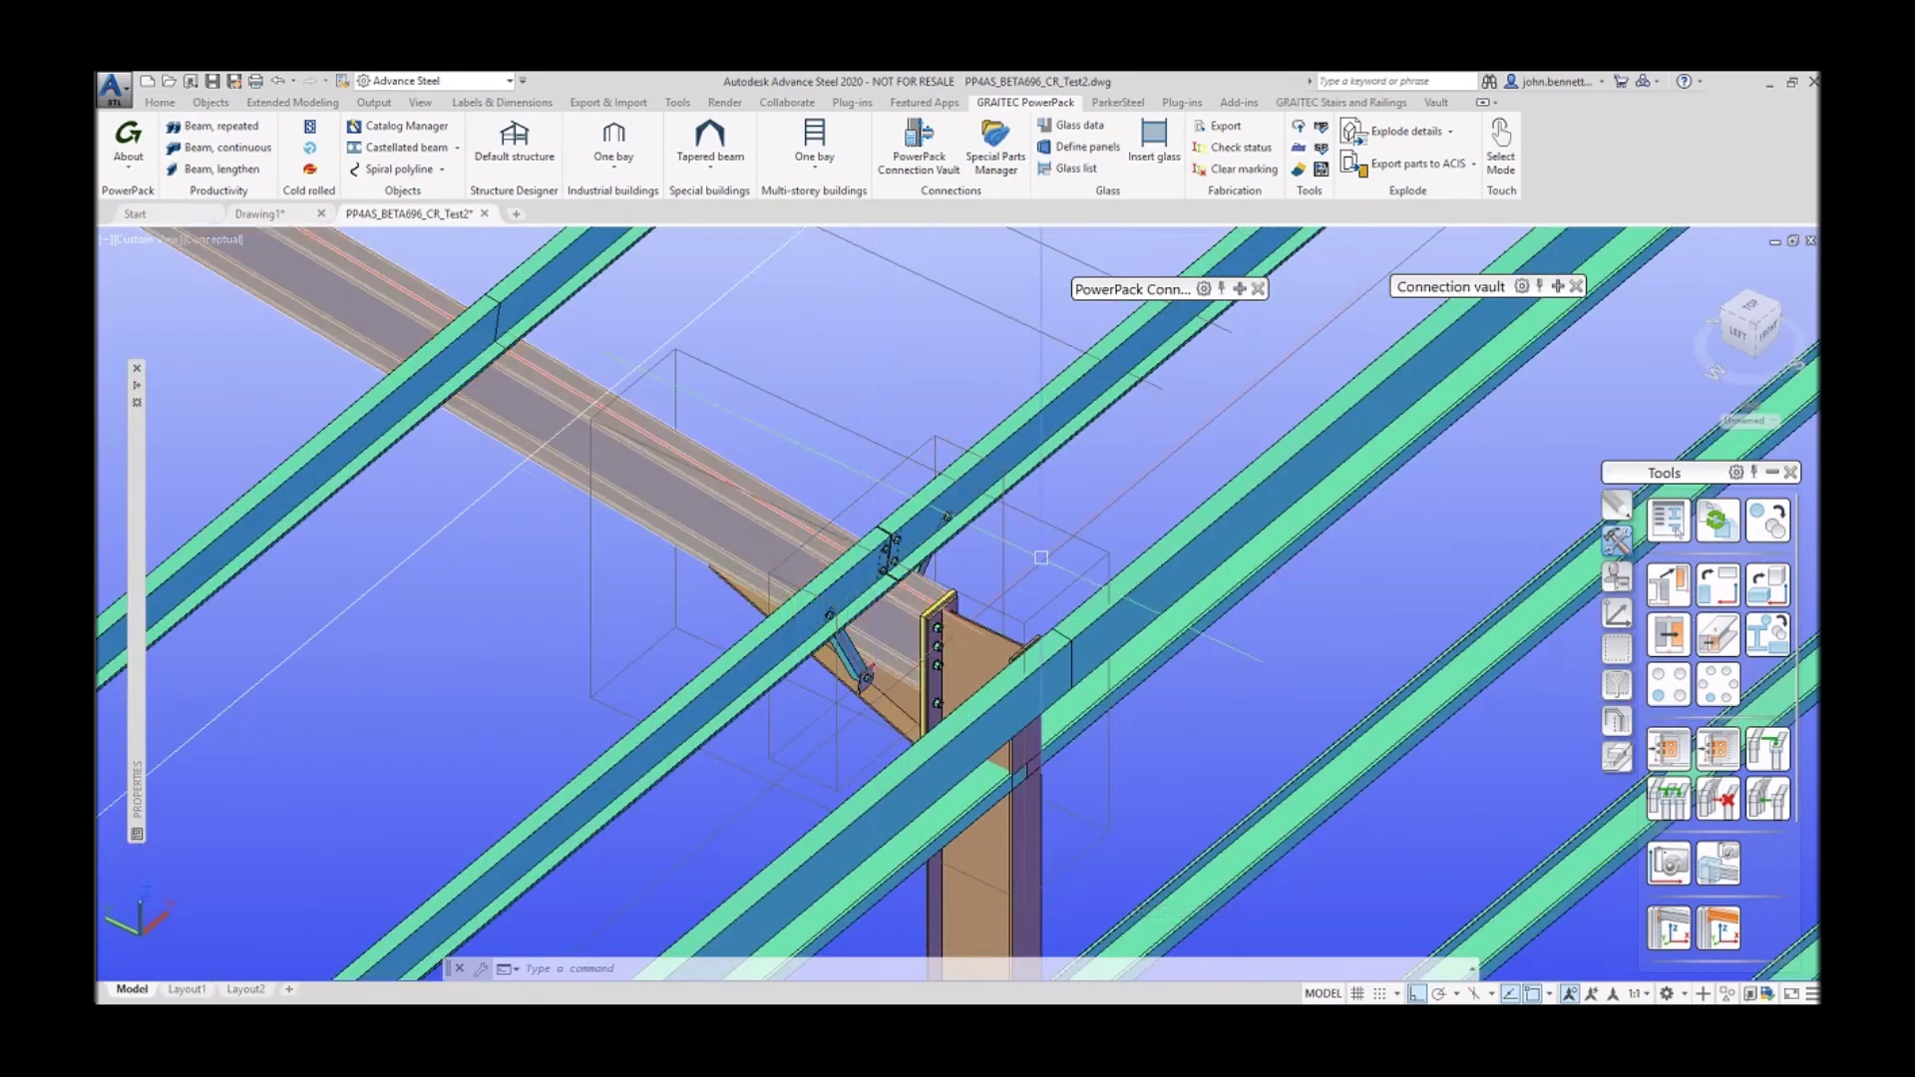
Step: Copy the haunch purlin connection to the next purlin line up the same rafter, skipping the haunch stiffener selection
click(1666, 746)
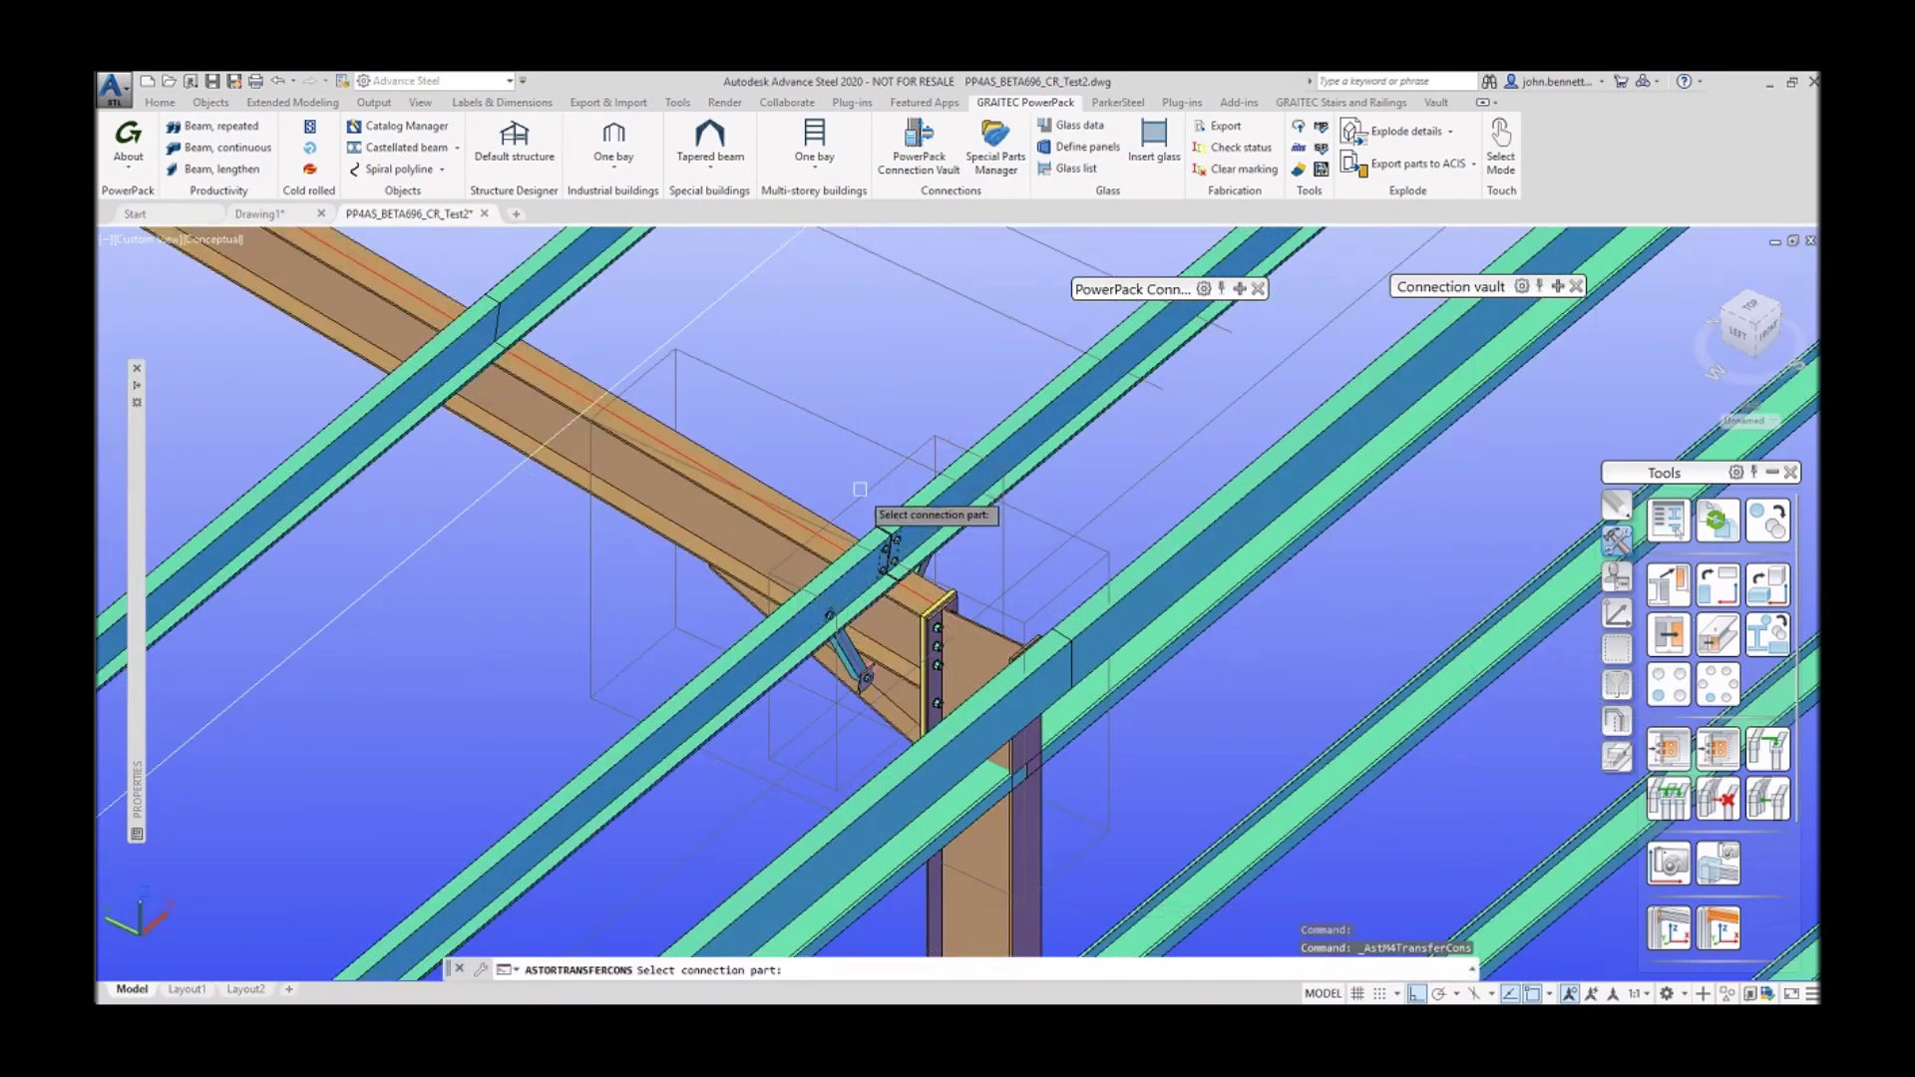
click(859, 489)
right_click(809, 474)
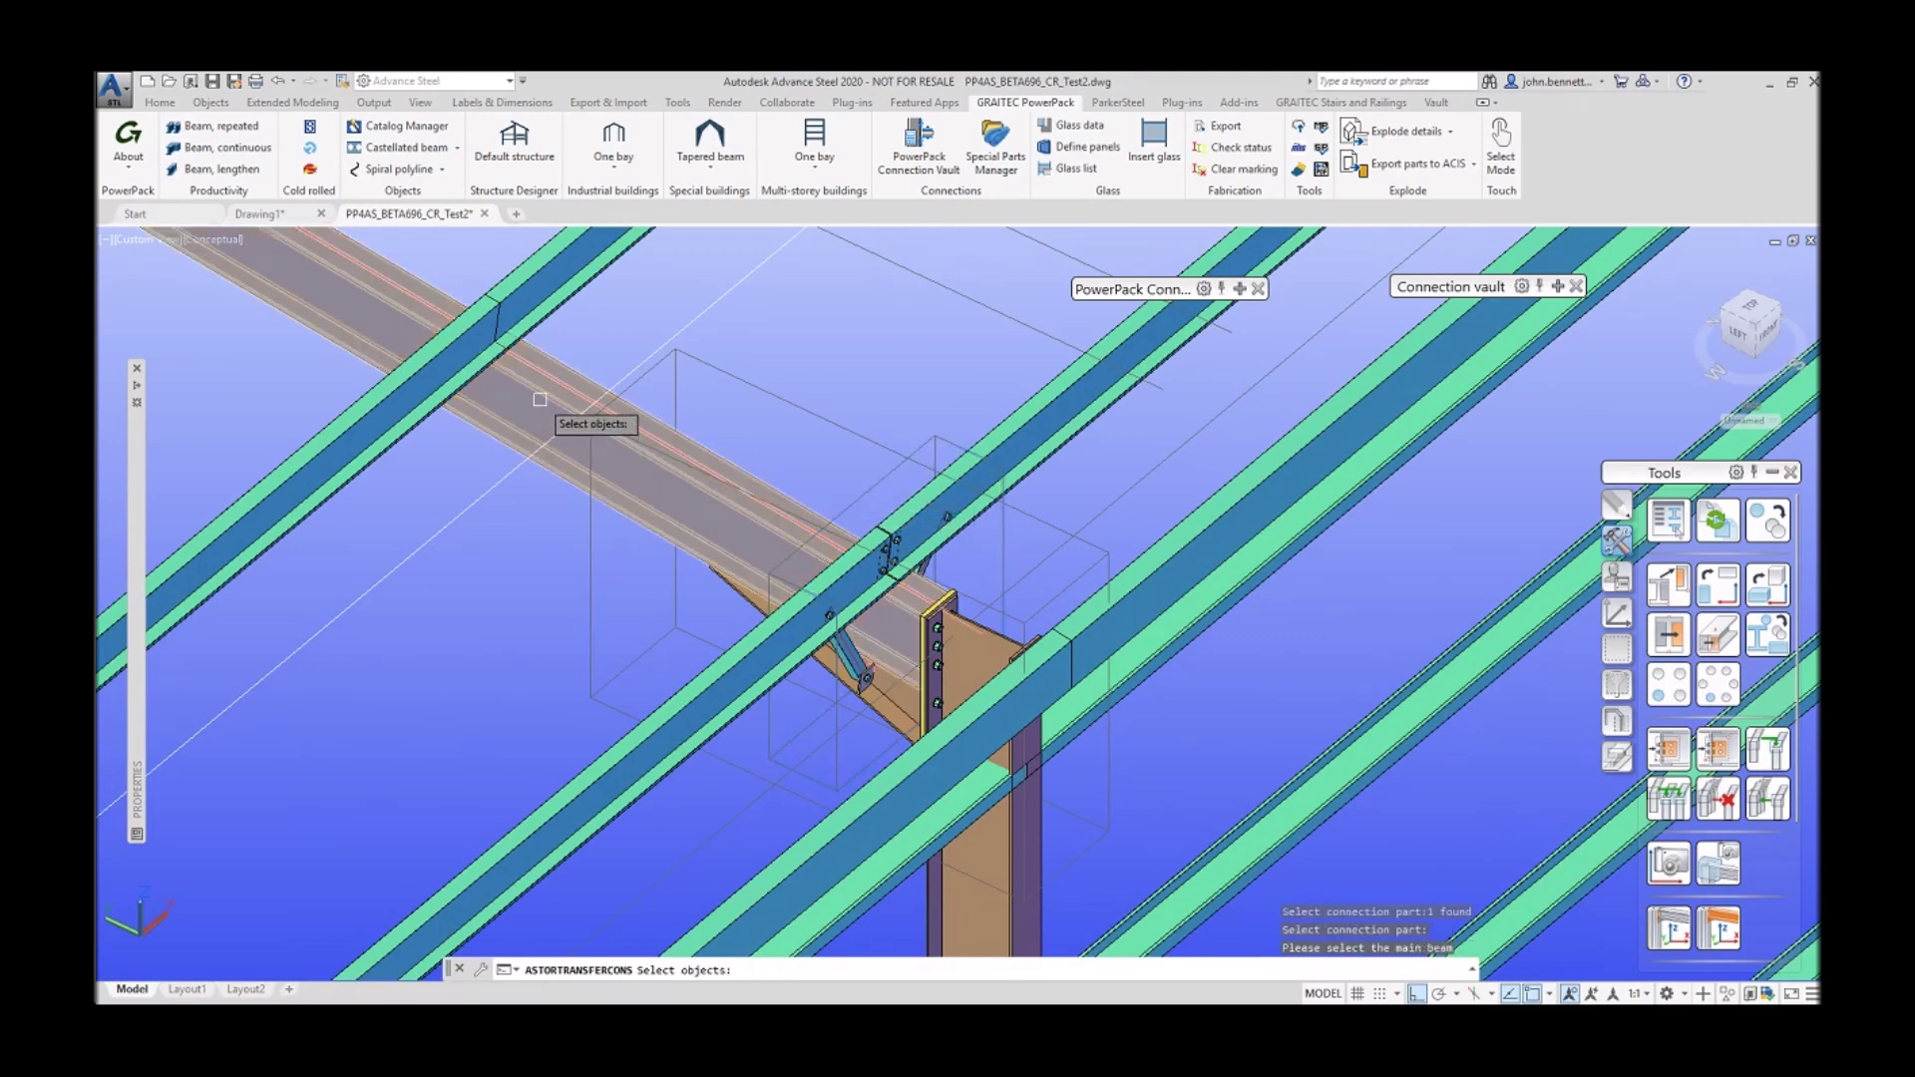
click(540, 401)
right_click(451, 466)
click(409, 442)
key(Return)
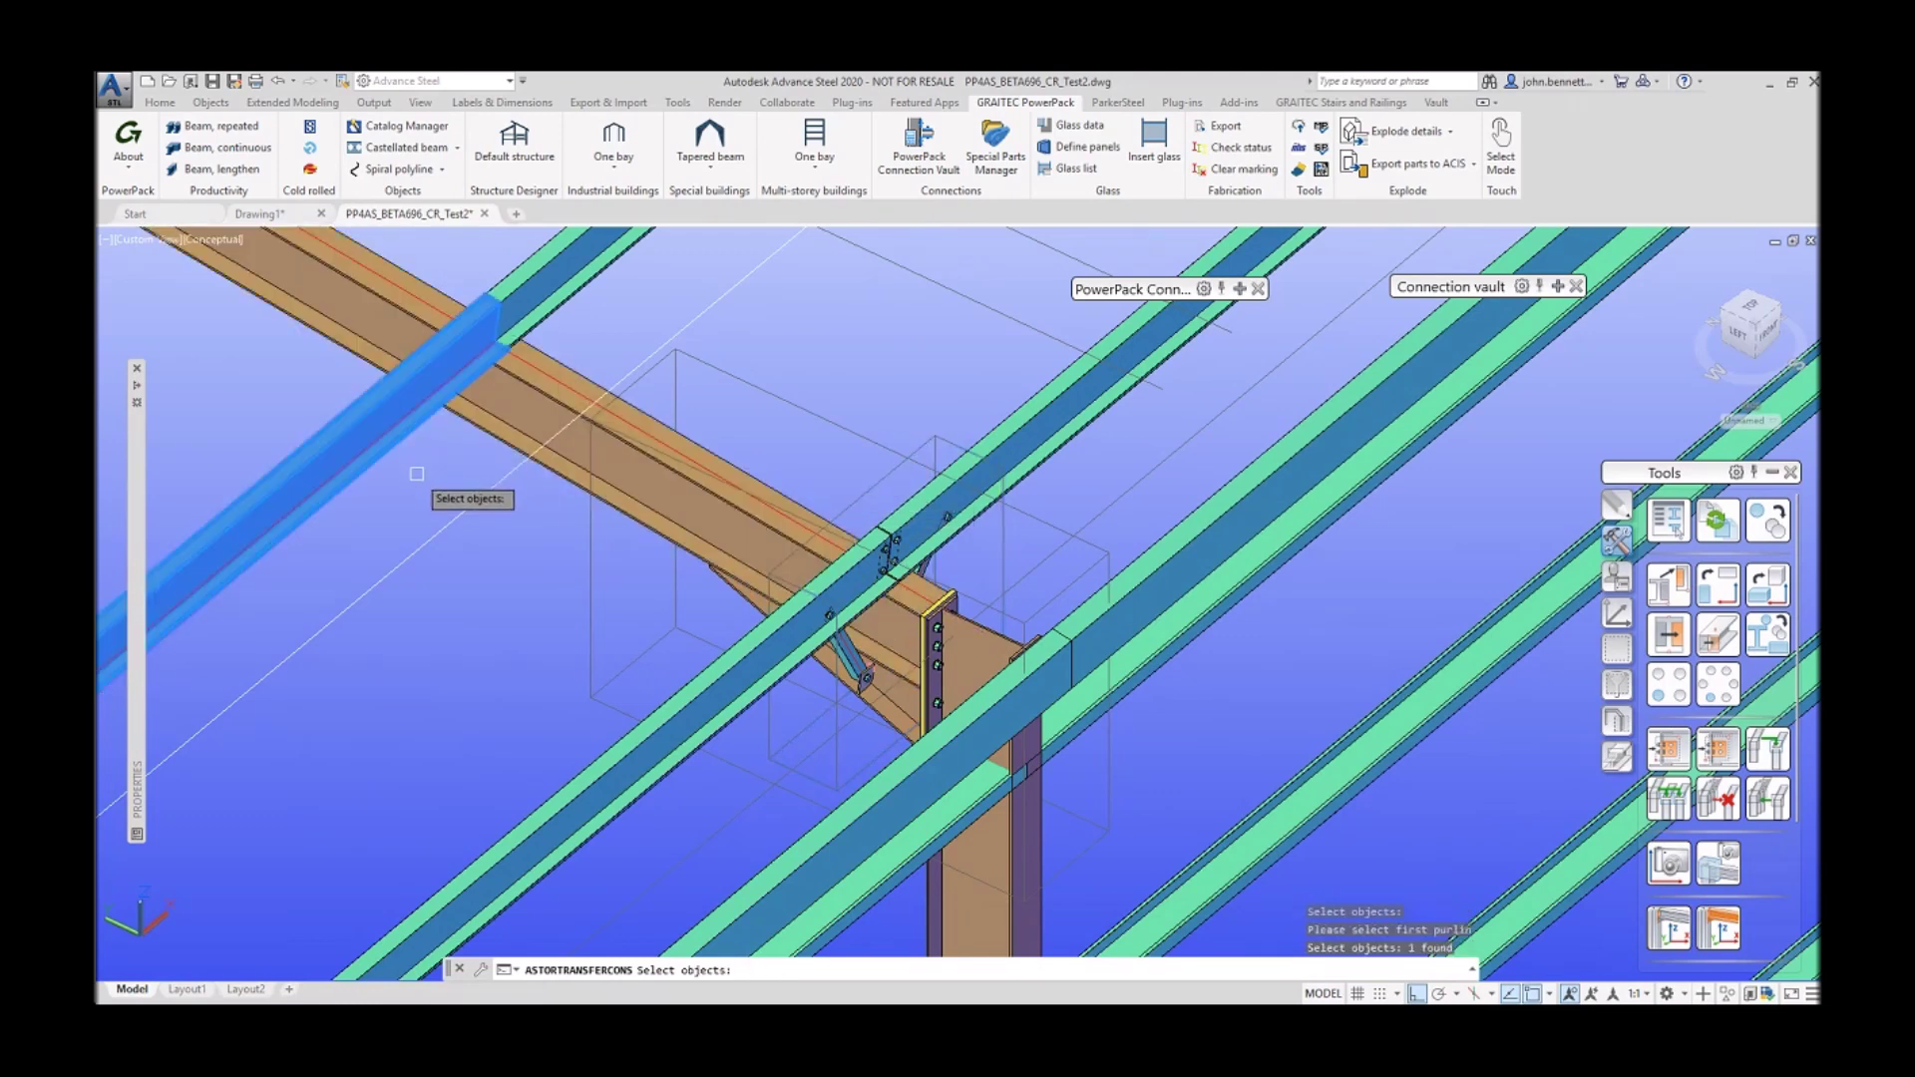
click(576, 319)
key(Return)
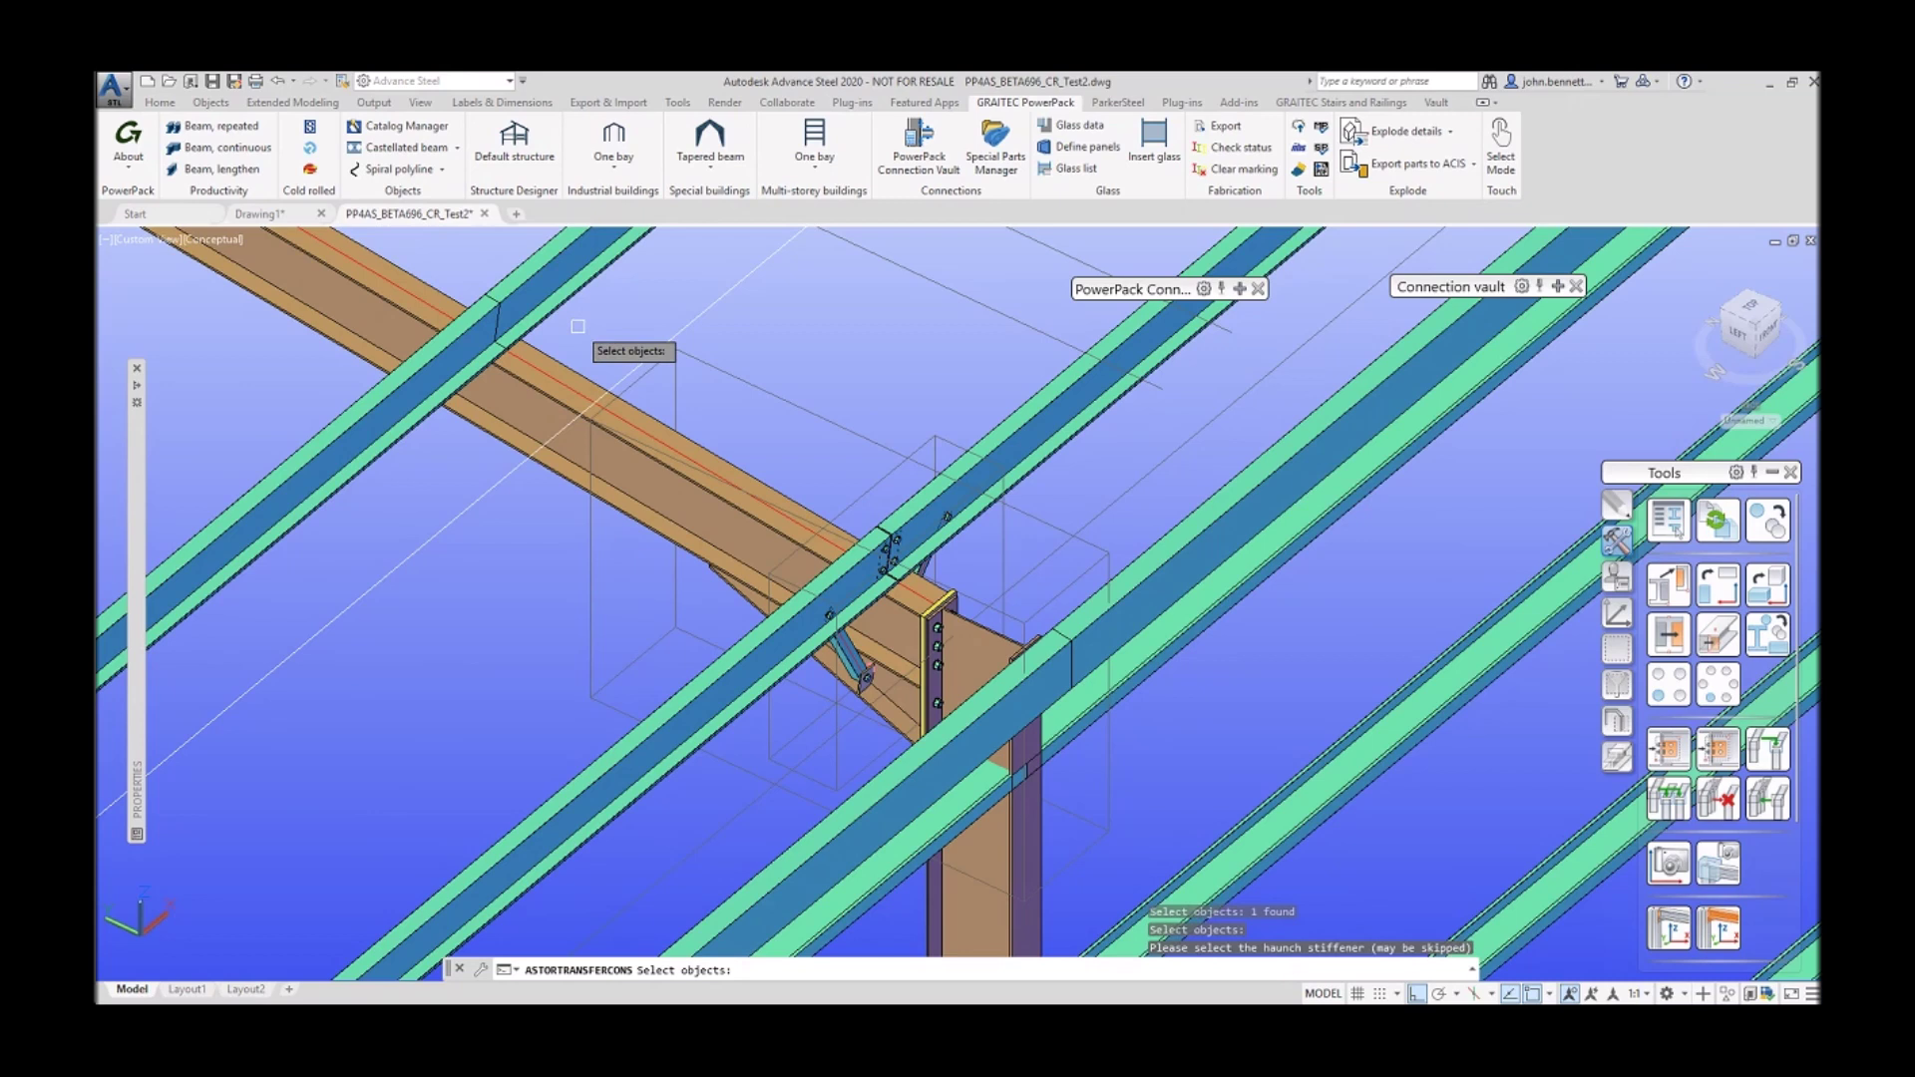
key(Return)
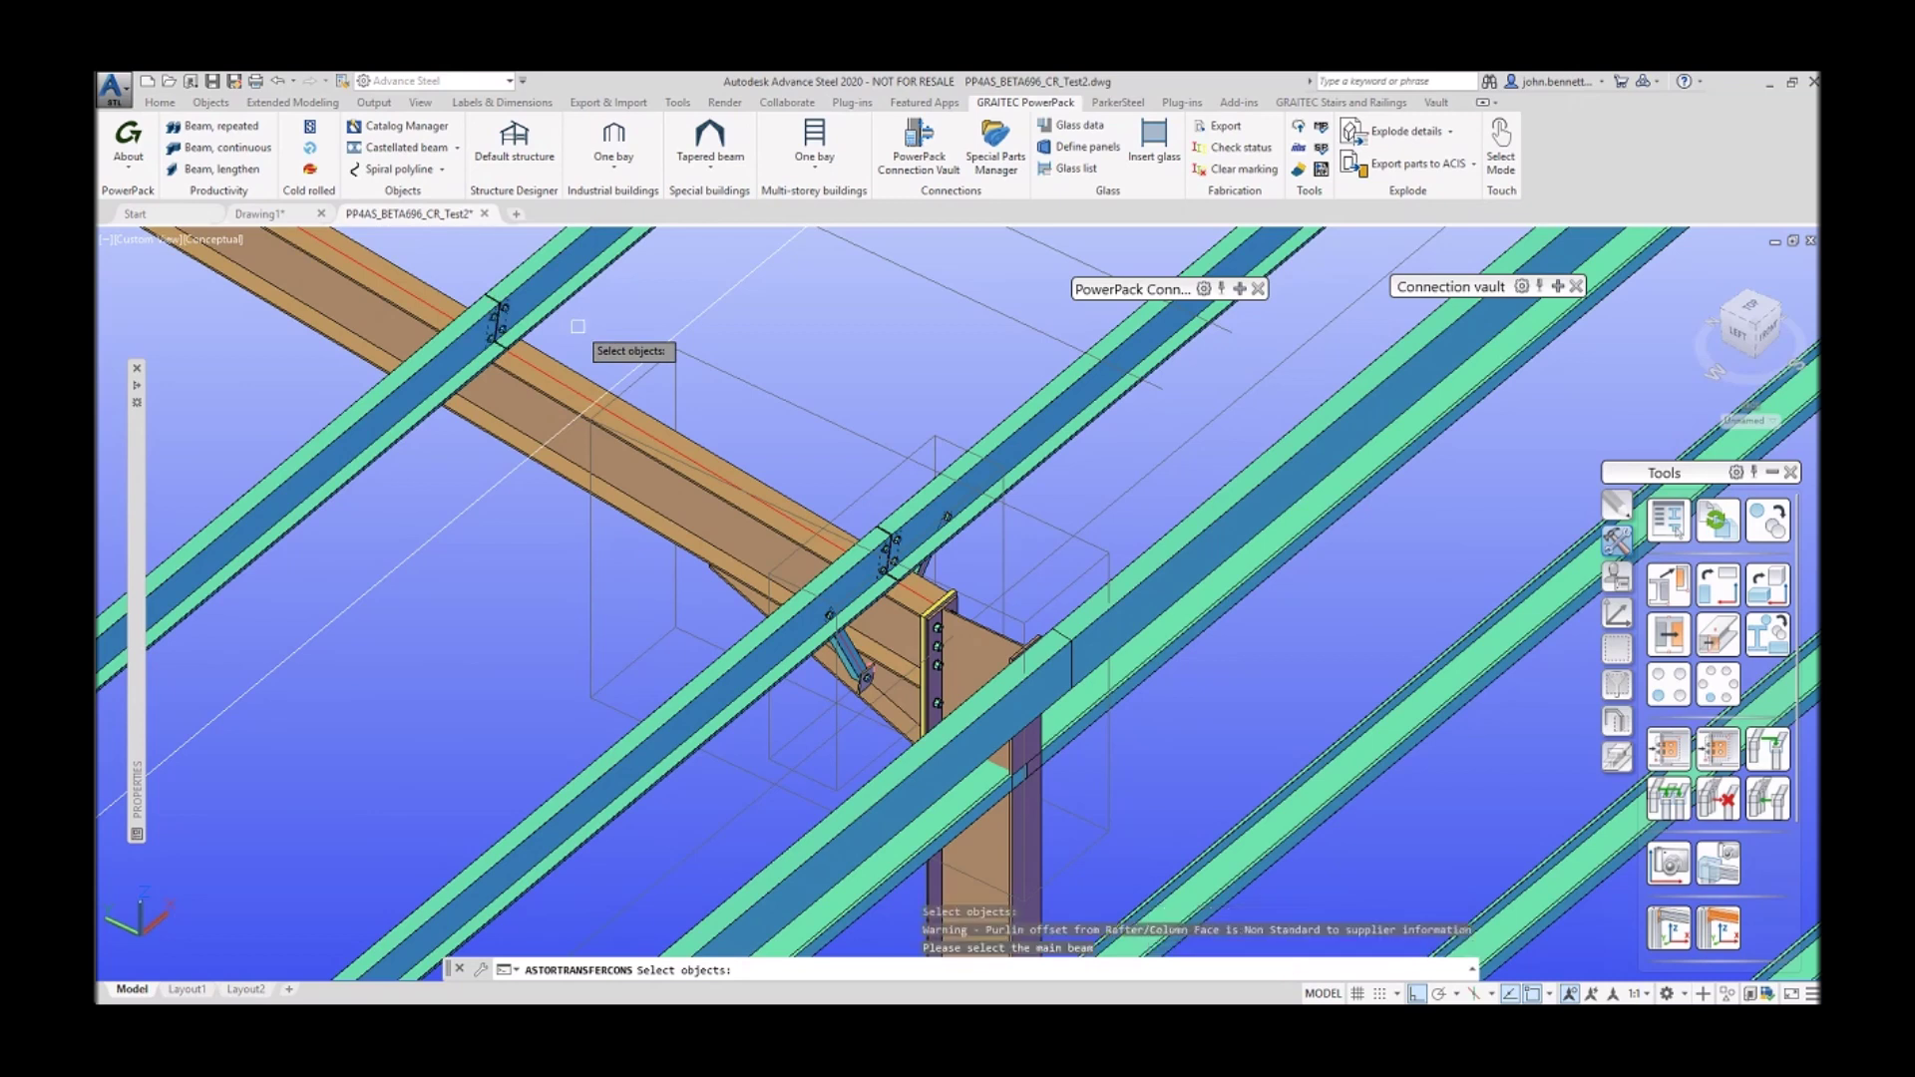
key(Return)
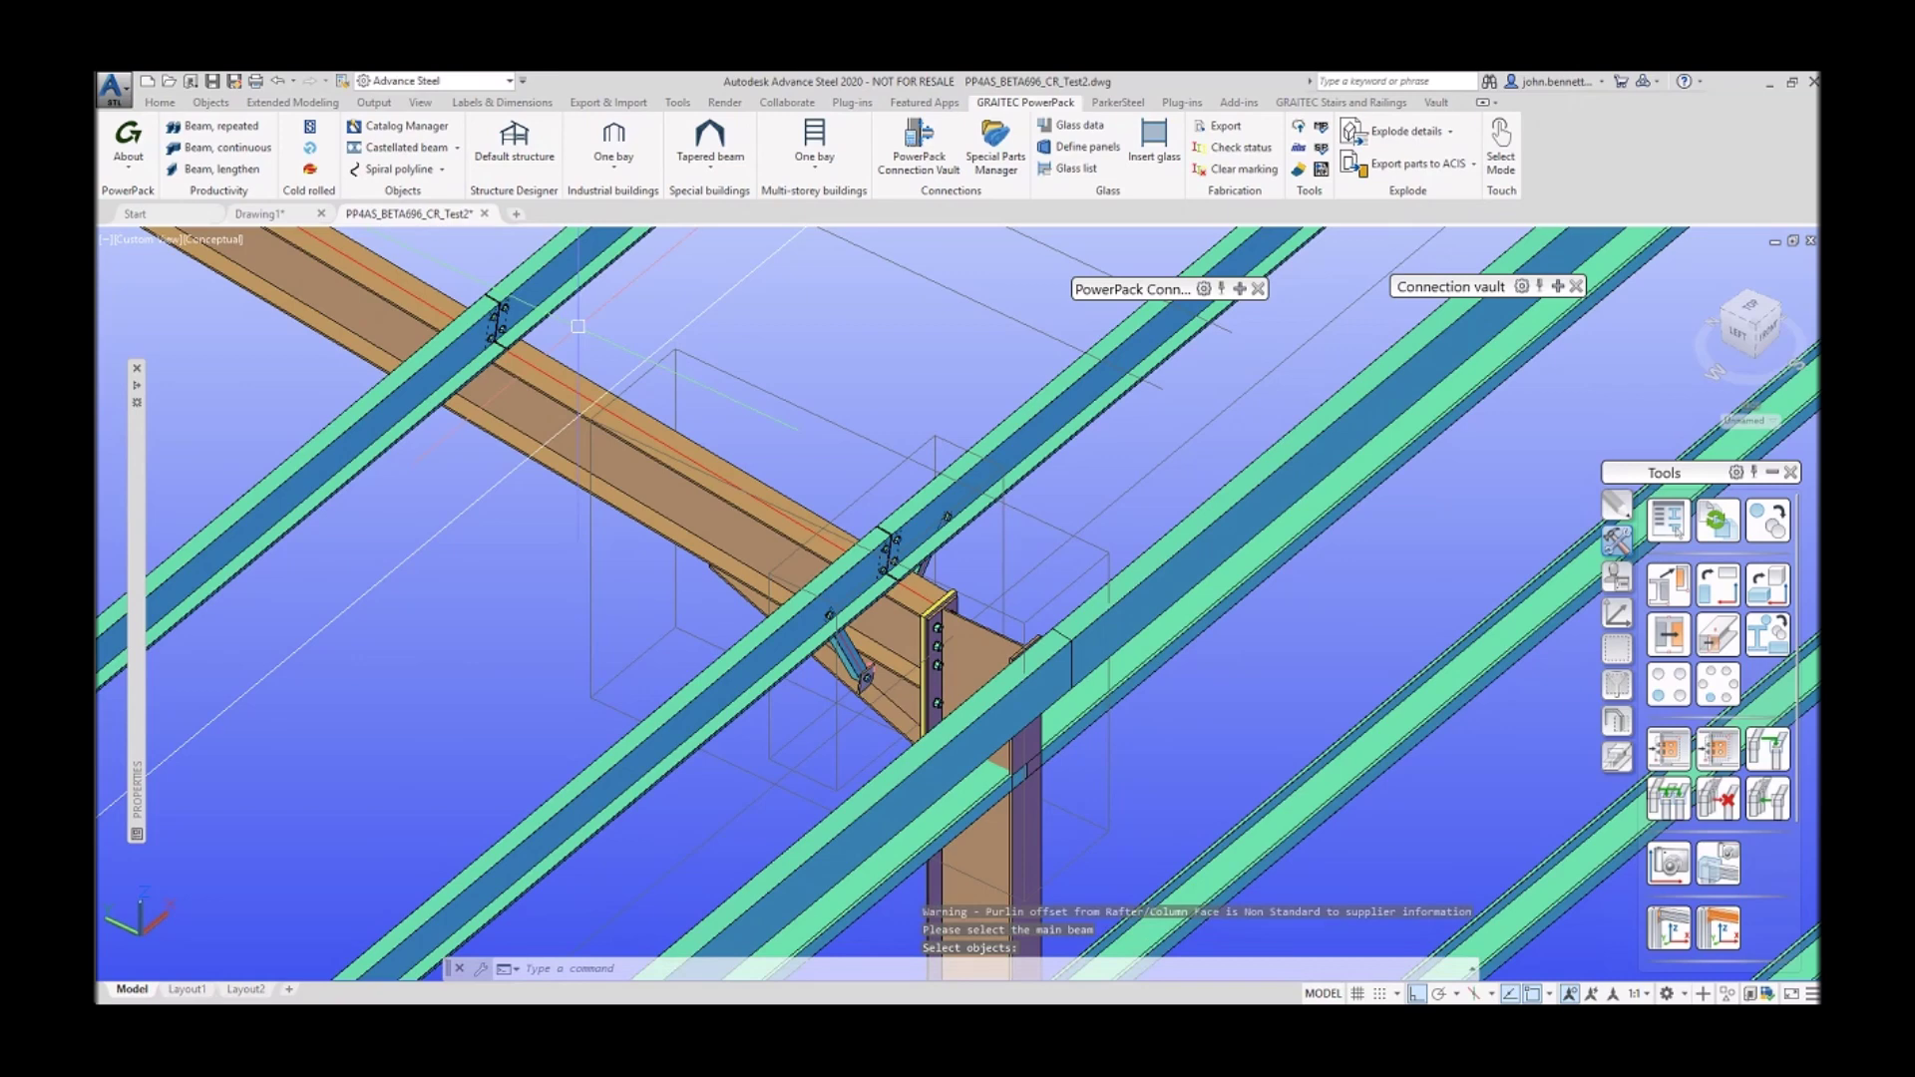
Step: Examine the copied purlin connection on the rafter and compare it with the one at the haunch
scroll(475, 373, up, 5)
middle_drag(475, 371, 535, 521)
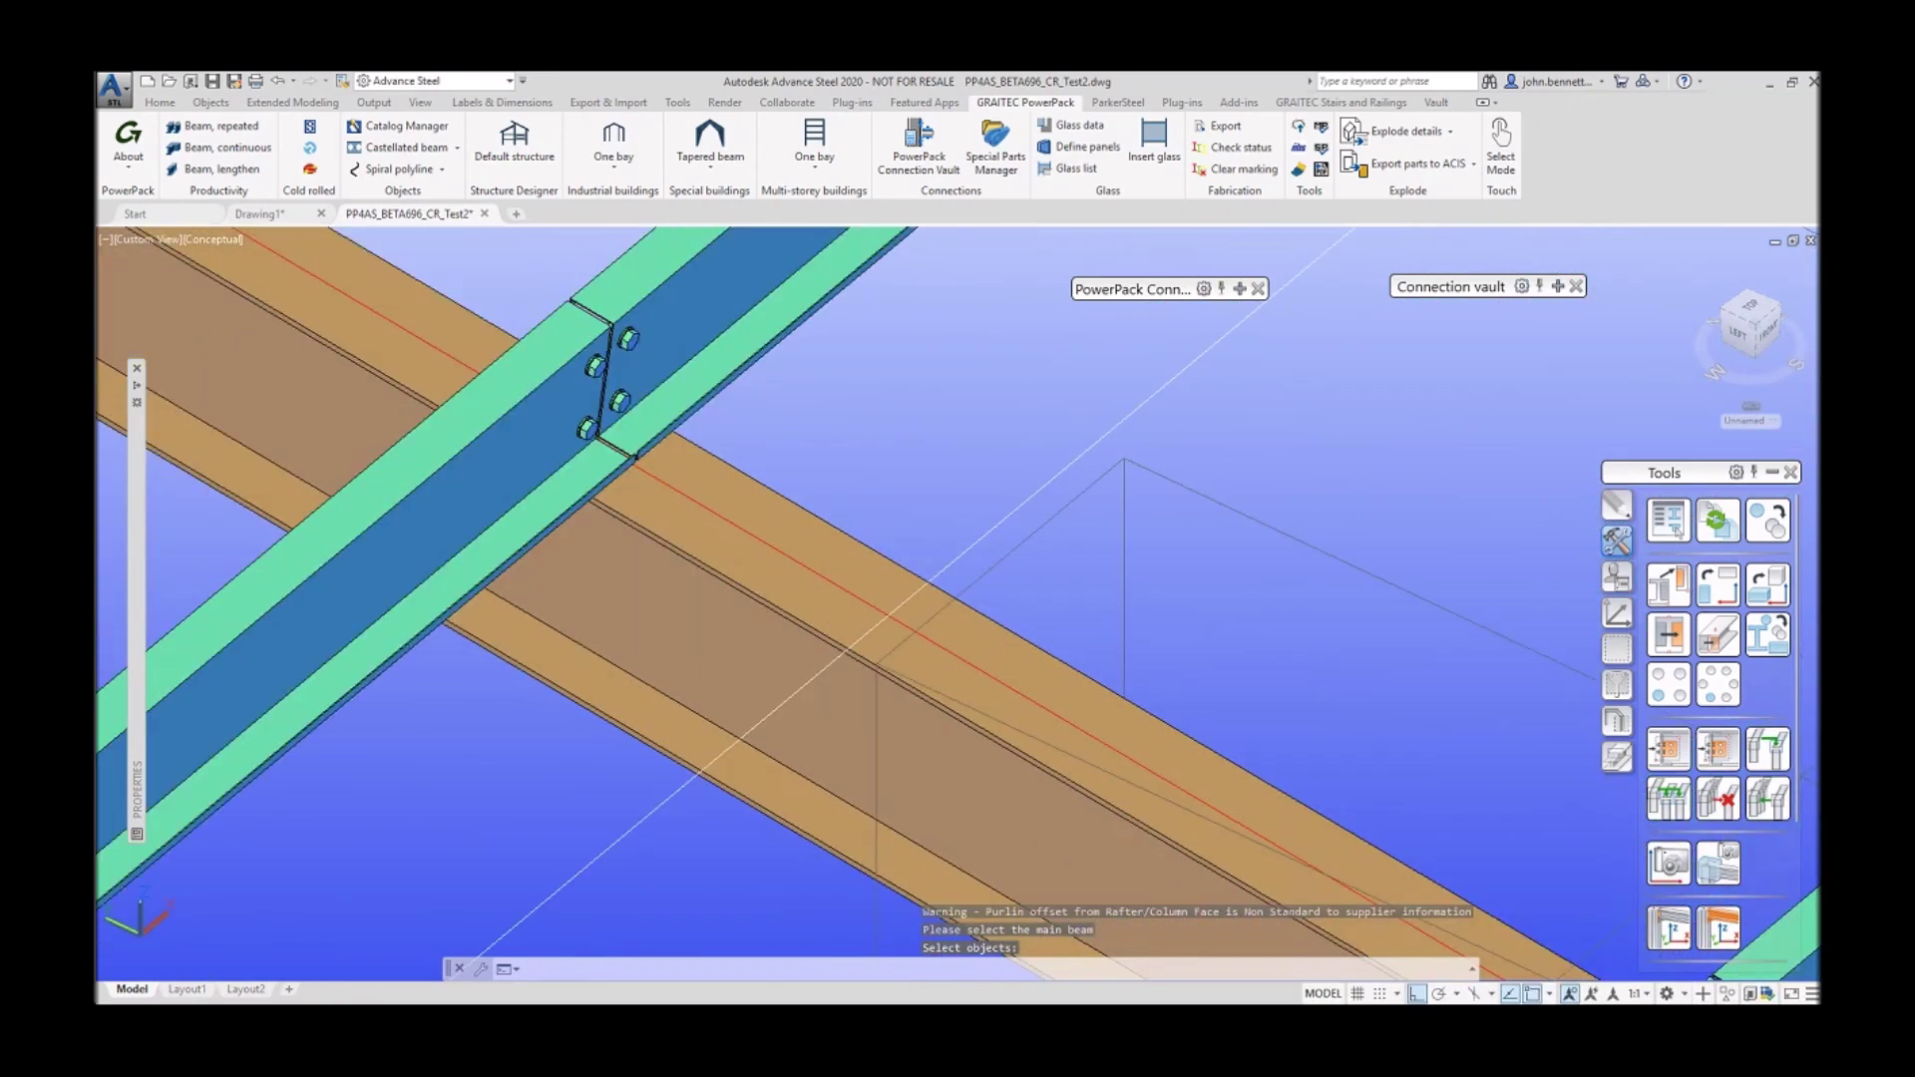
shift+middle_drag(773, 495, 541, 523)
scroll(546, 529, down, 8)
scroll(688, 656, up, 5)
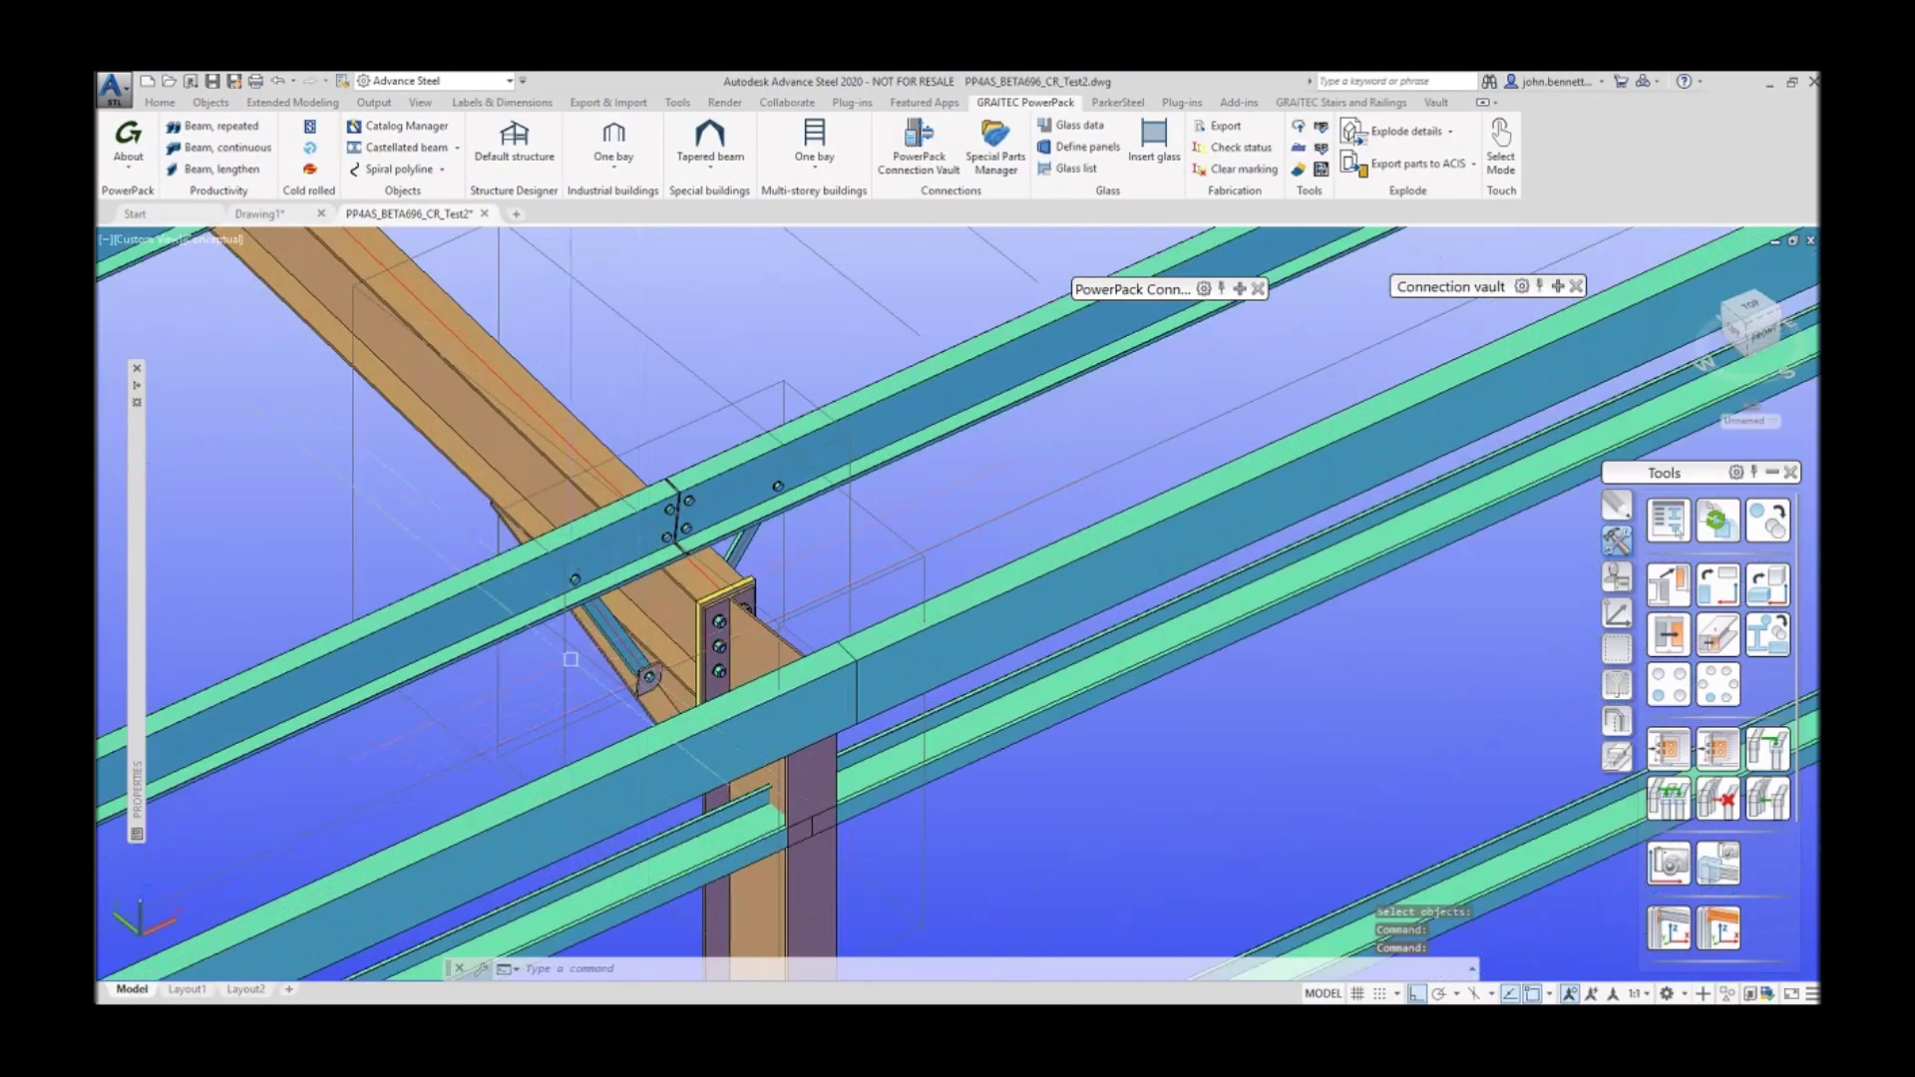
shift+middle_drag(640, 660, 671, 599)
shift+middle_drag(242, 476, 242, 476)
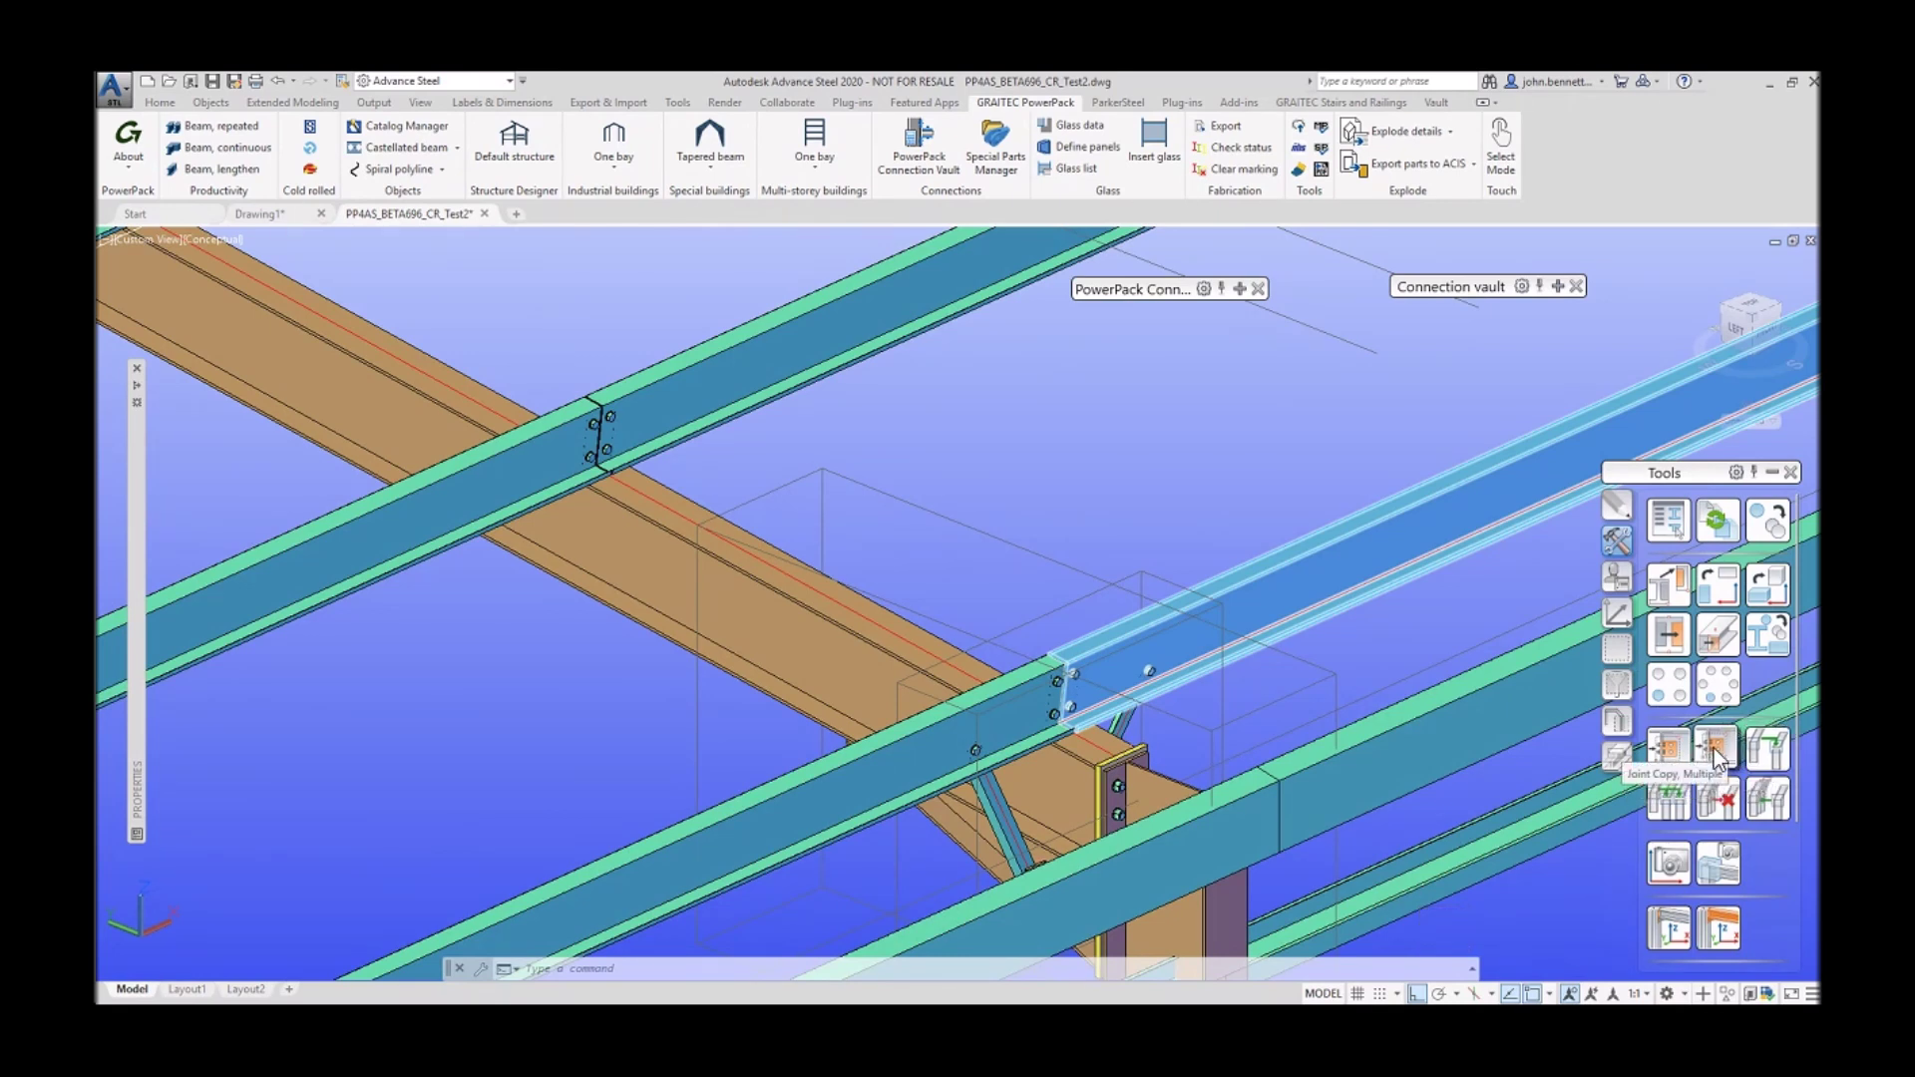
Step: Copy the stay-free purlin connection with Joint Copy, Multiple to the same rafter and the fourth purlin line up from the haunch
click(1715, 758)
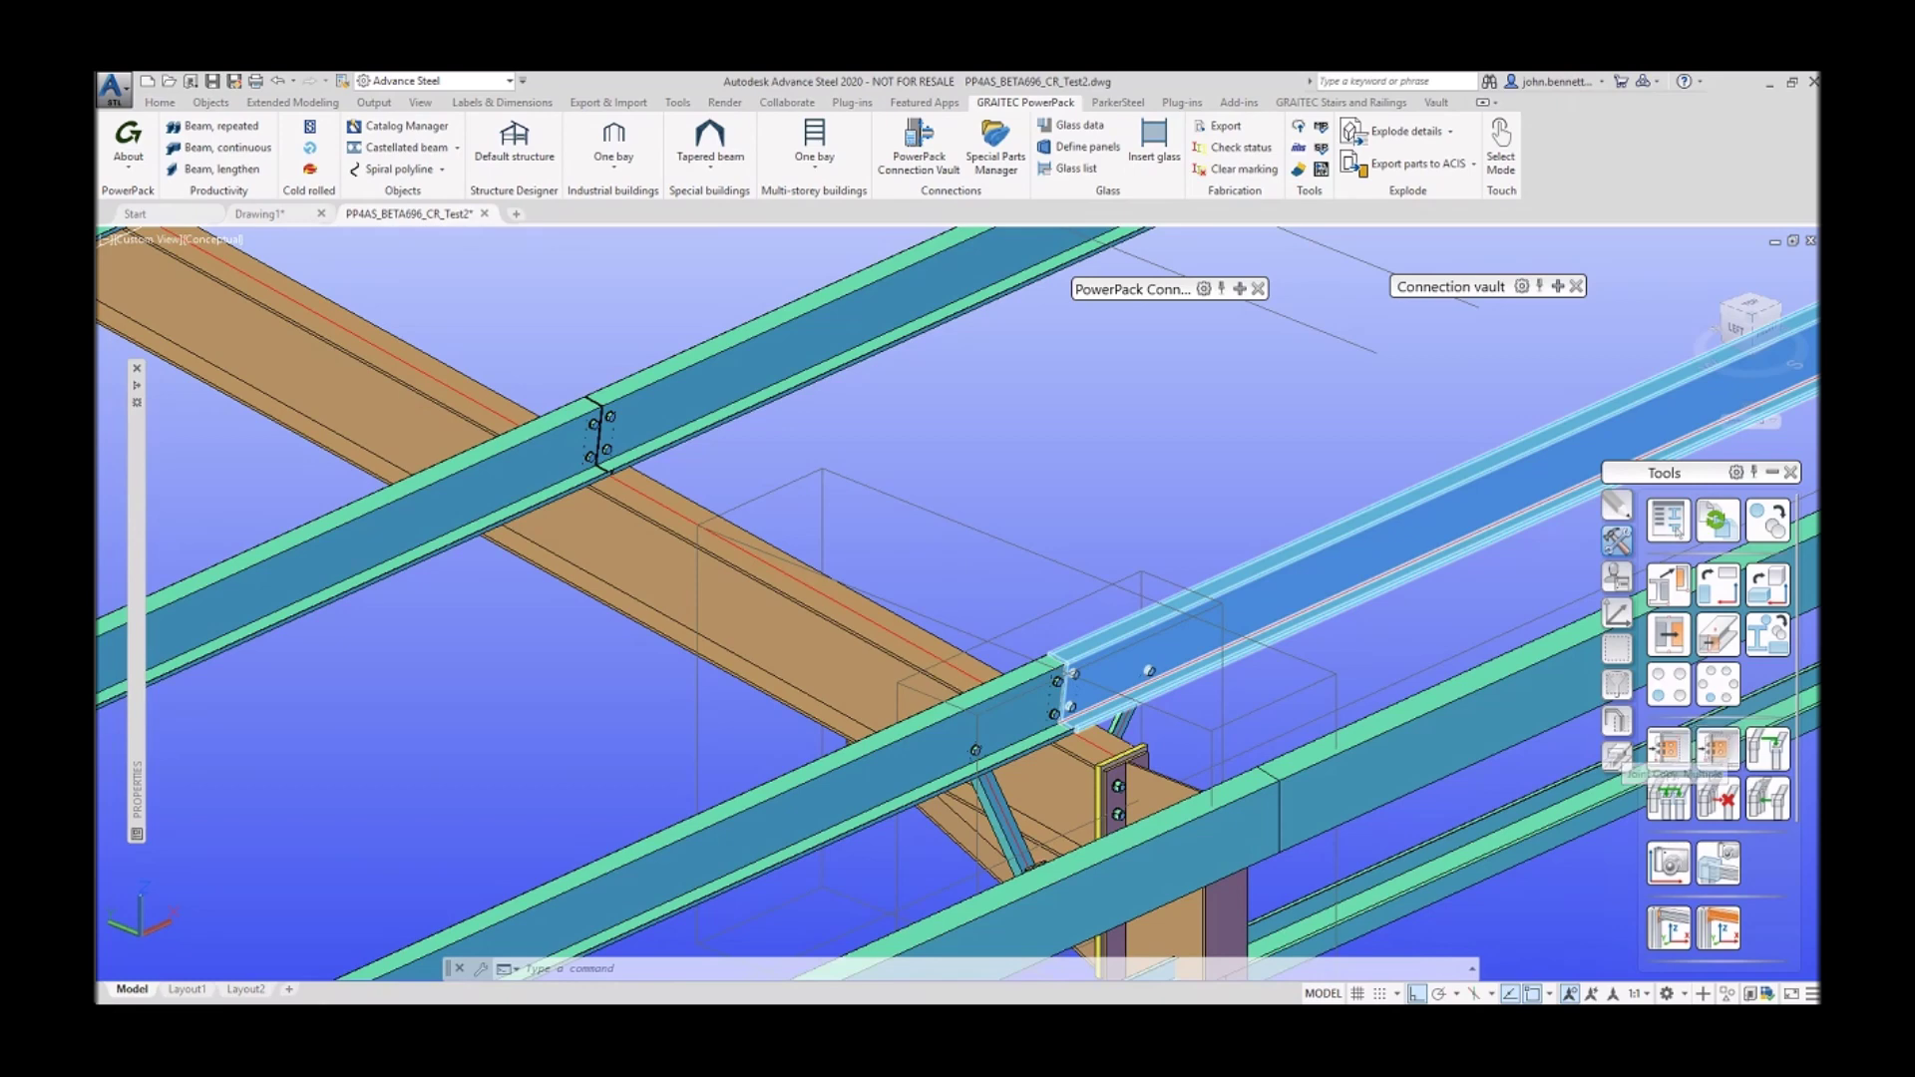
scroll(604, 424, up, 5)
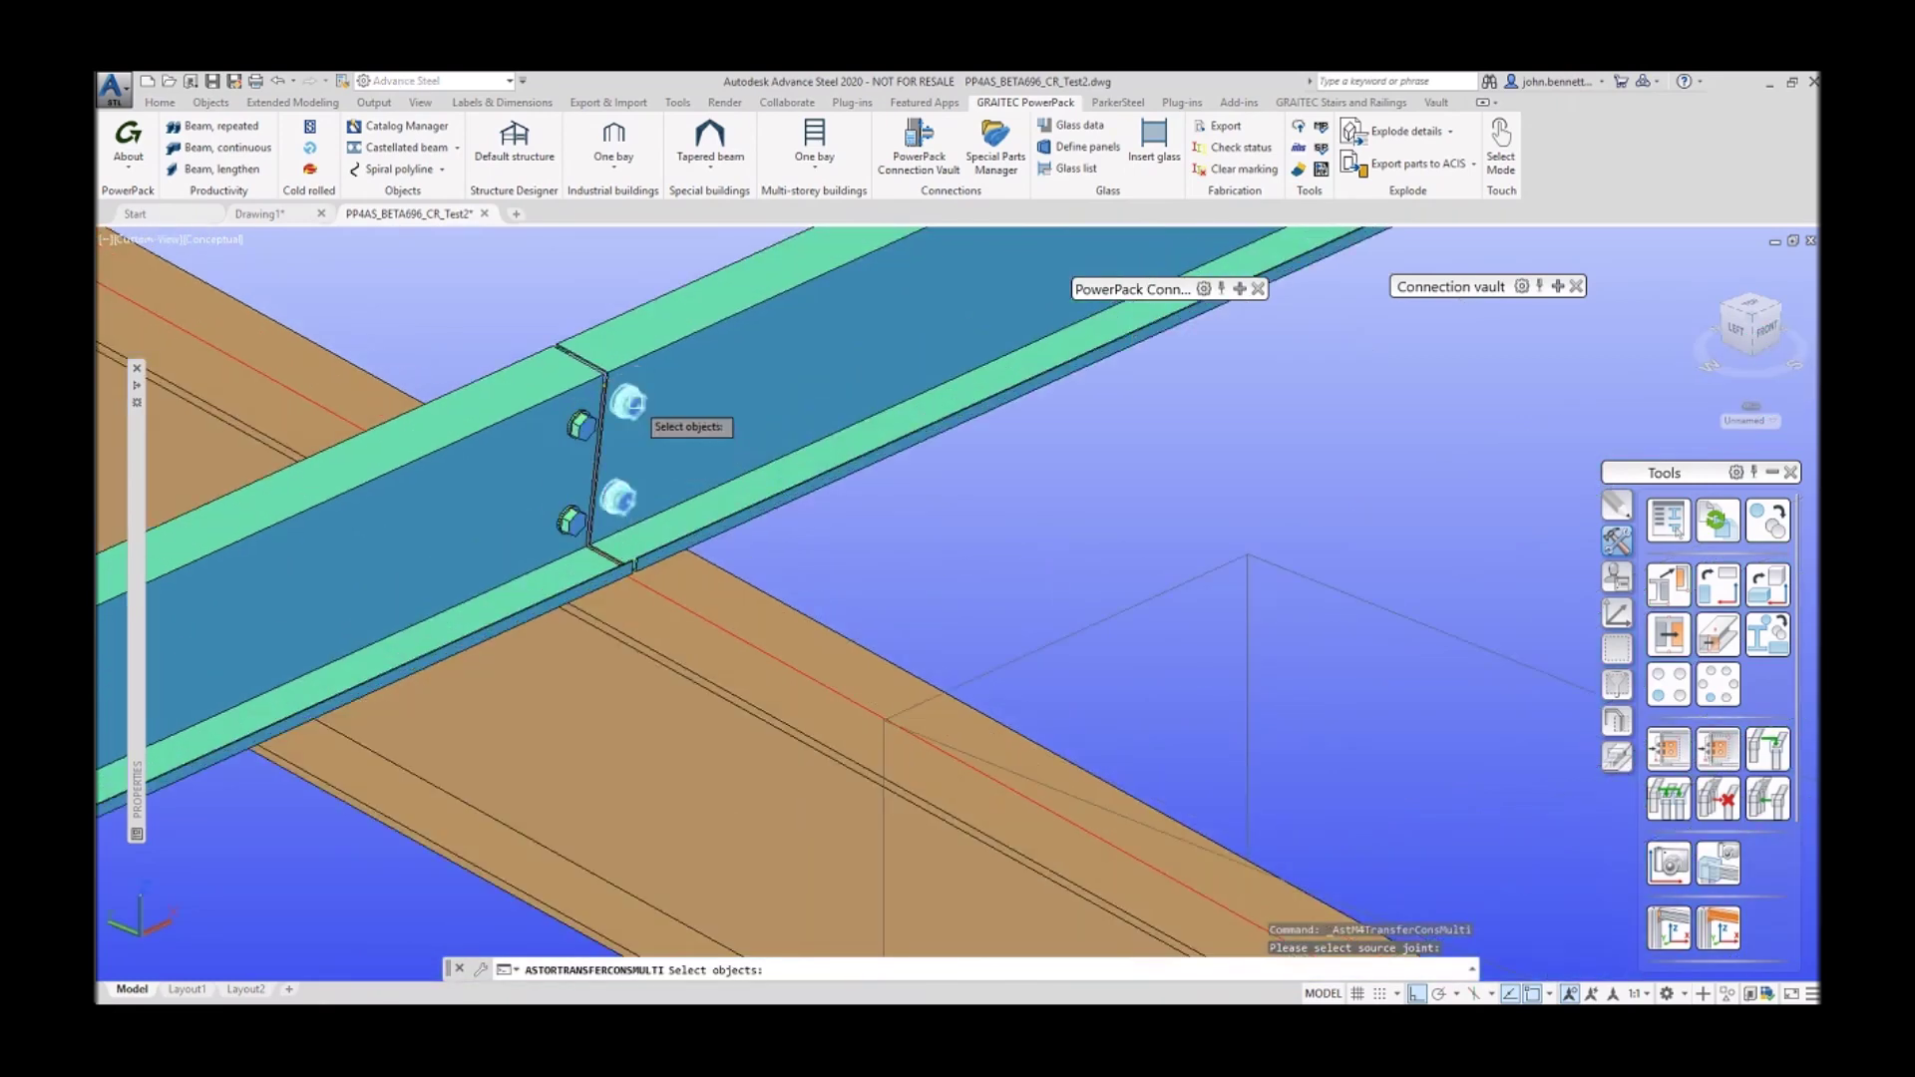
click(636, 403)
right_click(465, 275)
scroll(437, 327, down, 5)
middle_drag(437, 330, 1099, 729)
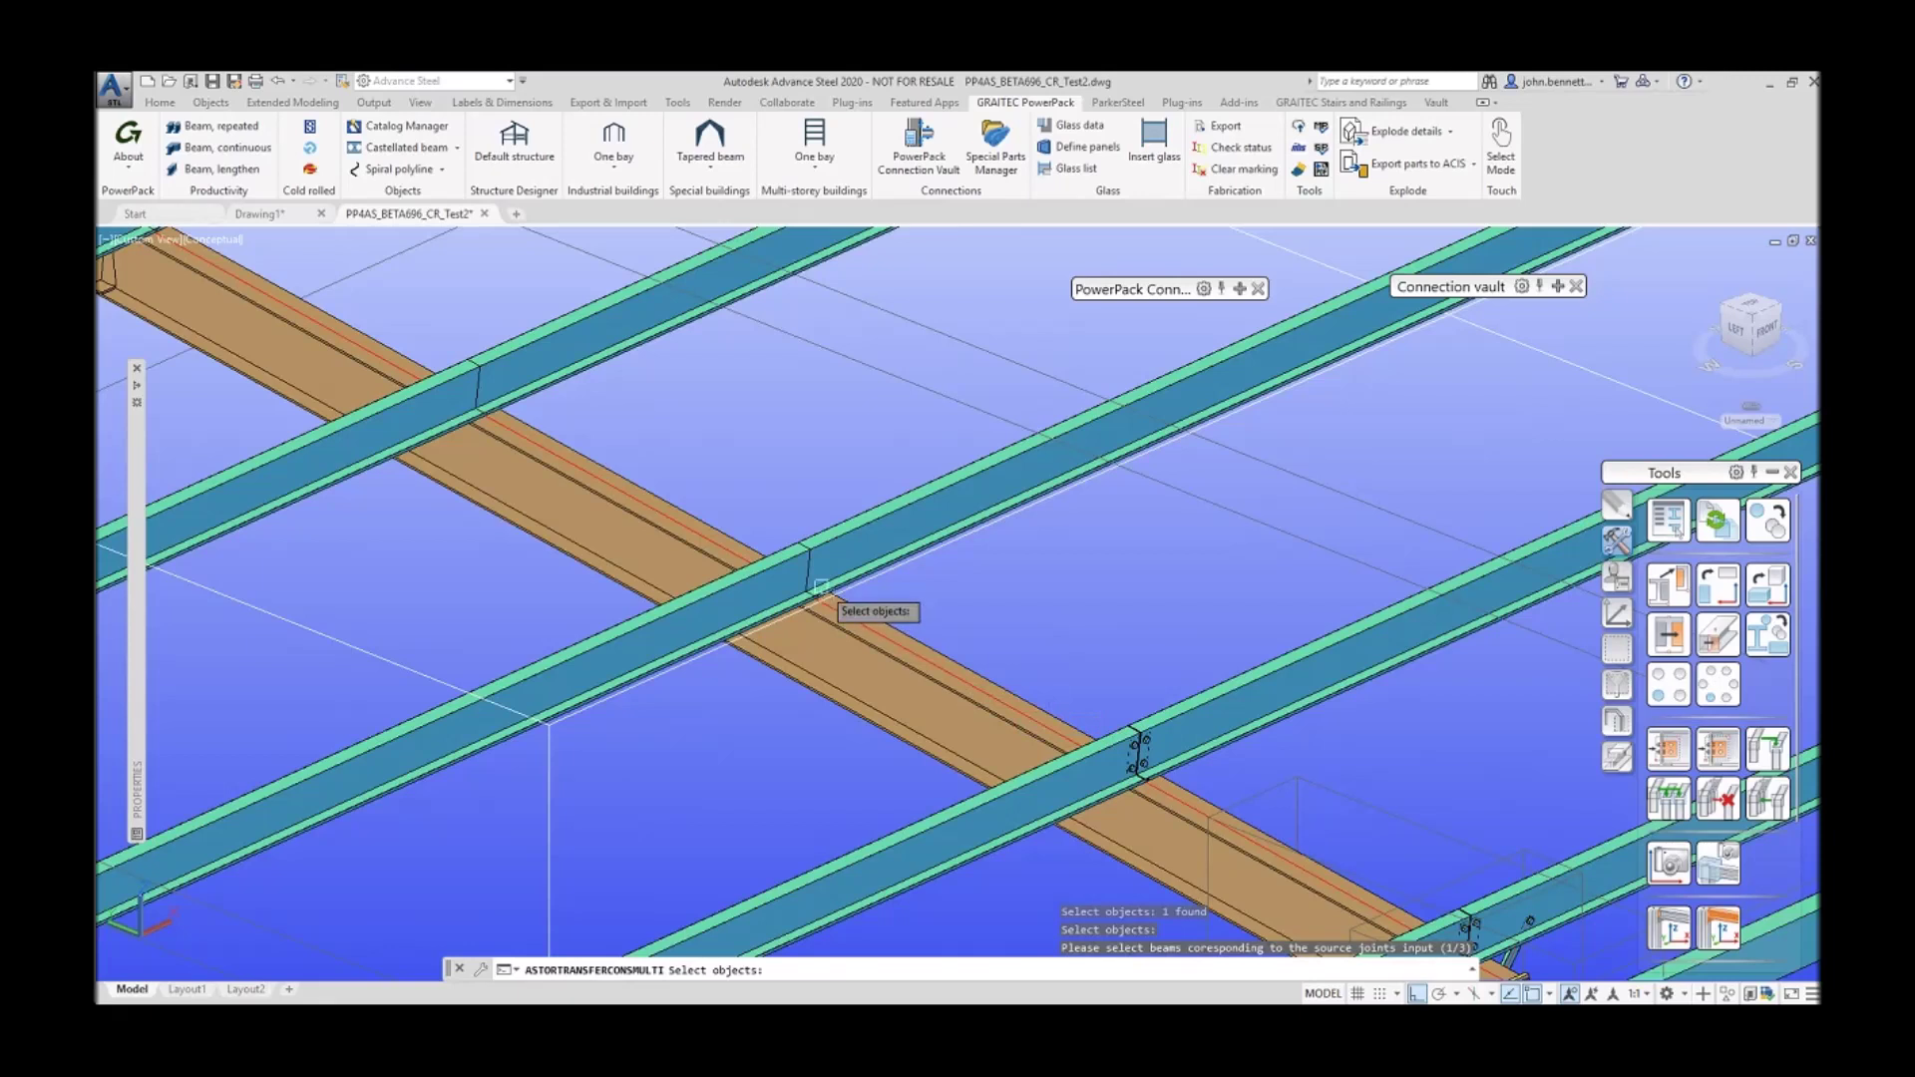
click(644, 504)
click(550, 380)
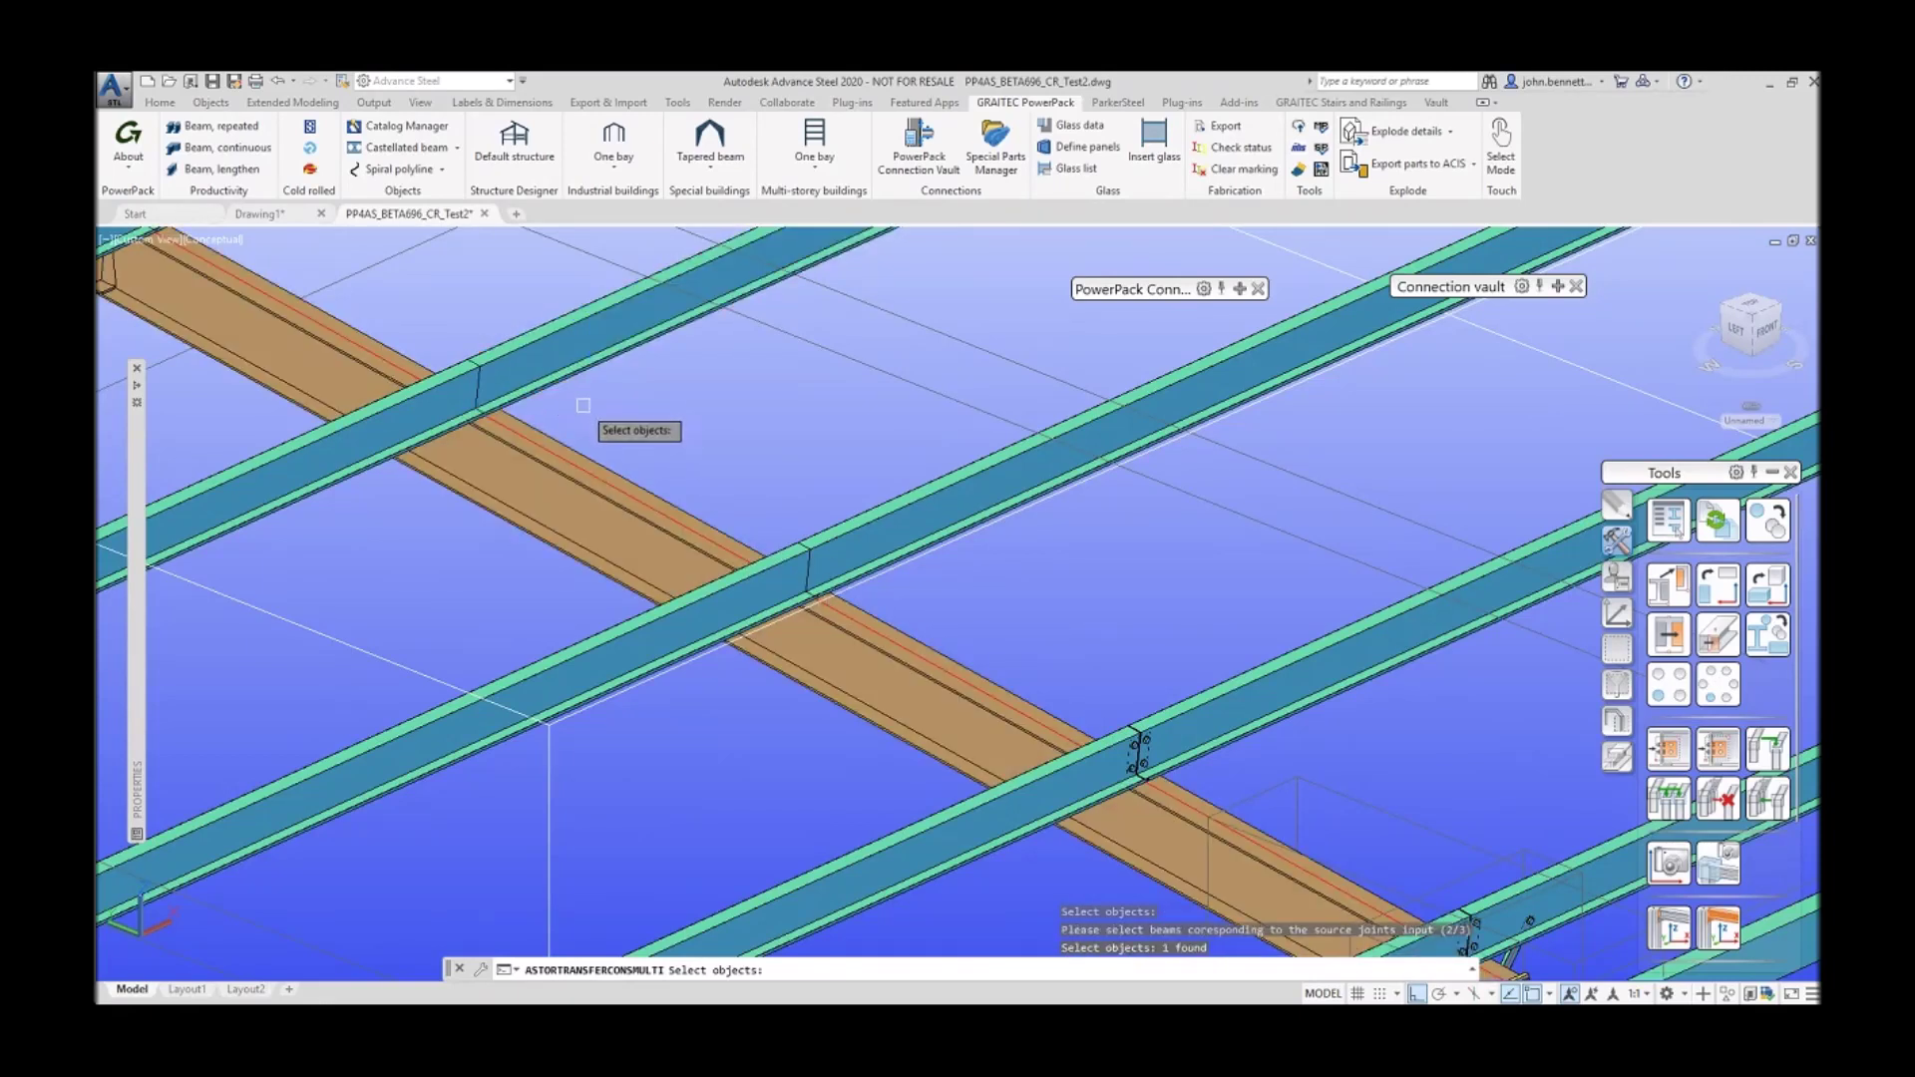
key(Return)
click(382, 462)
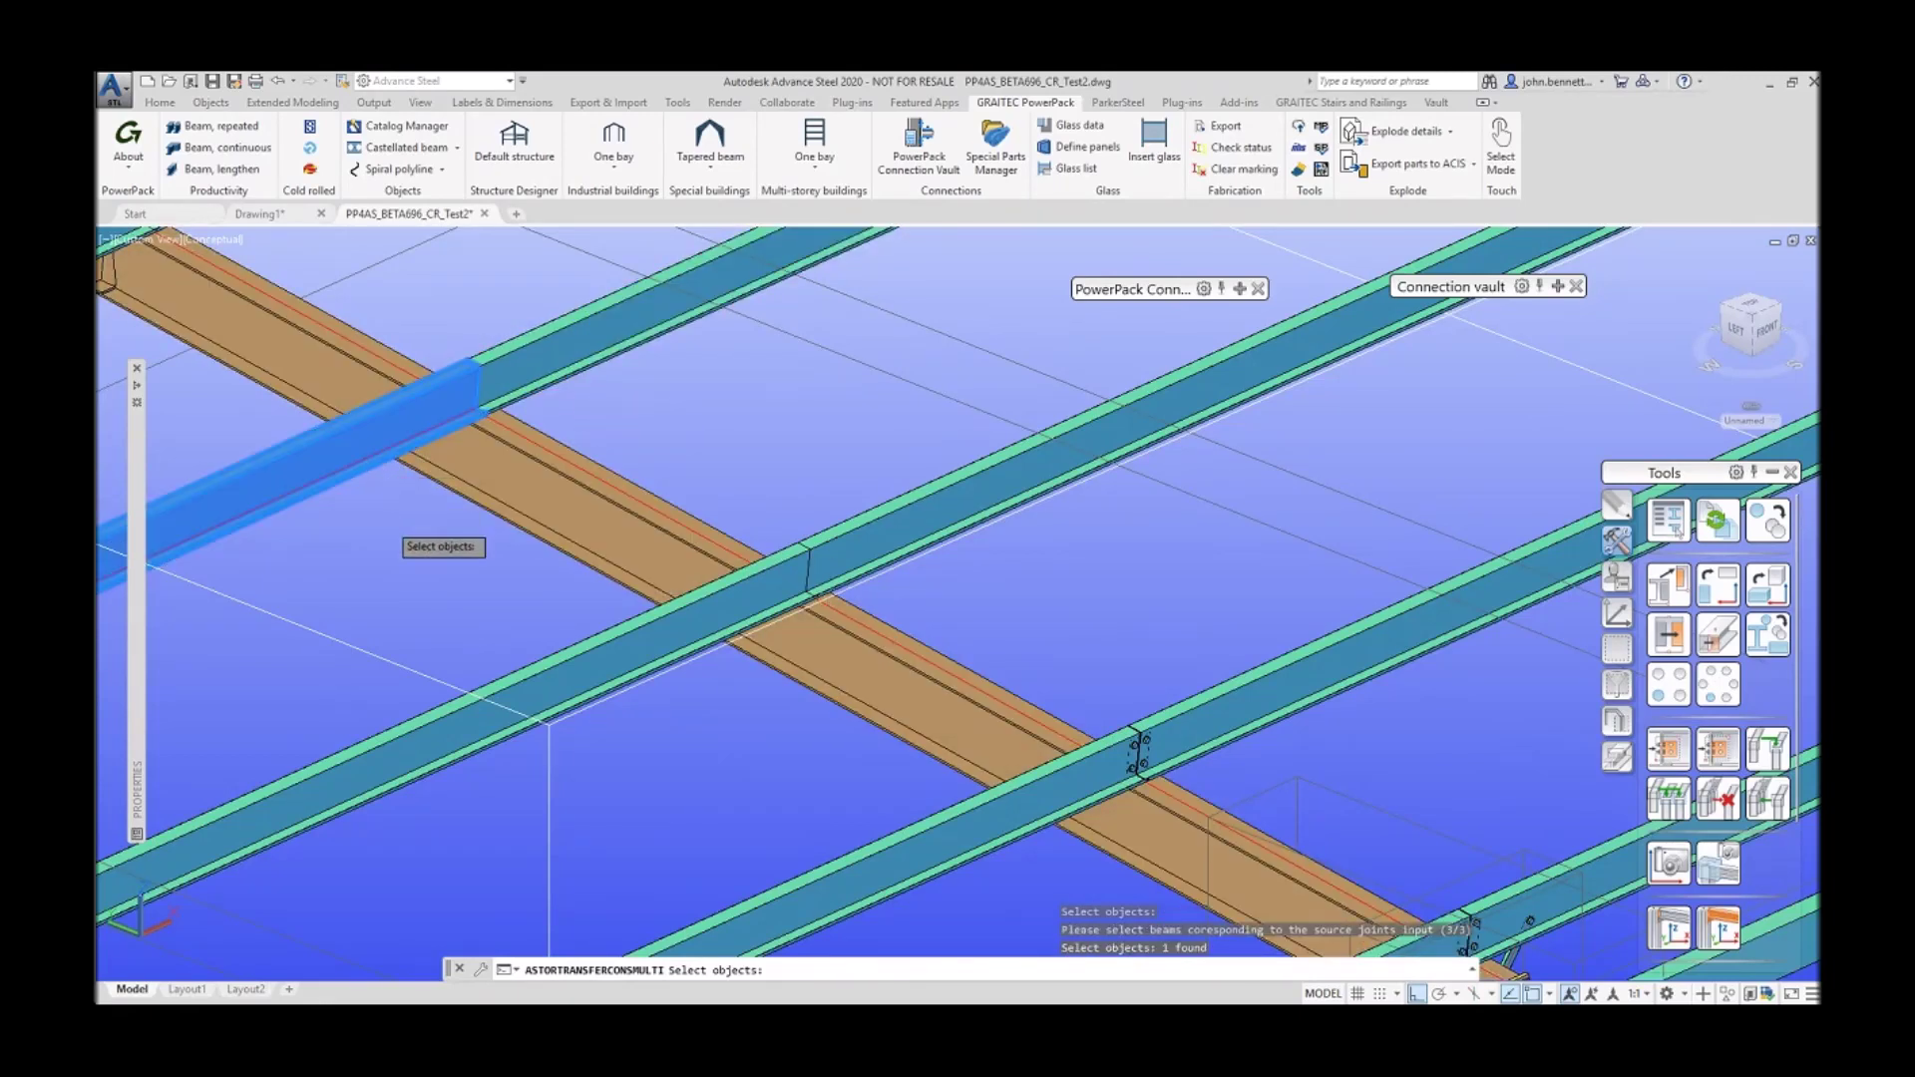
key(Return)
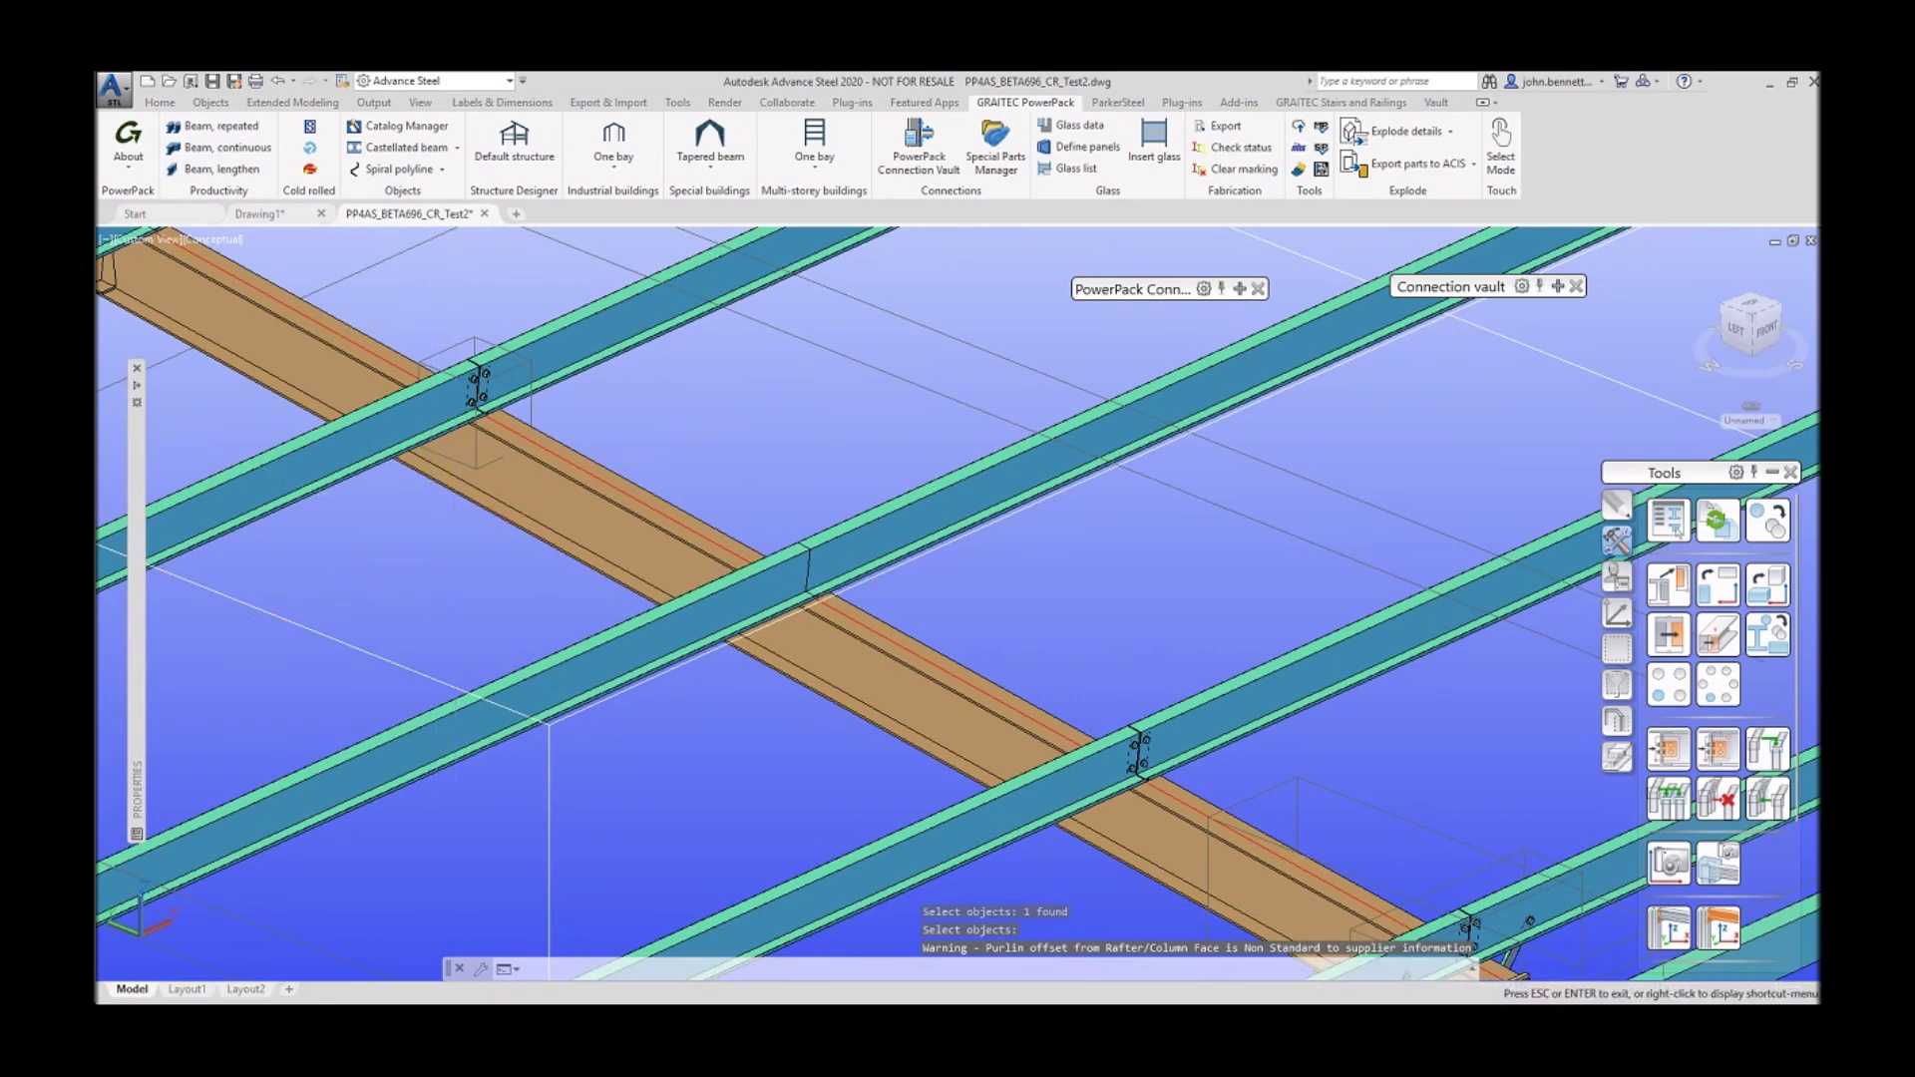
middle_drag(447, 542, 530, 515)
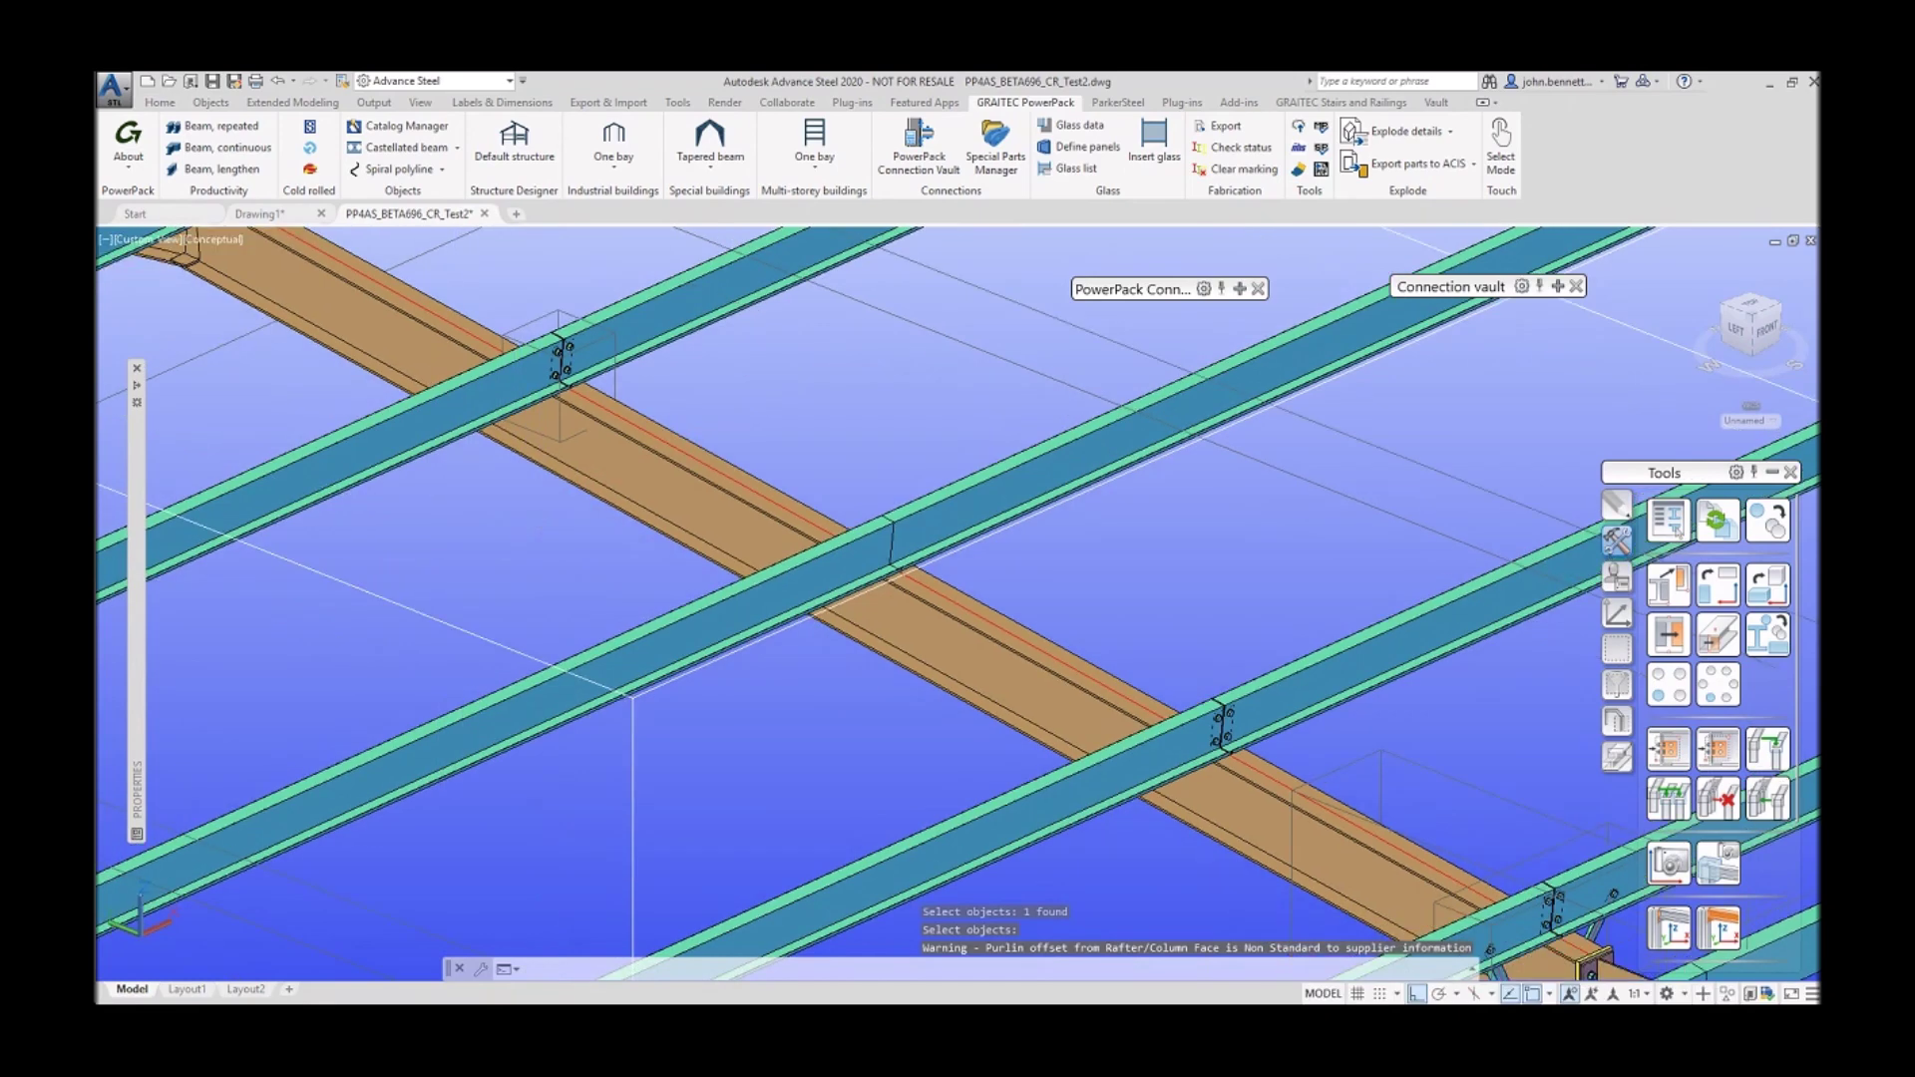
Step: Start another multiple joint copy with the stay-free purlin connection as source and the same rafter as main beam
click(1718, 748)
scroll(1227, 739, up, 6)
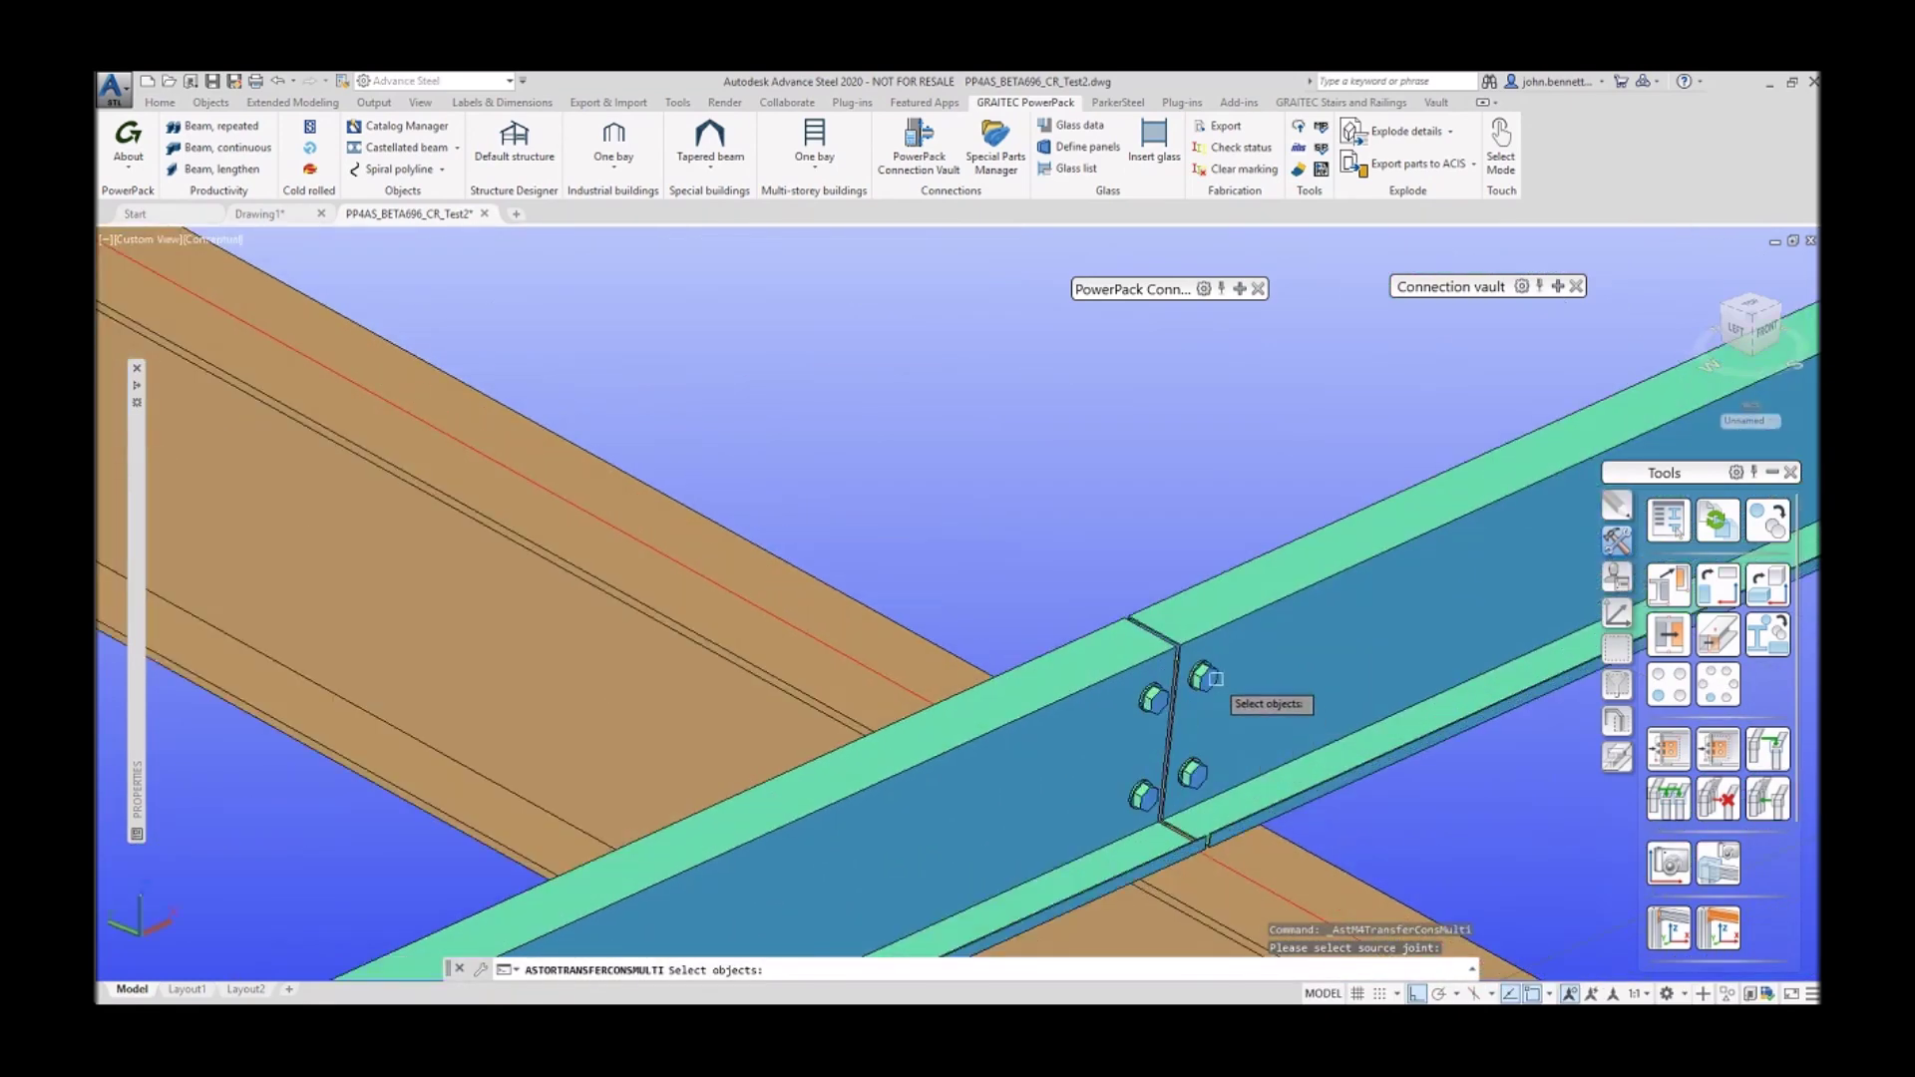
click(1205, 676)
scroll(813, 505, down, 6)
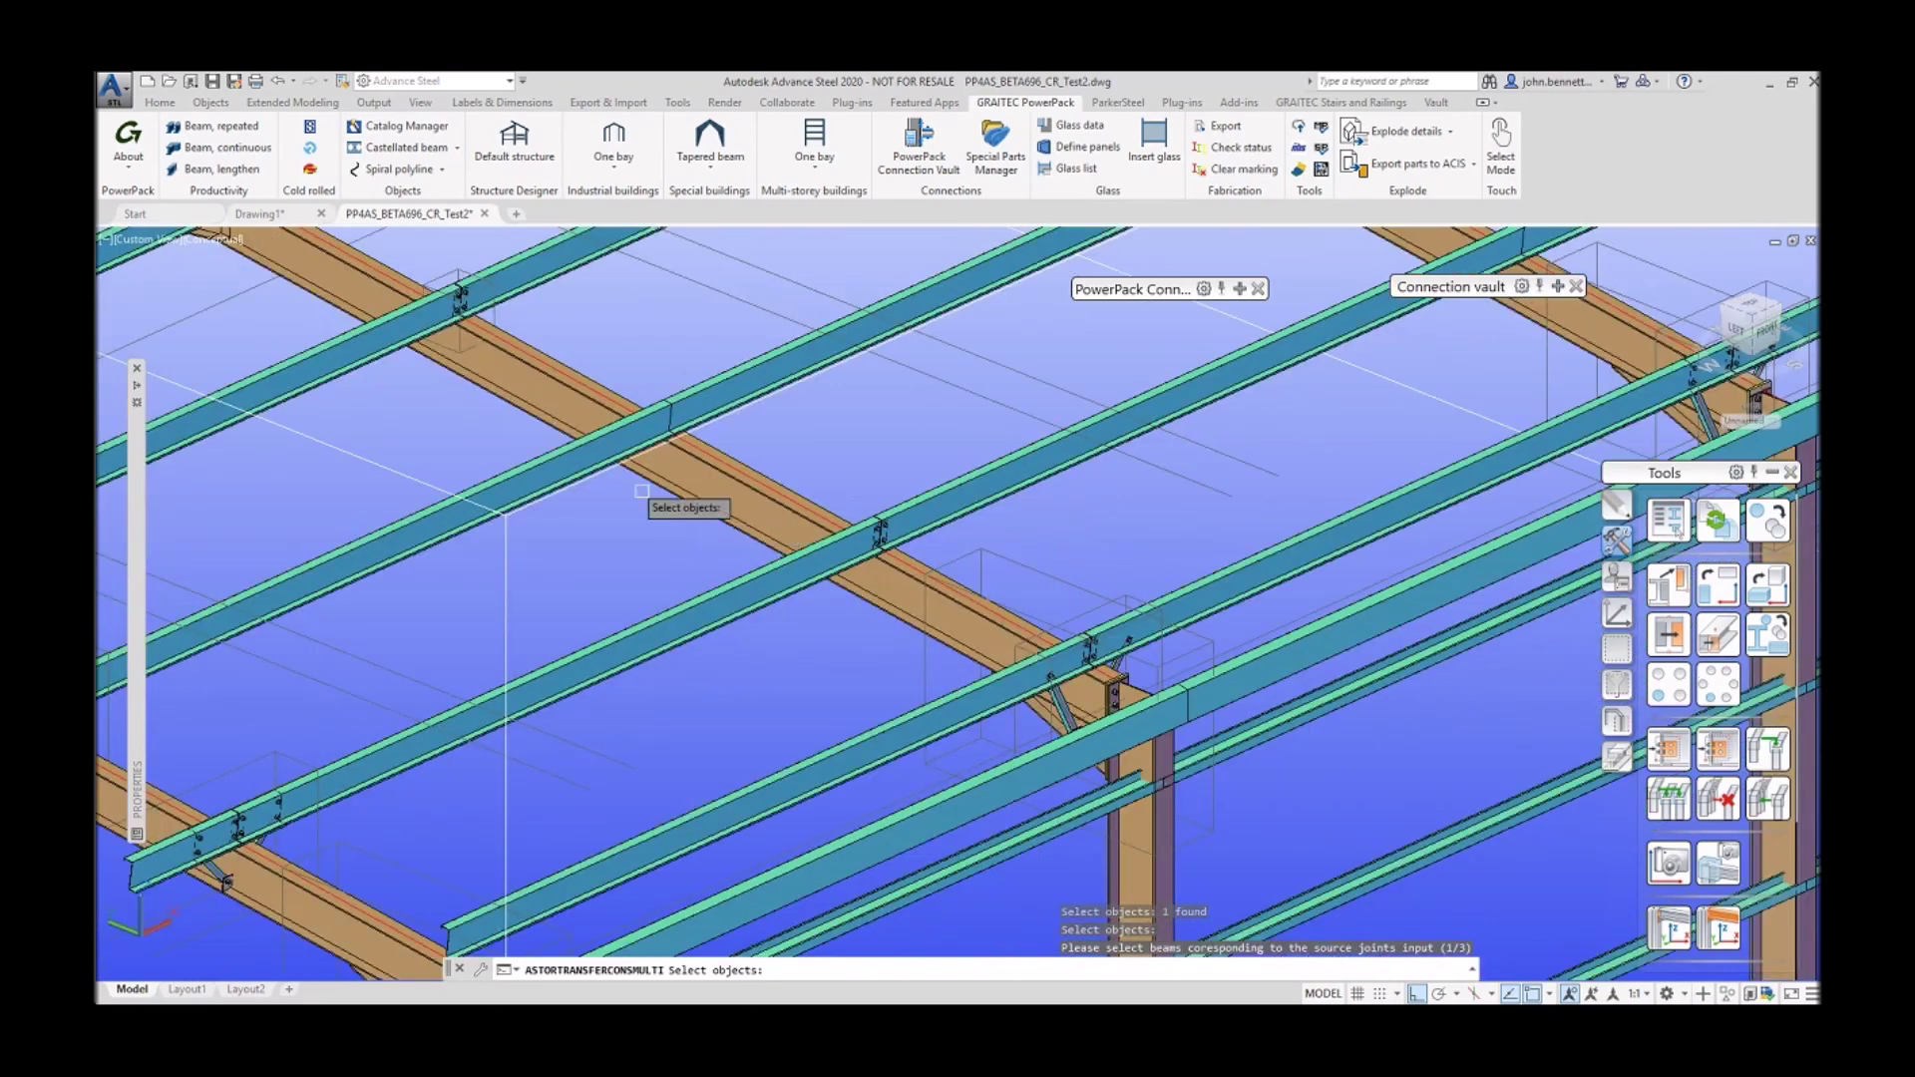
click(703, 462)
key(Return)
Step: Select the first and second purlins of the third line and the ridge line, and create both connections
click(561, 467)
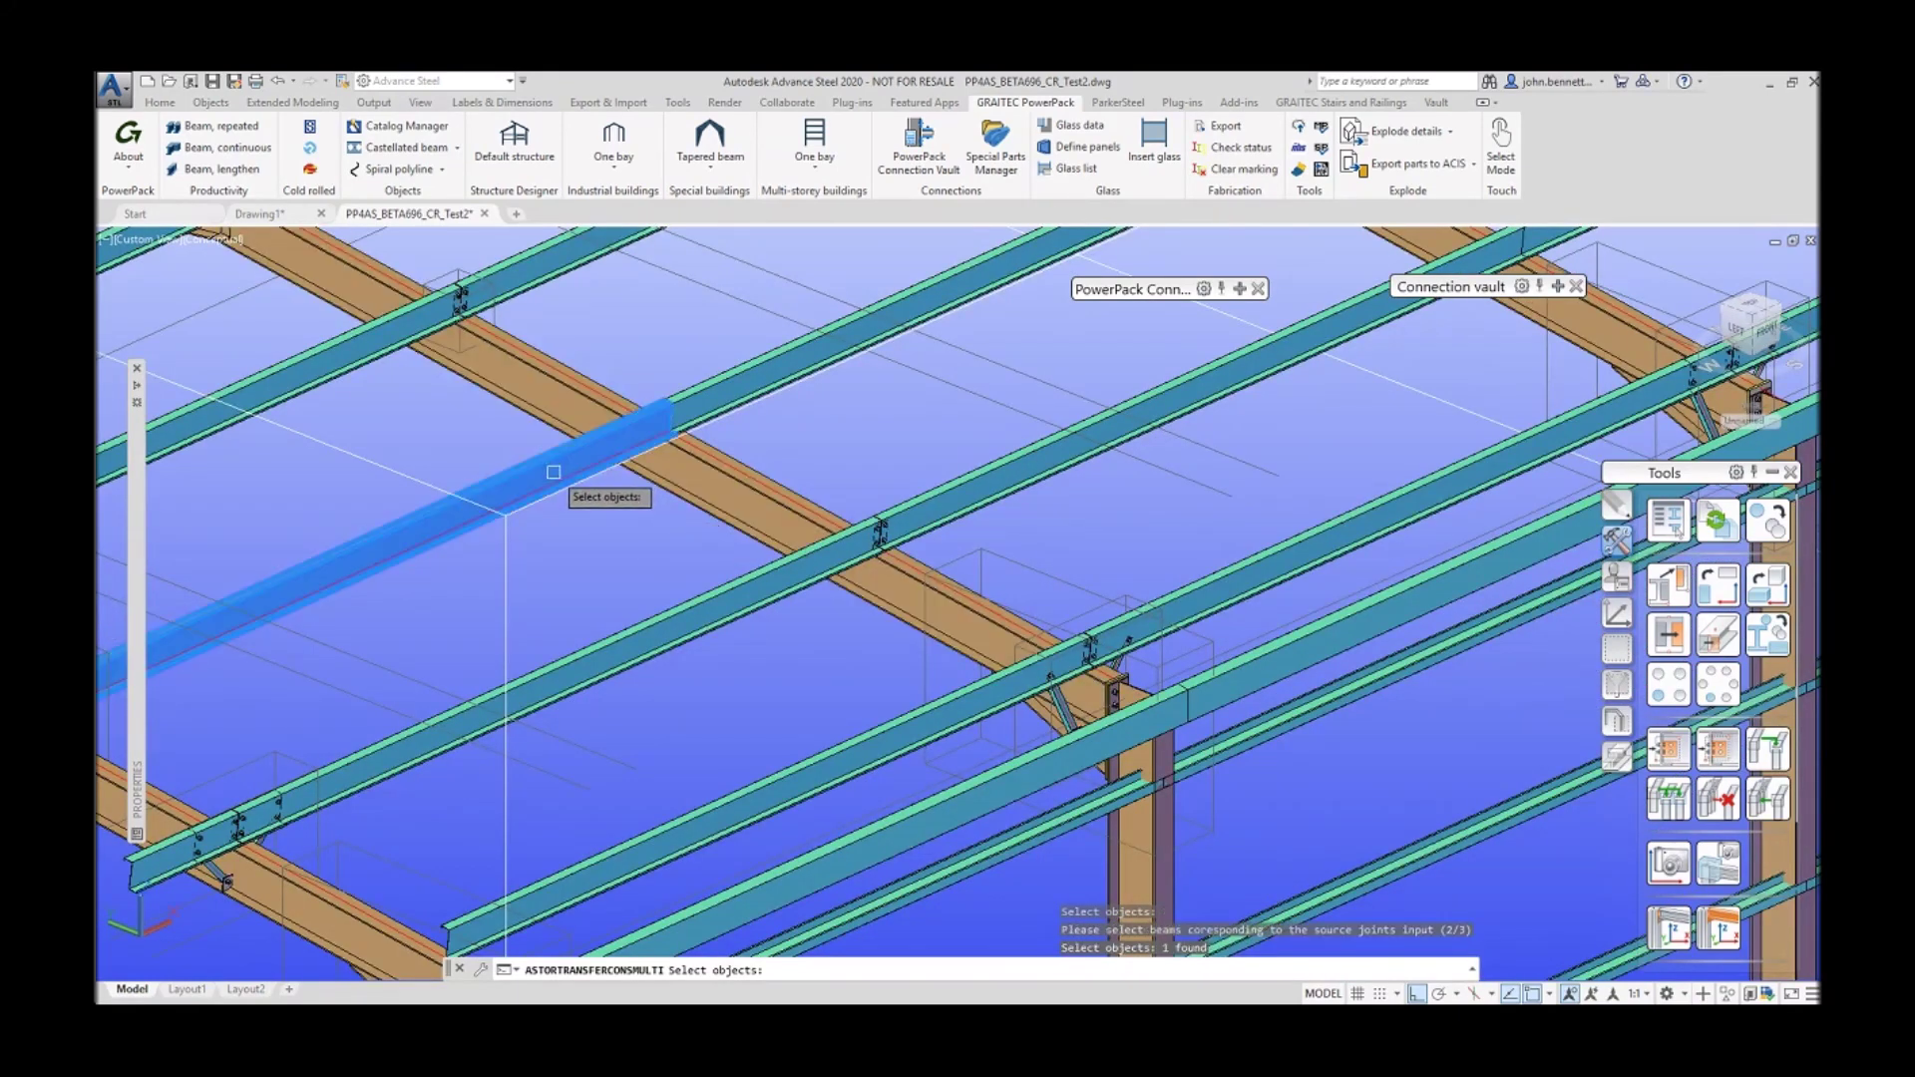
middle_drag(388, 417, 557, 520)
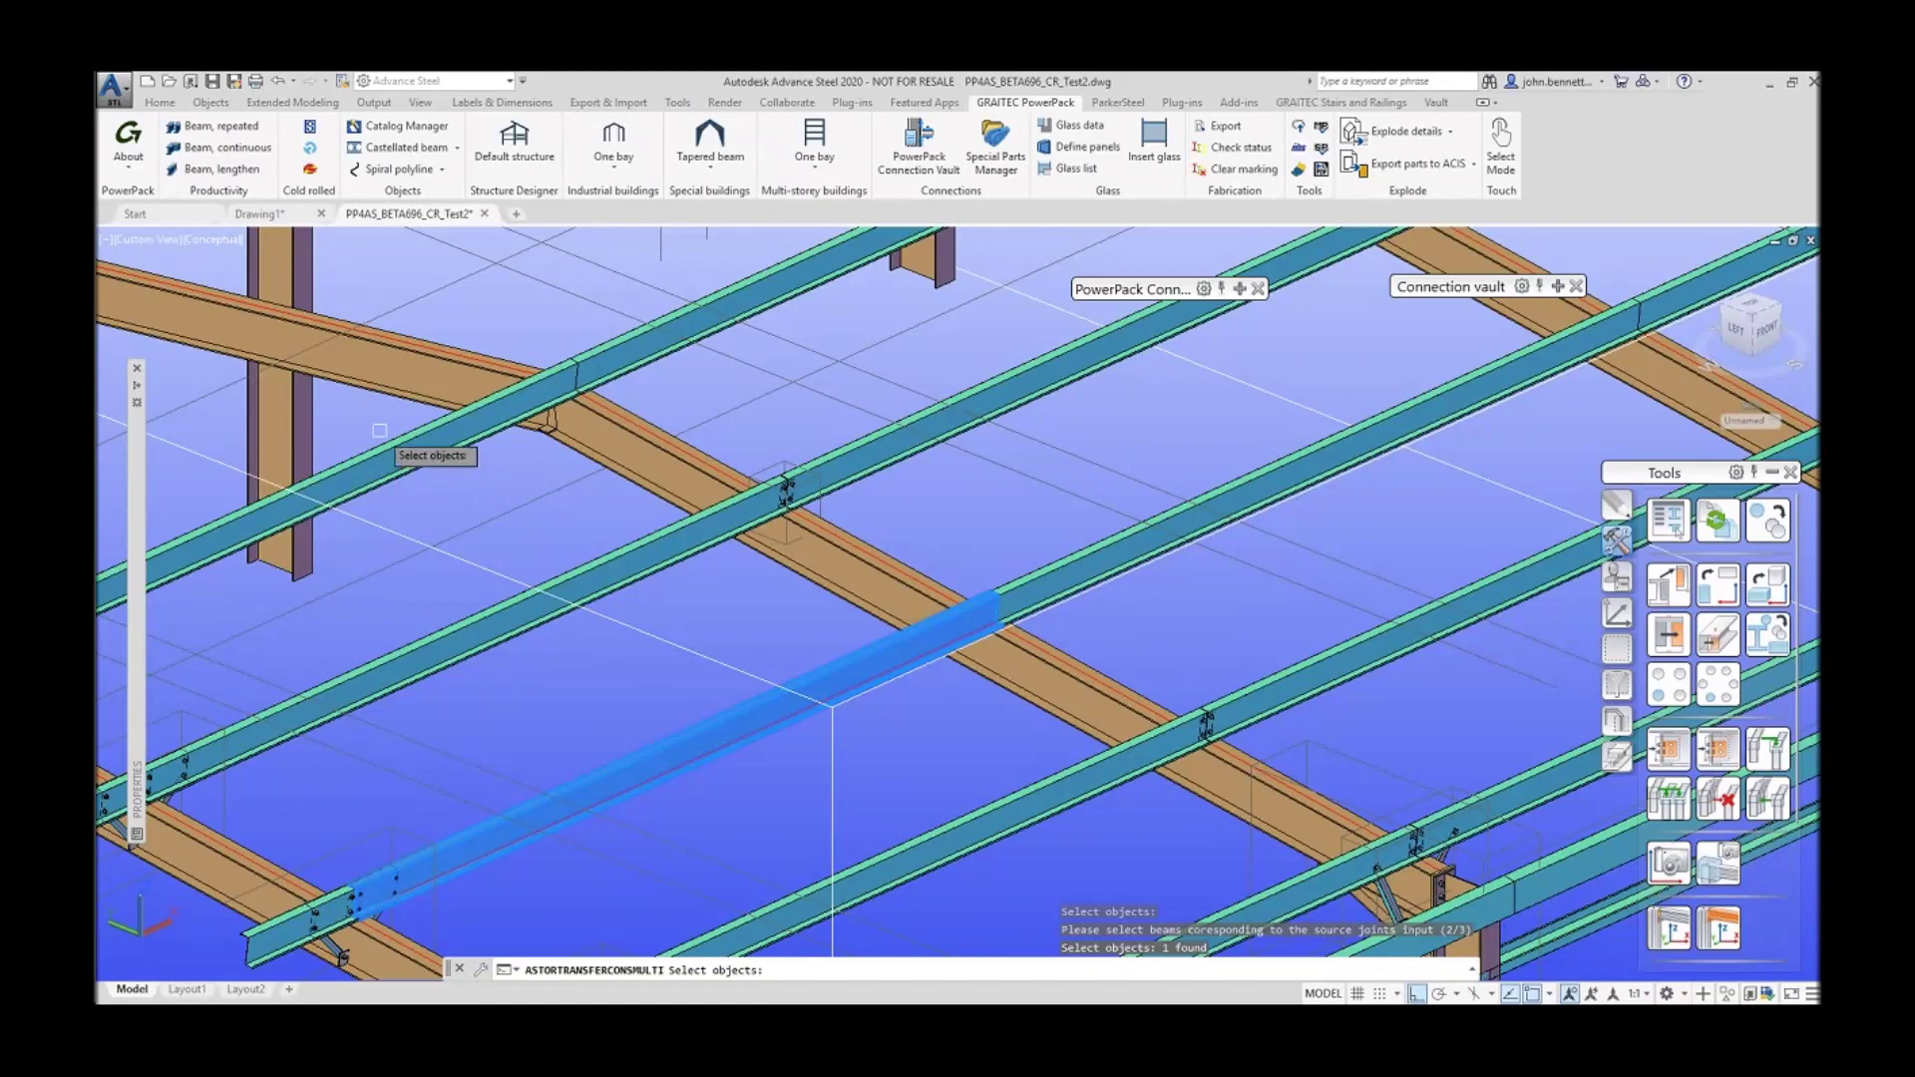
click(392, 442)
key(Return)
click(640, 355)
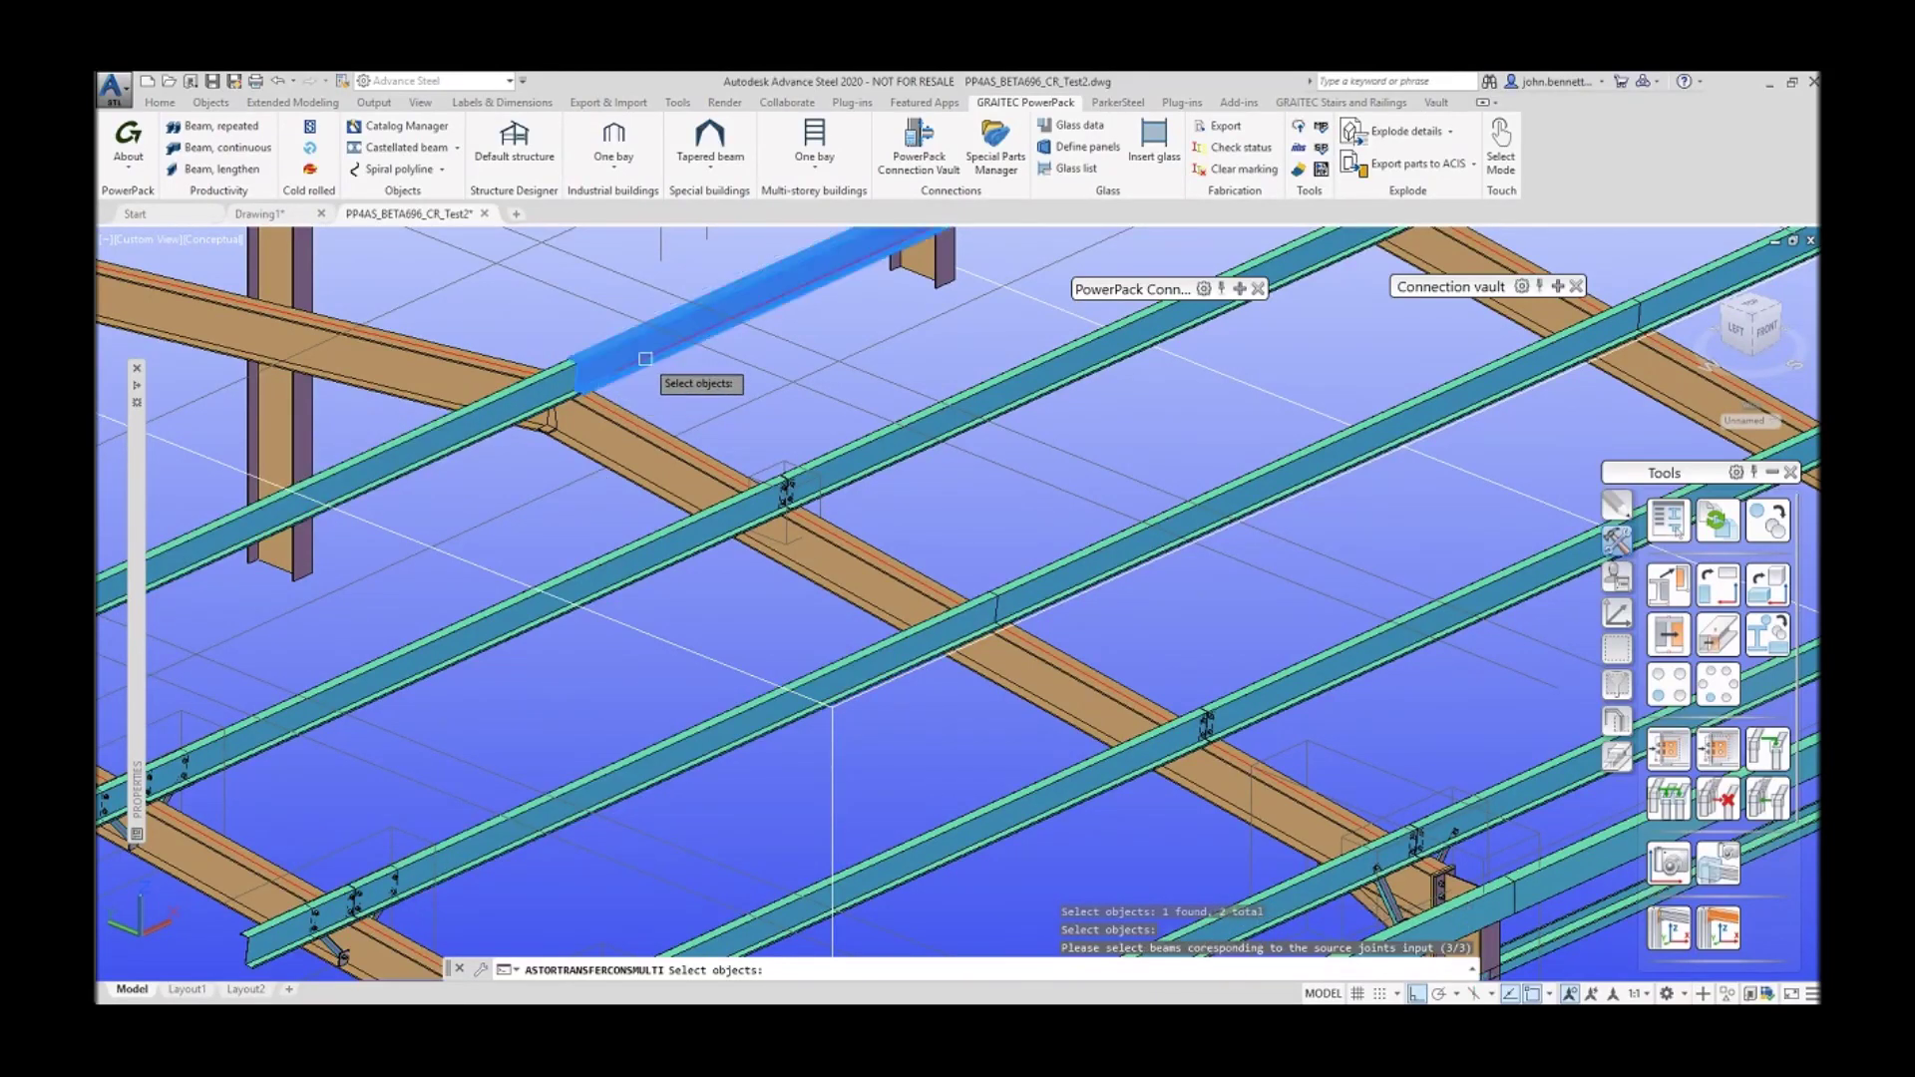
click(1067, 558)
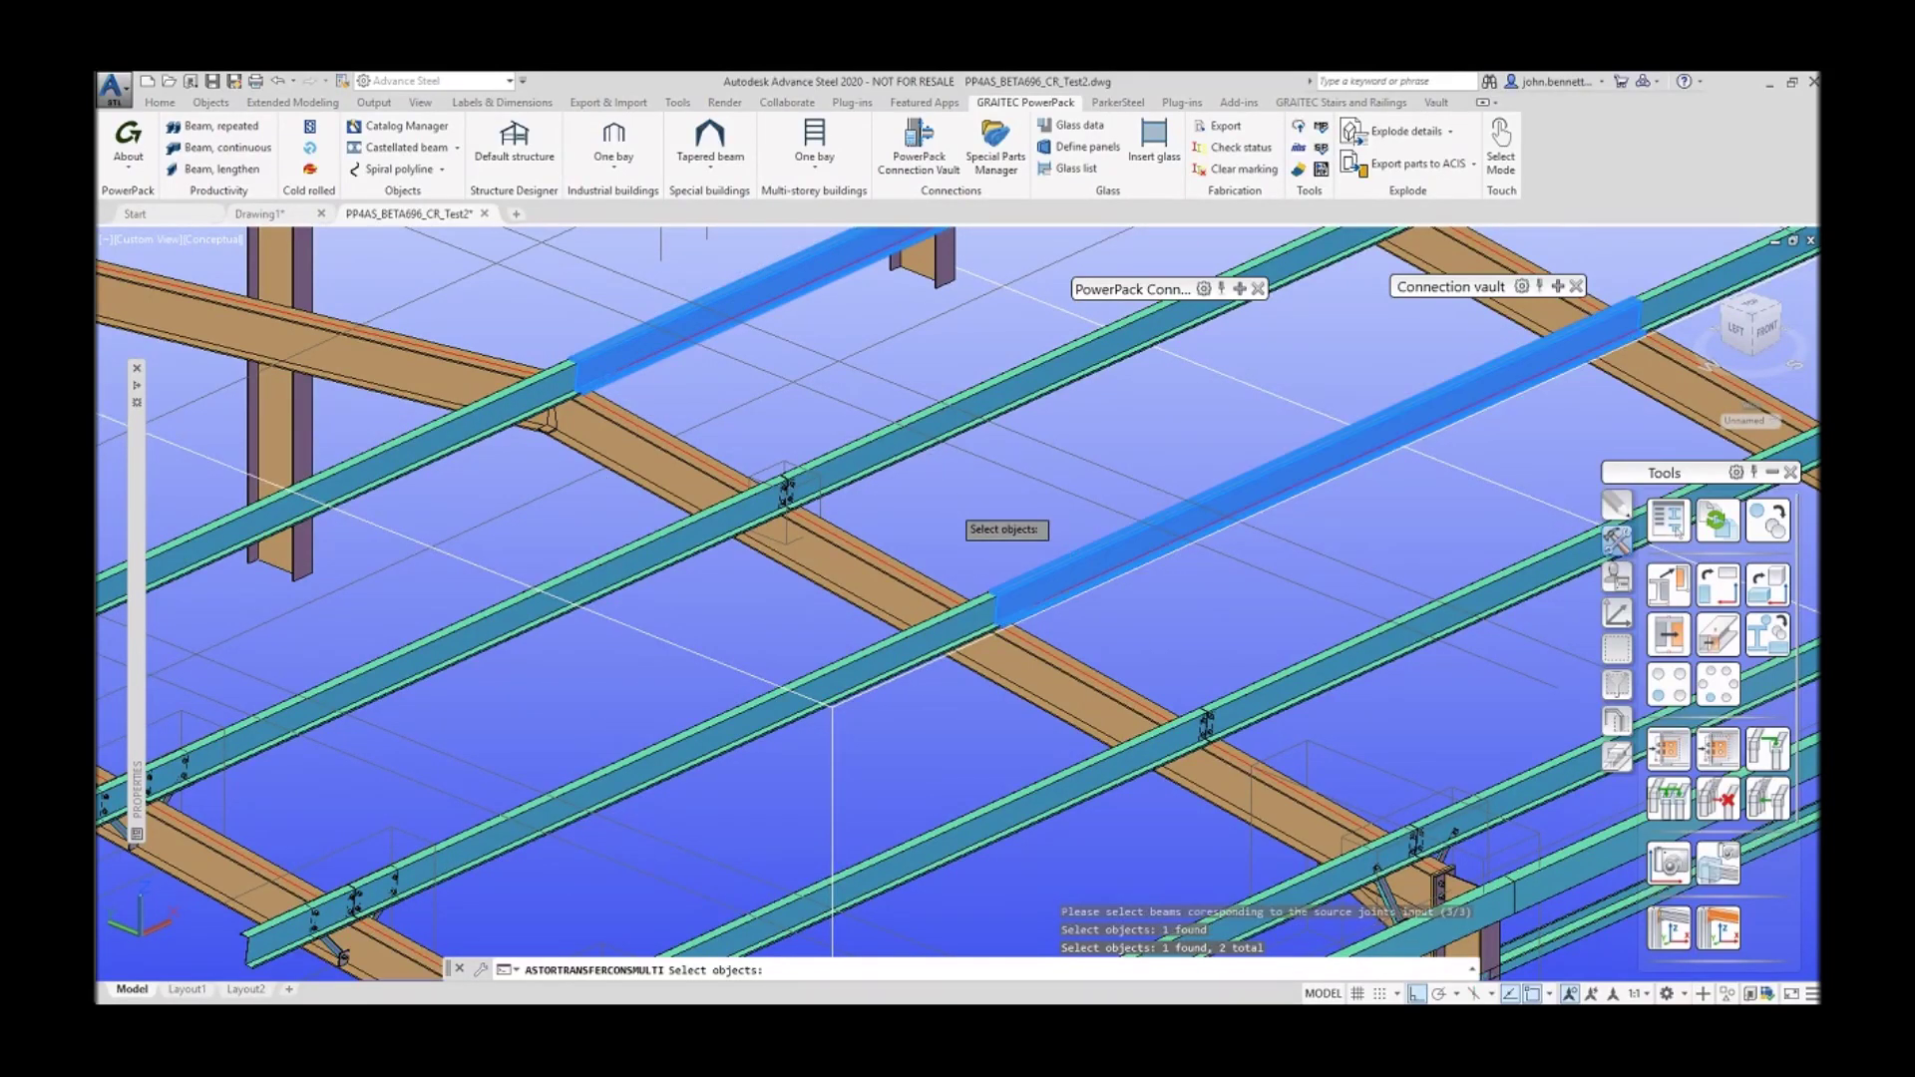
right_click(965, 511)
right_click(964, 511)
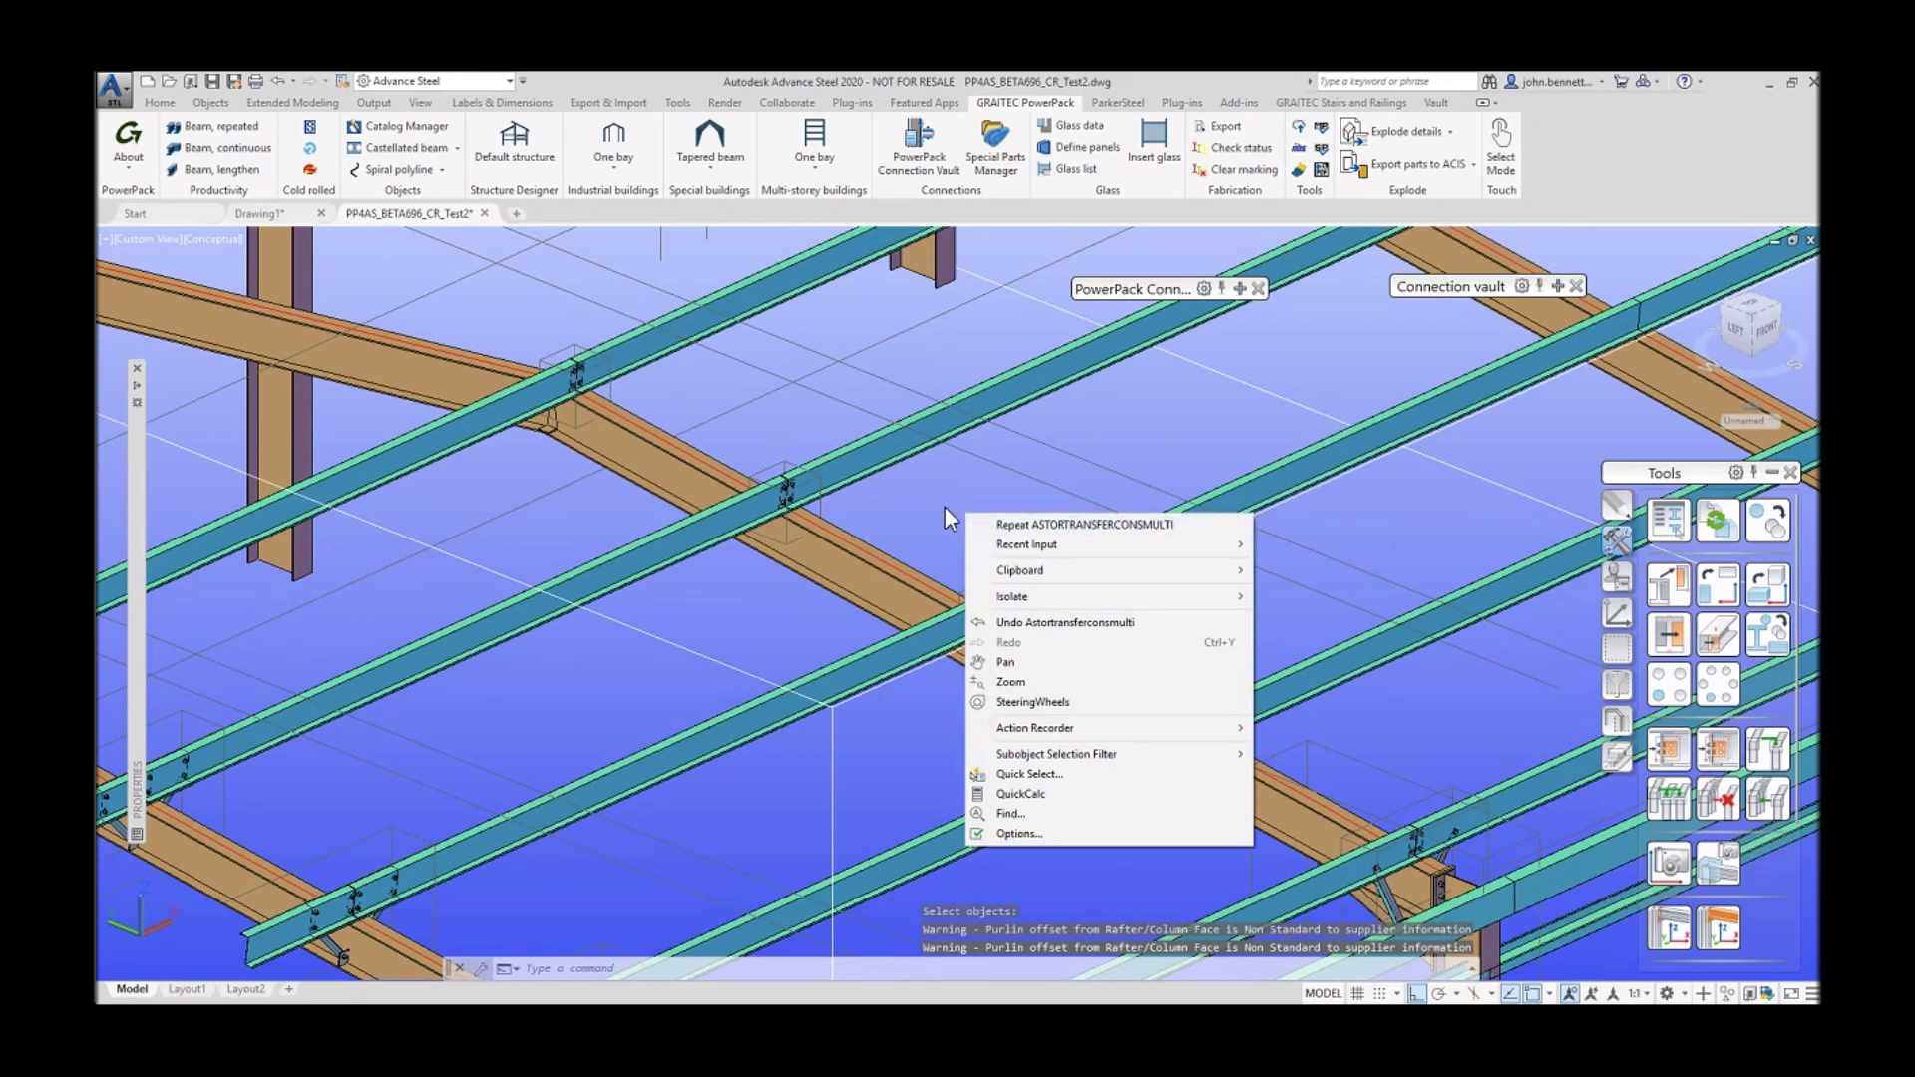
click(938, 504)
right_click(938, 505)
click(912, 507)
click(907, 507)
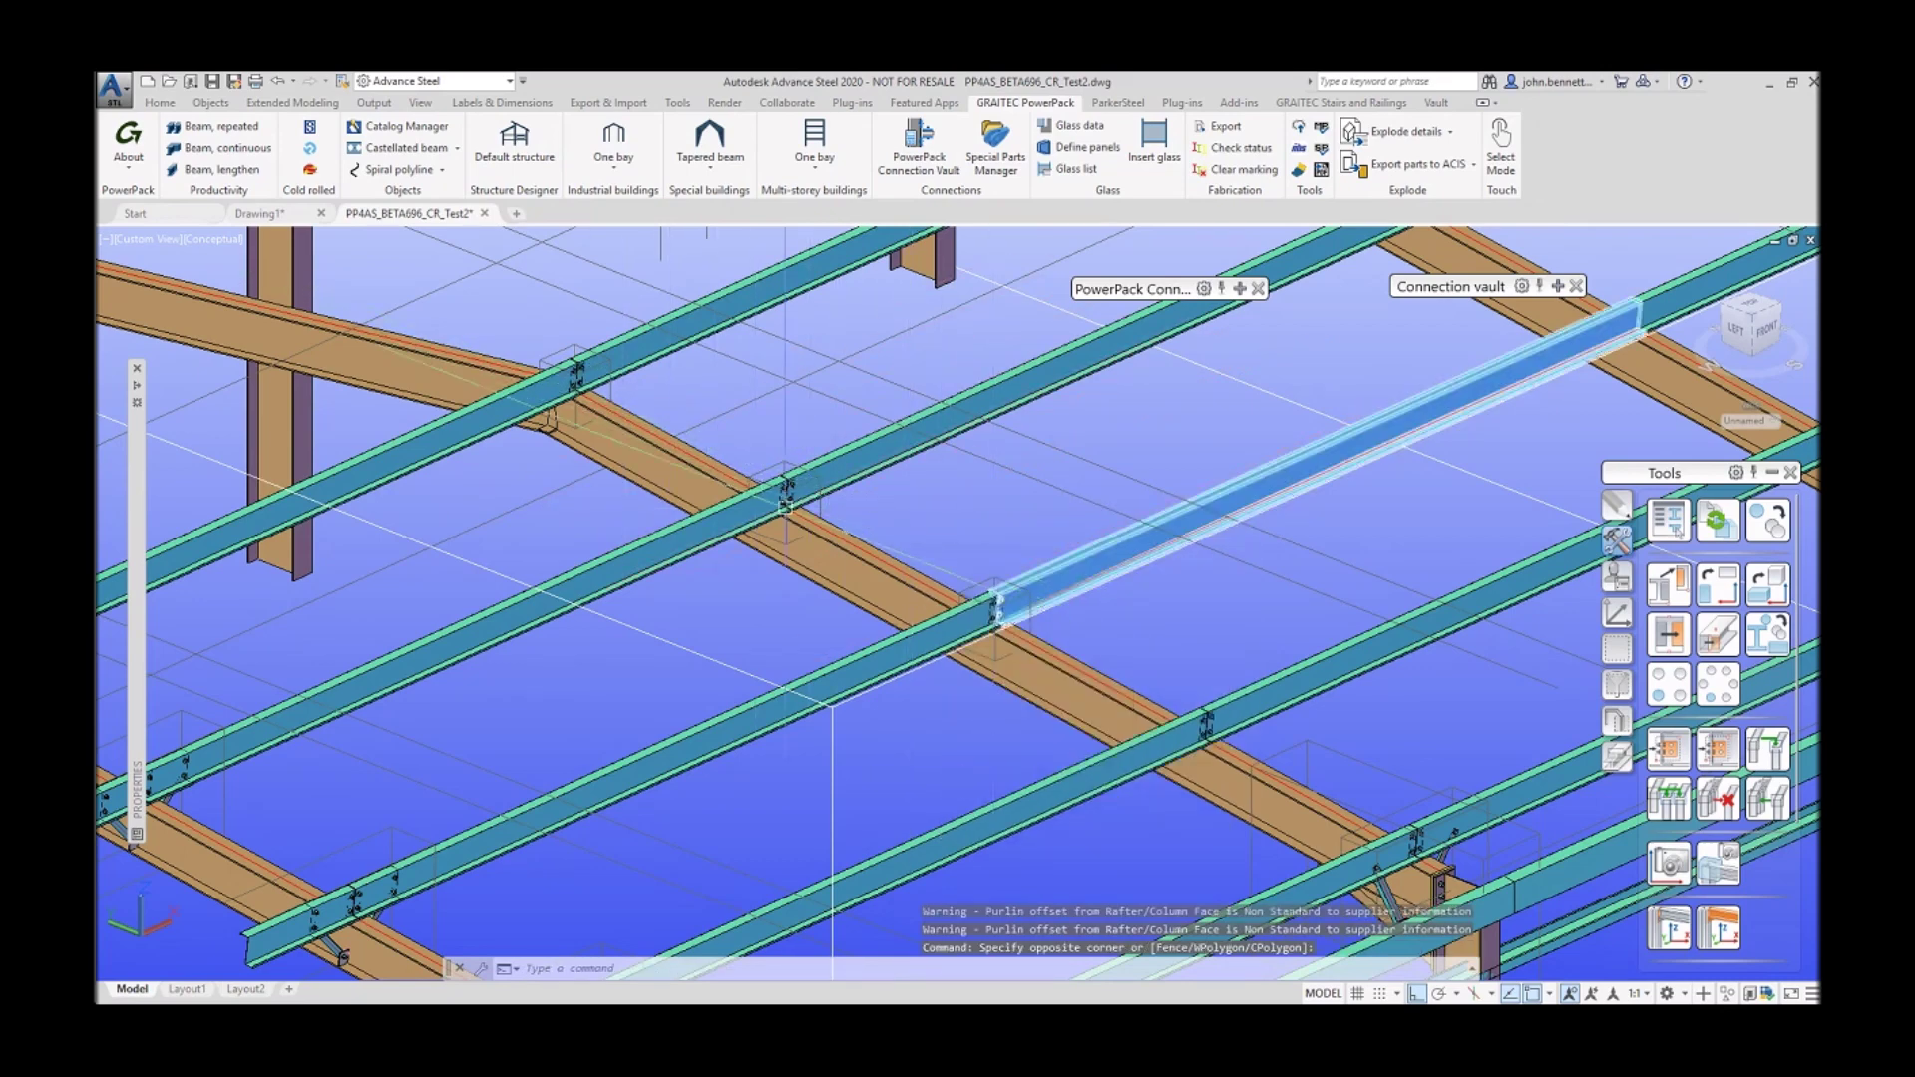
Step: Examine the purlin connections along the whole rafter and the stays at its haunch
scroll(763, 504, up, 3)
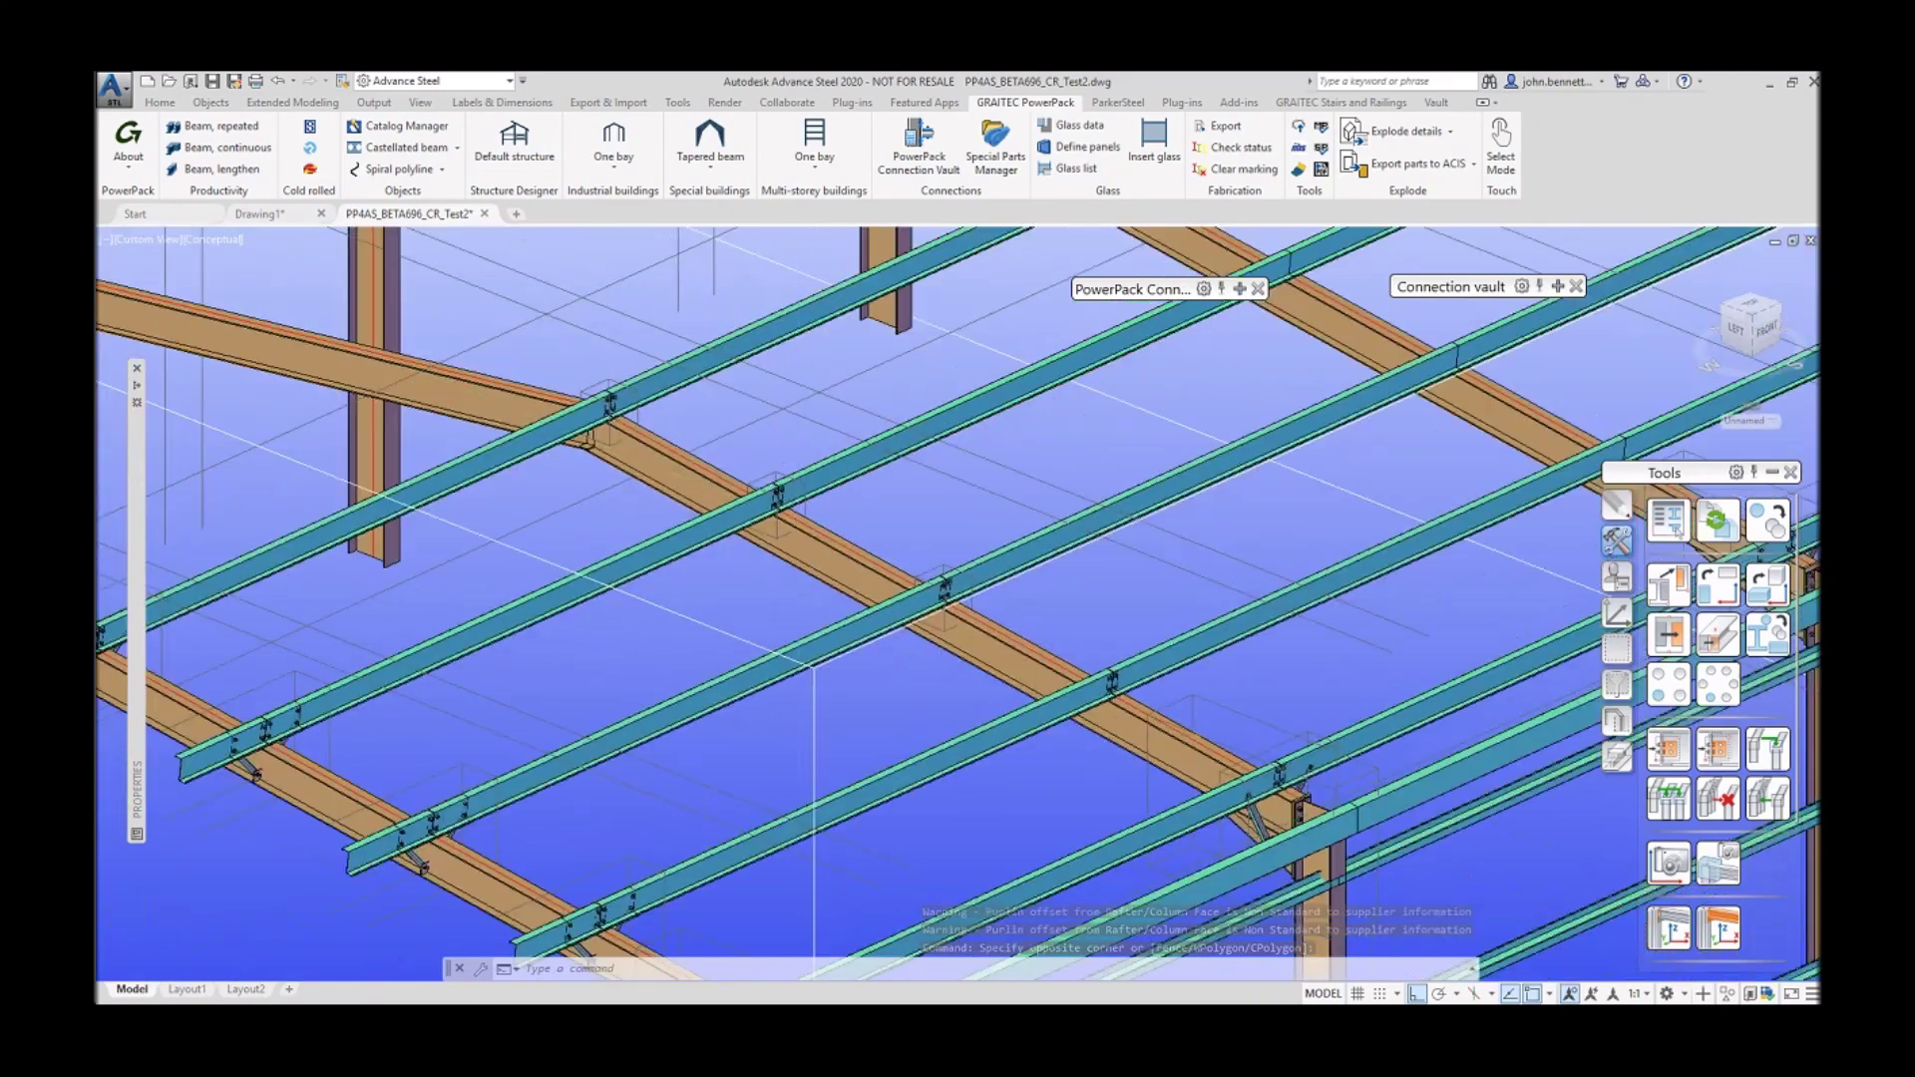
scroll(758, 513, down, 5)
middle_drag(821, 547, 683, 447)
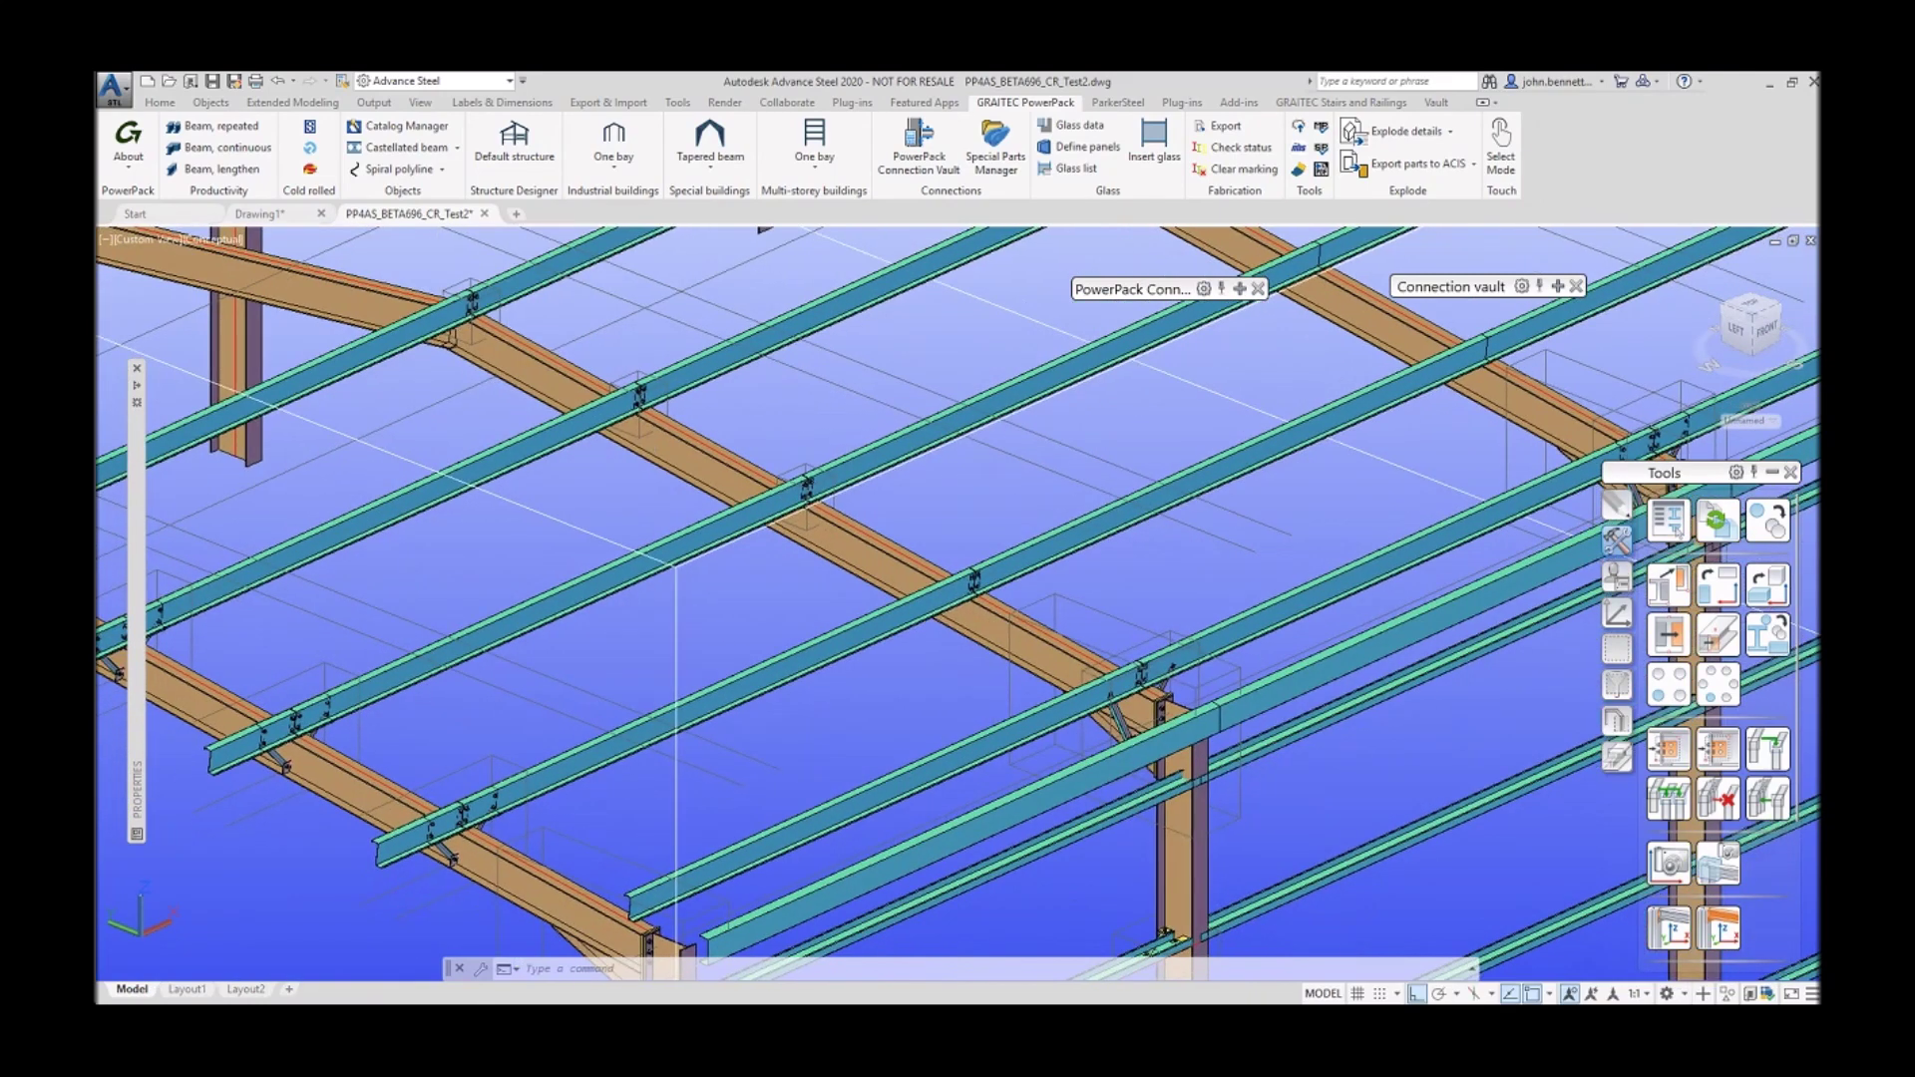
click(836, 592)
scroll(1063, 678, up, 4)
shift+middle_drag(1079, 728, 997, 798)
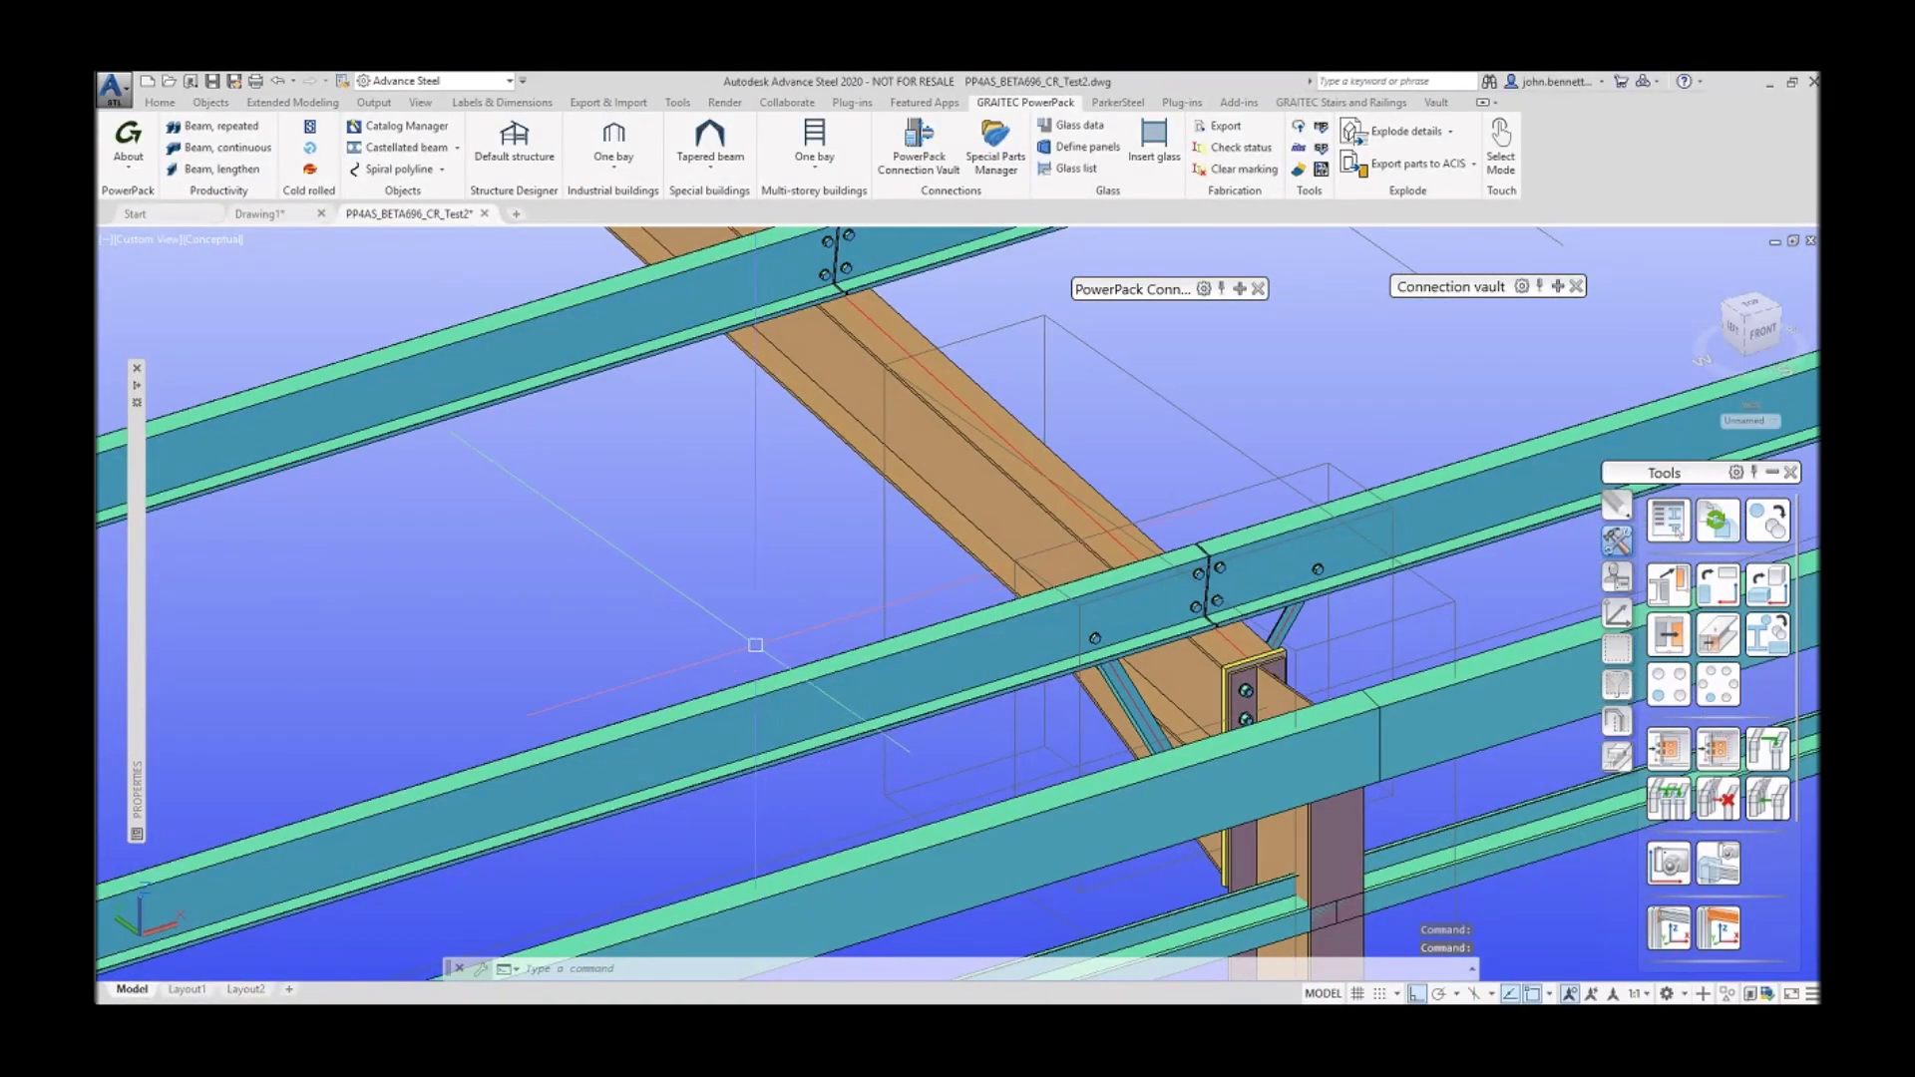
scroll(753, 649, down, 5)
middle_drag(752, 649, 932, 619)
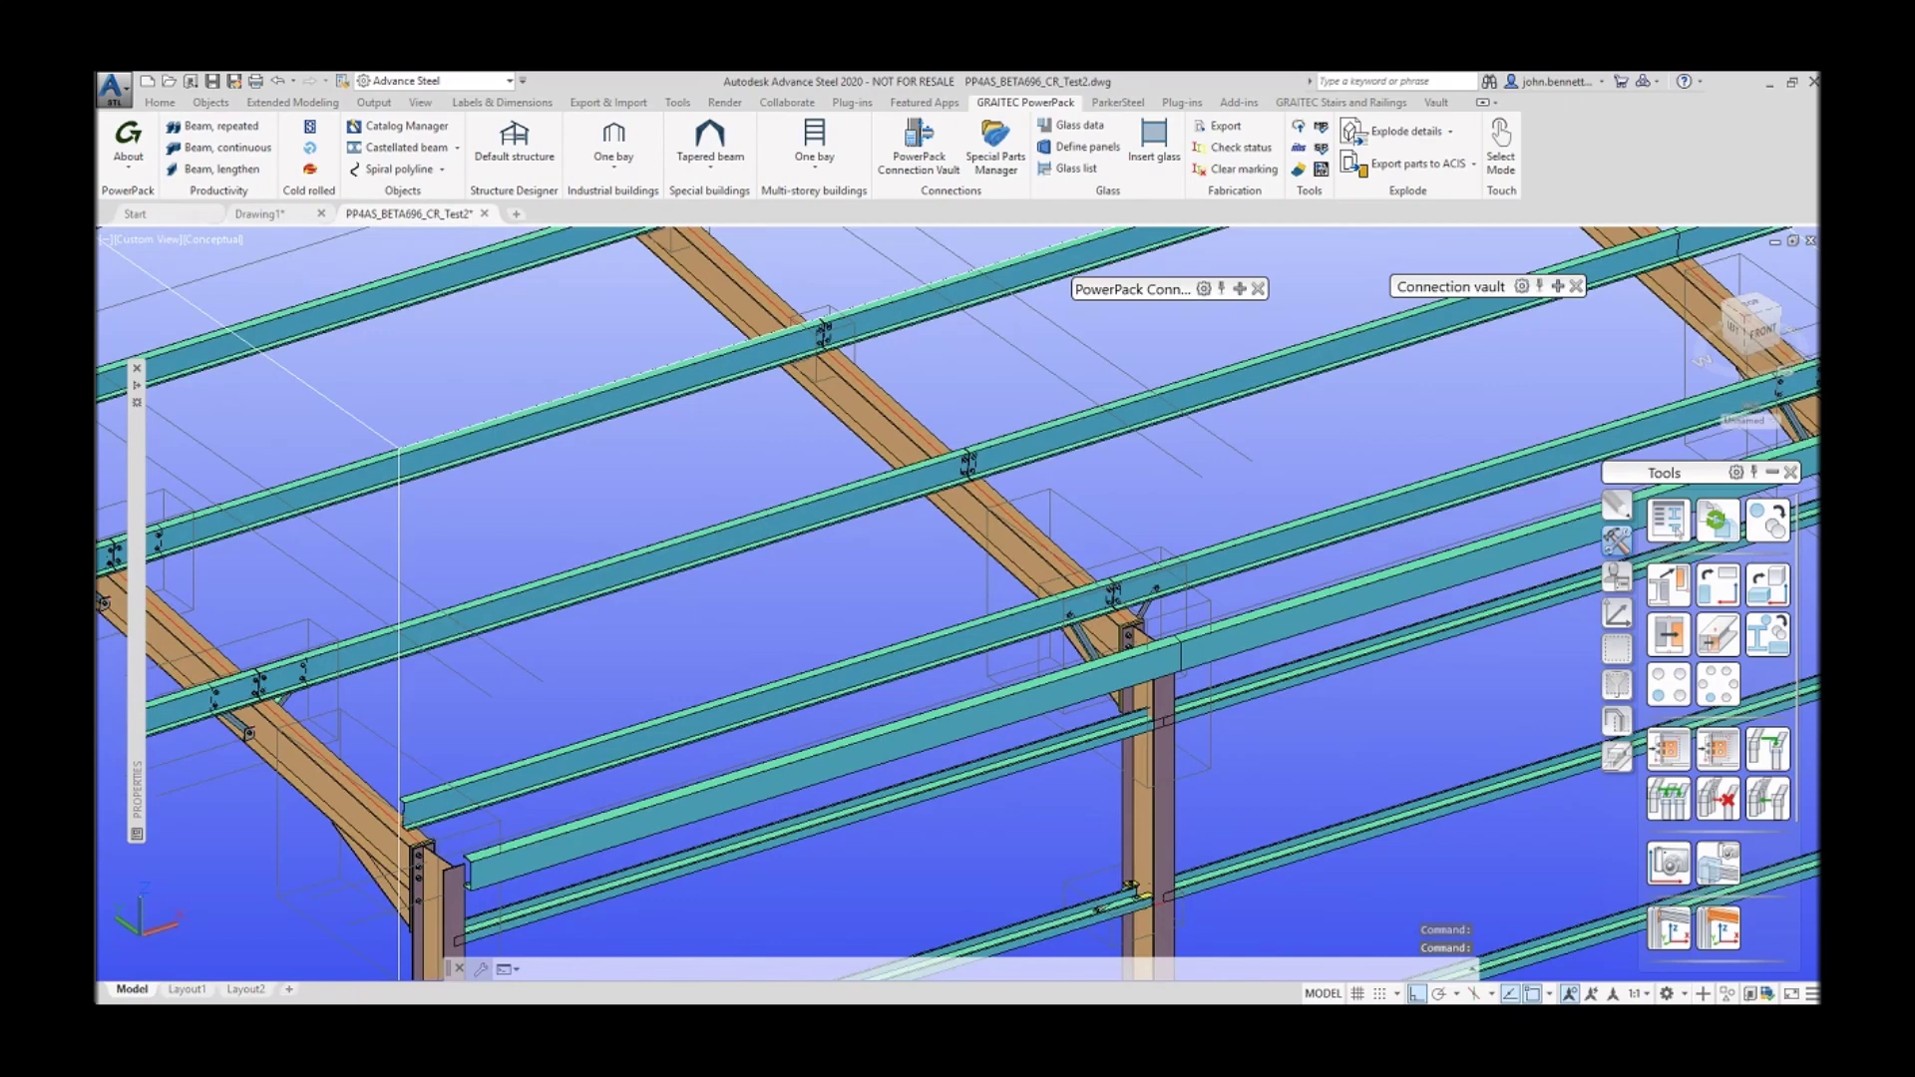
click(799, 515)
scroll(838, 605, down, 2)
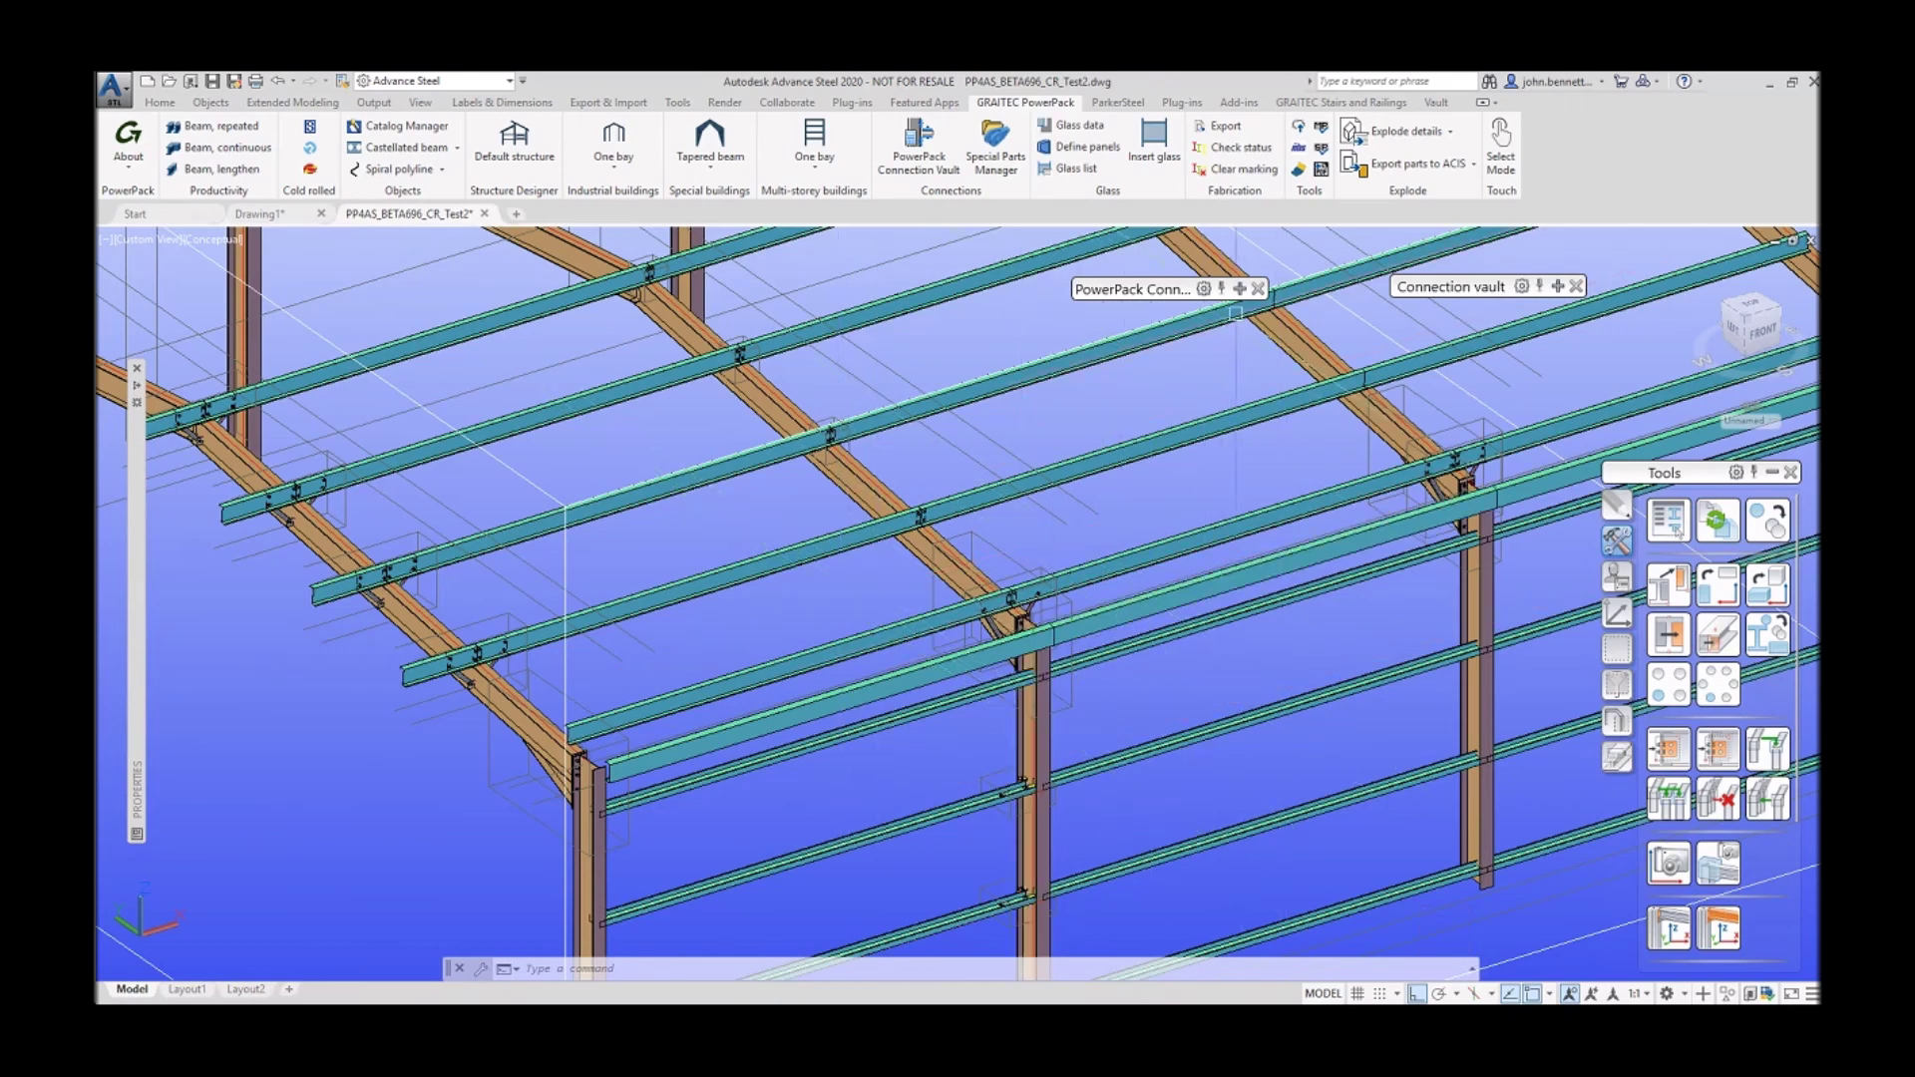
Step: Review the cold rolled connection types, including the non continuous purlin connection, and examine the side rail connections at the column
mouse_move(1200, 372)
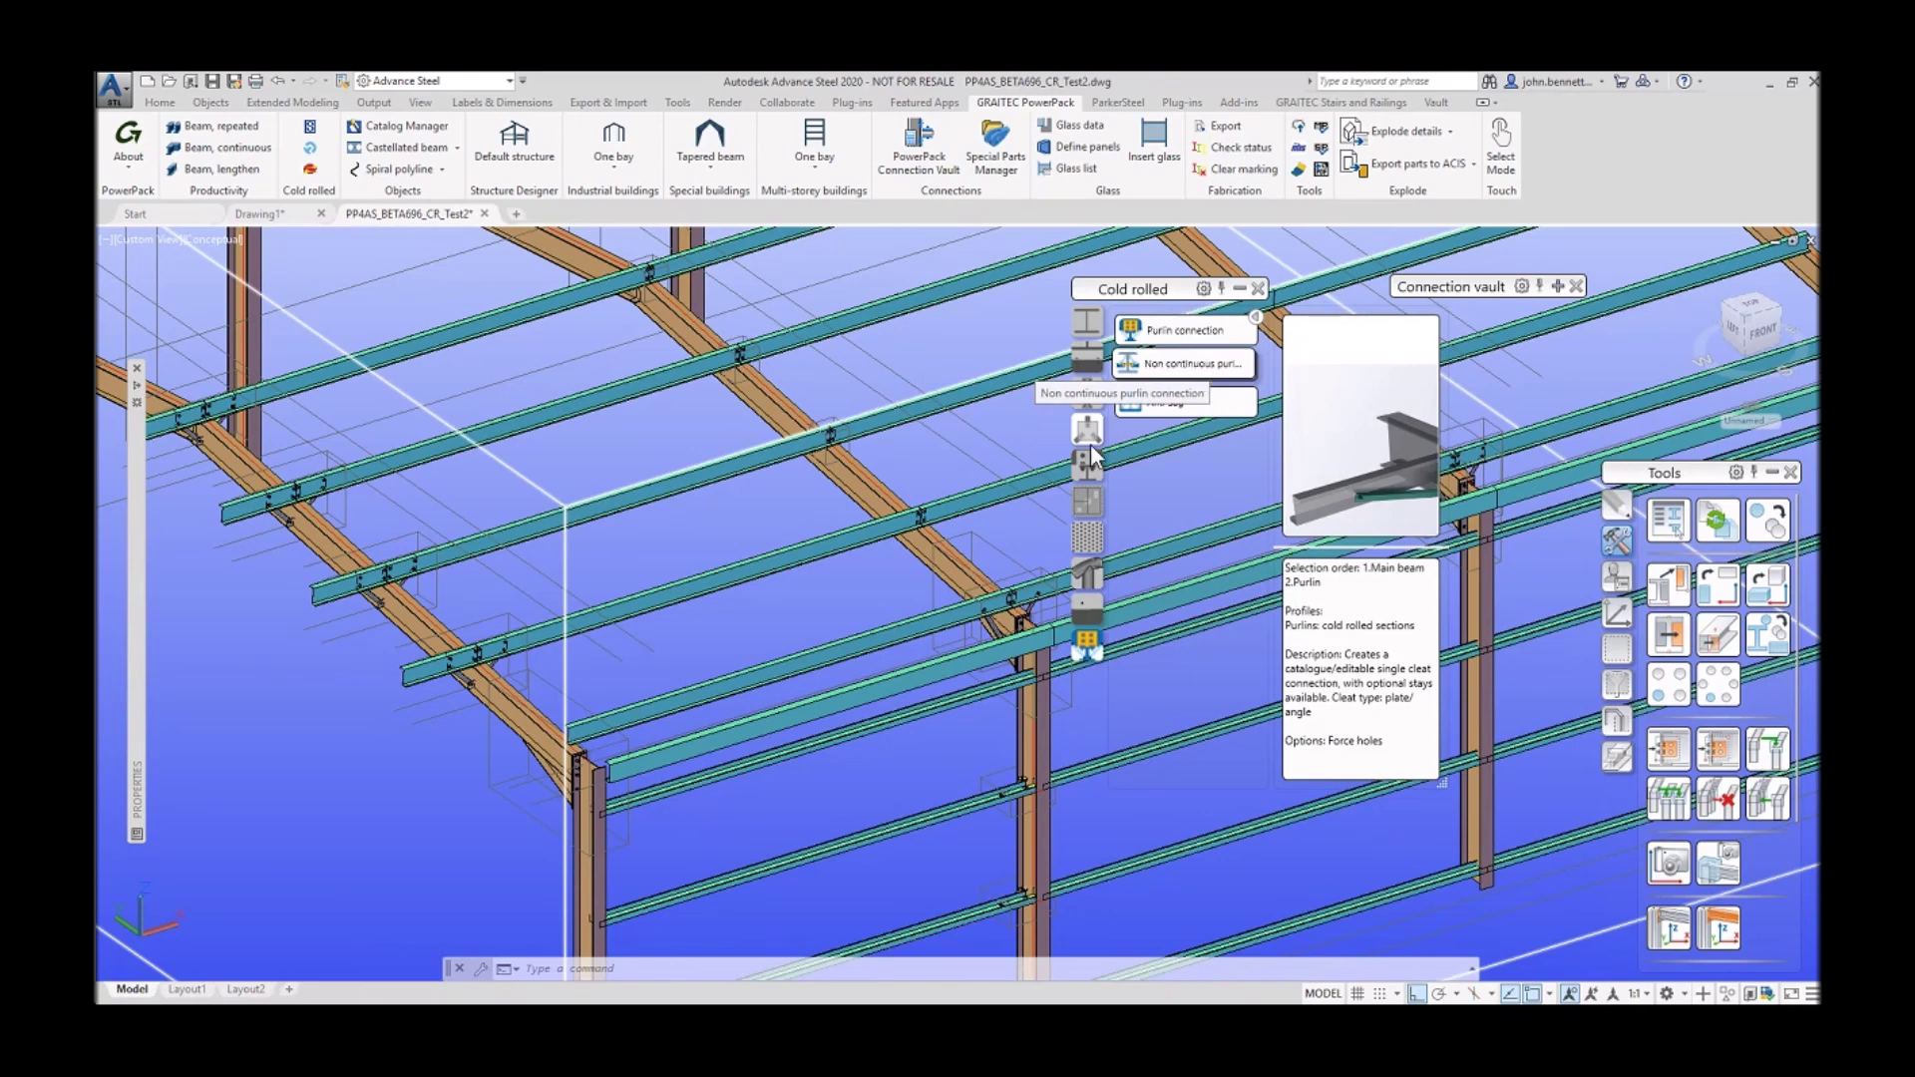
click(919, 771)
scroll(919, 771, up, 2)
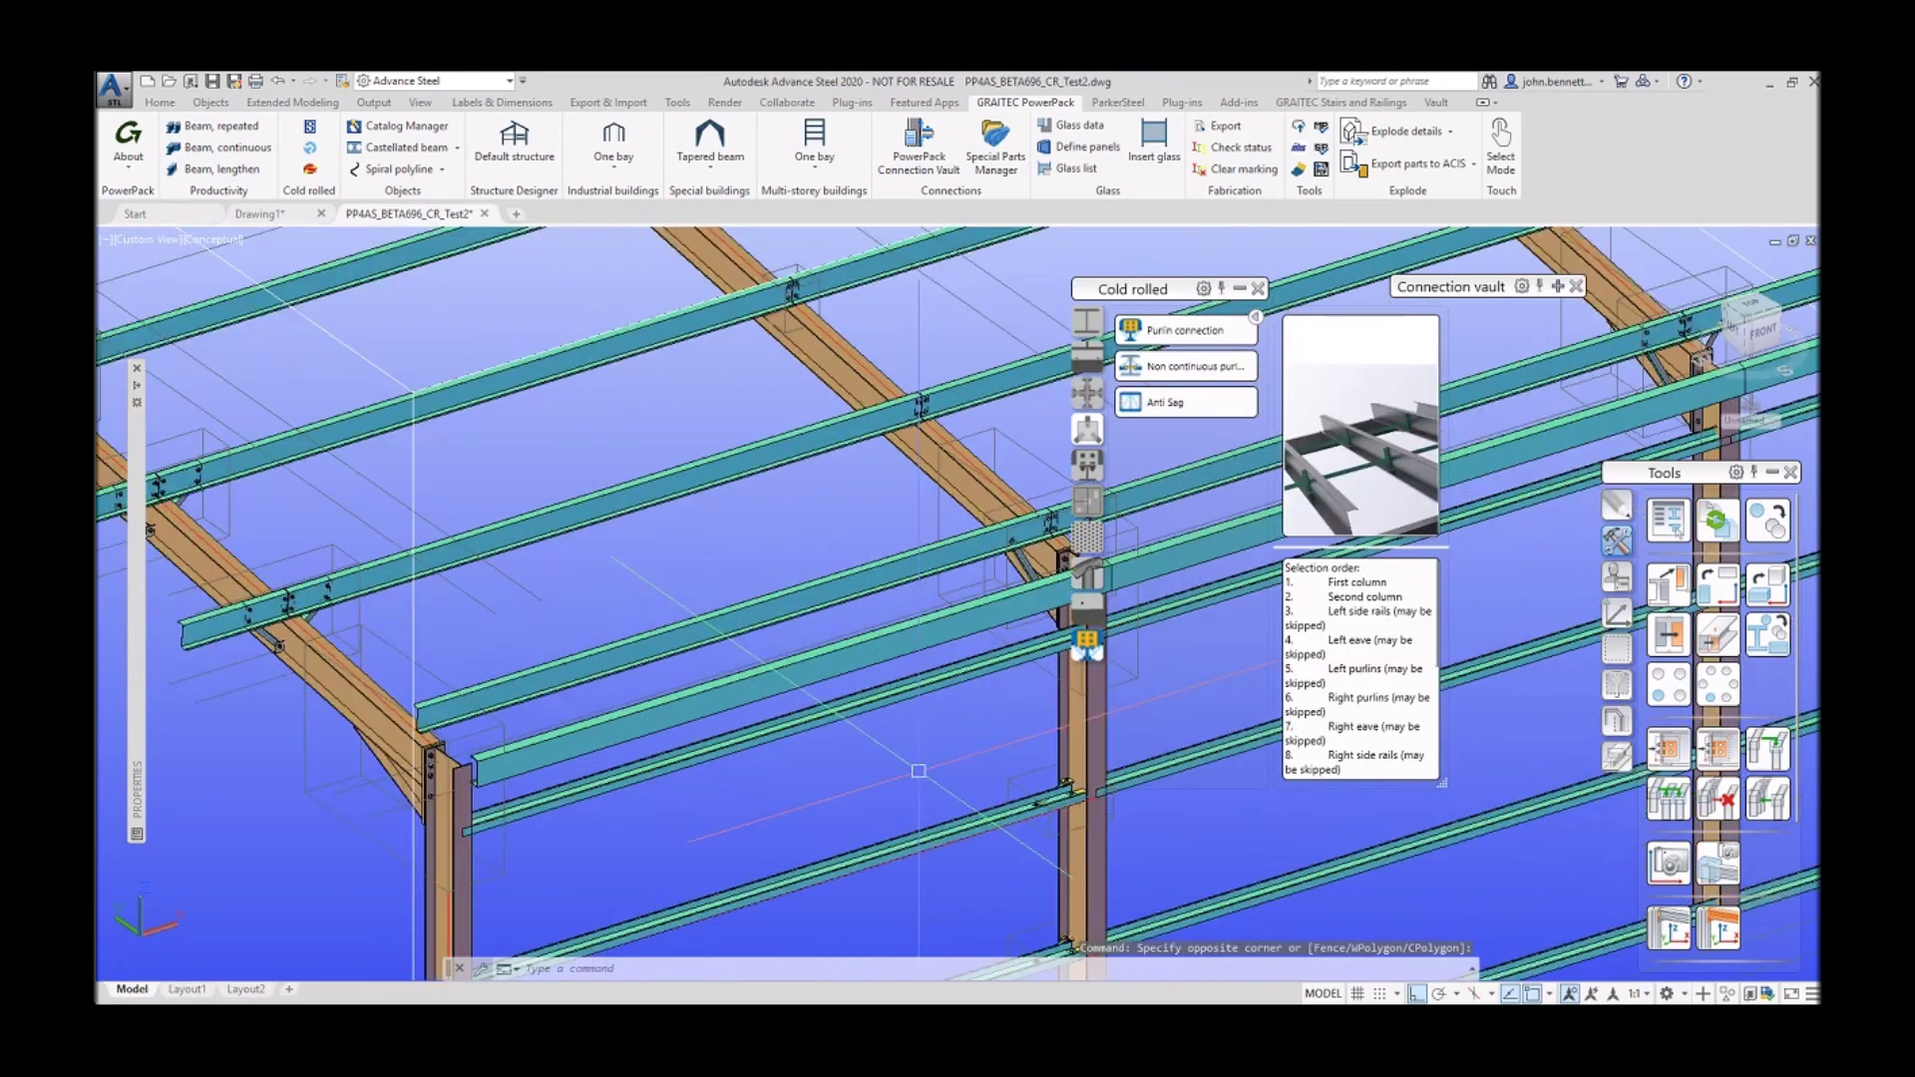
middle_drag(919, 771, 586, 599)
key(Escape)
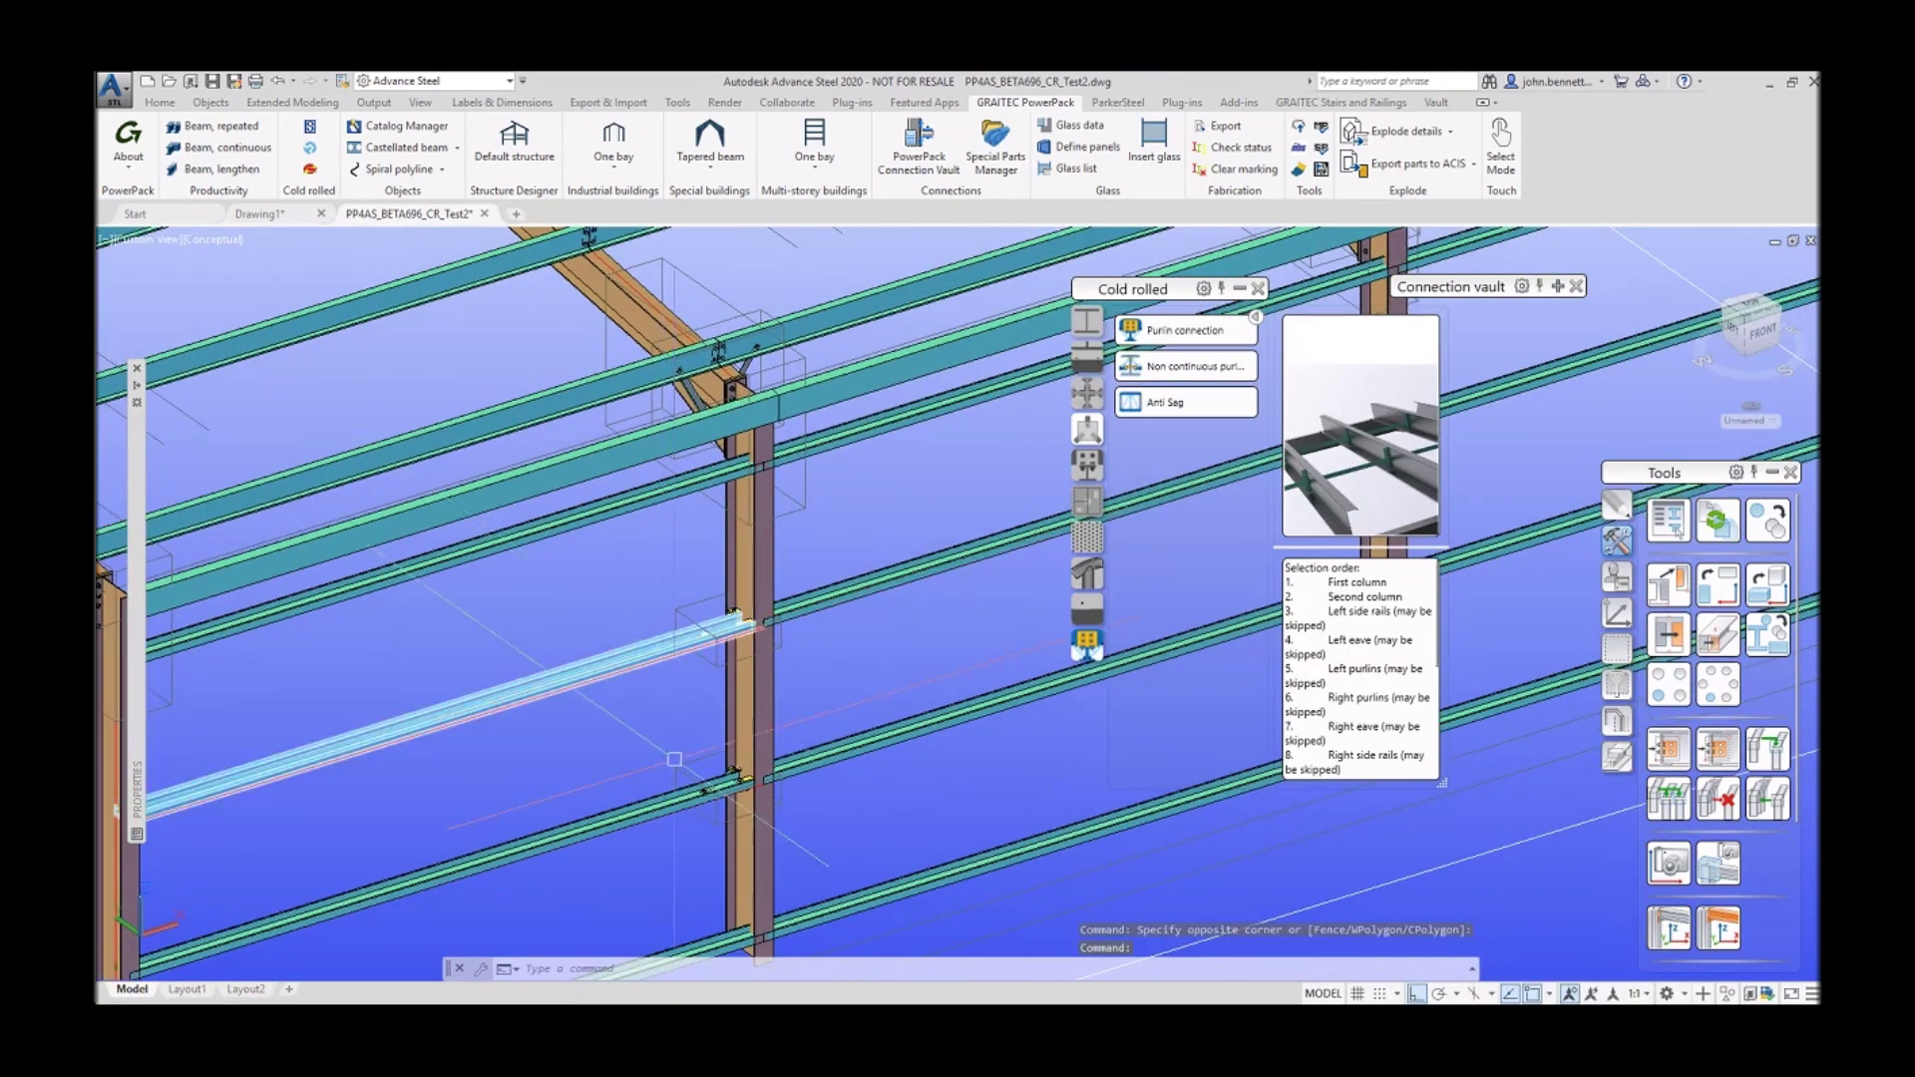
scroll(602, 624, up, 5)
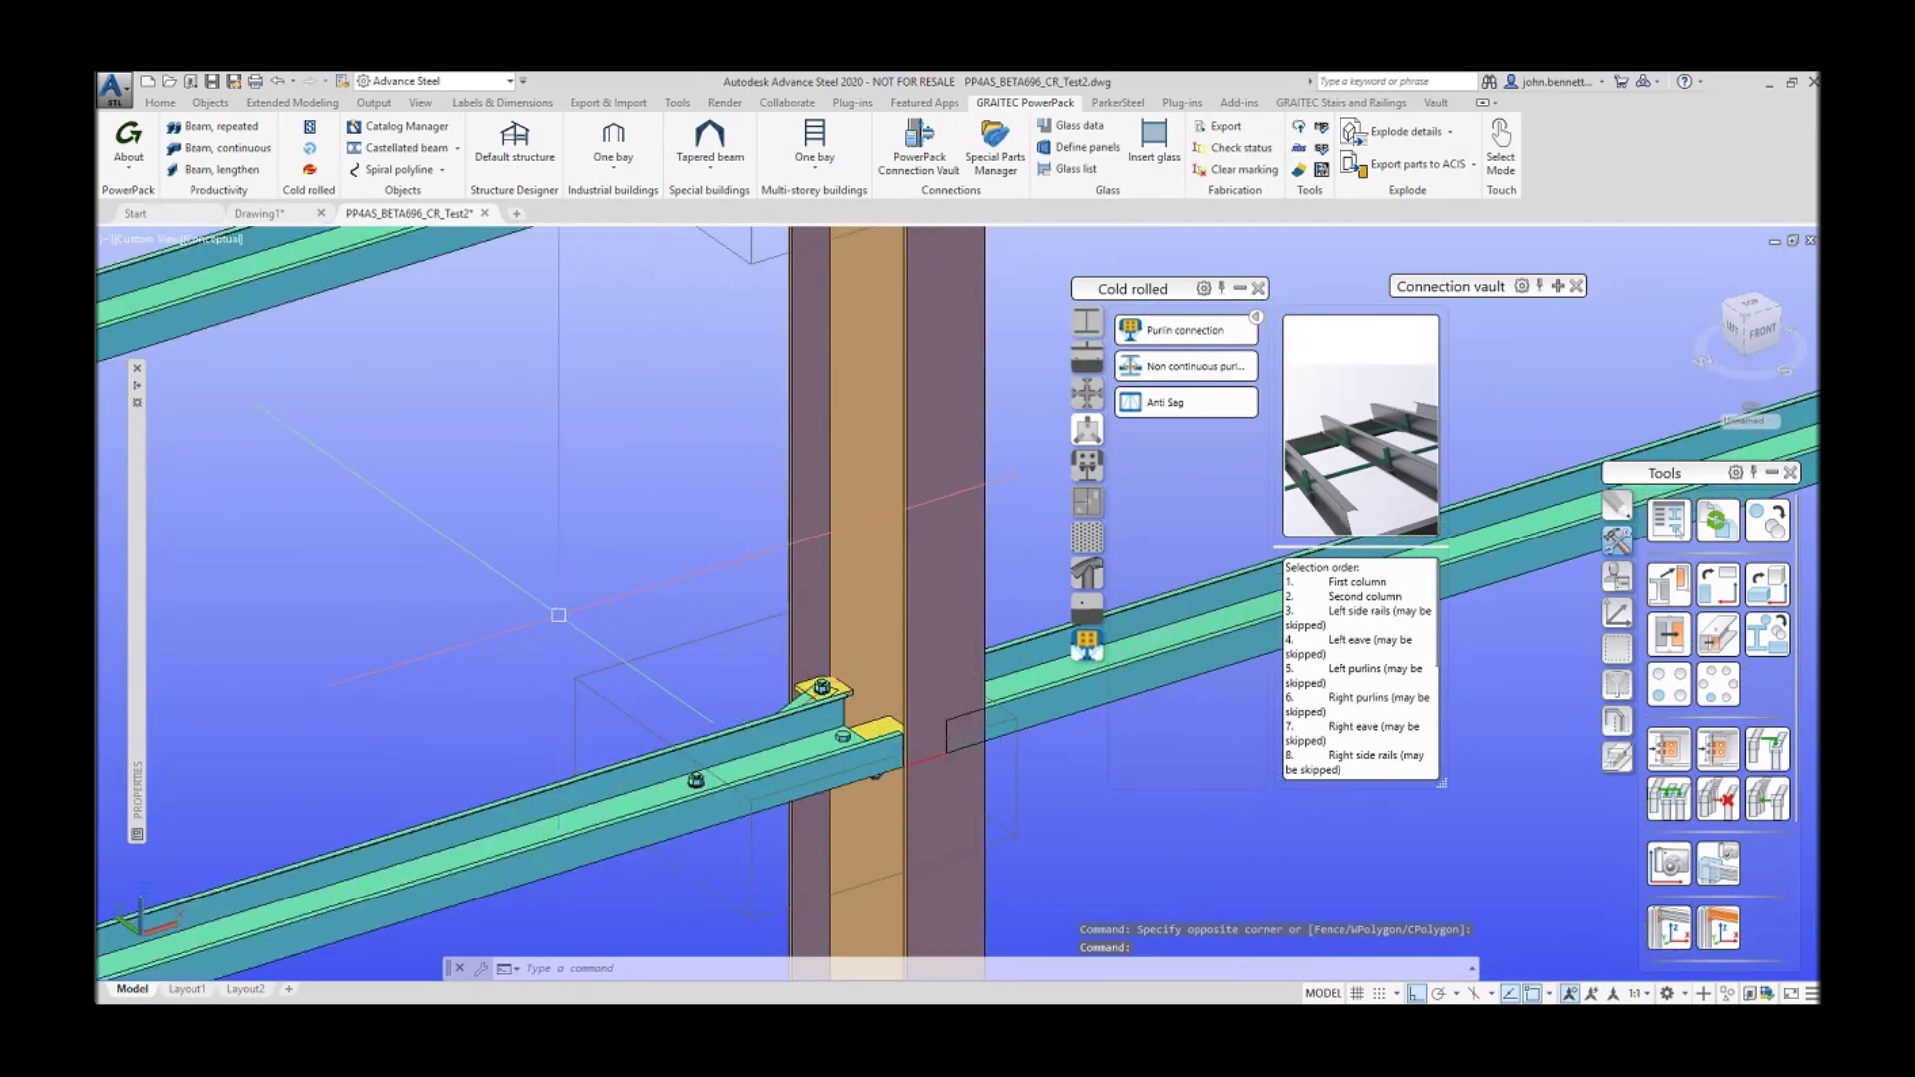
scroll(601, 623, down, 4)
shift+middle_drag(565, 628, 763, 688)
scroll(606, 417, up, 3)
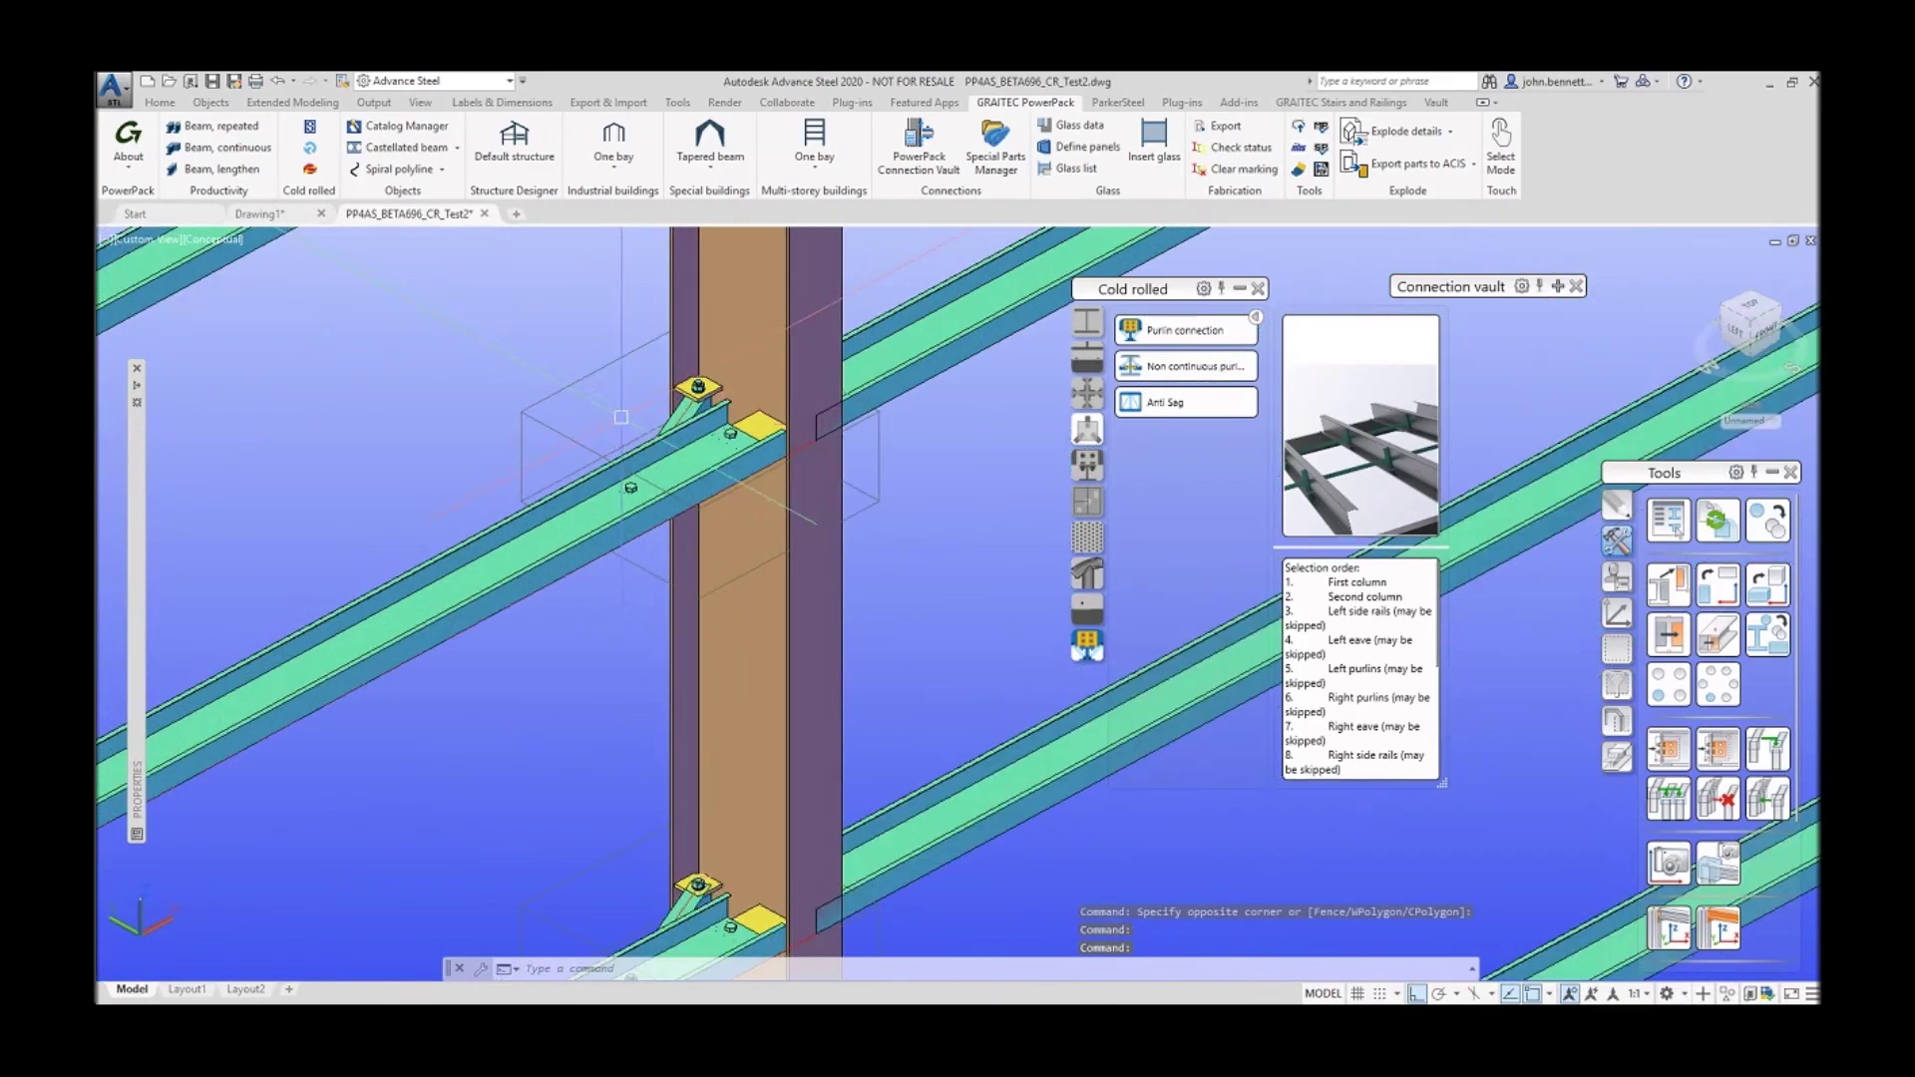
shift+middle_drag(599, 439, 574, 466)
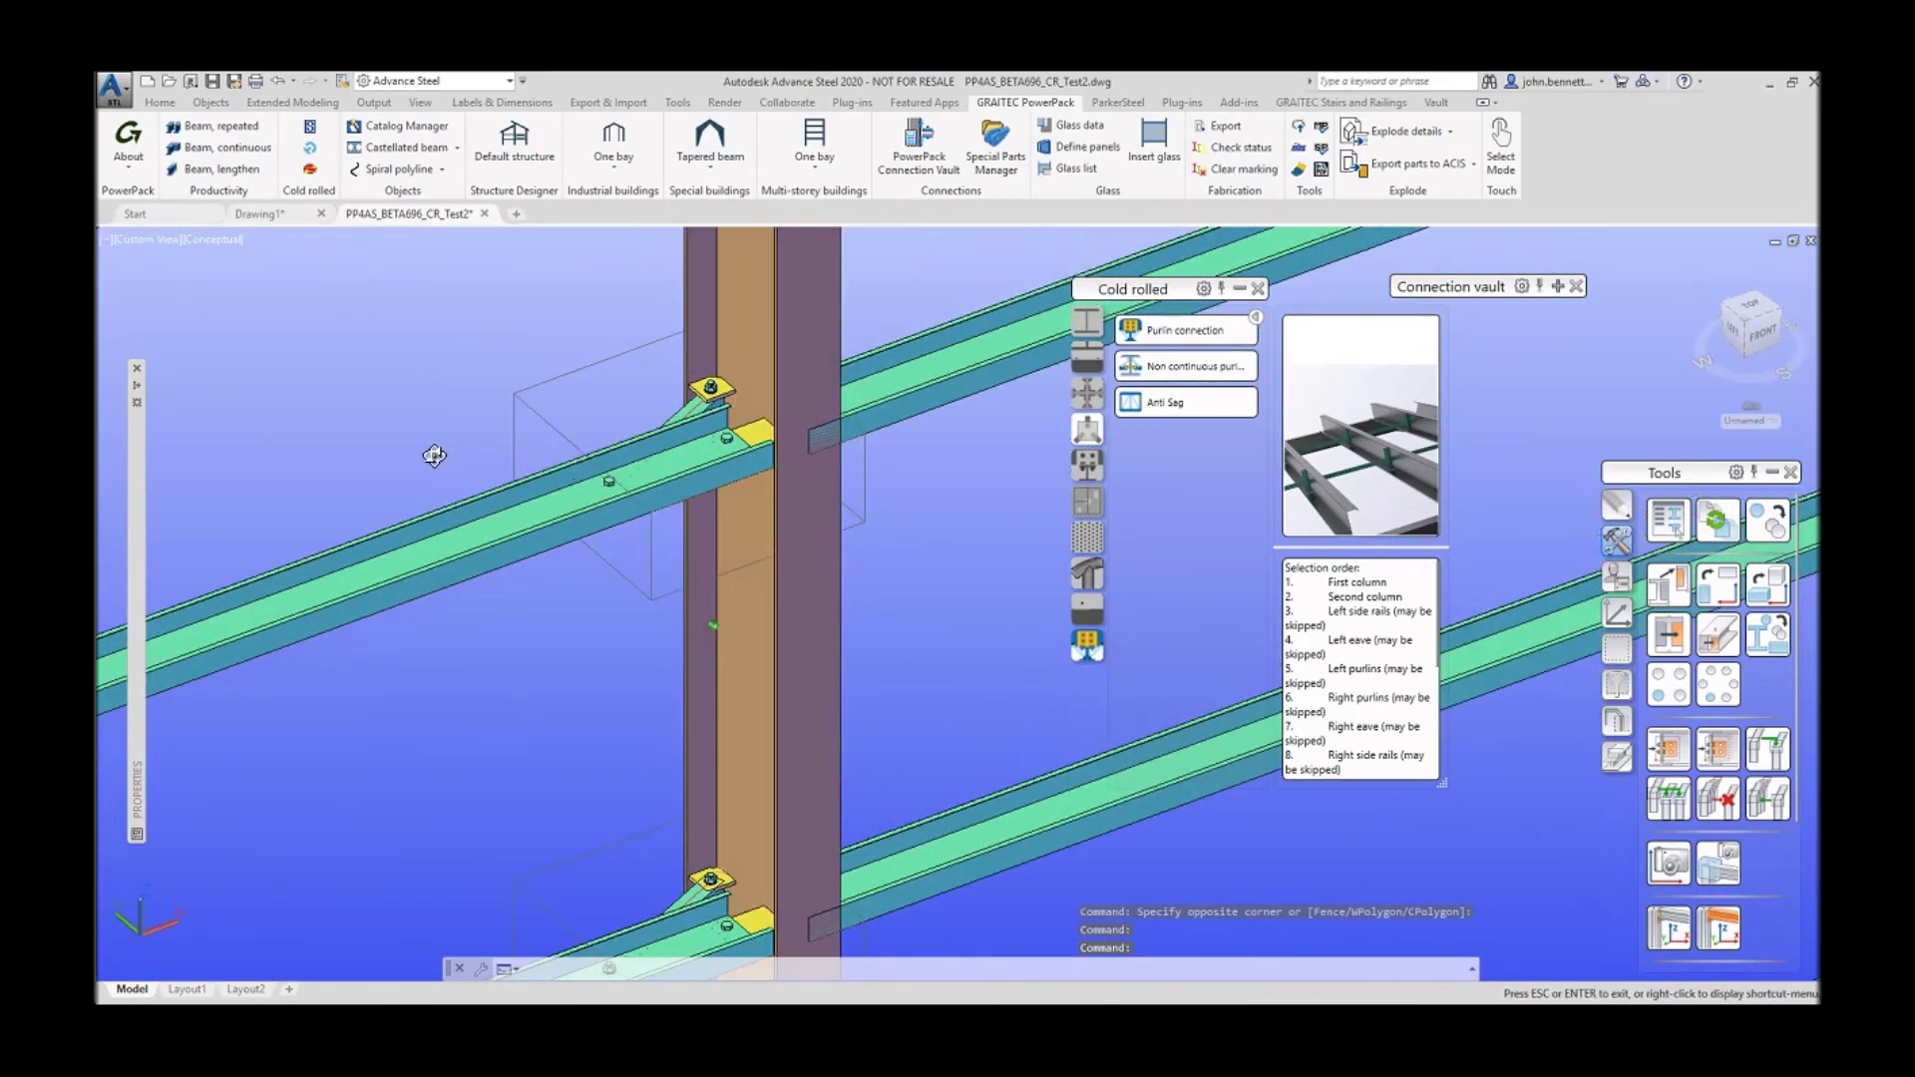
Step: Inspect the properties of the existing non-continuous purlin connection at the column and examine the unconnected side rail on its other side
shift+middle_drag(434, 456, 628, 505)
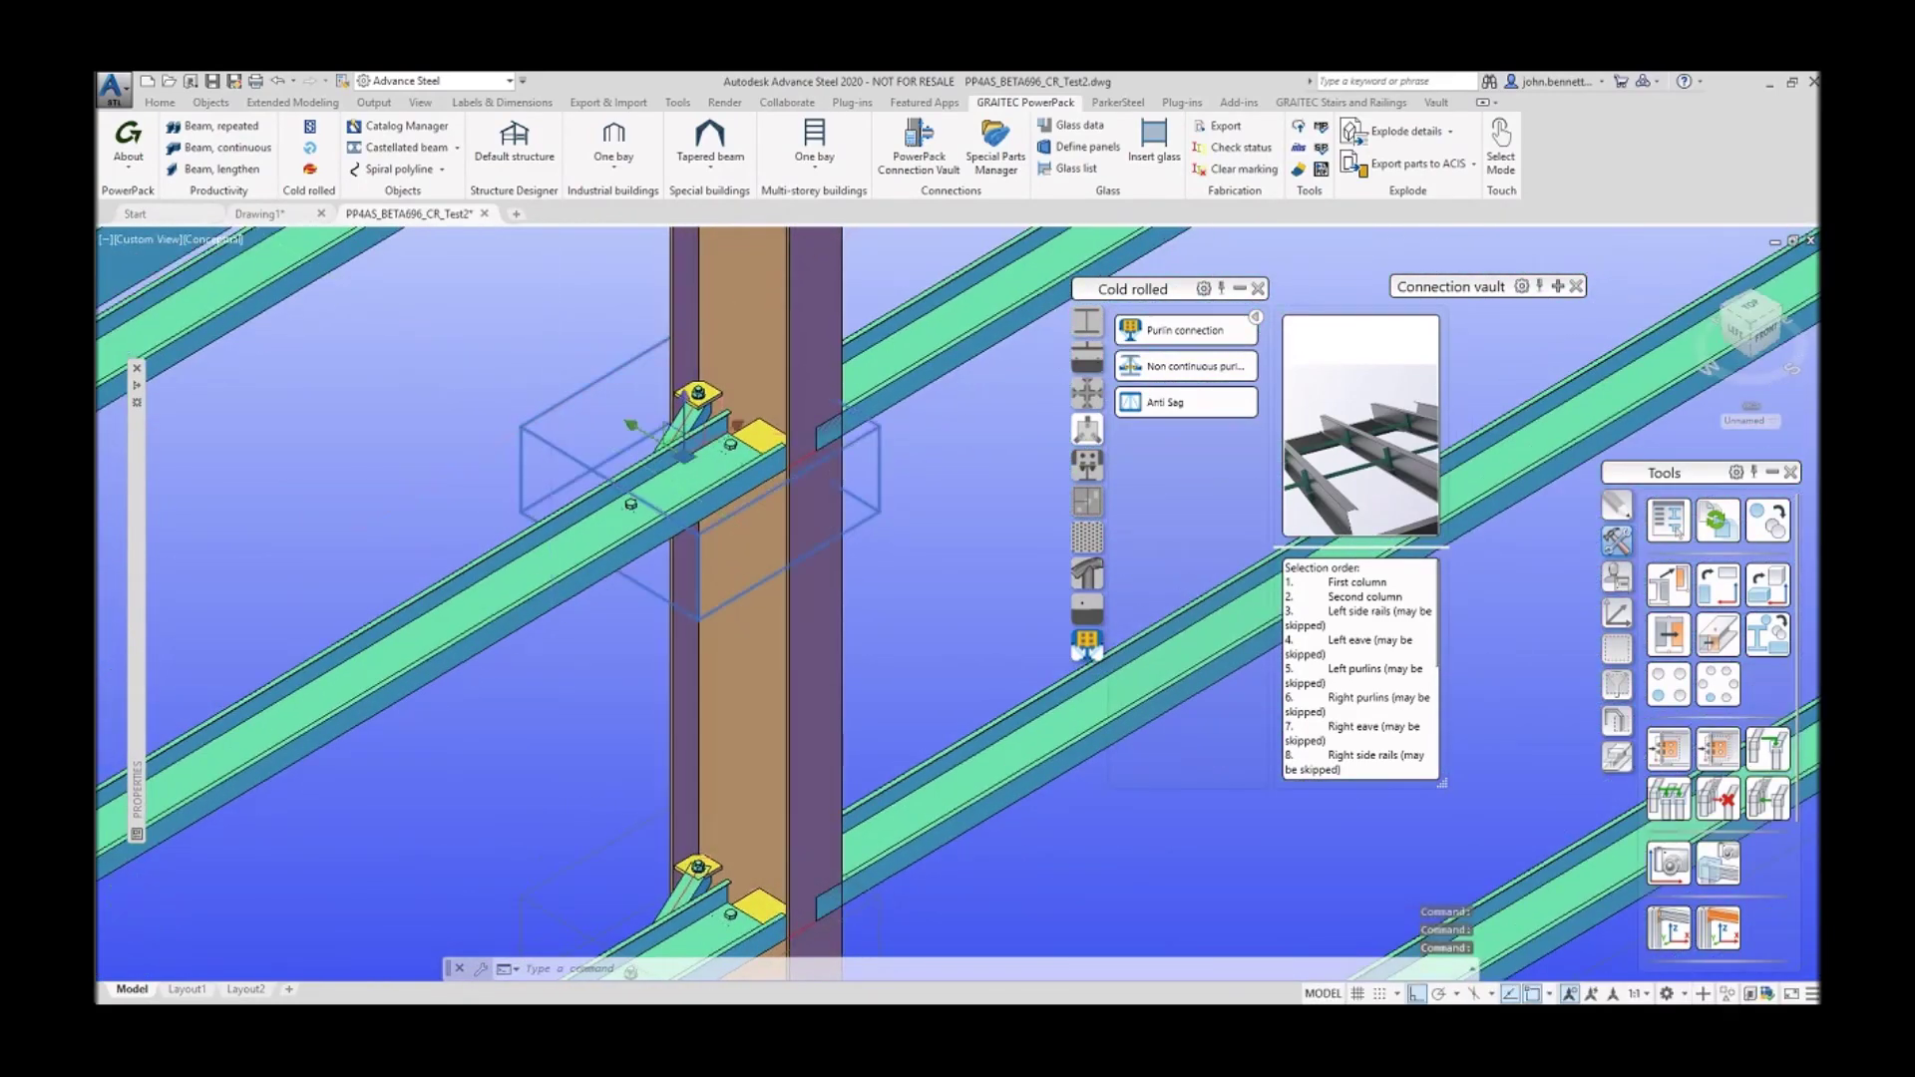
double_click(551, 409)
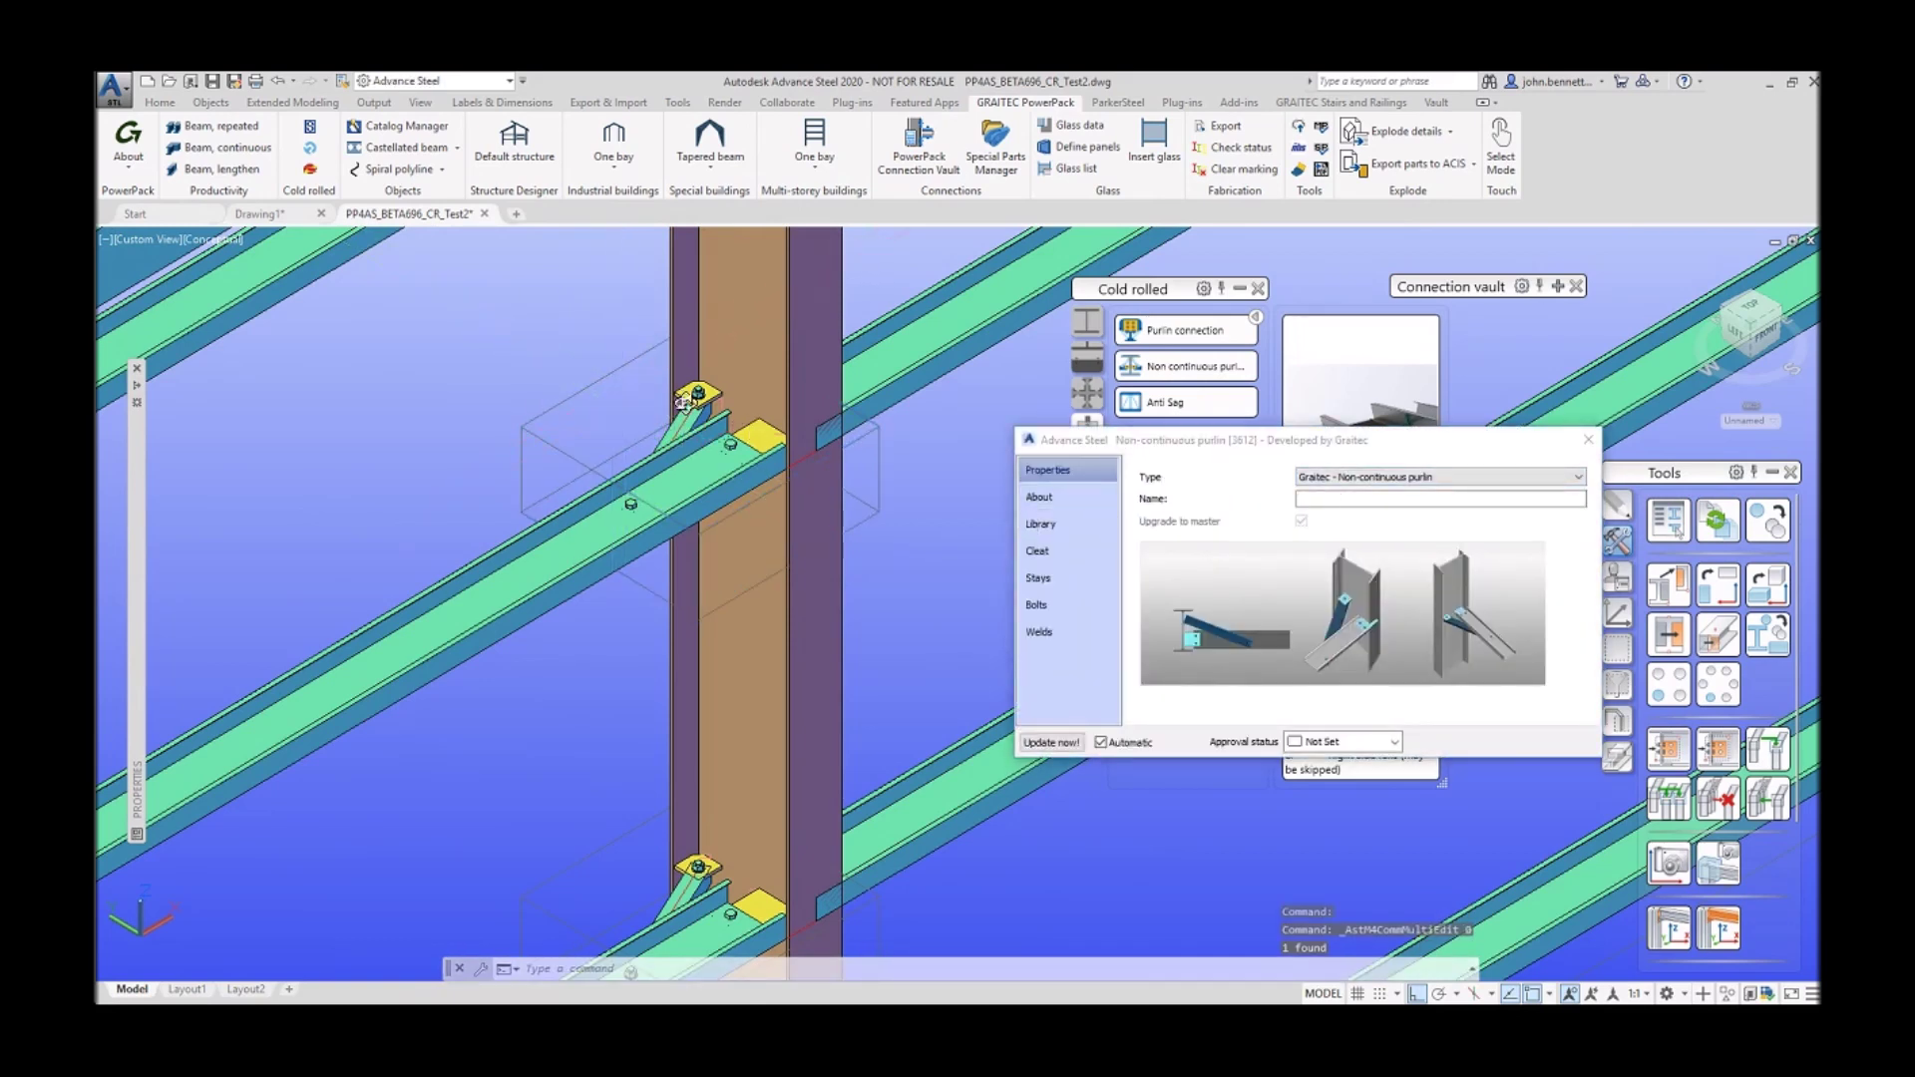
shift+middle_drag(743, 372, 866, 424)
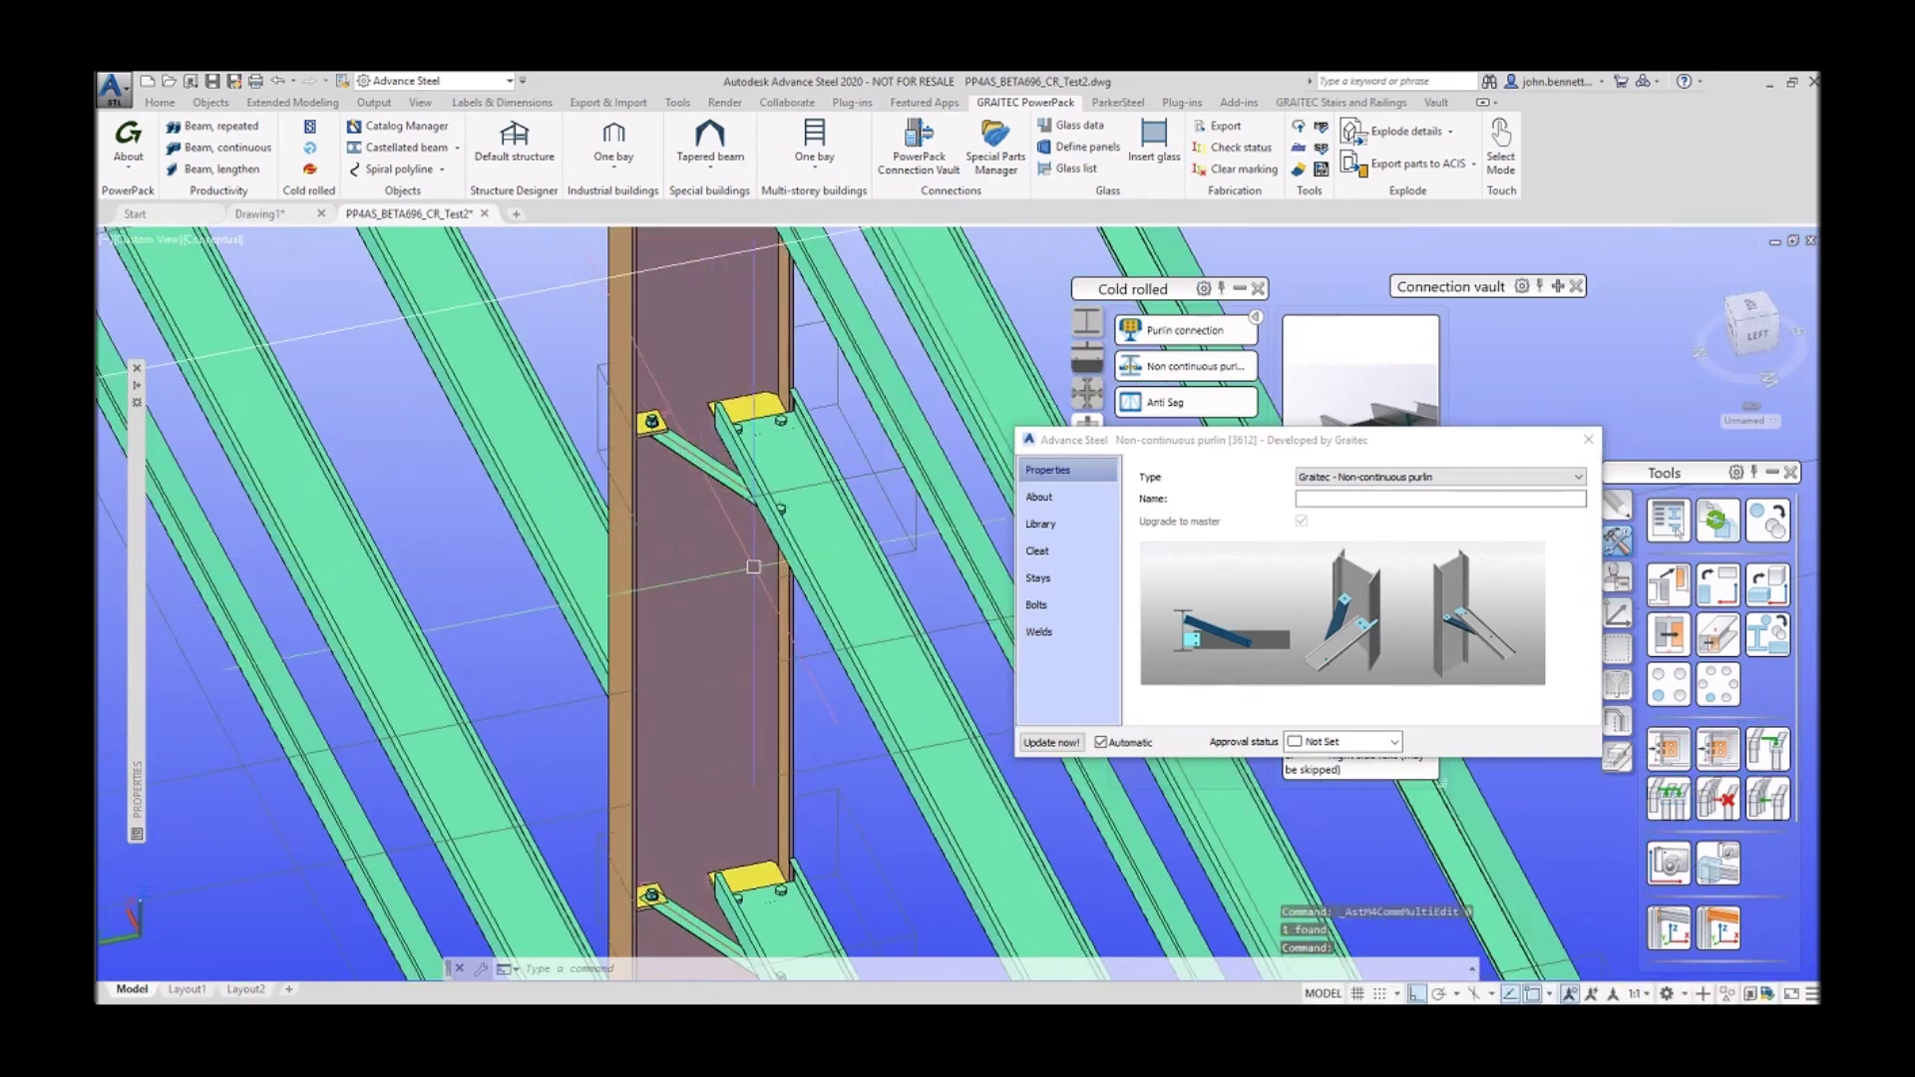
shift+middle_drag(776, 529, 605, 573)
scroll(810, 386, up, 6)
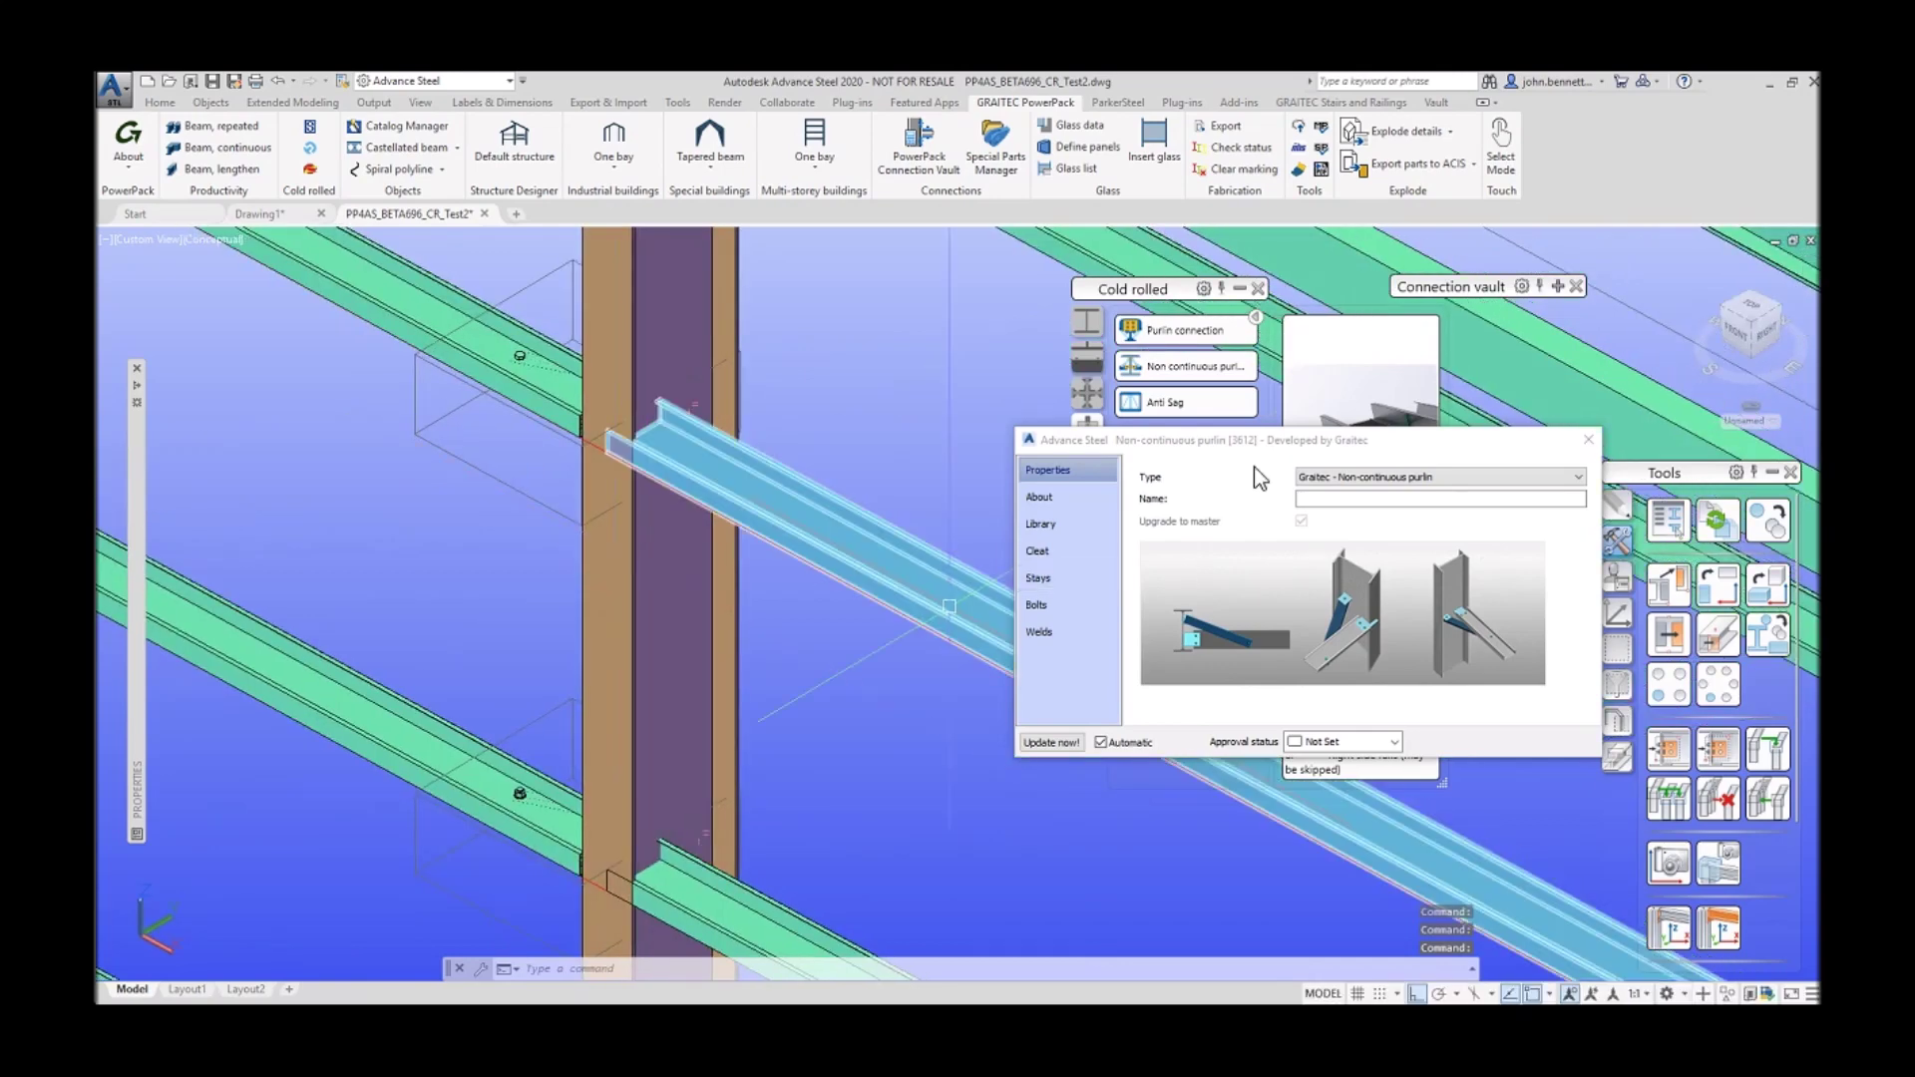
click(1589, 440)
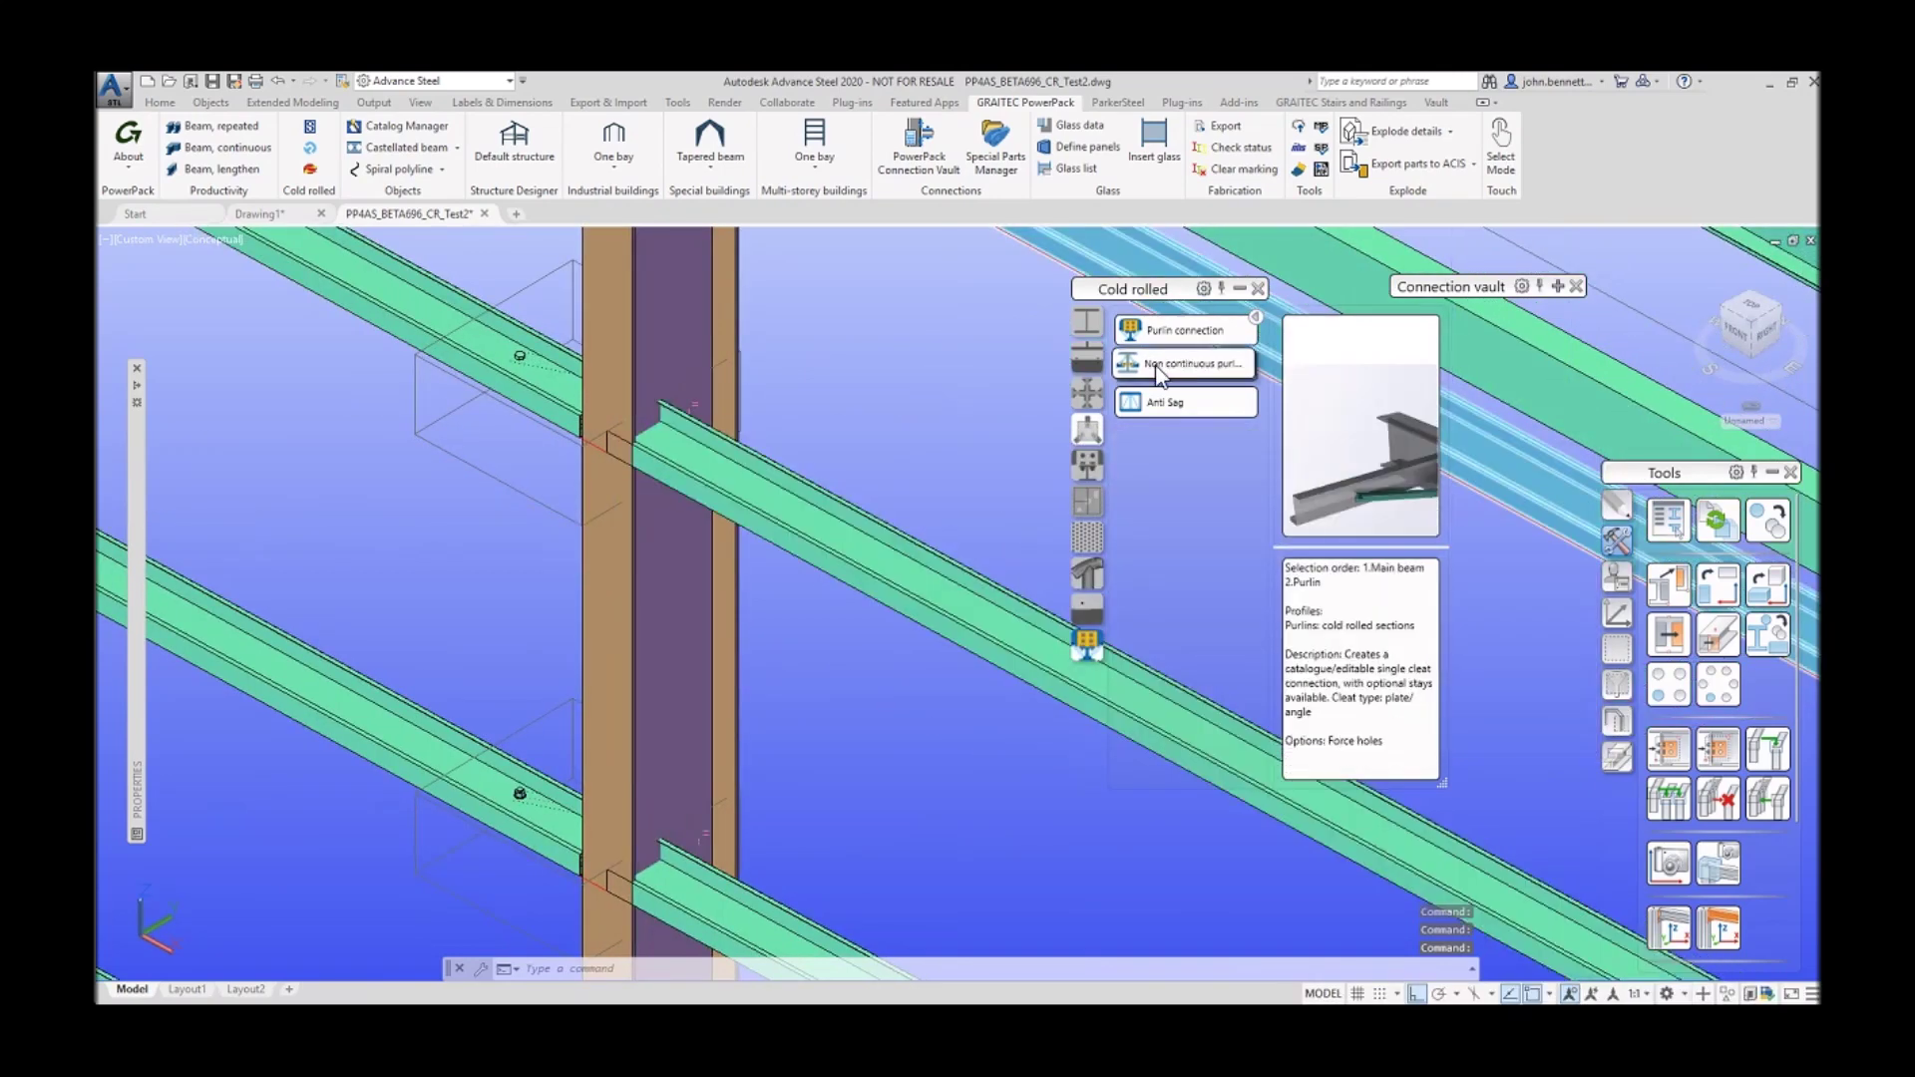
Step: Create a non-continuous purlin connection with the column as main beam and the unconnected side rail as purlin
click(745, 587)
key(Return)
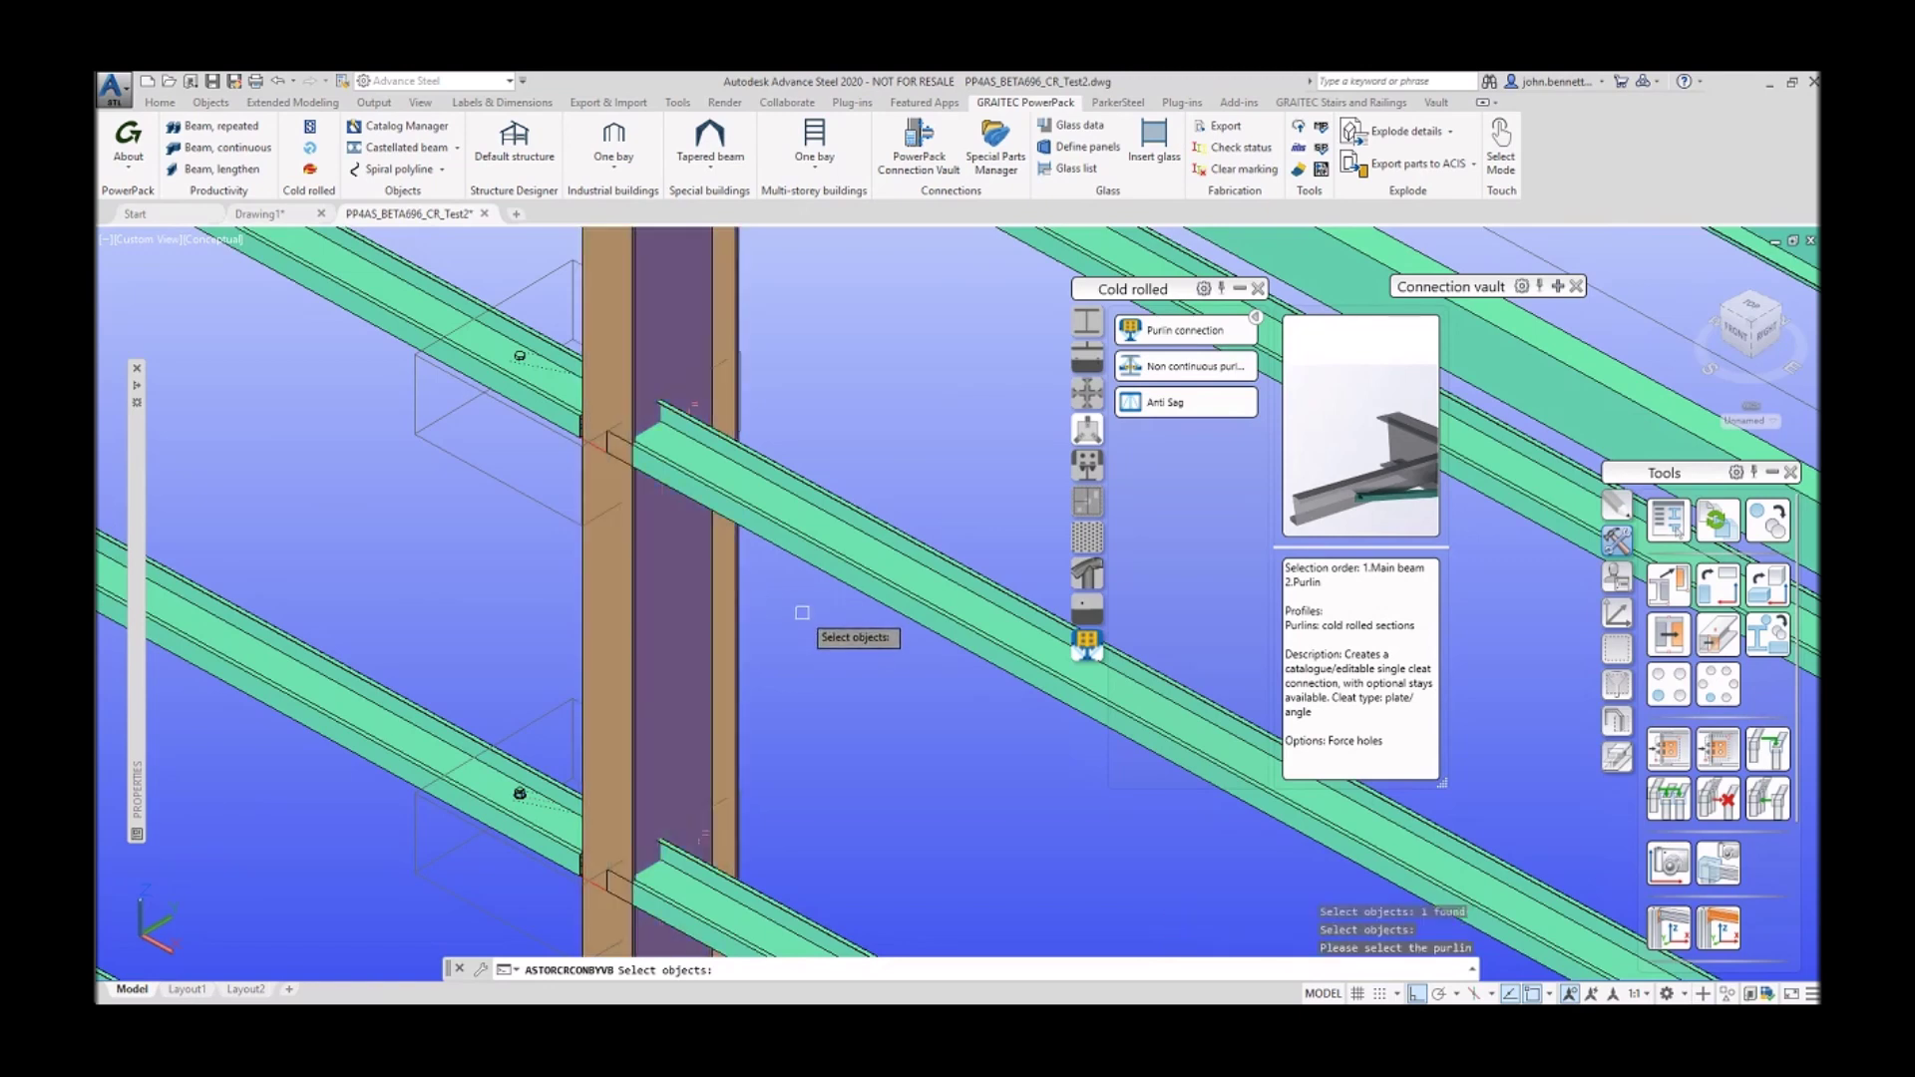
click(783, 531)
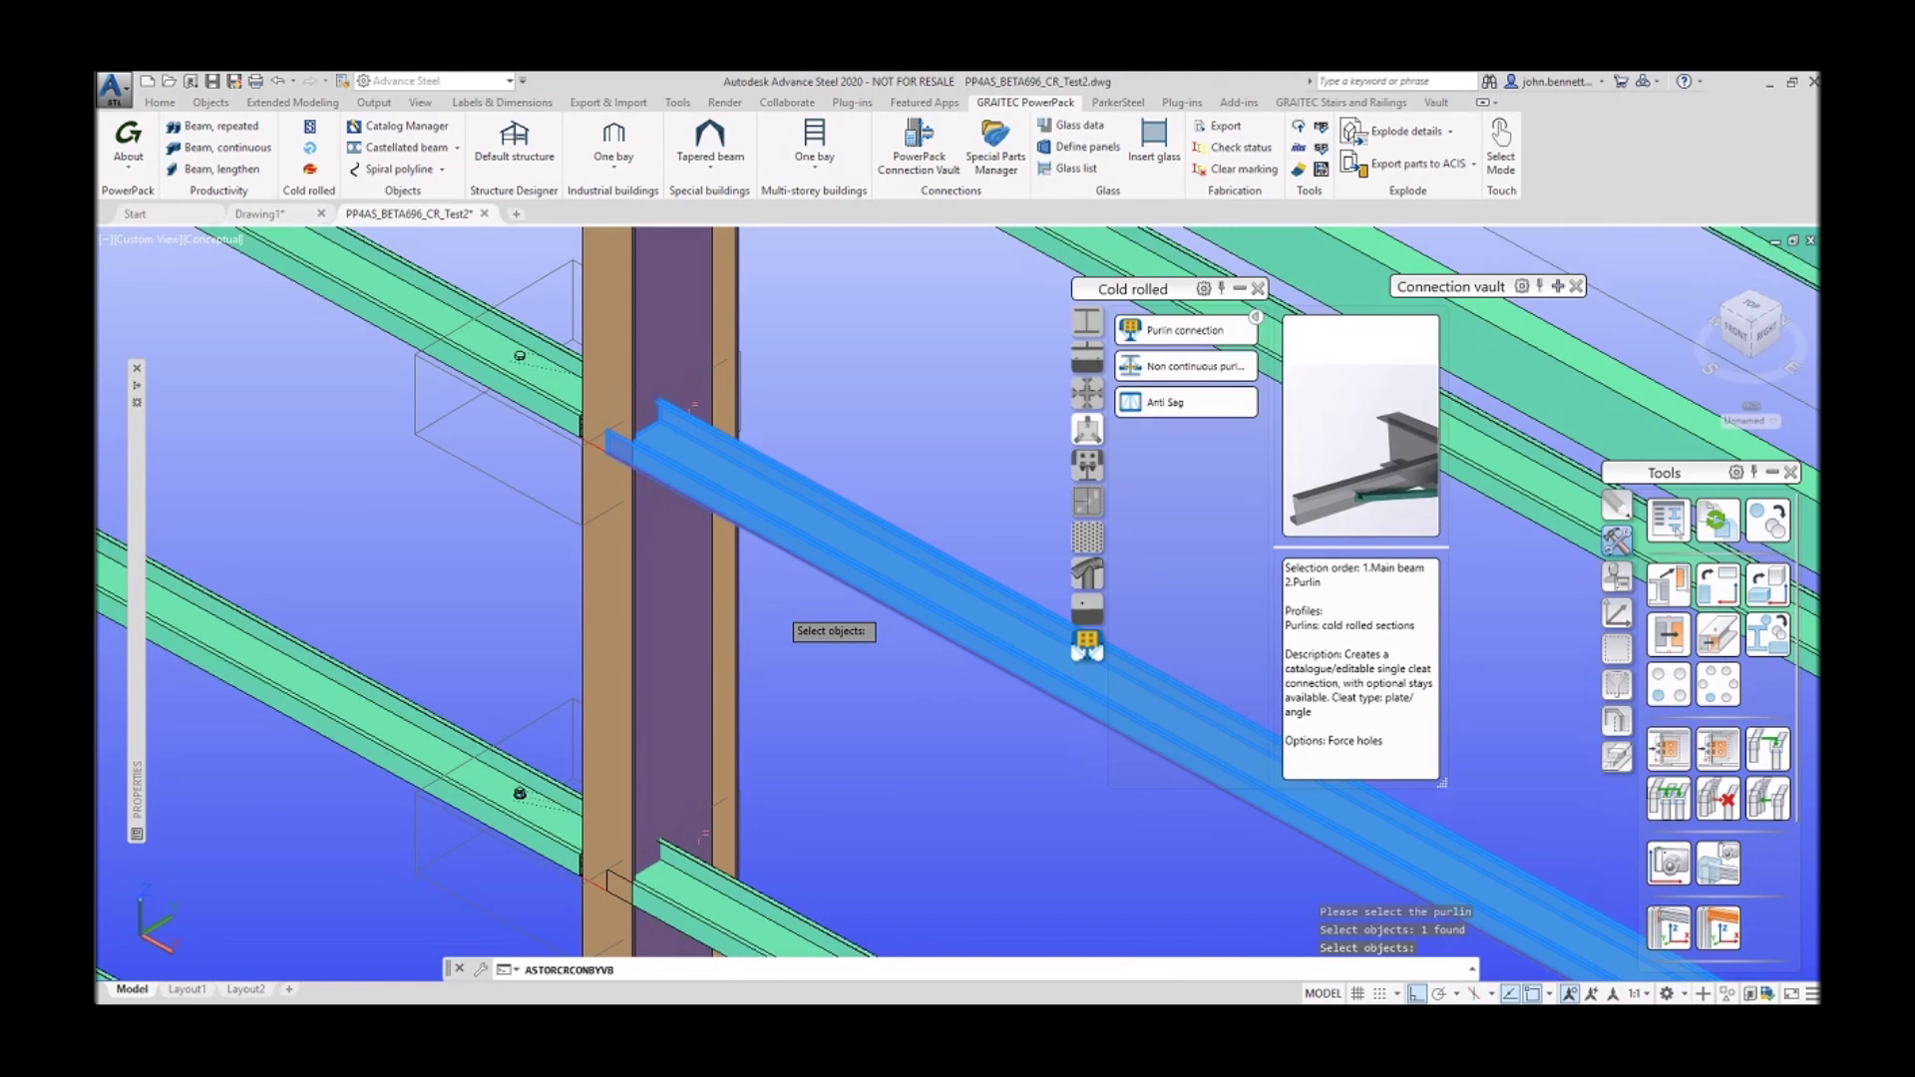
key(Return)
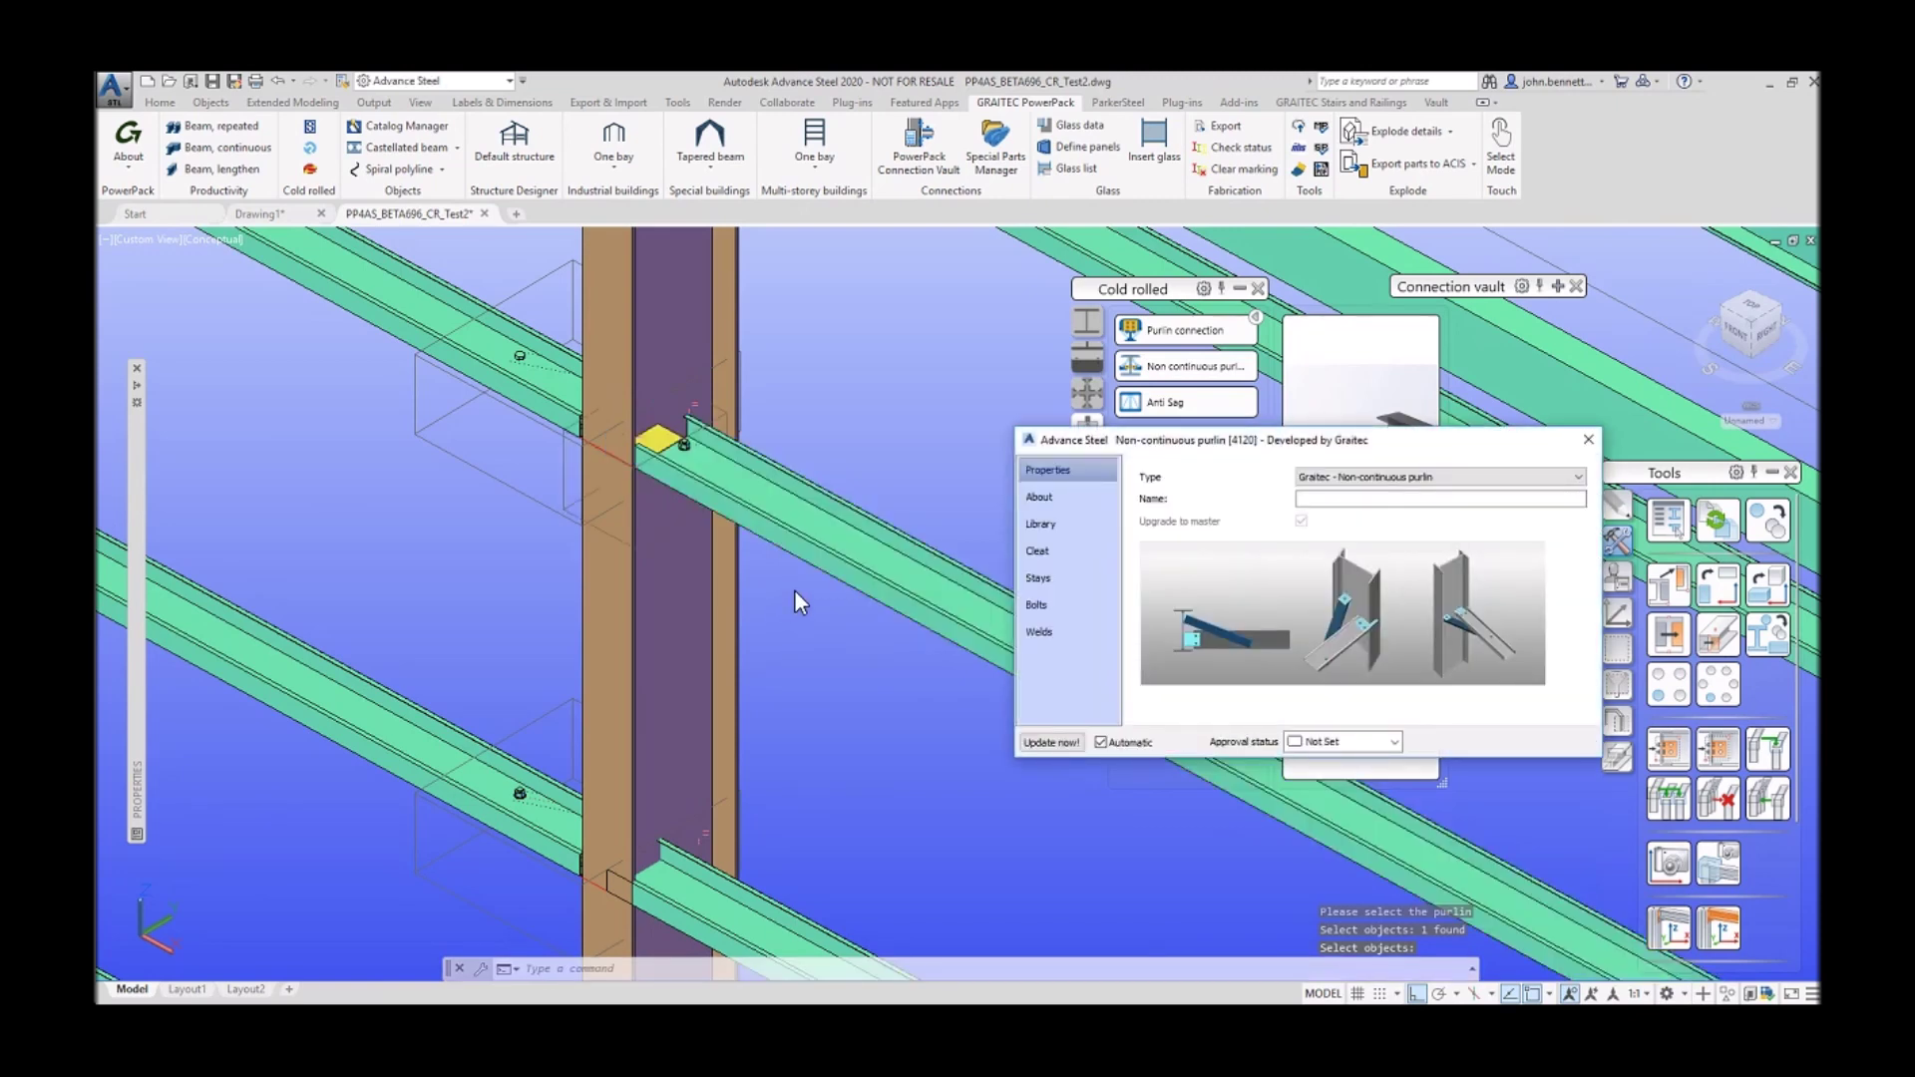
Step: Make the new side rail connection non-catalogue and create a stay on it
click(1039, 524)
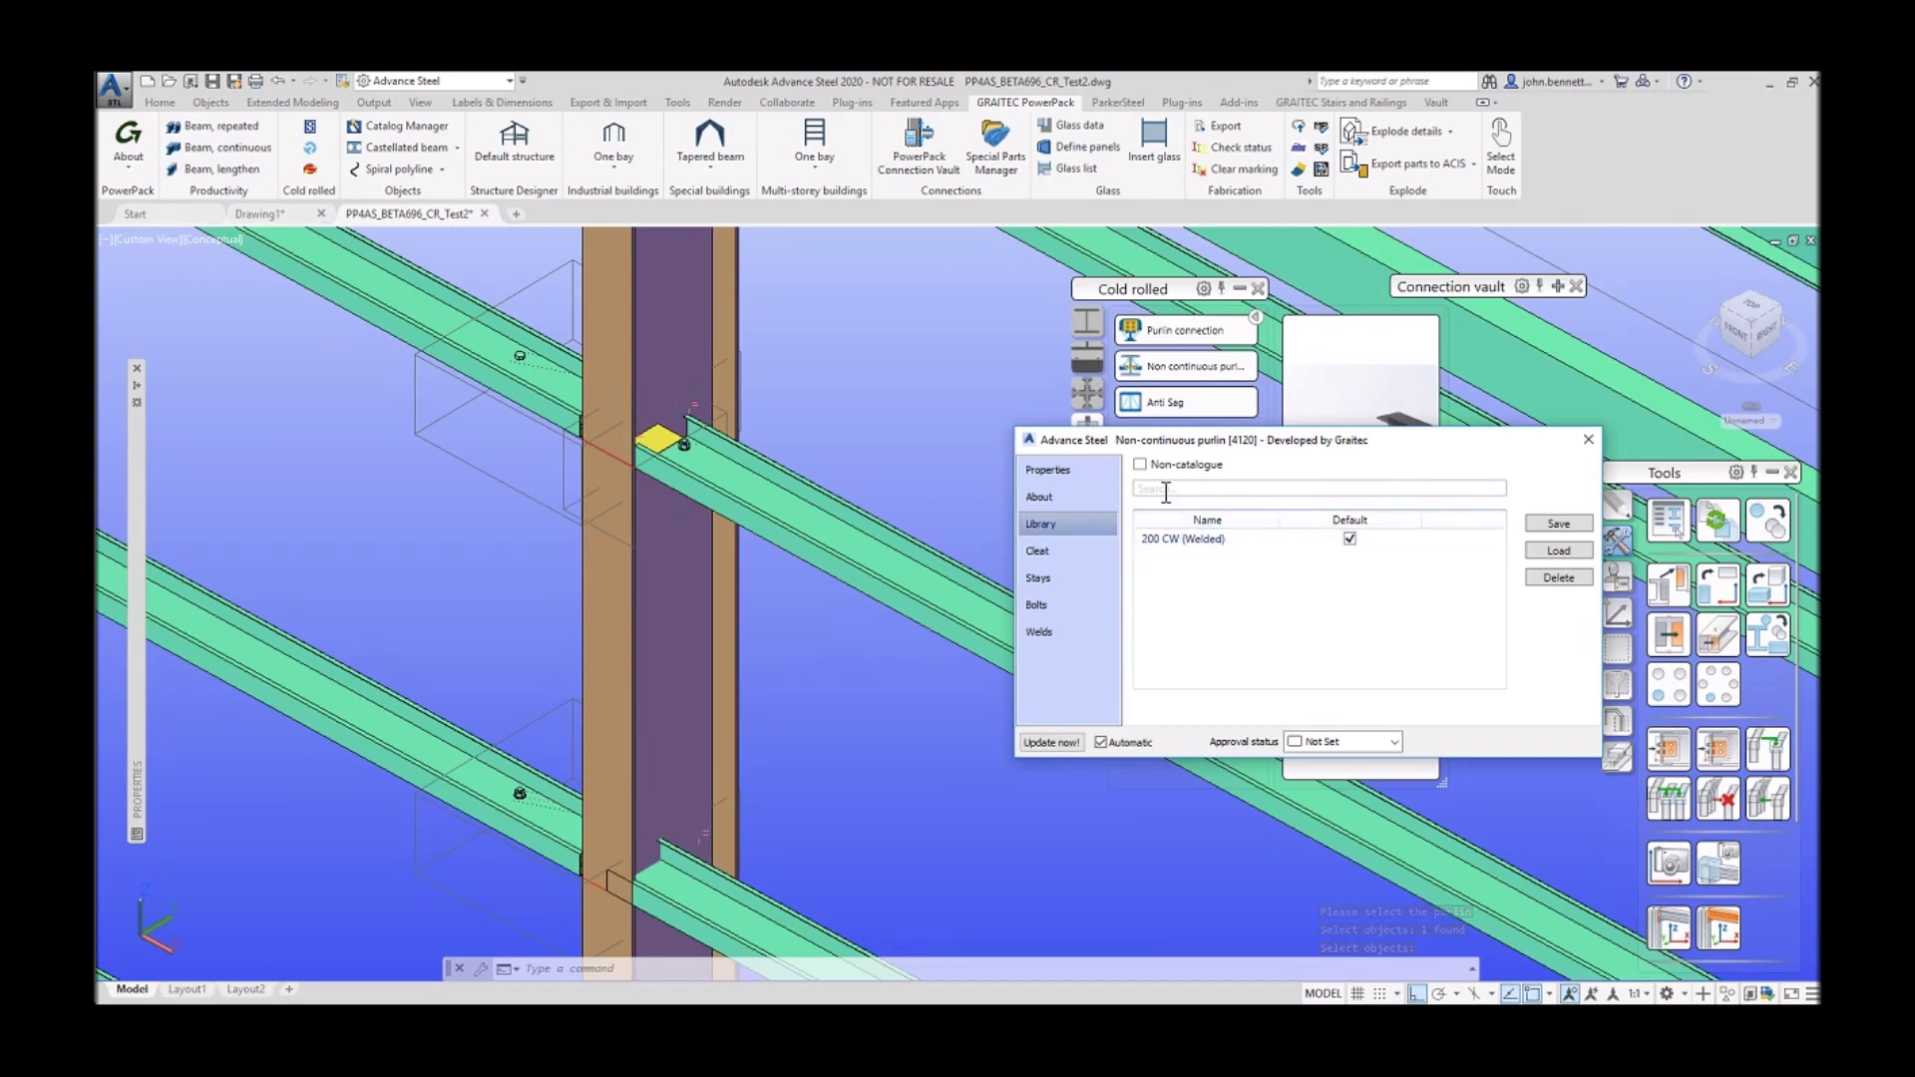
click(1139, 464)
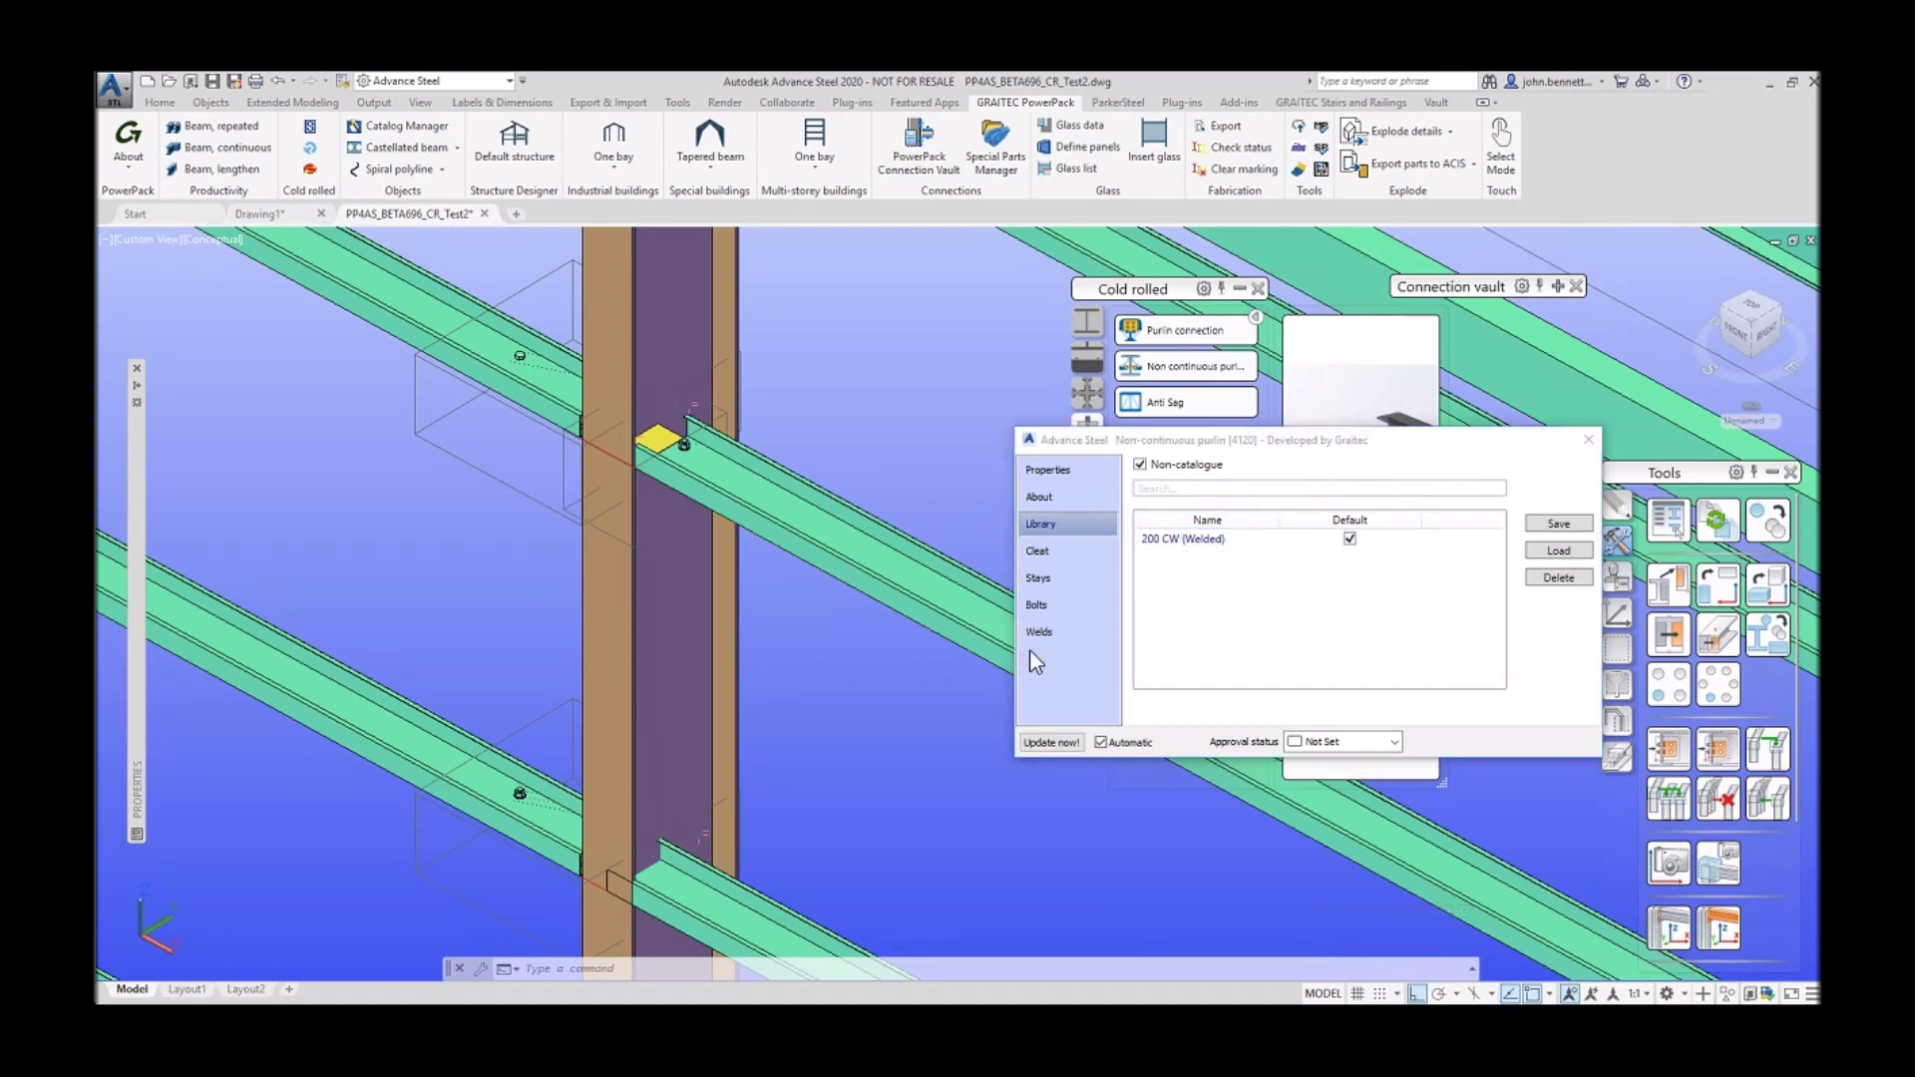
click(1038, 578)
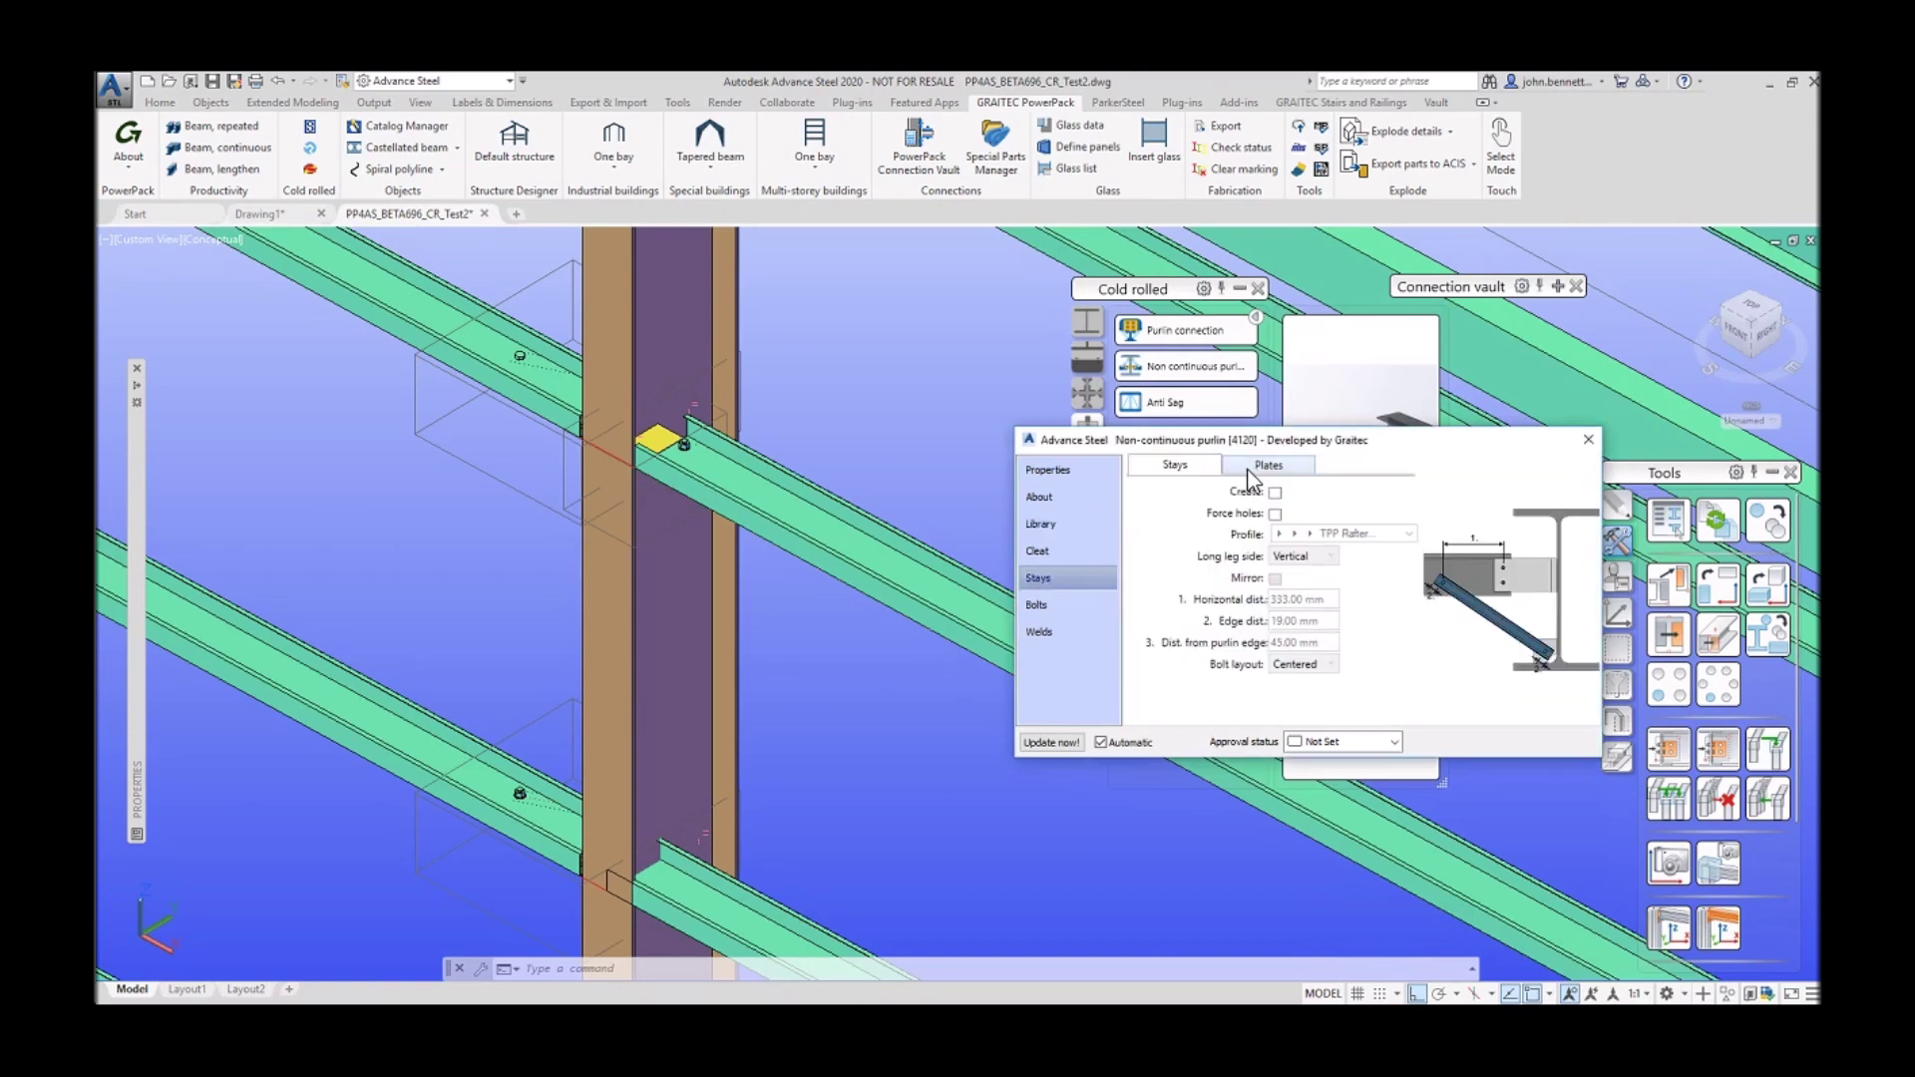
click(1275, 493)
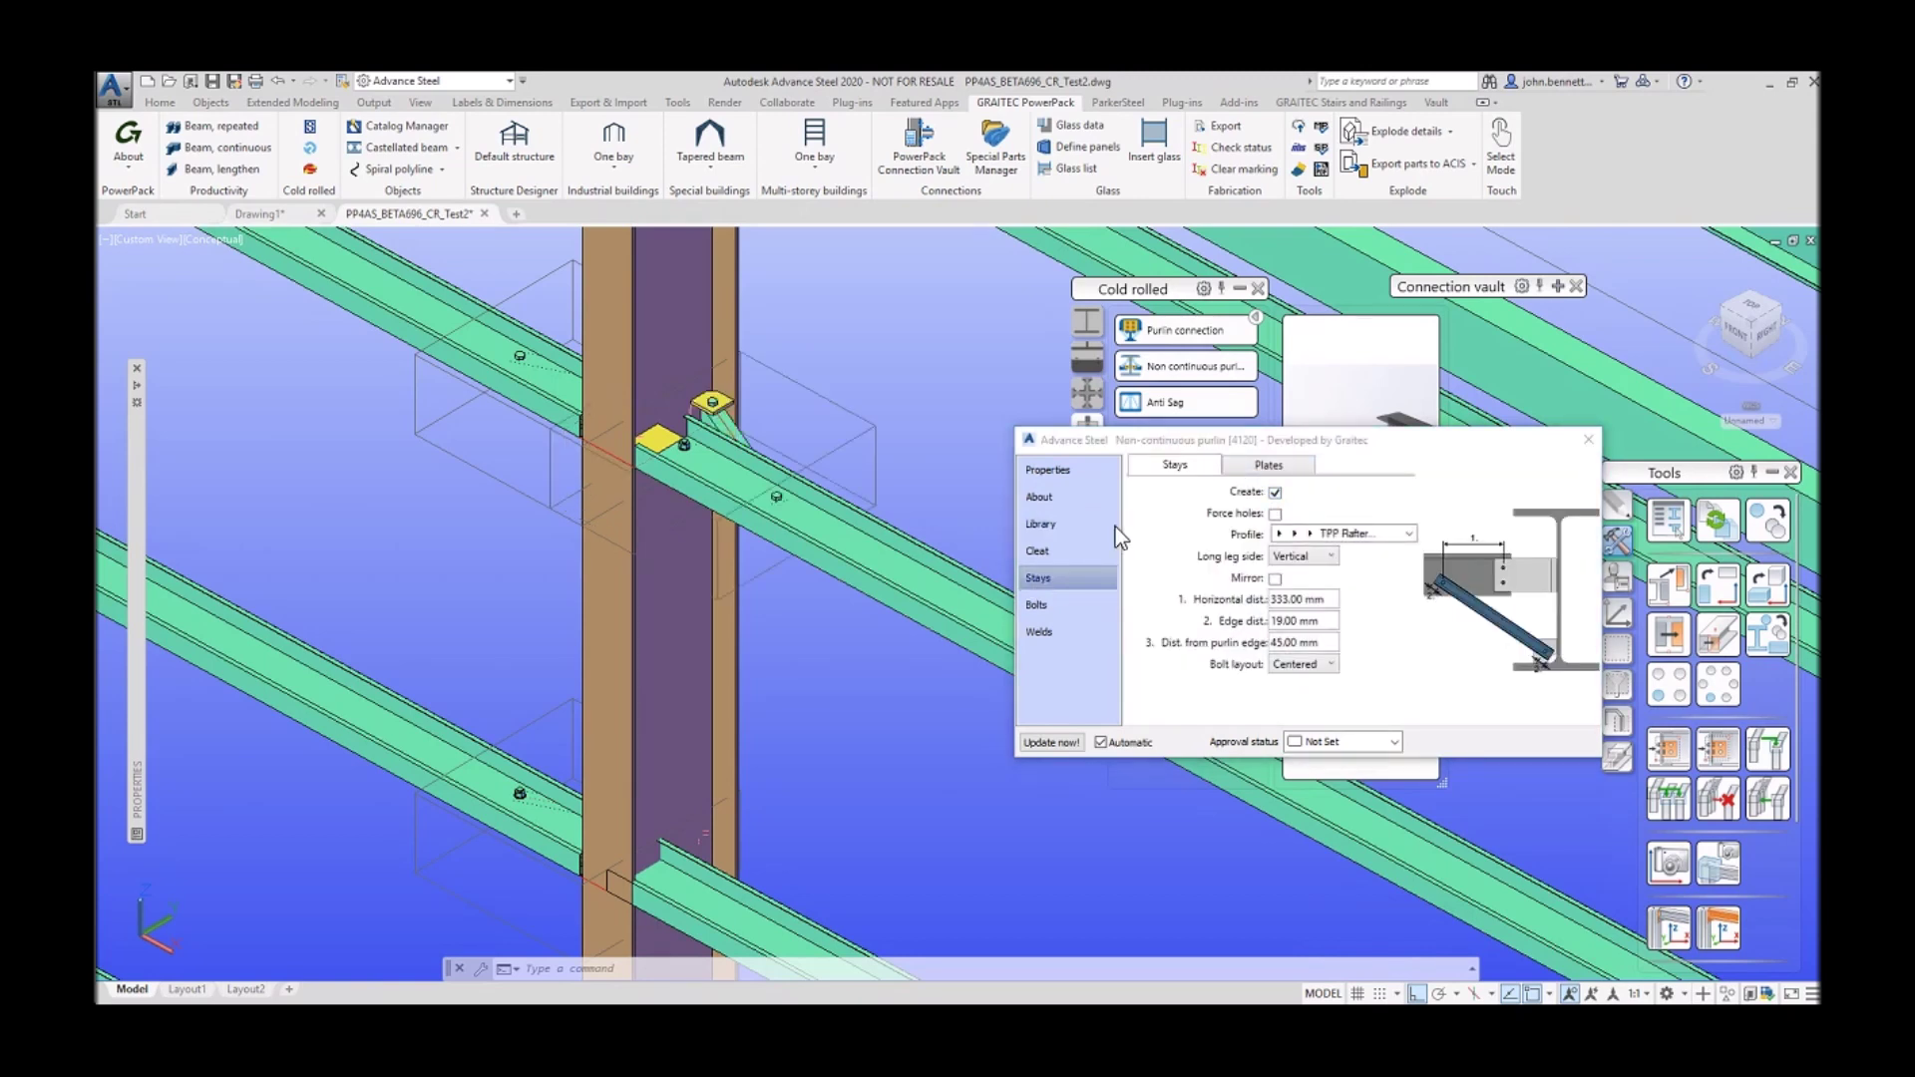
scroll(793, 407, up, 5)
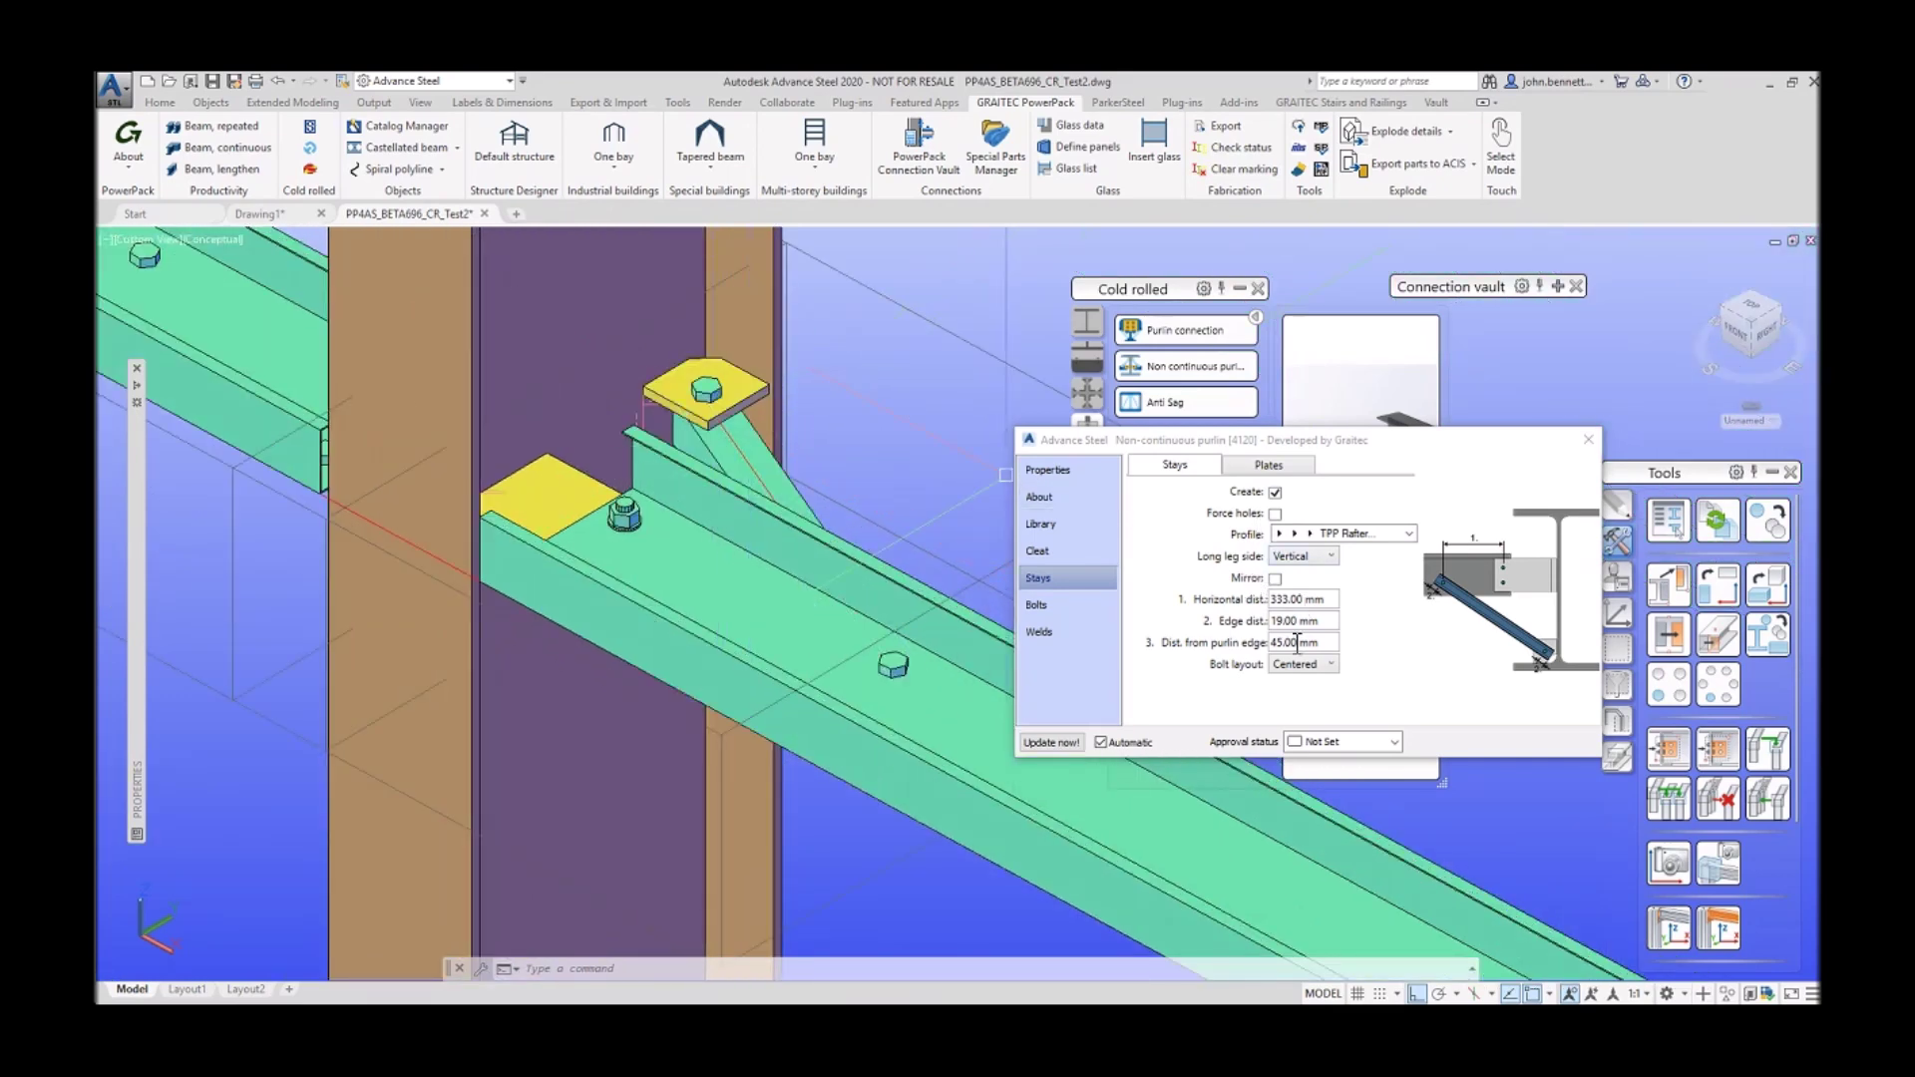
Step: Set the stay plate's width to 90 mm and its length to 90 mm, trying a length of 70 mm first
click(1259, 466)
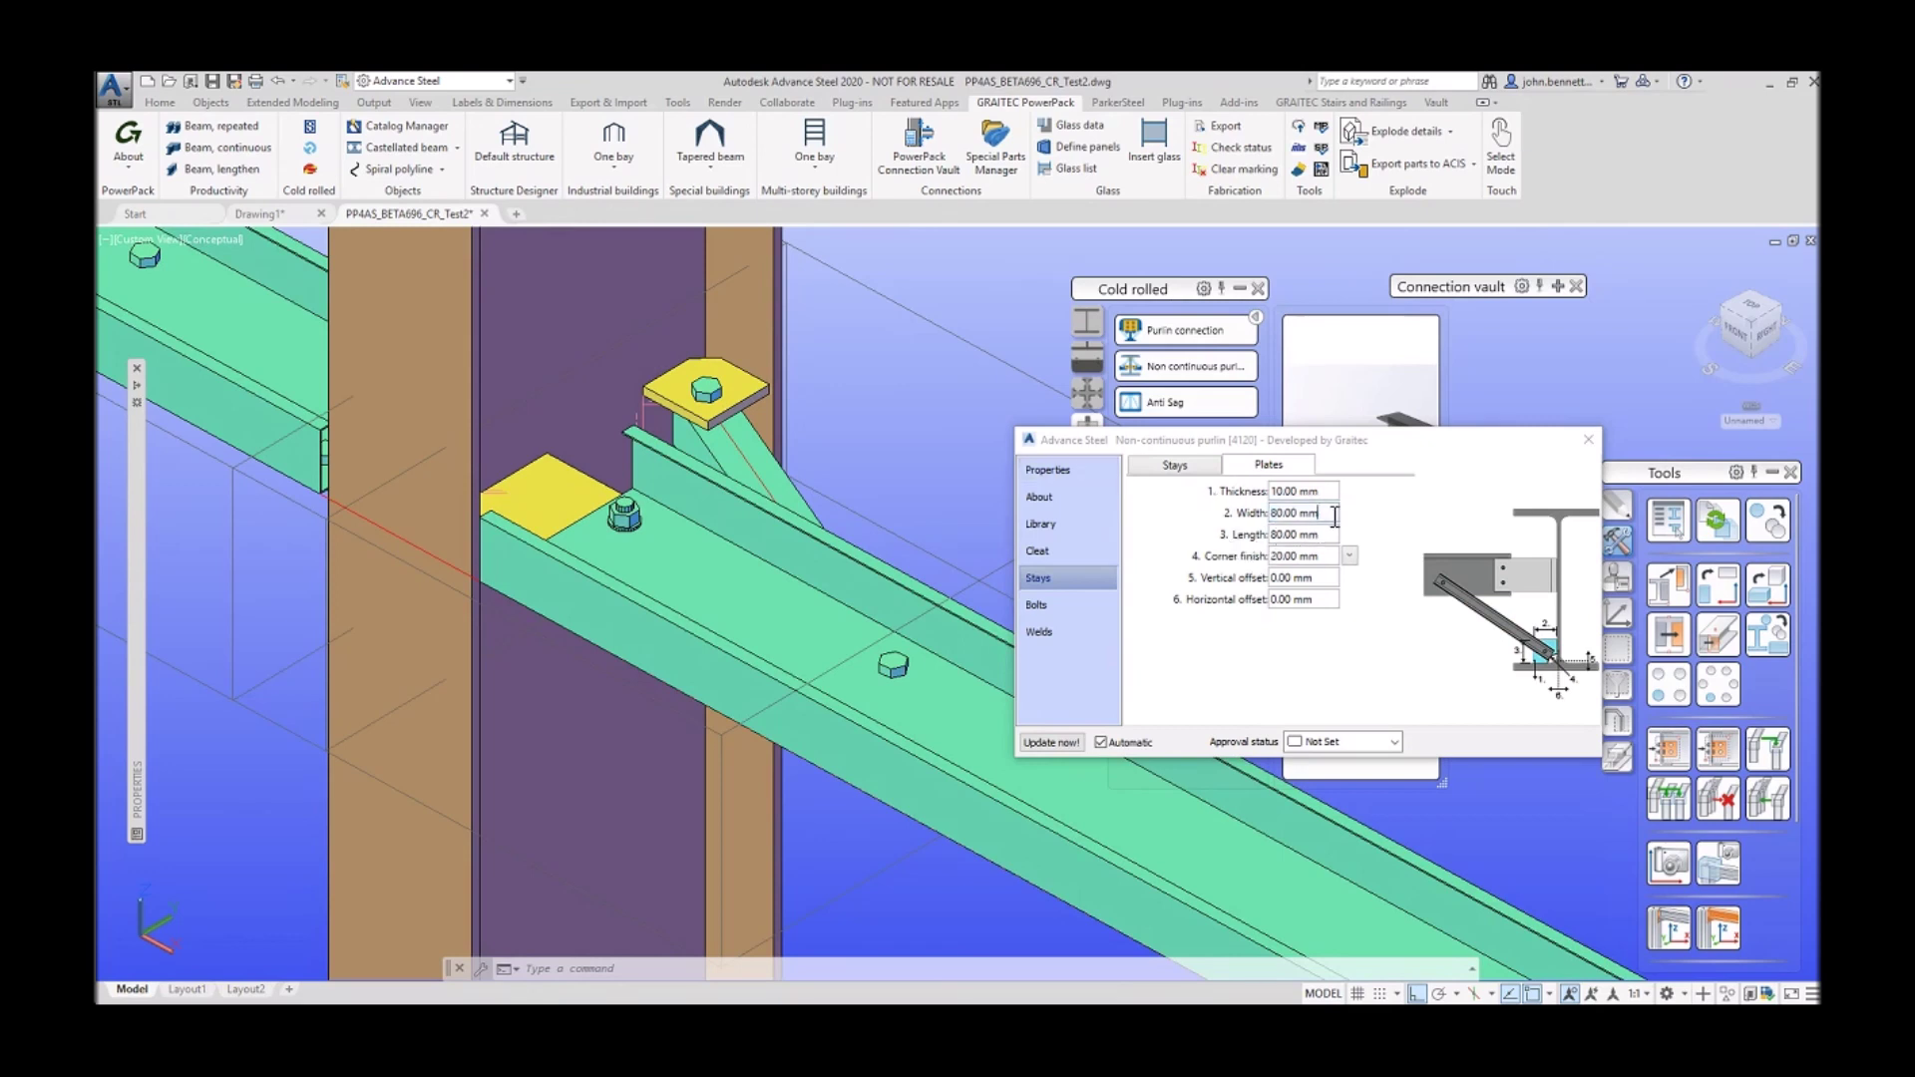
text(90)
key(Tab)
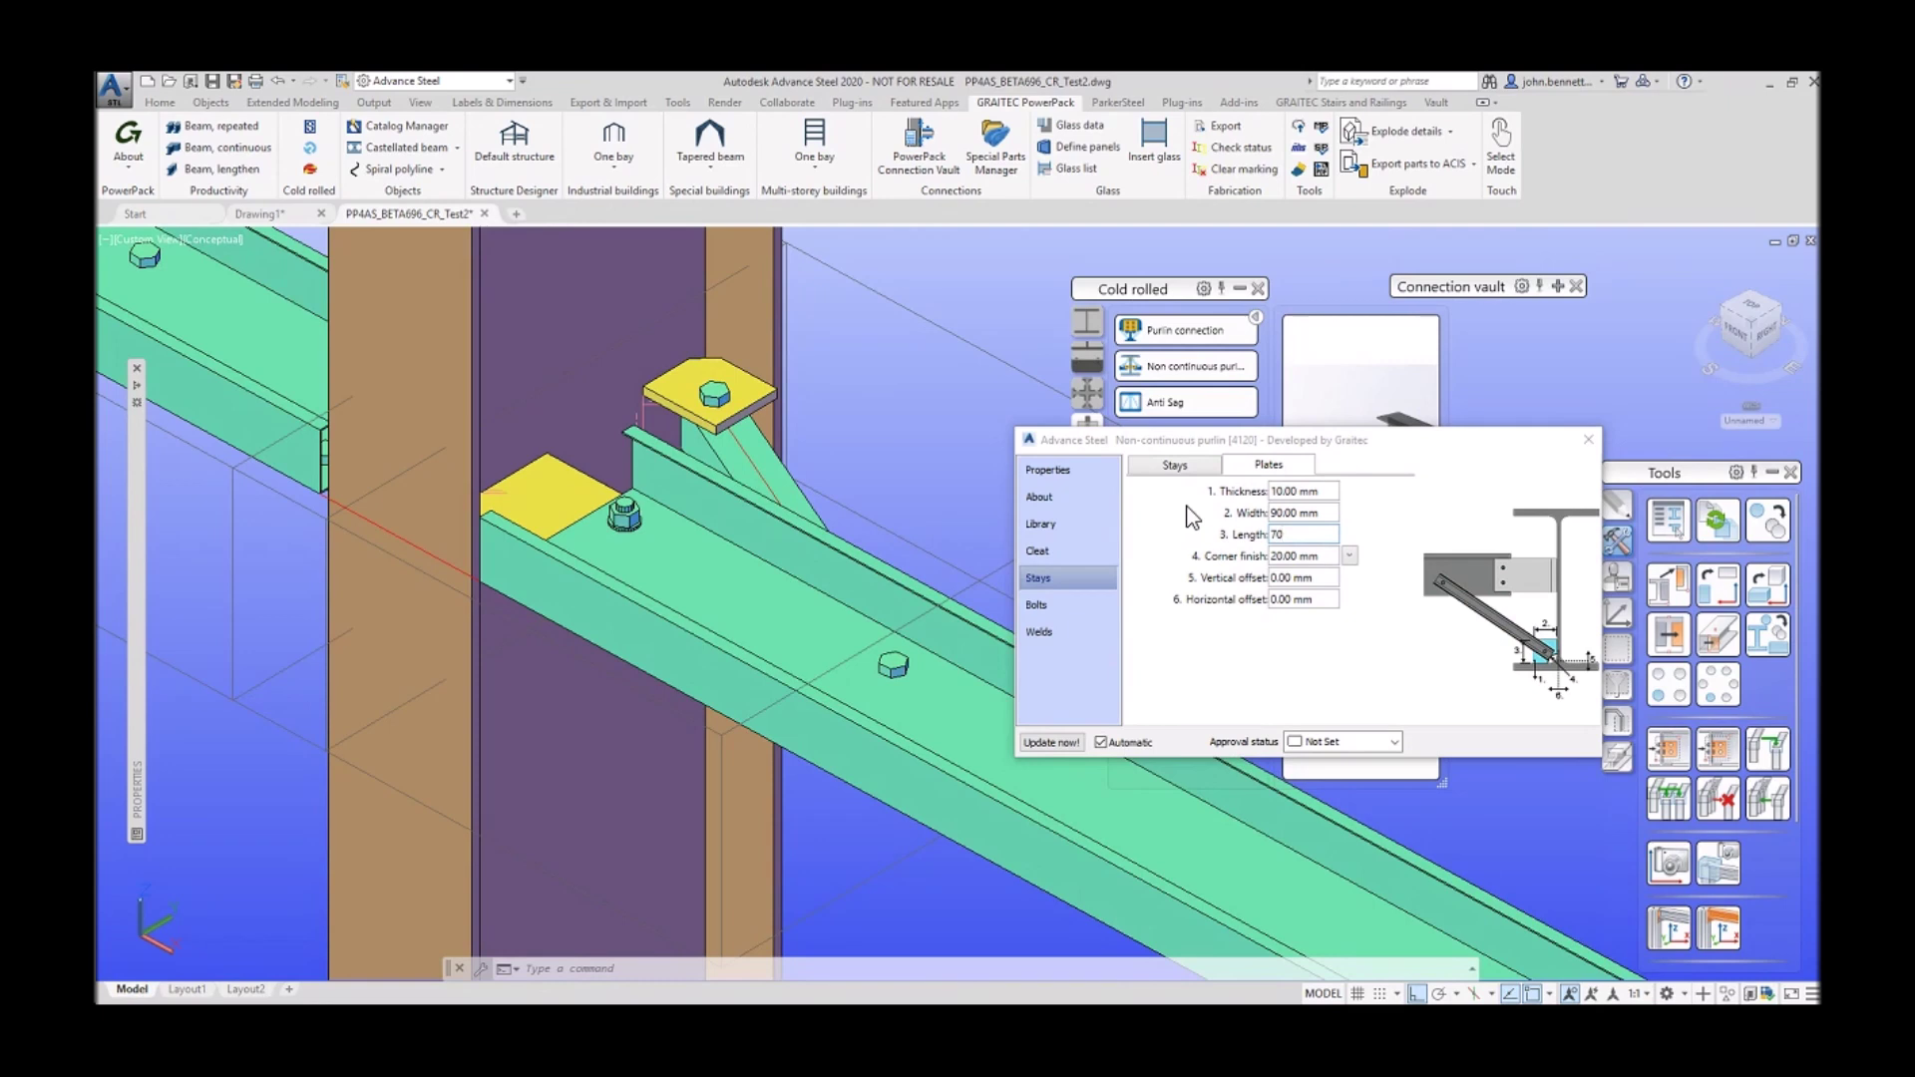
text(70)
key(Tab)
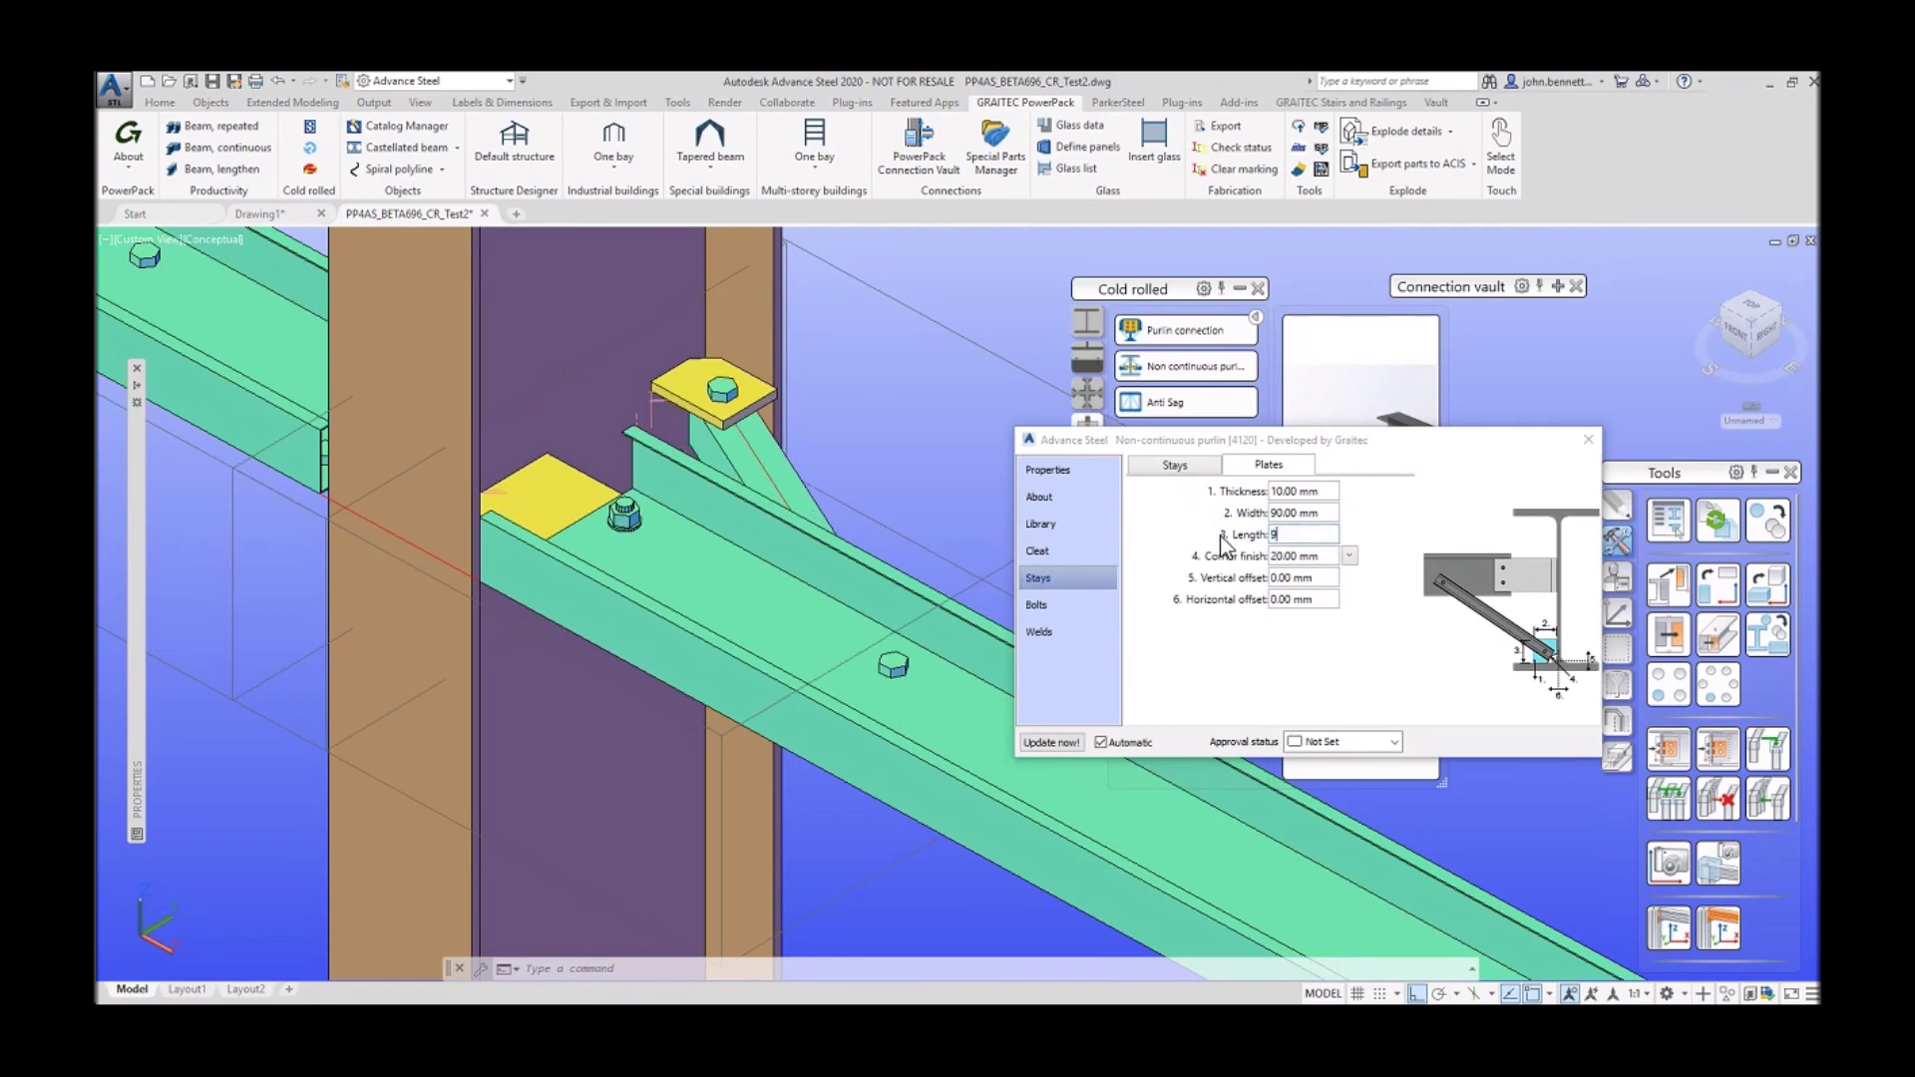
key(Tab)
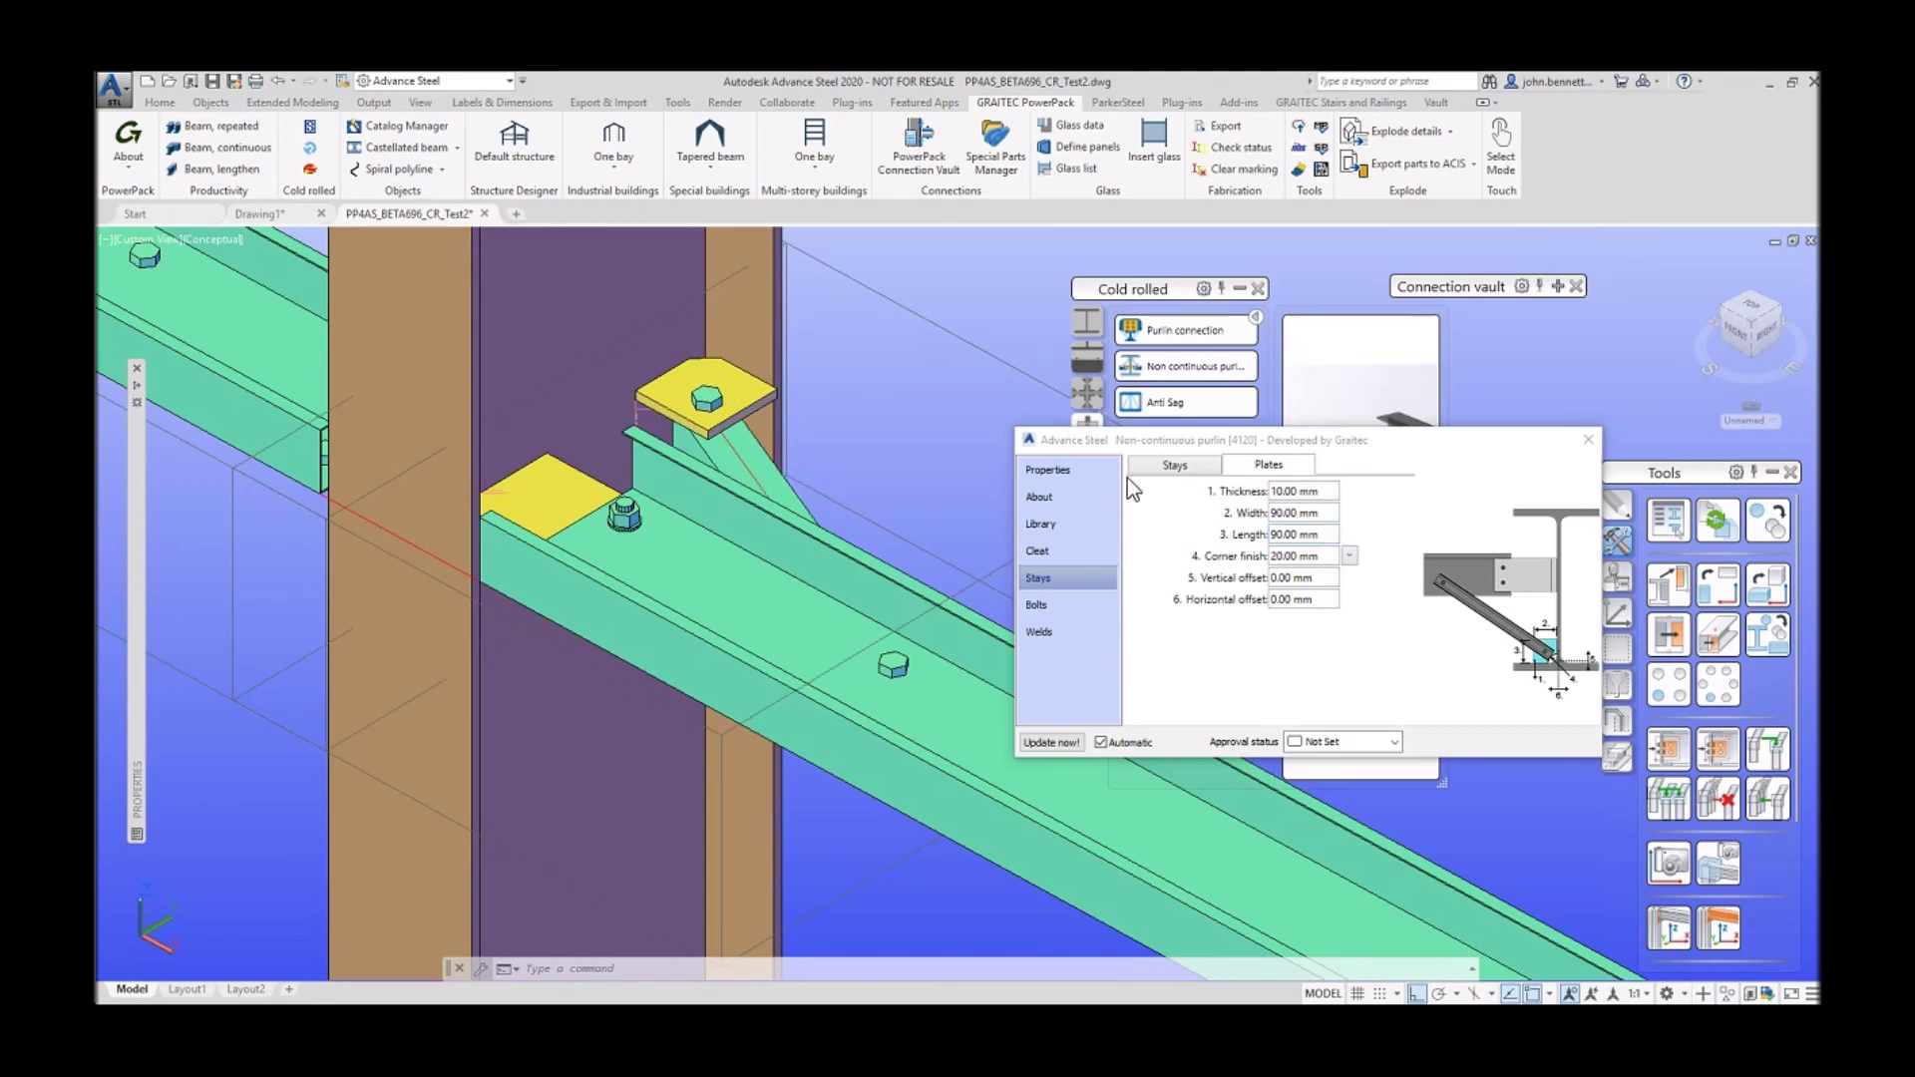
shift+middle_drag(777, 537, 753, 584)
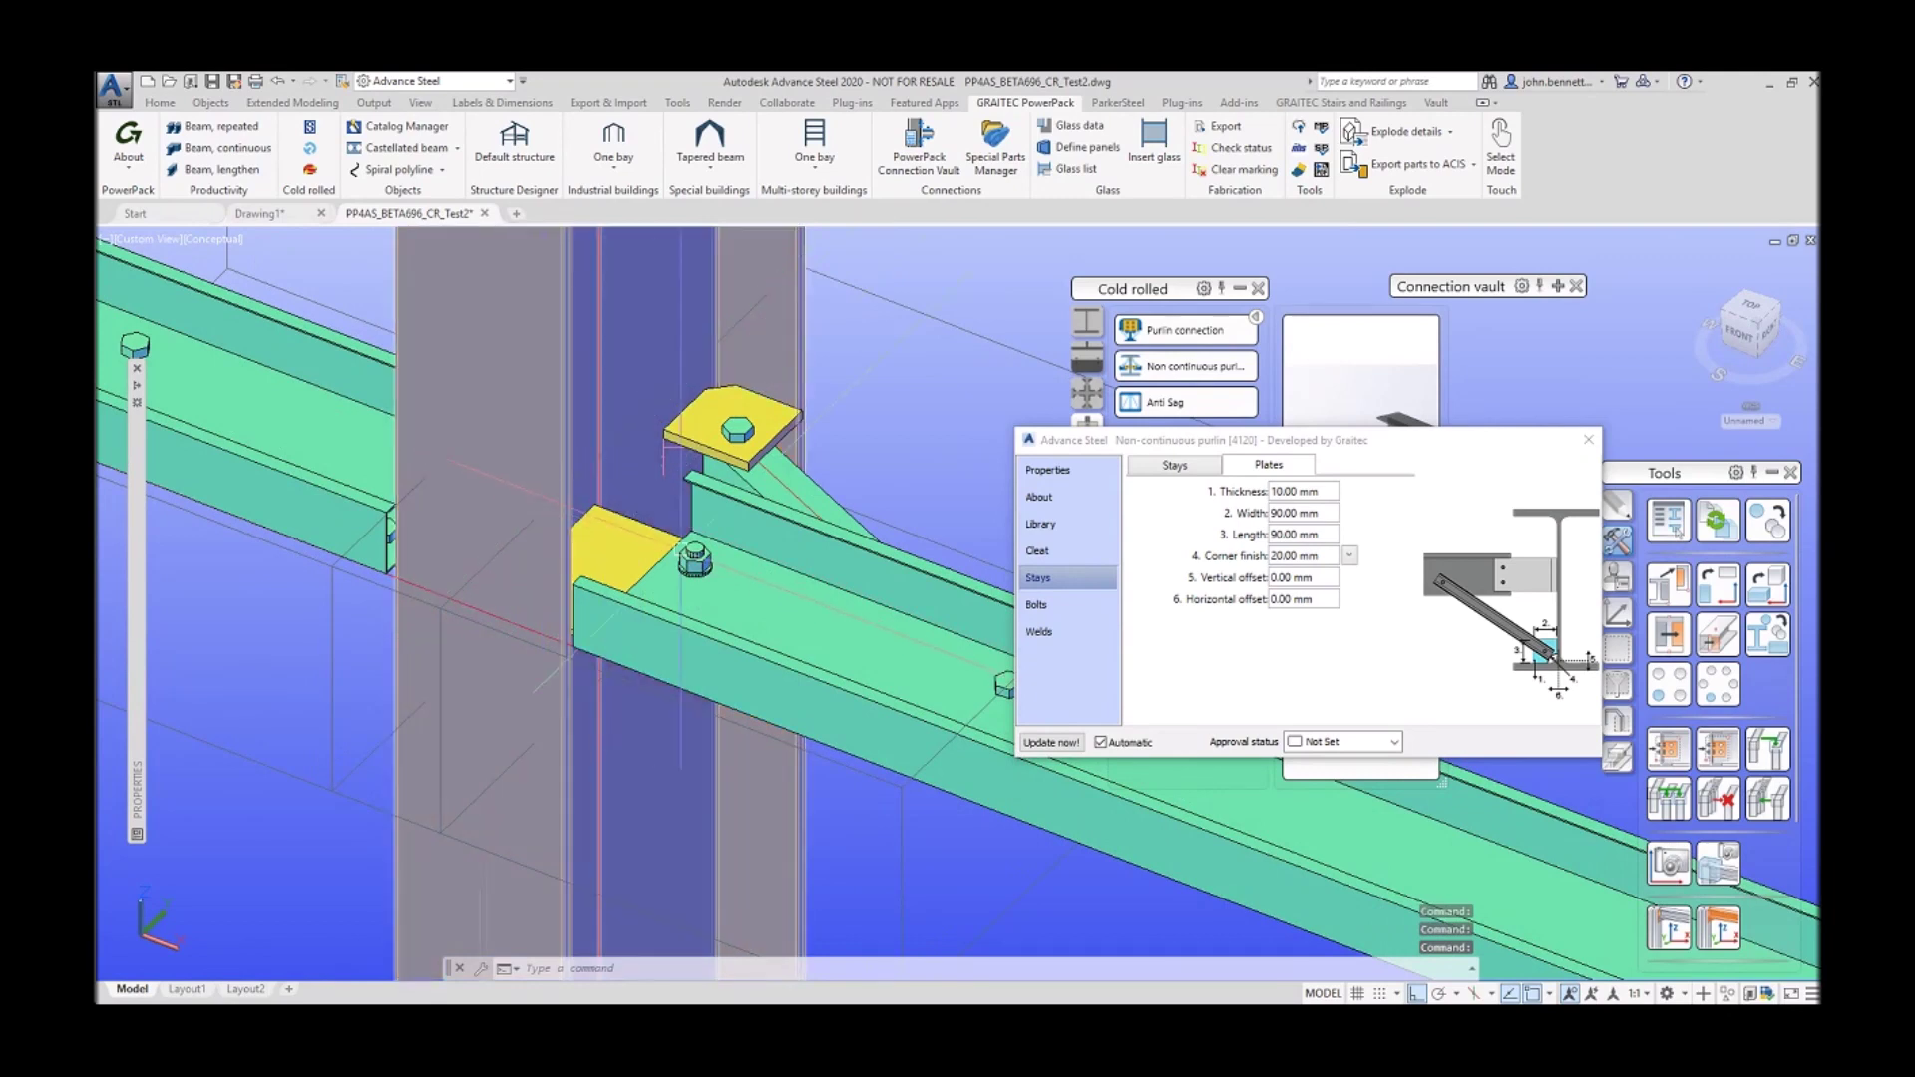
Step: Review the connection's bolt, cleat type, library and weld settings, and close its properties
click(1037, 605)
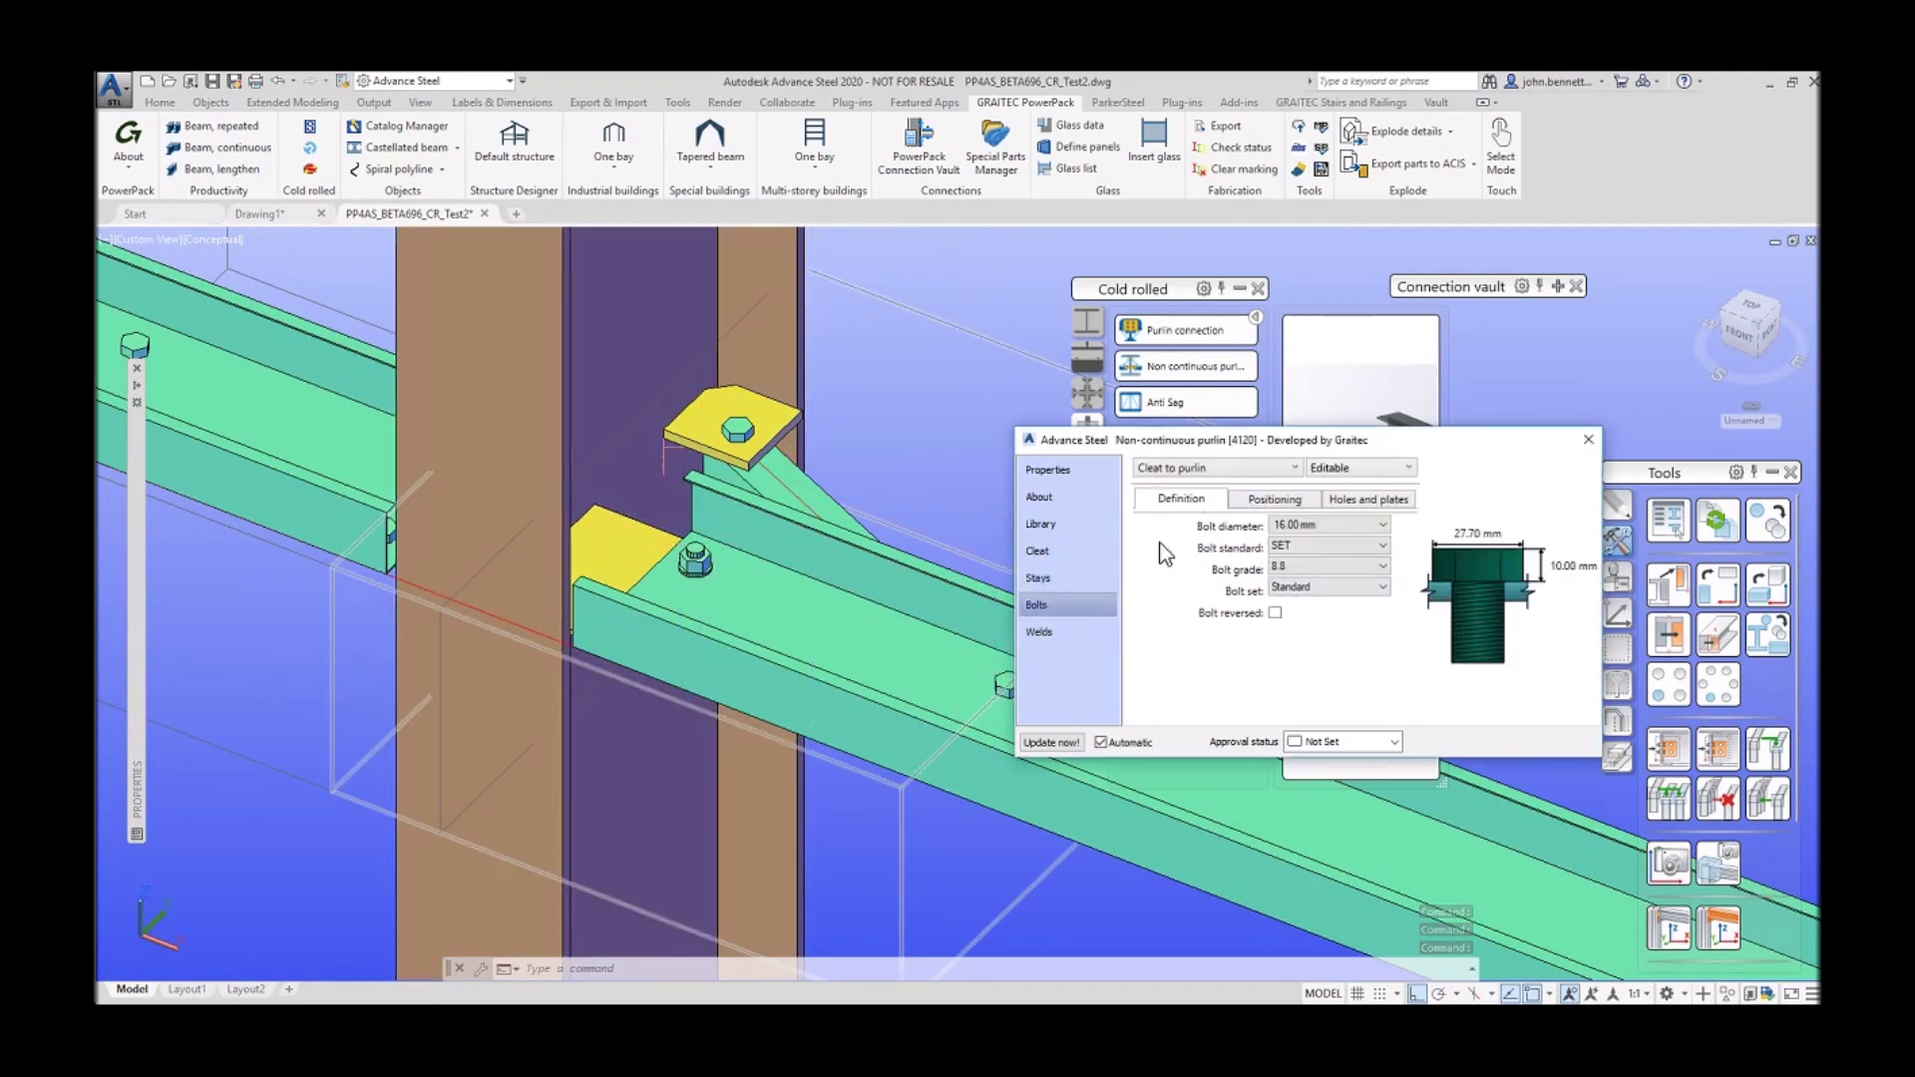
click(1037, 551)
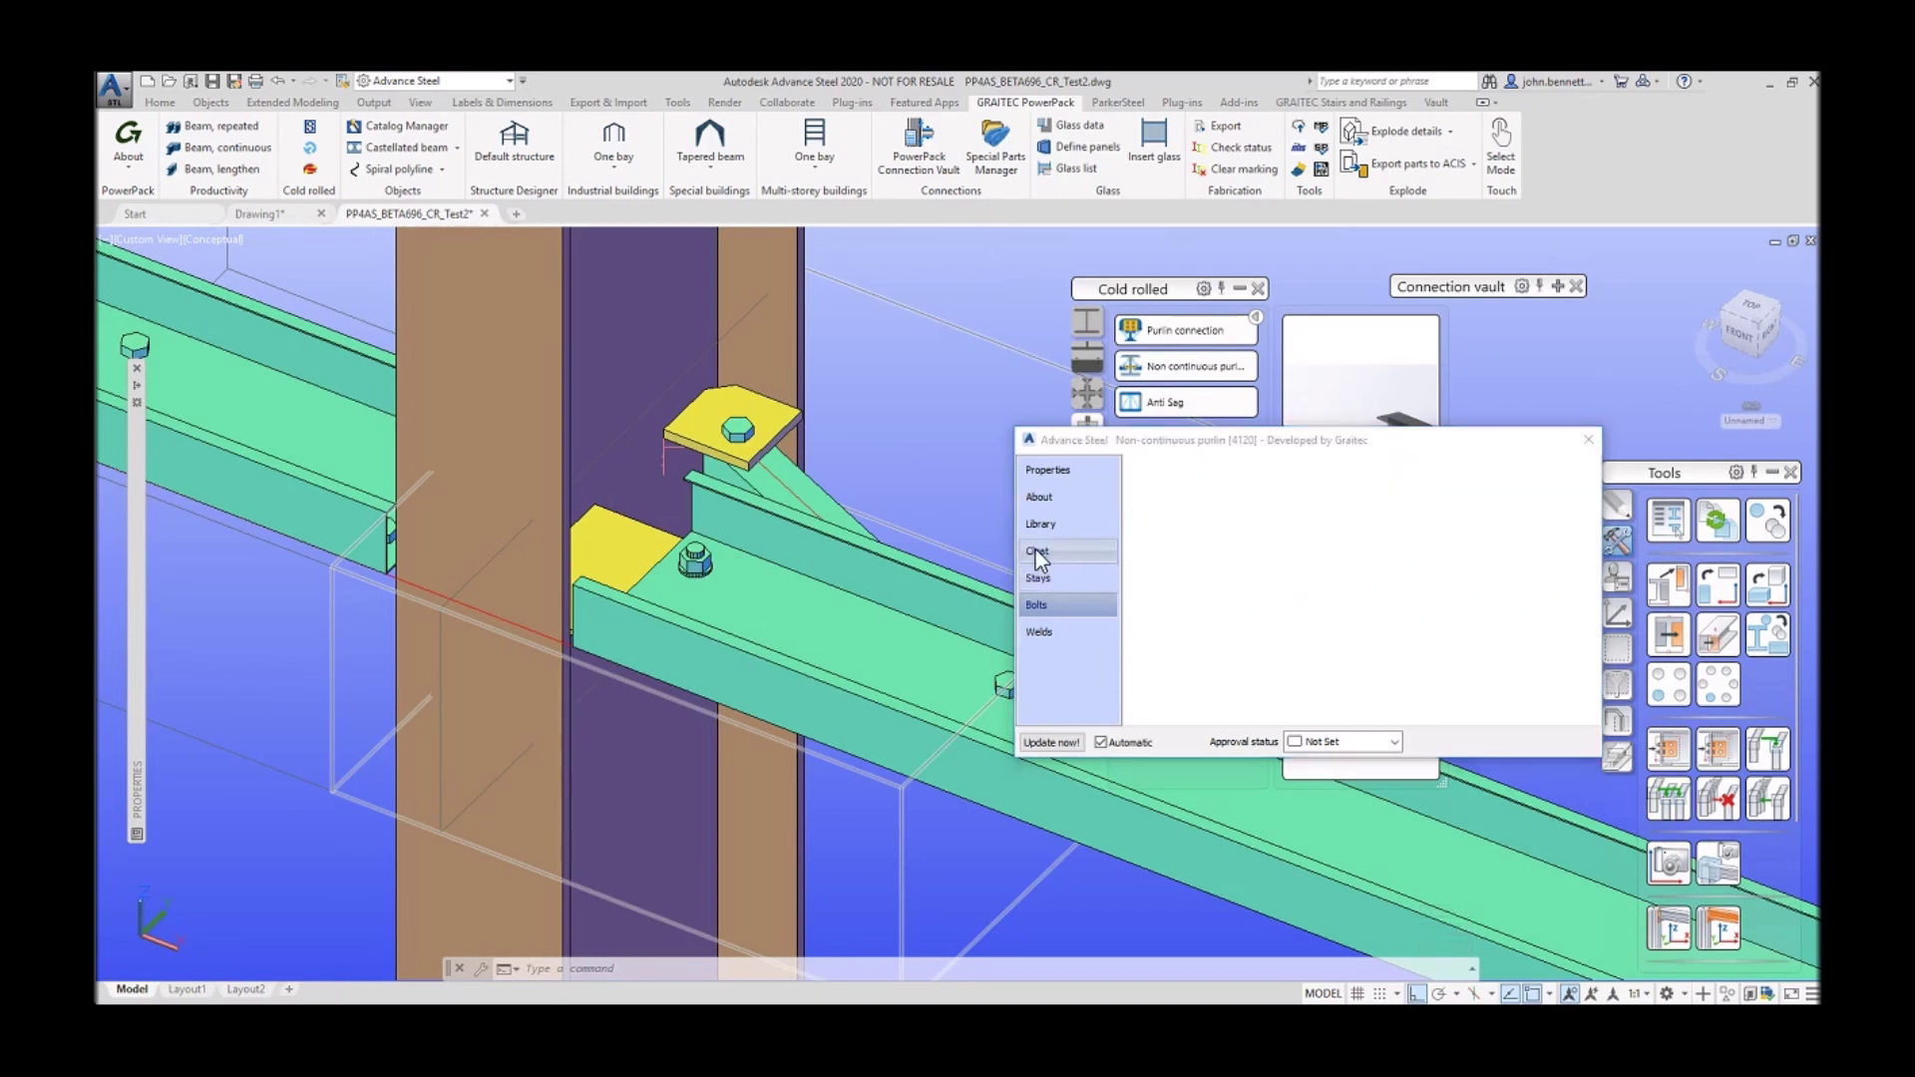
click(1297, 492)
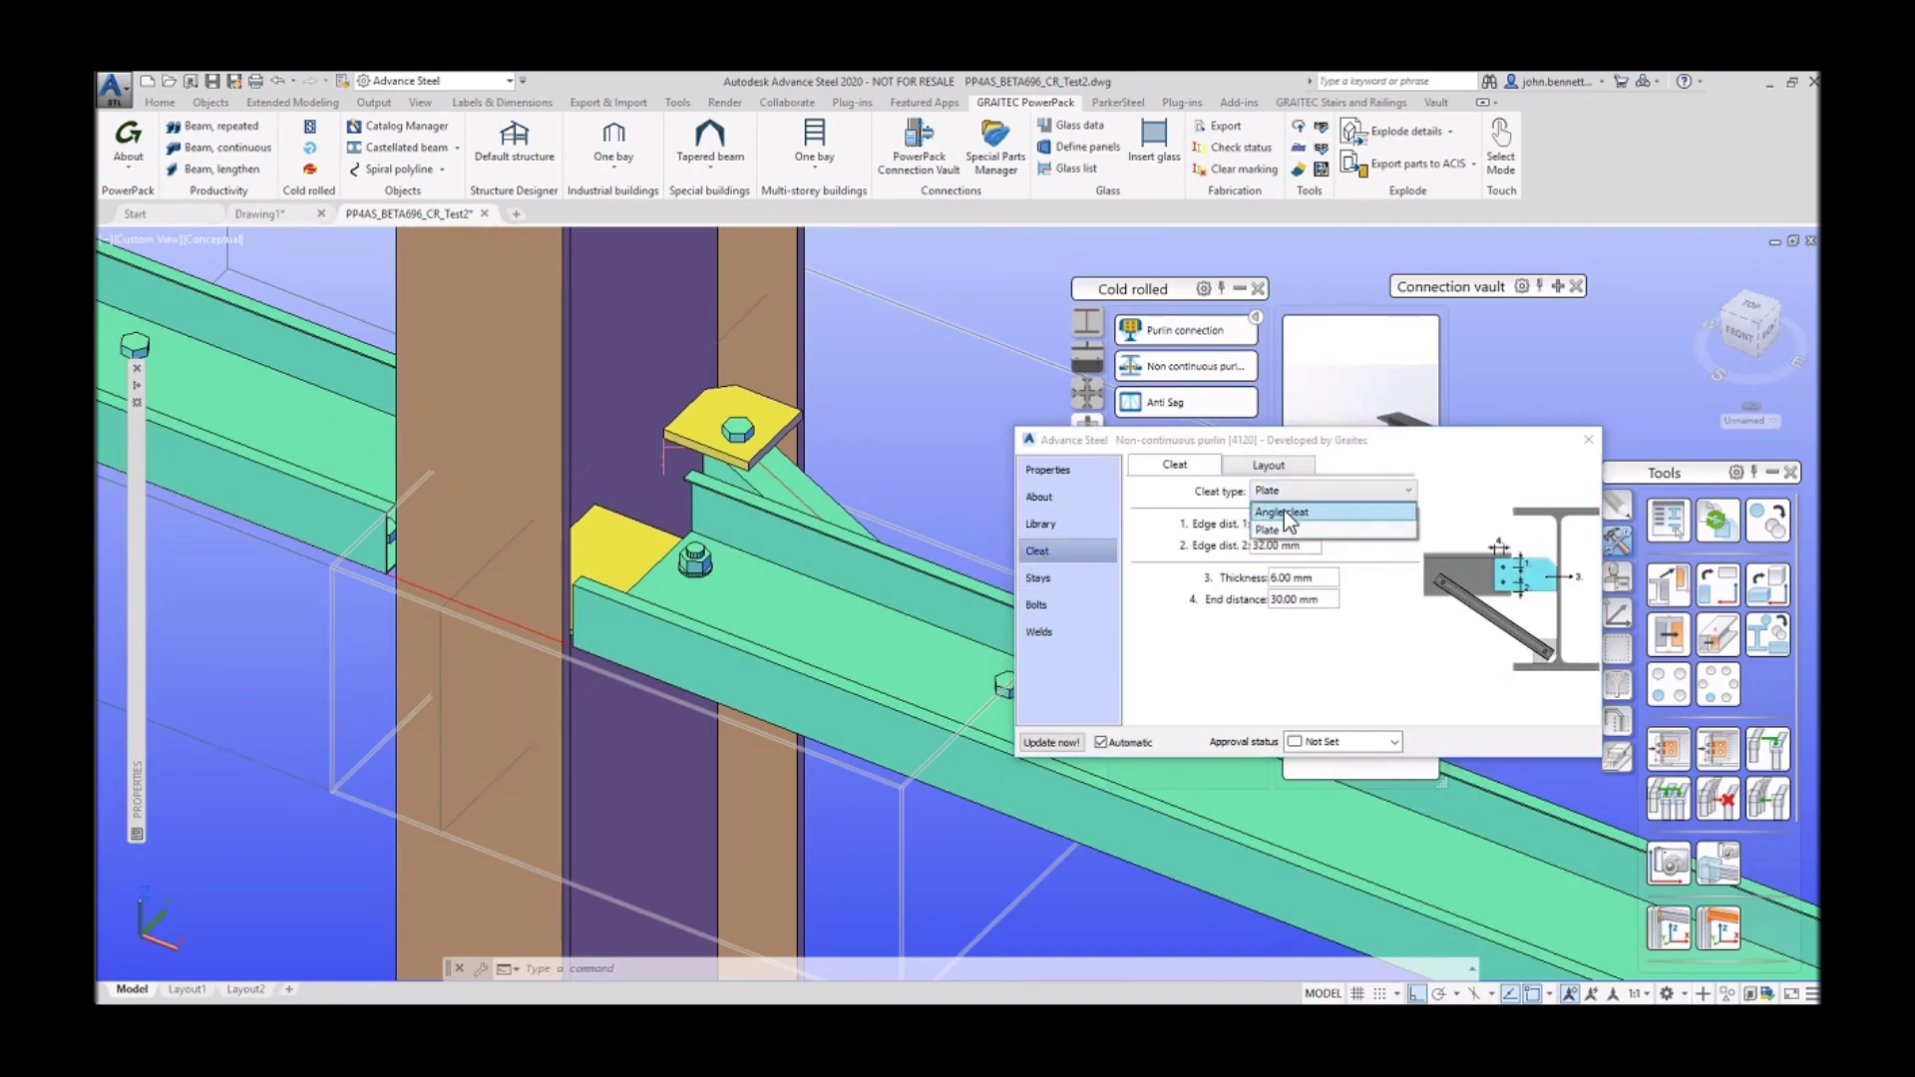
click(1251, 463)
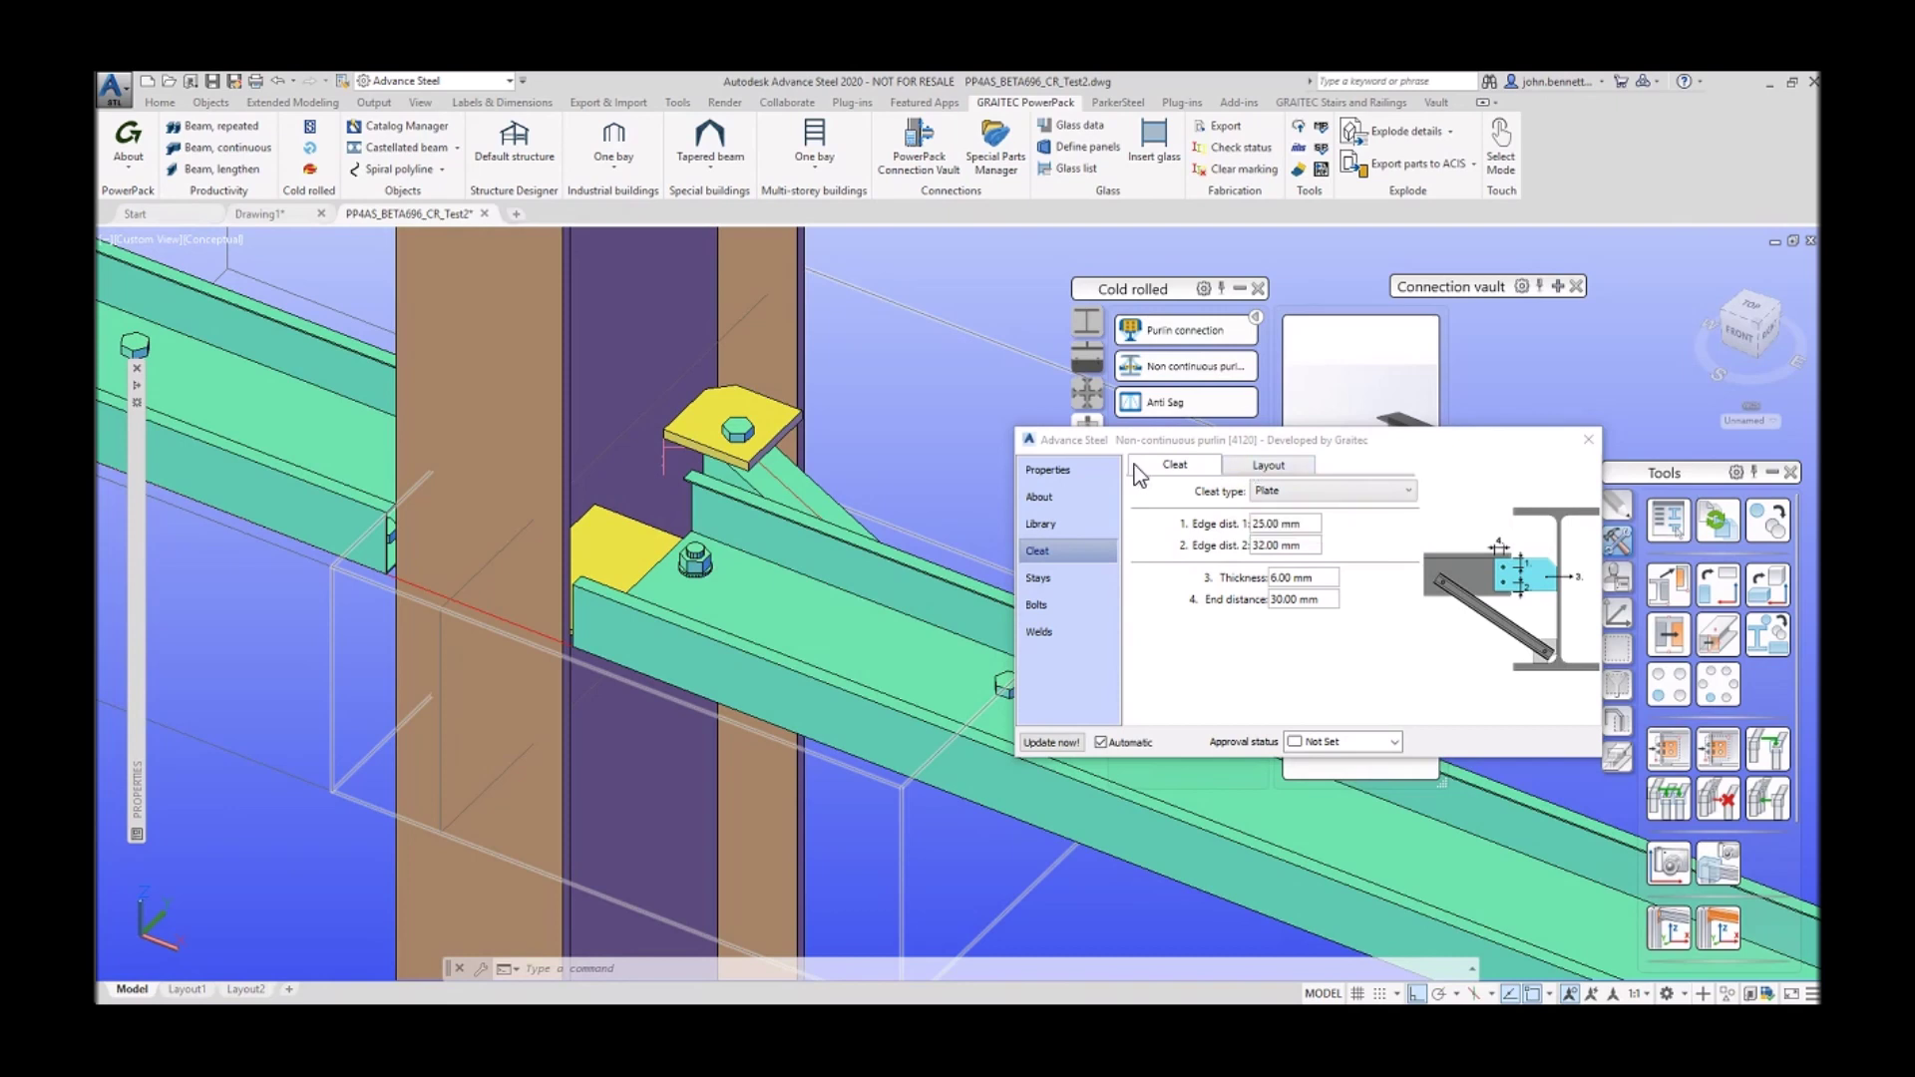
click(1048, 522)
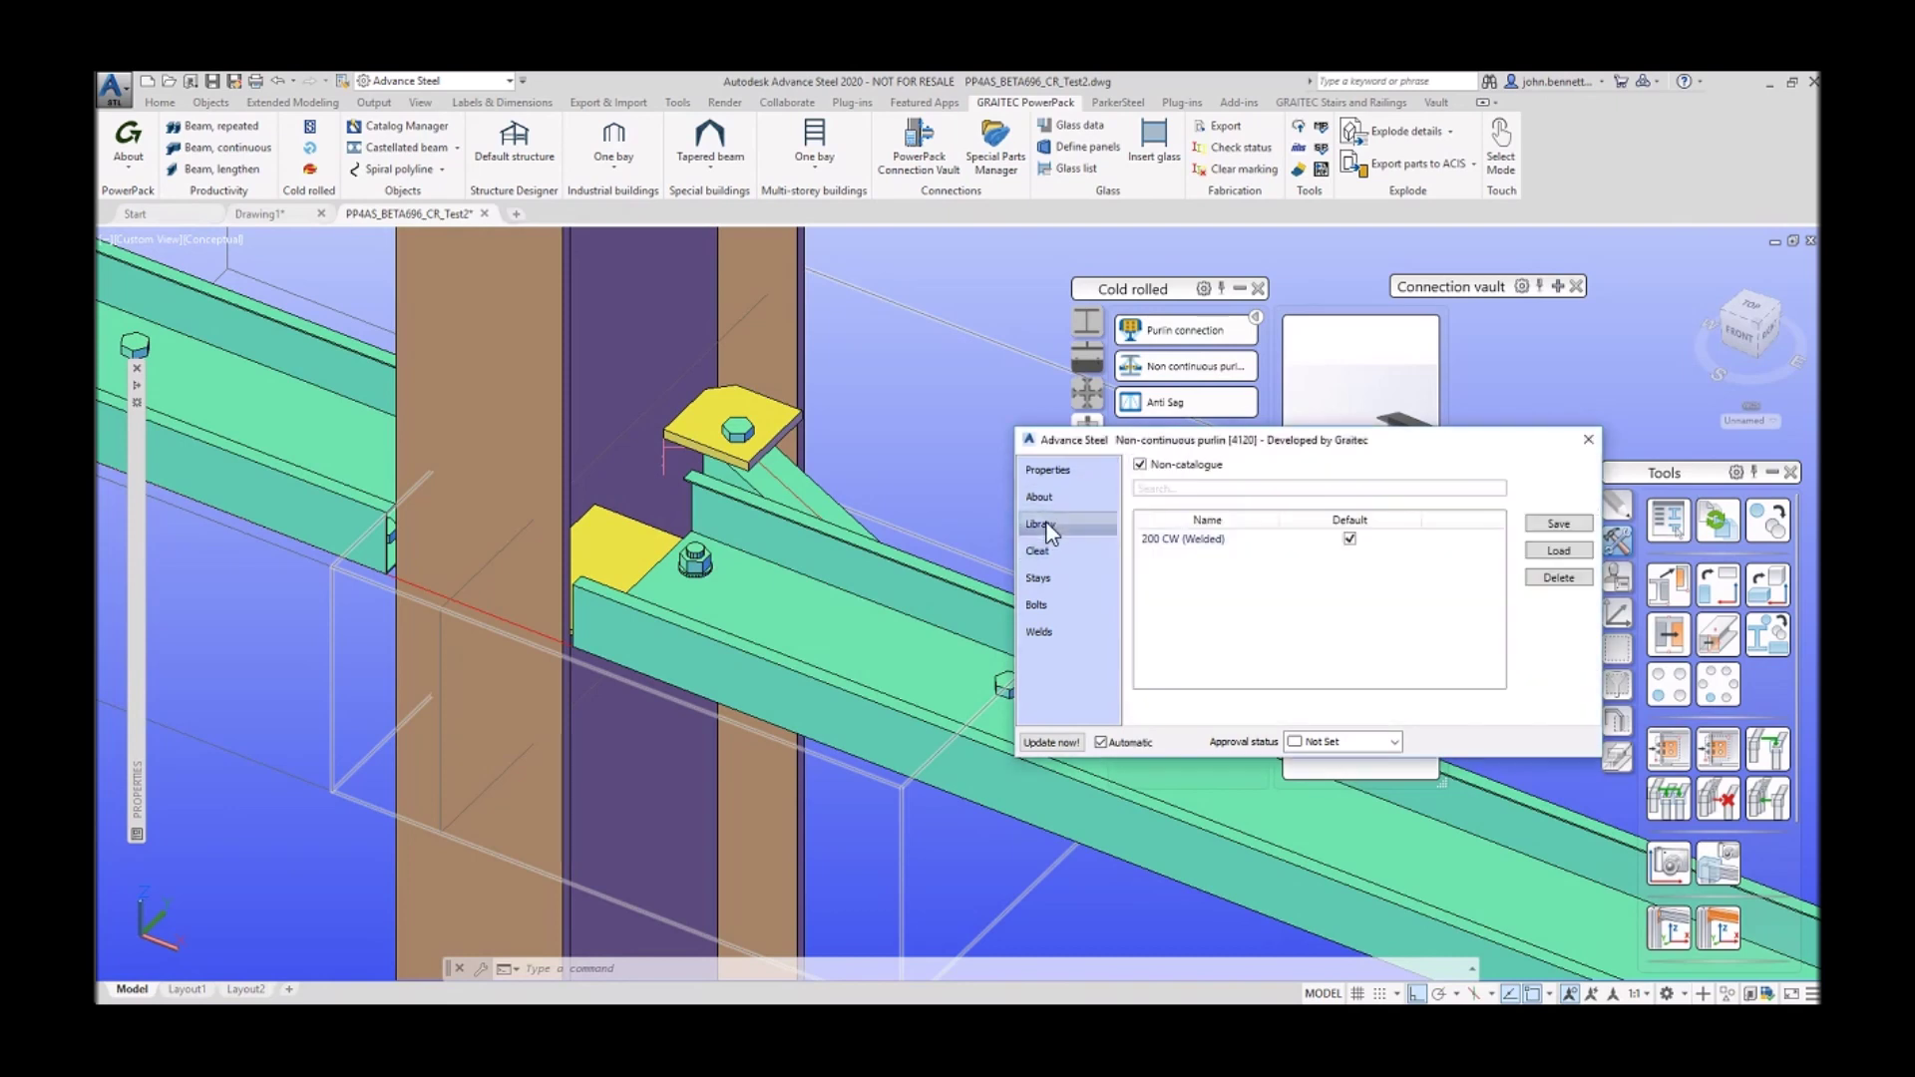
click(1058, 637)
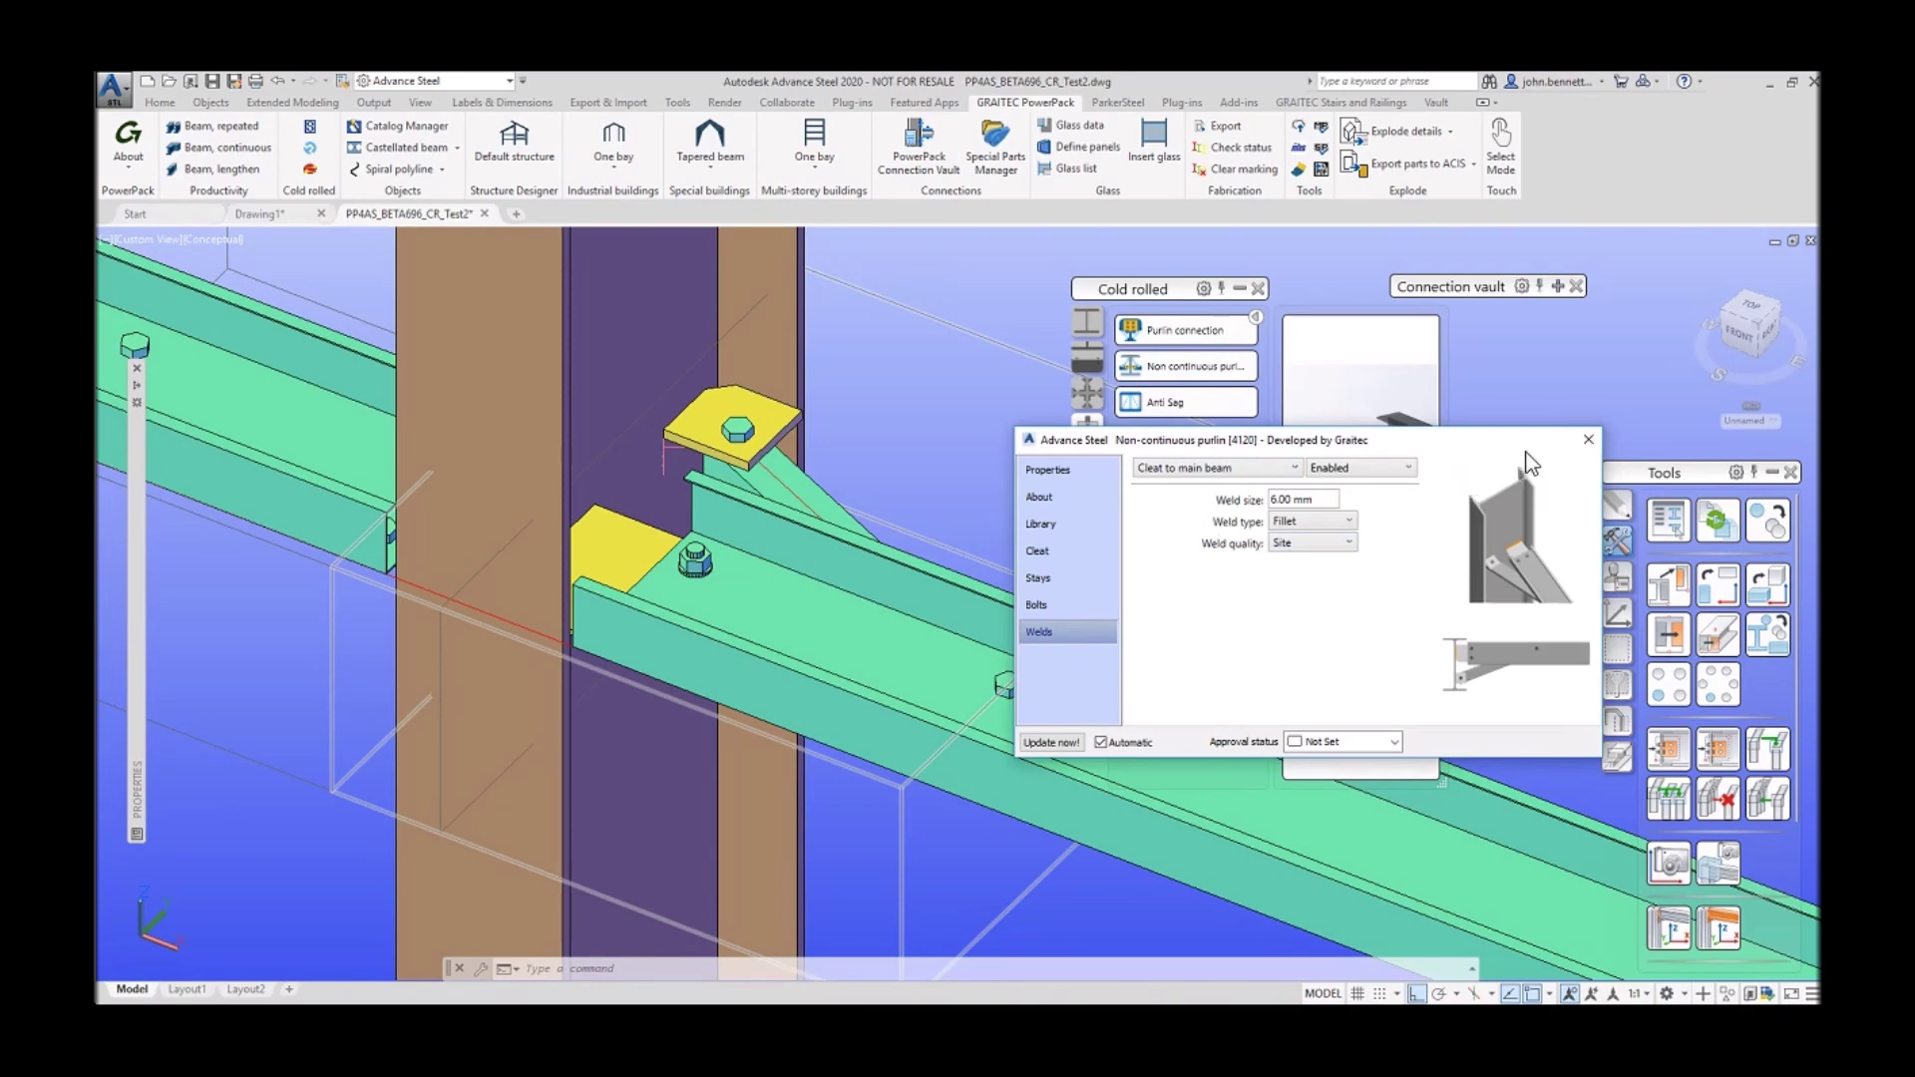
click(1588, 440)
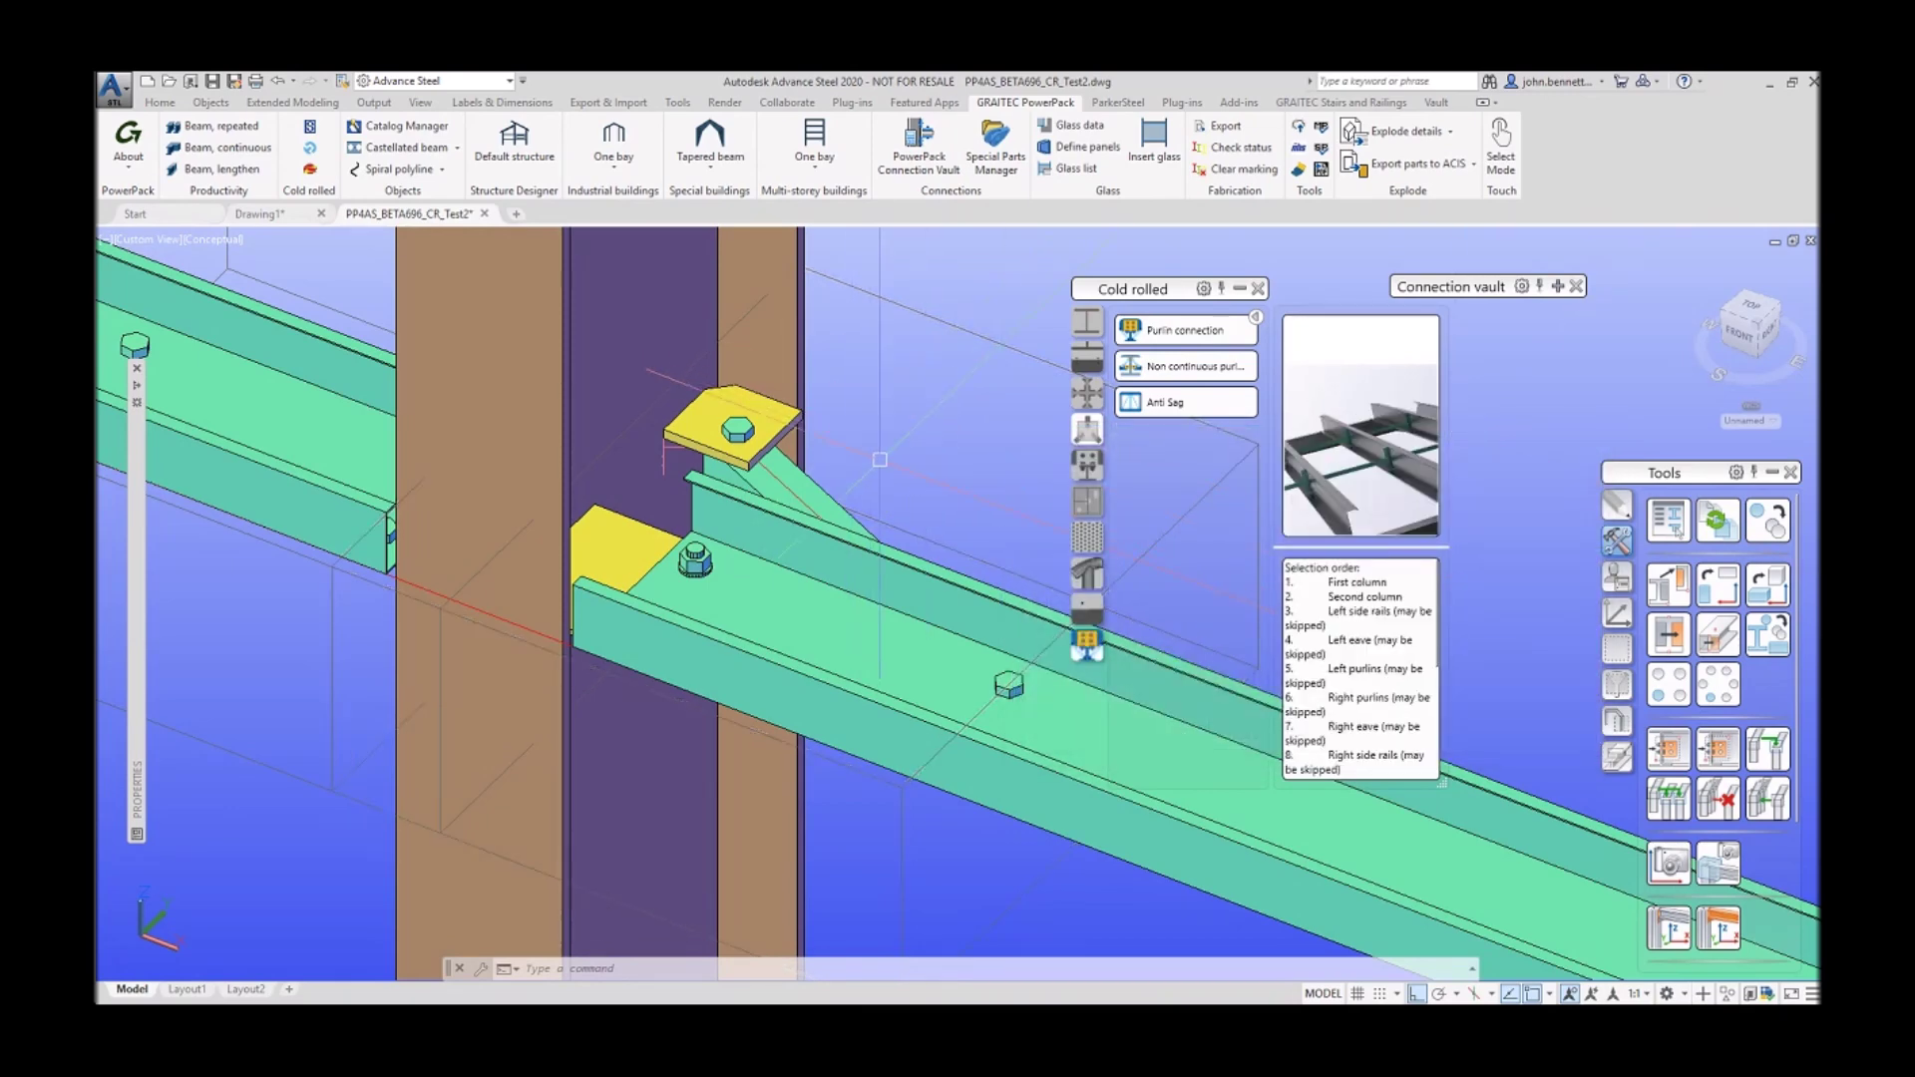
Step: Examine the side rail connections from both sides of the column and the side wall framing as a whole
scroll(882, 463, down, 3)
middle_drag(882, 463, 728, 519)
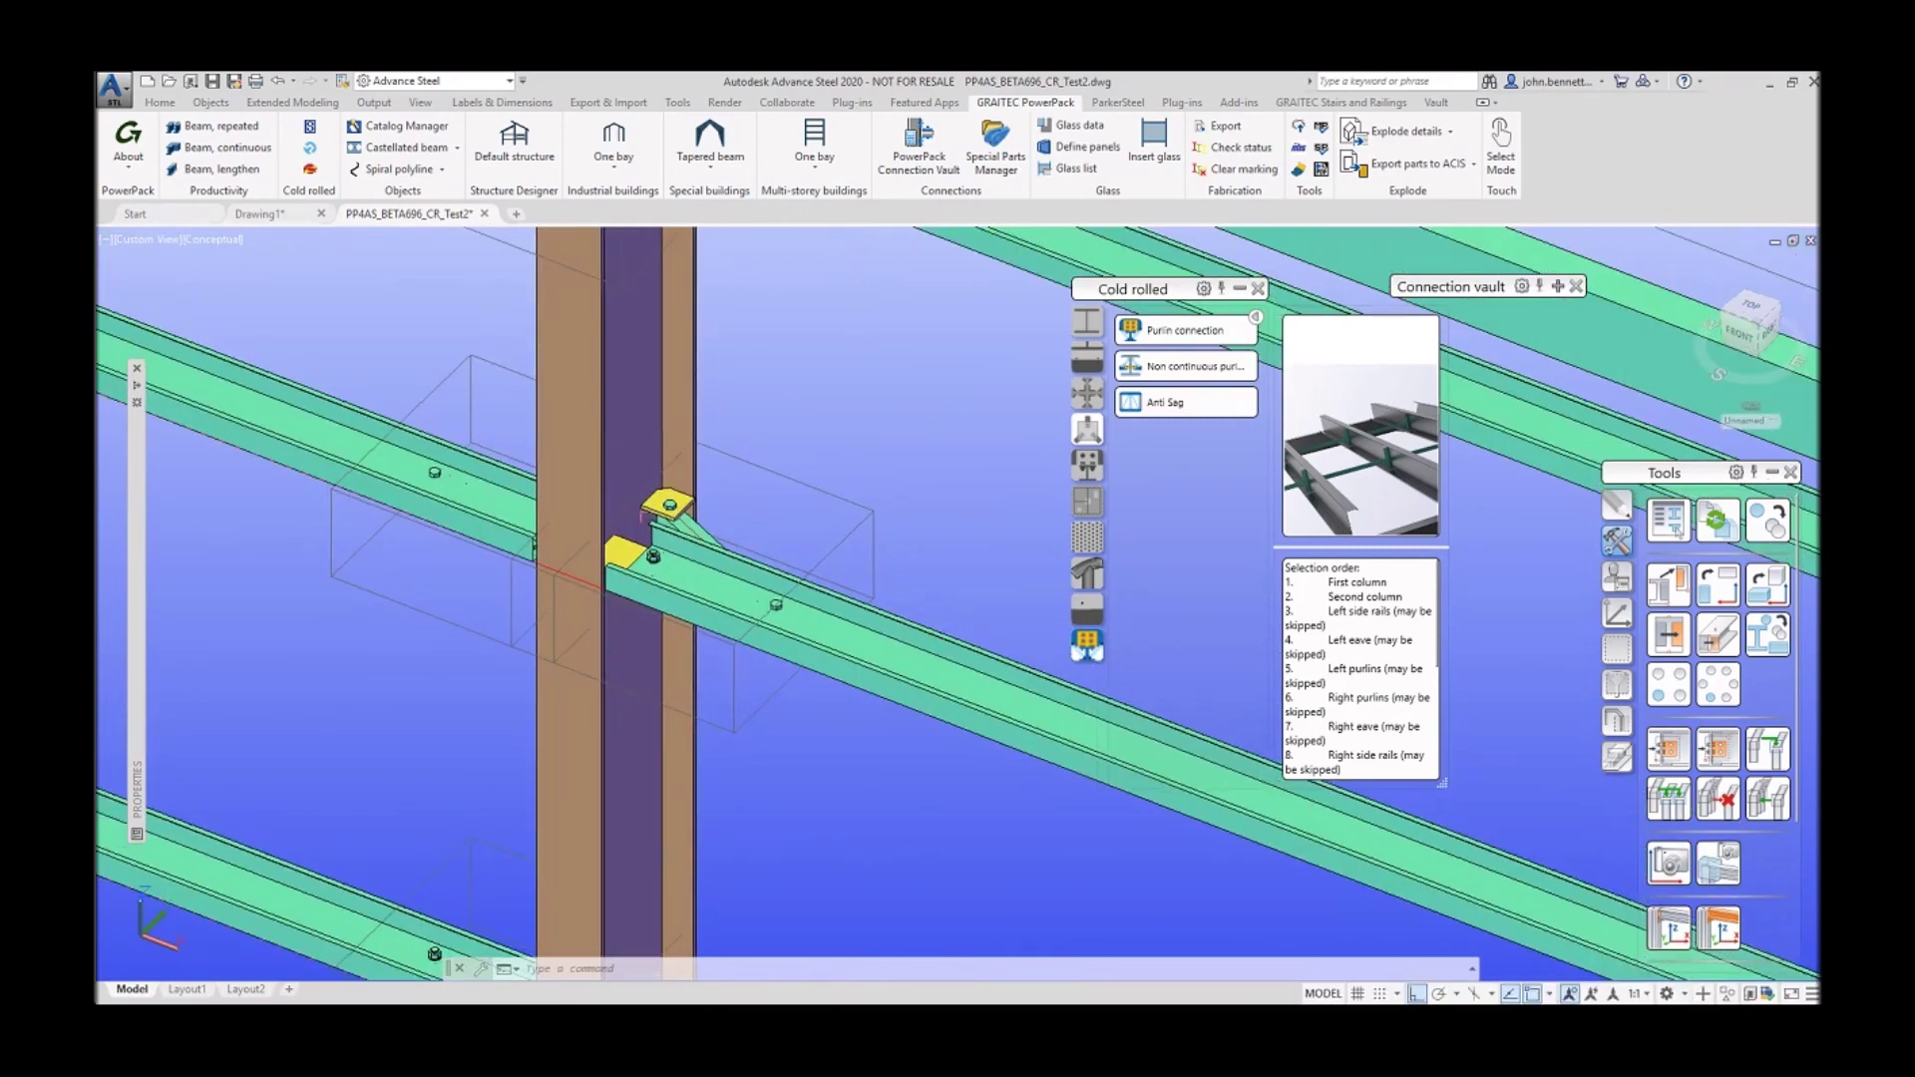
scroll(728, 521, down, 2)
shift+middle_drag(513, 656, 743, 653)
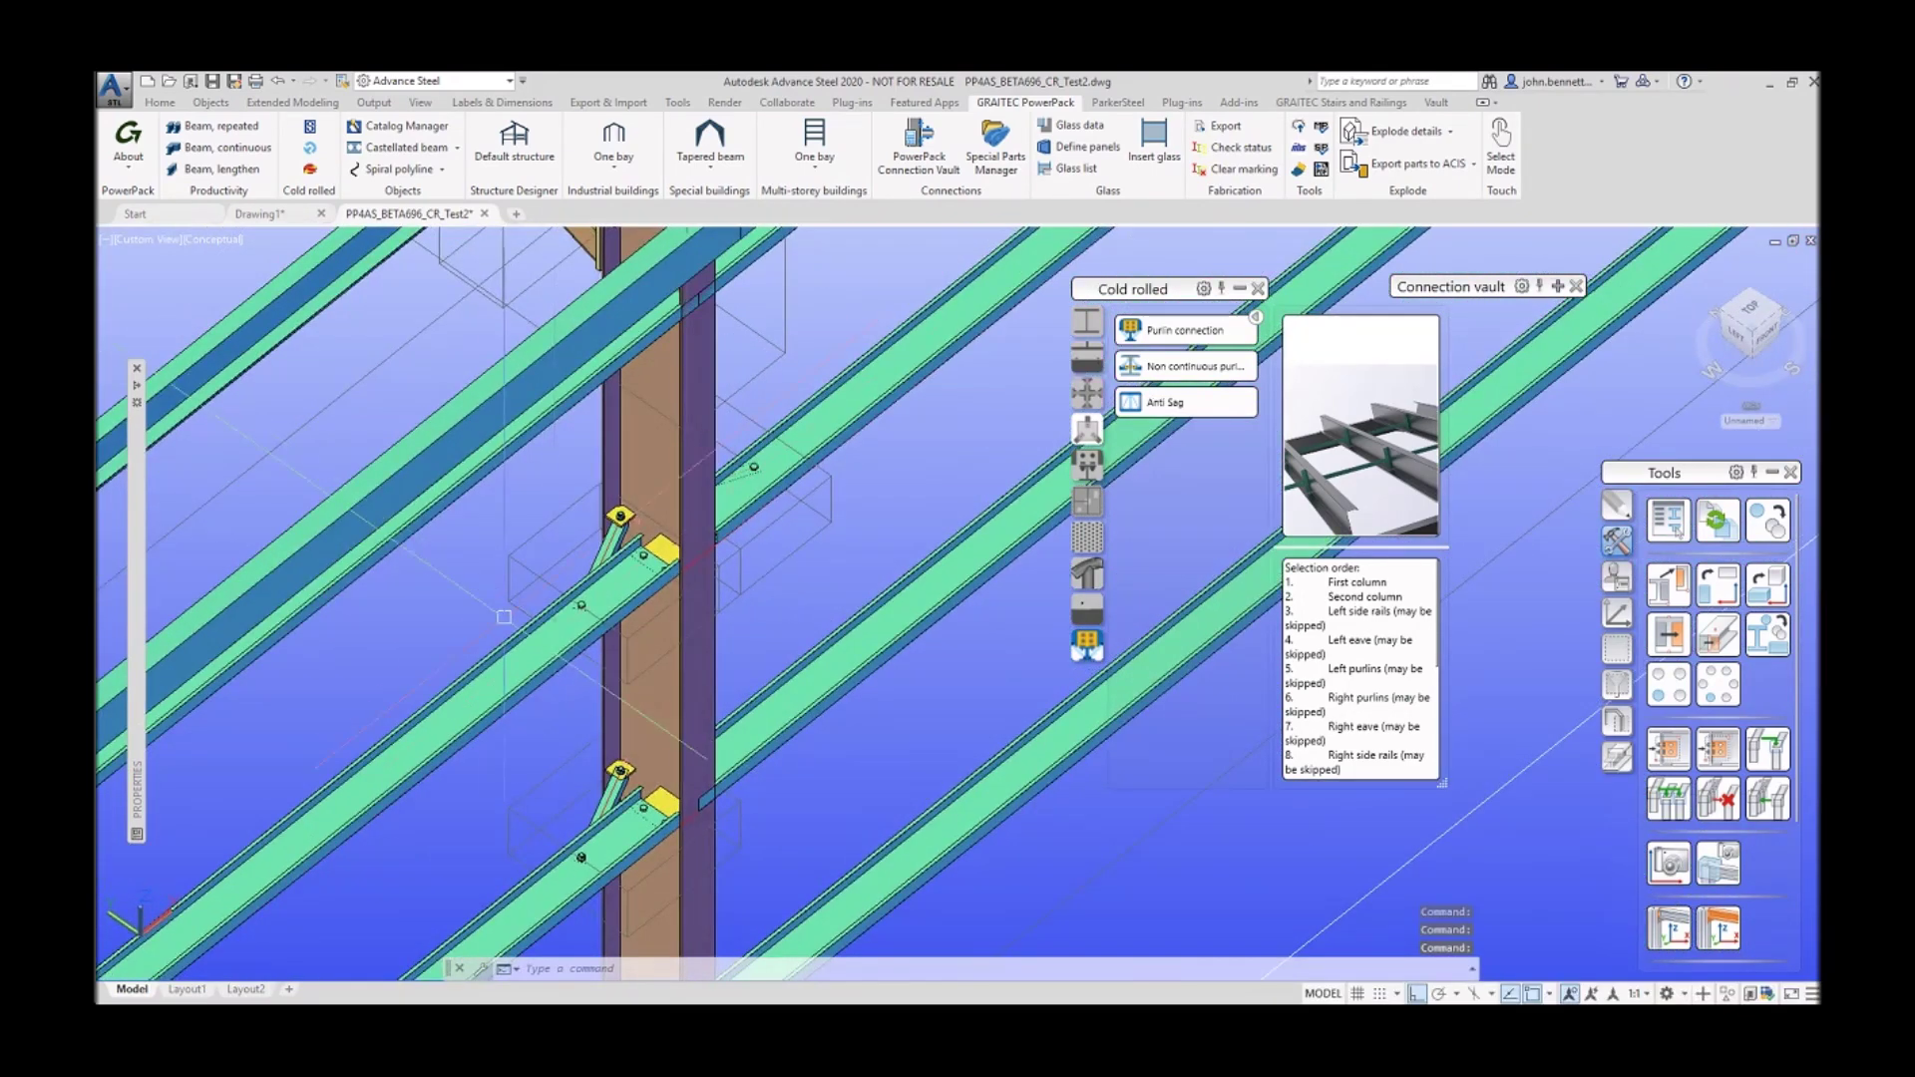
scroll(466, 604, down, 2)
middle_drag(448, 605, 649, 517)
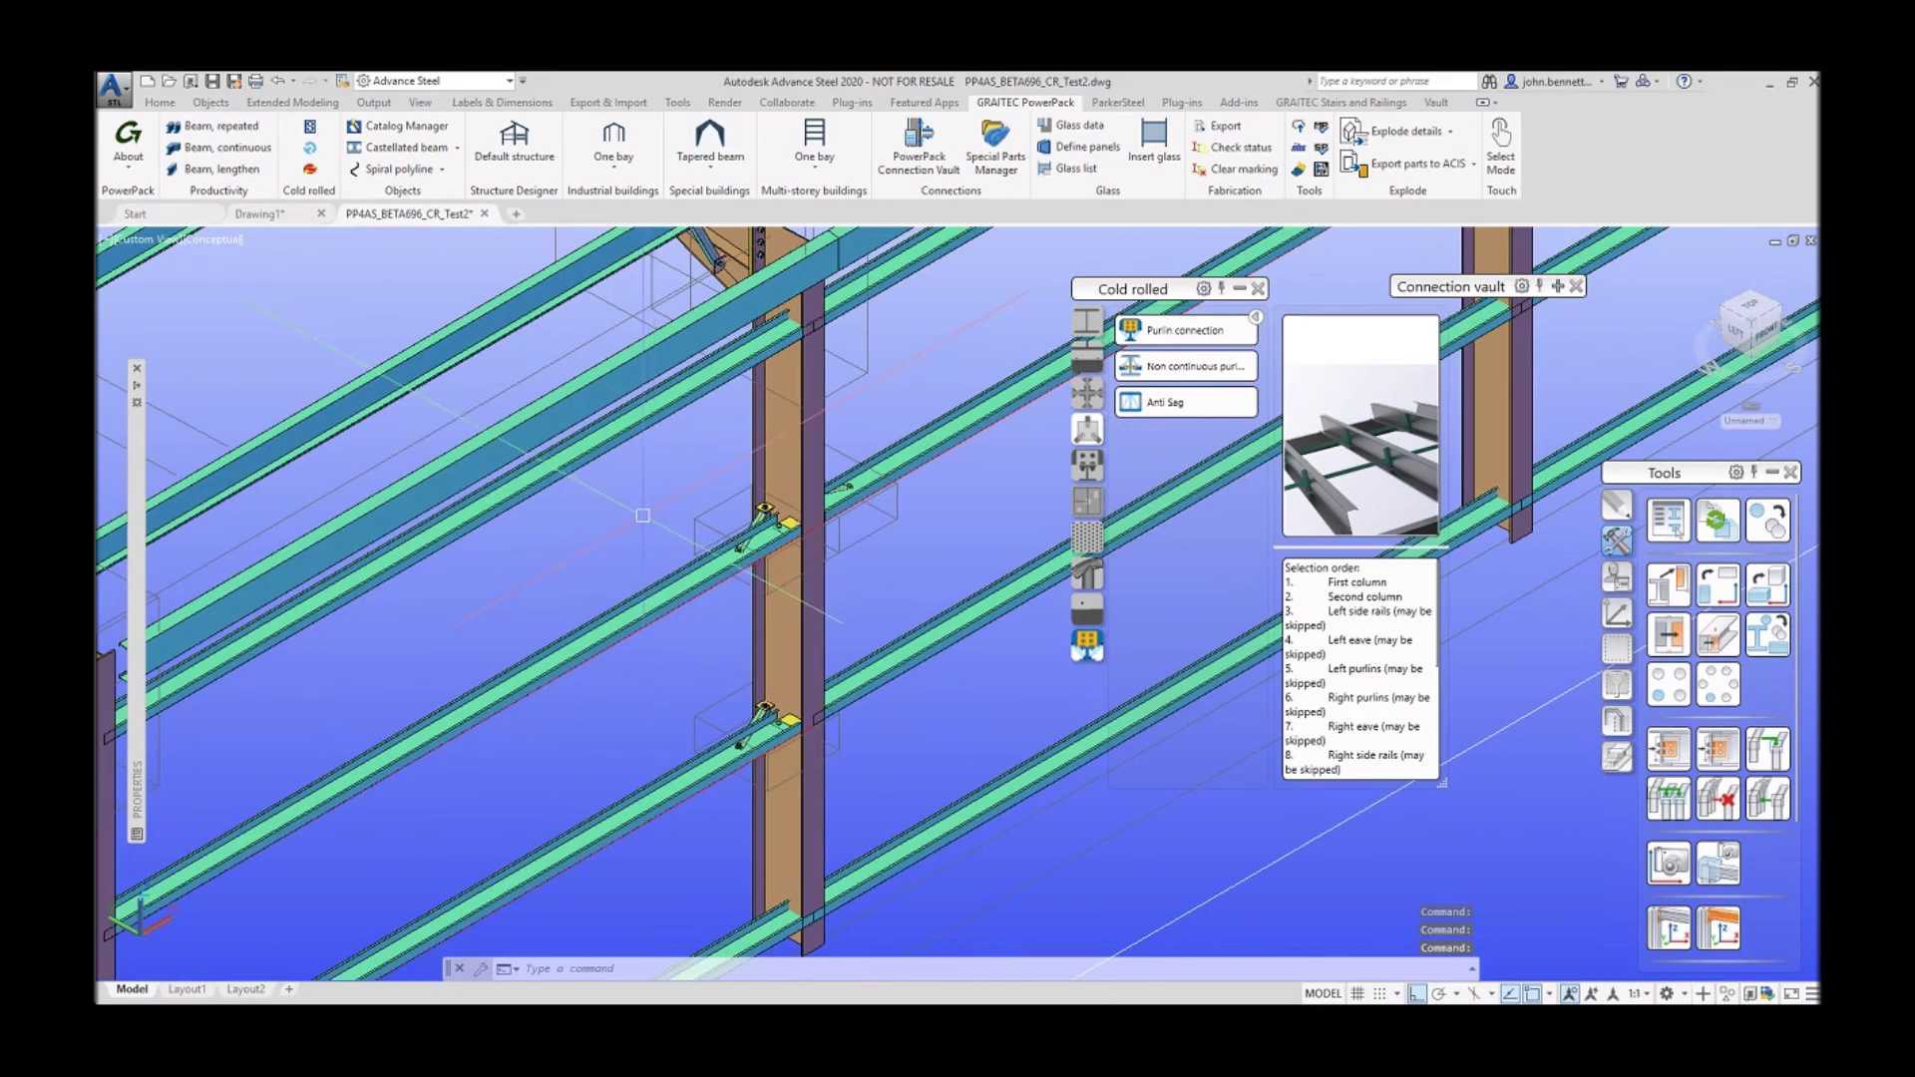
scroll(647, 516, down, 4)
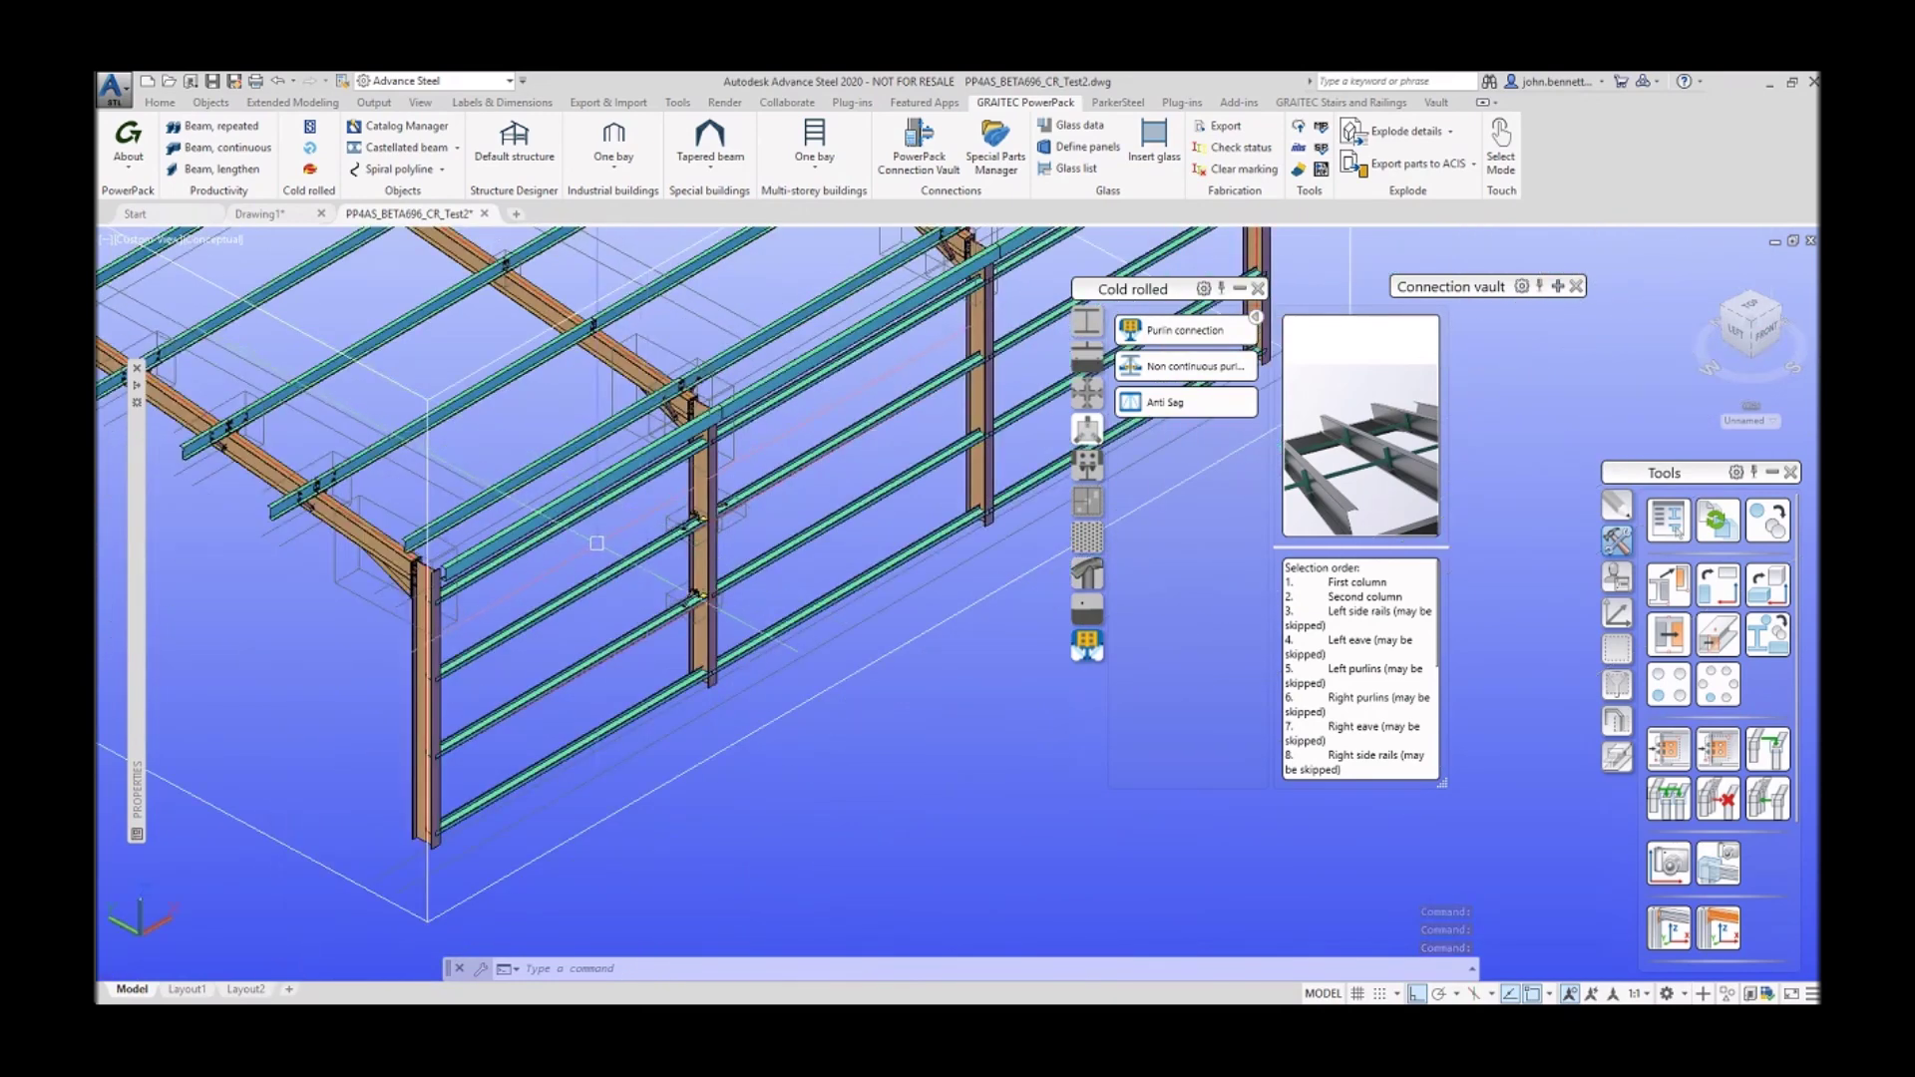